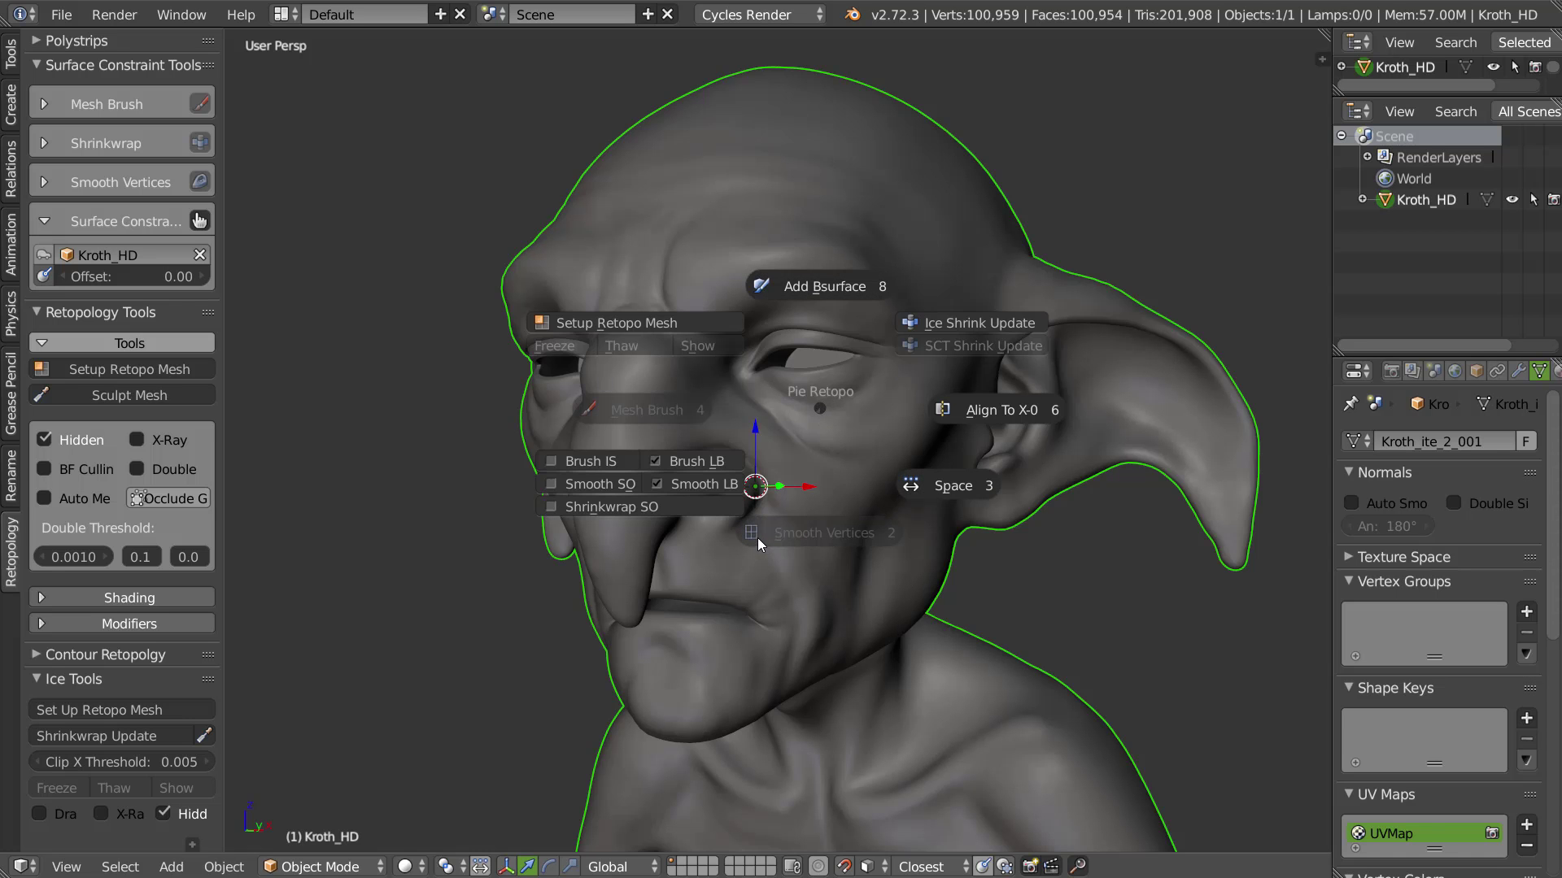
{"action": "key", "text": "Escape"}
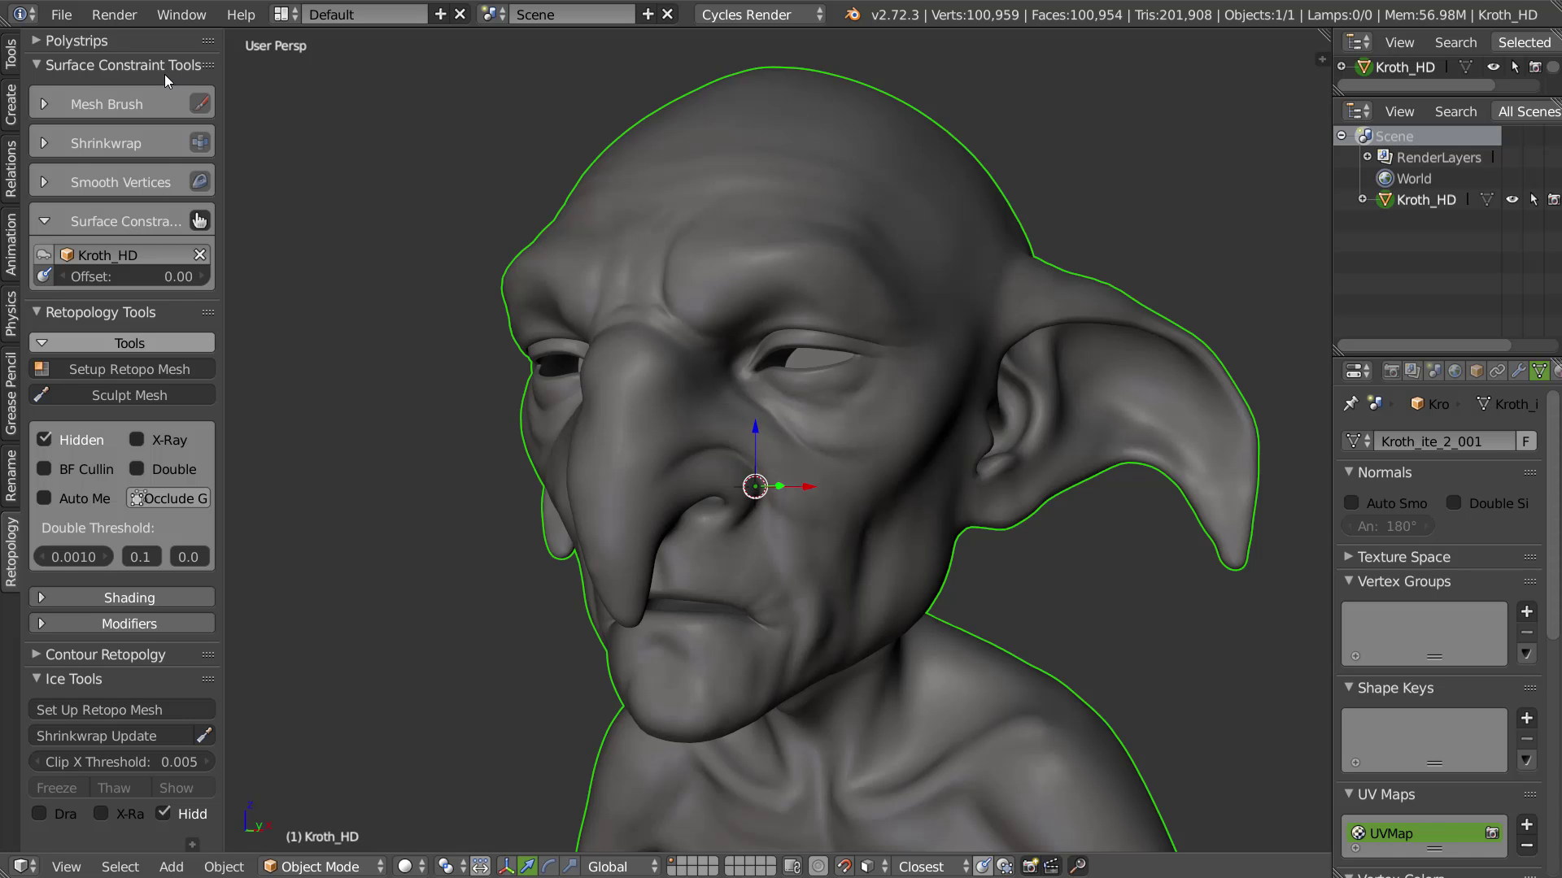
{"action": "right_click", "coordinate": [844, 416], "text": "shift"}
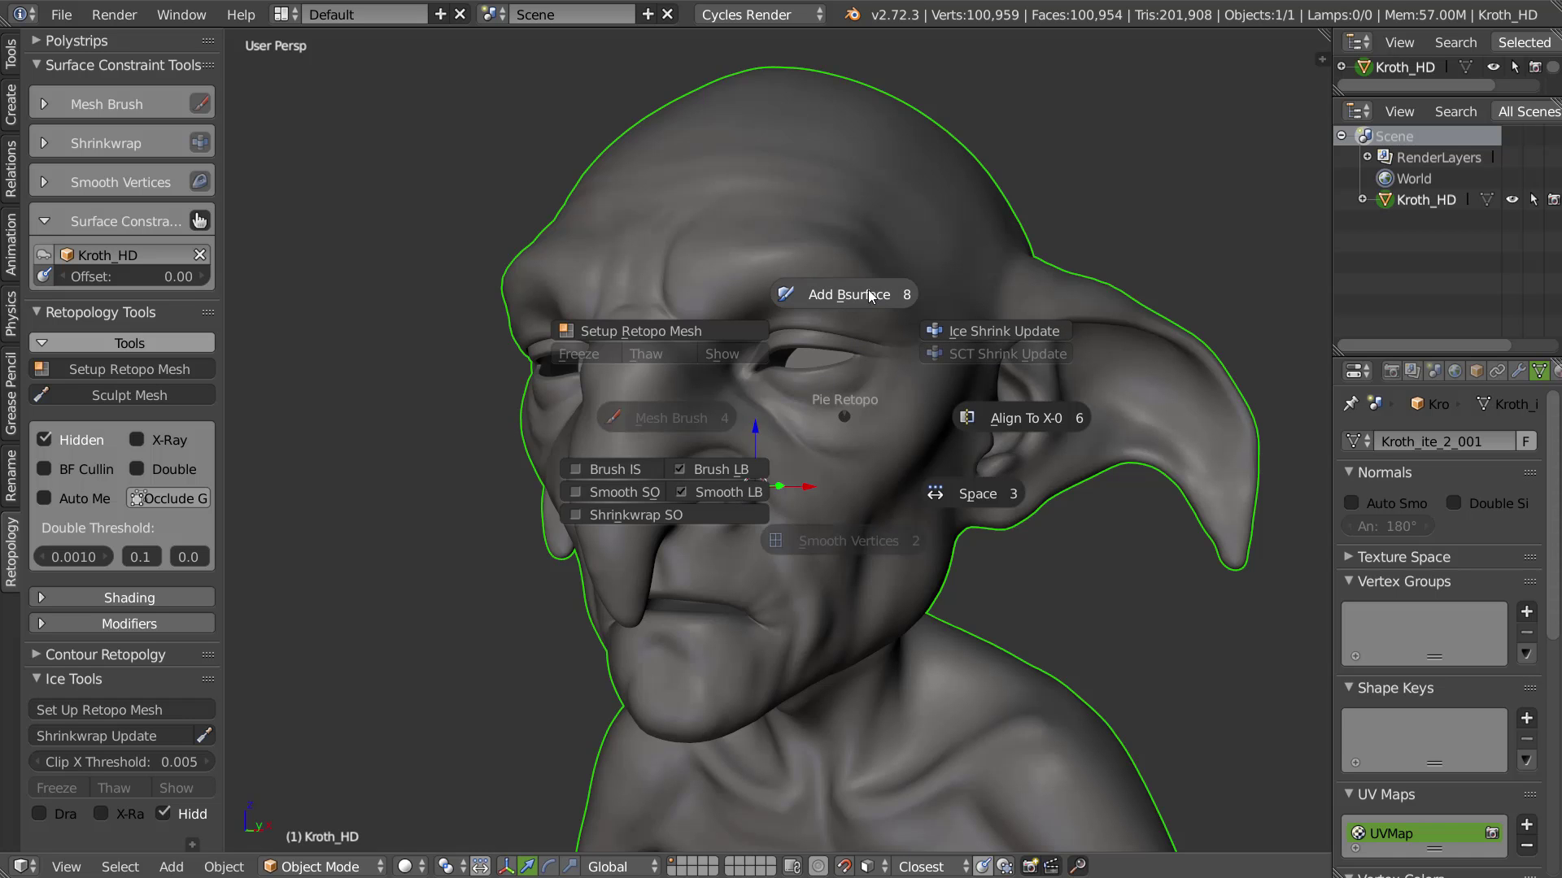
{"action": "key", "text": "Escape"}
Set up a retopology mesh on the Kroth_HD head sculpt
{"action": "middle_click_drag", "start_coordinate": [800, 377], "coordinate": [795, 408], "text": "ctrl"}
{"action": "middle_click_drag", "start_coordinate": [794, 409], "coordinate": [813, 402], "text": "shift"}
{"action": "right_click", "coordinate": [879, 432], "text": "shift"}
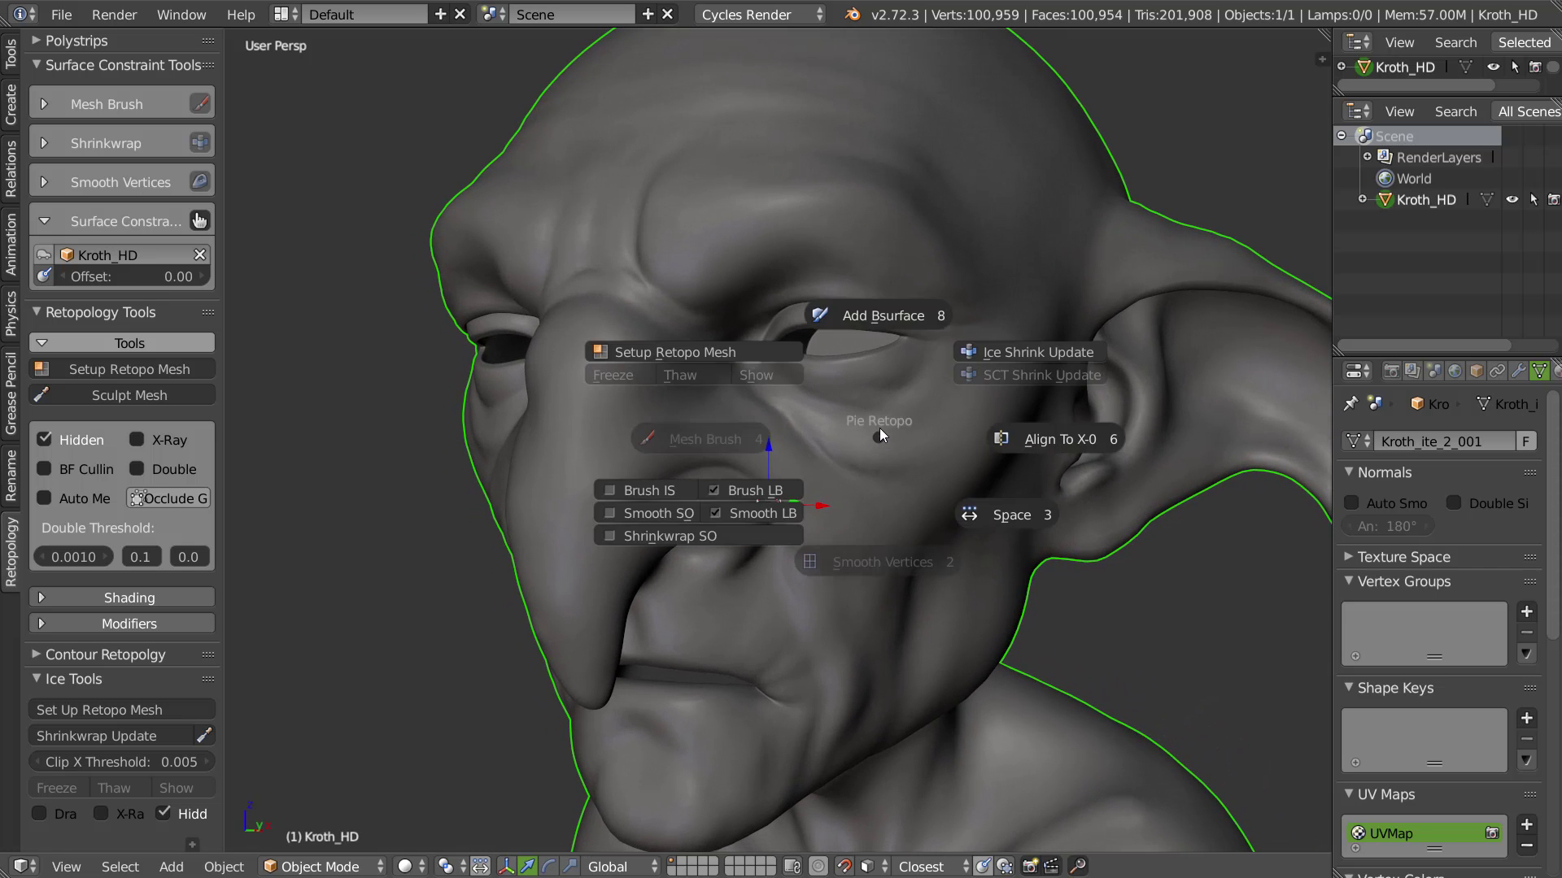
{"action": "left_click", "coordinate": [675, 353]}
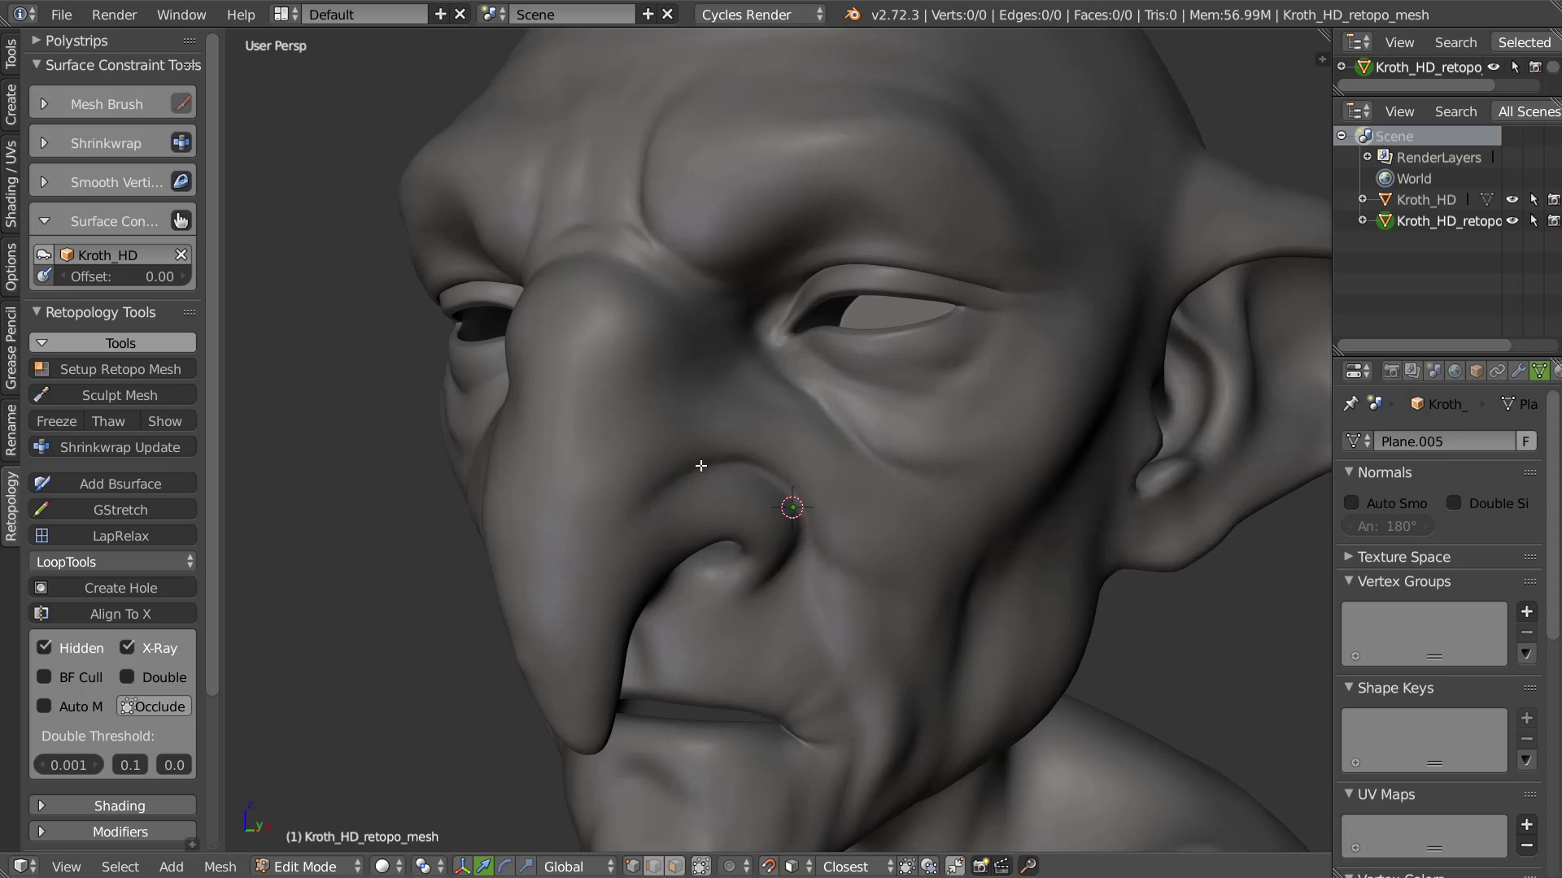
Draw an edge from above the nostril toward the inner eye corner and extrude it twice across the cheek
{"action": "left_click", "coordinate": [685, 472], "text": "ctrl"}
{"action": "left_click", "coordinate": [740, 355], "text": "ctrl"}
{"action": "key", "text": "e"}
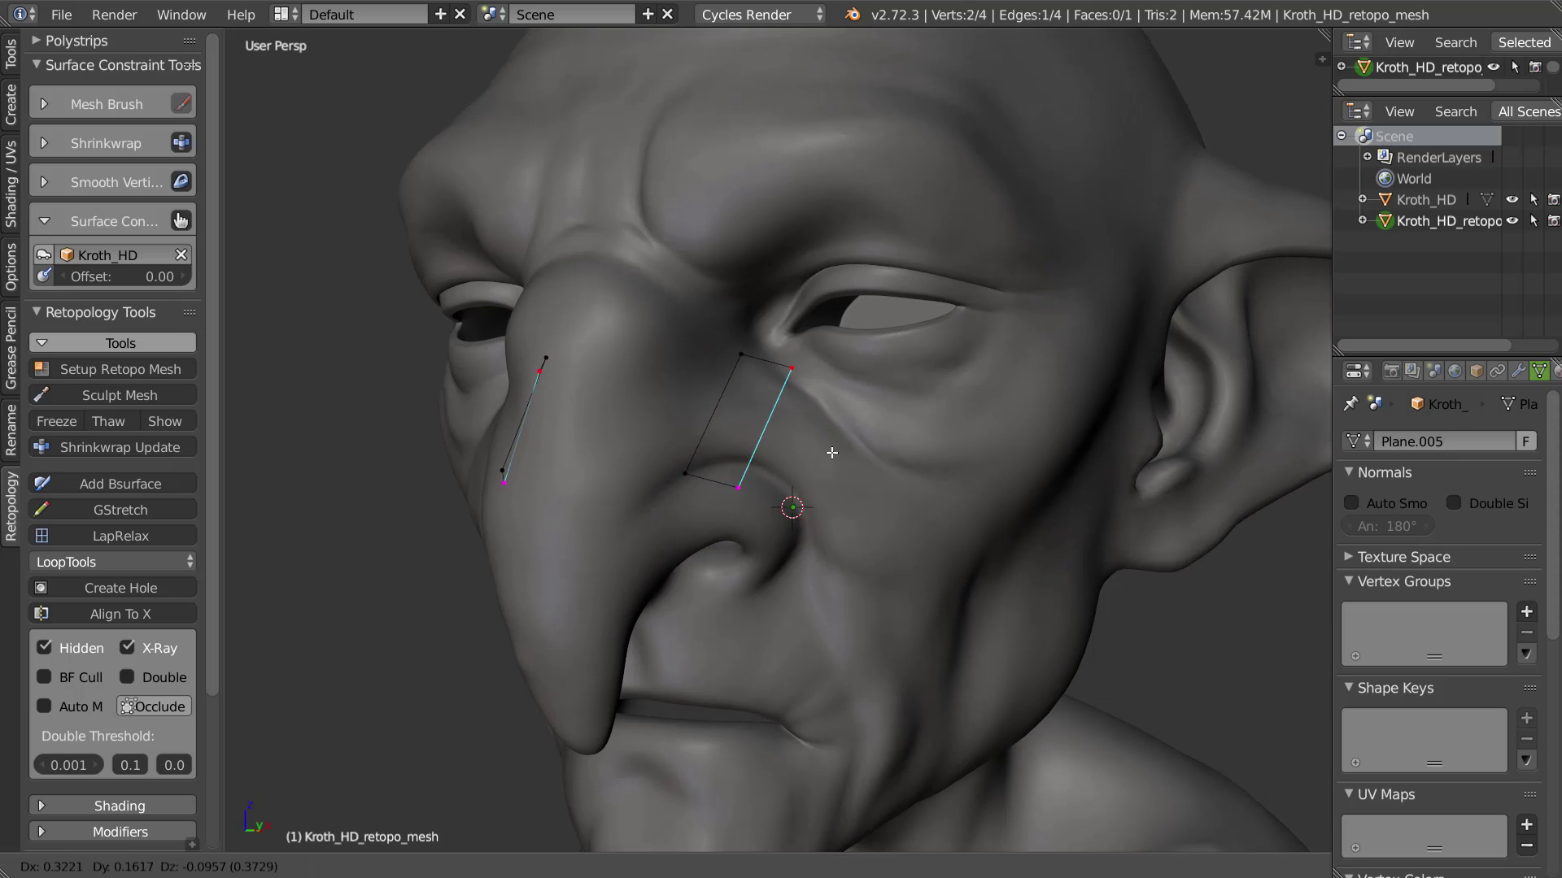
{"action": "left_click", "coordinate": [861, 476]}
{"action": "key", "text": "e"}
{"action": "left_click", "coordinate": [938, 563]}
Reposition the extruded vertices so the two faces curve around the nostril crease and below the eye
{"action": "right_click", "coordinate": [794, 511]}
{"action": "key", "text": "g"}
{"action": "left_click", "coordinate": [770, 473]}
{"action": "right_click", "coordinate": [839, 388]}
{"action": "key", "text": "g"}
{"action": "left_click", "coordinate": [817, 402]}
{"action": "right_click", "coordinate": [915, 467]}
{"action": "key", "text": "g"}
{"action": "left_click", "coordinate": [905, 474]}
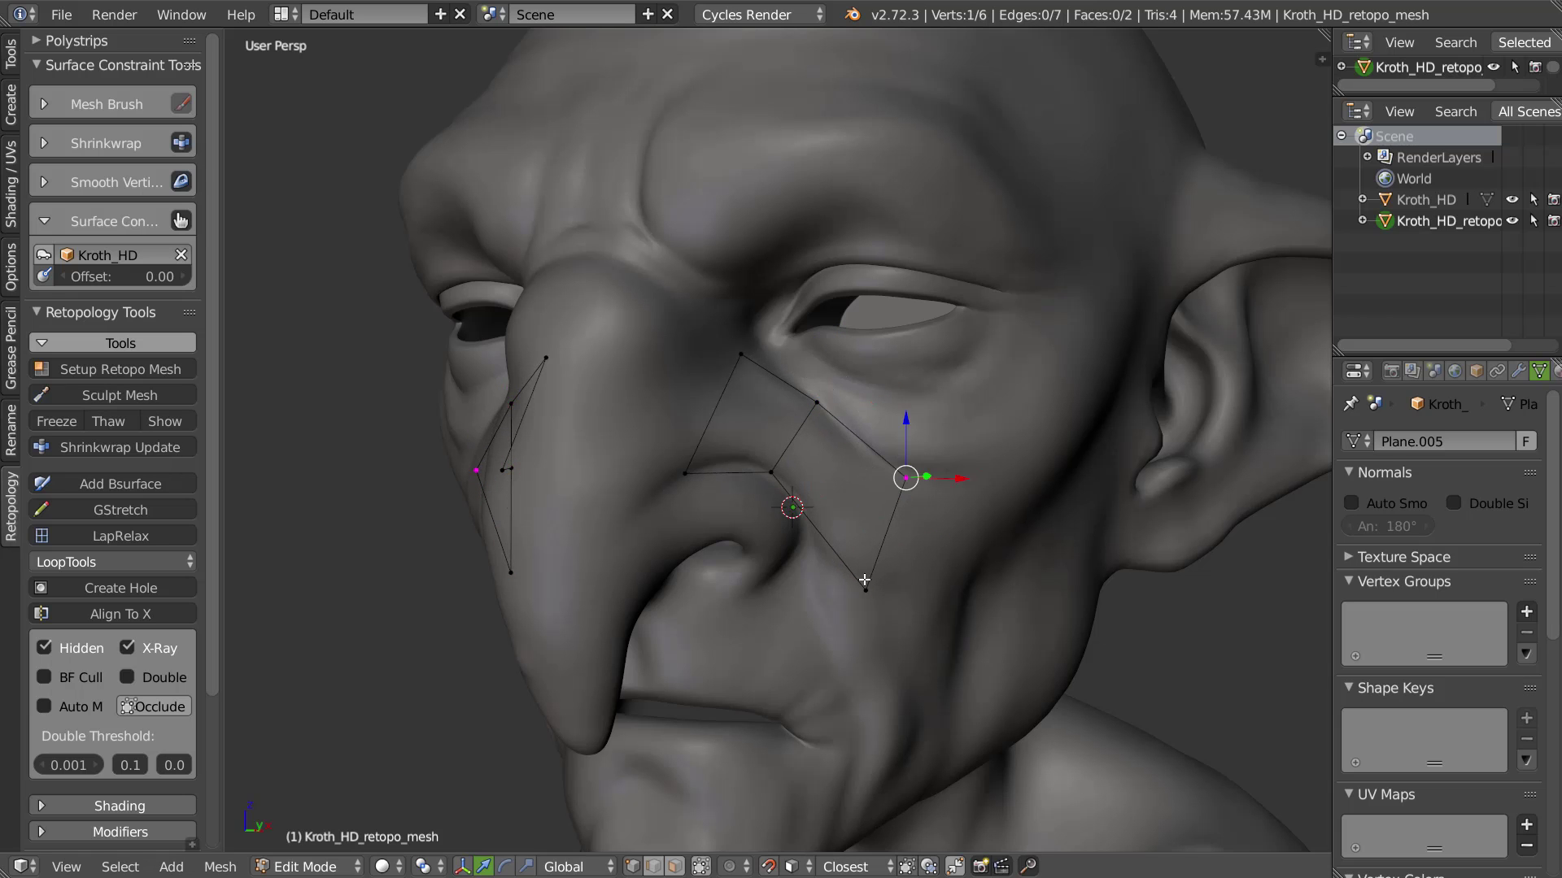
{"action": "right_click", "coordinate": [865, 591]}
{"action": "key", "text": "g"}
{"action": "left_click", "coordinate": [833, 560]}
Add a lengthwise edge loop through the middle of the strip and adjust its end vertex beside the nose
{"action": "key", "text": "ctrl+r"}
{"action": "left_click", "coordinate": [792, 441]}
{"action": "right_click", "coordinate": [792, 441]}
{"action": "right_click", "coordinate": [714, 414]}
{"action": "key", "text": "g"}
{"action": "left_click", "coordinate": [716, 414]}
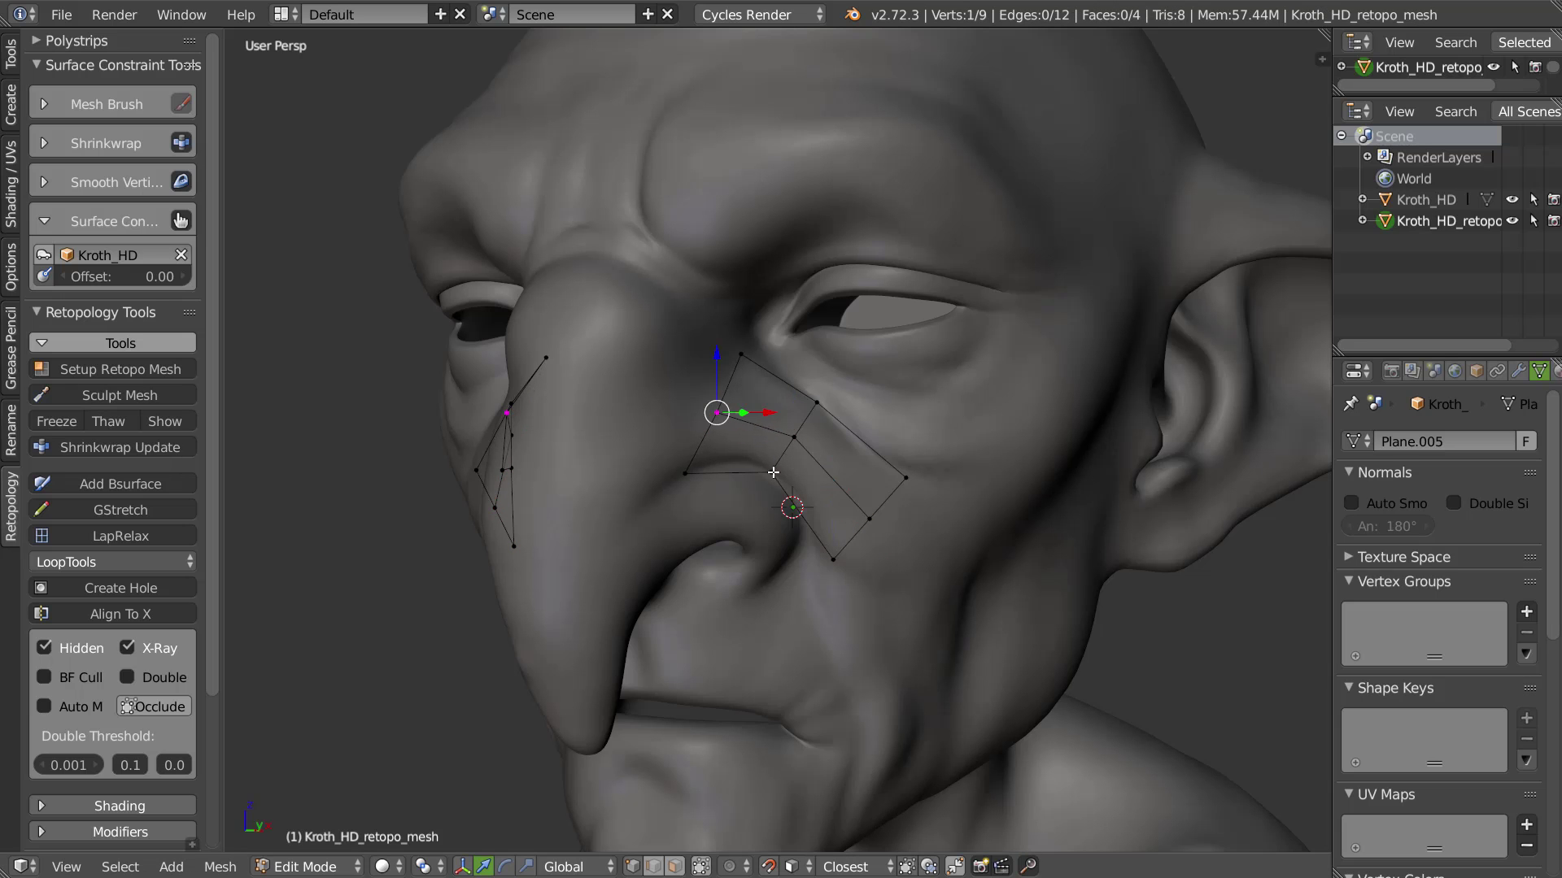
Add two crosswise edge loops, one in each original face of the strip
{"action": "key", "text": "ctrl+r"}
{"action": "left_click", "coordinate": [752, 430]}
{"action": "right_click", "coordinate": [751, 429]}
{"action": "key", "text": "ctrl+r"}
{"action": "left_click", "coordinate": [819, 491]}
{"action": "right_click", "coordinate": [820, 491]}
Move the new border vertices to follow the nostril crease and the lower eyelid side of the strip
{"action": "right_click", "coordinate": [800, 524]}
{"action": "key", "text": "g"}
{"action": "left_click", "coordinate": [804, 507]}
{"action": "right_click", "coordinate": [735, 467]}
{"action": "key", "text": "g"}
{"action": "left_click", "coordinate": [741, 459]}
{"action": "right_click", "coordinate": [778, 381]}
{"action": "key", "text": "g"}
{"action": "left_click", "coordinate": [783, 376]}
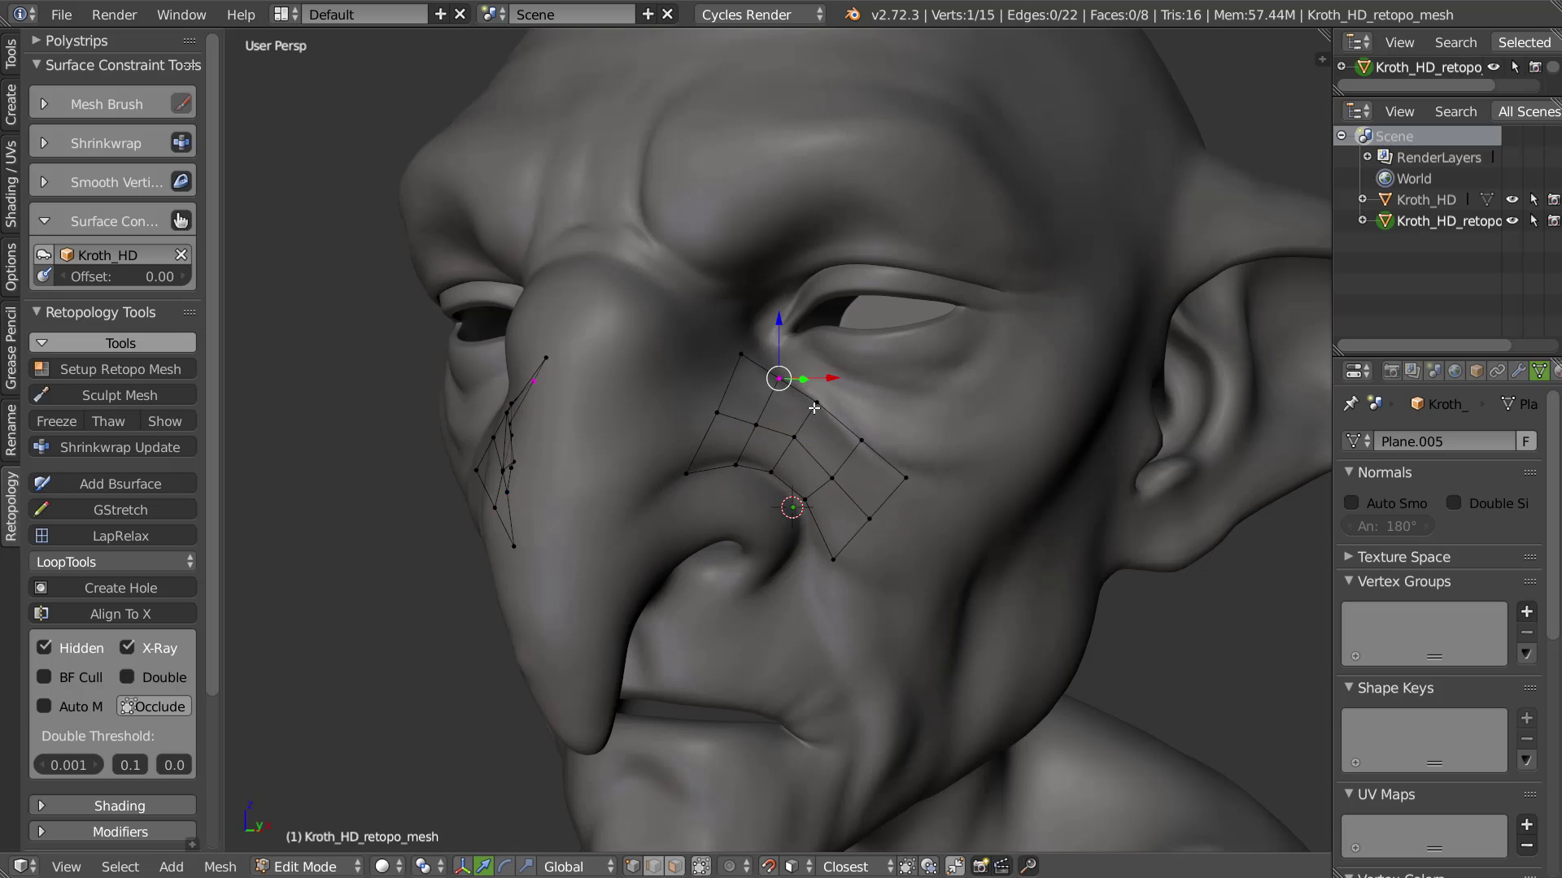
Fine-tune the strip's centre vertex and the lower border vertex above the nostril
{"action": "right_click", "coordinate": [858, 448]}
{"action": "right_click", "coordinate": [911, 481]}
{"action": "middle_click_drag", "start_coordinate": [834, 471], "coordinate": [819, 442]}
{"action": "right_click", "coordinate": [803, 439]}
{"action": "key", "text": "g"}
{"action": "left_click", "coordinate": [805, 446]}
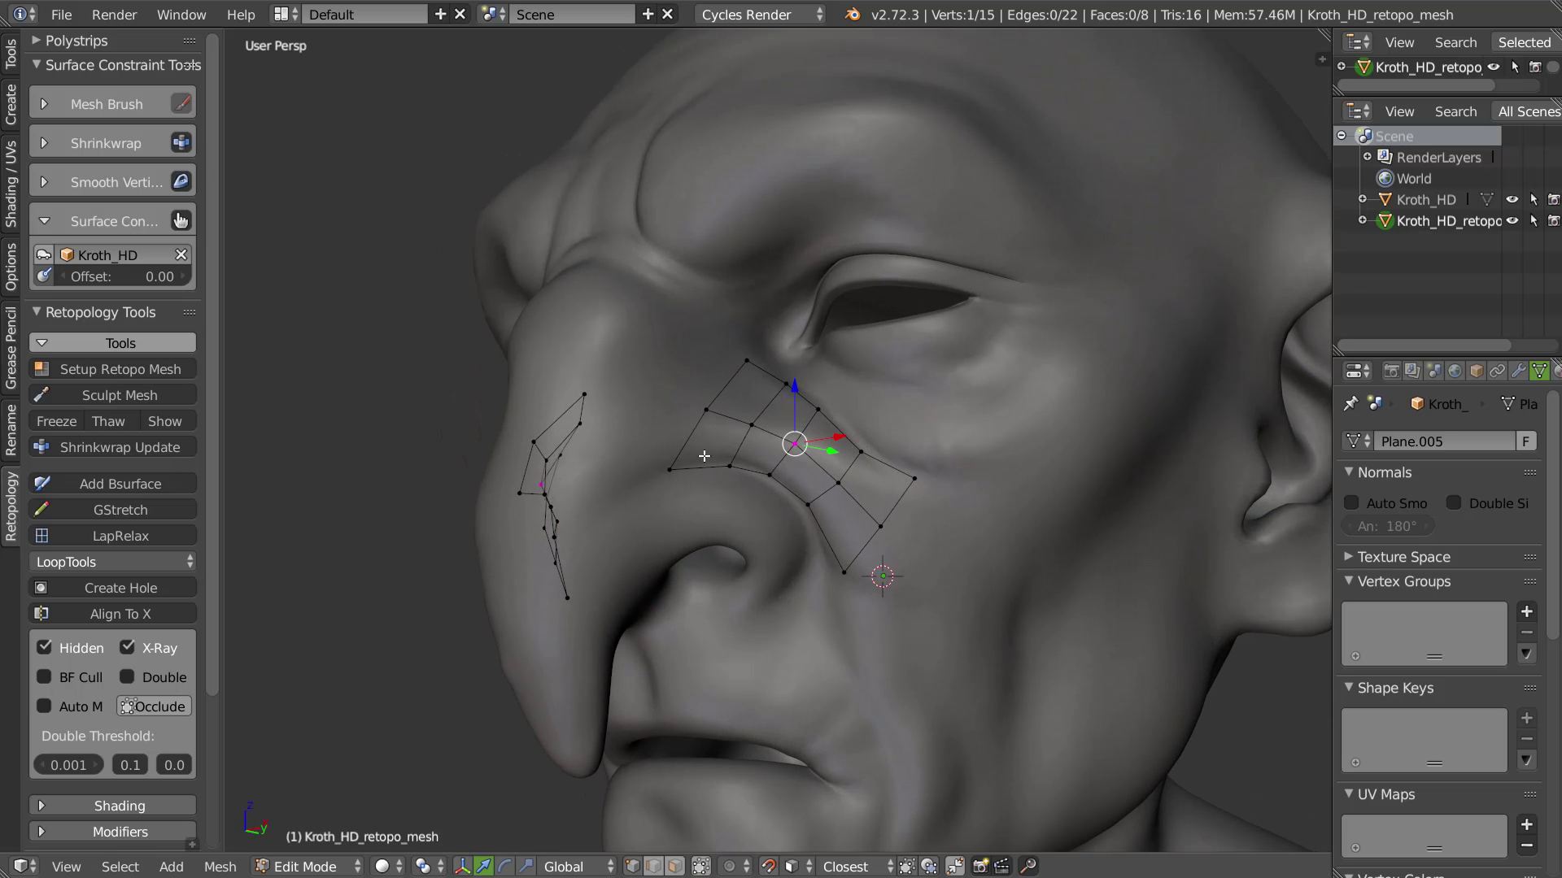
{"action": "scroll", "coordinate": [817, 443], "scroll_direction": "up", "scroll_amount": 5}
{"action": "scroll", "coordinate": [821, 401], "scroll_direction": "up", "scroll_amount": 1}
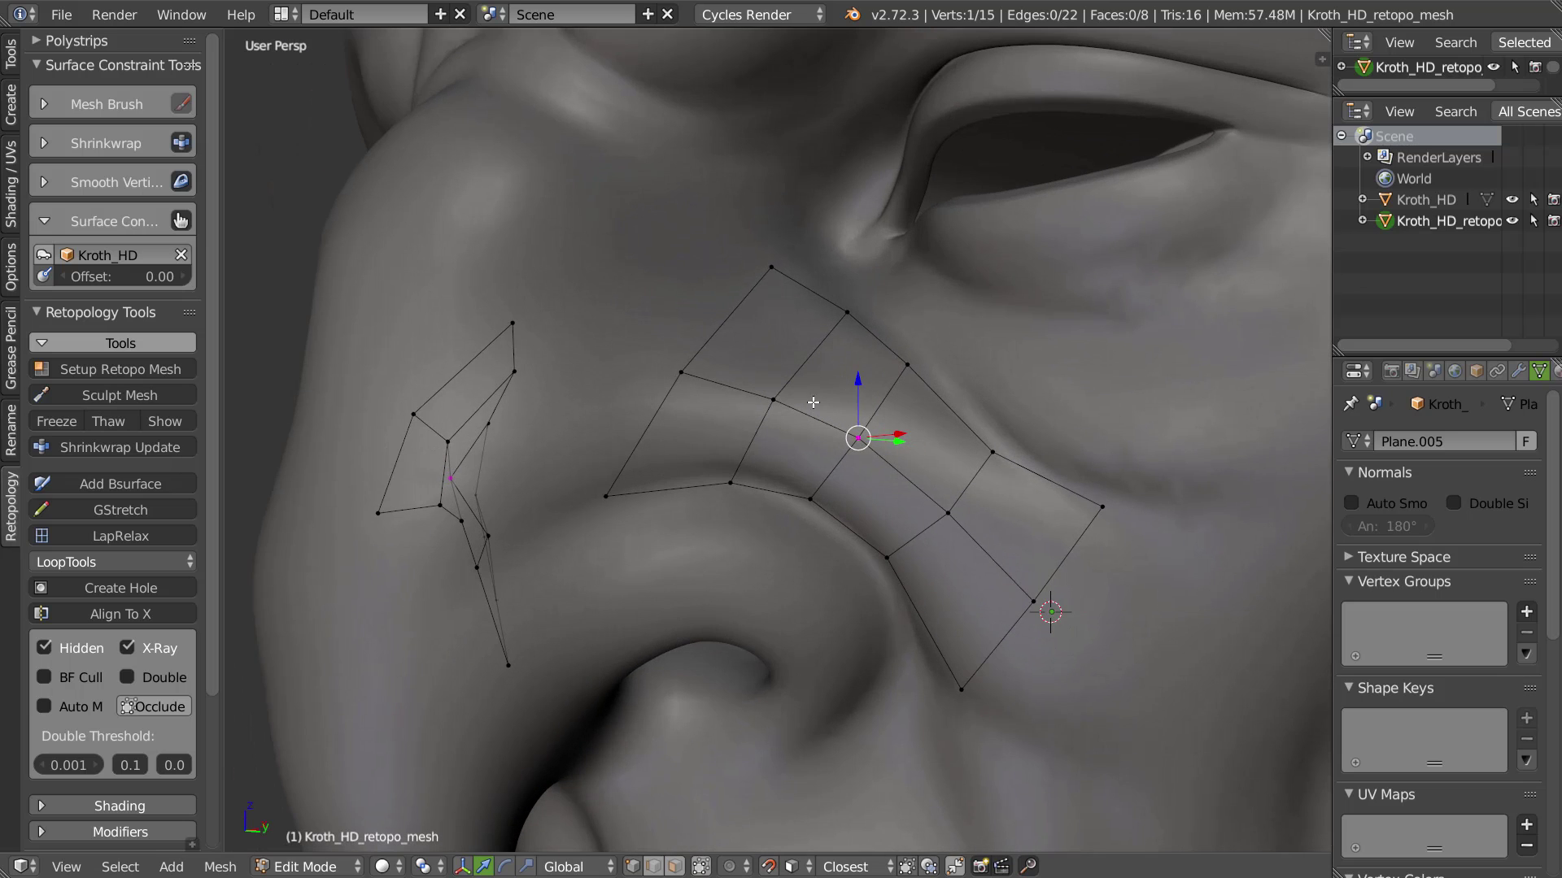
{"action": "right_click", "coordinate": [727, 479]}
{"action": "key", "text": "g"}
{"action": "left_click", "coordinate": [732, 472]}
{"action": "middle_click_drag", "start_coordinate": [801, 432], "coordinate": [854, 446]}
{"action": "right_click", "coordinate": [865, 457], "text": "shift"}
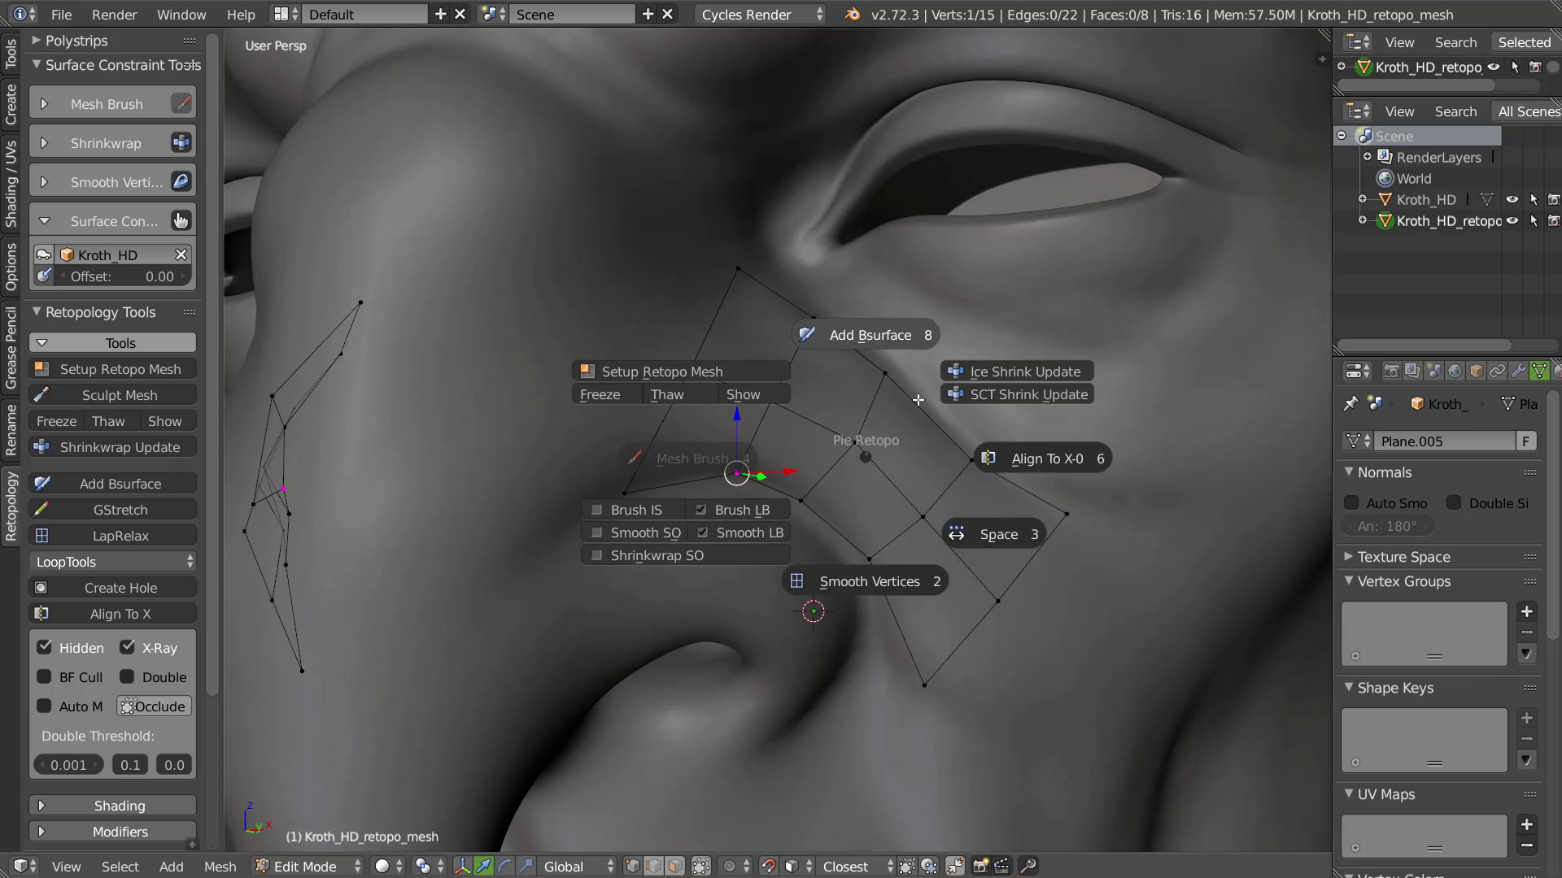
{"action": "key", "text": "ctrl+r"}
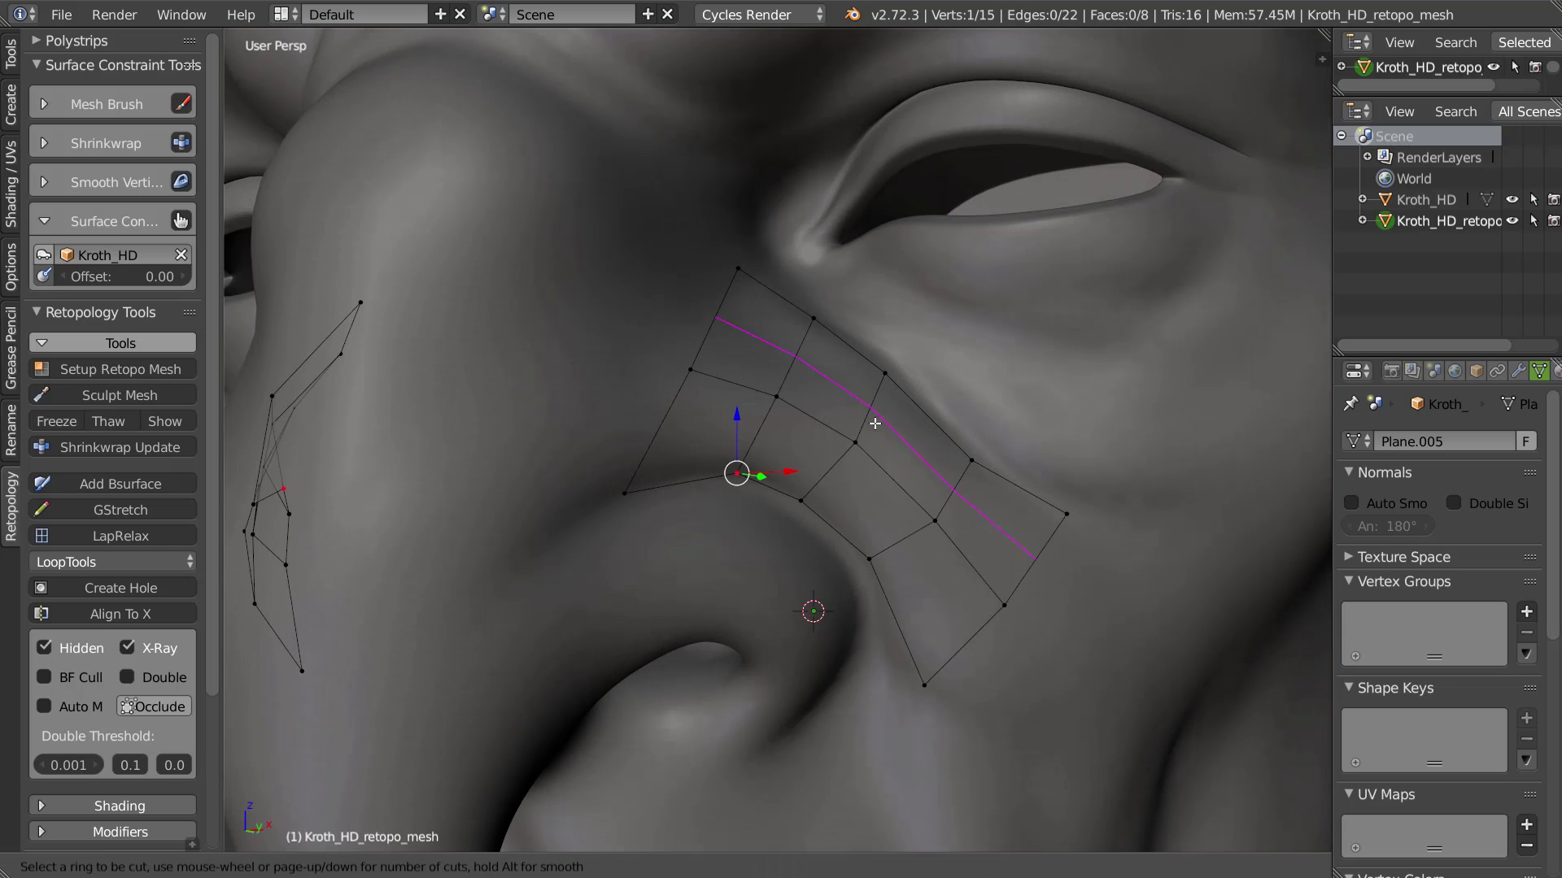
{"action": "key", "text": "Escape"}
{"action": "scroll", "coordinate": [194, 707], "scroll_direction": "down", "scroll_amount": 5}
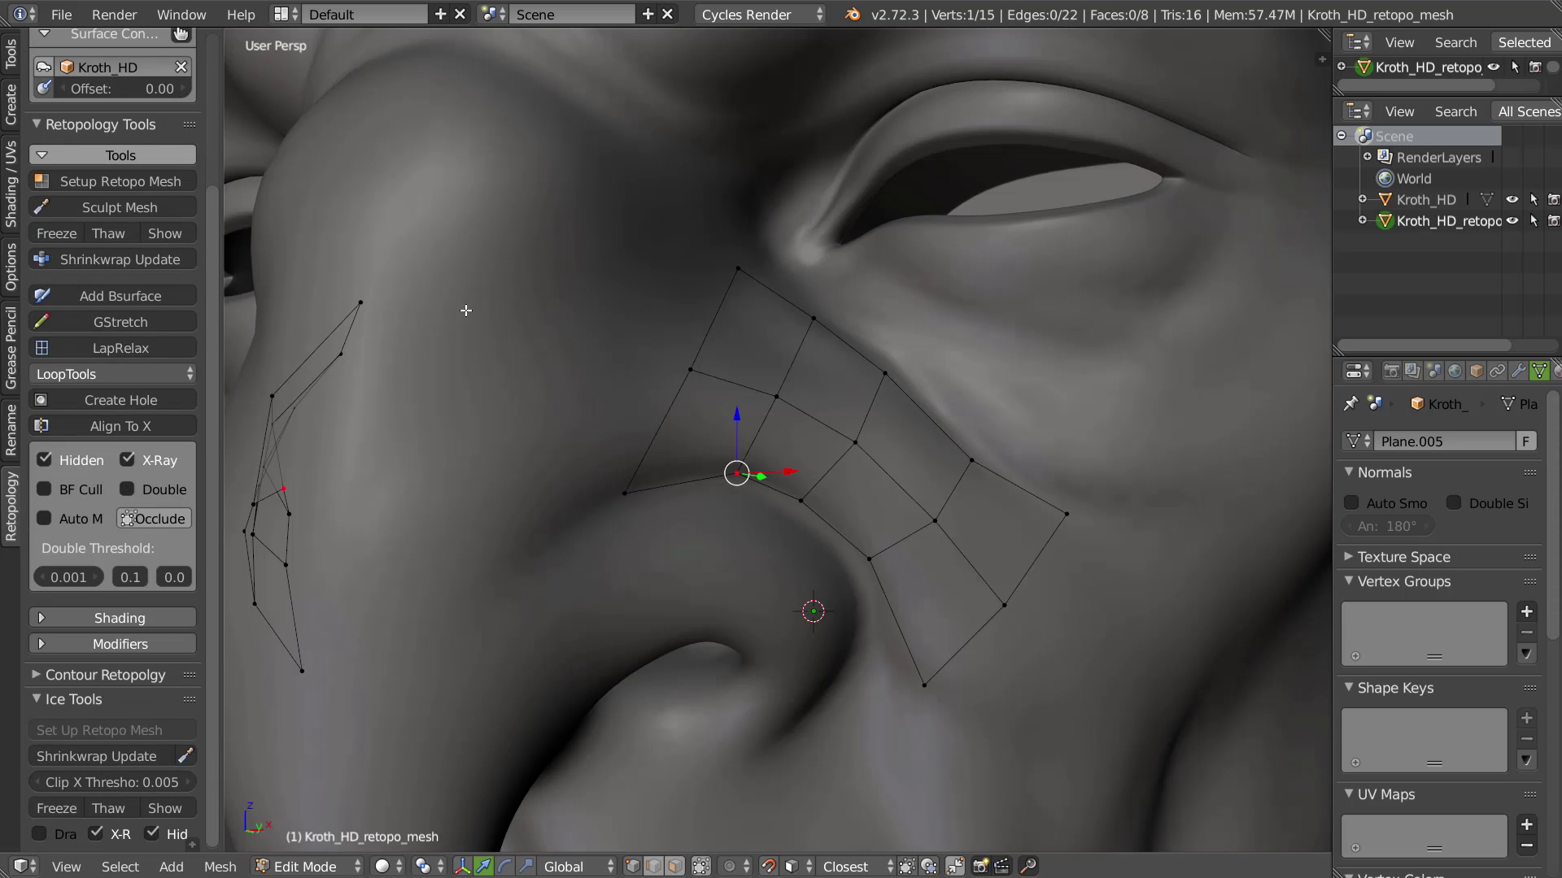
{"action": "mouse_move", "coordinate": [837, 393]}
{"action": "middle_mouse_down"}
{"action": "mouse_move", "coordinate": [805, 432]}
{"action": "mouse_move", "coordinate": [892, 426]}
{"action": "mouse_move", "coordinate": [792, 438]}
{"action": "mouse_move", "coordinate": [788, 388]}
{"action": "middle_mouse_up"}
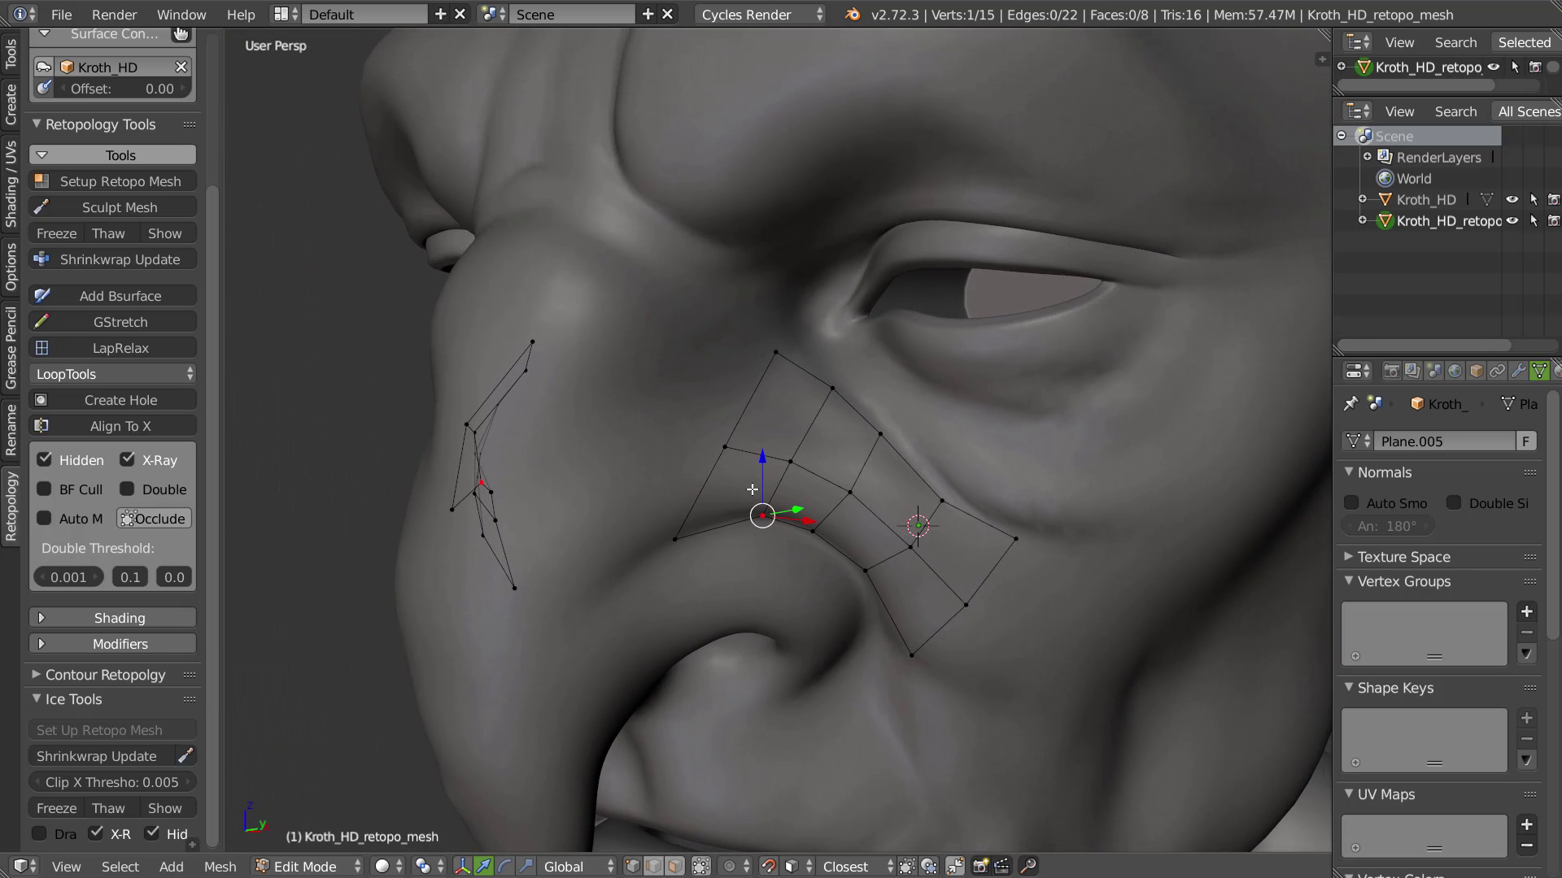
{"action": "key", "text": "shift+v"}
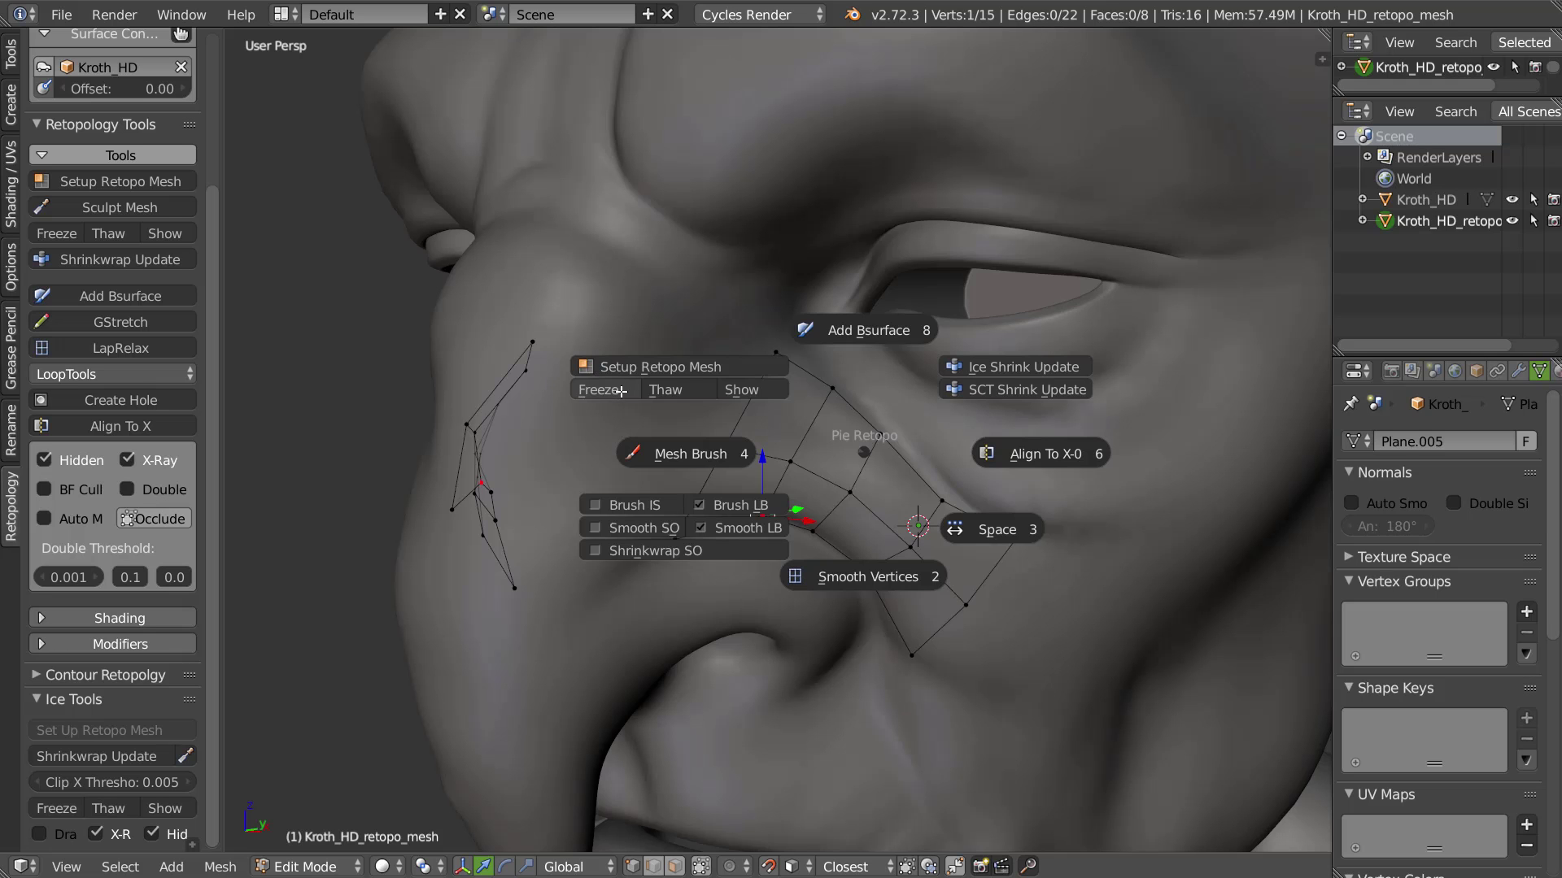
{"action": "key", "text": "Escape"}
Make the Kroth_HD sculpt unselectable so that only the retopo mesh can be picked
{"action": "middle_click_drag", "start_coordinate": [834, 455], "coordinate": [929, 480]}
{"action": "right_click", "coordinate": [991, 541], "text": "ctrl"}
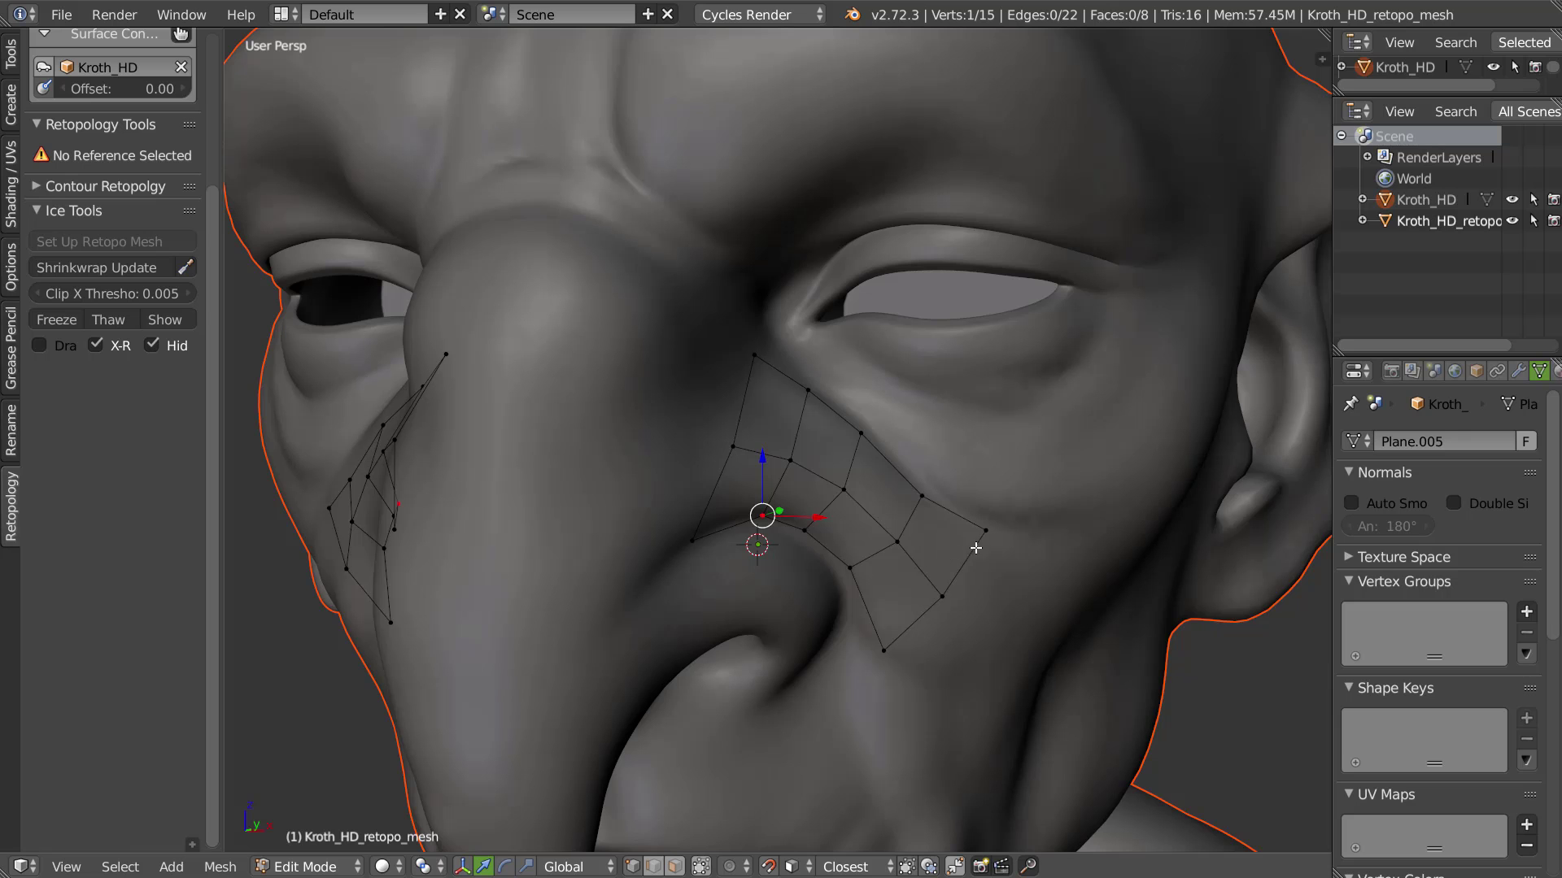
{"action": "left_click", "coordinate": [1534, 201]}
Select the three vertices on the strip's outer cheek edge and move them away from the face surface
{"action": "right_click", "coordinate": [985, 530]}
{"action": "right_click", "coordinate": [883, 651], "text": "ctrl"}
{"action": "middle_click_drag", "start_coordinate": [886, 651], "coordinate": [953, 618]}
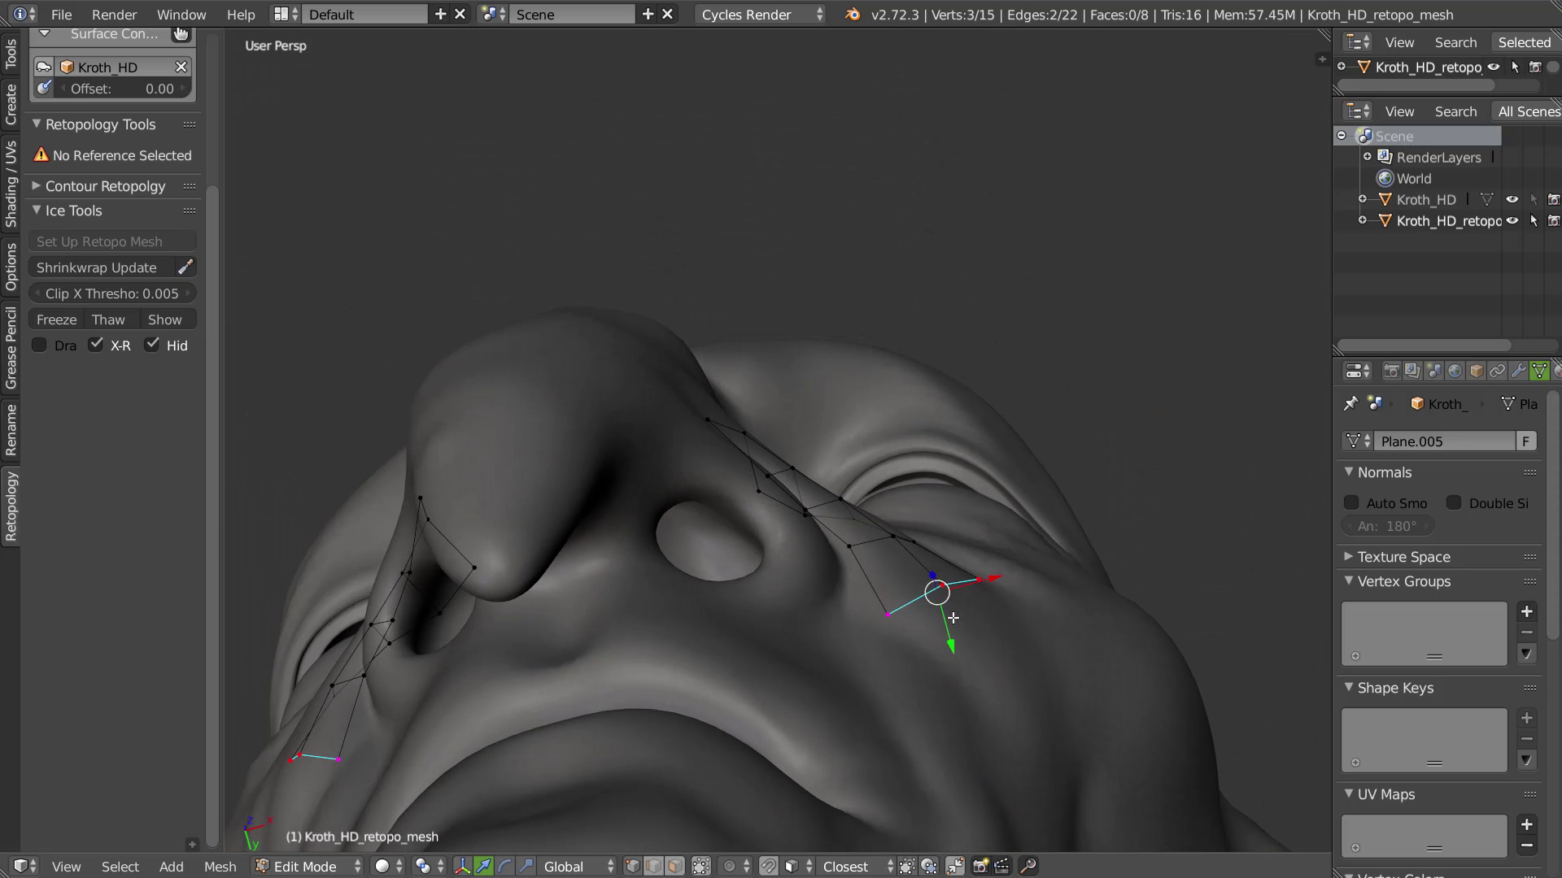
{"action": "key", "text": "g"}
{"action": "left_click", "coordinate": [1020, 513]}
{"action": "mouse_move", "coordinate": [1020, 513]}
{"action": "middle_mouse_down"}
{"action": "mouse_move", "coordinate": [906, 625]}
{"action": "mouse_move", "coordinate": [979, 523]}
{"action": "mouse_move", "coordinate": [1060, 522]}
{"action": "mouse_move", "coordinate": [1018, 515]}
{"action": "mouse_move", "coordinate": [1015, 496]}
{"action": "middle_mouse_up"}
Freeze the three selected outer-edge vertices
{"action": "key", "text": "shift+r"}
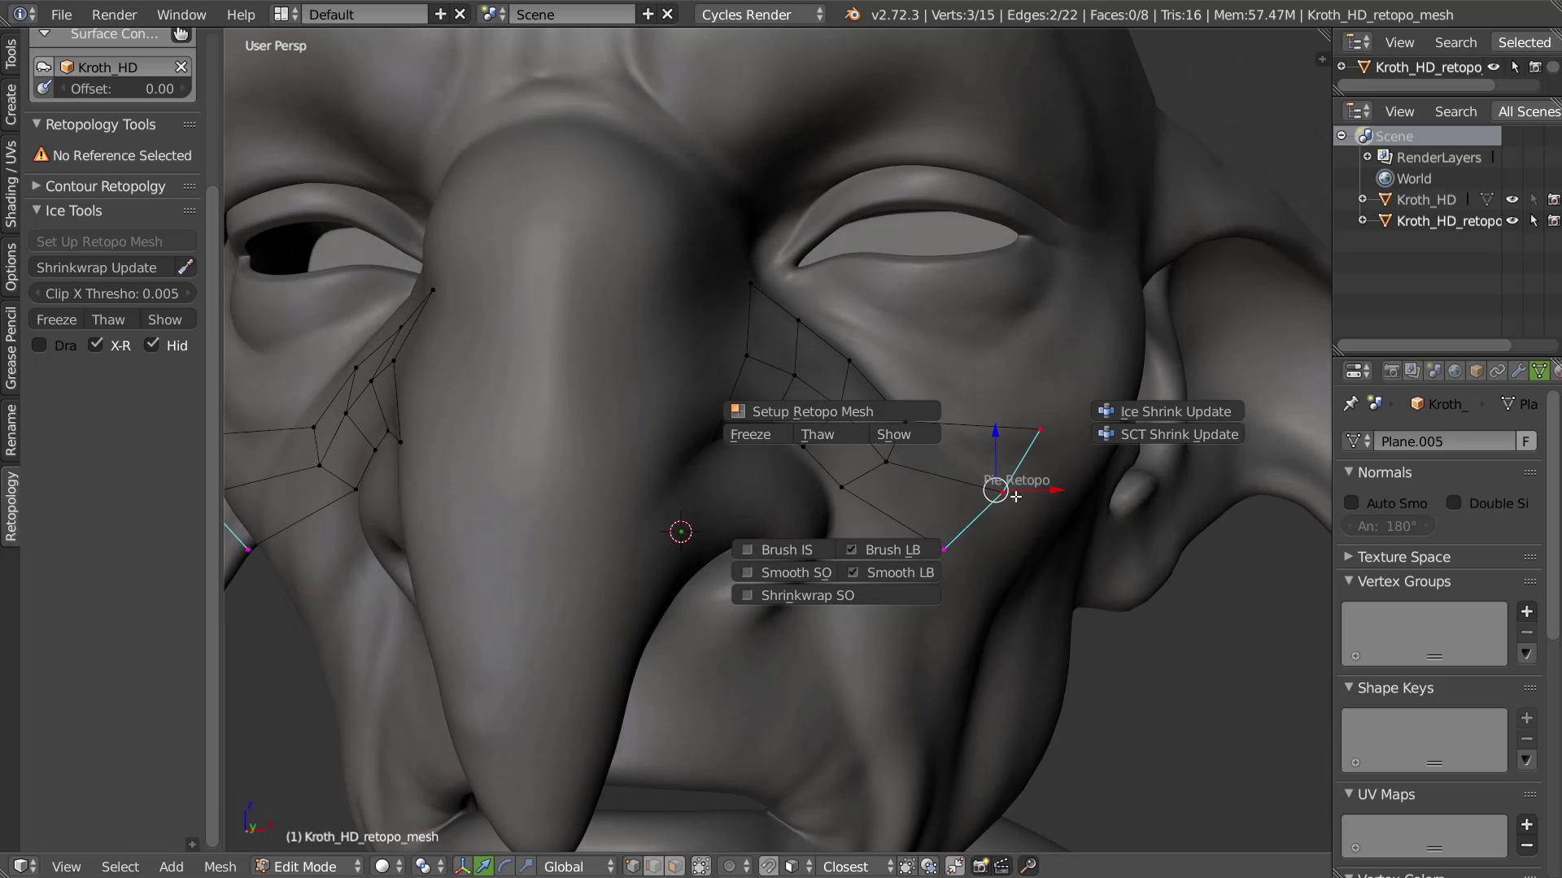
{"action": "left_click", "coordinate": [768, 440]}
{"action": "middle_click_drag", "start_coordinate": [770, 440], "coordinate": [906, 483]}
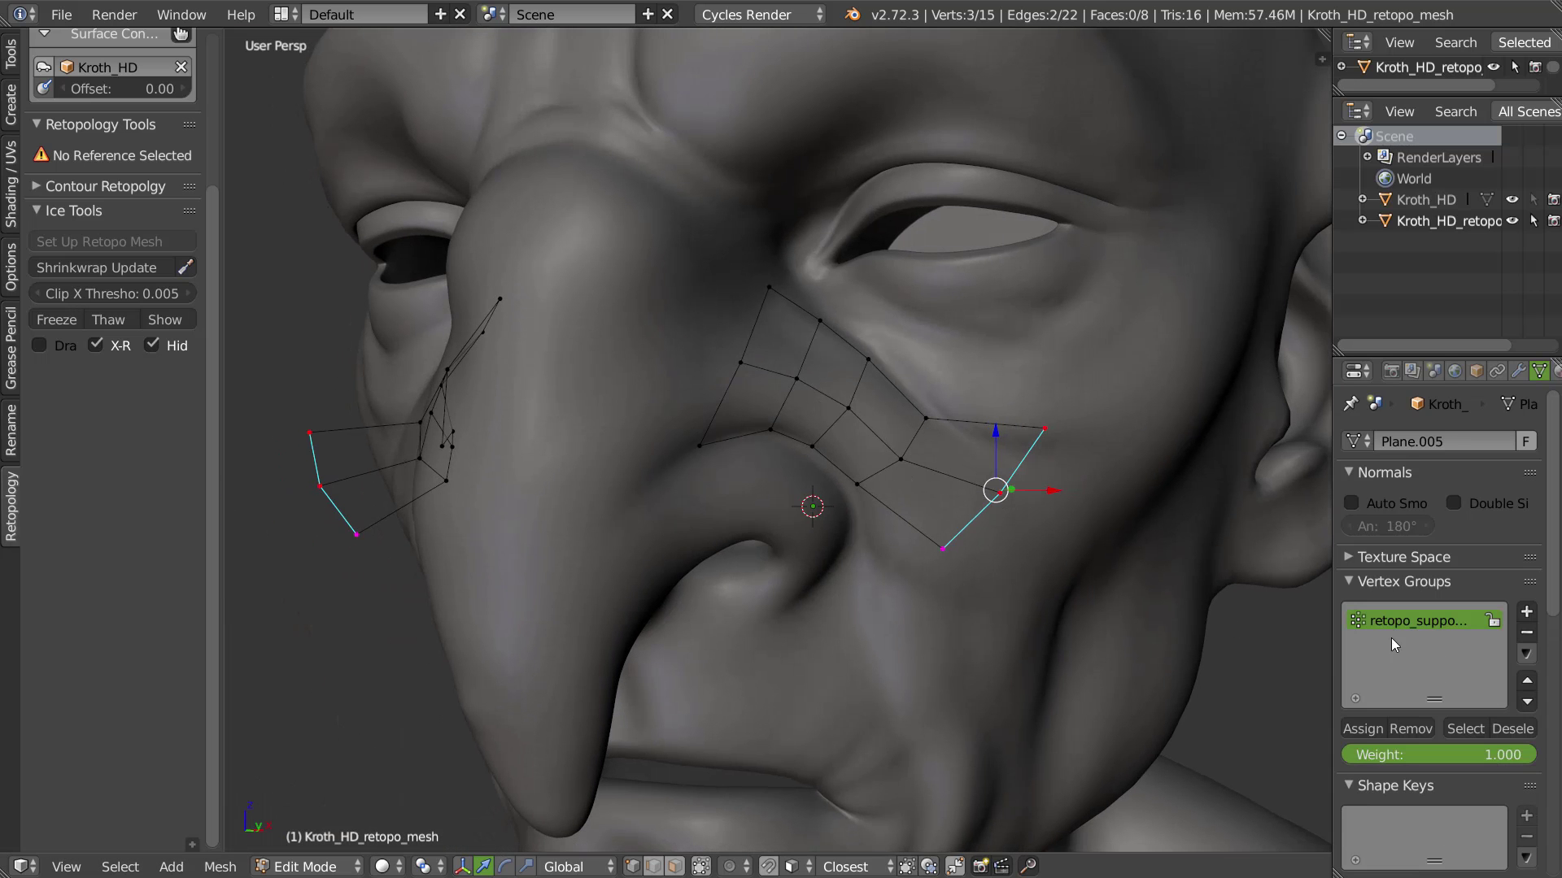
Shift the frozen outer edge and run Ice Shrink Update on the retopo mesh
{"action": "middle_click_drag", "start_coordinate": [752, 431], "coordinate": [843, 536]}
{"action": "key", "text": "g"}
{"action": "left_click", "coordinate": [975, 521]}
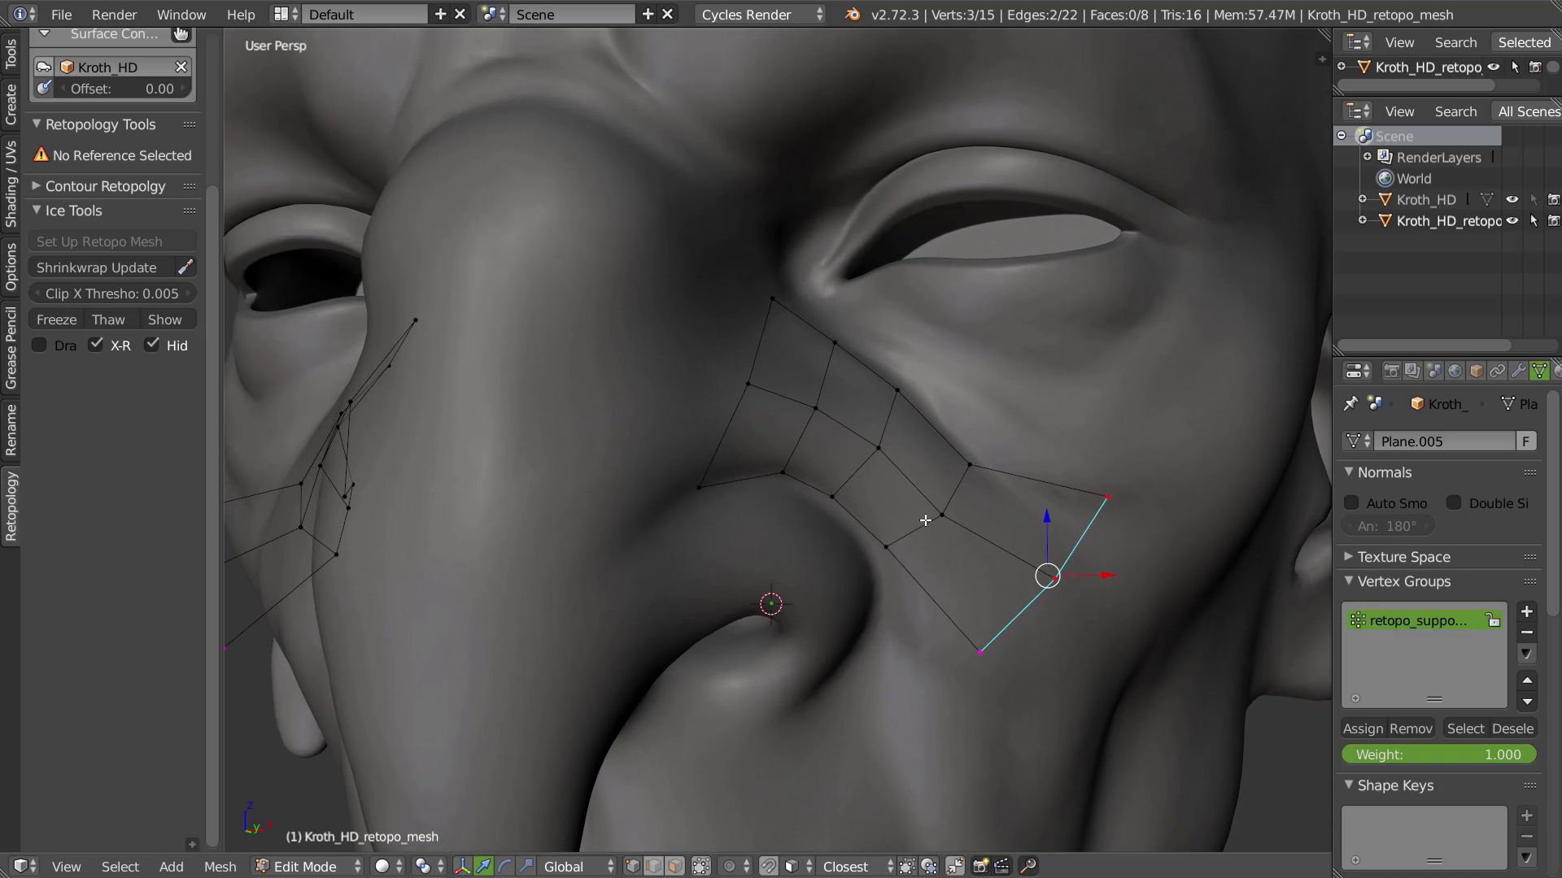
{"action": "key", "text": "v"}
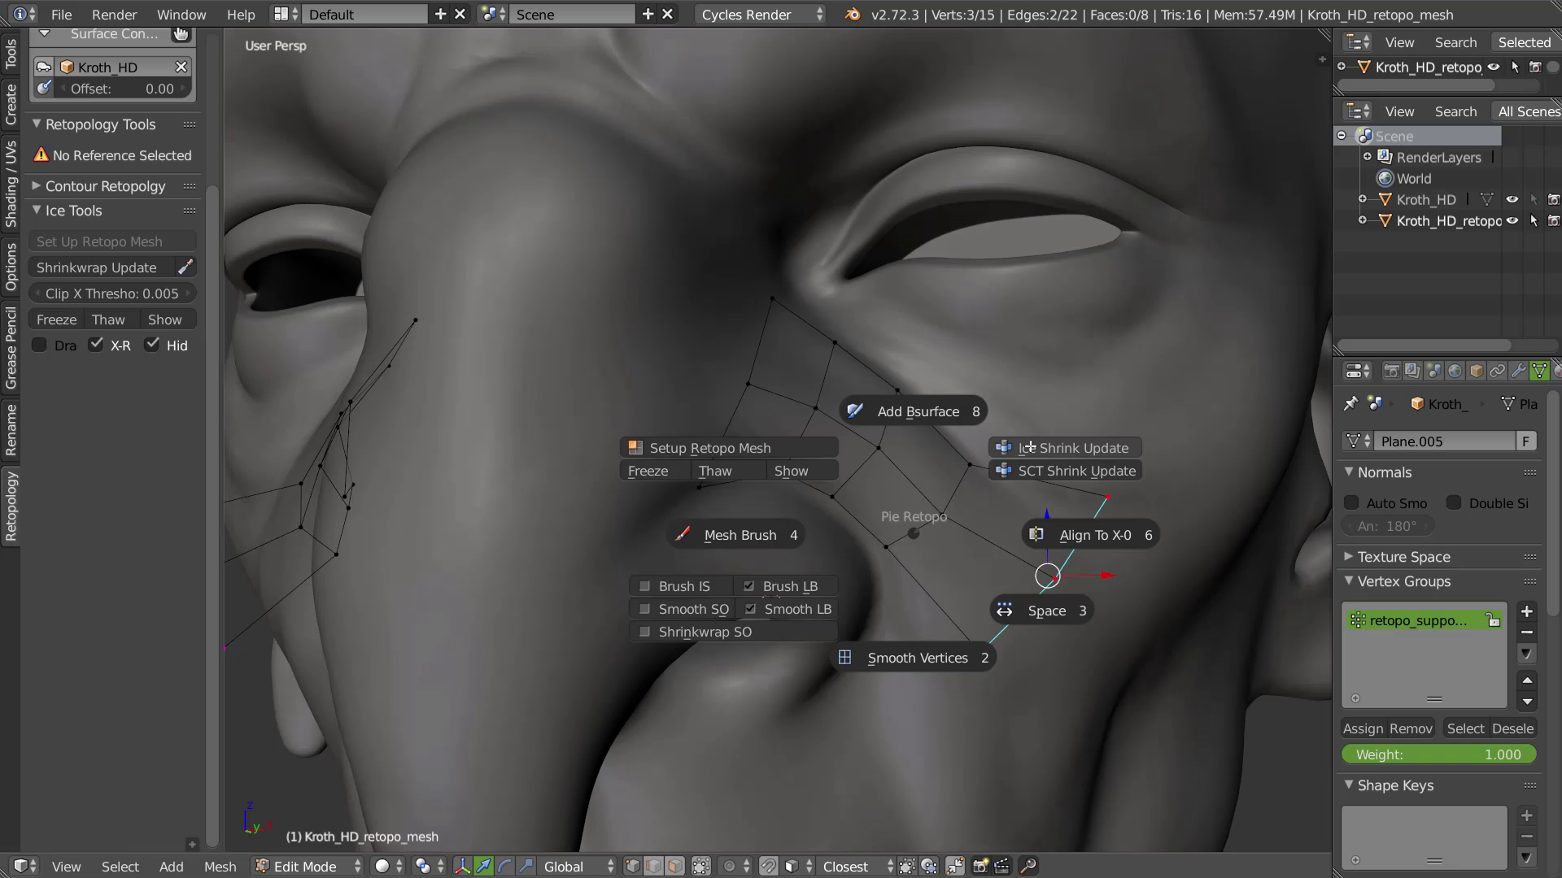
{"action": "left_click", "coordinate": [1043, 446]}
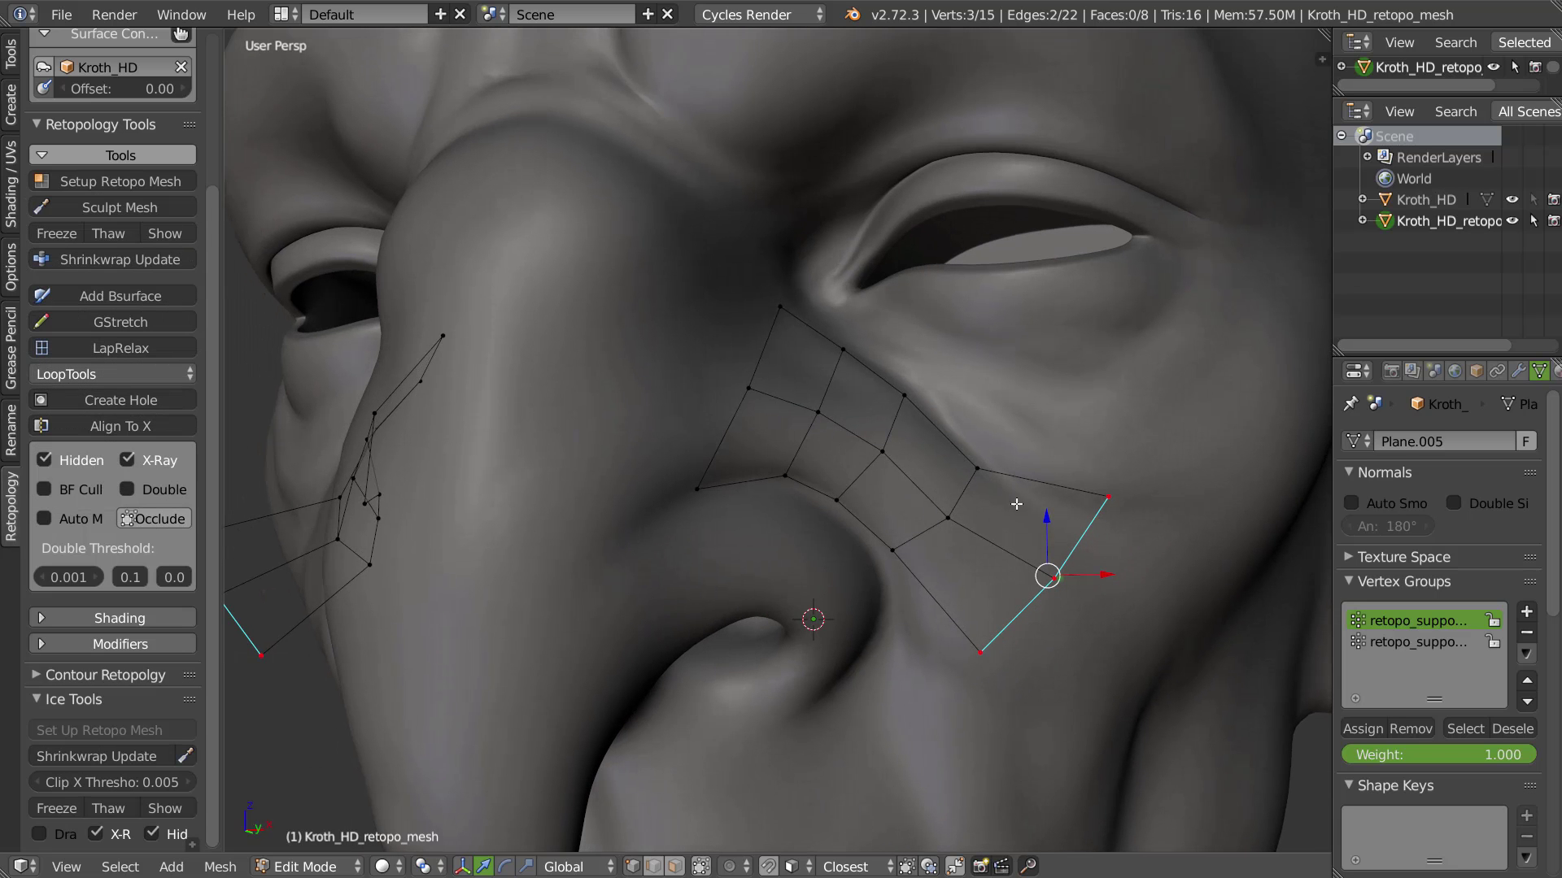
{"action": "mouse_move", "coordinate": [946, 522]}
{"action": "middle_mouse_down"}
{"action": "mouse_move", "coordinate": [1021, 537]}
{"action": "mouse_move", "coordinate": [1007, 512]}
{"action": "mouse_move", "coordinate": [947, 517]}
{"action": "middle_mouse_up"}
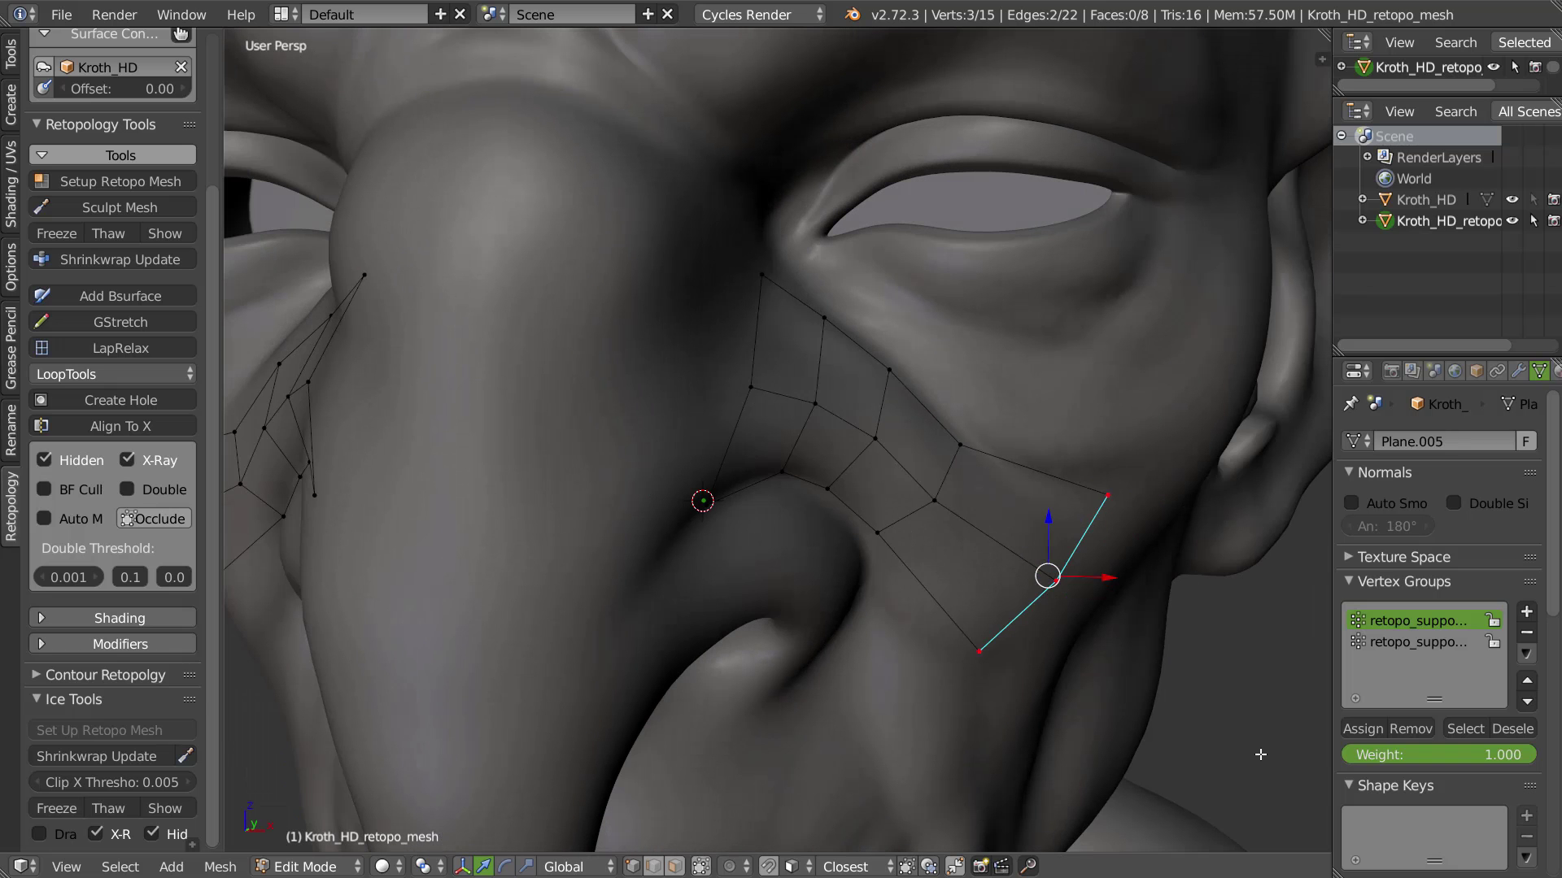
{"action": "middle_click_drag", "start_coordinate": [1165, 607], "coordinate": [1009, 523]}
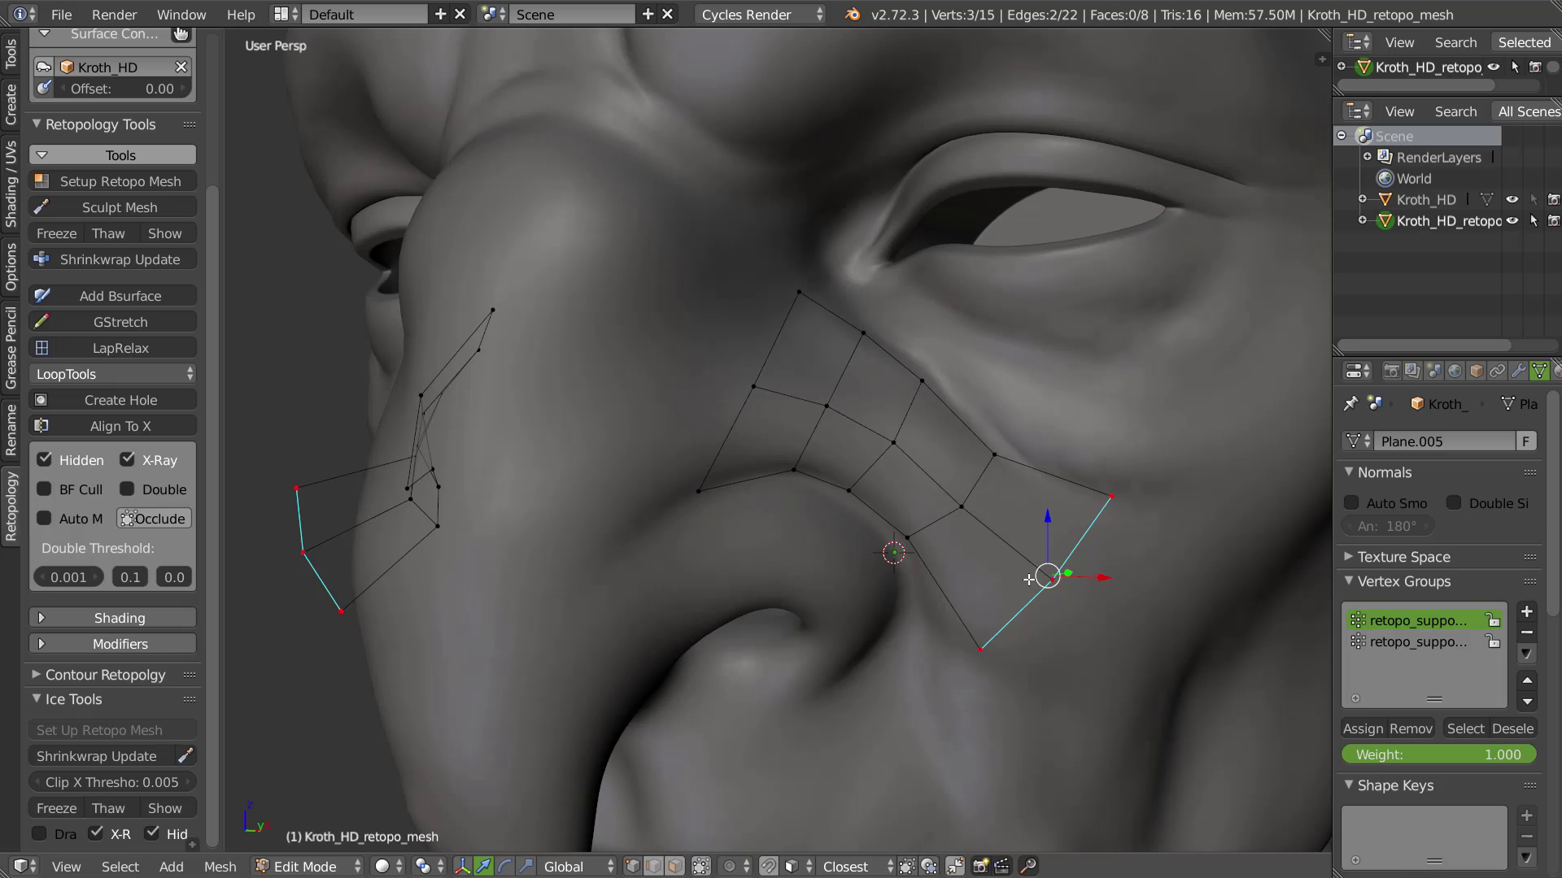
{"action": "right_click", "coordinate": [917, 553]}
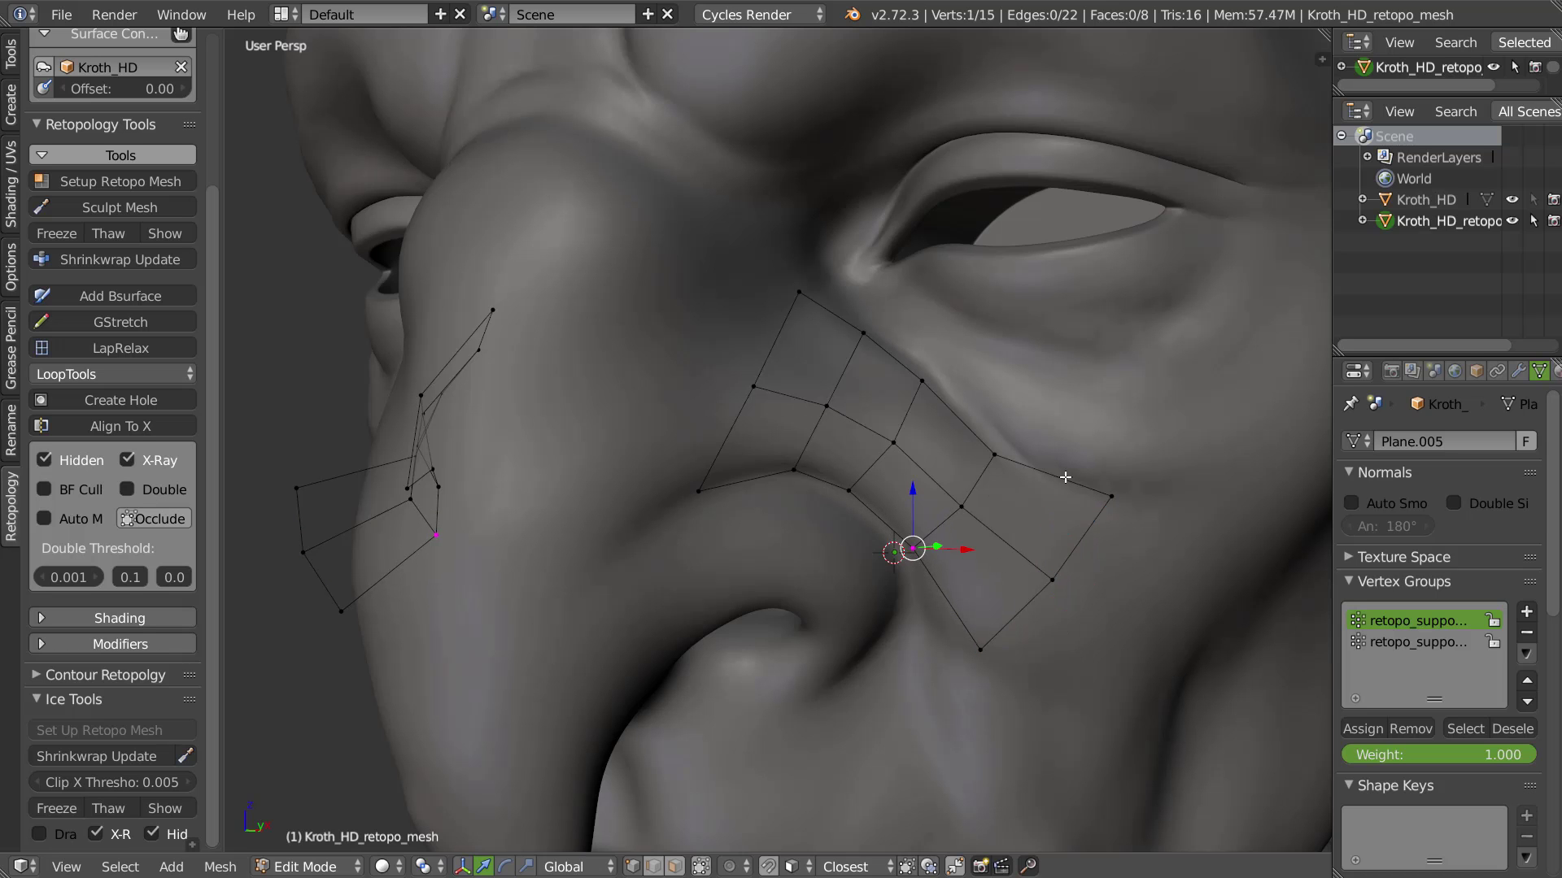
{"action": "right_click", "coordinate": [1111, 498]}
{"action": "middle_click_drag", "start_coordinate": [1123, 512], "coordinate": [980, 501]}
{"action": "right_click", "coordinate": [911, 546]}
{"action": "right_click", "coordinate": [1055, 515], "text": "alt"}
{"action": "key", "text": "shift+v"}
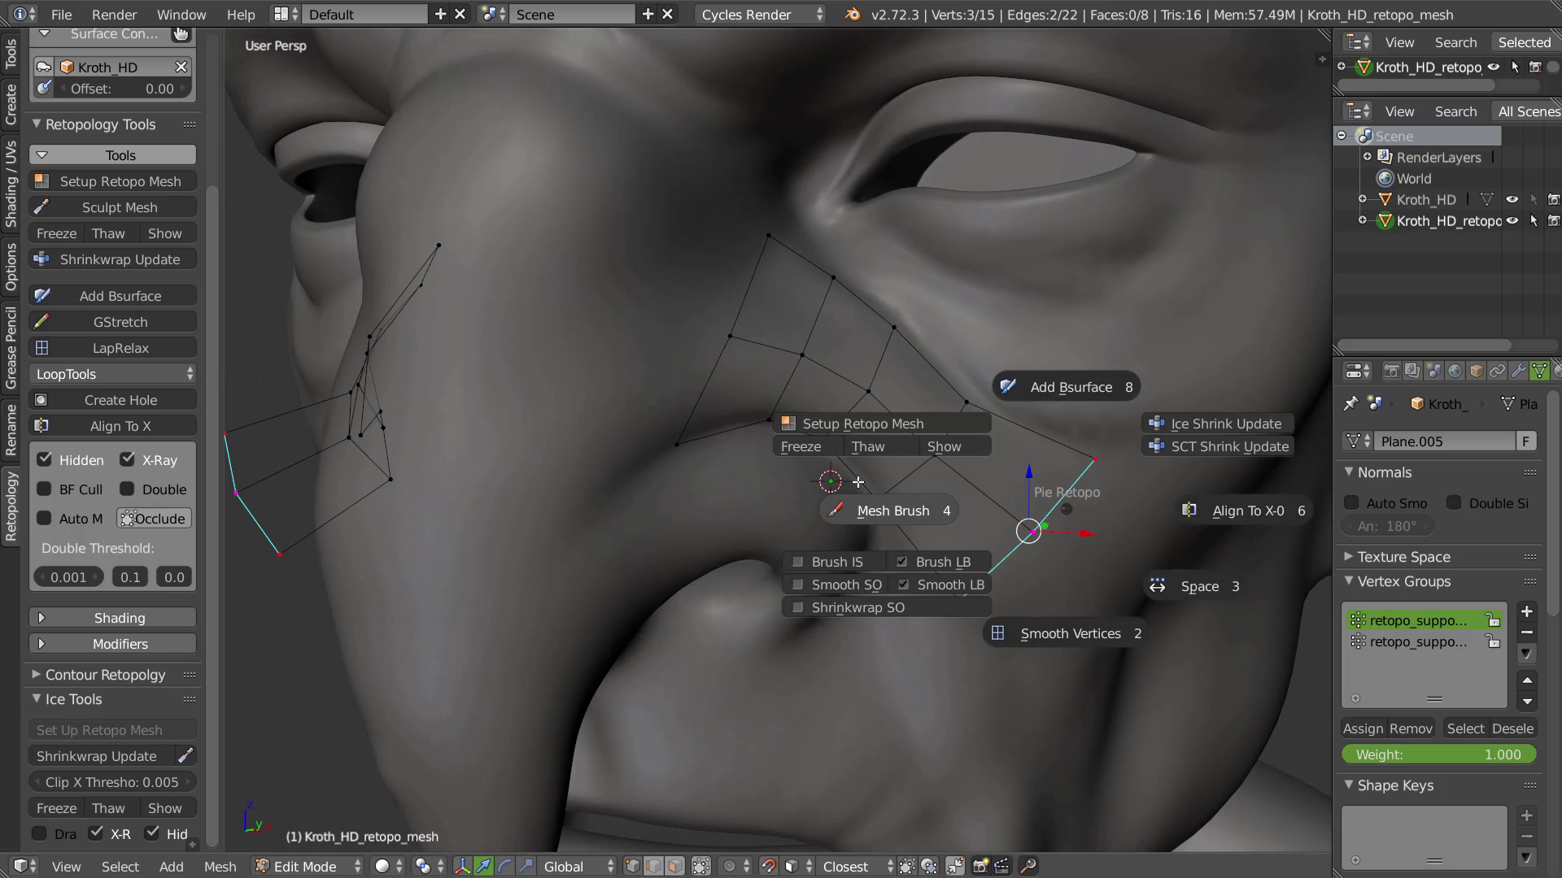
{"action": "key", "text": "Escape"}
Select the frozen vertices with Show and thaw them
{"action": "right_click", "coordinate": [900, 340]}
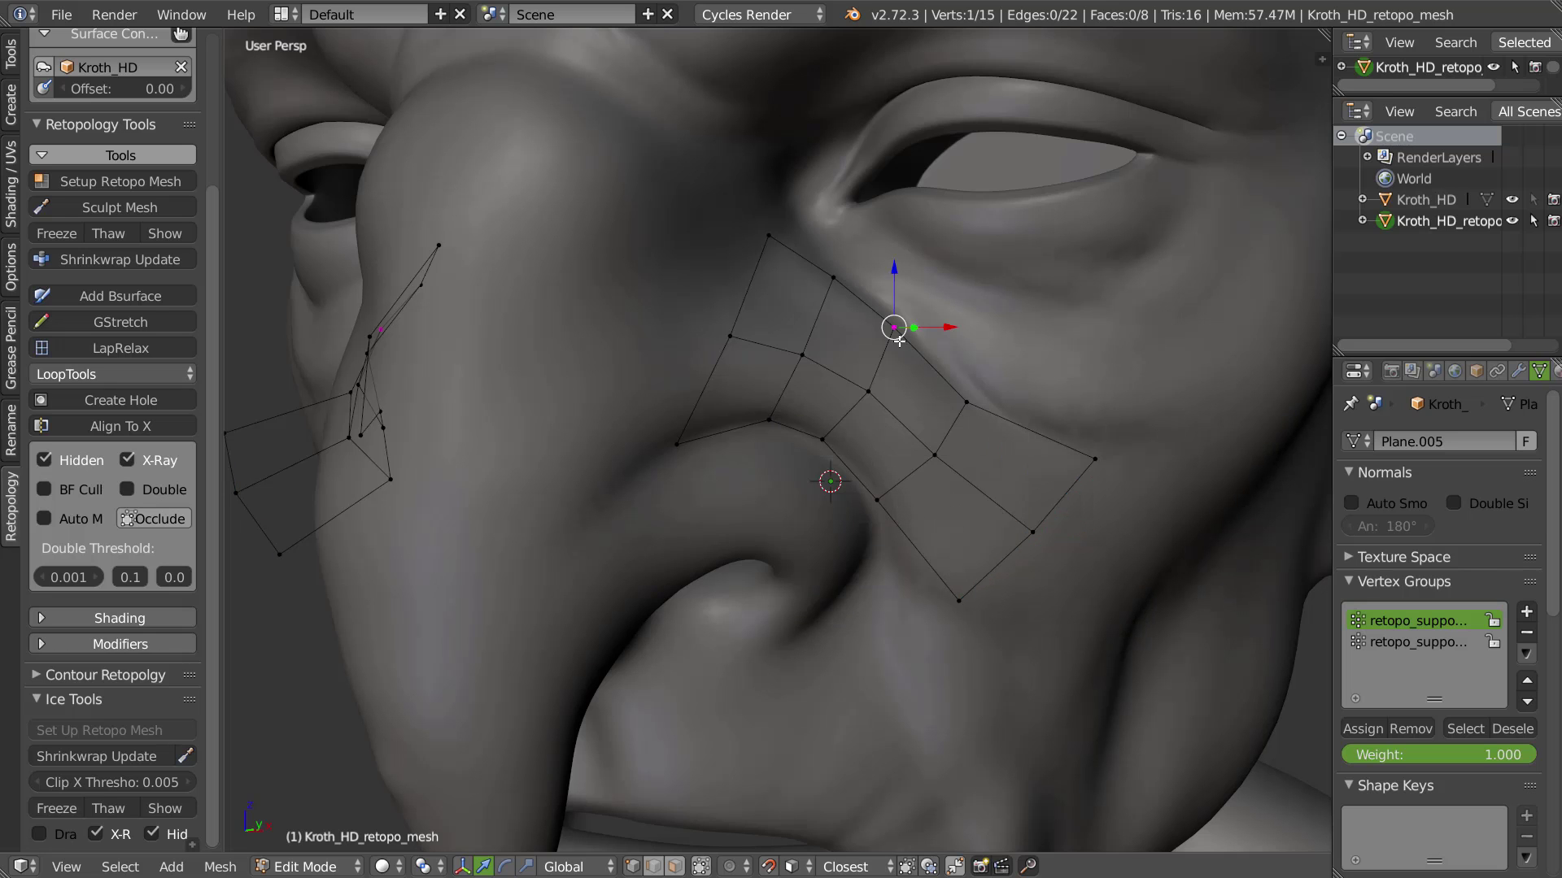
{"action": "key", "text": "shift+v"}
{"action": "left_click", "coordinate": [943, 418]}
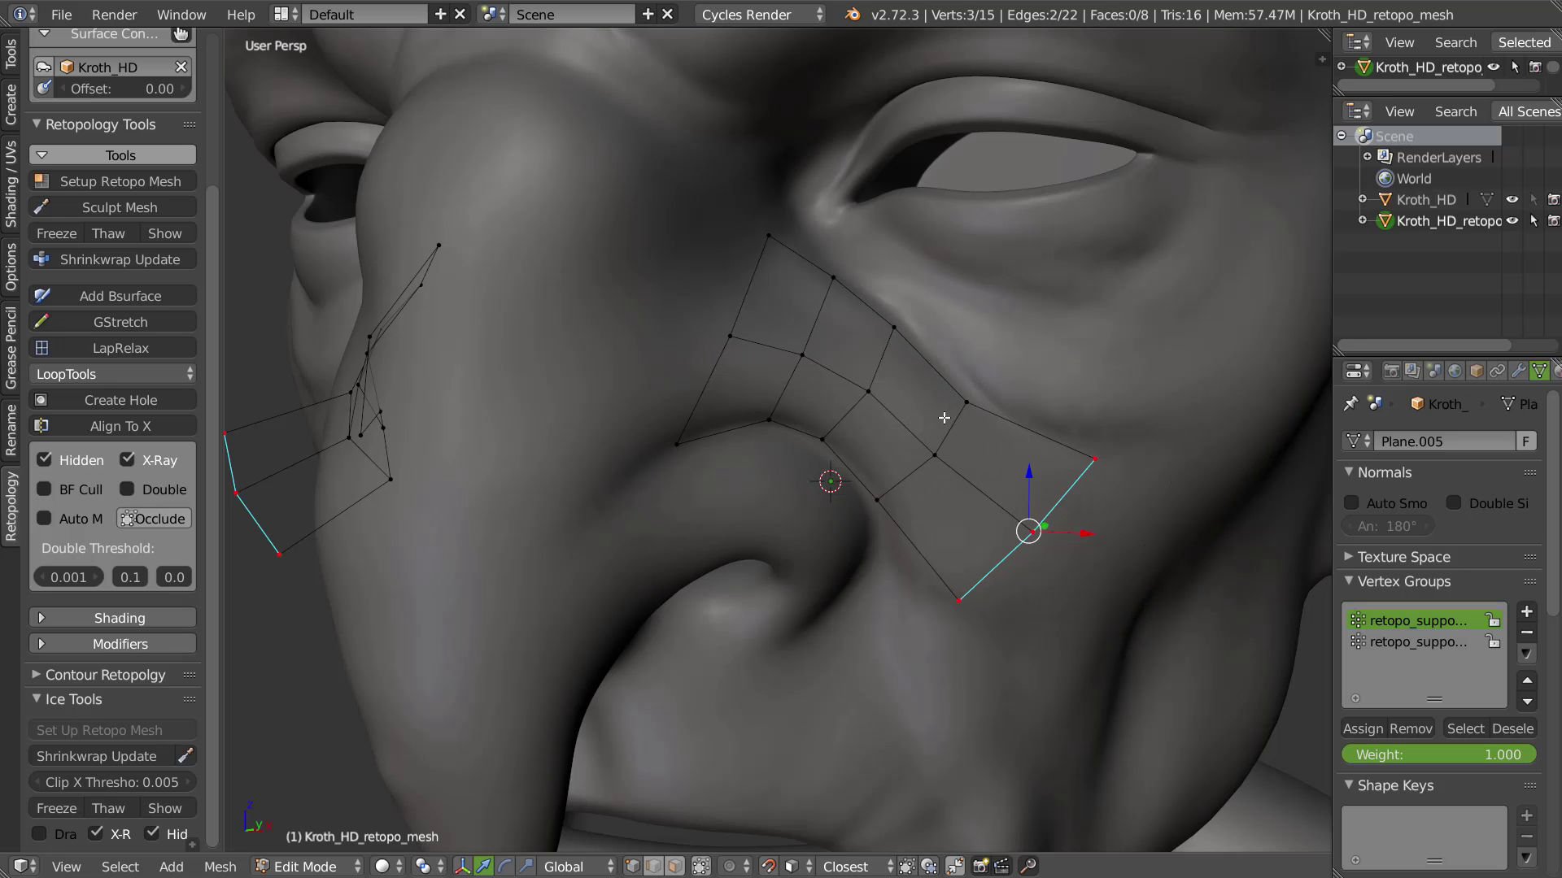
{"action": "key", "text": "shift+v"}
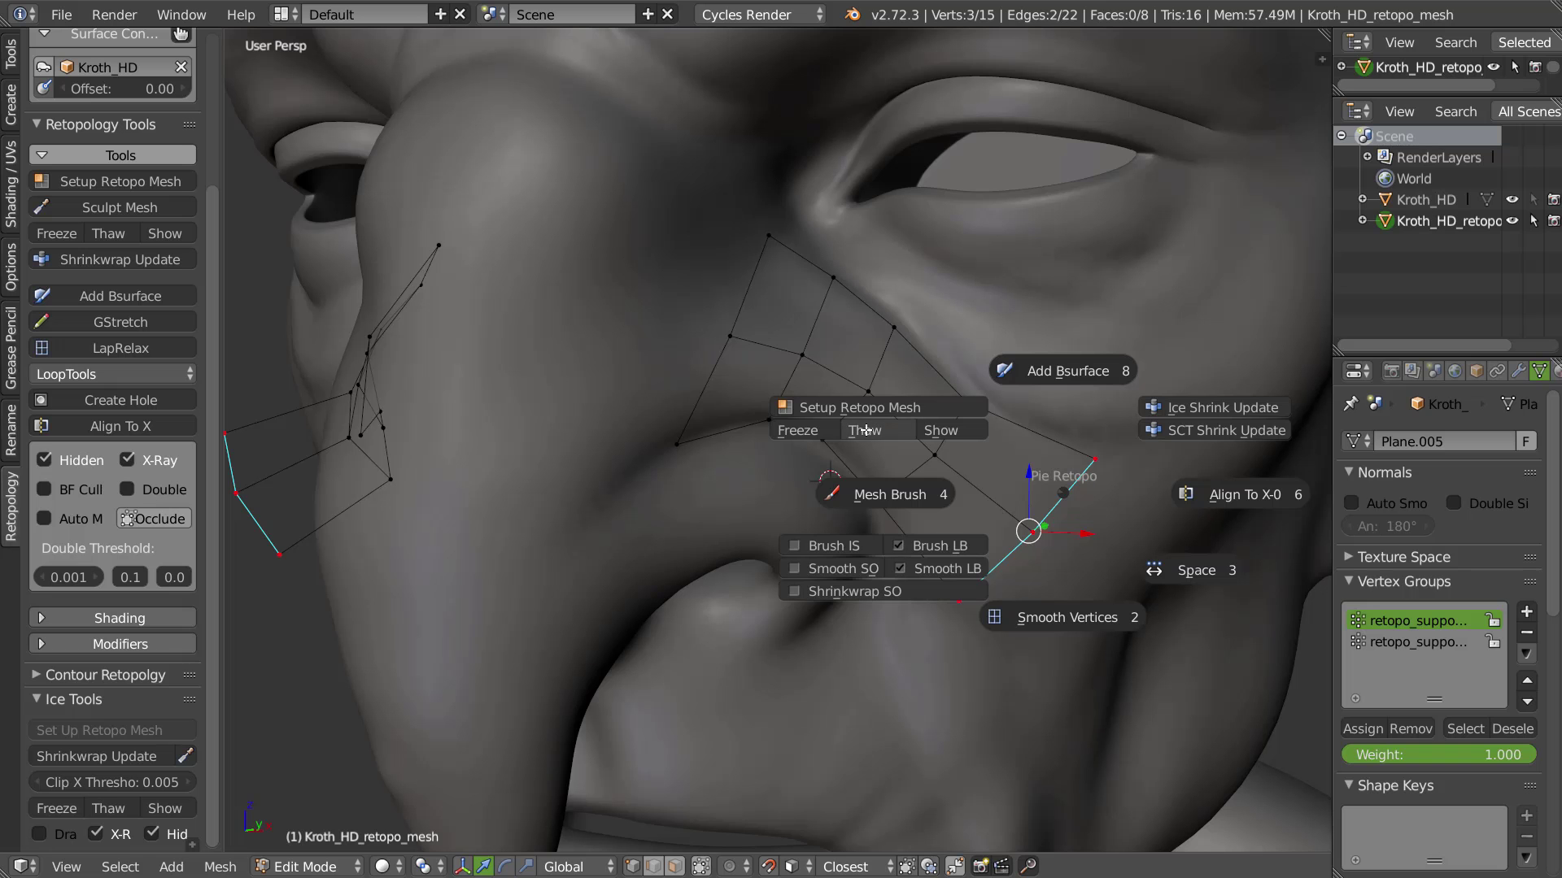
{"action": "left_click", "coordinate": [878, 428]}
{"action": "middle_click_drag", "start_coordinate": [882, 431], "coordinate": [932, 457]}
Nudge the strip's outer corner and its middle and lower row vertices to fit the nostril crease
{"action": "right_click_drag", "start_coordinate": [967, 599], "coordinate": [928, 597]}
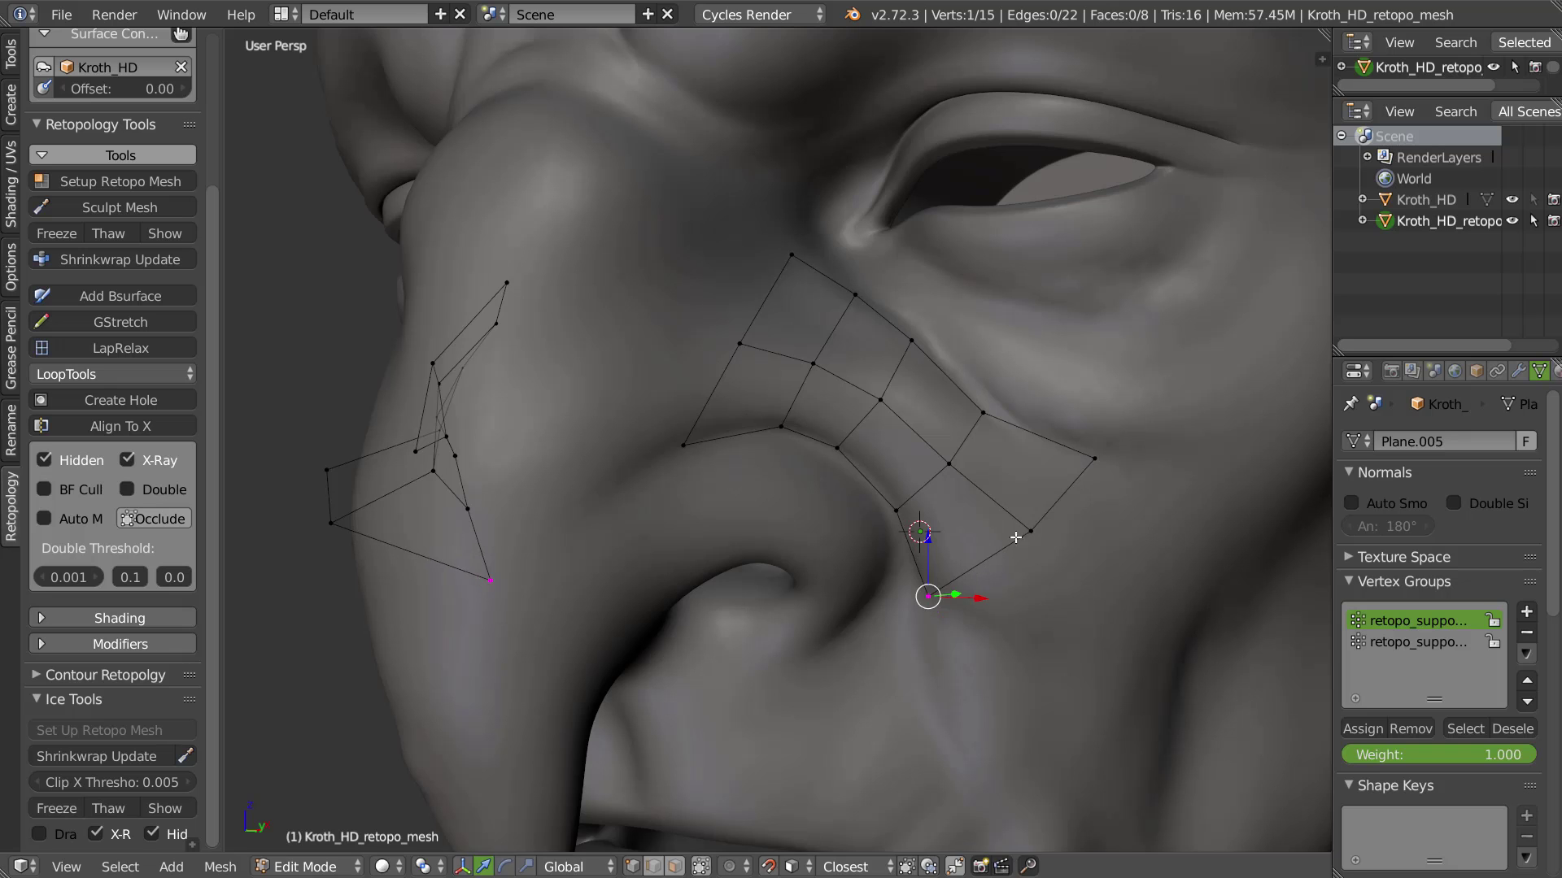
{"action": "right_click", "coordinate": [1093, 460]}
{"action": "middle_click_drag", "start_coordinate": [1093, 460], "coordinate": [1006, 418]}
{"action": "right_click_drag", "start_coordinate": [982, 416], "coordinate": [989, 414]}
{"action": "right_click_drag", "start_coordinate": [946, 469], "coordinate": [939, 459]}
{"action": "right_click_drag", "start_coordinate": [876, 412], "coordinate": [870, 405]}
{"action": "right_click_drag", "start_coordinate": [780, 431], "coordinate": [764, 431]}
{"action": "right_click_drag", "start_coordinate": [809, 372], "coordinate": [801, 368]}
Adjust the upper edge near the eye and pull the middle-row vertices down close to the nostril crease
{"action": "middle_click_drag", "start_coordinate": [803, 371], "coordinate": [908, 418]}
{"action": "middle_click_drag", "start_coordinate": [864, 279], "coordinate": [801, 269]}
{"action": "right_click_drag", "start_coordinate": [822, 237], "coordinate": [844, 233]}
{"action": "middle_click_drag", "start_coordinate": [795, 320], "coordinate": [791, 361]}
{"action": "right_click_drag", "start_coordinate": [810, 350], "coordinate": [693, 408]}
{"action": "right_click_drag", "start_coordinate": [892, 381], "coordinate": [863, 417]}
{"action": "right_click_drag", "start_coordinate": [961, 444], "coordinate": [928, 487]}
{"action": "right_click_drag", "start_coordinate": [1032, 532], "coordinate": [974, 573]}
Try adding two lengthwise edge loops in the wide upper row of the strip
{"action": "middle_click_drag", "start_coordinate": [937, 413], "coordinate": [964, 450]}
{"action": "key", "text": "ctrl+r"}
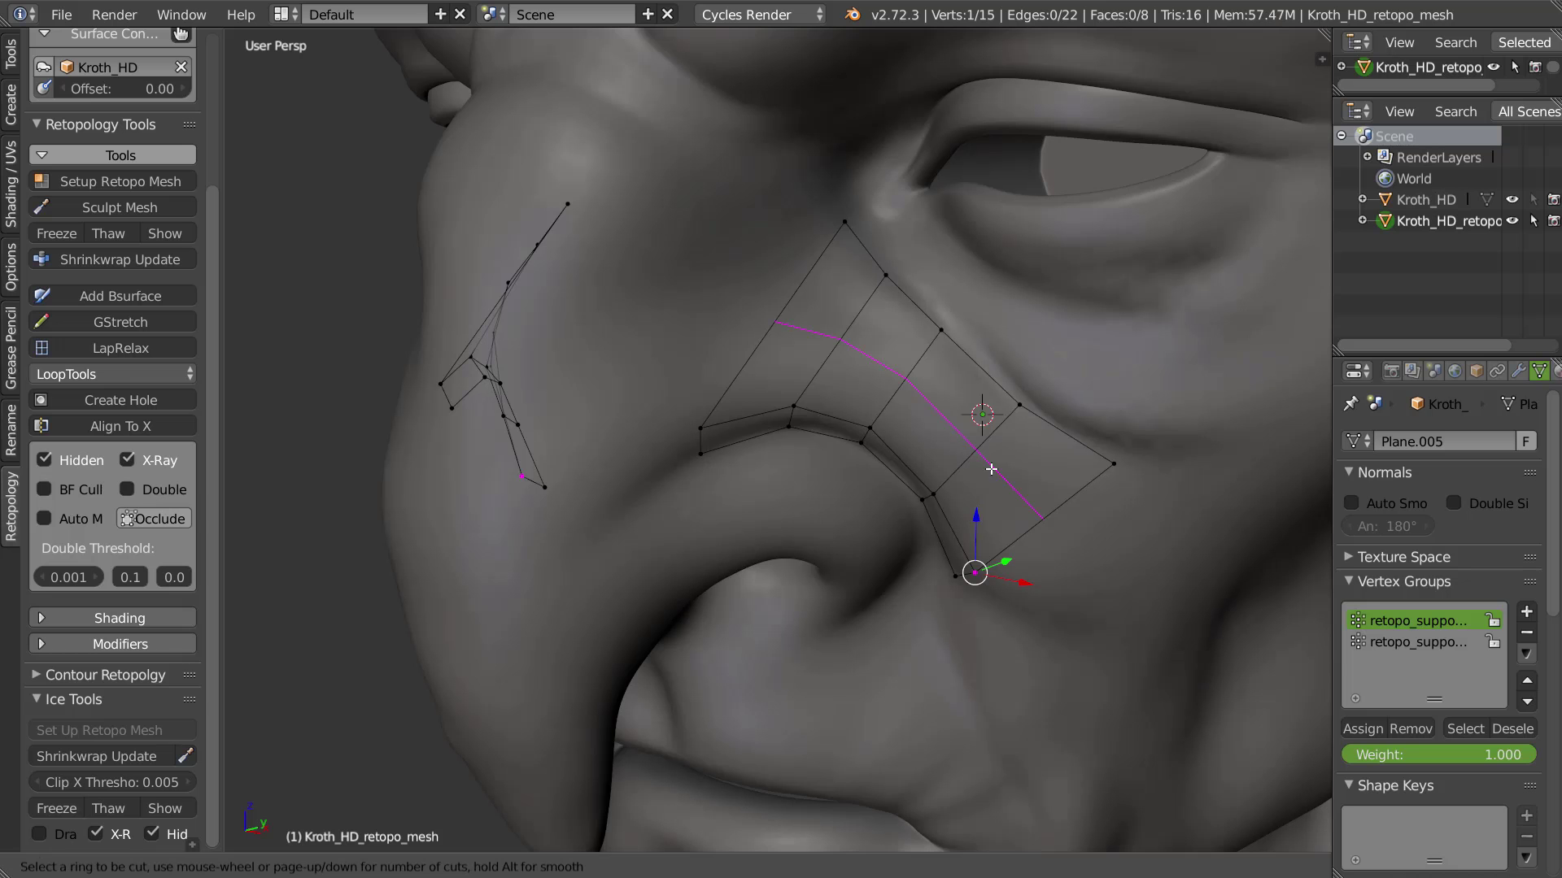
{"action": "scroll", "coordinate": [958, 465], "scroll_direction": "up", "scroll_amount": 1}
{"action": "left_click", "coordinate": [960, 462]}
{"action": "right_click", "coordinate": [984, 434]}
{"action": "middle_click_drag", "start_coordinate": [919, 415], "coordinate": [1002, 450]}
Try an Ice Shrink Update on the two new edge loops and undo the additions
{"action": "key", "text": "q"}
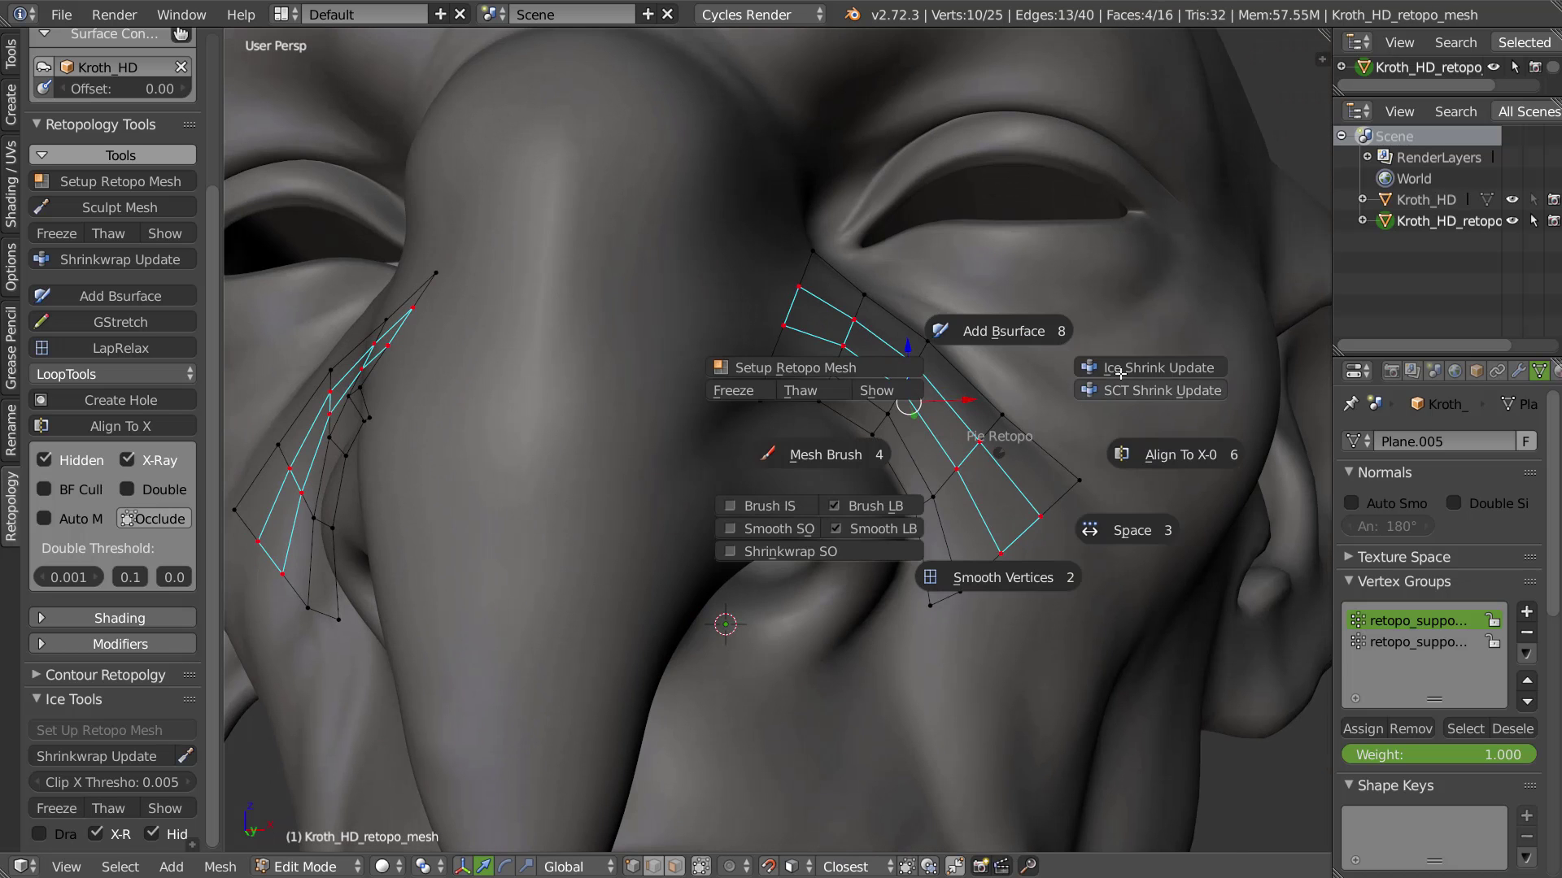
{"action": "left_click", "coordinate": [1120, 370]}
{"action": "middle_click_drag", "start_coordinate": [1042, 366], "coordinate": [887, 381]}
{"action": "key", "text": "ctrl+z"}
{"action": "middle_click_drag", "start_coordinate": [887, 381], "coordinate": [906, 399], "text": "shift"}
Expand the Mesh Brush settings in the Surface Constraint Tools to examine its options
{"action": "middle_click_drag", "start_coordinate": [128, 383], "coordinate": [120, 571]}
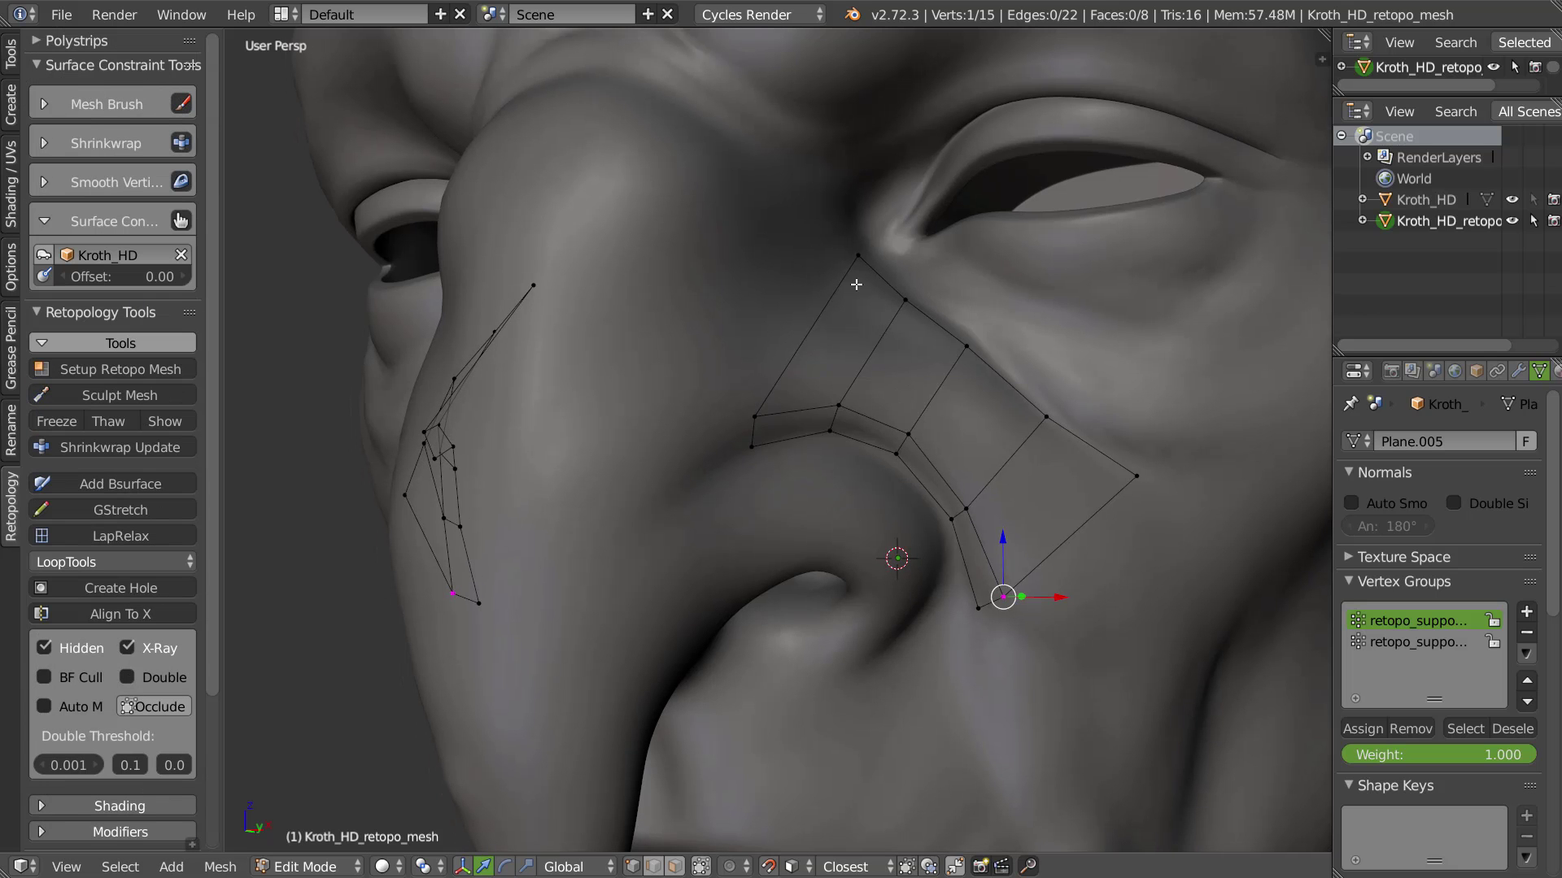
{"action": "key", "text": "shift+v"}
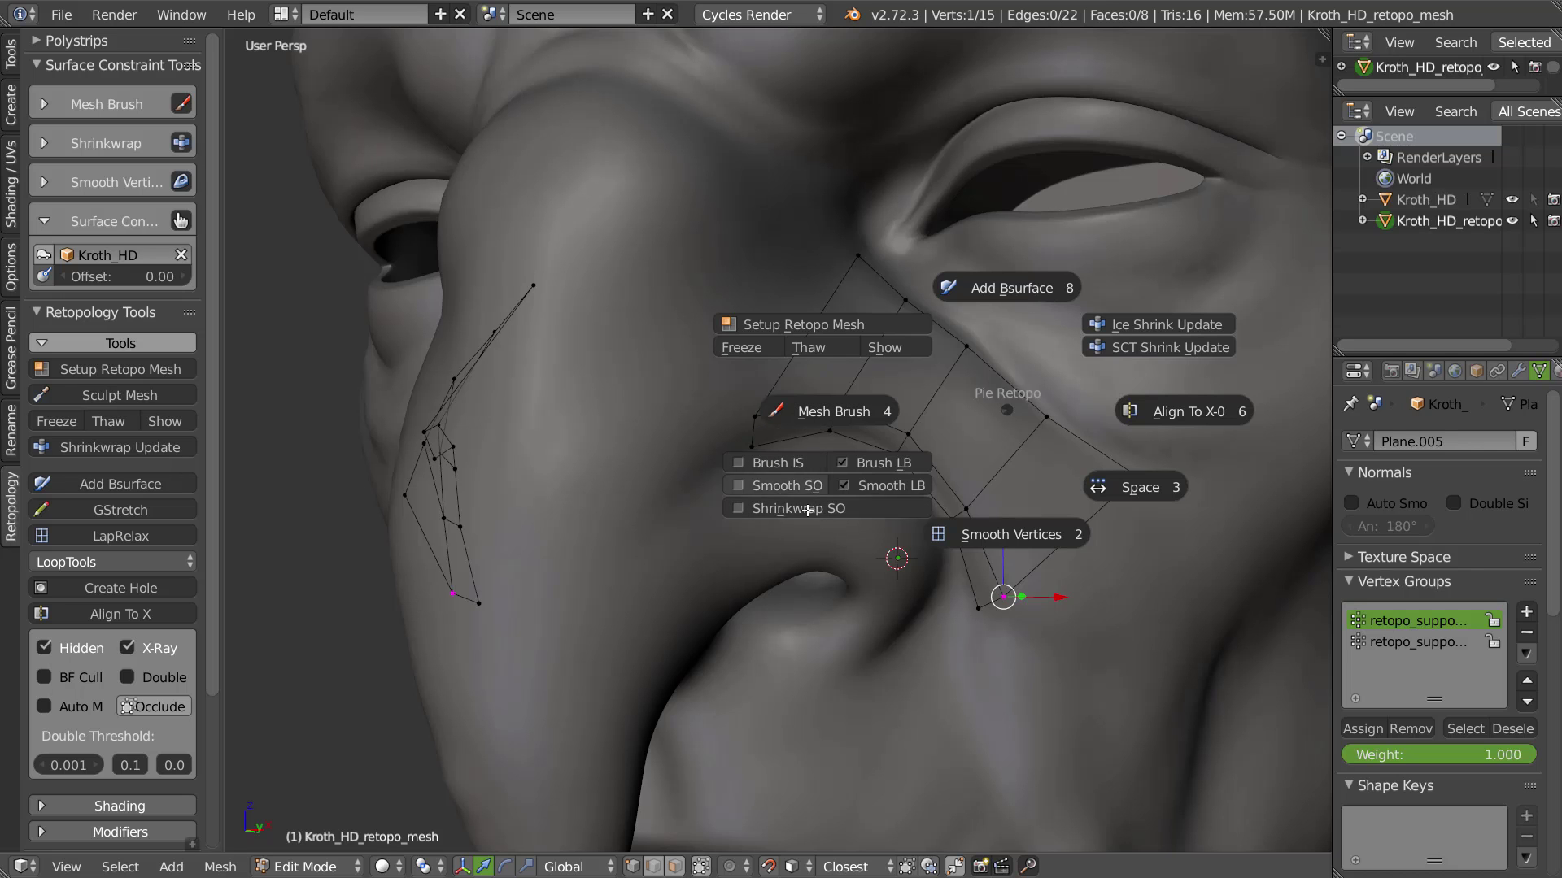
{"action": "key", "text": "Escape"}
{"action": "left_click", "coordinate": [43, 98]}
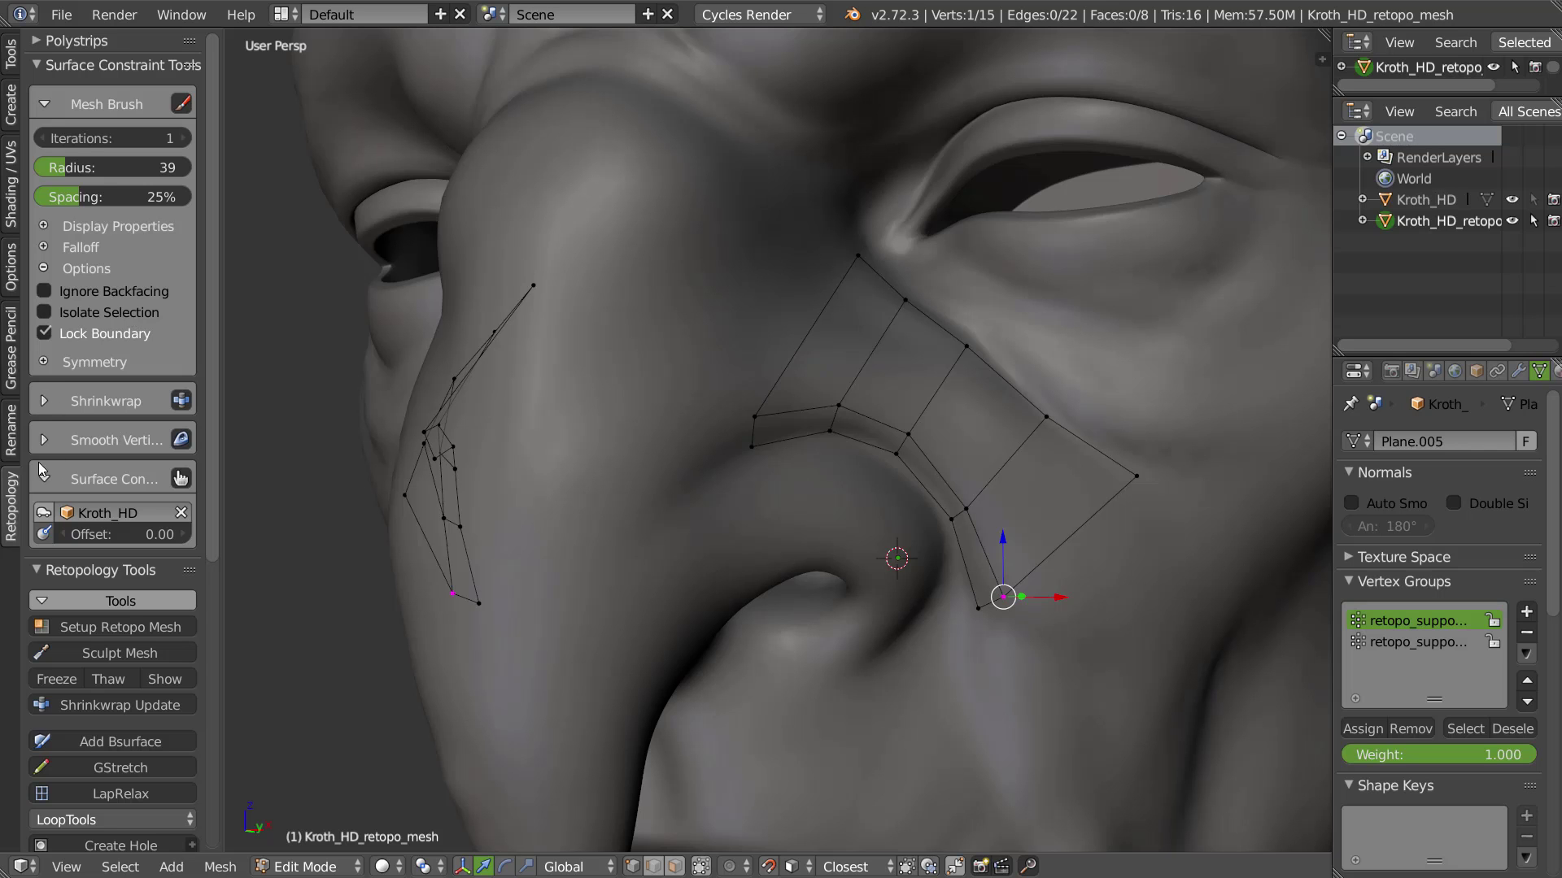
Expand the Shrinkwrap and Smooth Vertices settings in the Surface Constraint Tools to examine their options
{"action": "left_click", "coordinate": [44, 403]}
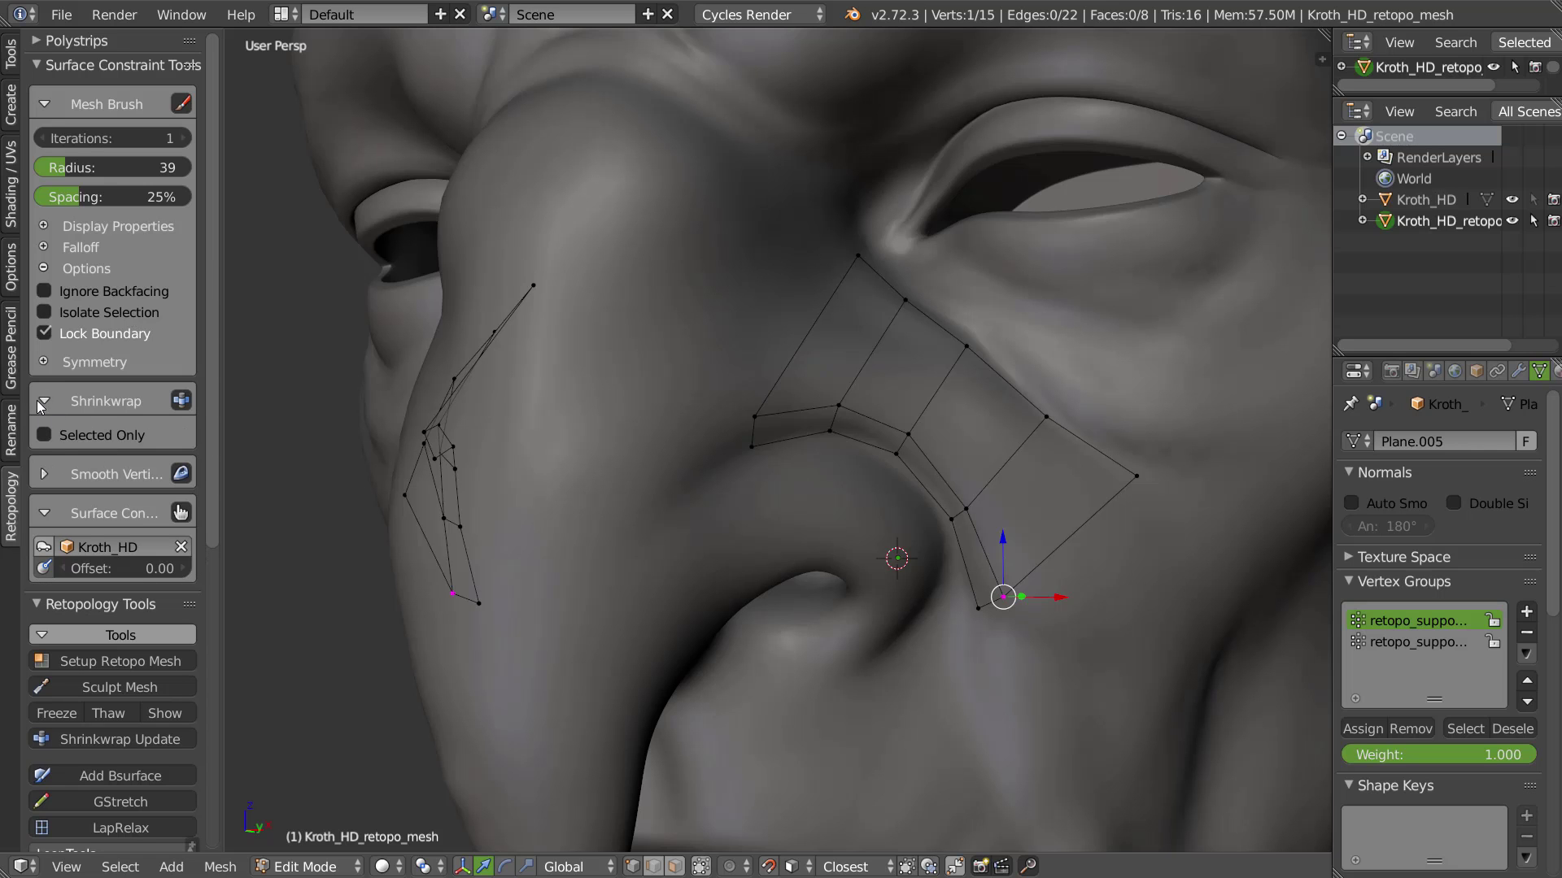
{"action": "left_click", "coordinate": [41, 472]}
{"action": "scroll", "coordinate": [118, 488], "scroll_direction": "down", "scroll_amount": 5}
{"action": "scroll", "coordinate": [119, 488], "scroll_direction": "up", "scroll_amount": 5}
{"action": "scroll", "coordinate": [118, 488], "scroll_direction": "down", "scroll_amount": 1}
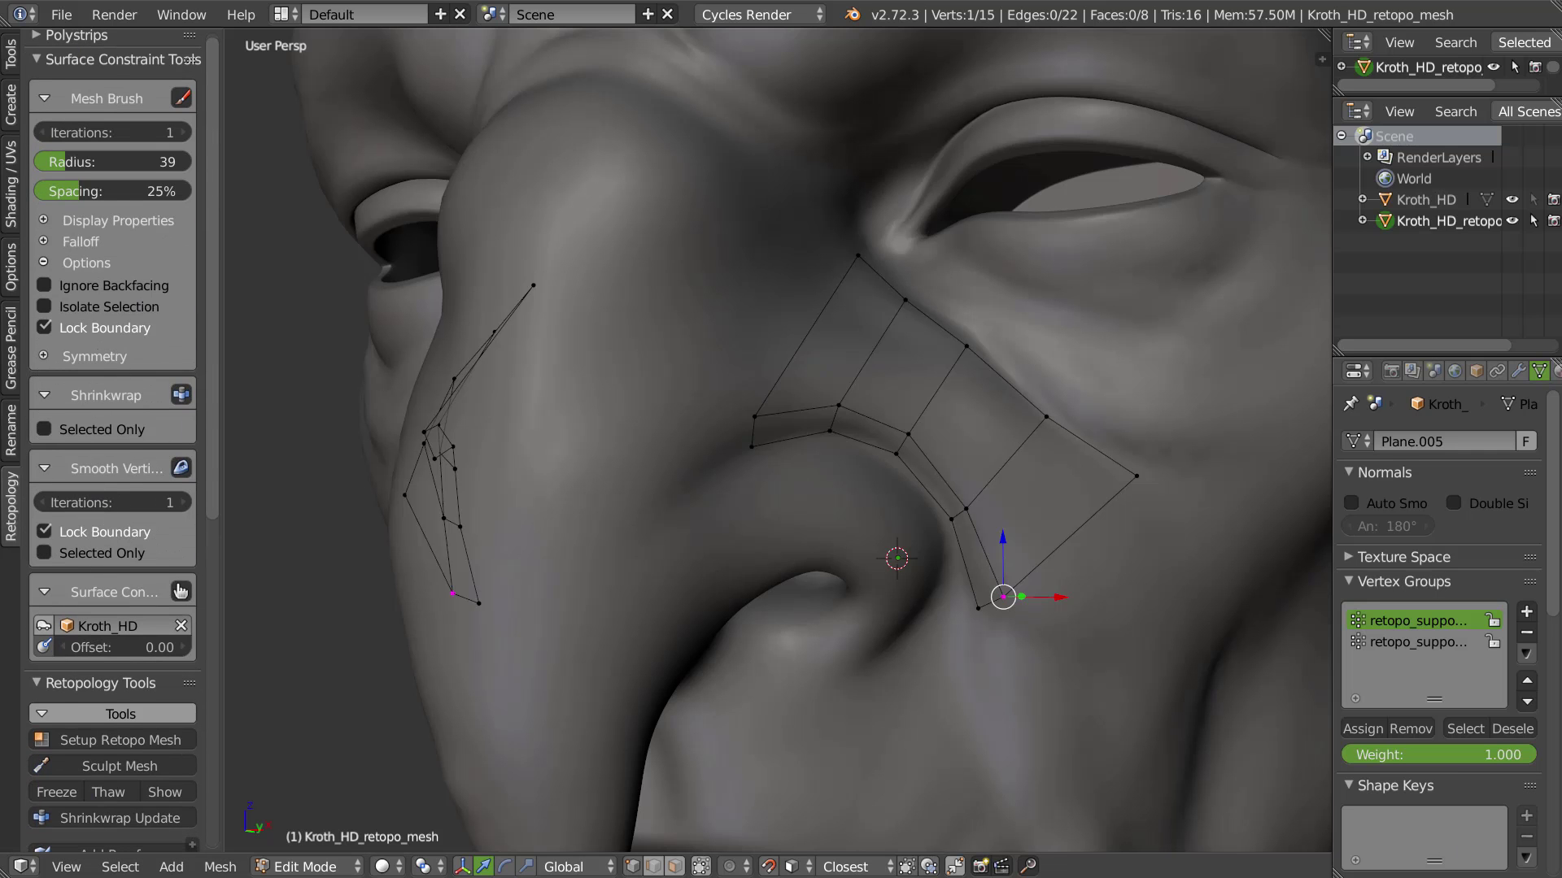
Try adding a single lengthwise edge loop in the wide upper row of the strip and delete it
{"action": "middle_click_drag", "start_coordinate": [941, 460], "coordinate": [857, 408]}
{"action": "scroll", "coordinate": [834, 433], "scroll_direction": "up", "scroll_amount": 1}
{"action": "right_click", "coordinate": [734, 391]}
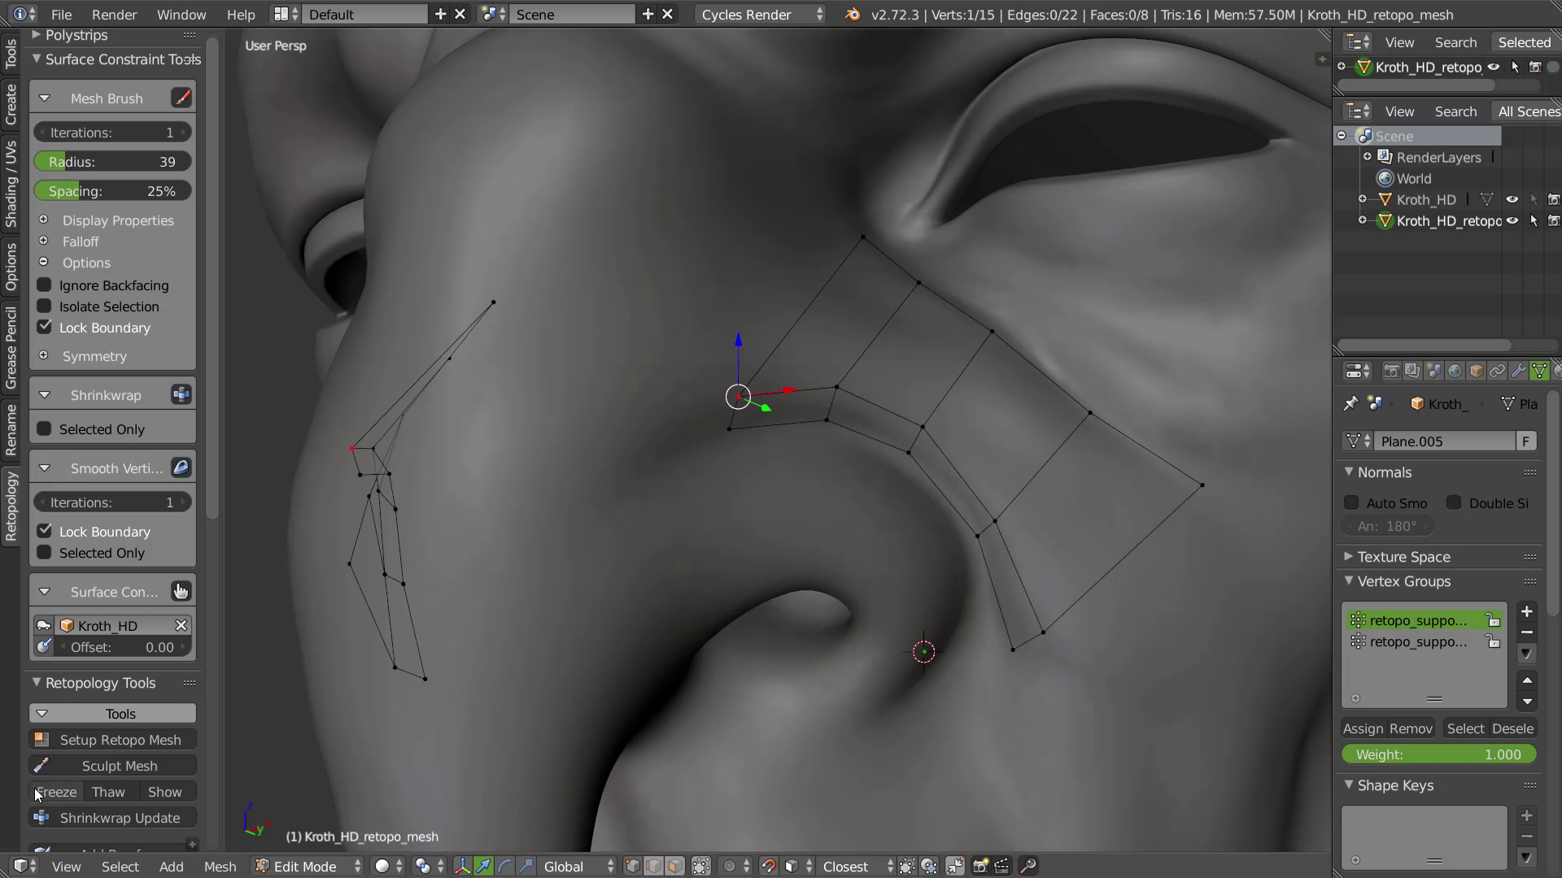
{"action": "key", "text": "ctrl+r"}
{"action": "left_click", "coordinate": [957, 389]}
{"action": "left_click", "coordinate": [957, 391]}
{"action": "middle_click_drag", "start_coordinate": [956, 391], "coordinate": [973, 440]}
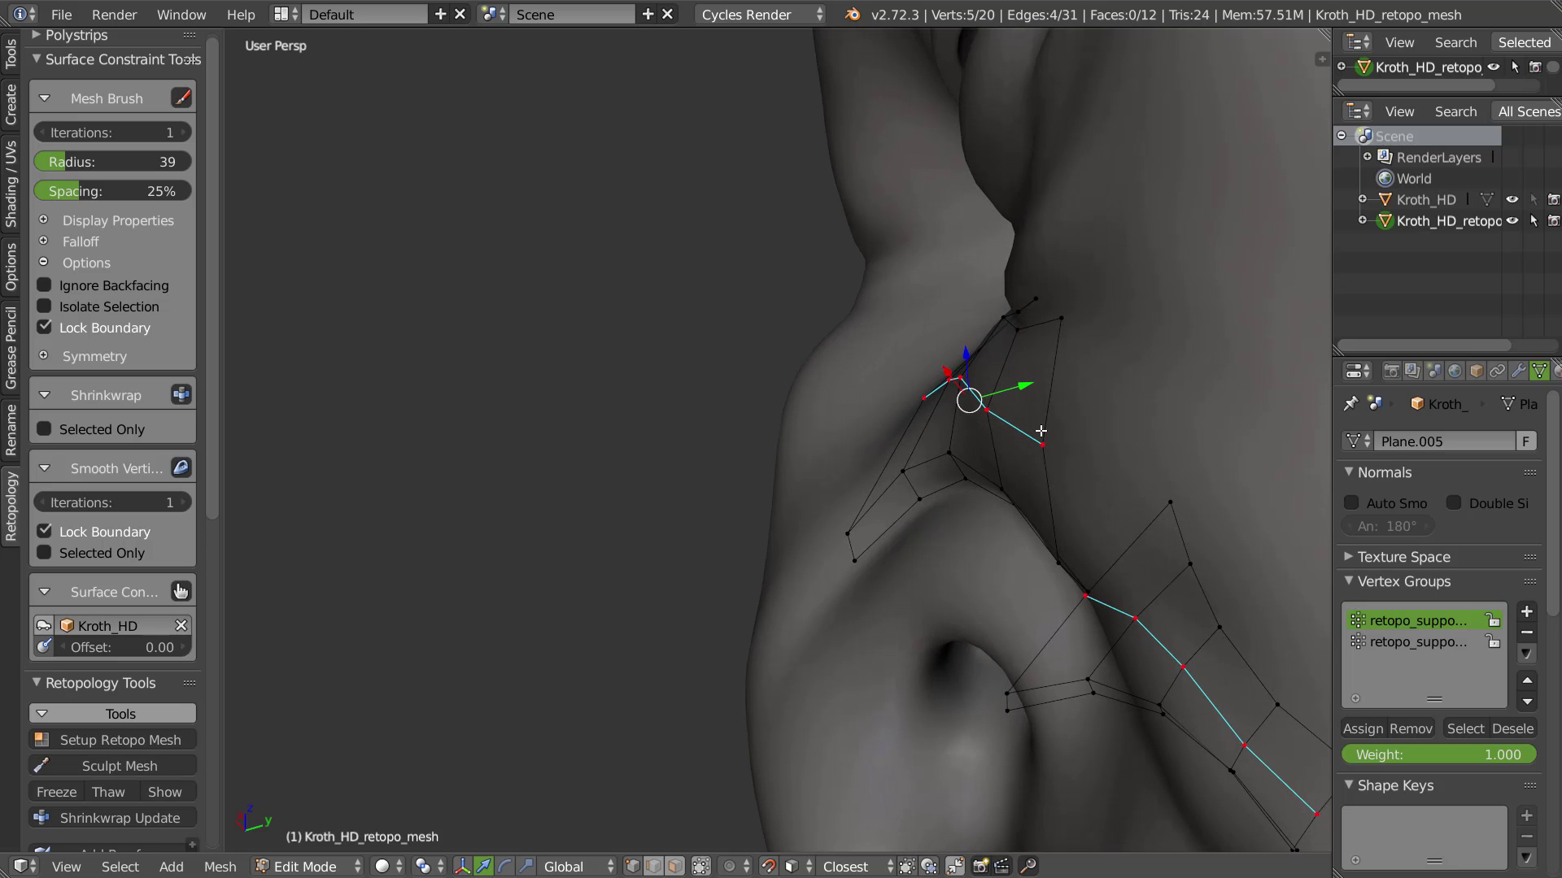
{"action": "key", "text": "ctrl+z"}
{"action": "key", "text": "x"}
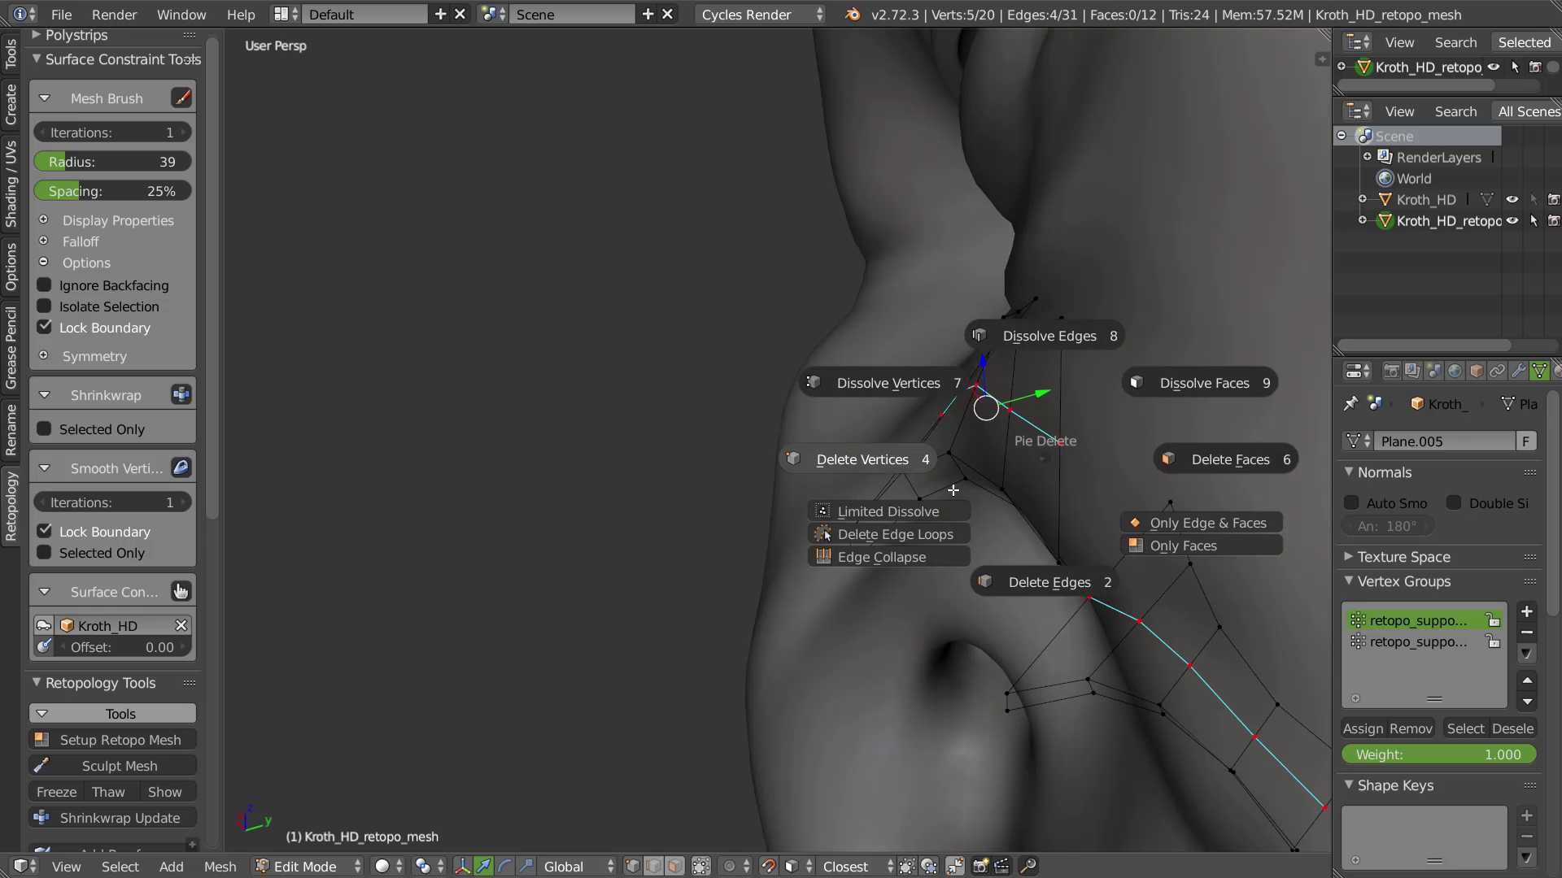
{"action": "left_click", "coordinate": [924, 532]}
Add three lengthwise edge loops across the wide upper row of the strip
{"action": "key", "text": "ctrl+r"}
{"action": "left_click", "coordinate": [1008, 430]}
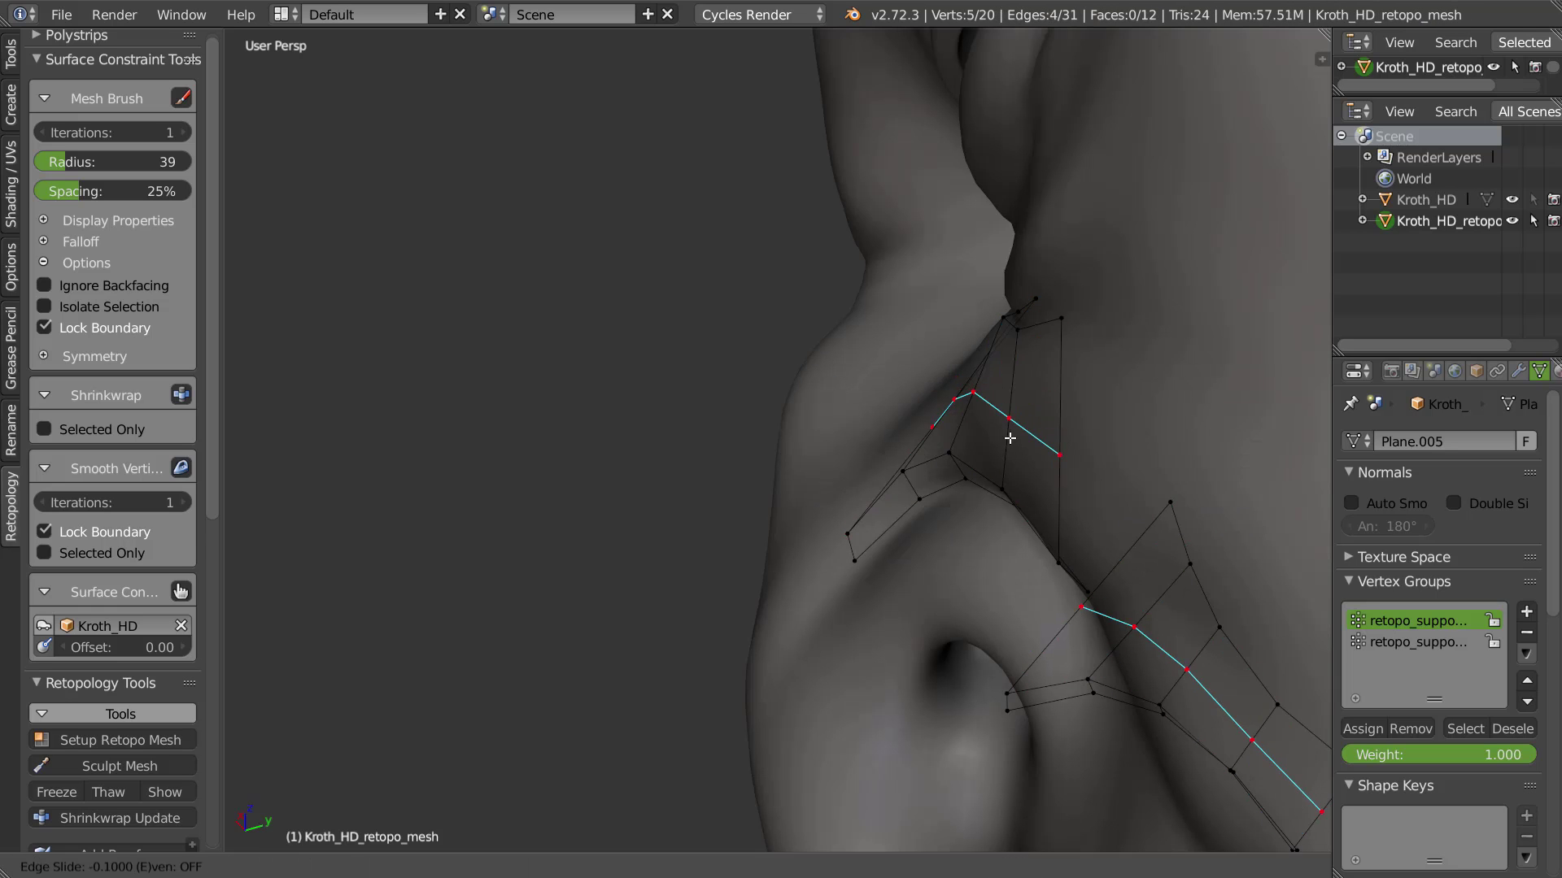
{"action": "right_click", "coordinate": [1010, 435]}
{"action": "middle_click_drag", "start_coordinate": [912, 472], "coordinate": [1005, 366]}
{"action": "left_click", "coordinate": [46, 625]}
{"action": "key", "text": "ctrl+r"}
{"action": "left_click", "coordinate": [999, 349]}
{"action": "left_click", "coordinate": [999, 349]}
{"action": "right_click", "coordinate": [938, 404]}
{"action": "key", "text": "ctrl+r"}
{"action": "left_click", "coordinate": [953, 399]}
{"action": "left_click", "coordinate": [955, 400]}
Apply Smooth Vertices twice to the subdivided retopo strip
{"action": "middle_click_drag", "start_coordinate": [959, 404], "coordinate": [1009, 452]}
{"action": "key", "text": "shift+v"}
{"action": "left_click", "coordinate": [1018, 548]}
{"action": "key", "text": "shift+v"}
{"action": "left_click", "coordinate": [1015, 554]}
Examine how the subdivided strip lies on the face beside the nose from several angles and distances
{"action": "middle_click_drag", "start_coordinate": [945, 276], "coordinate": [993, 329]}
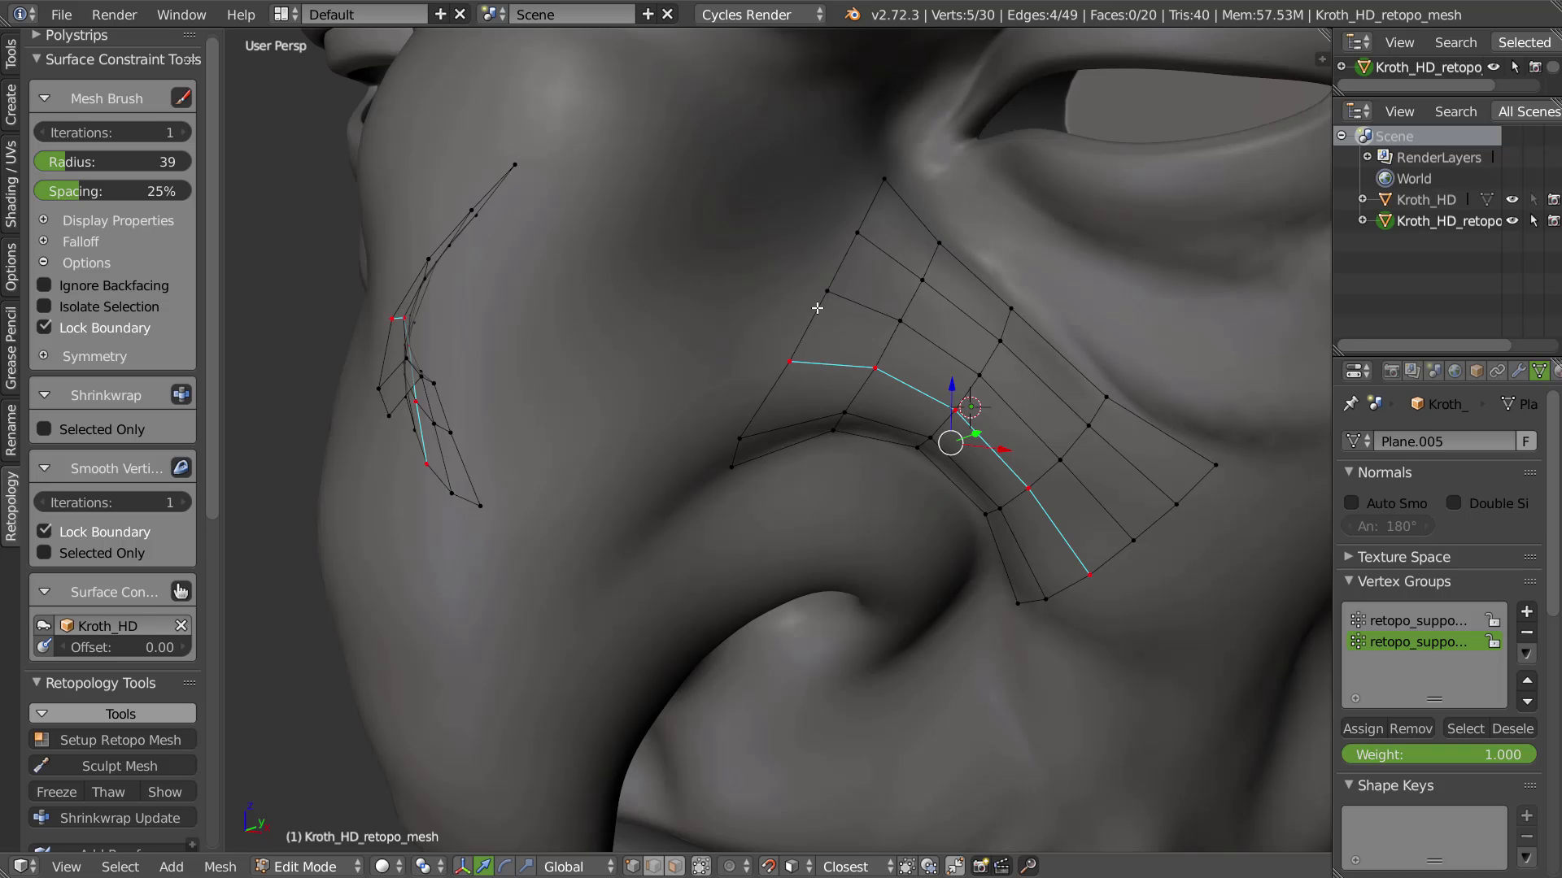
{"action": "middle_click_drag", "start_coordinate": [1004, 345], "coordinate": [1046, 363]}
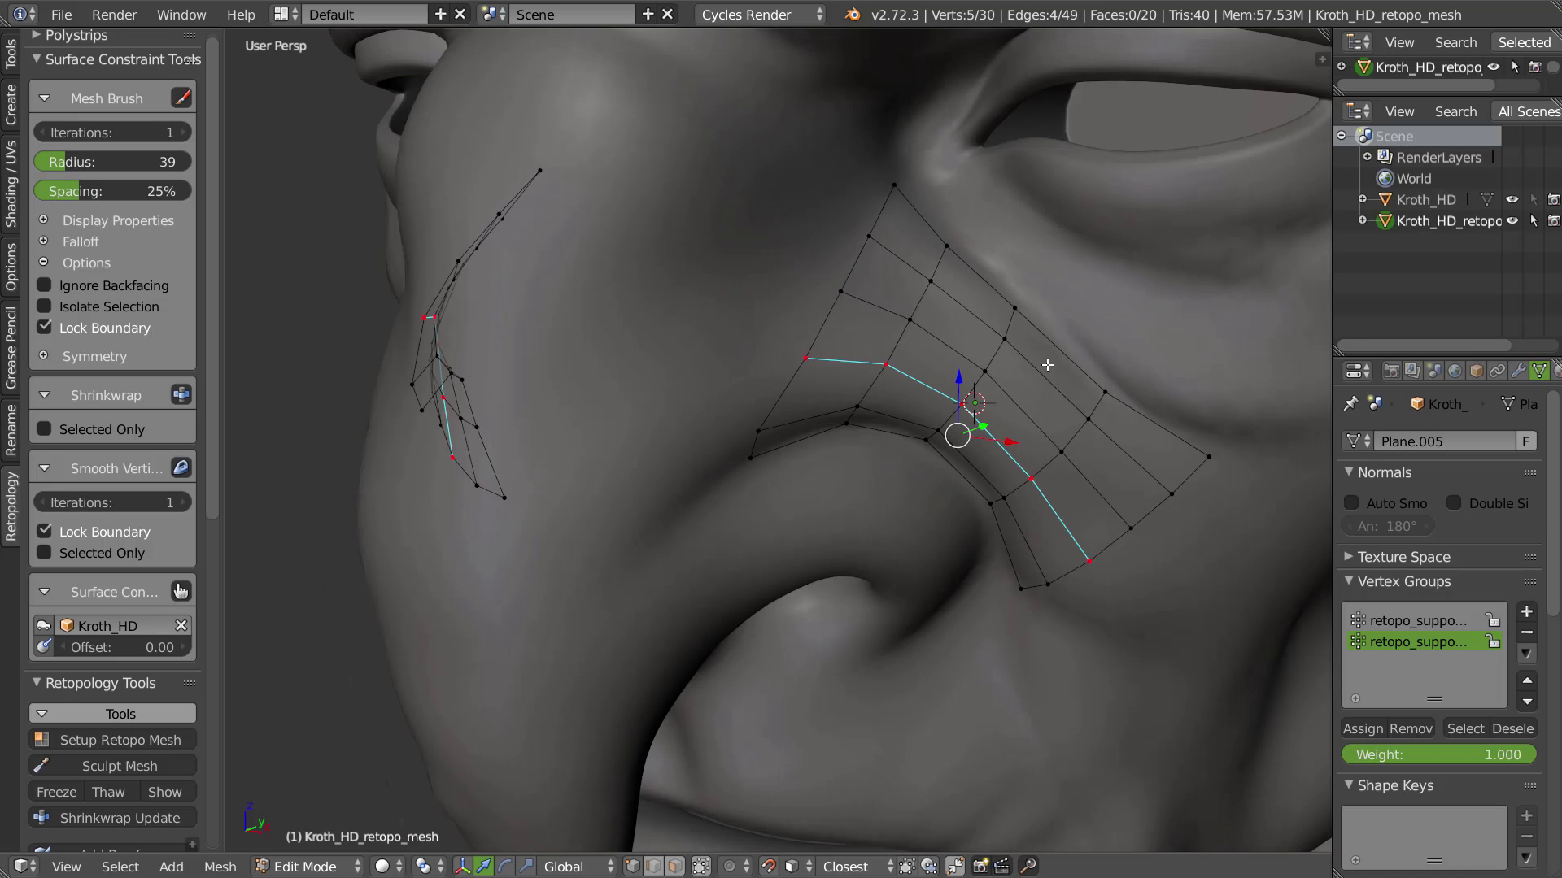
{"action": "scroll", "coordinate": [1054, 346], "scroll_direction": "down", "scroll_amount": 5}
{"action": "middle_click_drag", "start_coordinate": [1025, 432], "coordinate": [1122, 398]}
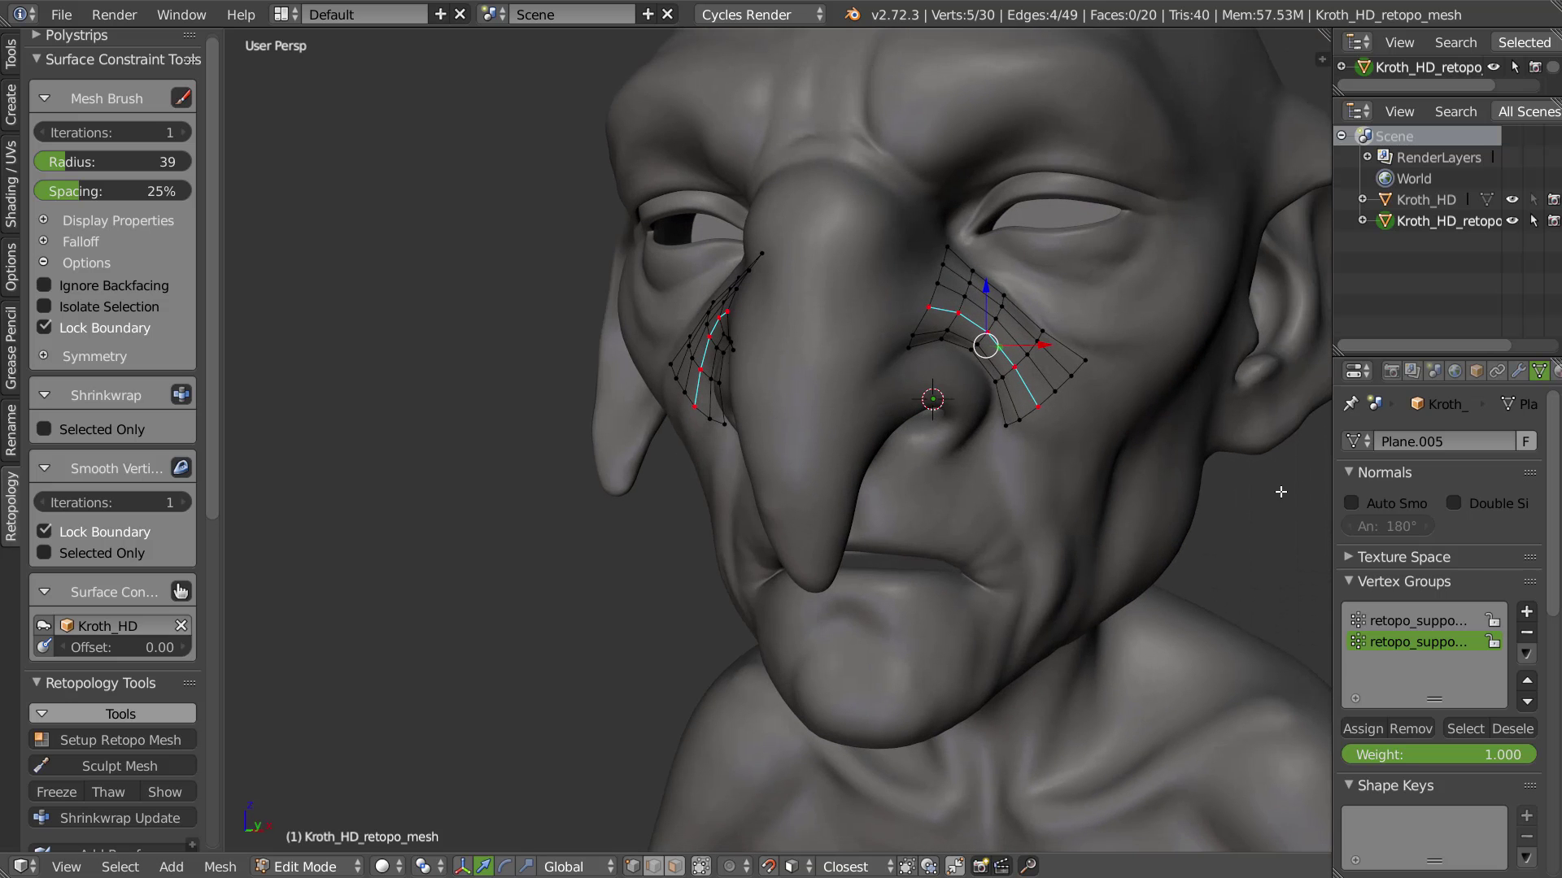
{"action": "middle_click_drag", "start_coordinate": [1062, 471], "coordinate": [1008, 467]}
{"action": "scroll", "coordinate": [1008, 464], "scroll_direction": "up", "scroll_amount": 3}
{"action": "middle_click_drag", "start_coordinate": [1057, 381], "coordinate": [1014, 412], "text": "shift"}
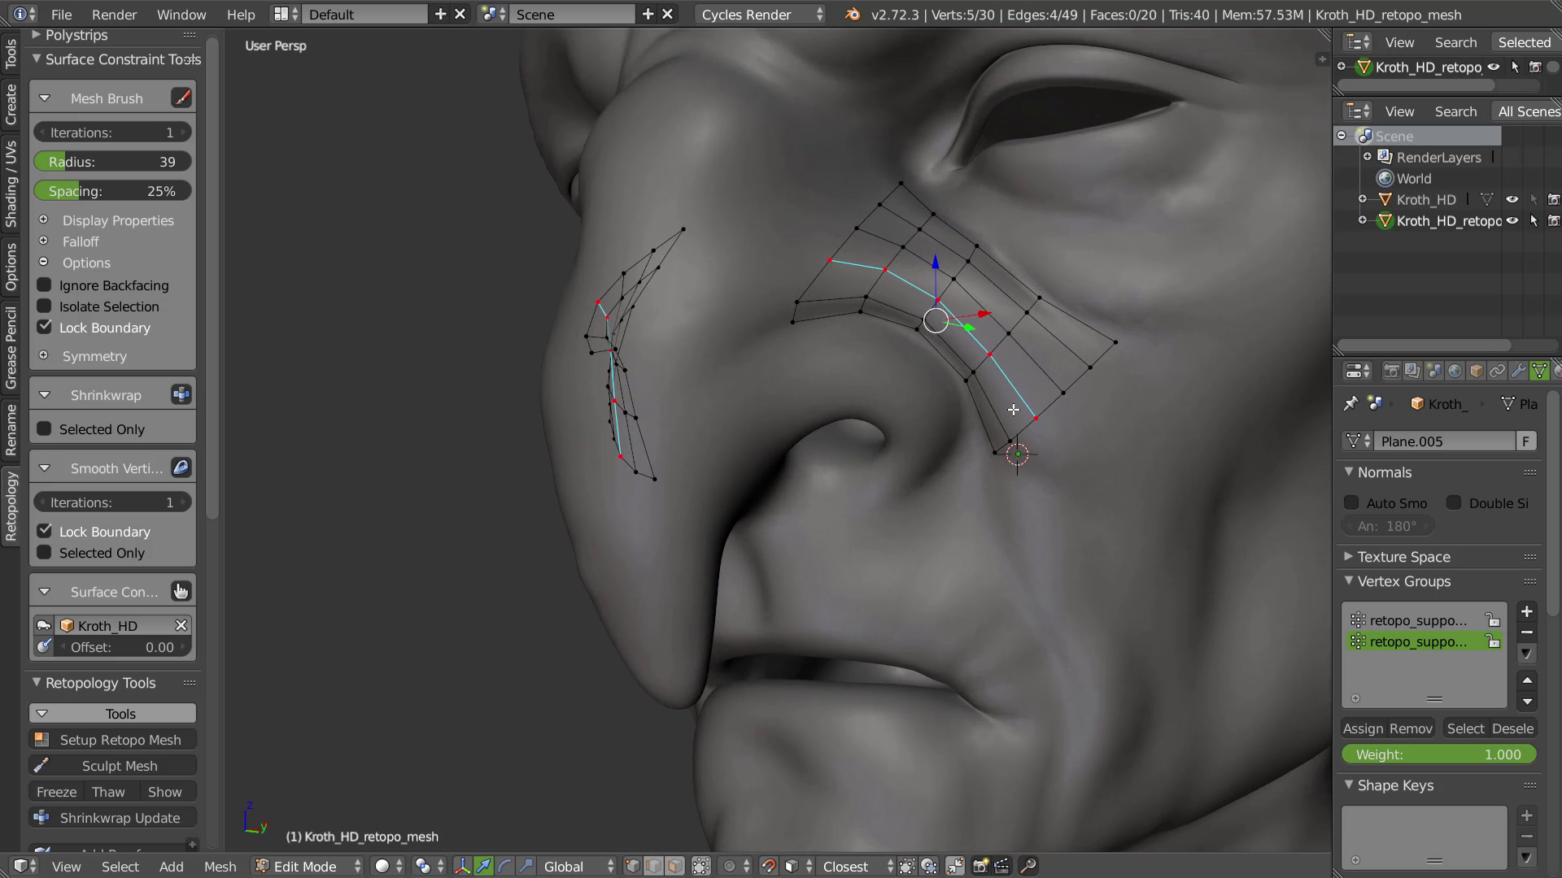
{"action": "scroll", "coordinate": [1037, 392], "scroll_direction": "up", "scroll_amount": 1}
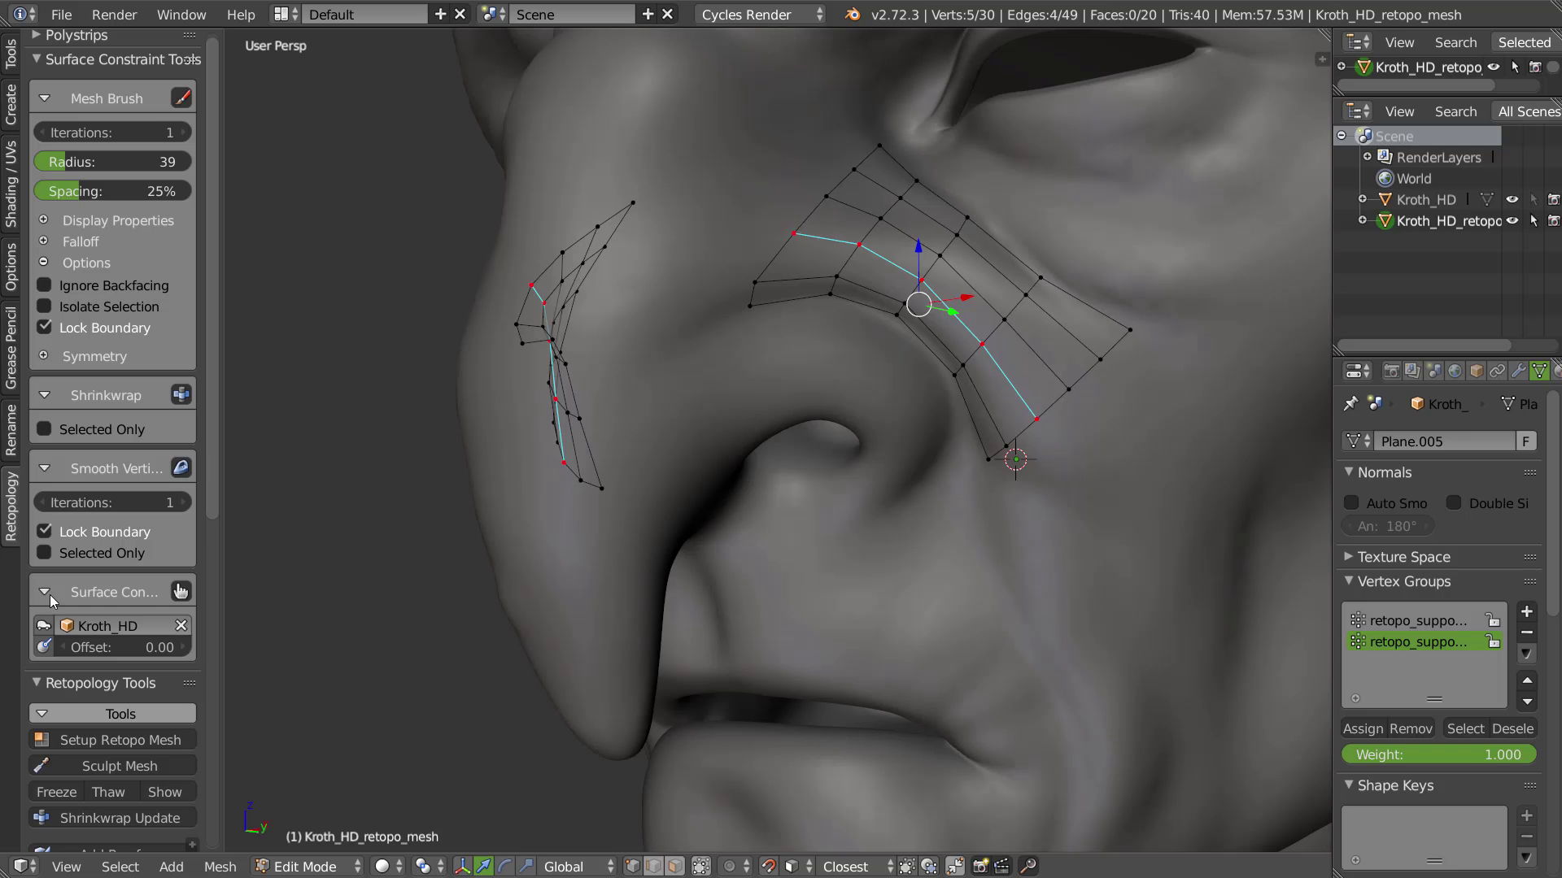
{"action": "middle_click_drag", "start_coordinate": [1084, 381], "coordinate": [1047, 375]}
Run an SCT Shrink Update on the strip and limit Shrinkwrap to selected vertices only
{"action": "right_click", "coordinate": [1058, 399], "text": "shift"}
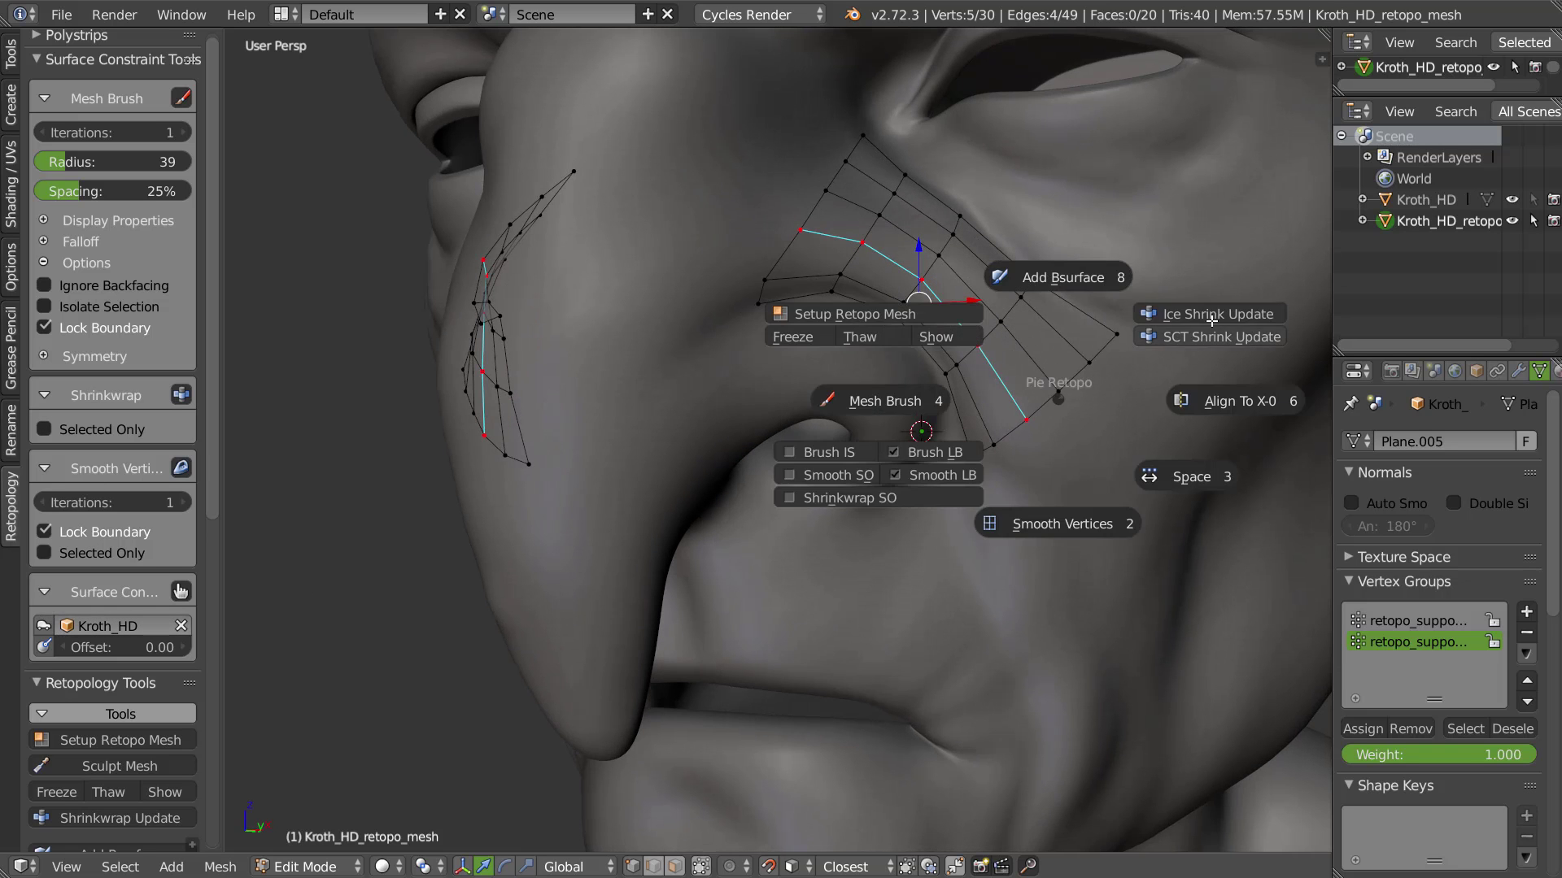
{"action": "left_click", "coordinate": [1202, 339]}
{"action": "left_click", "coordinate": [1186, 337]}
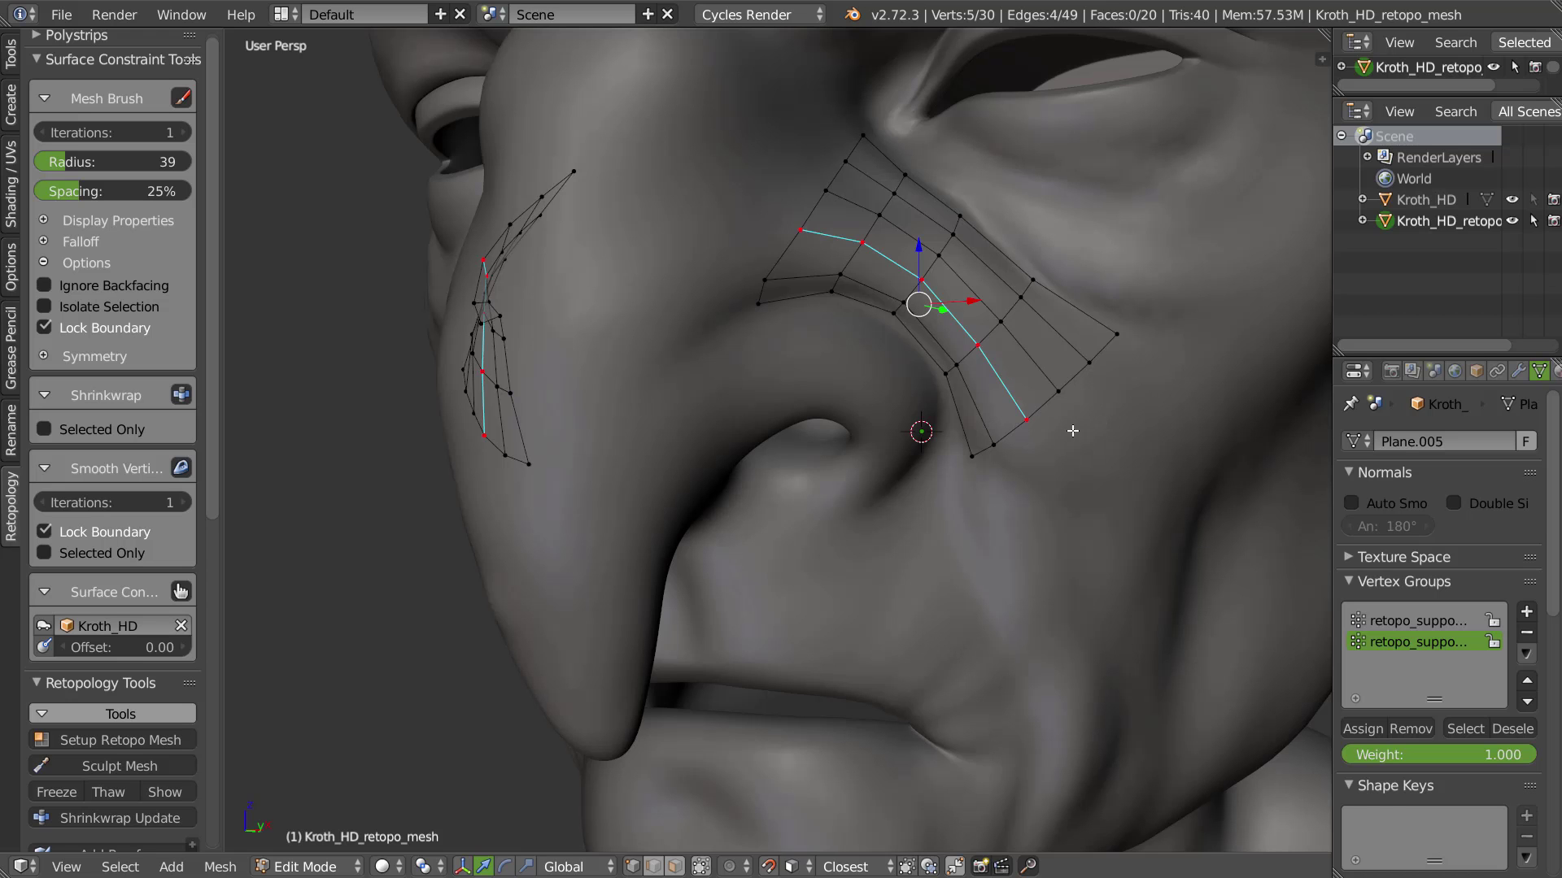
{"action": "key", "text": "q"}
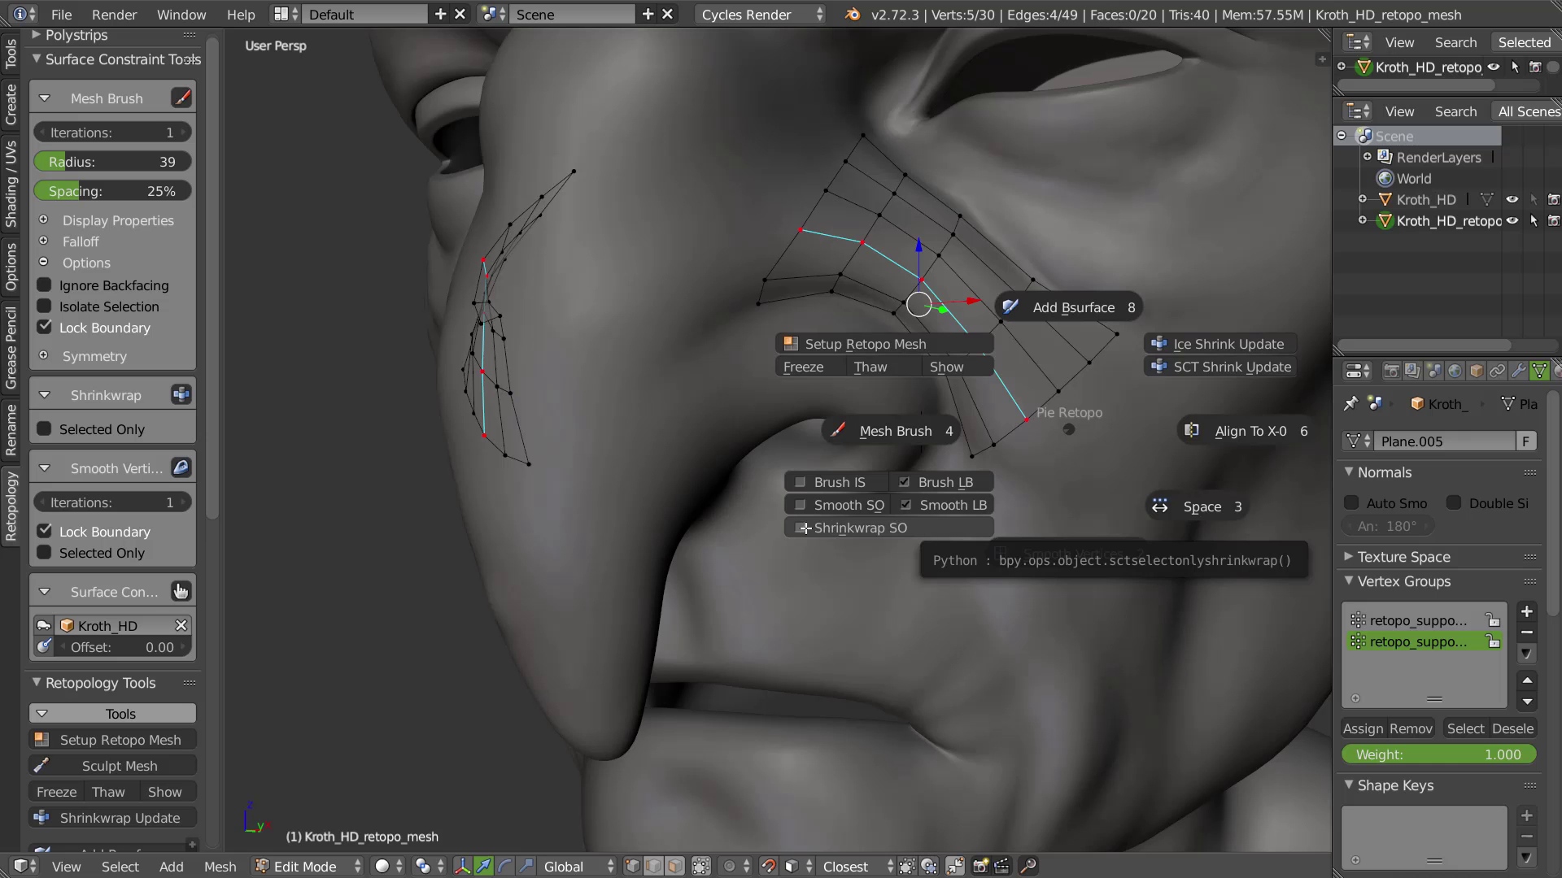
{"action": "left_click", "coordinate": [826, 530]}
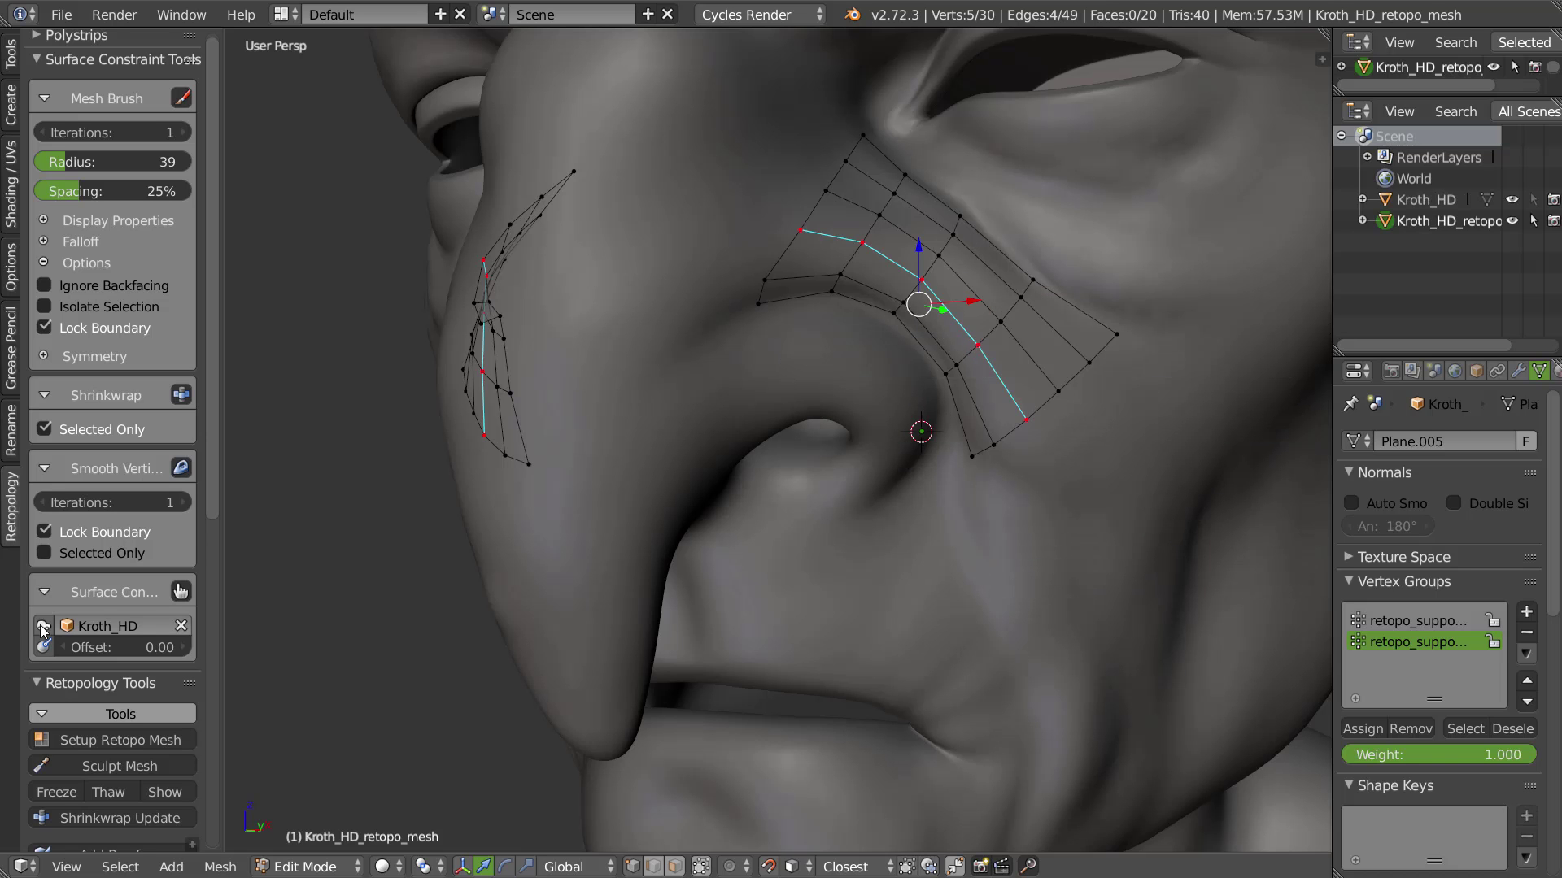
Select the three added lengthwise edge loops in edge mode and delete them
{"action": "middle_click_drag", "start_coordinate": [986, 291], "coordinate": [910, 288]}
{"action": "scroll", "coordinate": [1020, 271], "scroll_direction": "up", "scroll_amount": 2}
{"action": "right_click", "coordinate": [949, 274], "text": "alt+shift"}
{"action": "right_click", "coordinate": [995, 240], "text": "alt+shift"}
{"action": "key", "text": "ctrl+Tab"}
{"action": "right_click", "coordinate": [993, 281], "text": "alt"}
{"action": "right_click", "coordinate": [972, 299], "text": "alt+shift"}
{"action": "right_click", "coordinate": [960, 350], "text": "alt+shift"}
{"action": "key", "text": "w"}
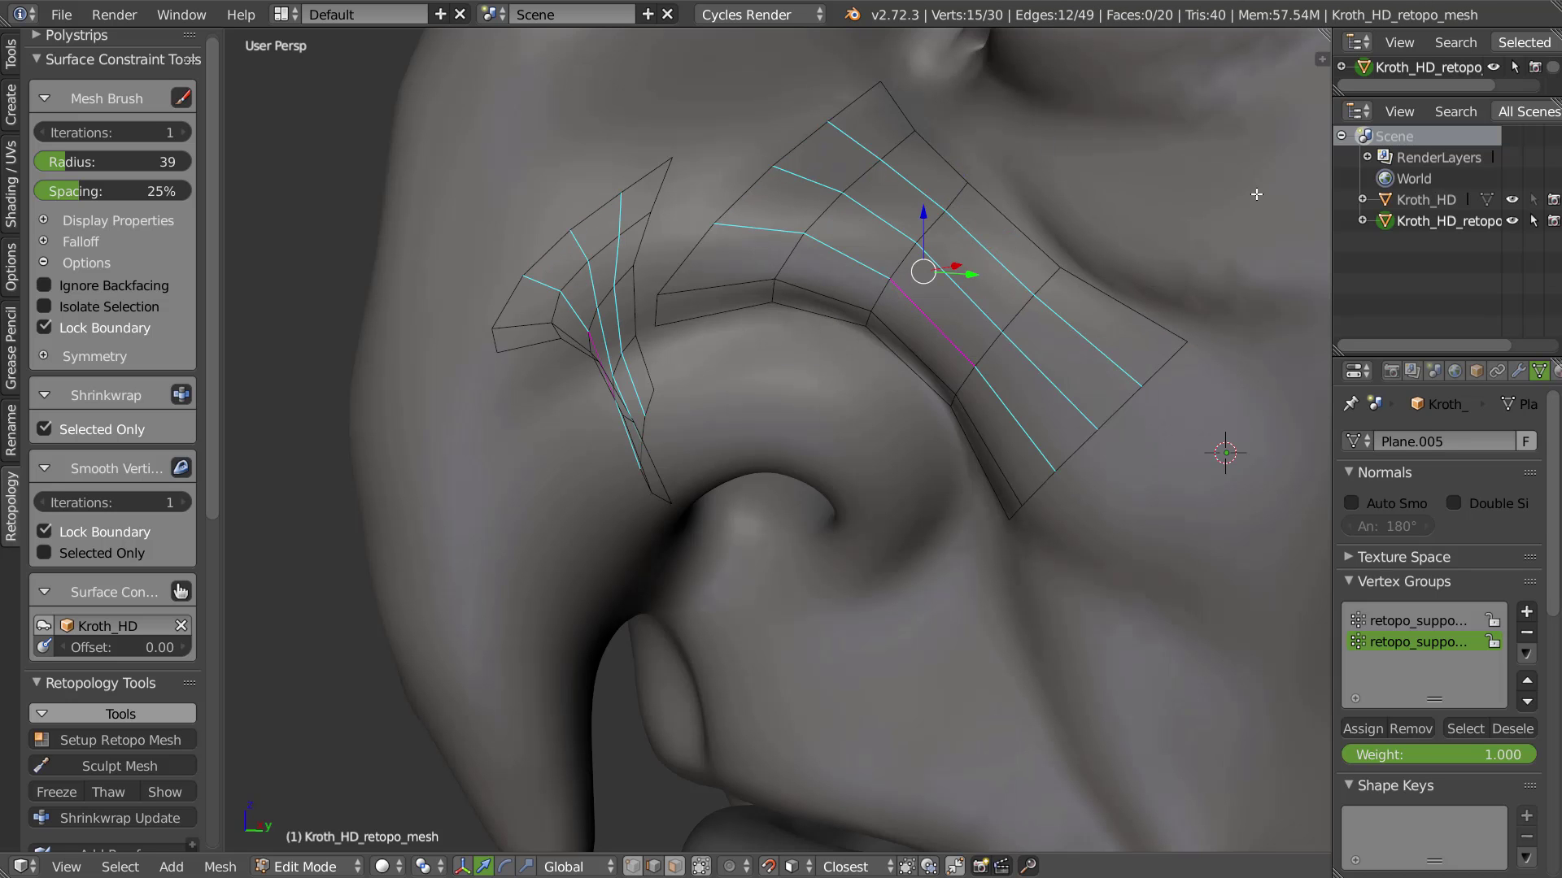
{"action": "key", "text": "x"}
{"action": "left_click", "coordinate": [1011, 178]}
{"action": "middle_click_drag", "start_coordinate": [1011, 178], "coordinate": [942, 311]}
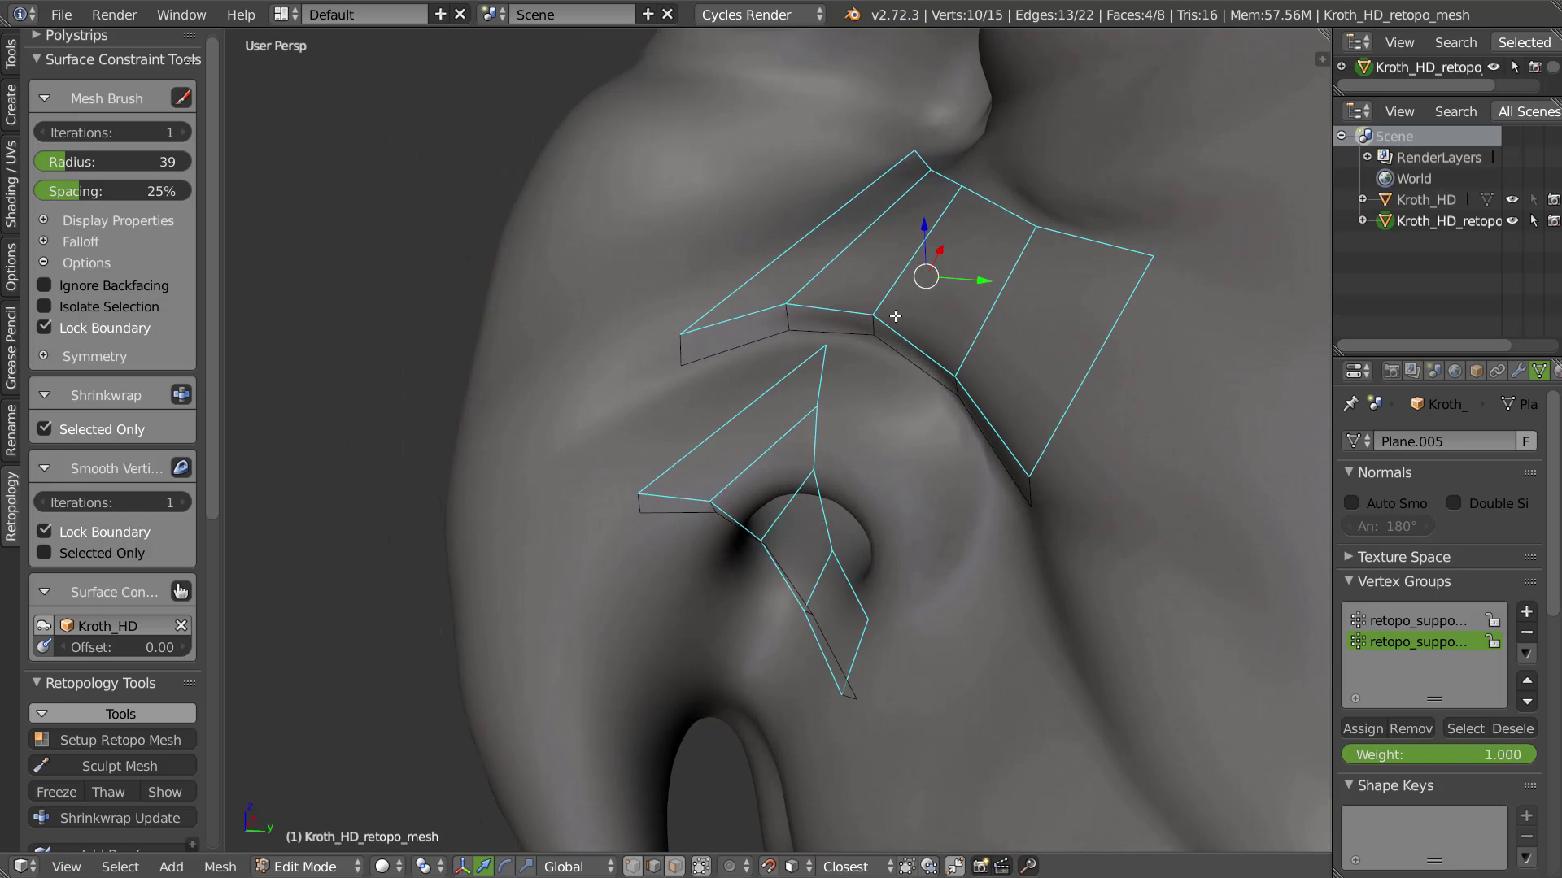
Deselect everything and add one centered lengthwise edge loop through the wide upper row of the strip
{"action": "key", "text": "a"}
{"action": "right_click", "coordinate": [990, 323]}
{"action": "key", "text": "ctrl+r"}
{"action": "left_click", "coordinate": [996, 327]}
{"action": "right_click", "coordinate": [980, 330]}
{"action": "middle_click_drag", "start_coordinate": [981, 334], "coordinate": [1028, 401]}
Select the edges along the strip's cheek-side end and move them on the cheek
{"action": "right_click", "coordinate": [1048, 475]}
{"action": "right_click", "coordinate": [1154, 361], "text": "shift"}
{"action": "right_click", "coordinate": [1017, 515], "text": "shift"}
{"action": "mouse_move", "coordinate": [1061, 478]}
{"action": "middle_mouse_down"}
{"action": "mouse_move", "coordinate": [1123, 349]}
{"action": "mouse_move", "coordinate": [1070, 450]}
{"action": "middle_mouse_up"}
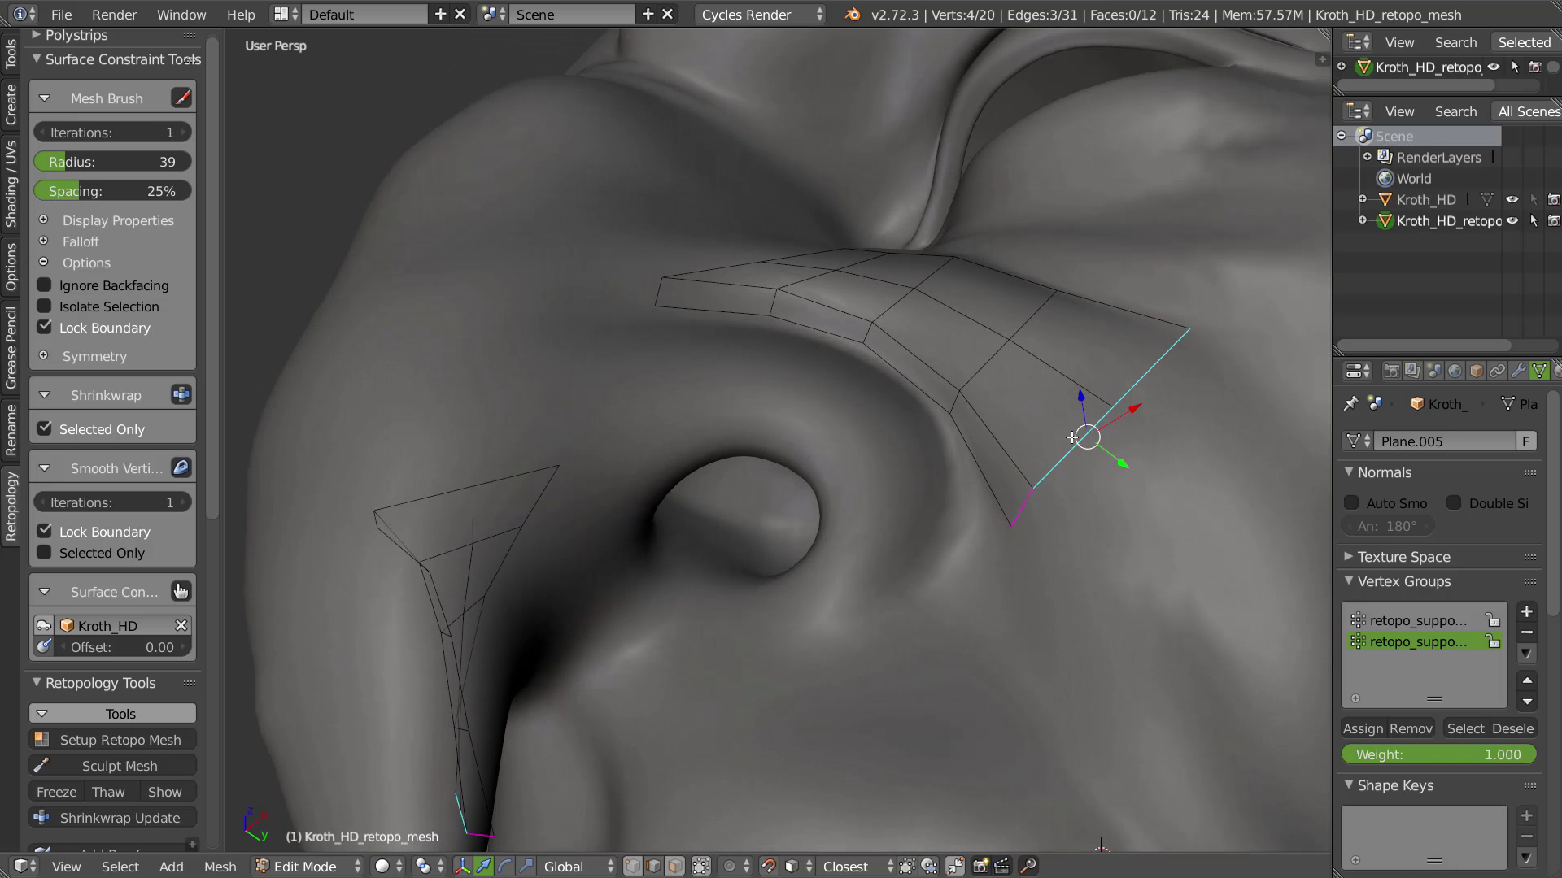
{"action": "middle_click_drag", "start_coordinate": [1084, 397], "coordinate": [1098, 454]}
{"action": "key", "text": "g"}
{"action": "left_click", "coordinate": [1075, 346]}
Select the new lengthwise loop's vertices and fit them to the head with an SCT Shrink Update
{"action": "middle_click_drag", "start_coordinate": [1072, 349], "coordinate": [977, 393]}
{"action": "key", "text": "ctrl+Tab"}
{"action": "right_click", "coordinate": [758, 267]}
{"action": "right_click", "coordinate": [995, 410], "text": "ctrl"}
{"action": "key", "text": "shift+v"}
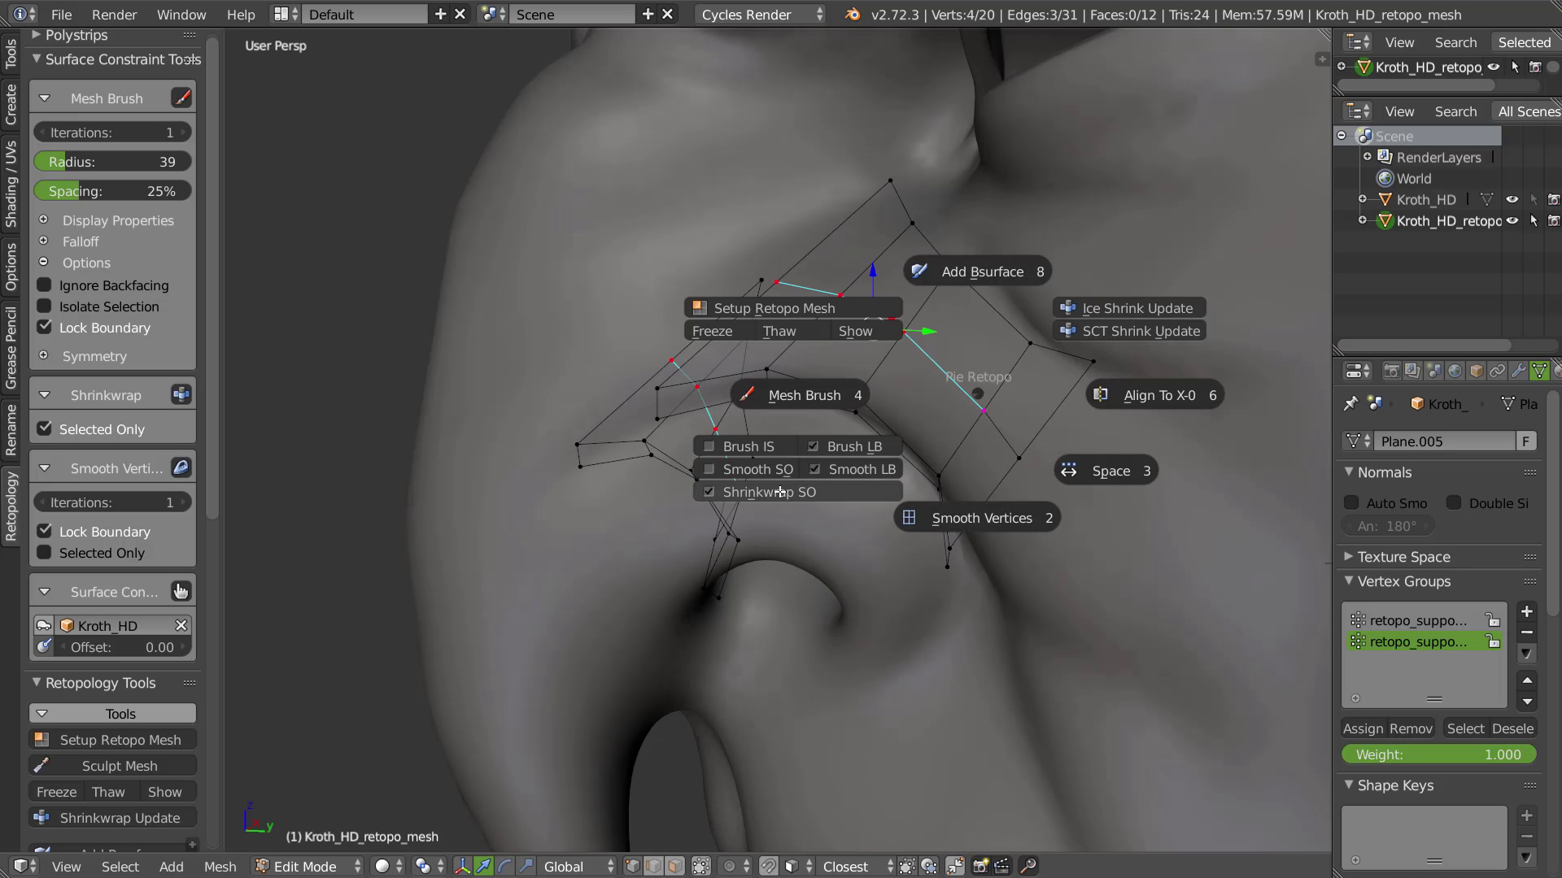
{"action": "left_click", "coordinate": [1115, 333]}
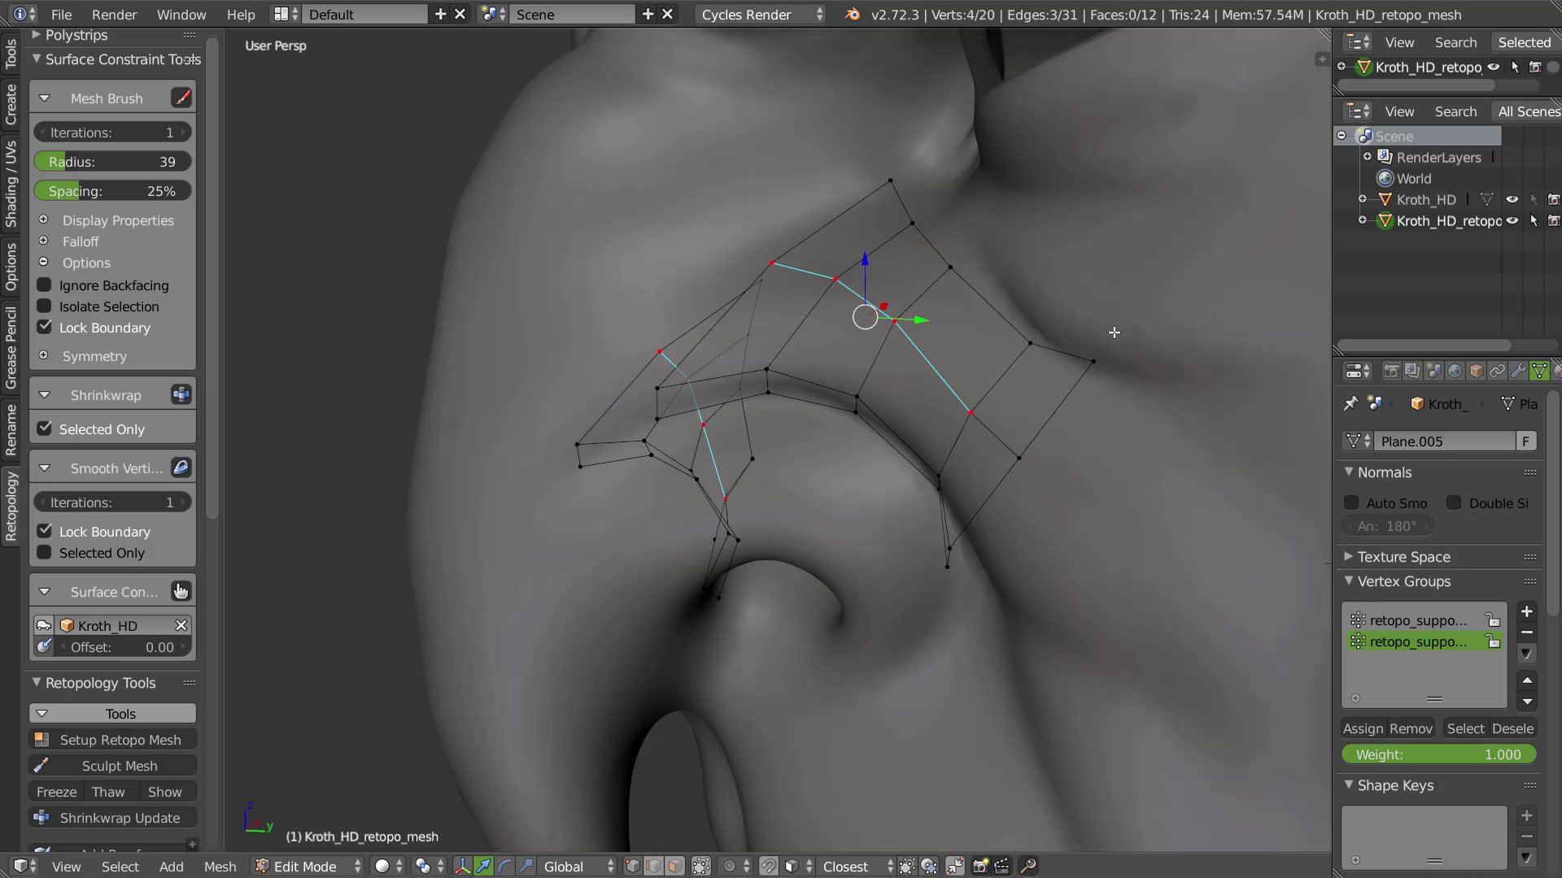
{"action": "middle_click_drag", "start_coordinate": [925, 345], "coordinate": [760, 306]}
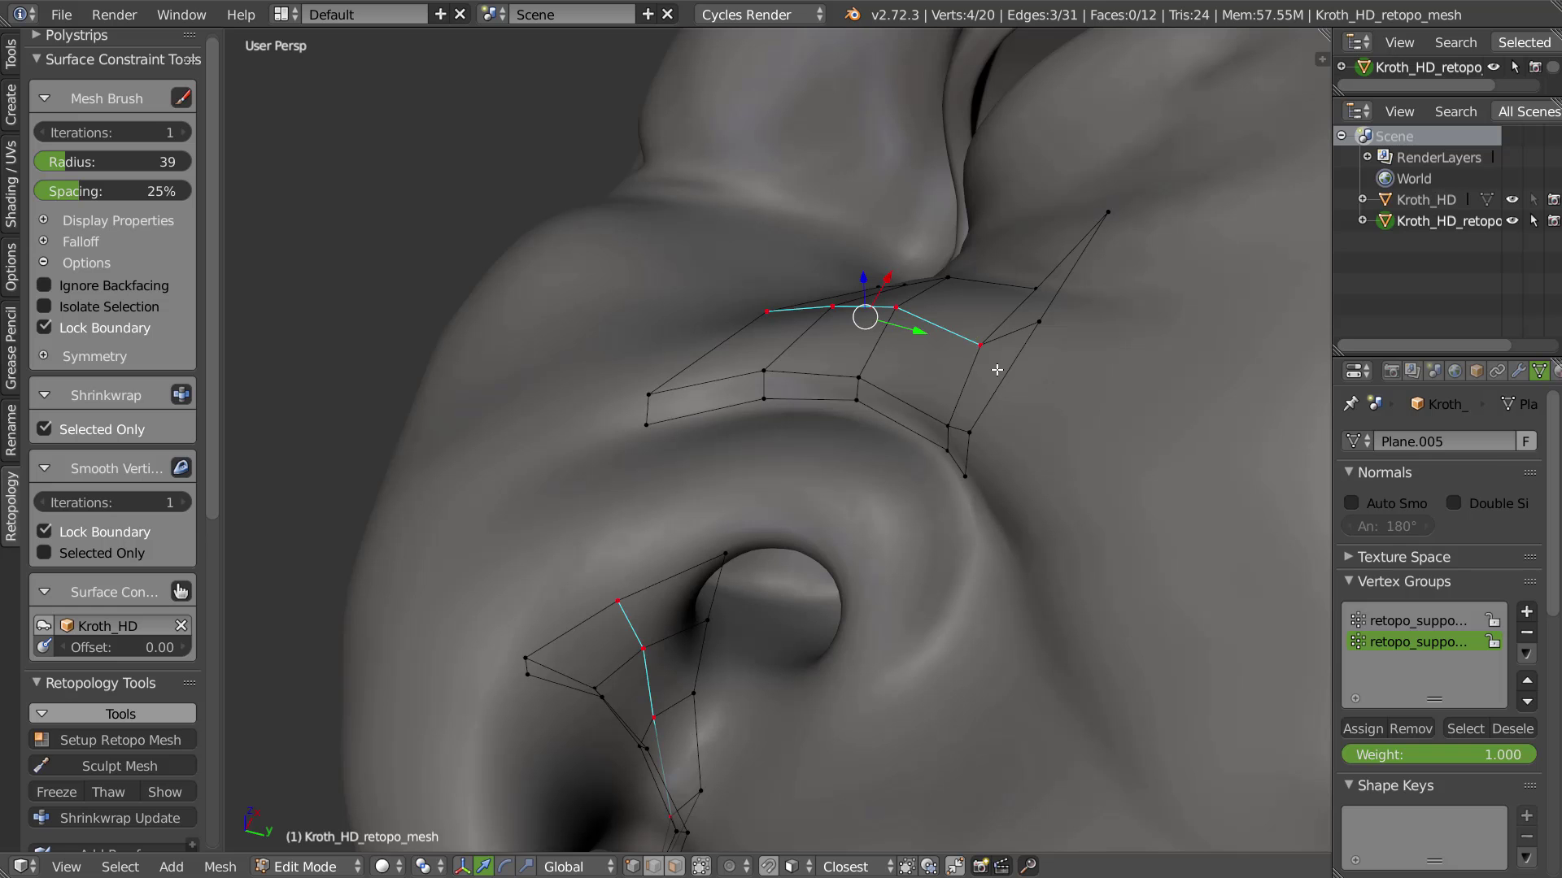
Nudge the middle-row end vertex beside the nose closer to the nostril crease
{"action": "middle_click_drag", "start_coordinate": [964, 346], "coordinate": [1008, 440]}
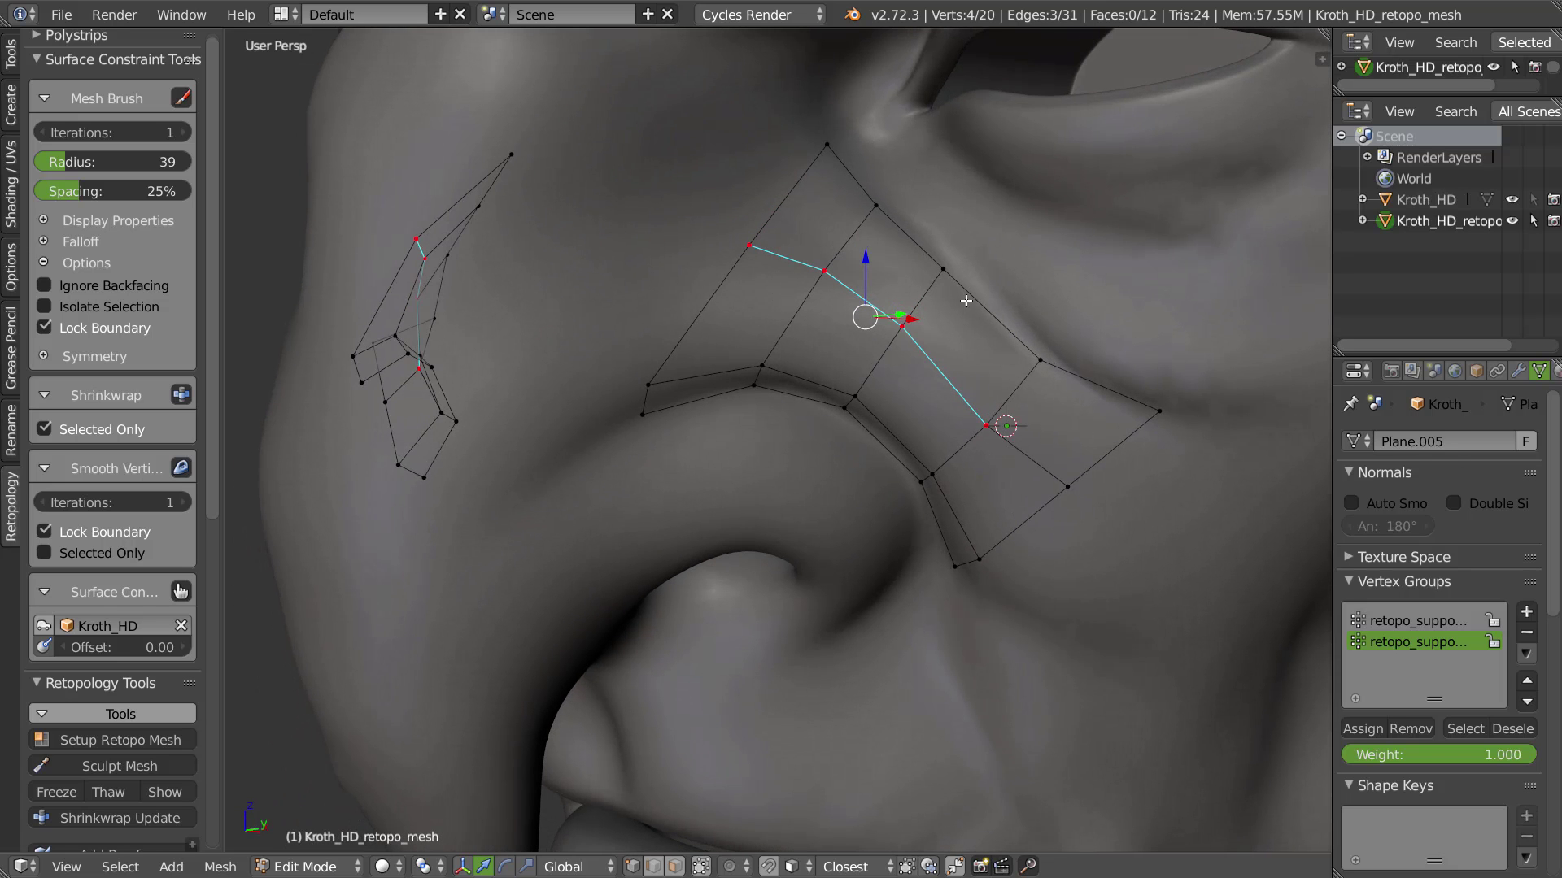
{"action": "right_click", "coordinate": [654, 385]}
{"action": "key", "text": "g"}
{"action": "left_click", "coordinate": [648, 391]}
{"action": "middle_click_drag", "start_coordinate": [1017, 478], "coordinate": [1009, 426]}
{"action": "middle_click_drag", "start_coordinate": [855, 579], "coordinate": [854, 498]}
{"action": "key", "text": "shift+v"}
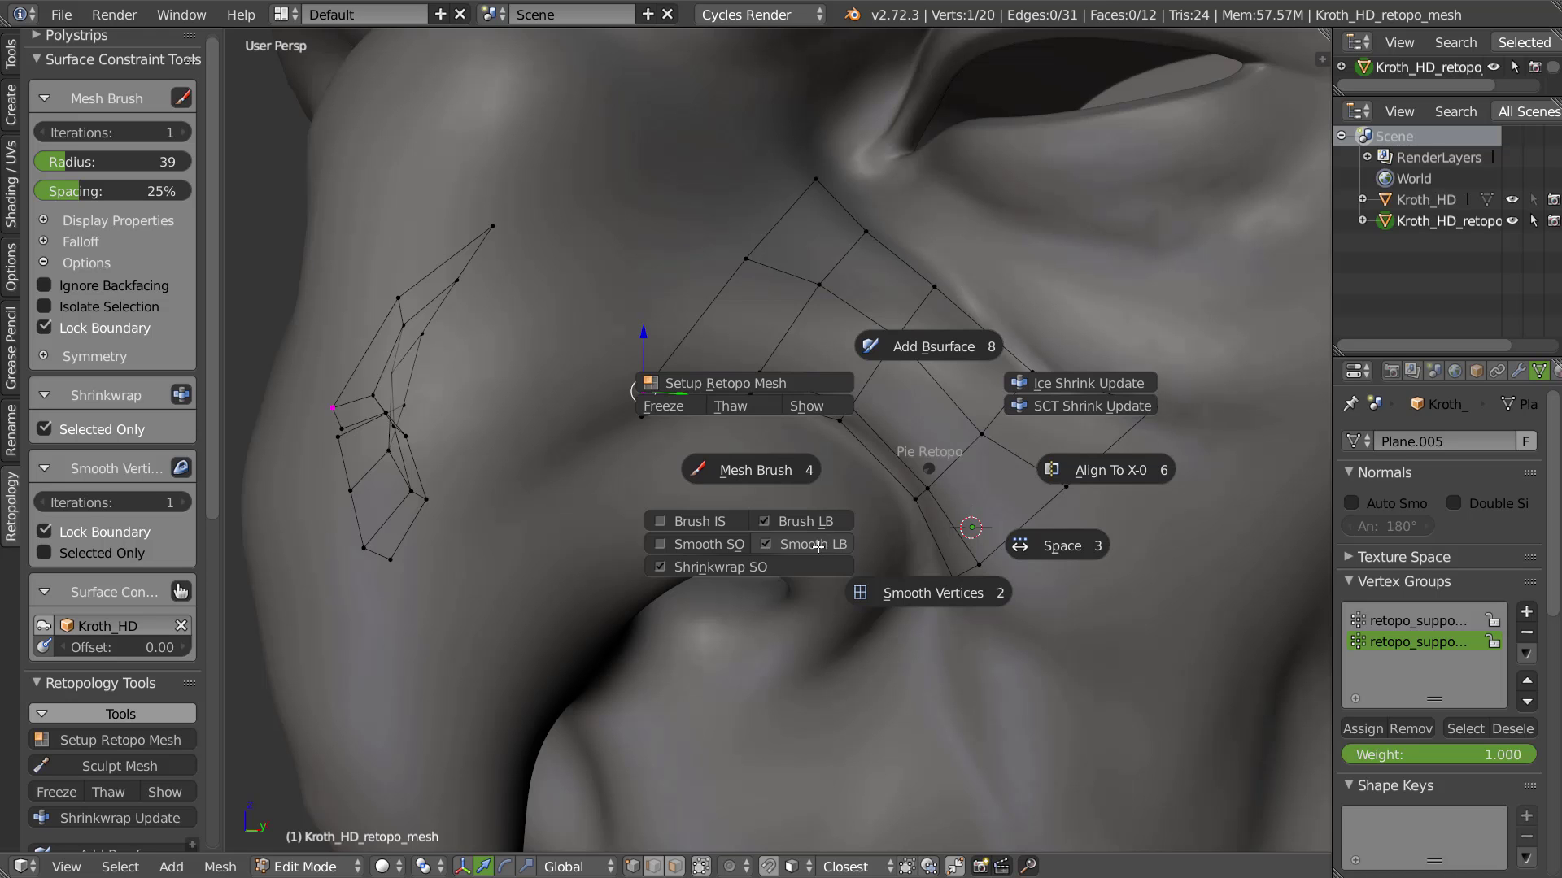
{"action": "key", "text": "Escape"}
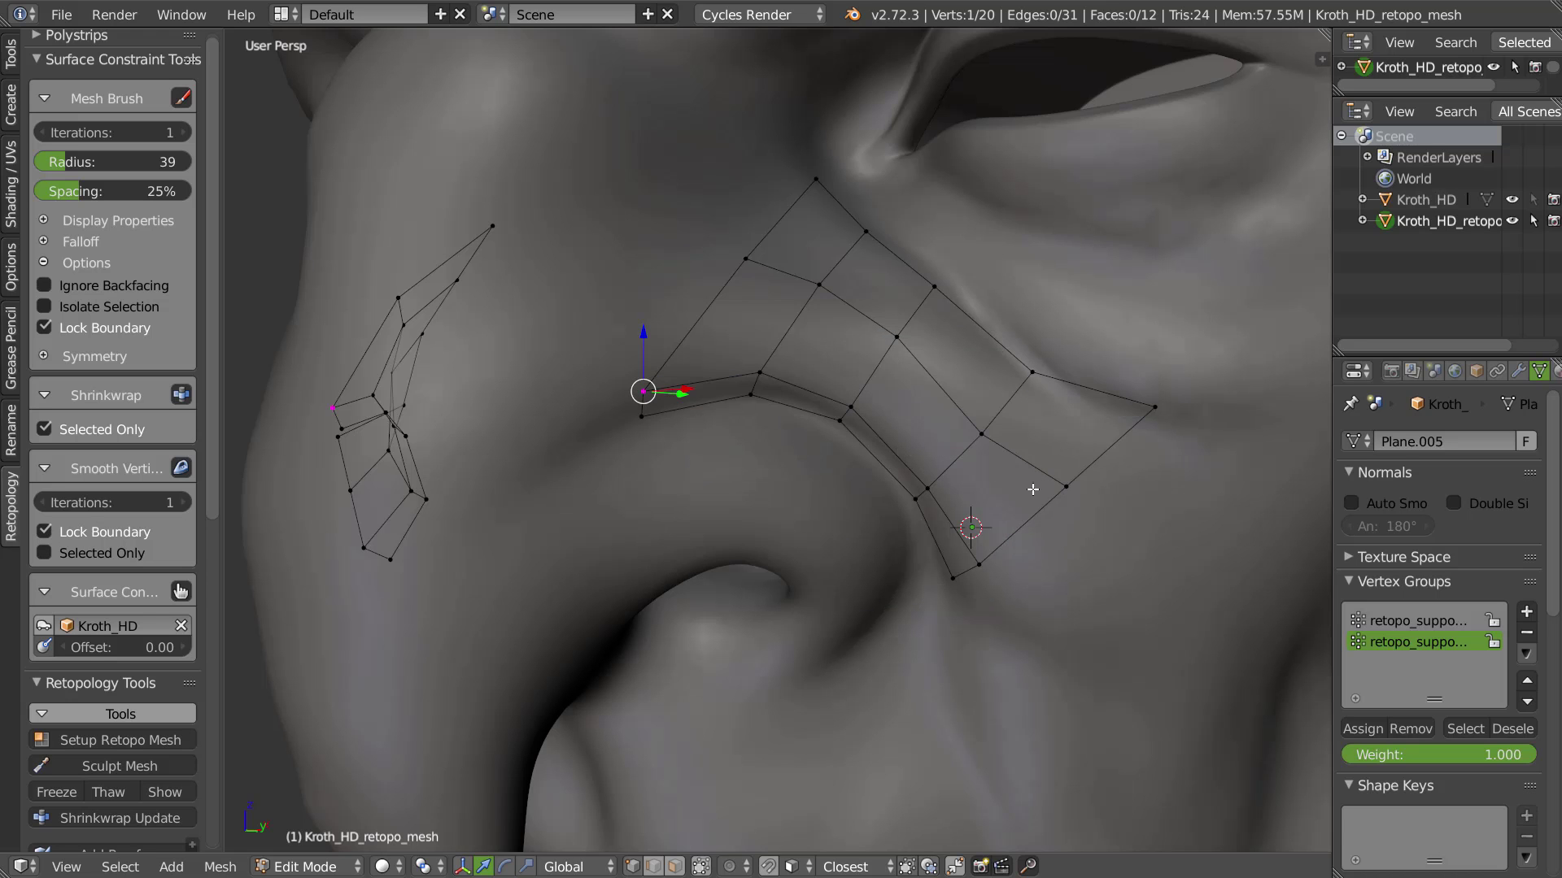
Pull the strip's outer corner vertex inward and move the next end vertex down along the cheek
{"action": "right_click_drag", "start_coordinate": [1152, 407], "coordinate": [1121, 417]}
{"action": "right_click_drag", "start_coordinate": [1066, 485], "coordinate": [1047, 509]}
{"action": "middle_click_drag", "start_coordinate": [792, 287], "coordinate": [821, 306]}
{"action": "mouse_move", "coordinate": [1100, 432]}
{"action": "middle_mouse_down"}
{"action": "mouse_move", "coordinate": [1157, 456]}
{"action": "mouse_move", "coordinate": [1055, 479]}
{"action": "middle_mouse_up"}
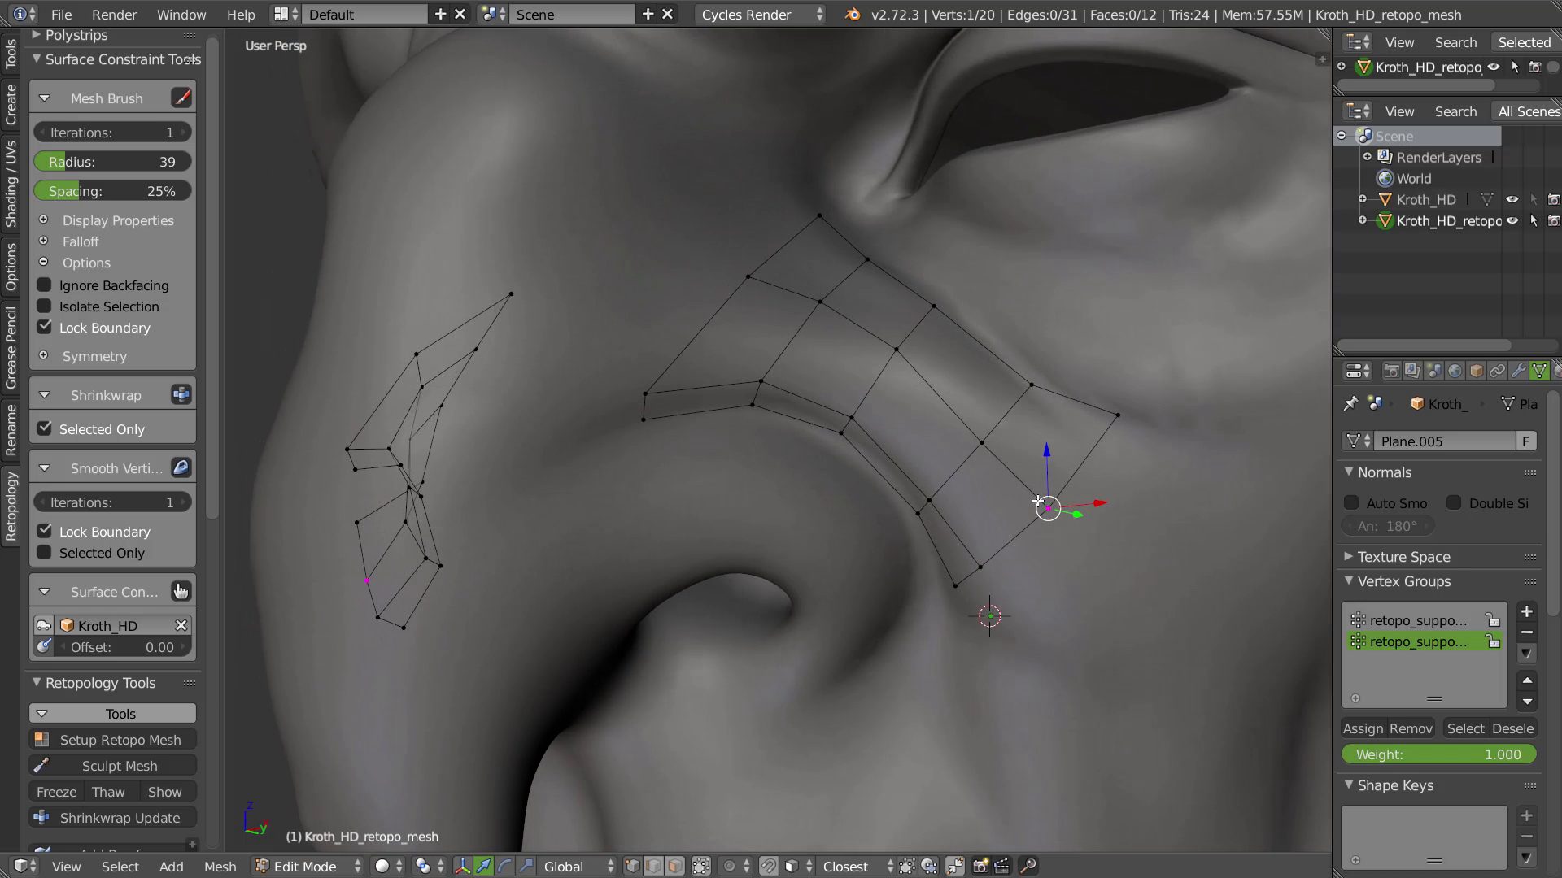
Turn snapping on and reposition the vertices at the strip's cheek-side end
{"action": "key", "text": "ctrl+shift+Tab"}
{"action": "left_click", "coordinate": [1171, 521]}
{"action": "middle_click_drag", "start_coordinate": [1127, 471], "coordinate": [1030, 541]}
{"action": "right_click", "coordinate": [960, 583]}
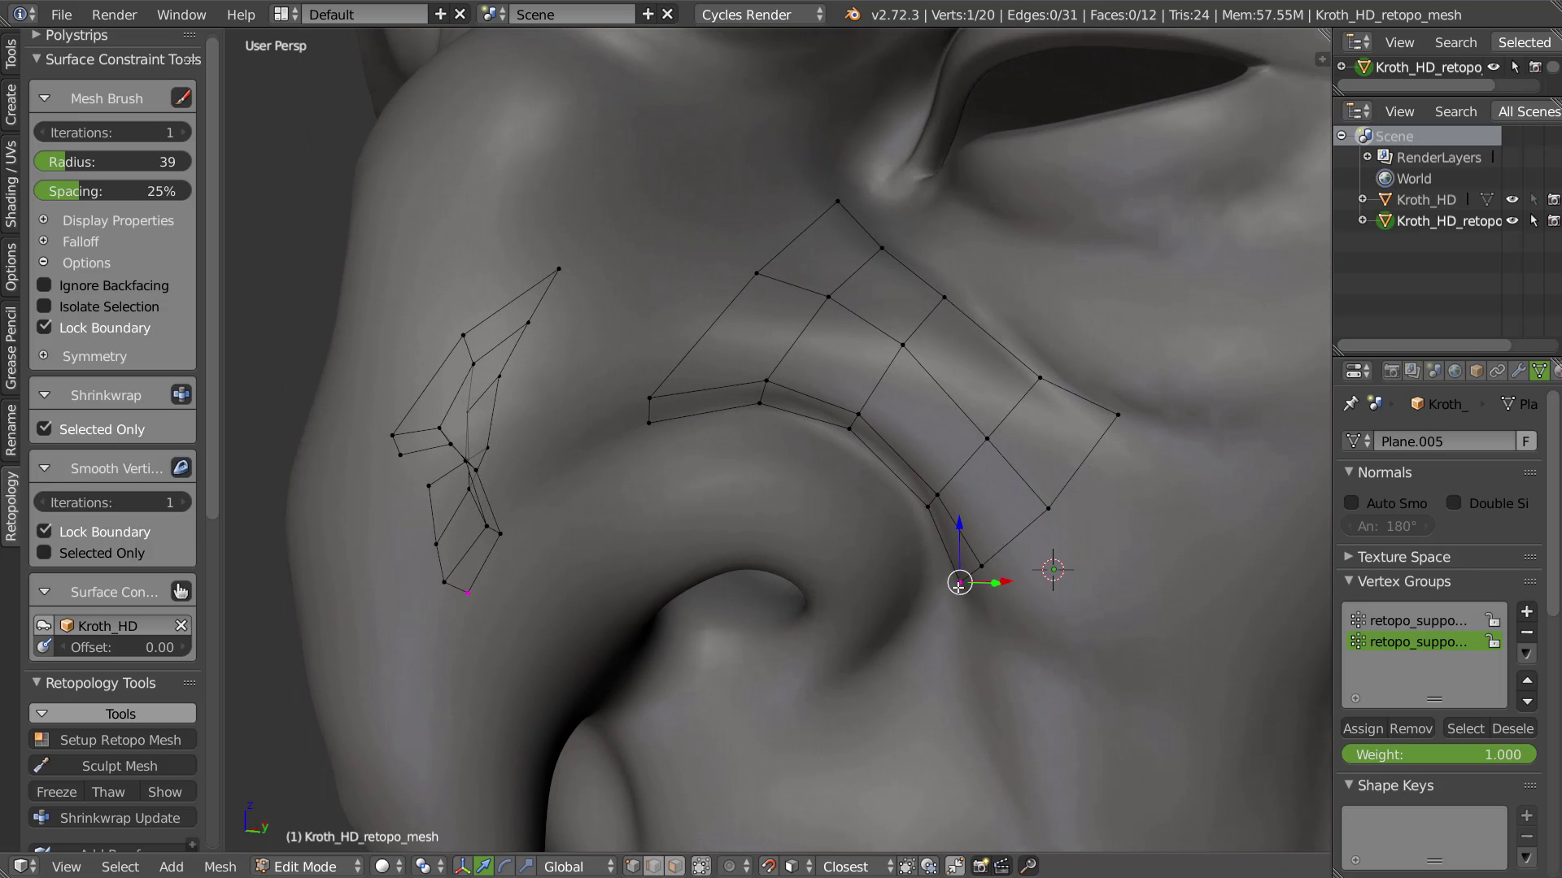
{"action": "right_click_drag", "start_coordinate": [988, 564], "coordinate": [982, 569]}
{"action": "right_click_drag", "start_coordinate": [1049, 509], "coordinate": [1035, 526]}
{"action": "right_click_drag", "start_coordinate": [1130, 404], "coordinate": [1121, 427]}
{"action": "right_click_drag", "start_coordinate": [1033, 524], "coordinate": [1055, 506]}
{"action": "right_click_drag", "start_coordinate": [987, 438], "coordinate": [986, 431]}
Add a centered lengthwise edge loop in each of the two wide rows of the strip
{"action": "mouse_move", "coordinate": [870, 397]}
{"action": "middle_mouse_down"}
{"action": "mouse_move", "coordinate": [896, 411]}
{"action": "mouse_move", "coordinate": [883, 402]}
{"action": "middle_mouse_up"}
{"action": "right_click", "coordinate": [859, 411]}
{"action": "key", "text": "ctrl+r"}
{"action": "left_click", "coordinate": [879, 378]}
{"action": "right_click", "coordinate": [887, 373]}
{"action": "right_click", "coordinate": [928, 329]}
{"action": "key", "text": "ctrl+r"}
{"action": "left_click", "coordinate": [924, 325]}
{"action": "right_click", "coordinate": [925, 326]}
Turn off Lock Boundary for Smooth Vertices and smooth the strip repeatedly, including its border
{"action": "middle_click_drag", "start_coordinate": [1019, 440], "coordinate": [1002, 446]}
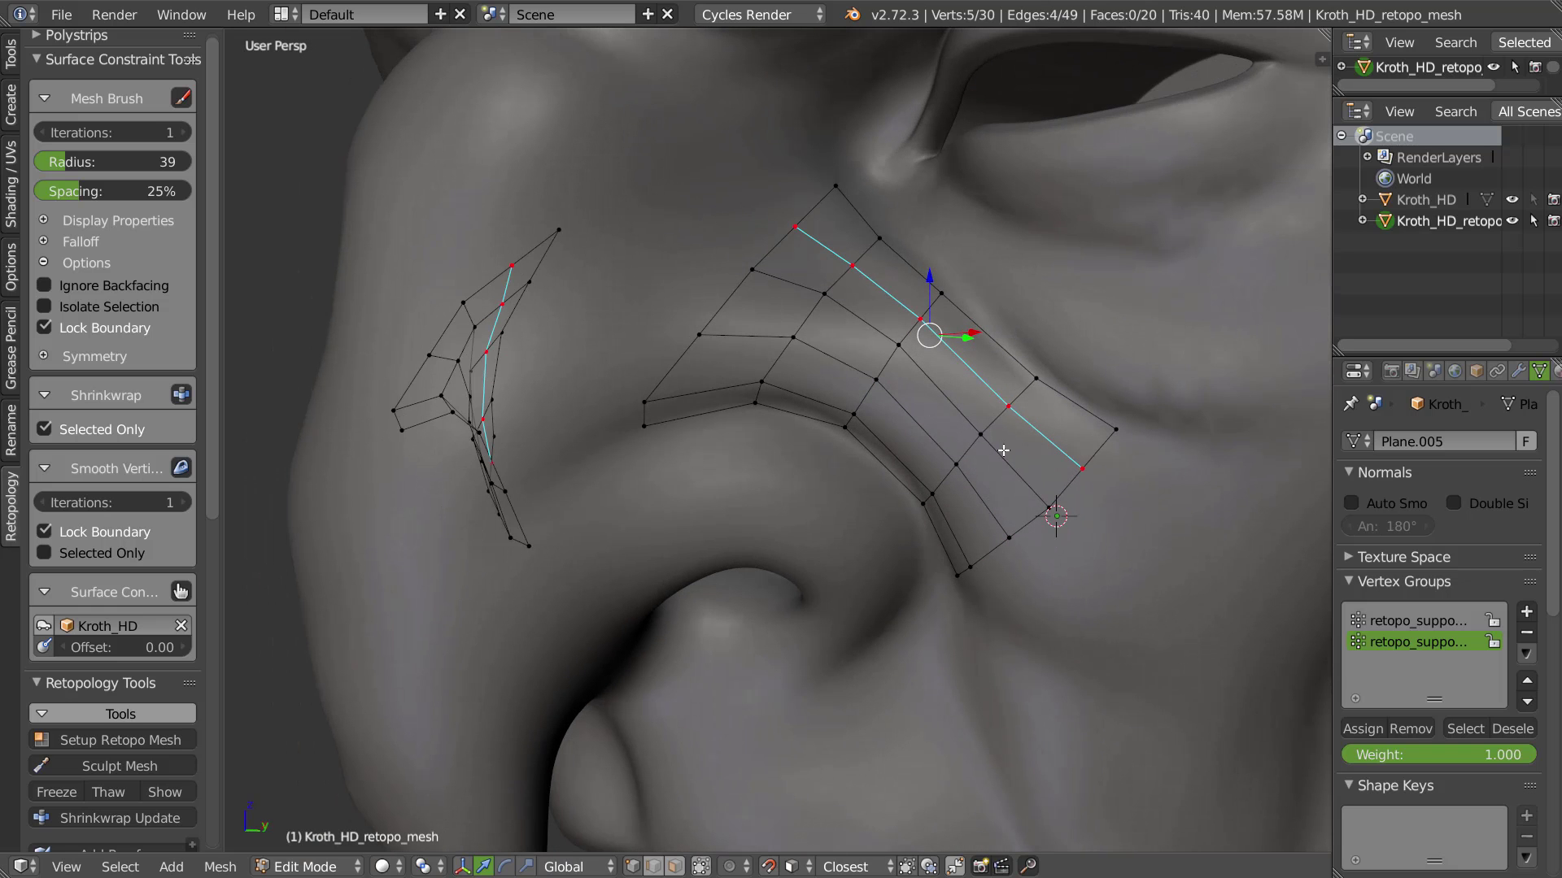
{"action": "right_click", "coordinate": [1023, 439], "text": "shift"}
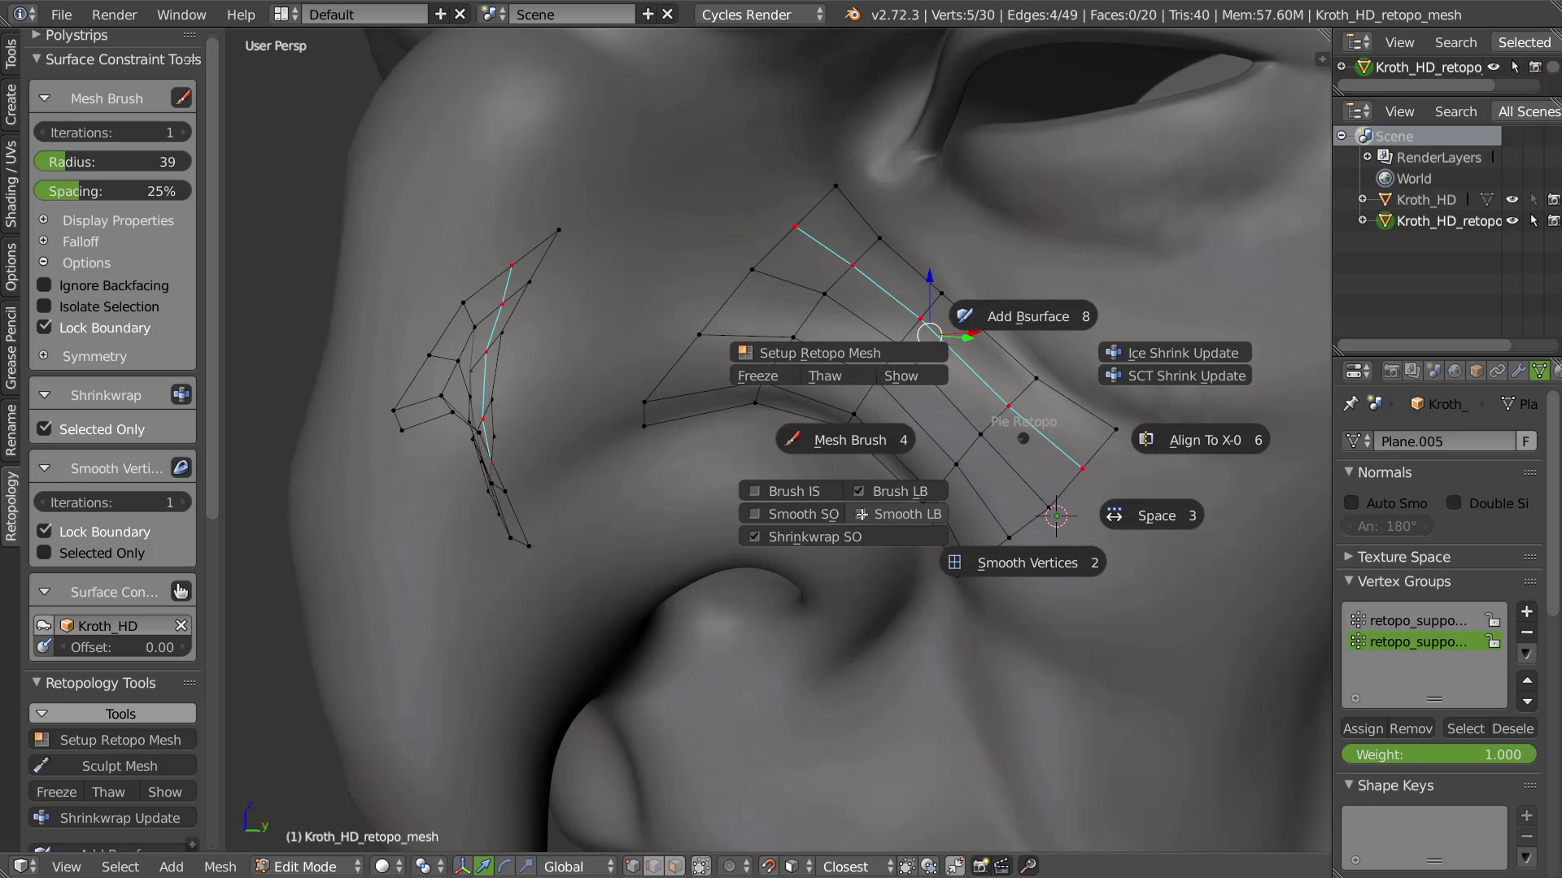
{"action": "left_click", "coordinate": [863, 515]}
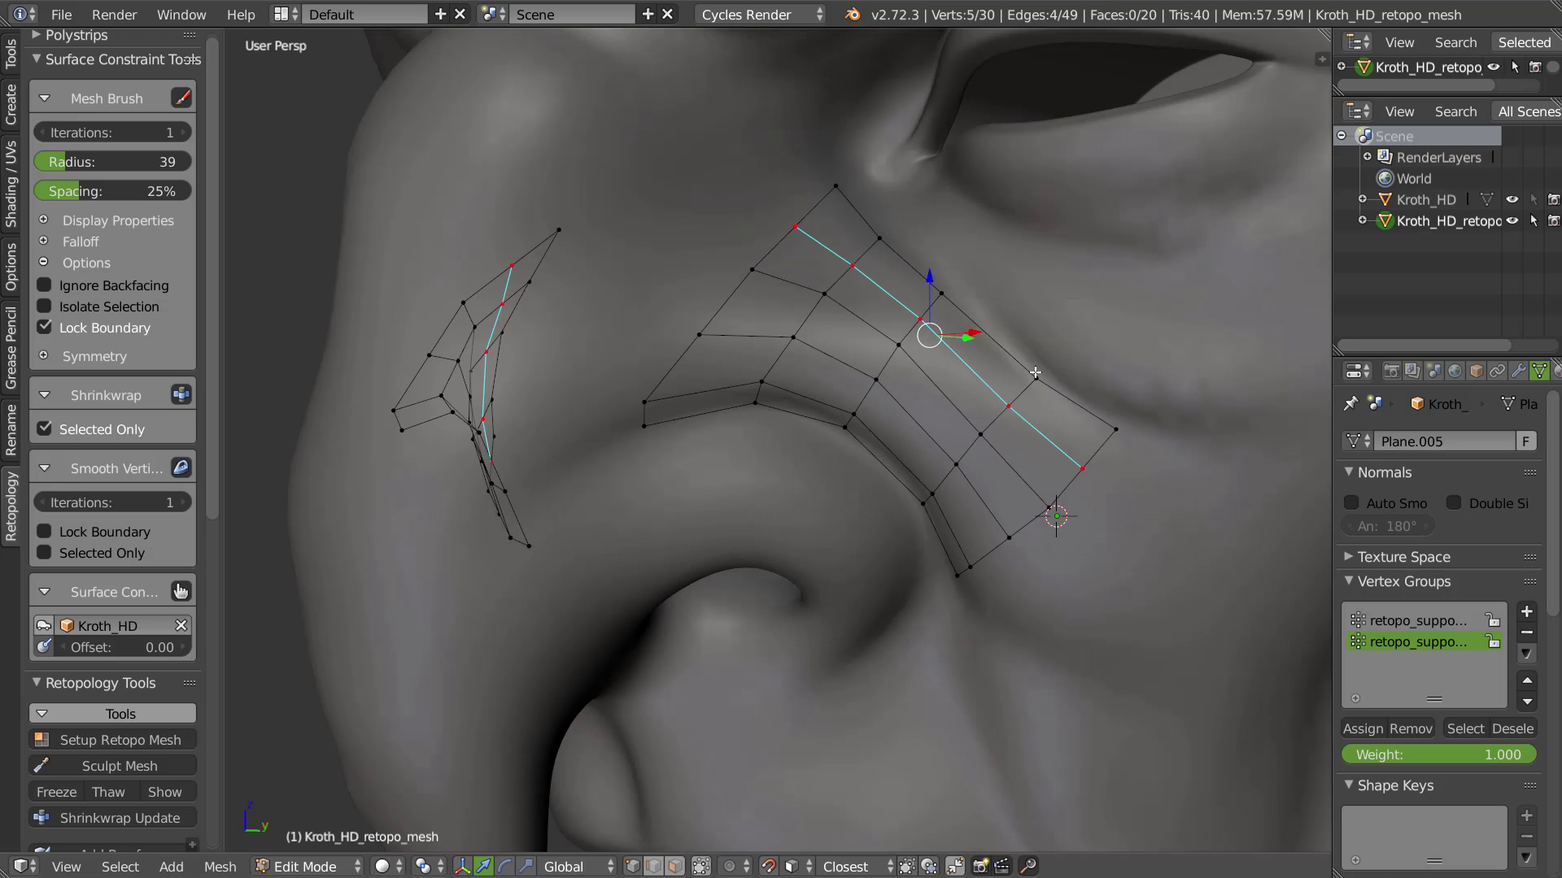
{"action": "mouse_move", "coordinate": [873, 260]}
{"action": "left_mouse_down", "text": "ctrl"}
{"action": "mouse_move", "coordinate": [761, 356]}
{"action": "mouse_move", "coordinate": [920, 449]}
{"action": "mouse_move", "coordinate": [986, 544]}
{"action": "mouse_move", "coordinate": [1113, 499]}
{"action": "mouse_move", "coordinate": [1105, 463]}
{"action": "left_mouse_up", "text": "ctrl"}
{"action": "right_click", "coordinate": [1083, 471], "text": "shift"}
{"action": "right_click", "coordinate": [1051, 513], "text": "shift"}
{"action": "right_click", "coordinate": [1010, 538], "text": "shift"}
{"action": "right_click", "coordinate": [793, 223], "text": "shift"}
{"action": "key", "text": "shift+r"}
{"action": "key", "text": "shift+r"}
{"action": "key", "text": "shift+r"}
Limit Smooth Vertices to the selection and smooth the nine selected inner vertices several times
{"action": "key", "text": "w"}
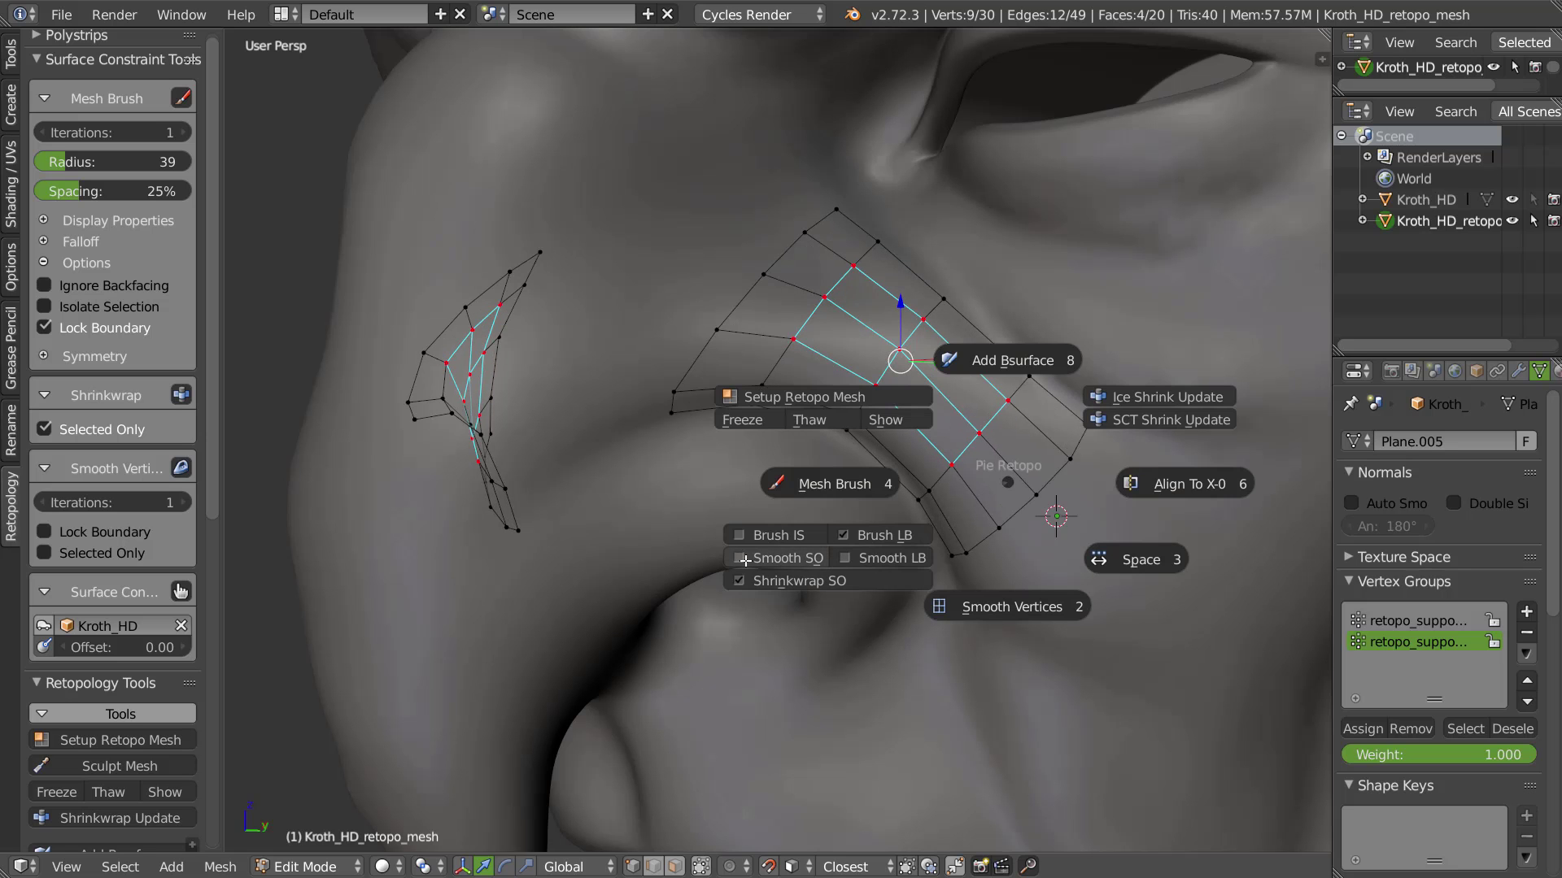
{"action": "left_click", "coordinate": [741, 560]}
{"action": "key", "text": "w"}
{"action": "left_click", "coordinate": [997, 517]}
{"action": "key", "text": "shift+r"}
{"action": "key", "text": "w"}
{"action": "left_click", "coordinate": [997, 535]}
{"action": "key", "text": "w"}
{"action": "left_click", "coordinate": [975, 553]}
Shift three inner vertices in the strip's cheek-side column slightly down to even out the spacing
{"action": "right_click_drag", "start_coordinate": [944, 456], "coordinate": [949, 467]}
{"action": "right_click_drag", "start_coordinate": [971, 429], "coordinate": [972, 444]}
{"action": "right_click_drag", "start_coordinate": [1002, 394], "coordinate": [1005, 401]}
Turn off Selected Only and turn on Lock Boundary for Smooth Vertices, smoothing the strip again
{"action": "key", "text": "w"}
{"action": "left_click", "coordinate": [809, 523]}
{"action": "key", "text": "w"}
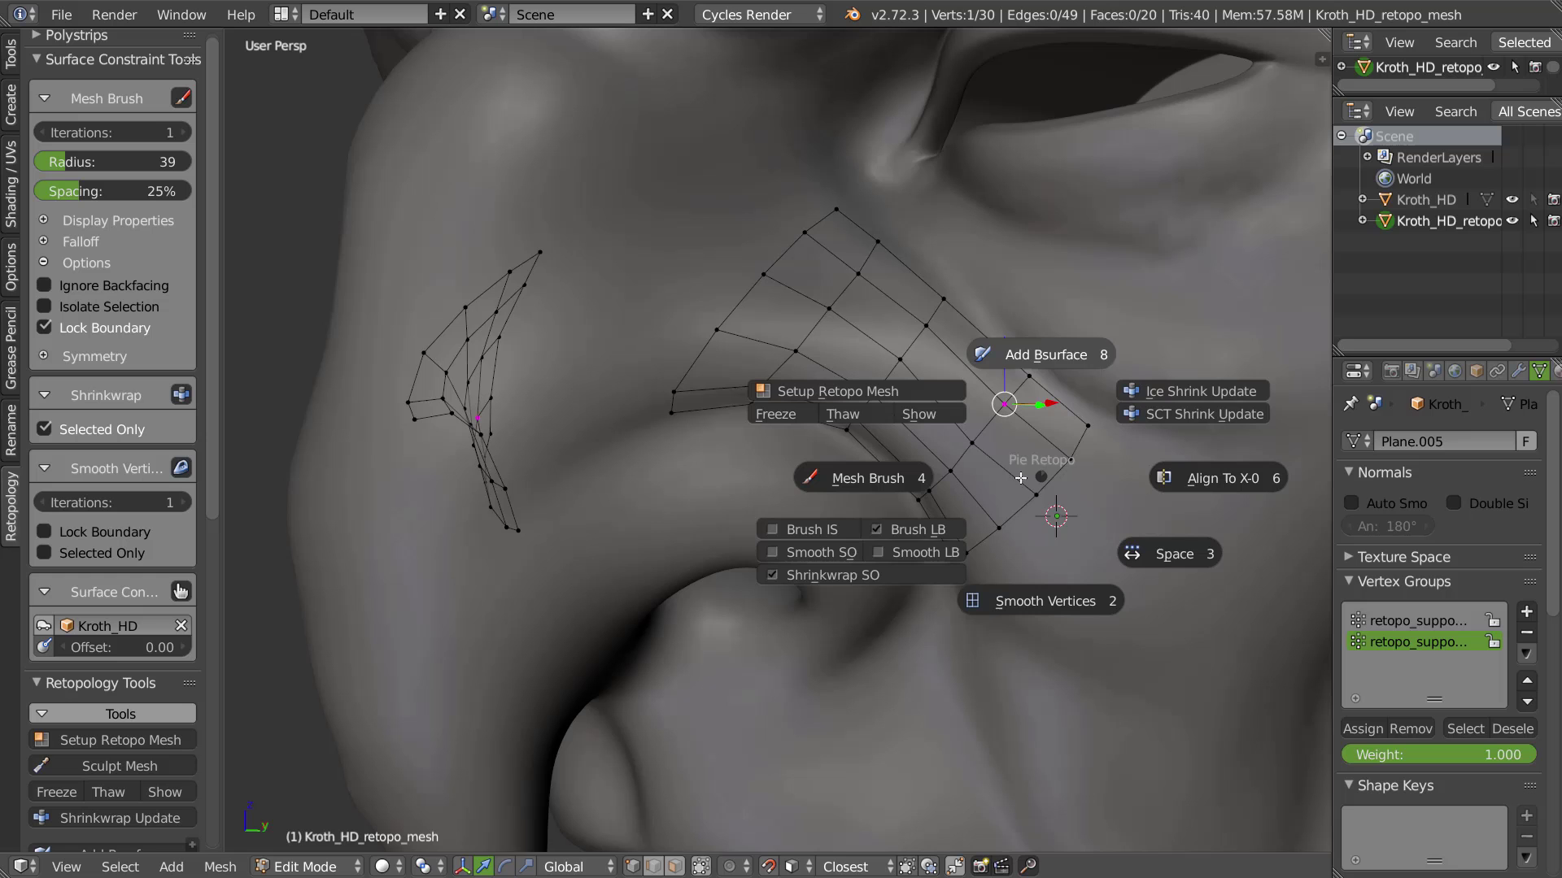
{"action": "left_click", "coordinate": [885, 554]}
{"action": "key", "text": "w"}
{"action": "key", "text": "w"}
{"action": "key", "text": "w"}
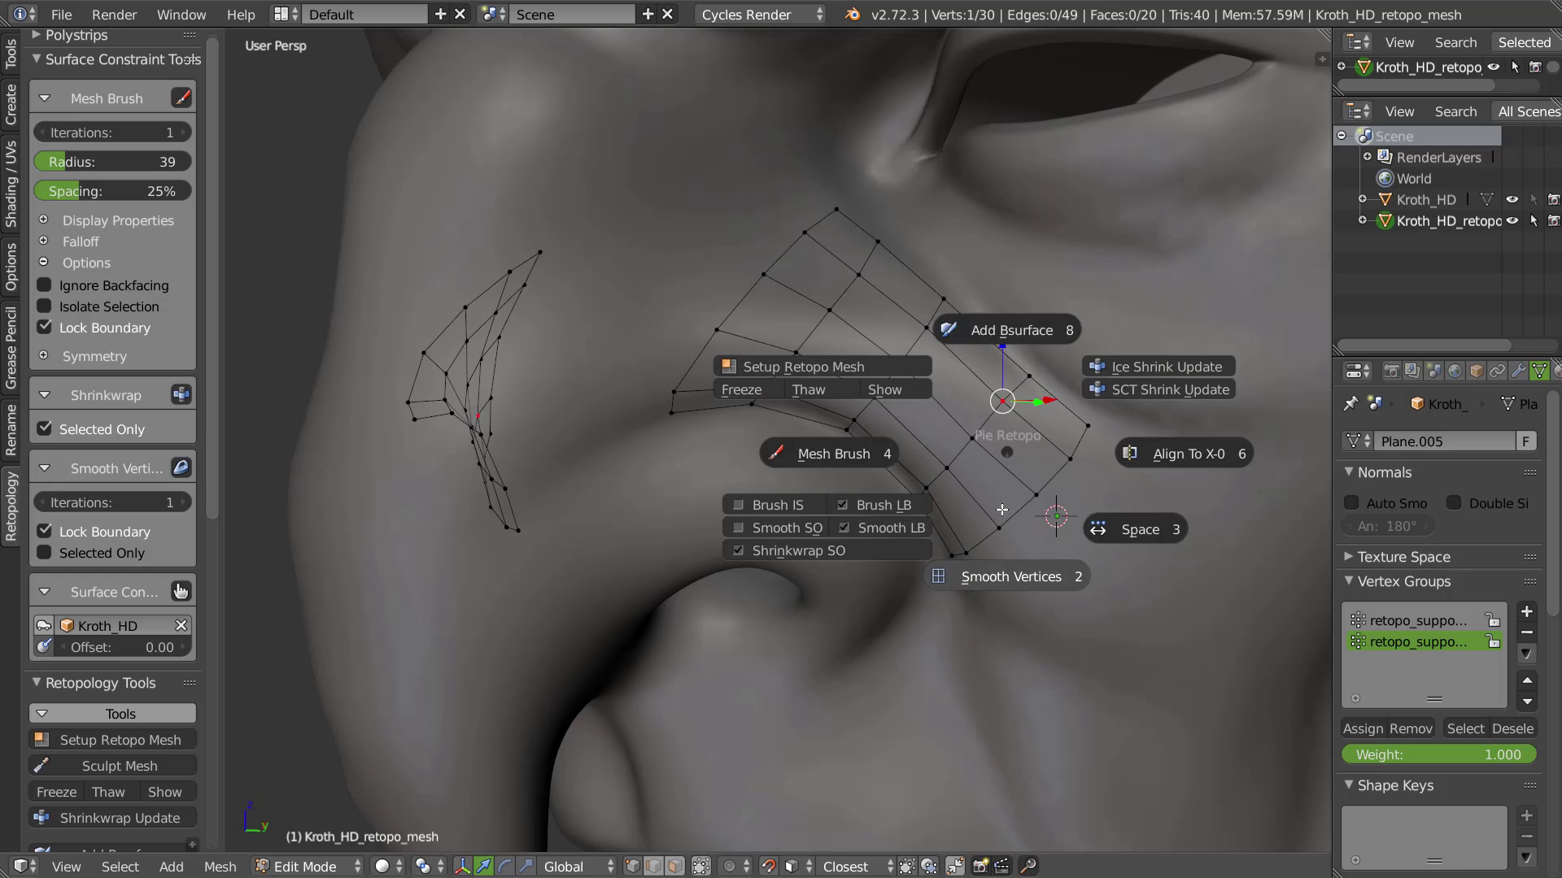
{"action": "key", "text": "w"}
Move a nostril-crease vertex and two vertices on the upper edge under the eye to even out the strip
{"action": "key", "text": "g"}
{"action": "left_click", "coordinate": [909, 493]}
{"action": "right_click", "coordinate": [1029, 375]}
{"action": "key", "text": "g"}
{"action": "left_click", "coordinate": [1018, 365]}
{"action": "right_click", "coordinate": [877, 240]}
{"action": "key", "text": "g"}
{"action": "left_click", "coordinate": [885, 263]}
Shift three inner vertices in one of the strip's columns slightly toward the nose to even out the spacing
{"action": "right_click", "coordinate": [769, 393]}
{"action": "key", "text": "g"}
{"action": "left_click", "coordinate": [756, 391]}
{"action": "right_click", "coordinate": [797, 360]}
{"action": "key", "text": "g"}
{"action": "left_click", "coordinate": [792, 358]}
{"action": "right_click", "coordinate": [831, 314]}
{"action": "key", "text": "g"}
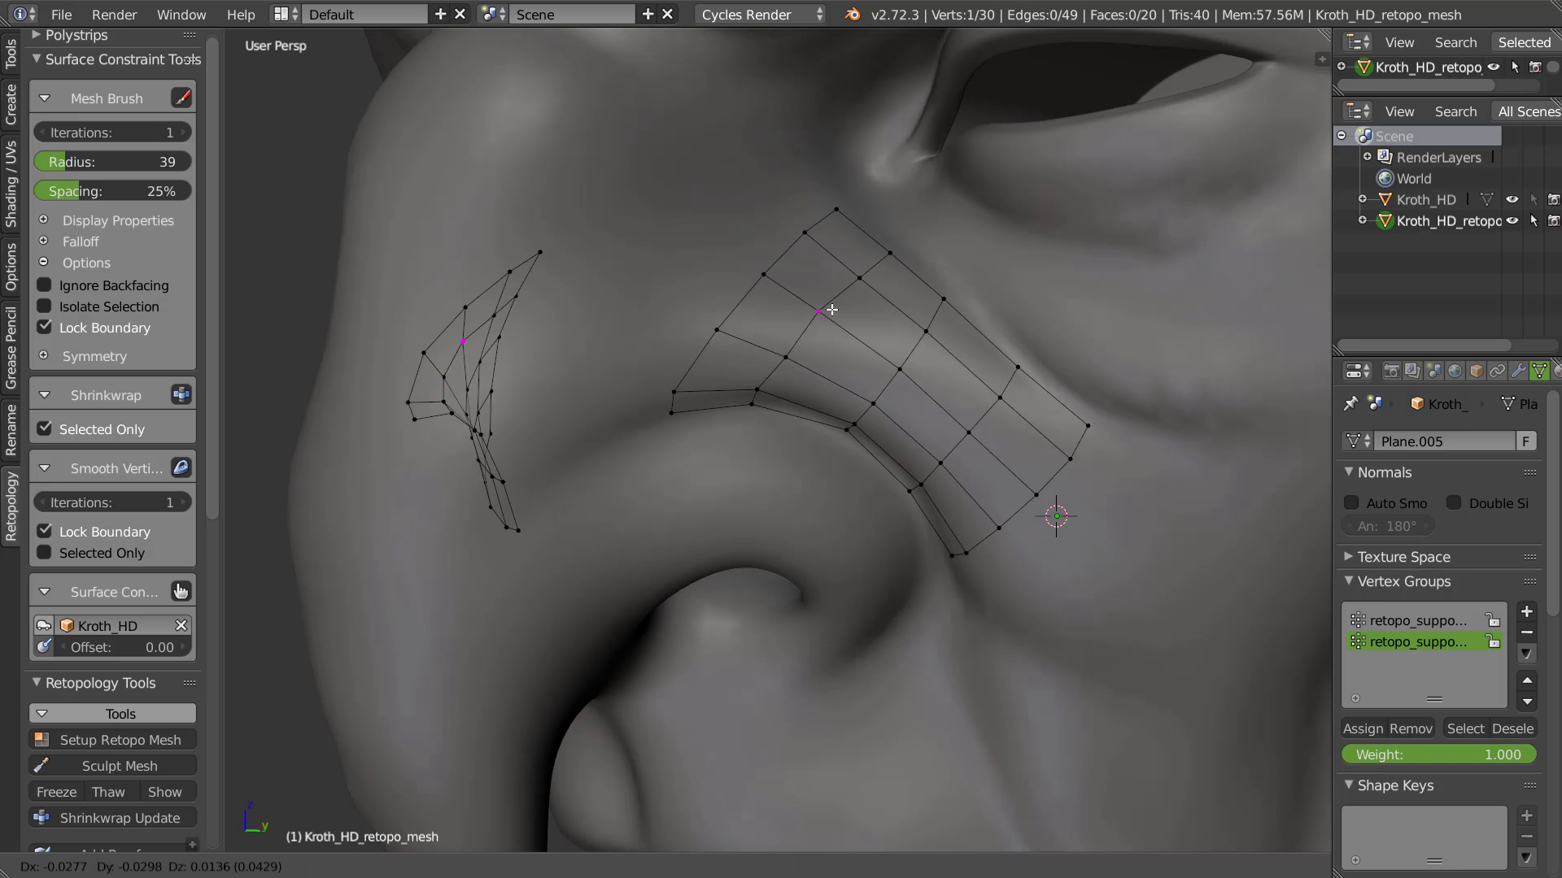
{"action": "left_click", "coordinate": [821, 317]}
Extrude the end edge of the nostril-crease face loop twice along the top of the nostril
{"action": "scroll", "coordinate": [932, 374], "scroll_direction": "down", "scroll_amount": 3}
{"action": "middle_click_drag", "start_coordinate": [822, 435], "coordinate": [850, 354]}
{"action": "scroll", "coordinate": [806, 391], "scroll_direction": "up", "scroll_amount": 2}
{"action": "right_click", "coordinate": [900, 363]}
{"action": "right_click", "coordinate": [903, 382], "text": "shift"}
{"action": "left_click", "coordinate": [831, 410], "text": "ctrl"}
{"action": "left_click", "coordinate": [770, 465], "text": "ctrl"}
{"action": "scroll", "coordinate": [771, 466], "scroll_direction": "down", "scroll_amount": 3}
{"action": "middle_click_drag", "start_coordinate": [771, 466], "coordinate": [840, 478]}
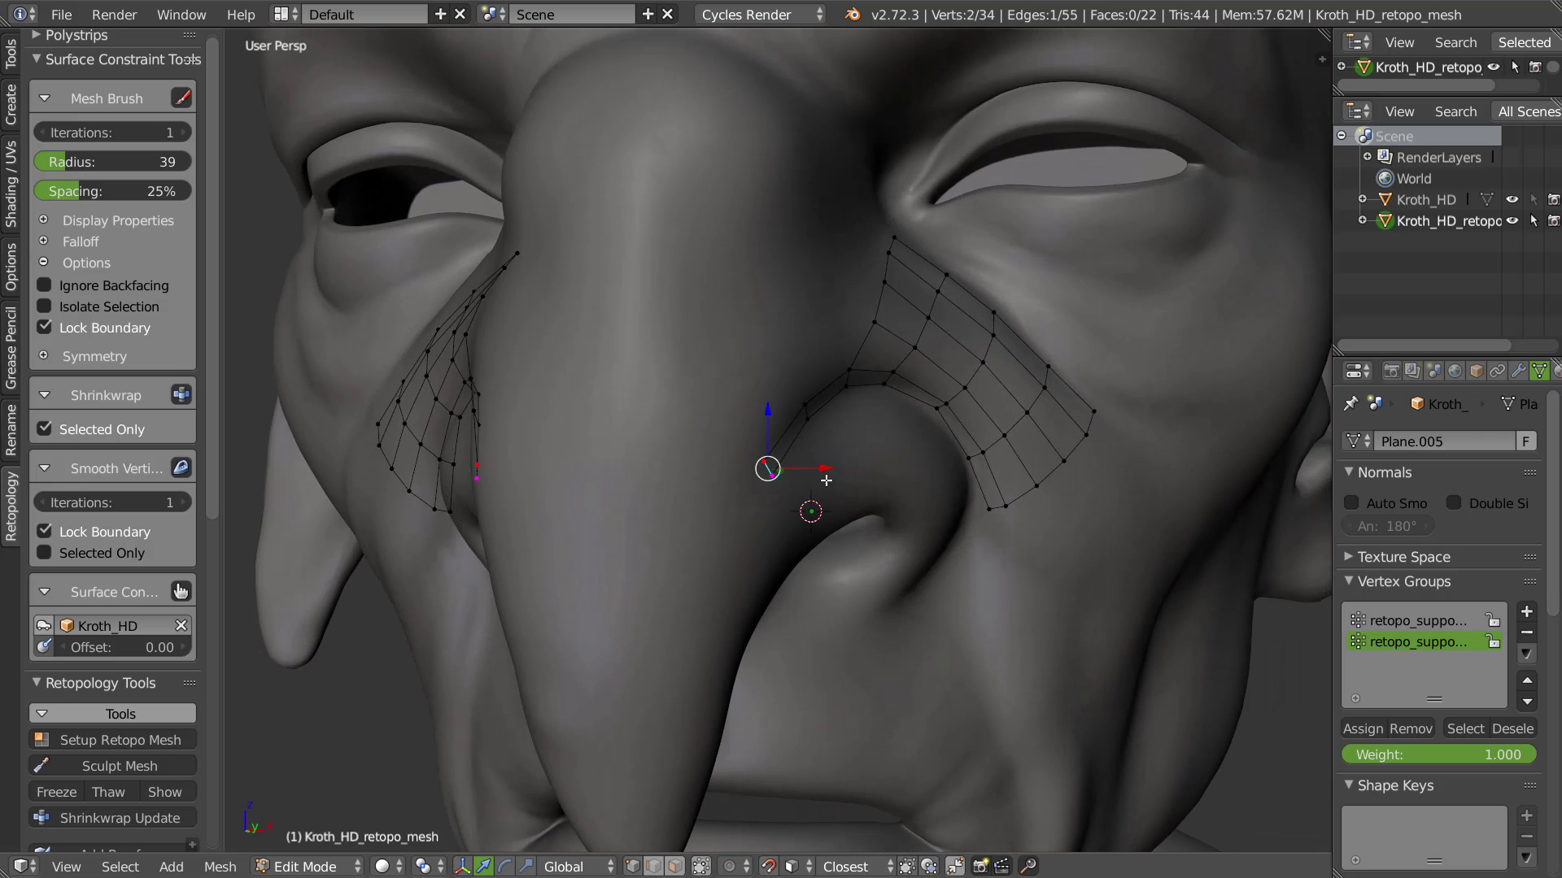
Select the strip's upper edge loop under the eye and space its vertices evenly
{"action": "scroll", "coordinate": [854, 476], "scroll_direction": "up", "scroll_amount": 3}
{"action": "middle_click_drag", "start_coordinate": [984, 468], "coordinate": [931, 464]}
{"action": "middle_click_drag", "start_coordinate": [1093, 458], "coordinate": [1074, 432], "text": "shift"}
{"action": "key", "text": "shift+v"}
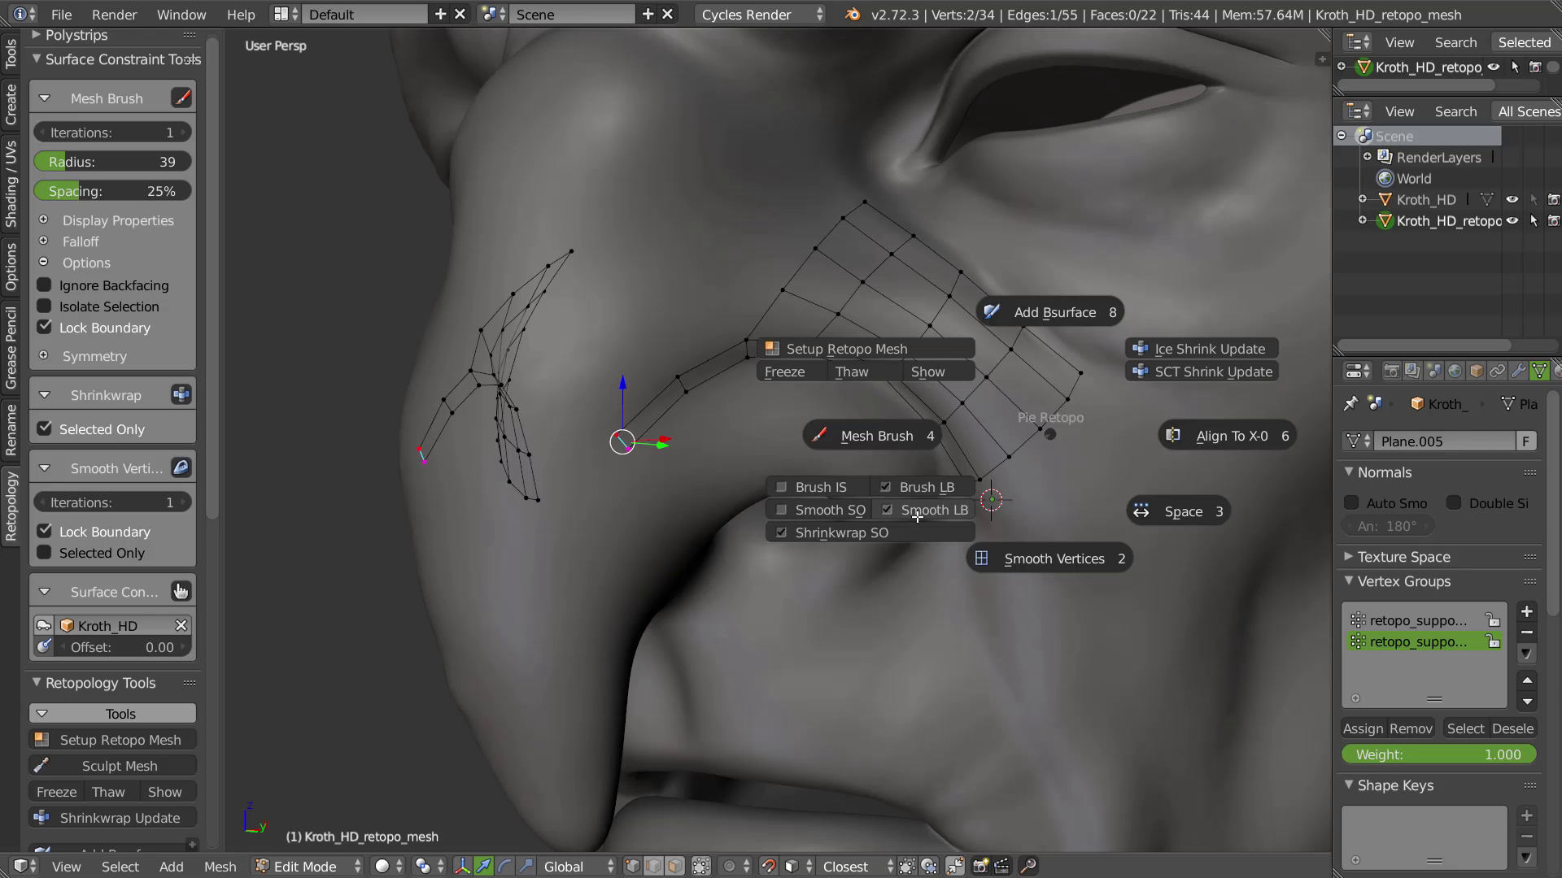
{"action": "key", "text": "Escape"}
{"action": "right_click", "coordinate": [946, 252], "text": "alt"}
{"action": "right_click", "coordinate": [1080, 376], "text": "shift"}
{"action": "left_click", "coordinate": [1206, 470]}
Delete the mirror modifier and space the selected upper-edge vertices evenly again
{"action": "right_click", "coordinate": [1000, 348], "text": "shift"}
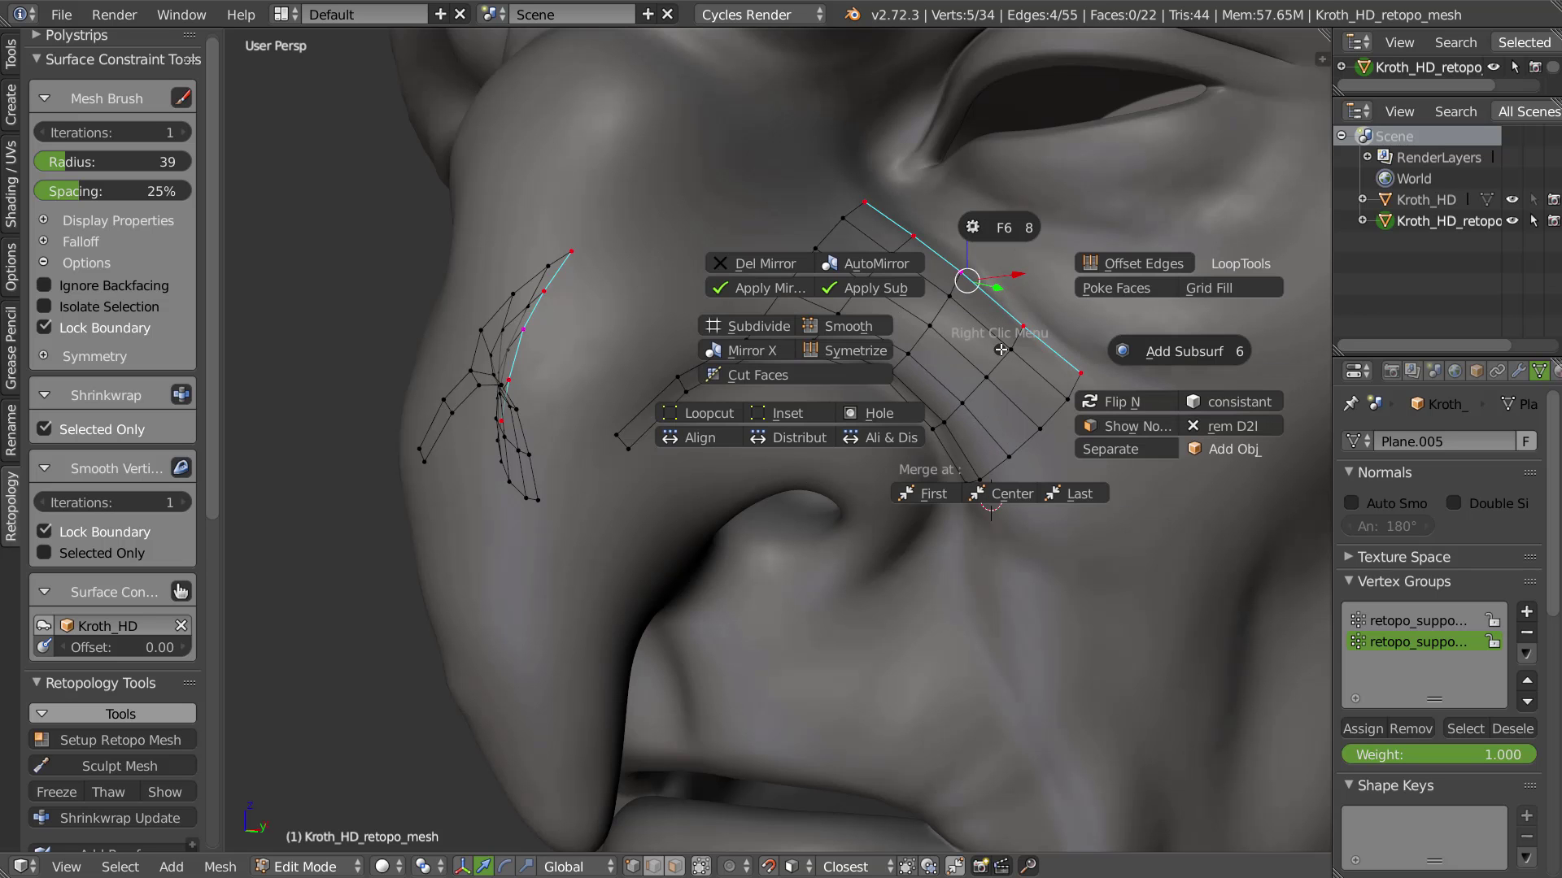
{"action": "left_click", "coordinate": [786, 286]}
{"action": "right_click", "coordinate": [1108, 413], "text": "shift"}
{"action": "left_click", "coordinate": [1217, 494]}
Add the mirror modifier back and expand the Modifiers section of the retopology tools
{"action": "middle_click_drag", "start_coordinate": [973, 244], "coordinate": [964, 310]}
{"action": "right_click", "coordinate": [1076, 375], "text": "shift"}
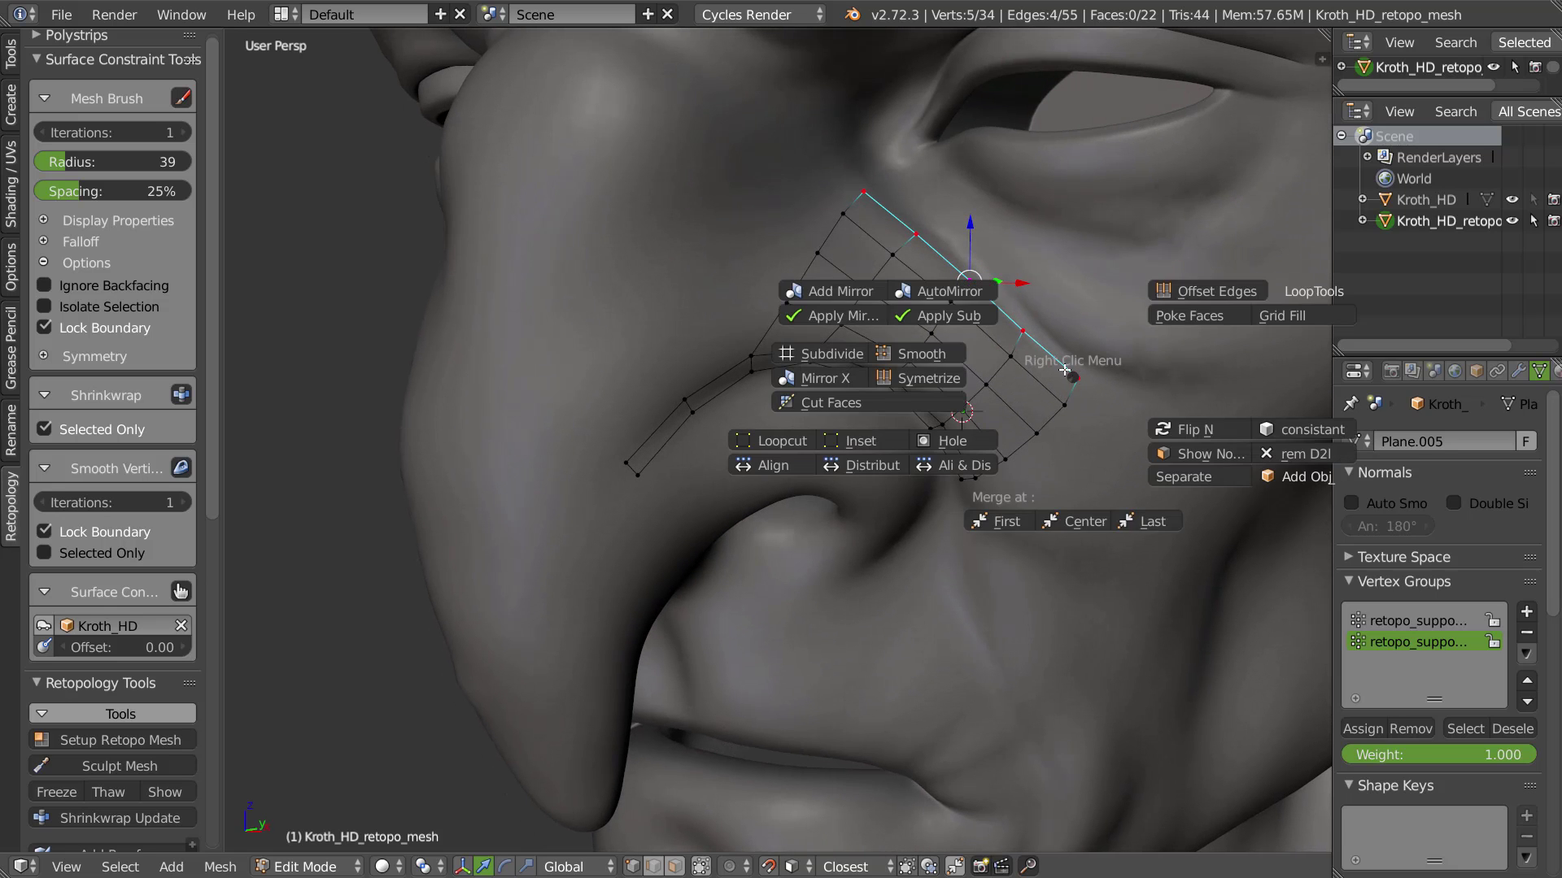
{"action": "left_click", "coordinate": [828, 290]}
{"action": "scroll", "coordinate": [91, 401], "scroll_direction": "down", "scroll_amount": 14}
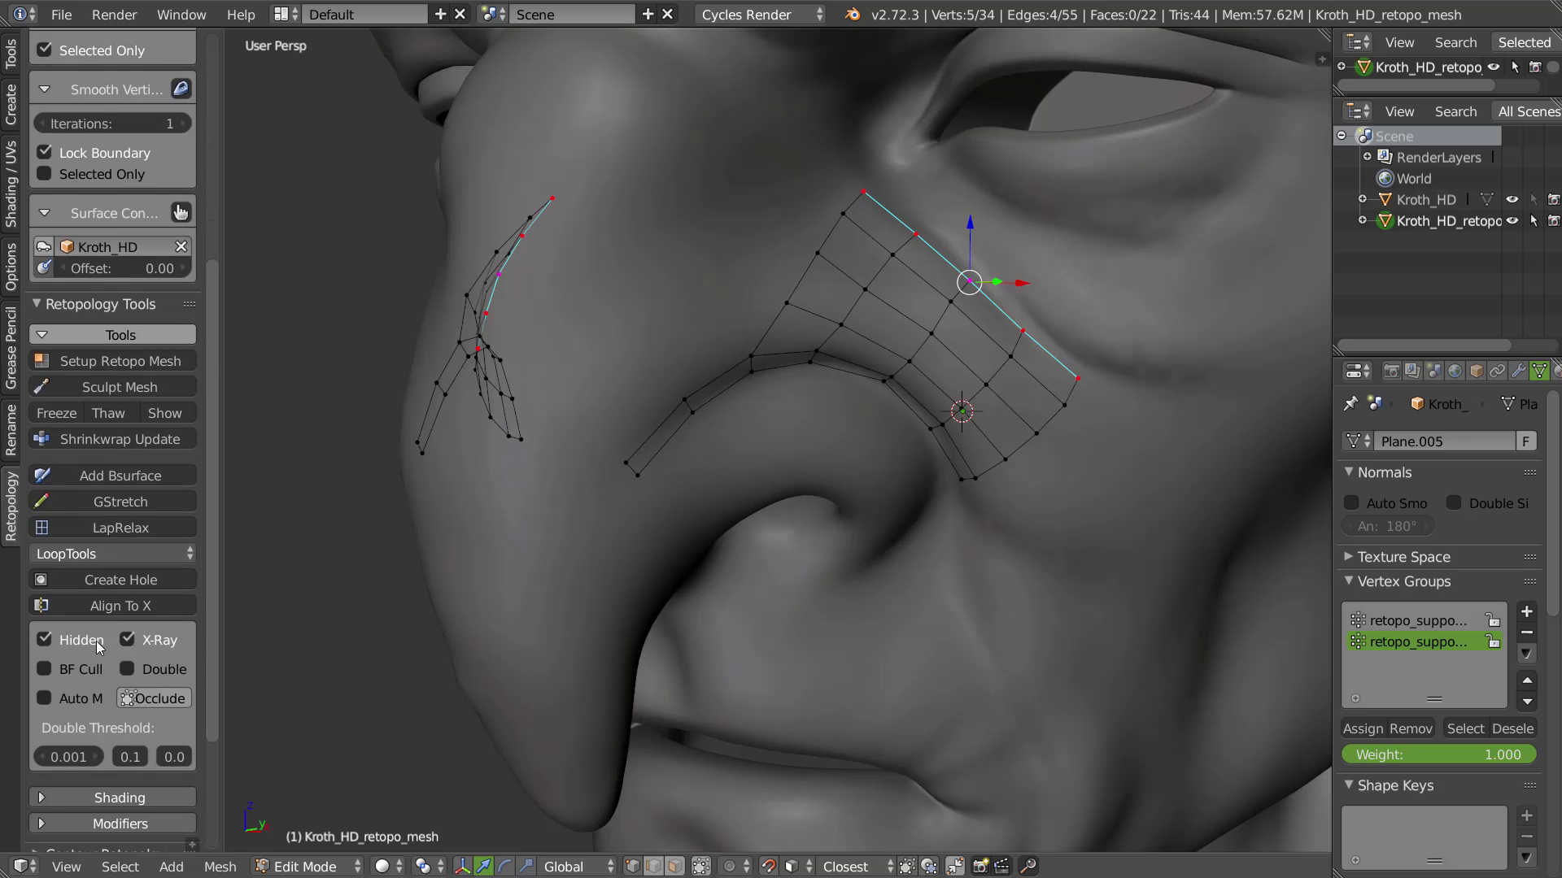
{"action": "left_click", "coordinate": [119, 647]}
{"action": "scroll", "coordinate": [114, 642], "scroll_direction": "down", "scroll_amount": 4}
{"action": "left_click", "coordinate": [104, 538]}
{"action": "left_click", "coordinate": [71, 507]}
Extend the strip's cheek-side end edges down the cheek with a Bsurface, setting Follow to 2
{"action": "middle_click_drag", "start_coordinate": [941, 351], "coordinate": [932, 421]}
{"action": "right_click", "coordinate": [1001, 348]}
{"action": "right_click", "coordinate": [971, 369], "text": "shift"}
{"action": "middle_click_drag", "start_coordinate": [971, 368], "coordinate": [879, 449]}
{"action": "middle_click_drag", "start_coordinate": [855, 487], "coordinate": [1000, 443]}
{"action": "middle_click_drag", "start_coordinate": [1114, 553], "coordinate": [916, 423], "text": "shift"}
{"action": "right_click", "coordinate": [907, 440], "text": "alt"}
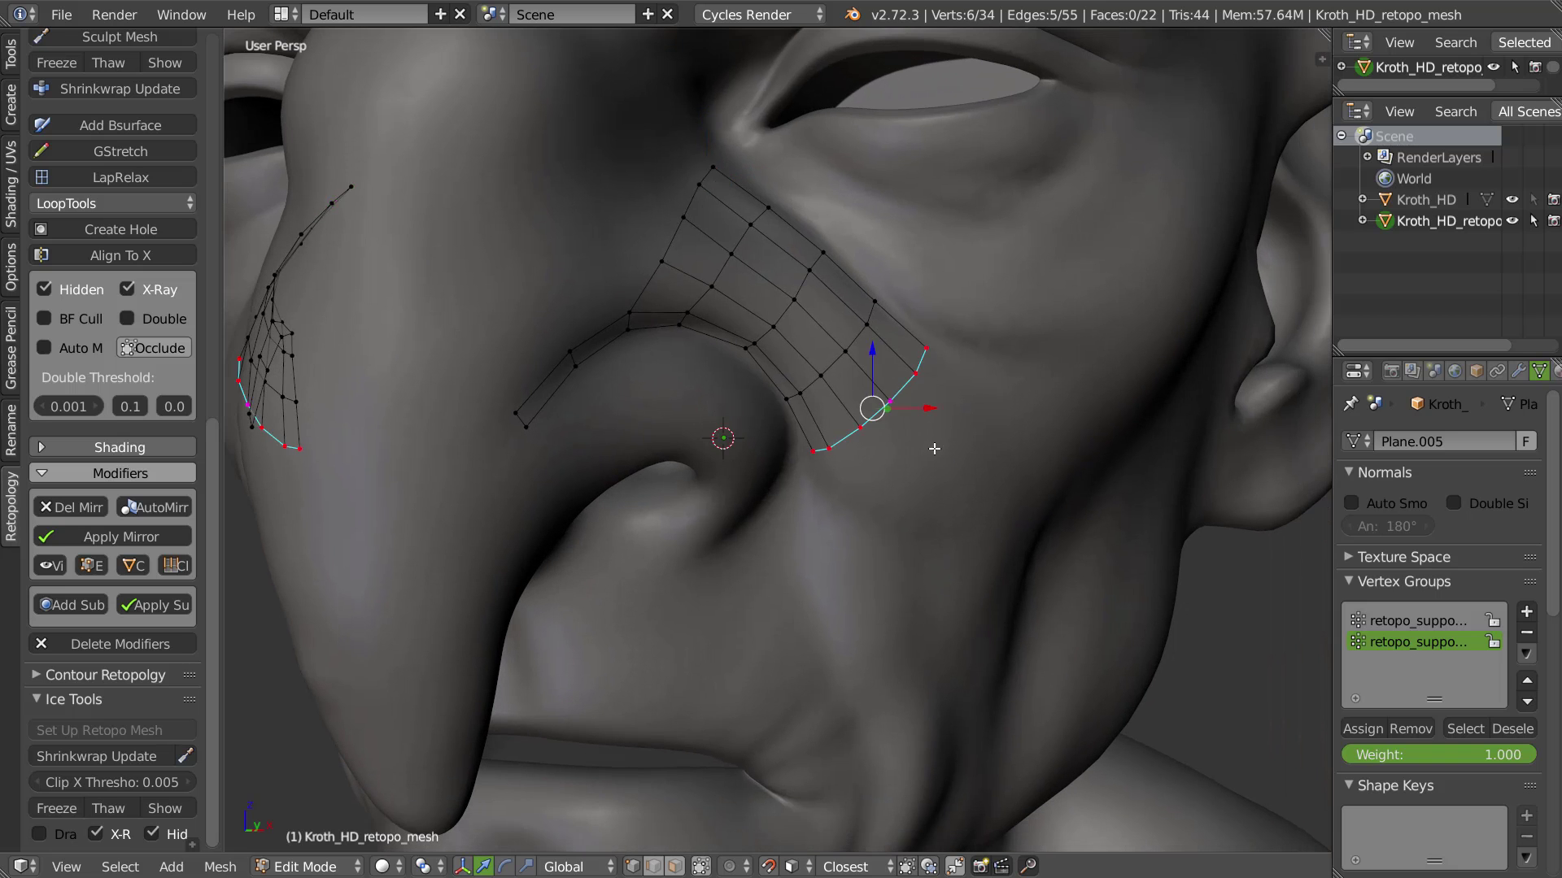
{"action": "middle_click_drag", "start_coordinate": [1071, 488], "coordinate": [993, 449]}
{"action": "scroll", "coordinate": [921, 442], "scroll_direction": "down", "scroll_amount": 1}
{"action": "middle_click_drag", "start_coordinate": [965, 503], "coordinate": [925, 476], "text": "shift"}
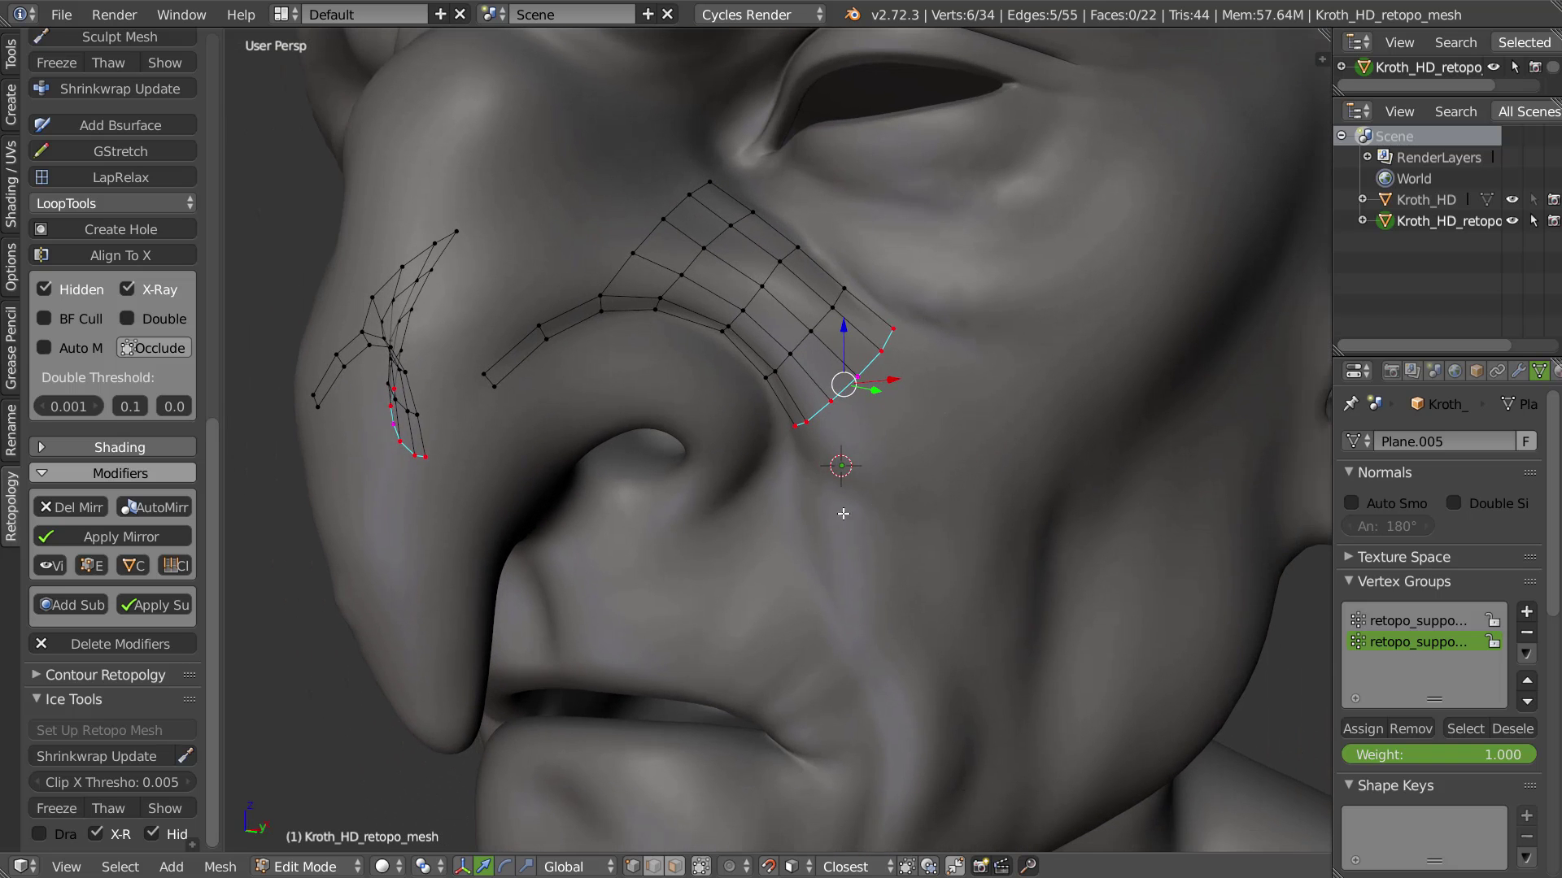
{"action": "key", "text": "d+e"}
{"action": "right_click", "coordinate": [1002, 446]}
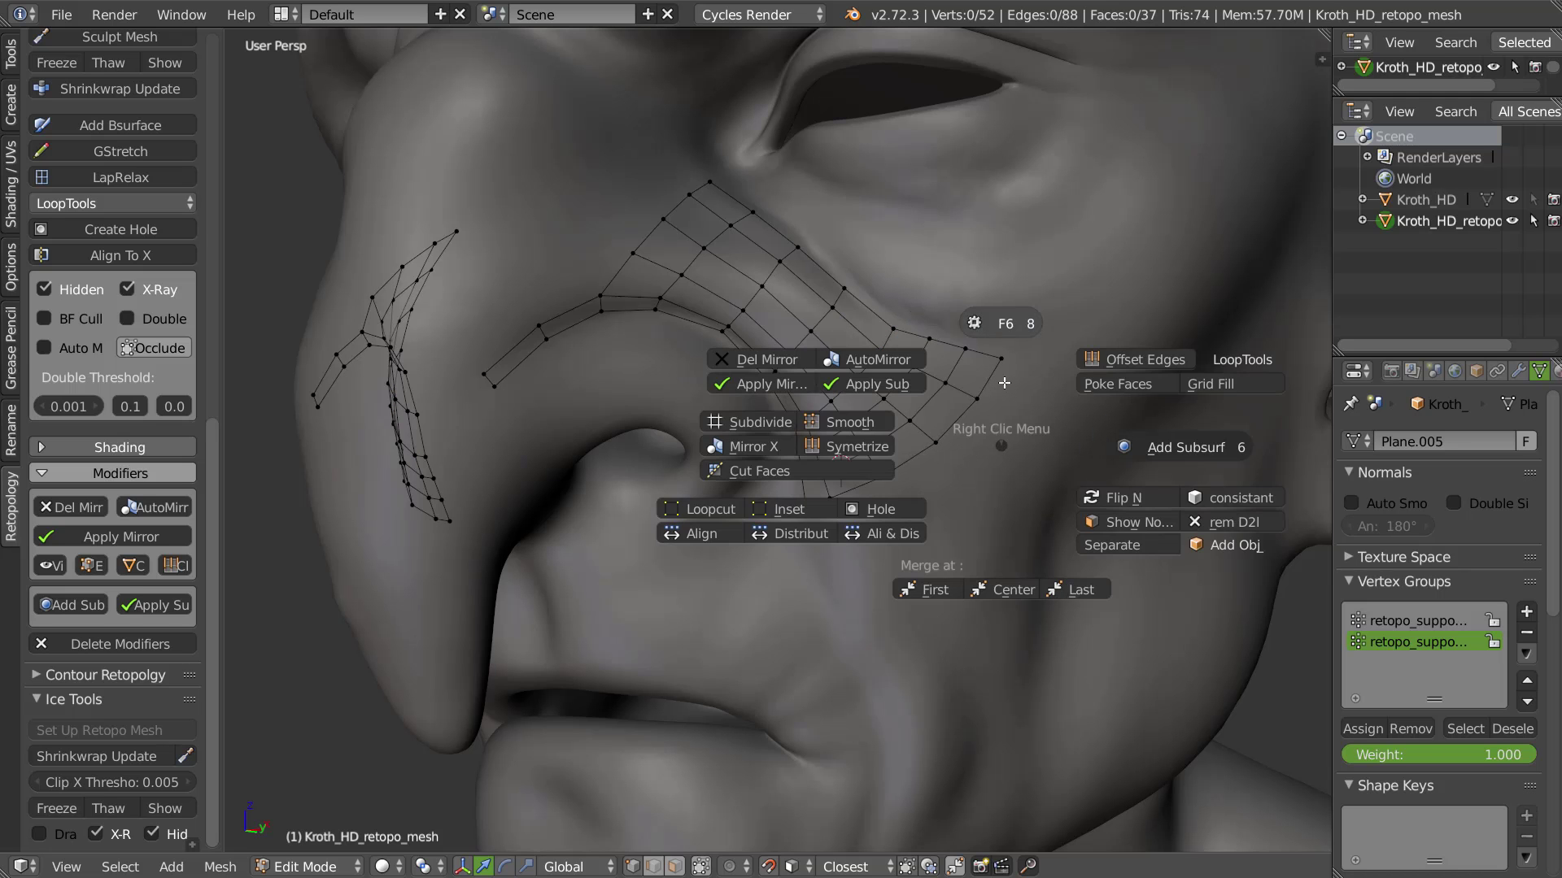
{"action": "left_click", "coordinate": [1004, 334]}
{"action": "left_click_drag", "start_coordinate": [1141, 373], "coordinate": [1124, 371]}
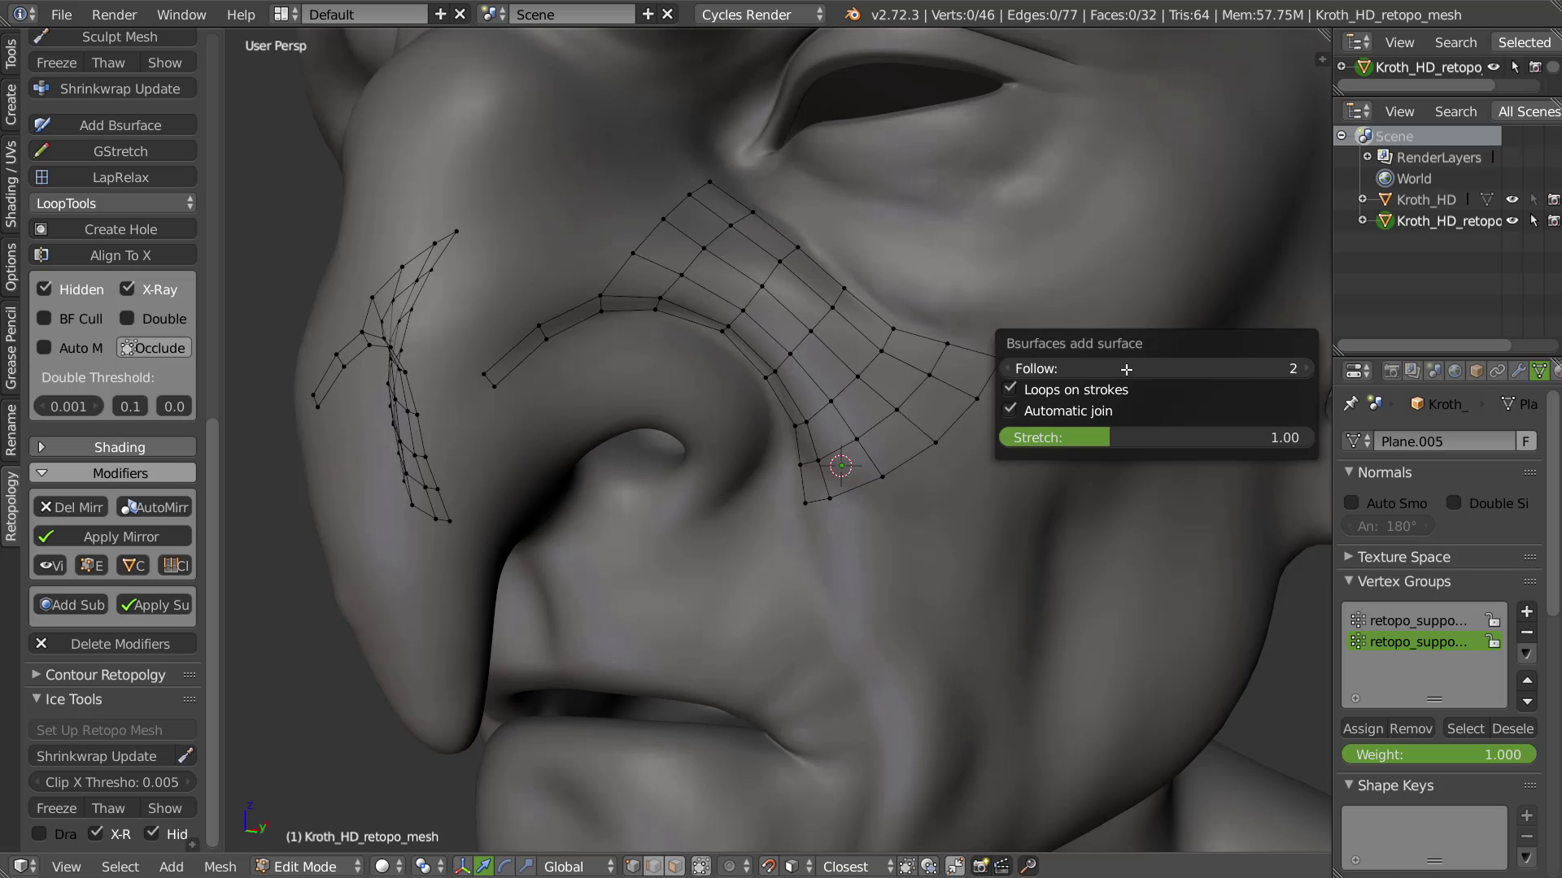
Reposition the outer vertices of the new cheek extension and the strip's upper-edge vertices to follow the facial folds
{"action": "right_click", "coordinate": [811, 505]}
{"action": "right_click_drag", "start_coordinate": [815, 516], "coordinate": [819, 513]}
{"action": "mouse_move", "coordinate": [889, 474]}
{"action": "right_mouse_down"}
{"action": "mouse_move", "coordinate": [875, 477]}
{"action": "mouse_move", "coordinate": [934, 444]}
{"action": "mouse_move", "coordinate": [902, 456]}
{"action": "right_mouse_up"}
{"action": "right_click_drag", "start_coordinate": [977, 398], "coordinate": [940, 423]}
{"action": "mouse_move", "coordinate": [1004, 359]}
{"action": "right_mouse_down"}
{"action": "mouse_move", "coordinate": [991, 370]}
{"action": "mouse_move", "coordinate": [1007, 339]}
{"action": "right_mouse_up"}
{"action": "right_click_drag", "start_coordinate": [896, 330], "coordinate": [908, 325]}
{"action": "middle_click_drag", "start_coordinate": [846, 278], "coordinate": [792, 226]}
{"action": "right_click_drag", "start_coordinate": [833, 238], "coordinate": [771, 145]}
{"action": "middle_click_drag", "start_coordinate": [850, 298], "coordinate": [880, 275]}
{"action": "right_click_drag", "start_coordinate": [880, 275], "coordinate": [888, 265]}
{"action": "right_click", "coordinate": [931, 318]}
Insert an edge loop close to the strip's upper edge and spread three cheek-end vertices outward
{"action": "key", "text": "ctrl+r"}
{"action": "left_click", "coordinate": [932, 317]}
{"action": "left_click", "coordinate": [983, 351]}
{"action": "right_click_drag", "start_coordinate": [932, 316], "coordinate": [939, 308]}
{"action": "right_click_drag", "start_coordinate": [1019, 344], "coordinate": [1038, 345]}
{"action": "right_click_drag", "start_coordinate": [960, 406], "coordinate": [1001, 390]}
{"action": "right_click_drag", "start_coordinate": [936, 431], "coordinate": [962, 420]}
{"action": "middle_click_drag", "start_coordinate": [834, 223], "coordinate": [861, 219]}
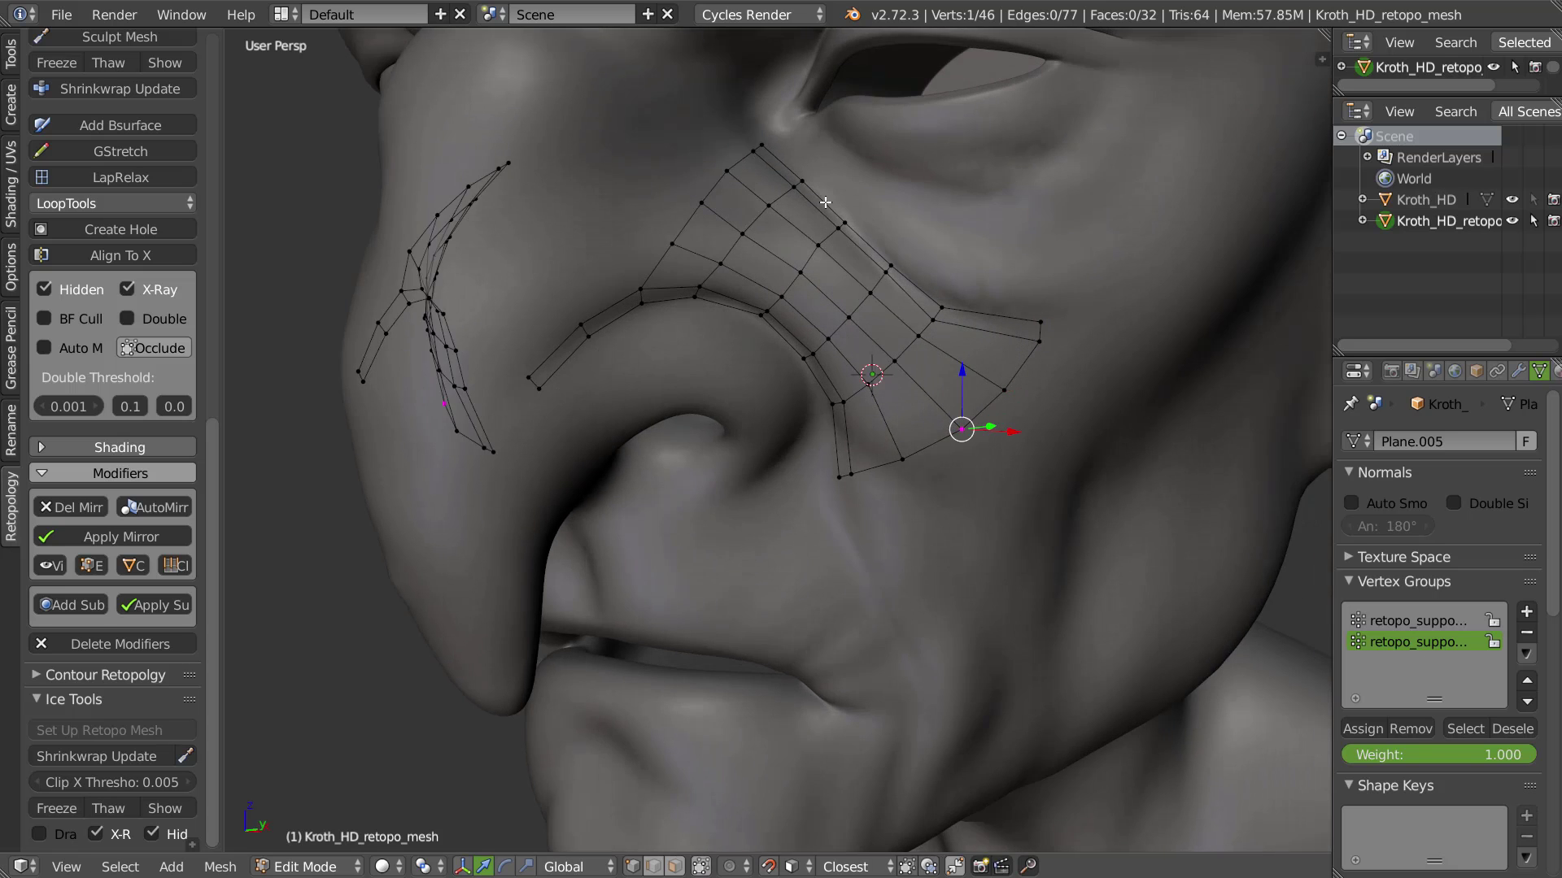
Extrude the narrow upper-border end edge around the inner eye corner to the middle of the upper eyelid
{"action": "middle_click_drag", "start_coordinate": [700, 161], "coordinate": [756, 283], "text": "shift"}
{"action": "scroll", "coordinate": [756, 283], "scroll_direction": "up", "scroll_amount": 2}
{"action": "mouse_move", "coordinate": [818, 239]}
{"action": "middle_mouse_down"}
{"action": "mouse_move", "coordinate": [773, 247]}
{"action": "mouse_move", "coordinate": [793, 246]}
{"action": "middle_mouse_up"}
{"action": "right_click", "coordinate": [878, 264]}
{"action": "right_click", "coordinate": [844, 274], "text": "shift"}
{"action": "left_click", "coordinate": [845, 215], "text": "ctrl"}
{"action": "left_click", "coordinate": [865, 154], "text": "ctrl"}
{"action": "middle_click_drag", "start_coordinate": [867, 172], "coordinate": [919, 201]}
{"action": "left_click", "coordinate": [939, 105], "text": "ctrl"}
{"action": "left_click", "coordinate": [909, 179], "text": "ctrl"}
{"action": "left_click", "coordinate": [959, 156], "text": "ctrl"}
{"action": "left_click", "coordinate": [1031, 141], "text": "ctrl"}
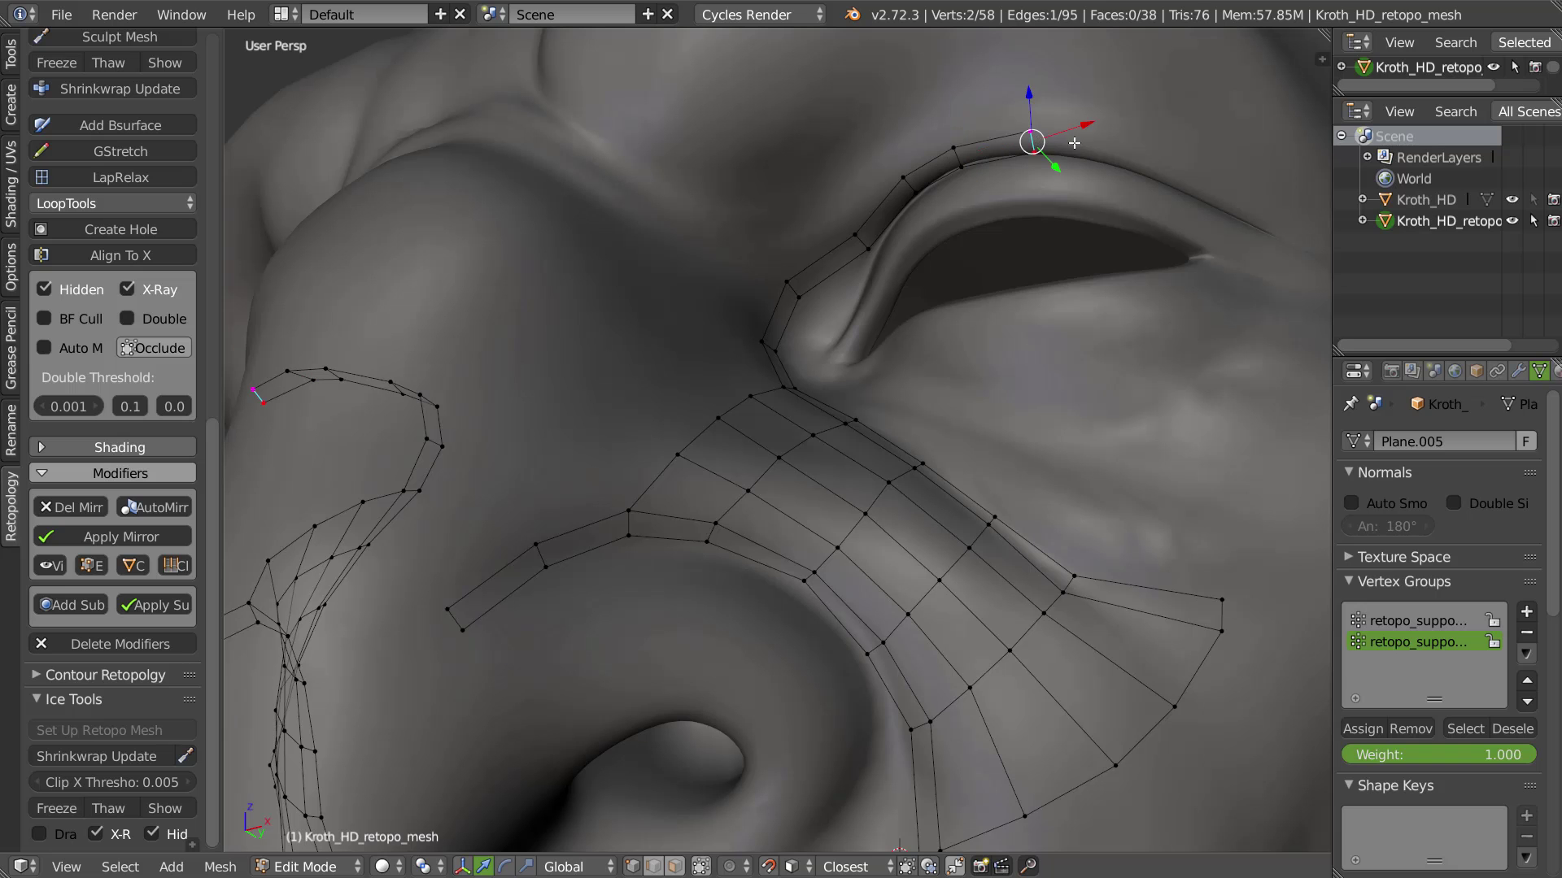
Continue extruding the narrow face strip along the upper eyelid to the eye's outer corner
{"action": "left_click", "coordinate": [1089, 146], "text": "ctrl"}
{"action": "left_click", "coordinate": [1151, 163], "text": "ctrl"}
{"action": "left_click", "coordinate": [1223, 198], "text": "ctrl"}
{"action": "left_click", "coordinate": [1279, 228], "text": "ctrl"}
{"action": "middle_click_drag", "start_coordinate": [1303, 228], "coordinate": [1025, 484]}
Move three inner vertices of the cheek extension to even out its faces
{"action": "right_click_drag", "start_coordinate": [996, 547], "coordinate": [1003, 547]}
{"action": "right_click_drag", "start_coordinate": [971, 568], "coordinate": [942, 617]}
{"action": "right_click_drag", "start_coordinate": [893, 639], "coordinate": [903, 652]}
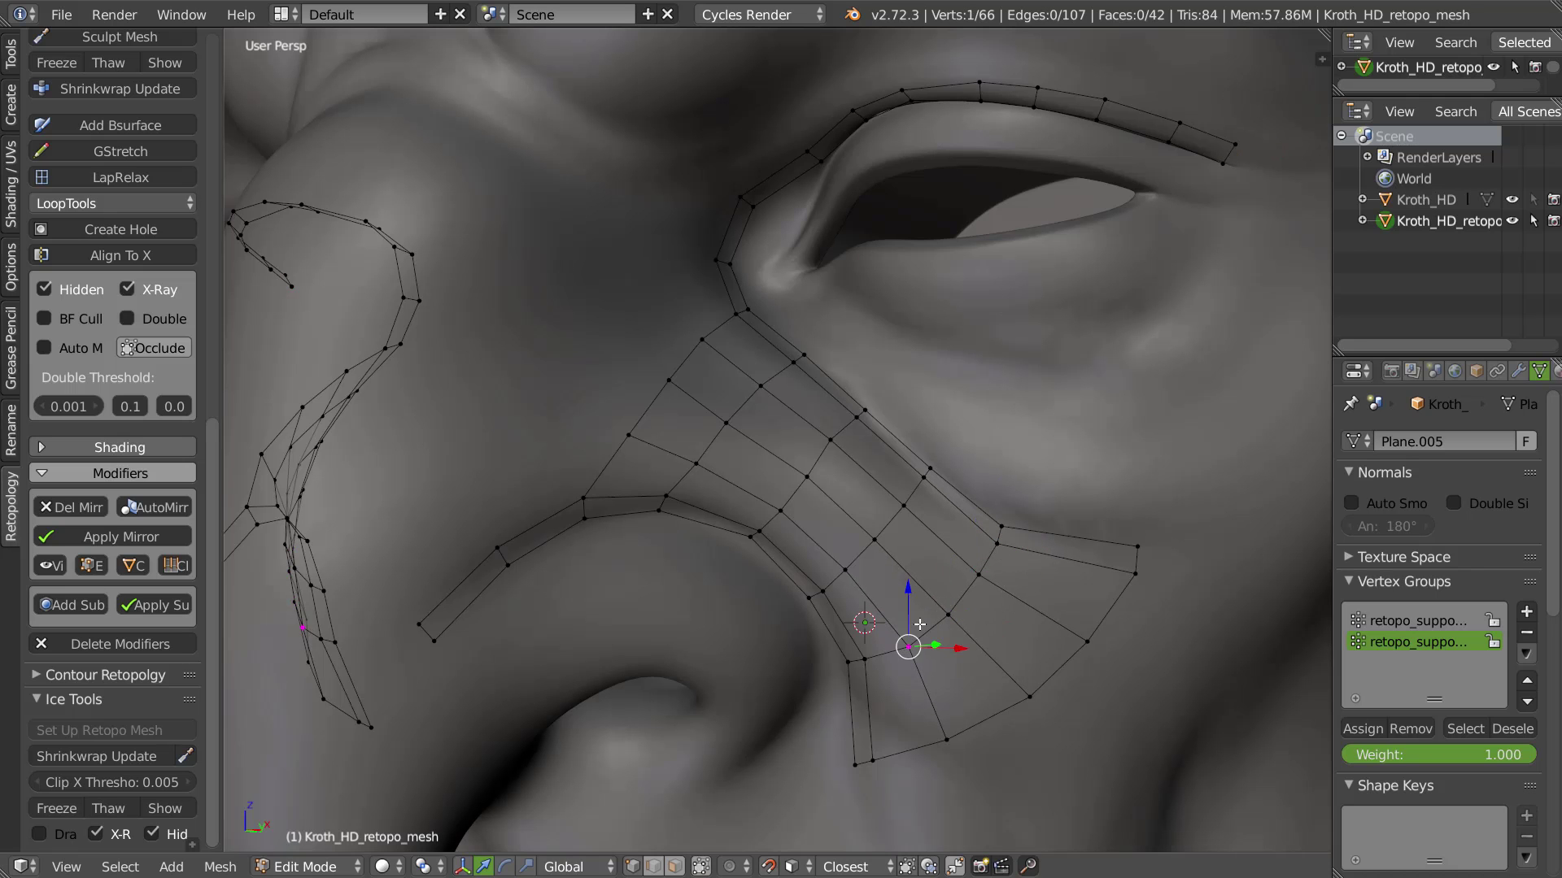
Select the three lower end edges beside the nostril and draw guide strokes down the cheek and under the jaw
{"action": "scroll", "coordinate": [1008, 491], "scroll_direction": "down", "scroll_amount": 2}
{"action": "middle_click_drag", "start_coordinate": [987, 530], "coordinate": [968, 523]}
{"action": "middle_click_drag", "start_coordinate": [968, 523], "coordinate": [909, 448], "text": "shift"}
{"action": "middle_click_drag", "start_coordinate": [1042, 369], "coordinate": [1026, 364]}
{"action": "middle_click_drag", "start_coordinate": [846, 606], "coordinate": [844, 434], "text": "shift"}
{"action": "middle_click_drag", "start_coordinate": [837, 434], "coordinate": [892, 271]}
{"action": "right_click", "coordinate": [762, 417]}
{"action": "right_click", "coordinate": [887, 361], "text": "alt"}
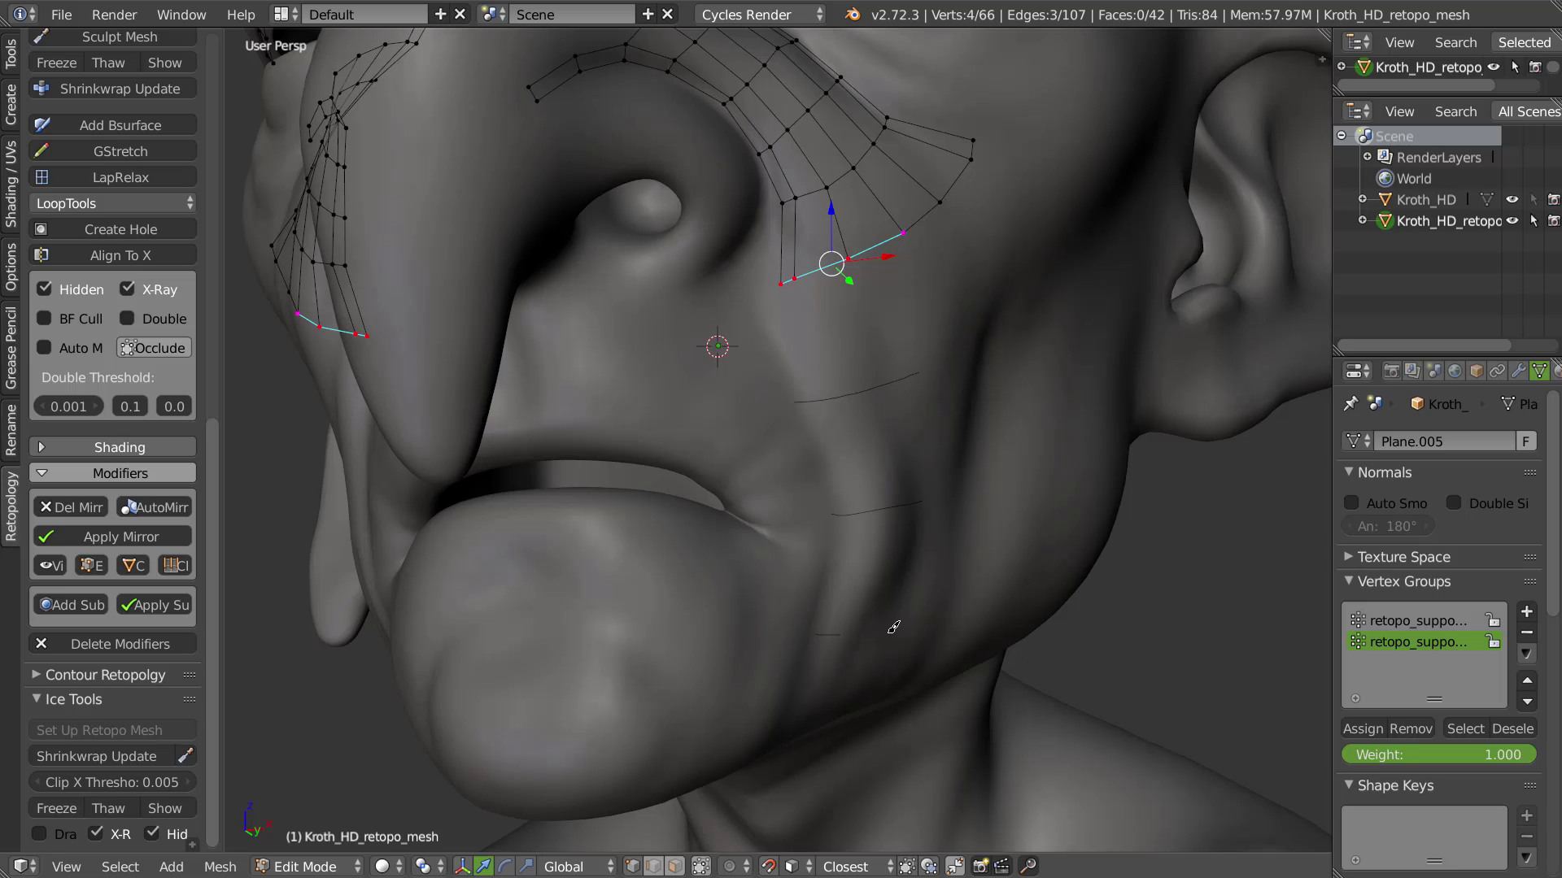
{"action": "middle_click_drag", "start_coordinate": [915, 624], "coordinate": [901, 556]}
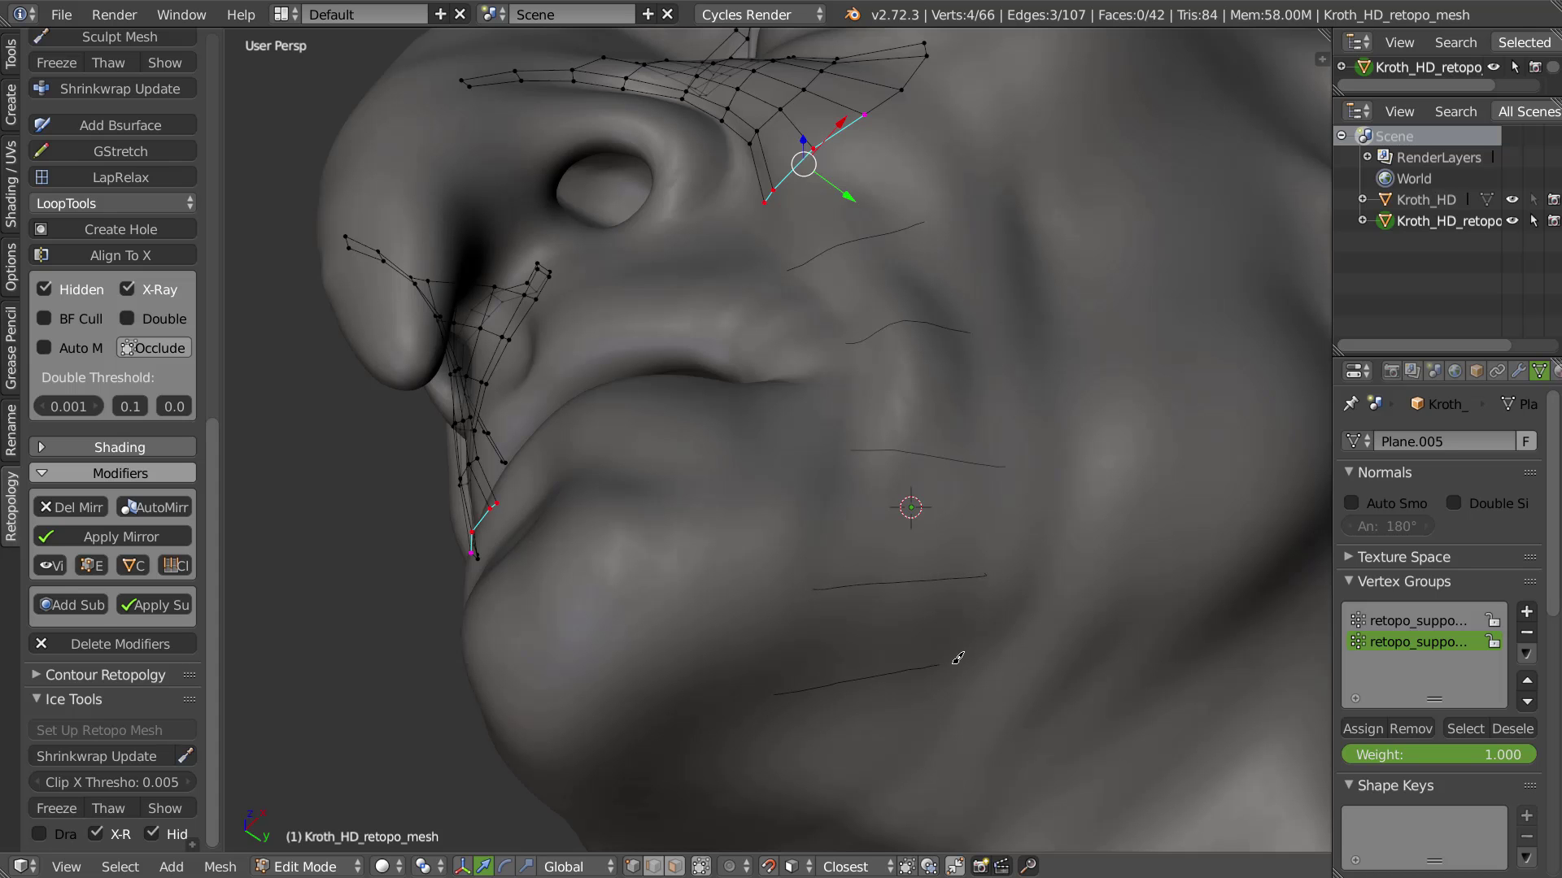
Generate a Bsurface from the cheek and jaw strokes and adjust its Follow count
{"action": "right_click", "coordinate": [958, 479], "text": "shift"}
{"action": "left_click", "coordinate": [951, 354]}
{"action": "middle_click_drag", "start_coordinate": [920, 410], "coordinate": [946, 464]}
{"action": "right_click", "coordinate": [938, 375], "text": "shift"}
{"action": "left_click", "coordinate": [939, 266]}
{"action": "left_click_drag", "start_coordinate": [1081, 294], "coordinate": [1070, 296]}
Move the new surface's end edge loop under the chin onto the mirror centre line
{"action": "middle_click_drag", "start_coordinate": [690, 442], "coordinate": [949, 329]}
{"action": "right_click", "coordinate": [997, 197], "text": "alt"}
{"action": "right_click", "coordinate": [909, 299], "text": "ctrl"}
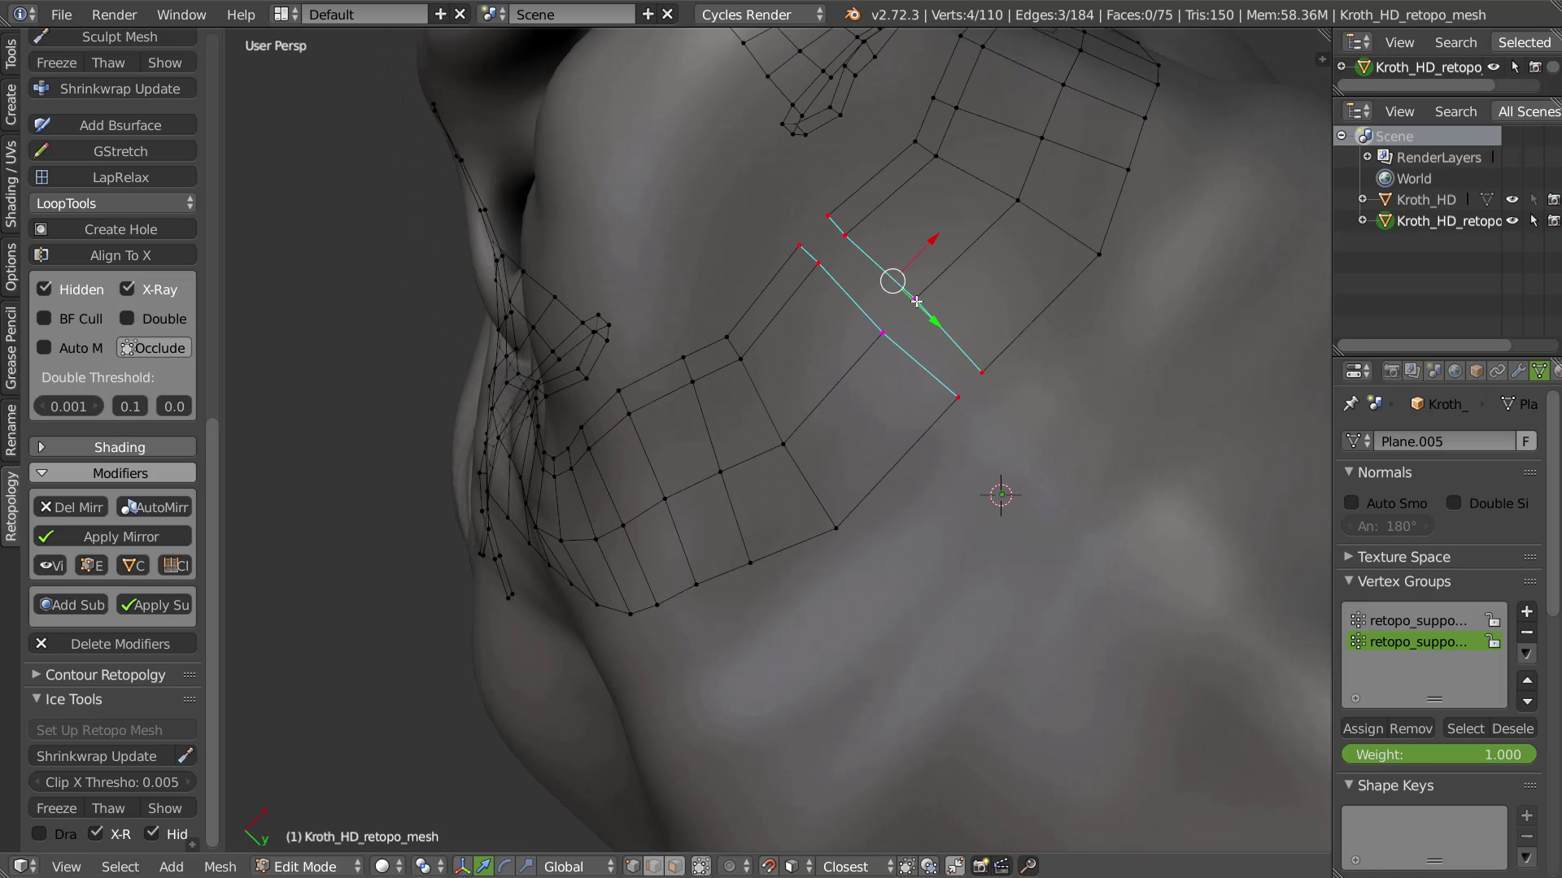
{"action": "key", "text": "g"}
{"action": "left_click", "coordinate": [866, 370]}
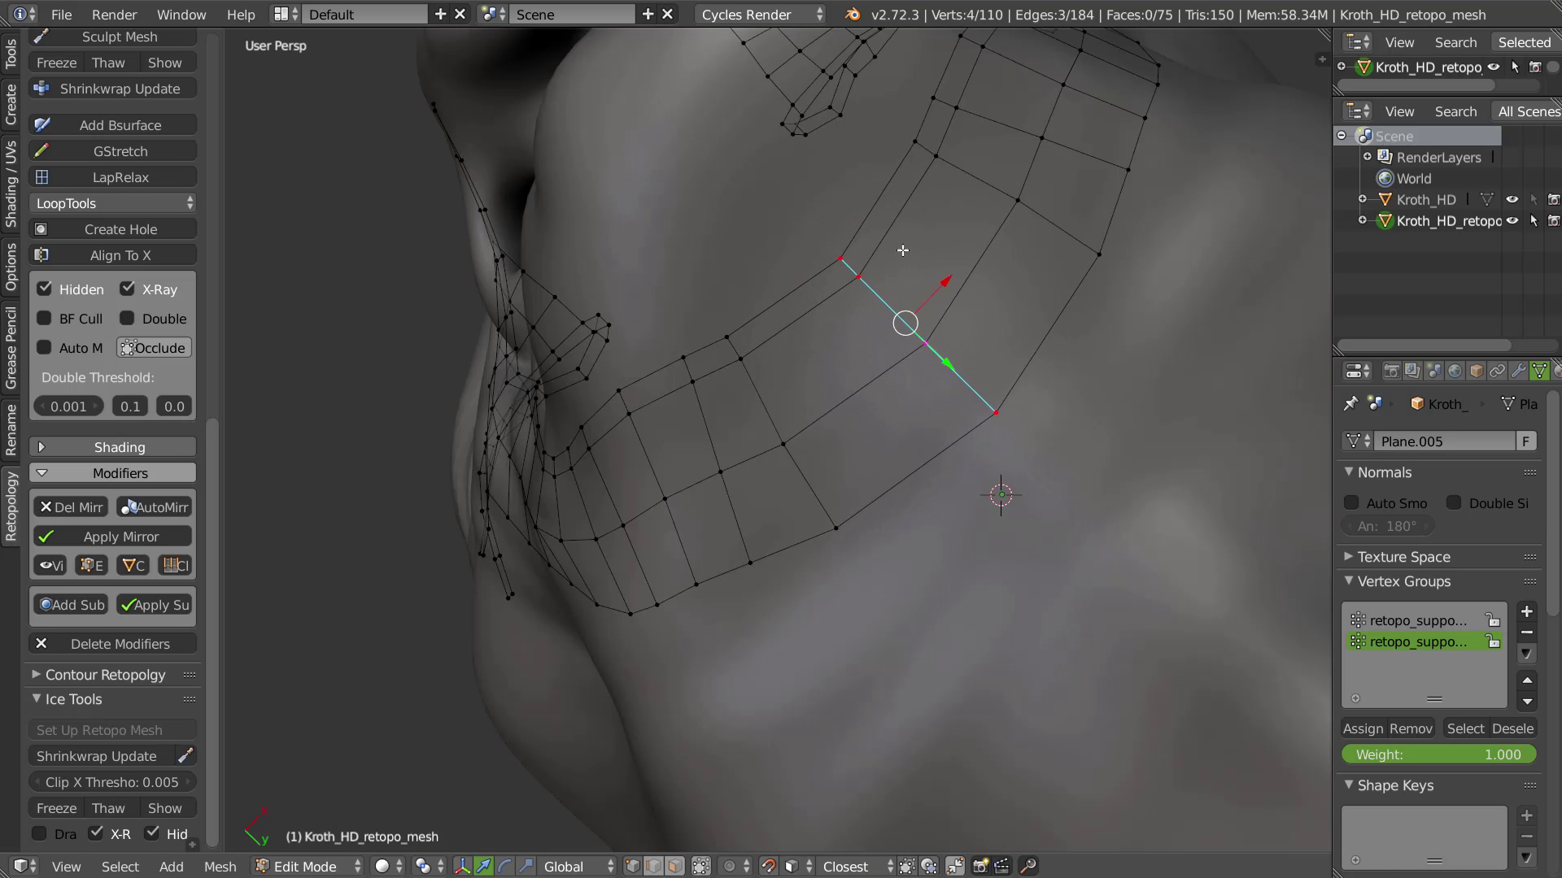
Insert an edge loop beside the centre line under the chin and shift it to even out the faces
{"action": "key", "text": "ctrl+r"}
{"action": "left_click", "coordinate": [893, 223]}
{"action": "right_click", "coordinate": [901, 237]}
{"action": "key", "text": "g"}
{"action": "left_click", "coordinate": [945, 270]}
{"action": "middle_click_drag", "start_coordinate": [946, 270], "coordinate": [911, 384]}
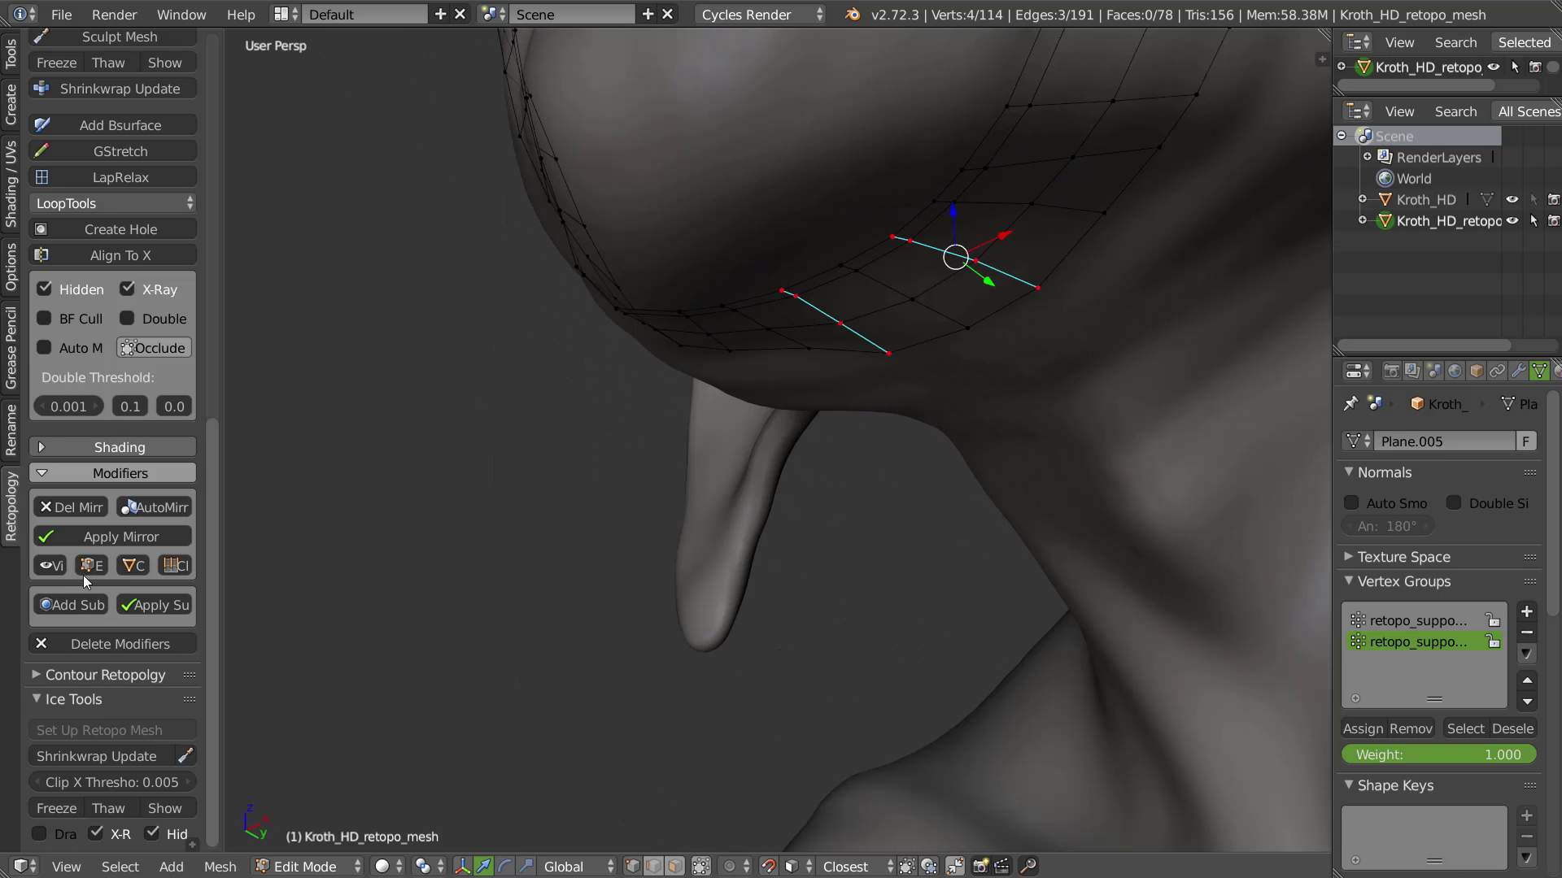
{"action": "scroll", "coordinate": [91, 208], "scroll_direction": "up", "scroll_amount": 15}
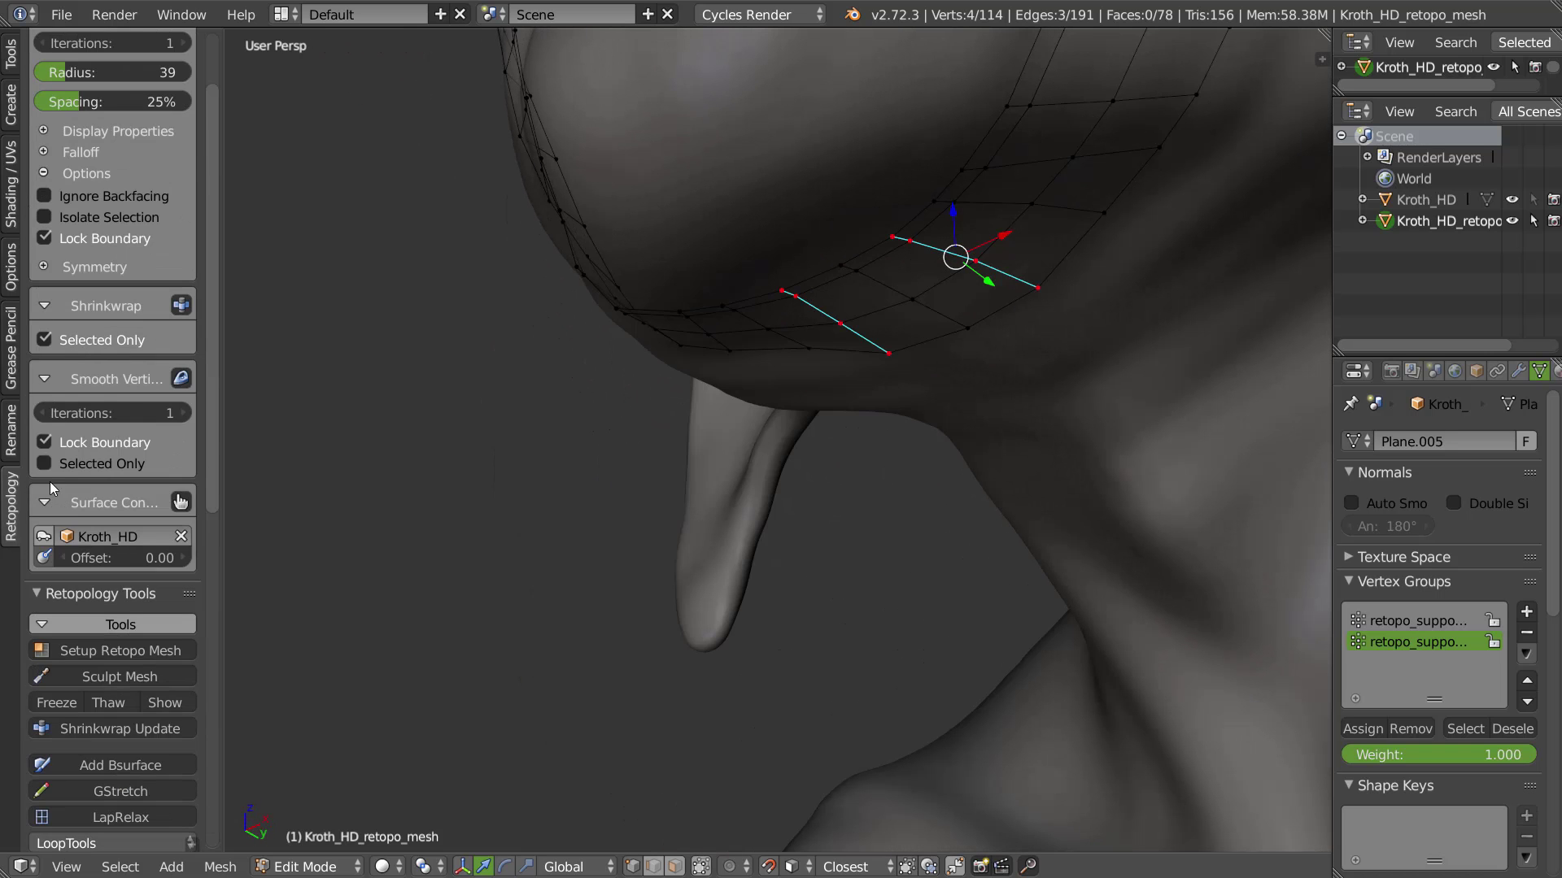
{"action": "middle_click_drag", "start_coordinate": [1077, 279], "coordinate": [908, 332]}
{"action": "key", "text": "g"}
{"action": "left_click", "coordinate": [962, 262]}
{"action": "right_click", "coordinate": [907, 334], "text": "alt"}
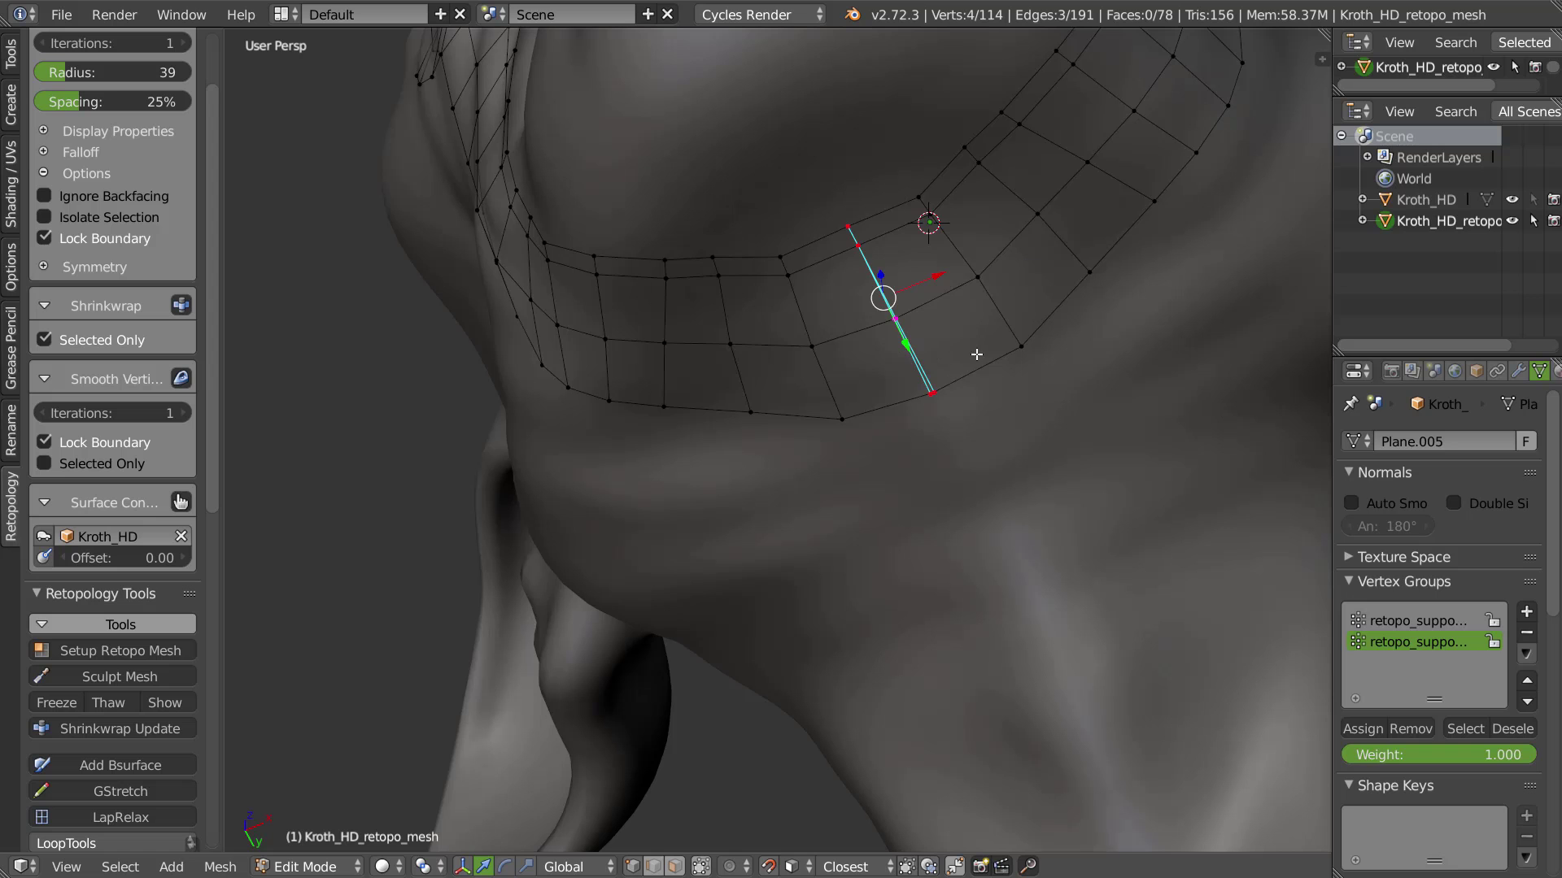
Nudge three vertices of the strip under the chin to straighten its edge flow
{"action": "mouse_move", "coordinate": [989, 363]}
{"action": "middle_mouse_down"}
{"action": "mouse_move", "coordinate": [969, 374]}
{"action": "mouse_move", "coordinate": [960, 356]}
{"action": "middle_mouse_up"}
{"action": "right_click", "coordinate": [976, 298]}
{"action": "key", "text": "g"}
{"action": "left_click", "coordinate": [963, 298]}
{"action": "right_click", "coordinate": [942, 203]}
{"action": "key", "text": "g"}
{"action": "left_click", "coordinate": [930, 202]}
{"action": "right_click", "coordinate": [951, 228]}
{"action": "key", "text": "g"}
{"action": "left_click", "coordinate": [944, 231]}
Move three vertices on the jaw strip's inner edge toward the mouth to widen the strip
{"action": "middle_click_drag", "start_coordinate": [880, 252], "coordinate": [904, 280]}
{"action": "right_click", "coordinate": [804, 546]}
{"action": "key", "text": "g"}
{"action": "left_click", "coordinate": [781, 535]}
{"action": "right_click", "coordinate": [842, 485]}
{"action": "key", "text": "g"}
{"action": "left_click", "coordinate": [817, 467]}
{"action": "right_click", "coordinate": [860, 426]}
{"action": "key", "text": "g"}
{"action": "left_click", "coordinate": [838, 419]}
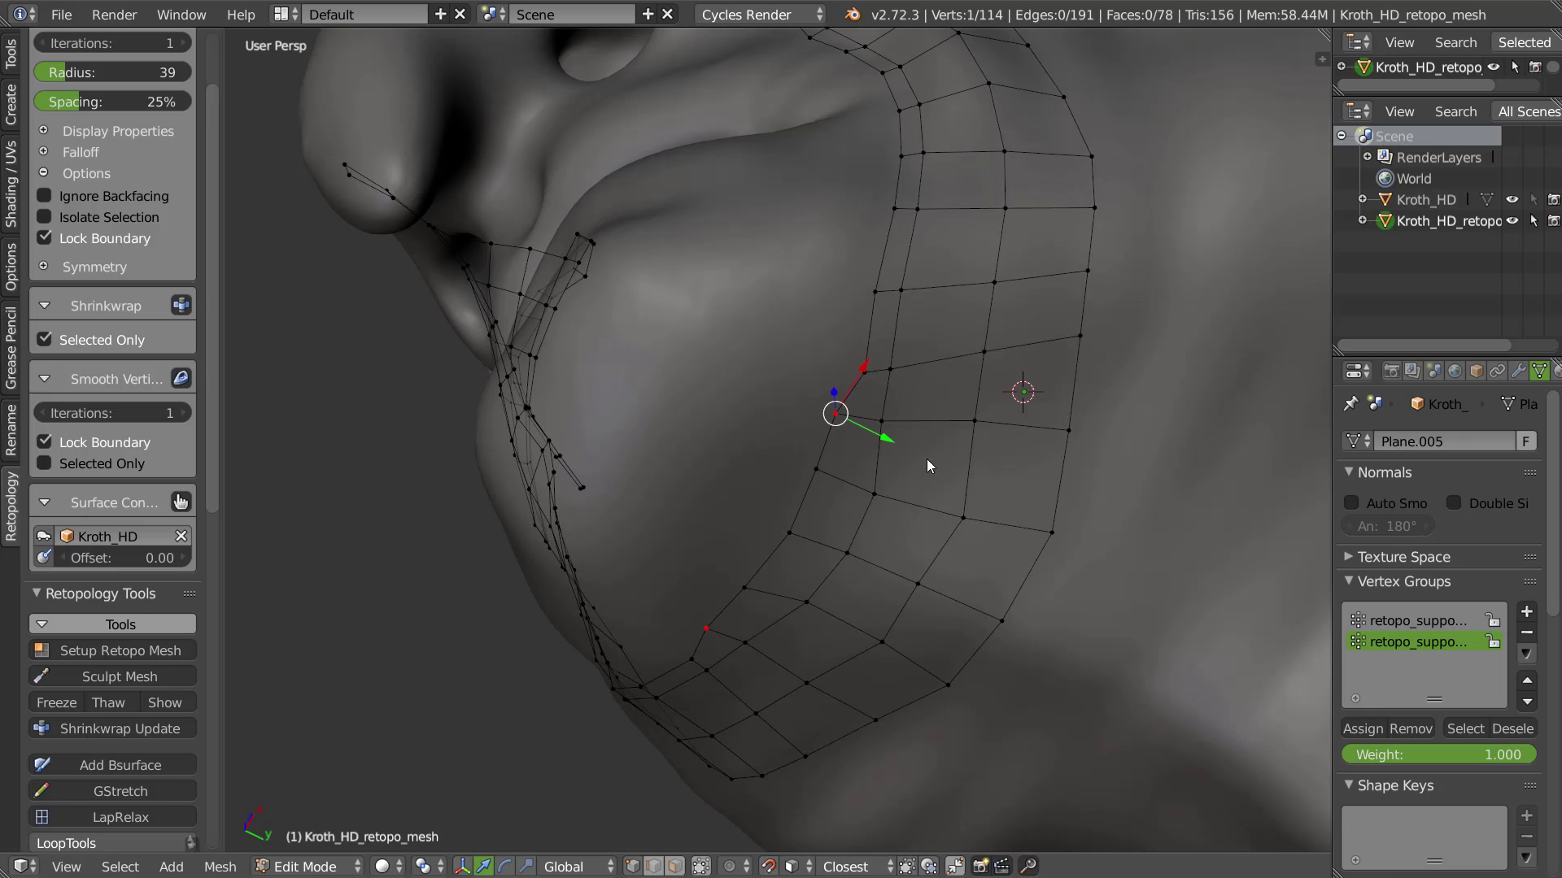
Smooth the interior vertices of the cheek and jaw strip beside its inner edge with the mesh brush
{"action": "key", "text": "b"}
{"action": "right_click_drag", "start_coordinate": [904, 422], "coordinate": [954, 417]}
{"action": "mouse_move", "coordinate": [886, 352]}
{"action": "left_mouse_down", "text": "shift"}
{"action": "mouse_move", "coordinate": [875, 375]}
{"action": "mouse_move", "coordinate": [915, 293]}
{"action": "left_mouse_up", "text": "shift"}
{"action": "key", "text": "Return"}
Disable Lock Boundary for the mesh brush and smooth the inner border of the cheek and jaw strip
{"action": "key", "text": "shift+v"}
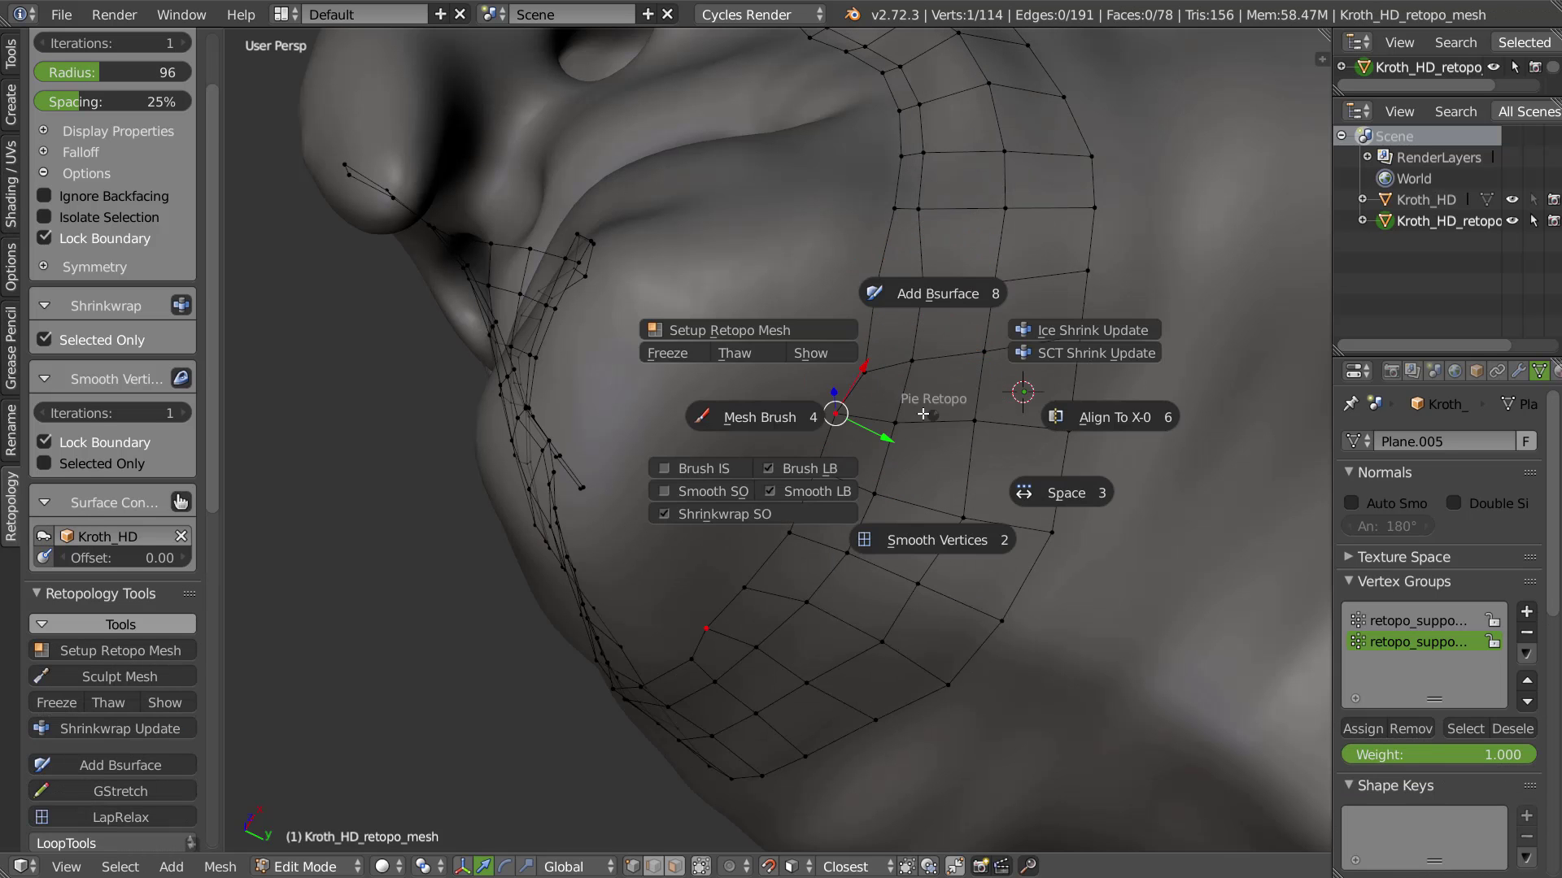
{"action": "left_click", "coordinate": [804, 469]}
{"action": "key", "text": "shift+v"}
{"action": "left_click", "coordinate": [710, 439]}
{"action": "mouse_move", "coordinate": [895, 227]}
{"action": "left_mouse_down", "text": "shift"}
{"action": "mouse_move", "coordinate": [912, 410]}
{"action": "mouse_move", "coordinate": [957, 243]}
{"action": "mouse_move", "coordinate": [935, 165]}
{"action": "mouse_move", "coordinate": [930, 267]}
{"action": "mouse_move", "coordinate": [895, 391]}
{"action": "left_mouse_up", "text": "shift"}
{"action": "right_click_drag", "start_coordinate": [895, 391], "coordinate": [838, 393]}
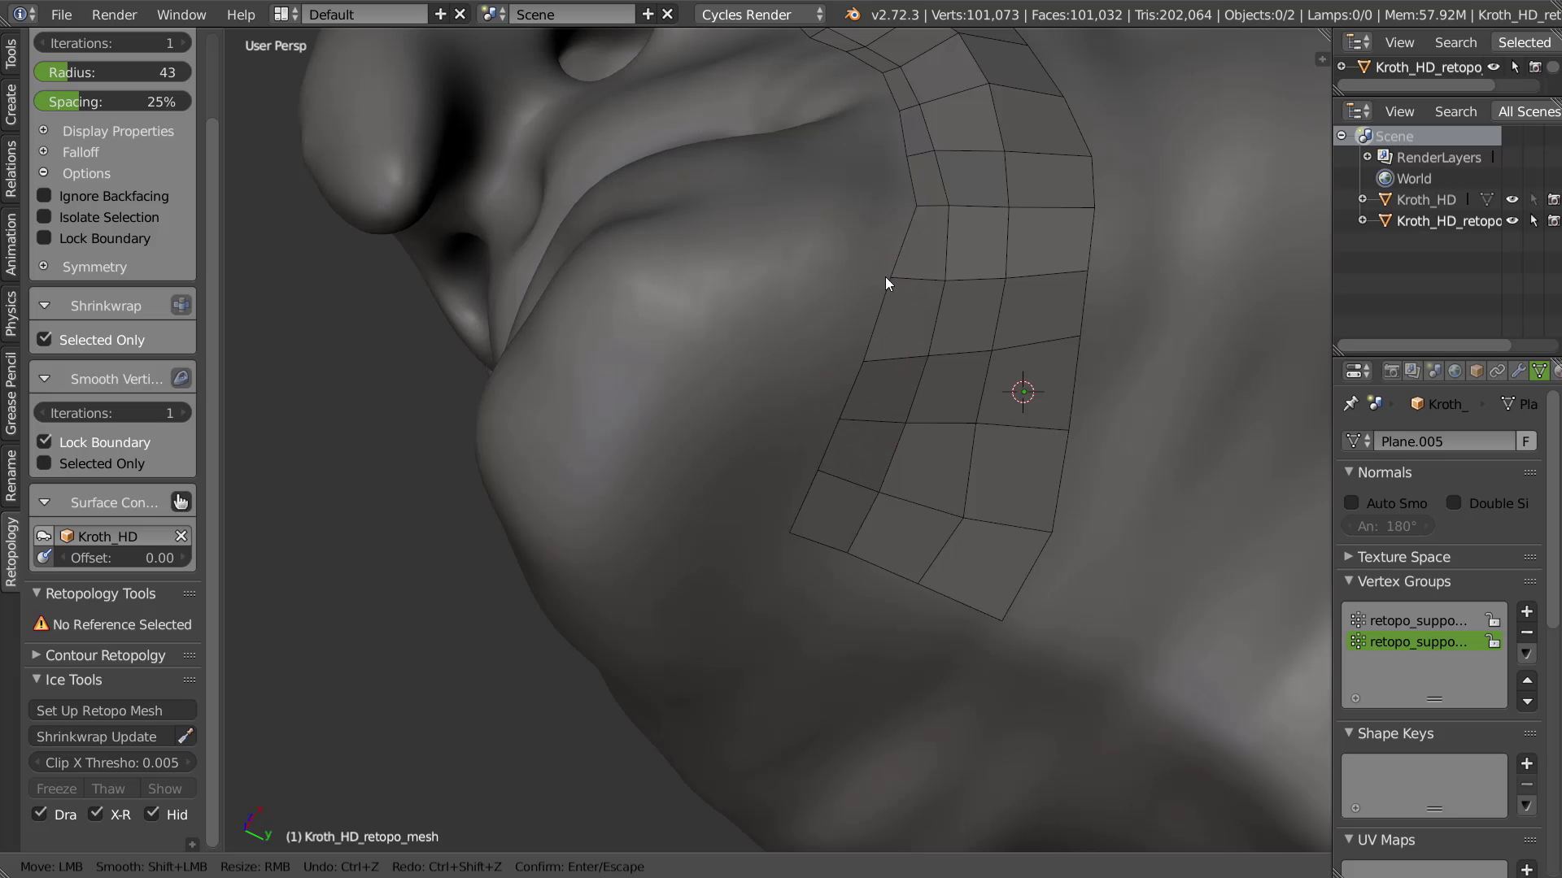
{"action": "mouse_move", "coordinate": [913, 200]}
{"action": "left_mouse_down"}
{"action": "mouse_move", "coordinate": [885, 203]}
{"action": "mouse_move", "coordinate": [907, 208]}
{"action": "left_mouse_up"}
{"action": "mouse_move", "coordinate": [888, 165]}
{"action": "middle_mouse_down"}
{"action": "mouse_move", "coordinate": [870, 275]}
{"action": "mouse_move", "coordinate": [921, 246]}
{"action": "middle_mouse_up"}
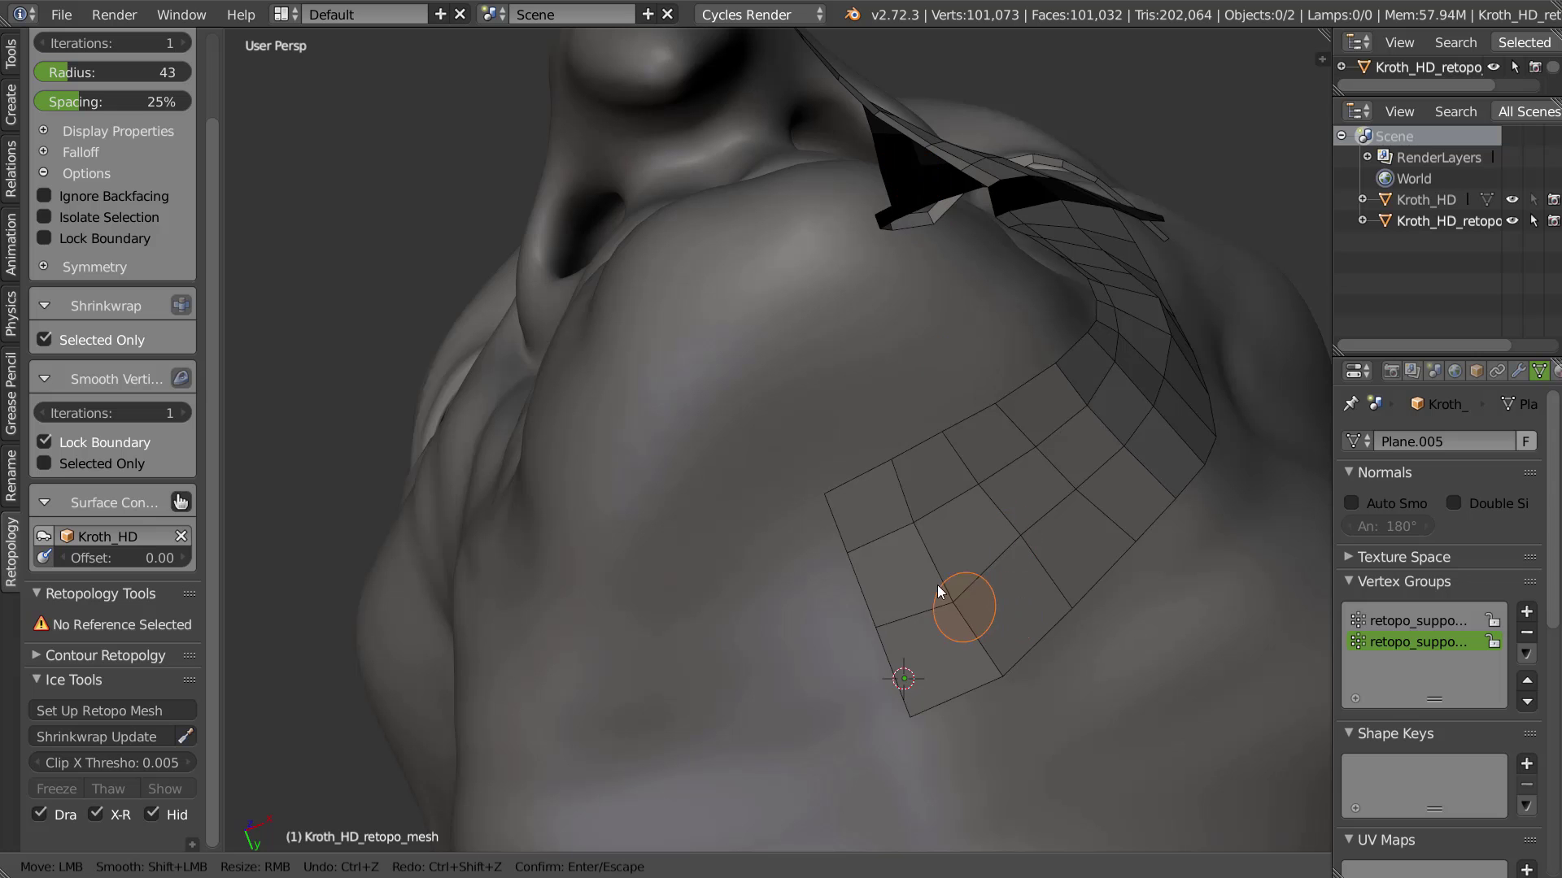
{"action": "mouse_move", "coordinate": [959, 578]}
{"action": "middle_mouse_down"}
{"action": "mouse_move", "coordinate": [988, 604]}
{"action": "mouse_move", "coordinate": [1024, 514]}
{"action": "mouse_move", "coordinate": [994, 401]}
{"action": "mouse_move", "coordinate": [1051, 402]}
{"action": "middle_mouse_up"}
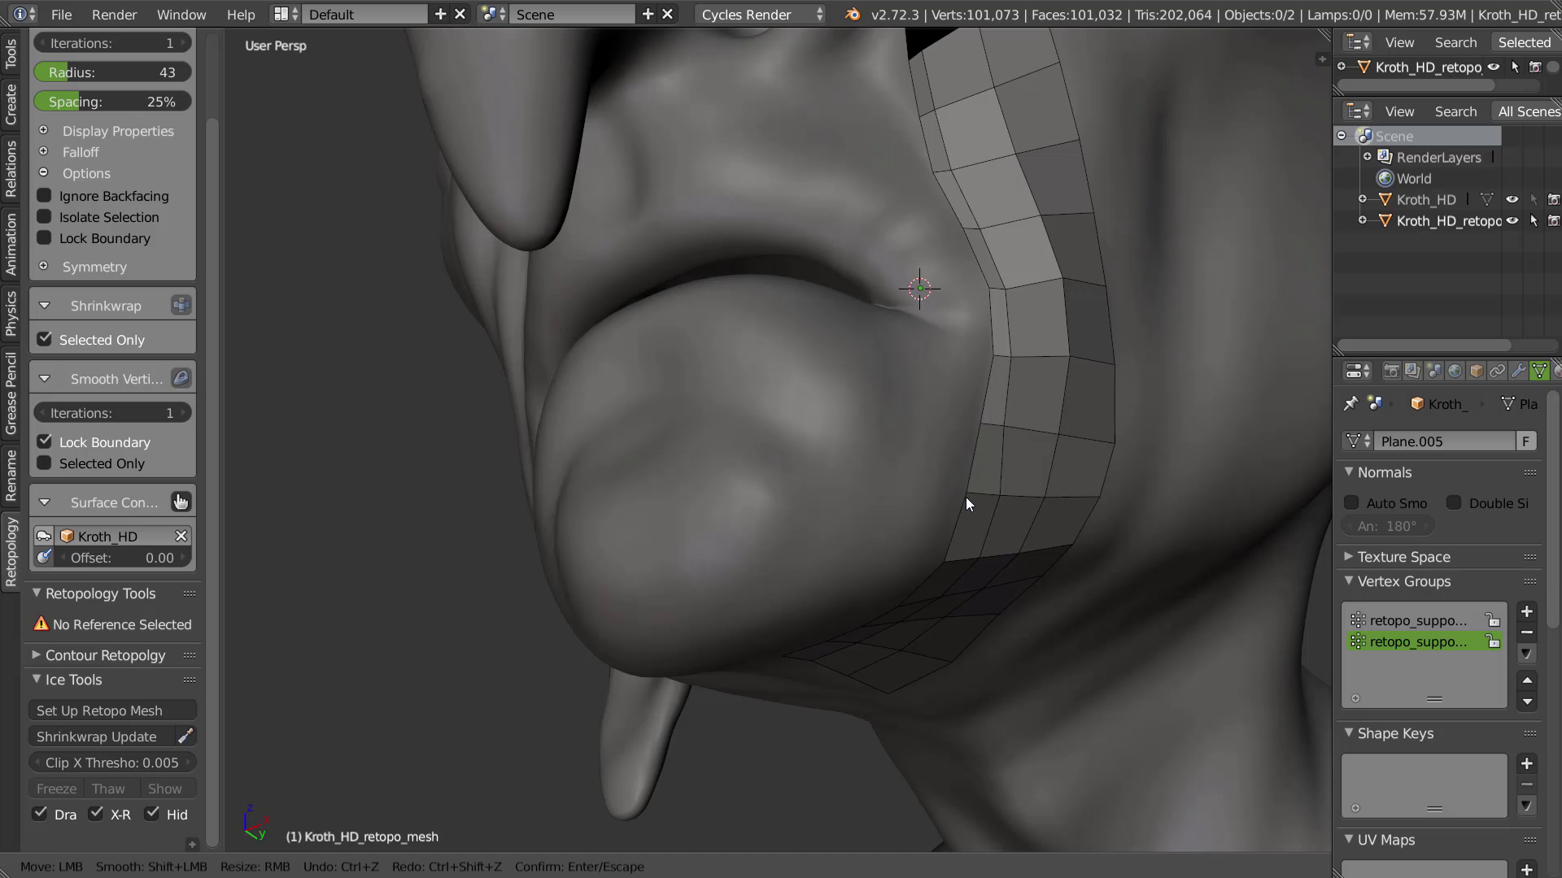
{"action": "middle_click_drag", "start_coordinate": [951, 560], "coordinate": [955, 553]}
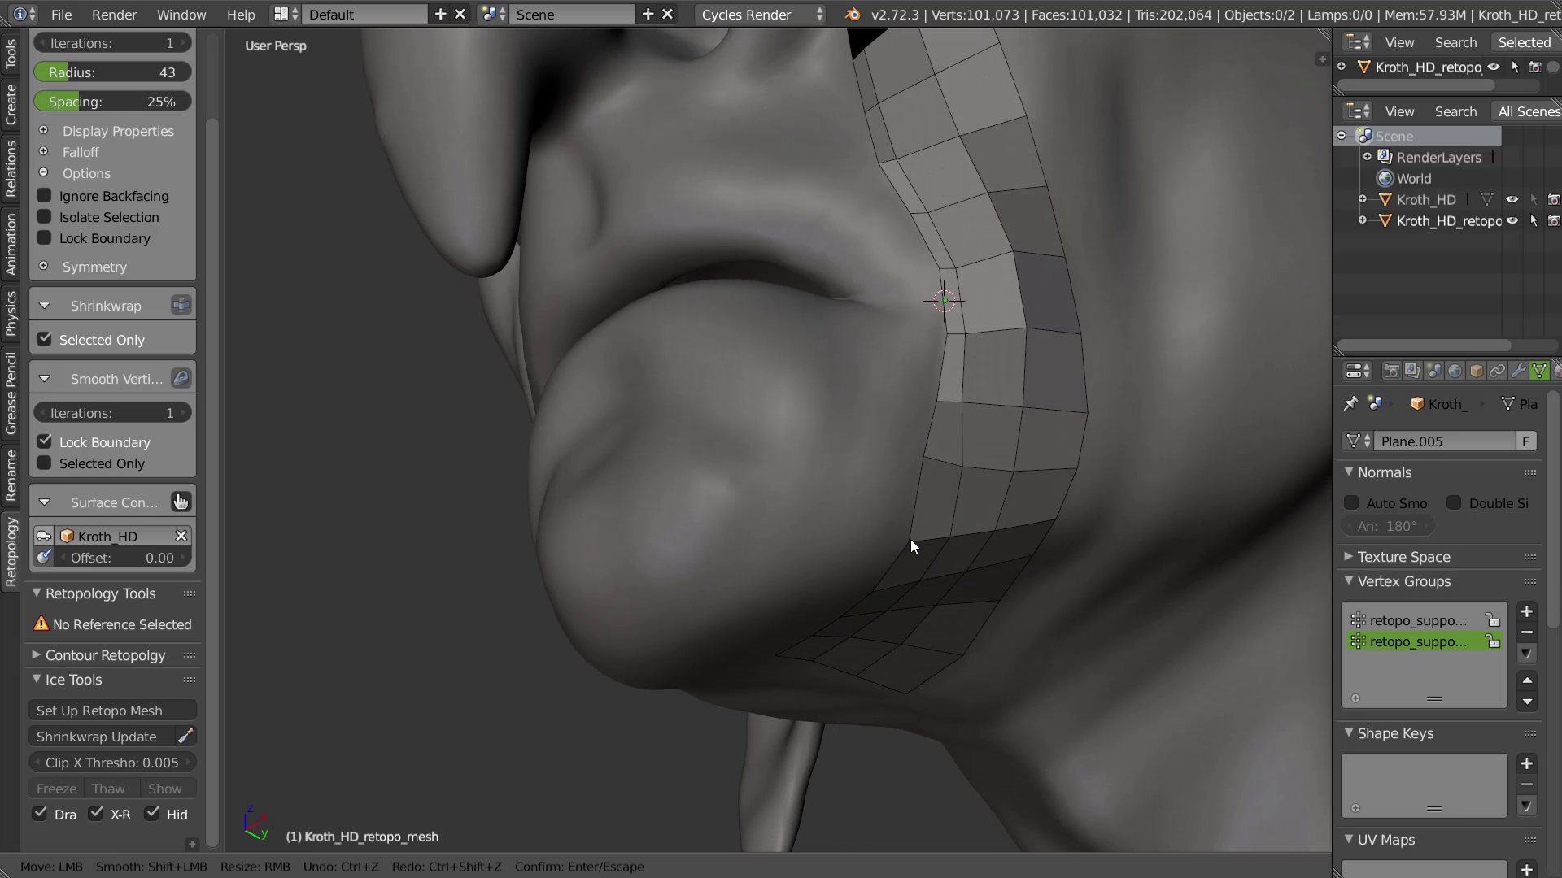
{"action": "mouse_move", "coordinate": [954, 461]}
{"action": "middle_mouse_down"}
{"action": "mouse_move", "coordinate": [938, 451]}
{"action": "mouse_move", "coordinate": [1009, 402]}
{"action": "mouse_move", "coordinate": [1041, 410]}
{"action": "mouse_move", "coordinate": [1021, 421]}
{"action": "middle_mouse_up"}
{"action": "key", "text": "Return"}
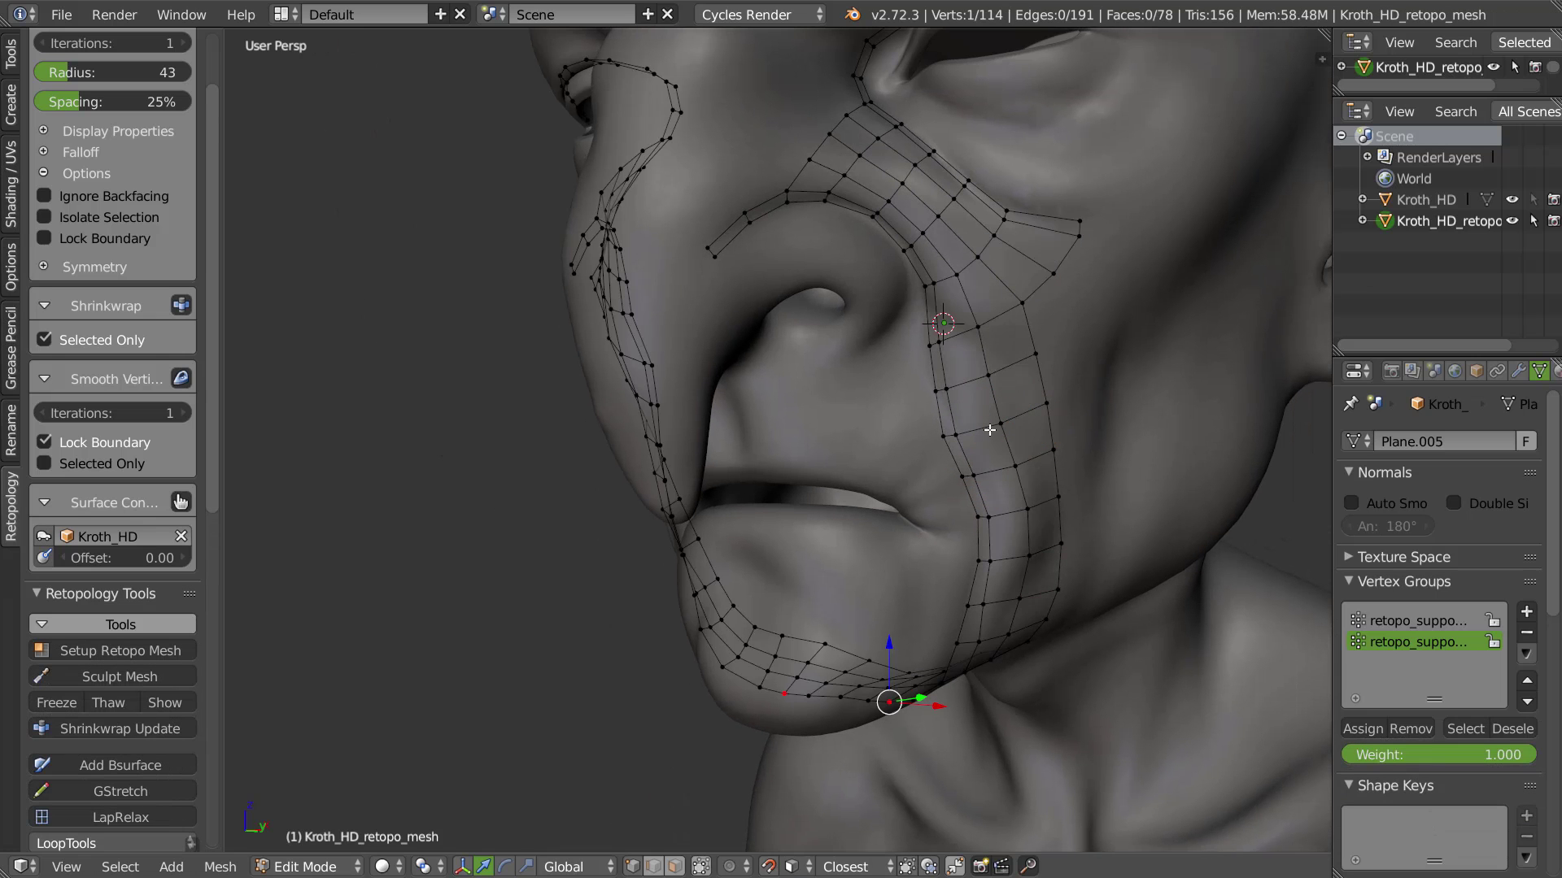
Make the normals consistent across the whole retopo mesh and check its shading in Object Mode
{"action": "key", "text": "a"}
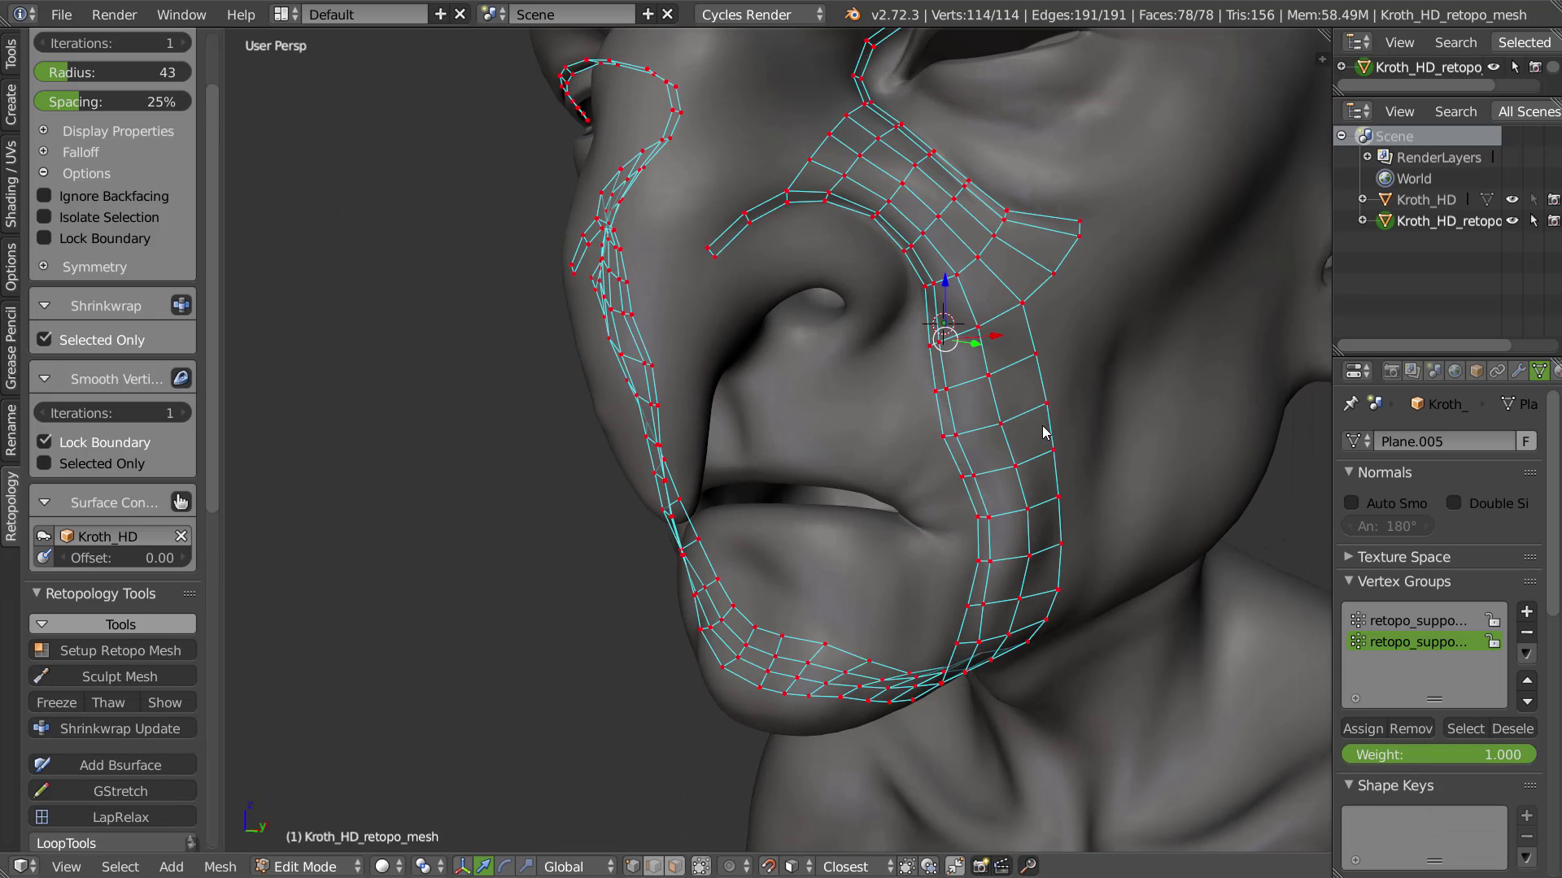
{"action": "key", "text": "w"}
{"action": "left_click", "coordinate": [1269, 477]}
{"action": "key", "text": "Tab"}
{"action": "mouse_move", "coordinate": [976, 325]}
{"action": "middle_mouse_down"}
{"action": "mouse_move", "coordinate": [1043, 315]}
{"action": "mouse_move", "coordinate": [1009, 319]}
{"action": "middle_mouse_up"}
{"action": "key", "text": "z"}
{"action": "left_click", "coordinate": [866, 403]}
{"action": "mouse_move", "coordinate": [866, 403]}
{"action": "middle_mouse_down"}
{"action": "mouse_move", "coordinate": [916, 389]}
{"action": "mouse_move", "coordinate": [921, 363]}
{"action": "mouse_move", "coordinate": [1039, 418]}
{"action": "mouse_move", "coordinate": [1036, 405]}
{"action": "middle_mouse_up"}
{"action": "key", "text": "Tab"}
{"action": "mouse_move", "coordinate": [914, 397]}
{"action": "middle_mouse_down"}
{"action": "mouse_move", "coordinate": [883, 373]}
{"action": "mouse_move", "coordinate": [917, 398]}
{"action": "mouse_move", "coordinate": [885, 388]}
{"action": "mouse_move", "coordinate": [827, 484]}
{"action": "middle_mouse_up"}
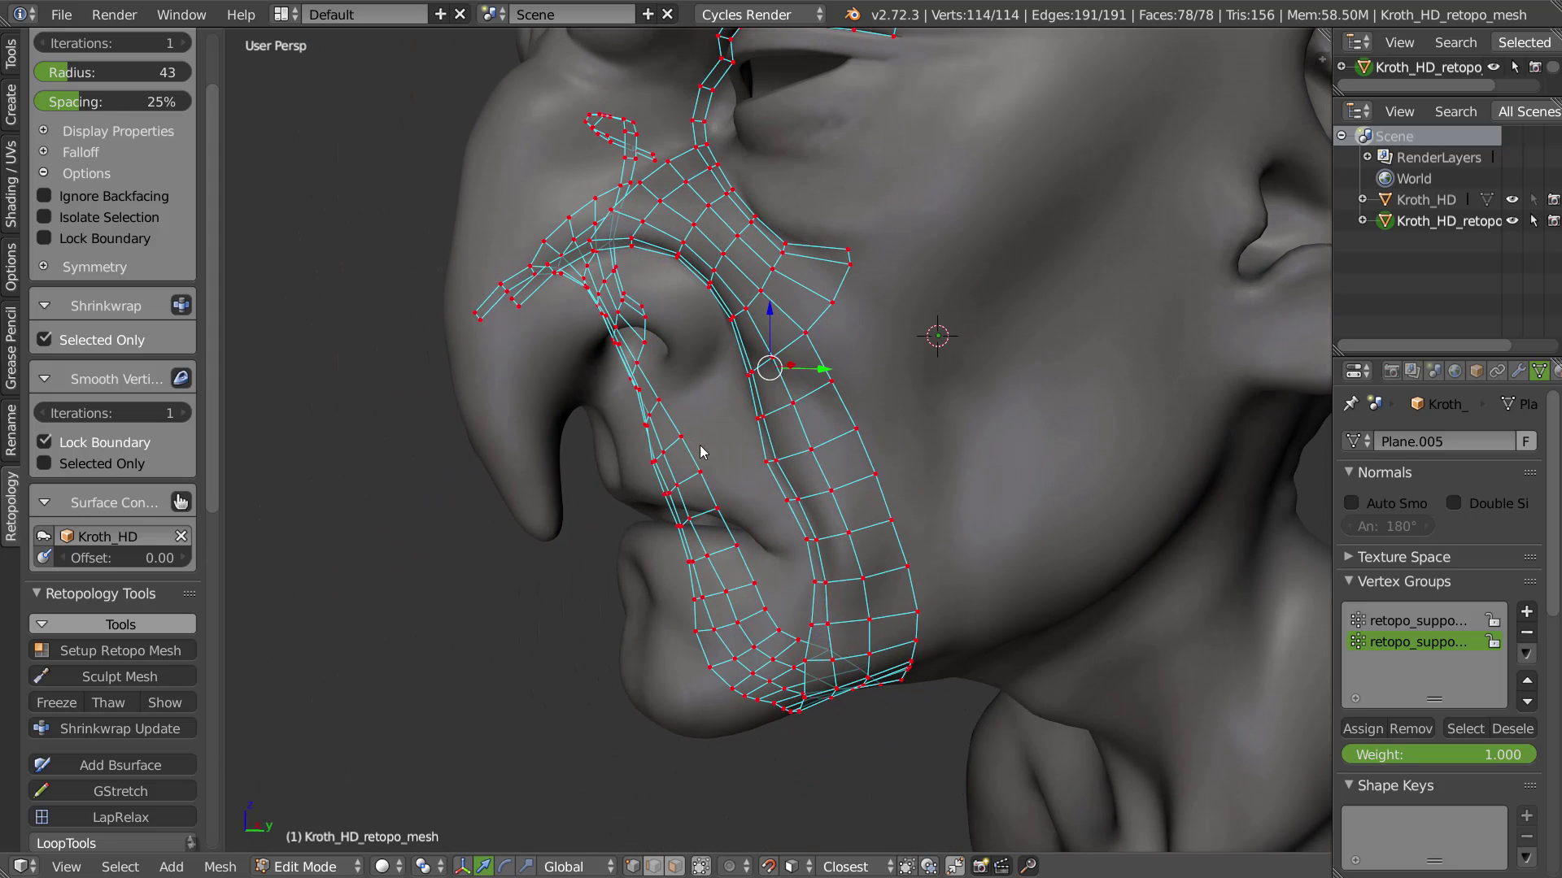
Add a Bsurface from the upper eyelid strip's outer edge toward the brow, reduced to a single row of faces
{"action": "mouse_move", "coordinate": [696, 454]}
{"action": "middle_mouse_down"}
{"action": "mouse_move", "coordinate": [816, 461]}
{"action": "mouse_move", "coordinate": [697, 394]}
{"action": "mouse_move", "coordinate": [799, 366]}
{"action": "mouse_move", "coordinate": [810, 460]}
{"action": "mouse_move", "coordinate": [743, 415]}
{"action": "mouse_move", "coordinate": [958, 338]}
{"action": "mouse_move", "coordinate": [899, 385]}
{"action": "middle_mouse_up"}
{"action": "scroll", "coordinate": [903, 374], "scroll_direction": "up", "scroll_amount": 2}
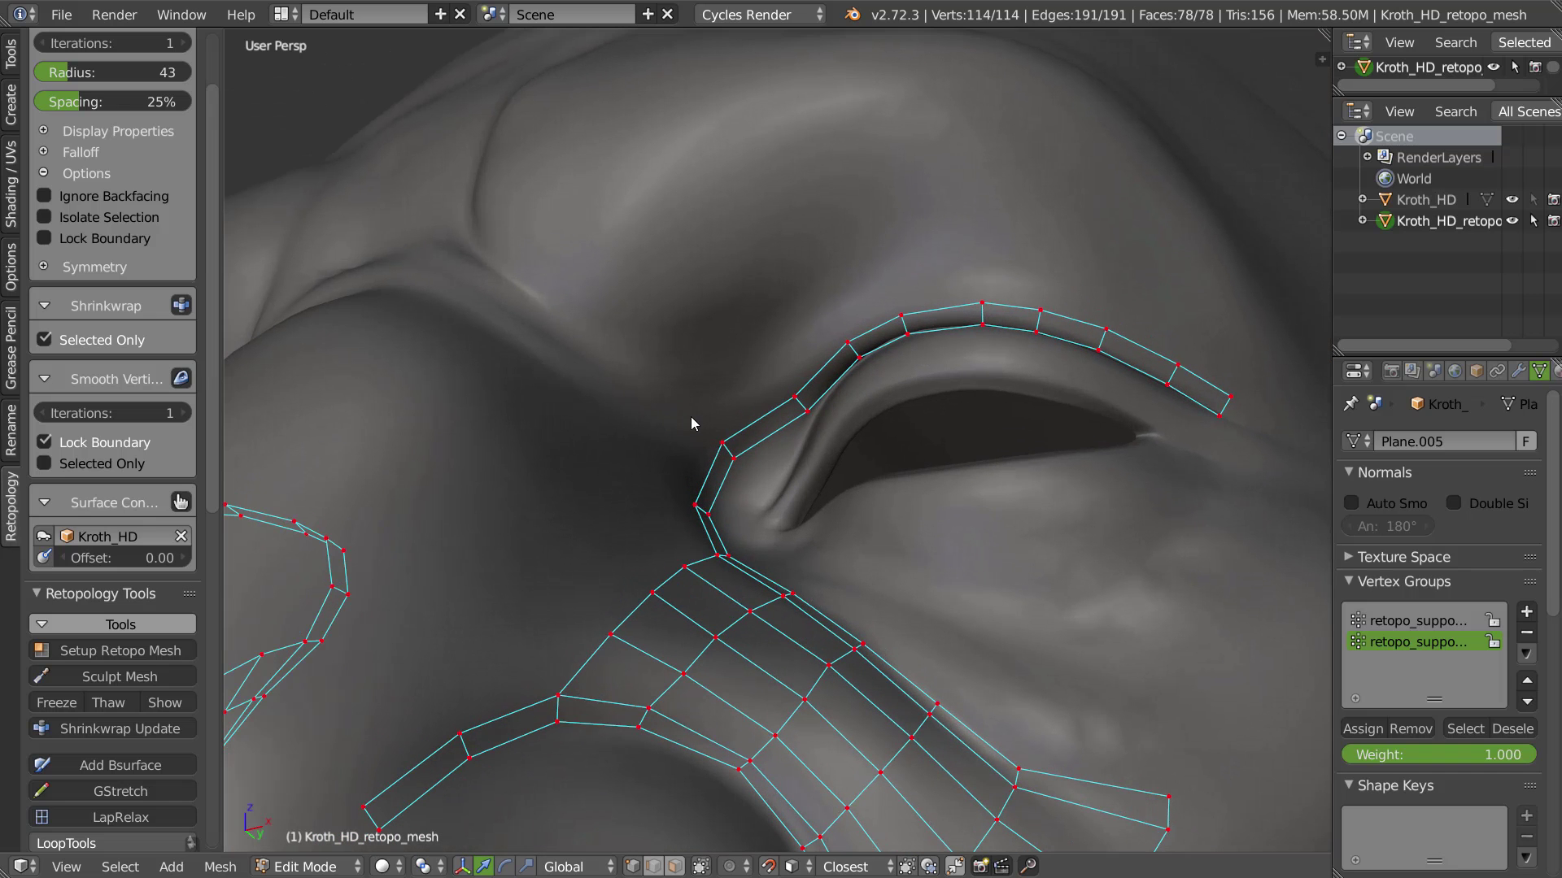
{"action": "right_click", "coordinate": [719, 436]}
{"action": "right_click", "coordinate": [1230, 396], "text": "ctrl"}
{"action": "middle_click_drag", "start_coordinate": [1094, 340], "coordinate": [957, 333]}
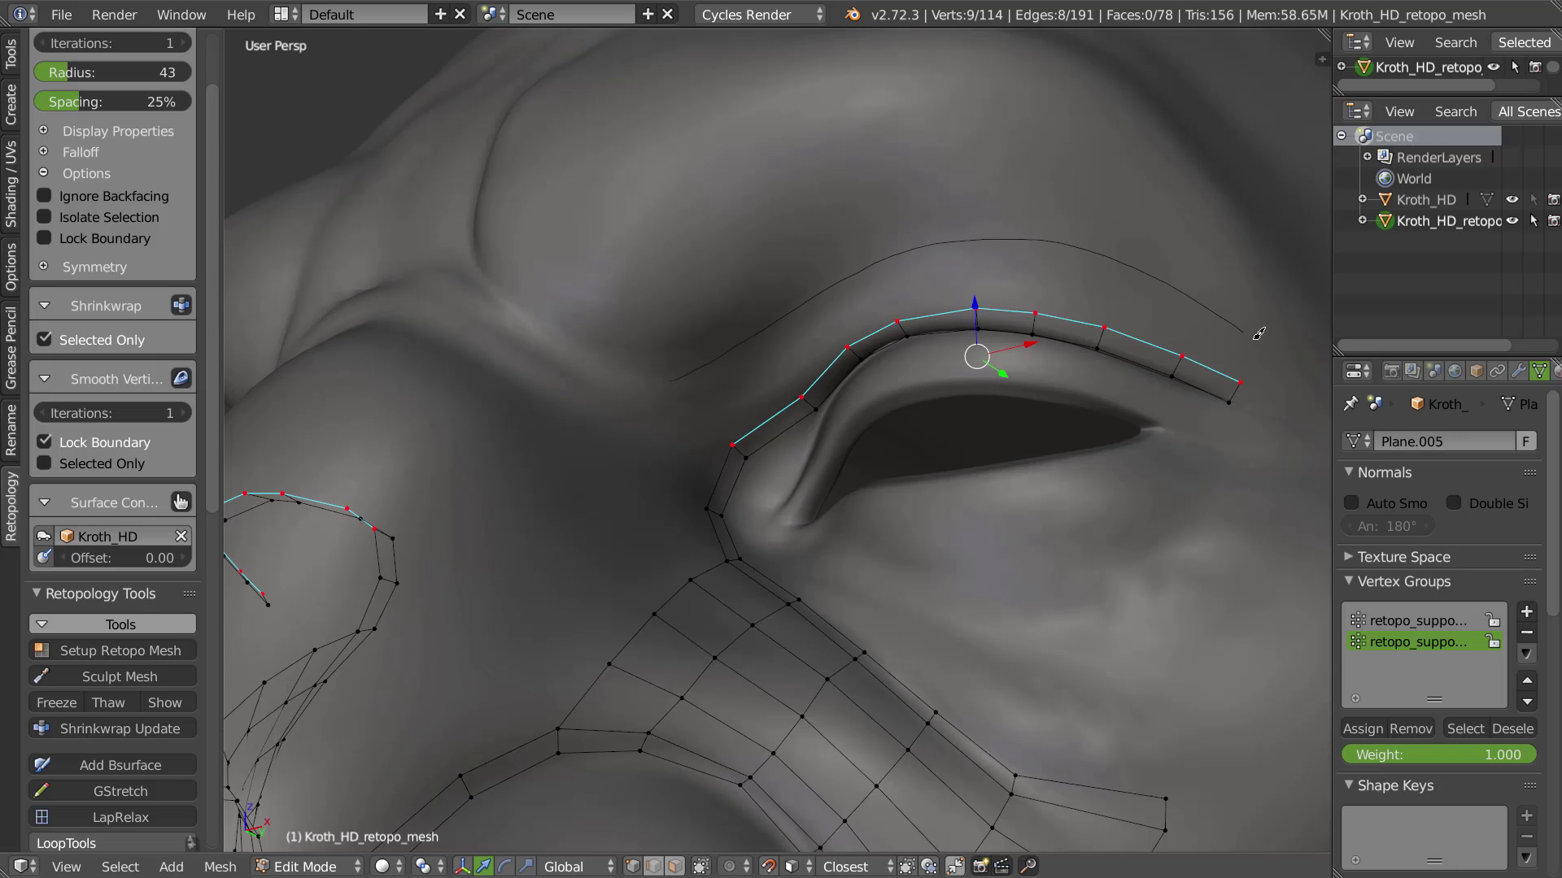
{"action": "key", "text": "shift+v"}
{"action": "left_click", "coordinate": [1051, 198]}
{"action": "key", "text": "w"}
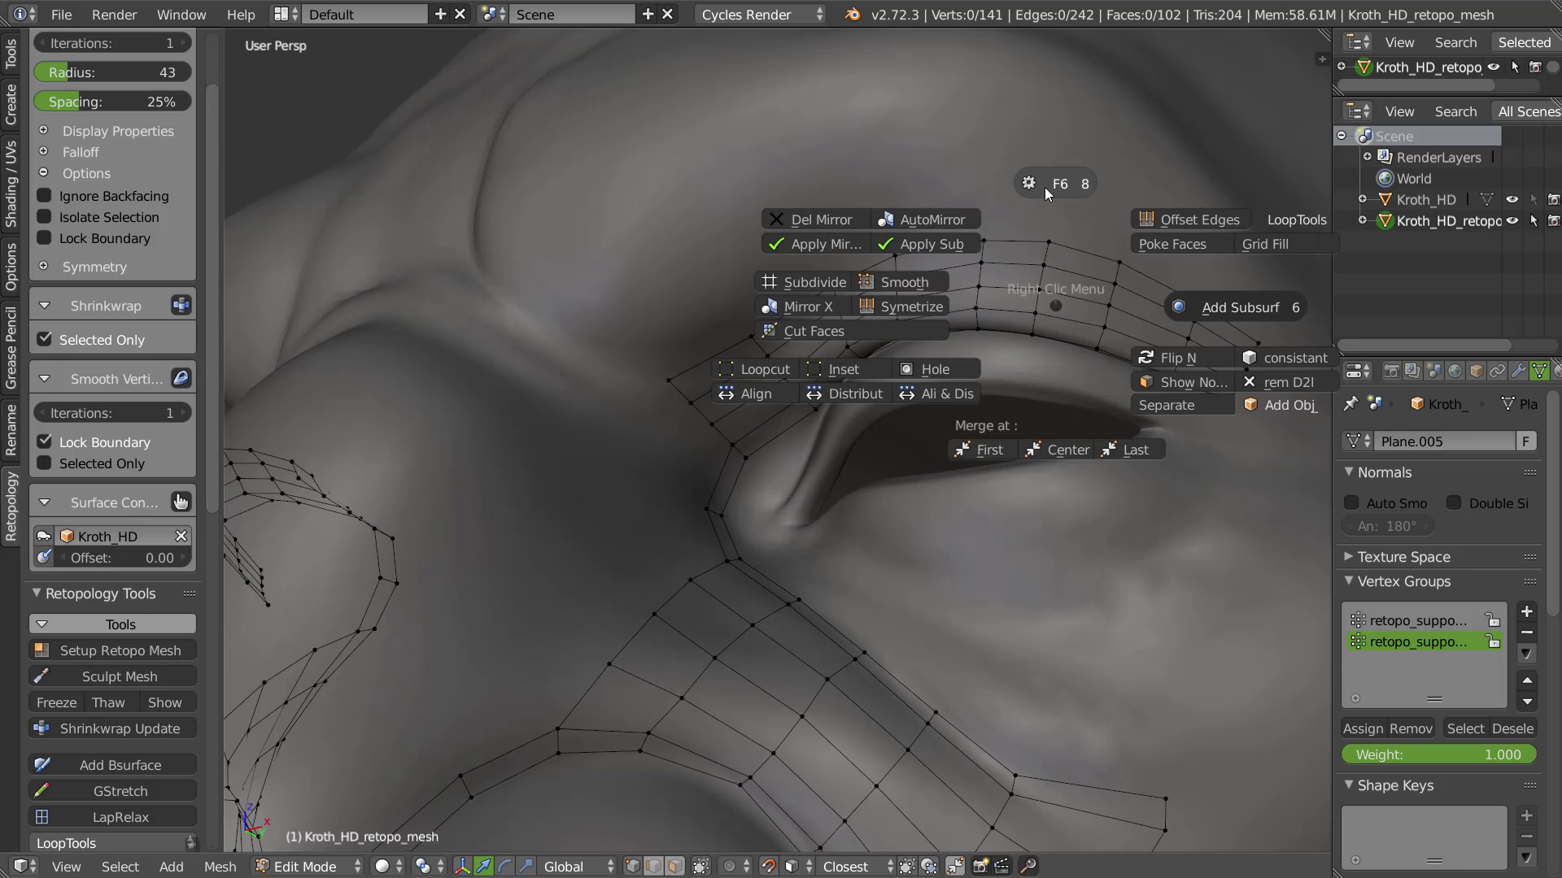
{"action": "left_click", "coordinate": [1052, 186]}
{"action": "left_click_drag", "start_coordinate": [1154, 223], "coordinate": [1108, 225]}
Insert an edge loop along the strip above the eye and project it onto the sculpt with Ice Shrink Update
{"action": "mouse_move", "coordinate": [714, 358]}
{"action": "middle_mouse_down"}
{"action": "mouse_move", "coordinate": [677, 359]}
{"action": "mouse_move", "coordinate": [724, 381]}
{"action": "middle_mouse_up"}
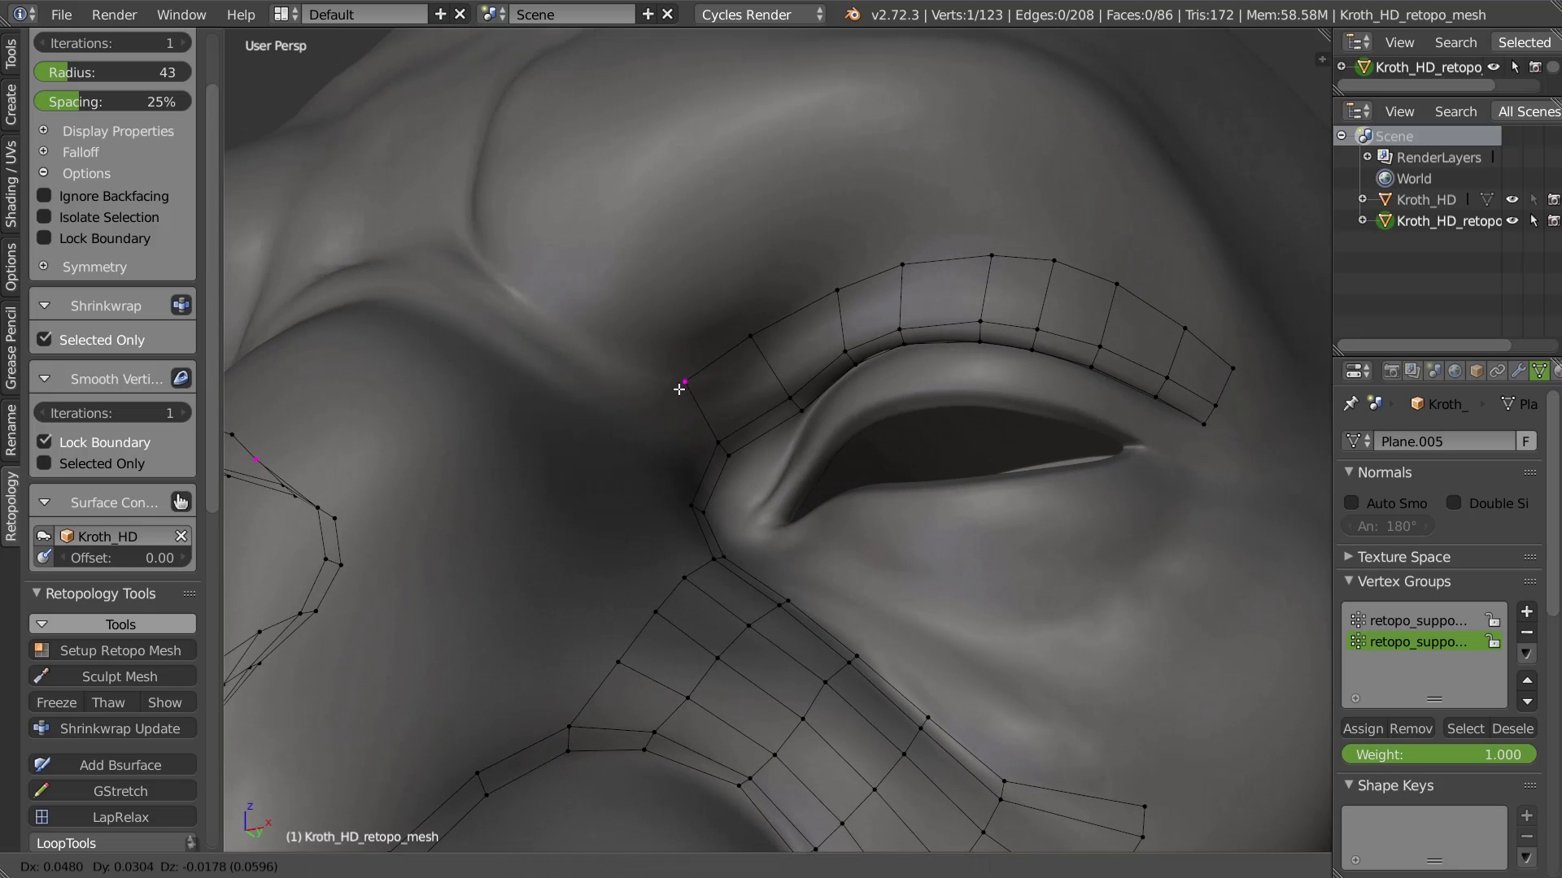
{"action": "key", "text": "ctrl+r"}
{"action": "left_click", "coordinate": [770, 358]}
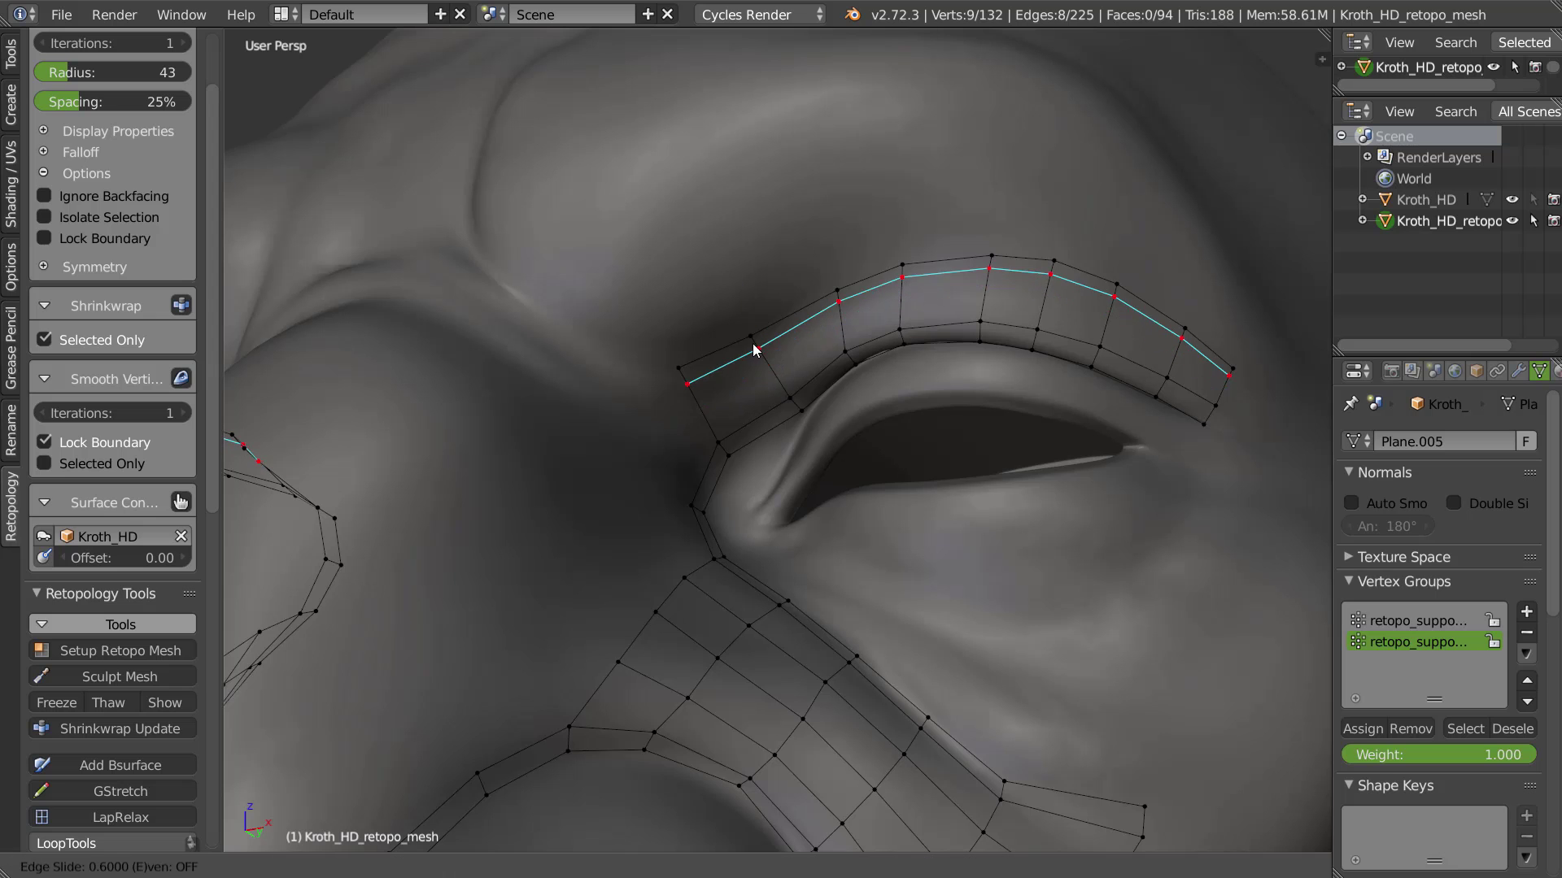
{"action": "left_click", "coordinate": [783, 350]}
{"action": "key", "text": "KP_3"}
{"action": "middle_click_drag", "start_coordinate": [768, 387], "coordinate": [779, 350]}
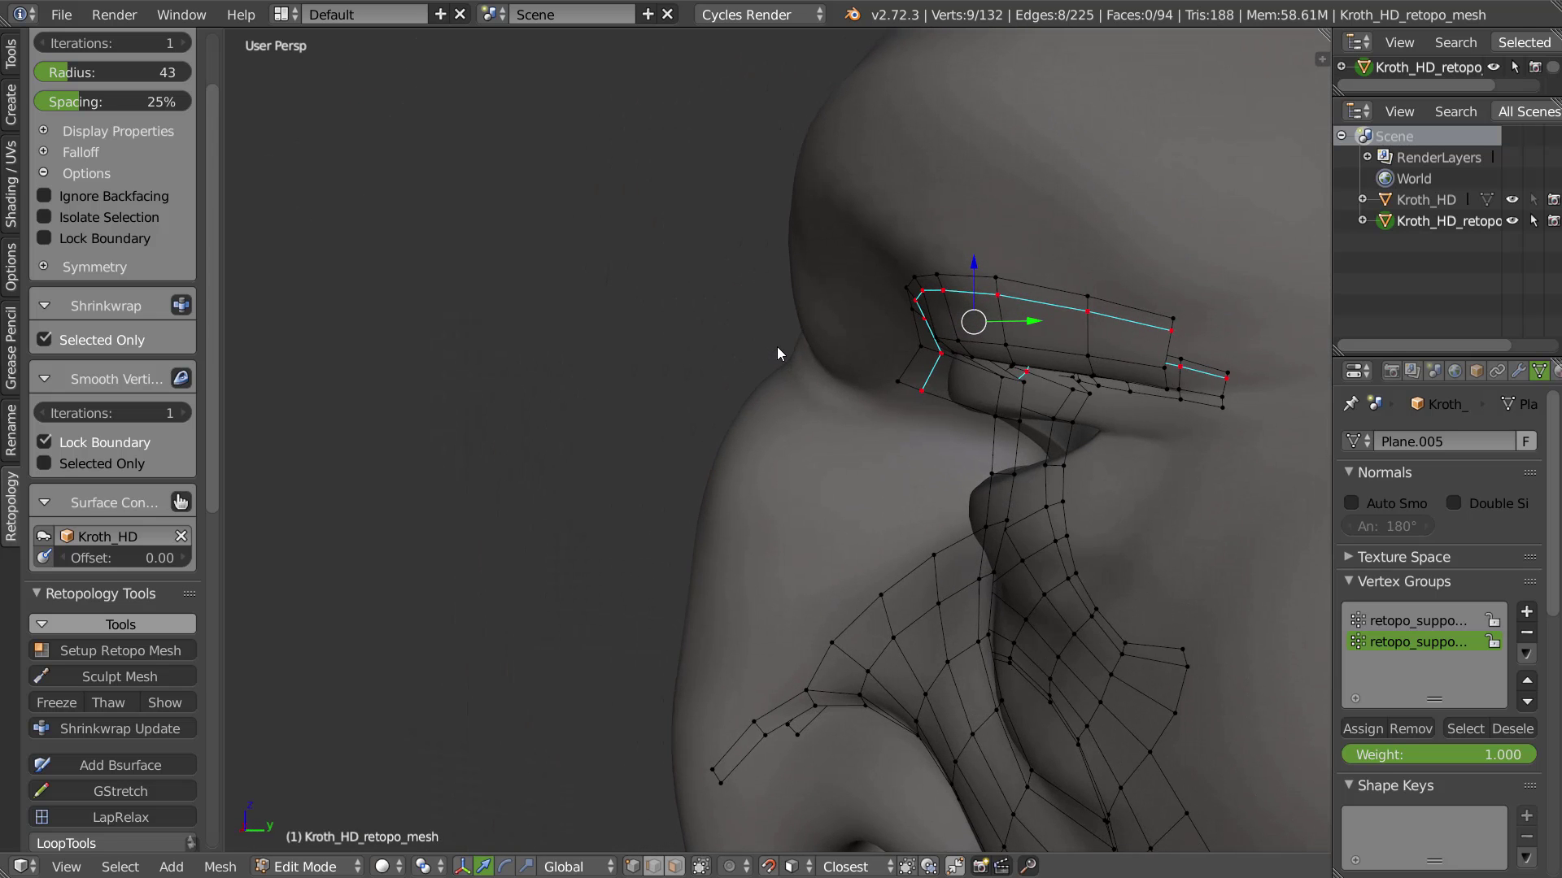
{"action": "right_click", "coordinate": [1001, 380], "text": "shift"}
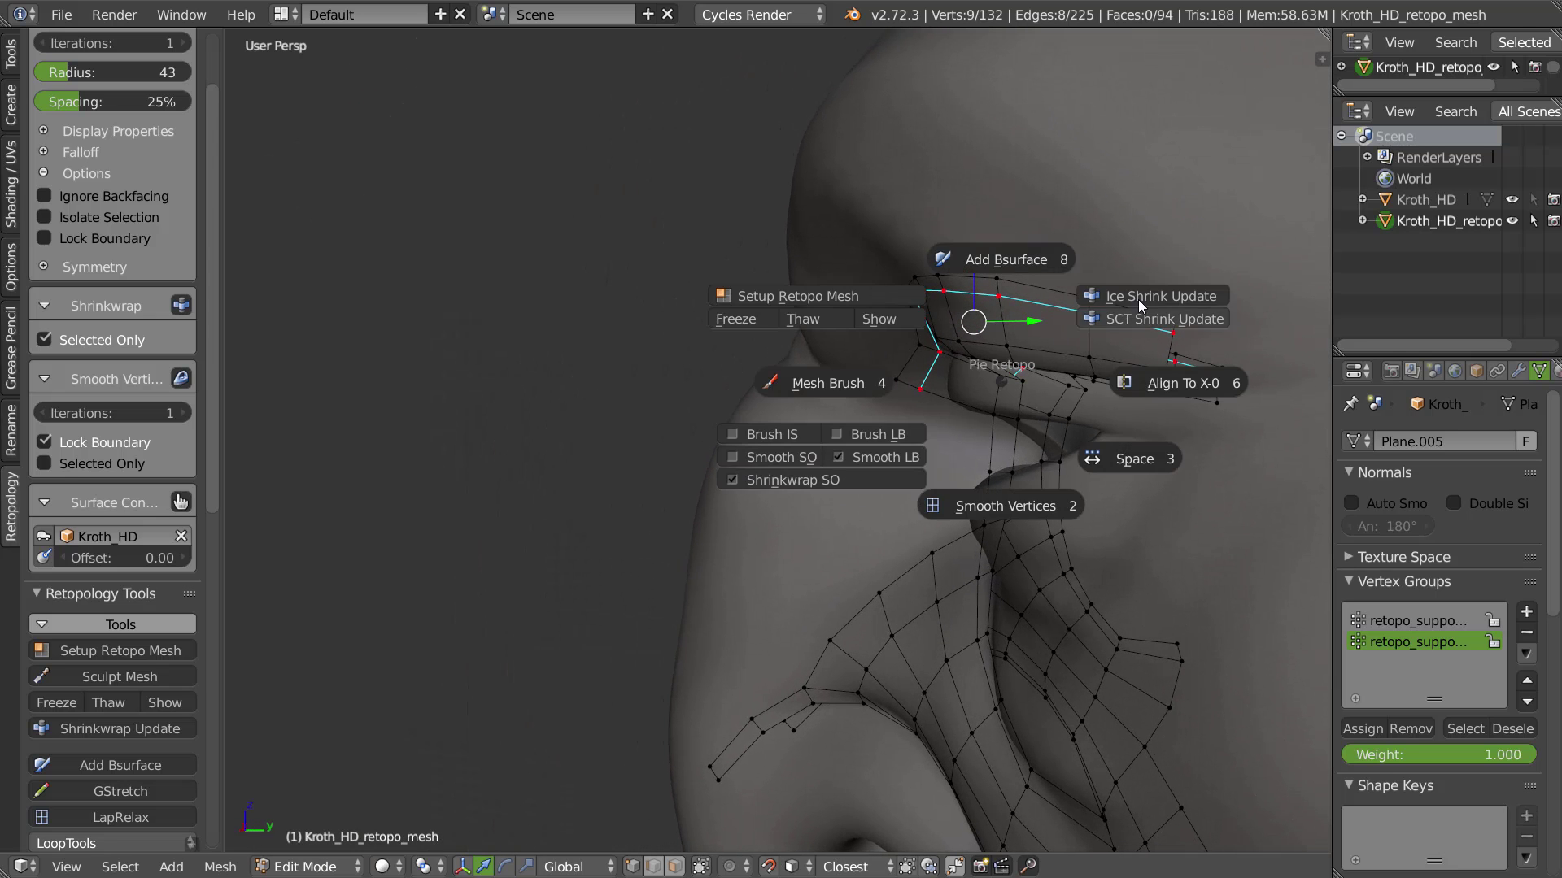
{"action": "left_click", "coordinate": [1138, 295]}
Extrude the brow strip's inner end edge seven times from the eye corner up beside the centre of the forehead
{"action": "middle_click_drag", "start_coordinate": [1137, 294], "coordinate": [860, 423]}
{"action": "right_click", "coordinate": [932, 409]}
{"action": "right_click", "coordinate": [939, 430], "text": "shift"}
{"action": "left_click", "coordinate": [862, 418], "text": "ctrl"}
{"action": "left_click", "coordinate": [790, 379], "text": "ctrl"}
{"action": "left_click", "coordinate": [734, 336], "text": "ctrl"}
{"action": "middle_click_drag", "start_coordinate": [734, 337], "coordinate": [792, 440]}
{"action": "left_click", "coordinate": [792, 435], "text": "ctrl"}
{"action": "left_click", "coordinate": [803, 349], "text": "ctrl"}
{"action": "left_click", "coordinate": [847, 275], "text": "ctrl"}
{"action": "left_click", "coordinate": [903, 234], "text": "ctrl"}
Extrude the forehead strip's inner edge to the mirror centre line and divide the new faces with two edge loops
{"action": "mouse_move", "coordinate": [874, 302]}
{"action": "middle_mouse_down"}
{"action": "mouse_move", "coordinate": [929, 325]}
{"action": "mouse_move", "coordinate": [857, 348]}
{"action": "mouse_move", "coordinate": [866, 306]}
{"action": "middle_mouse_up"}
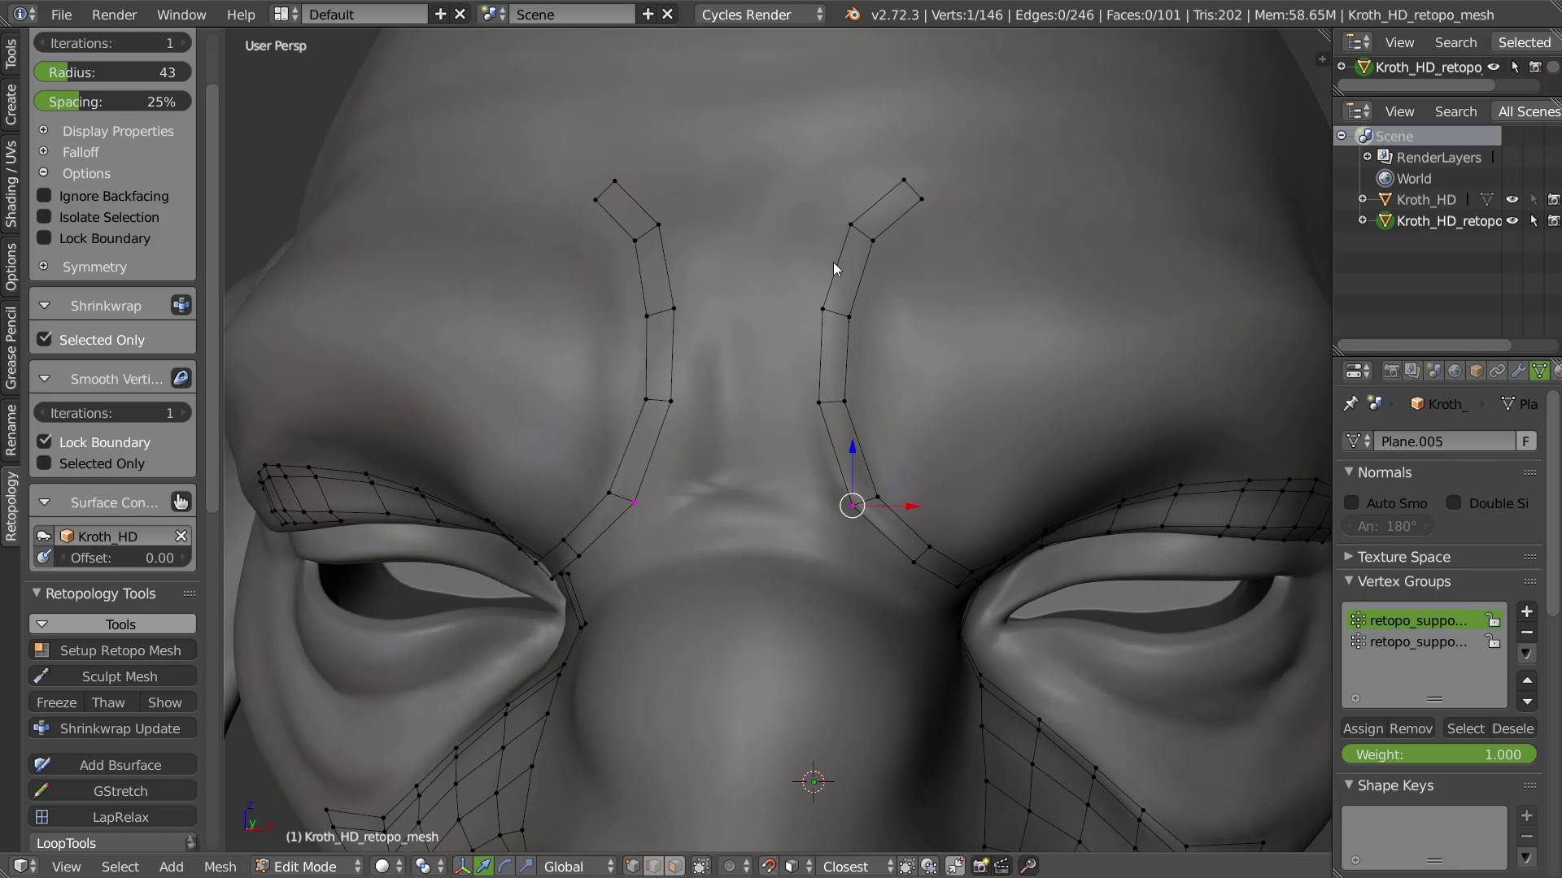
{"action": "left_click", "coordinate": [861, 200], "text": "alt"}
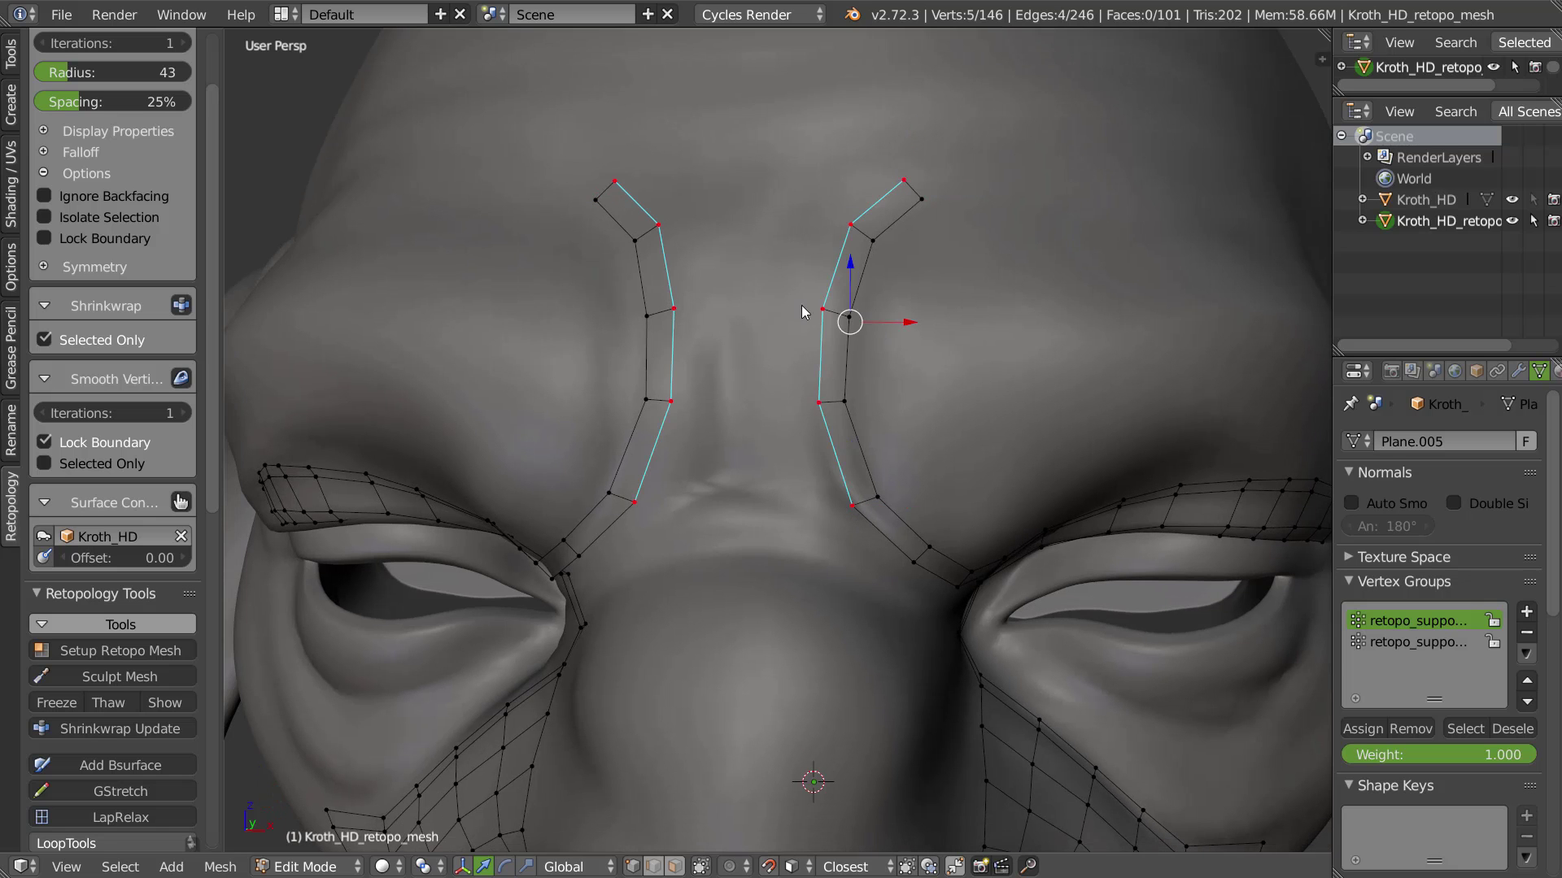
{"action": "key", "text": "e"}
{"action": "left_click", "coordinate": [627, 303]}
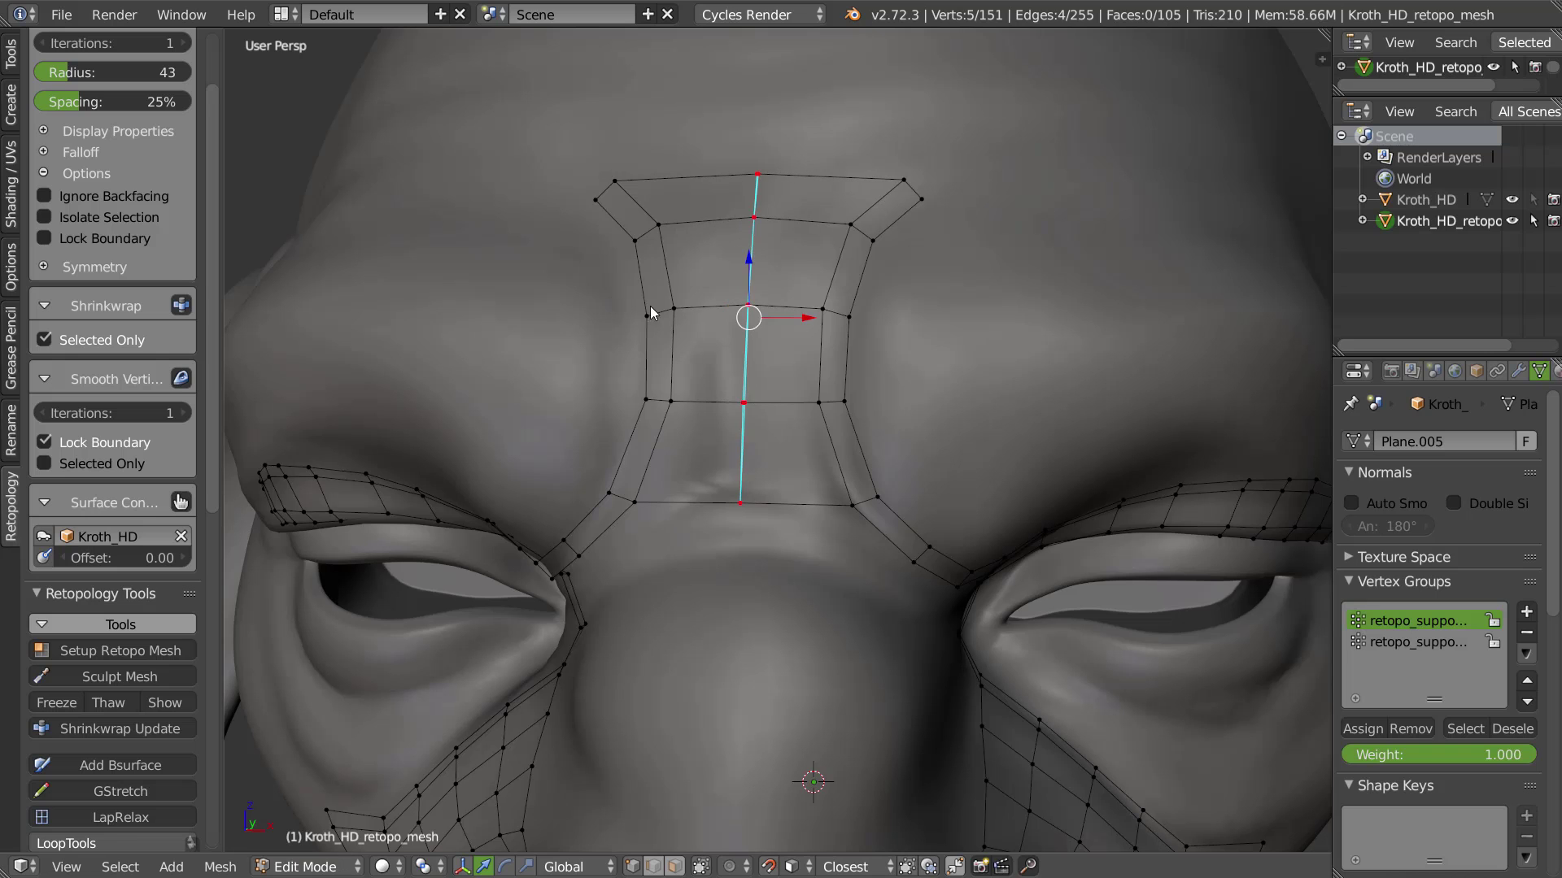
{"action": "key", "text": "ctrl+r"}
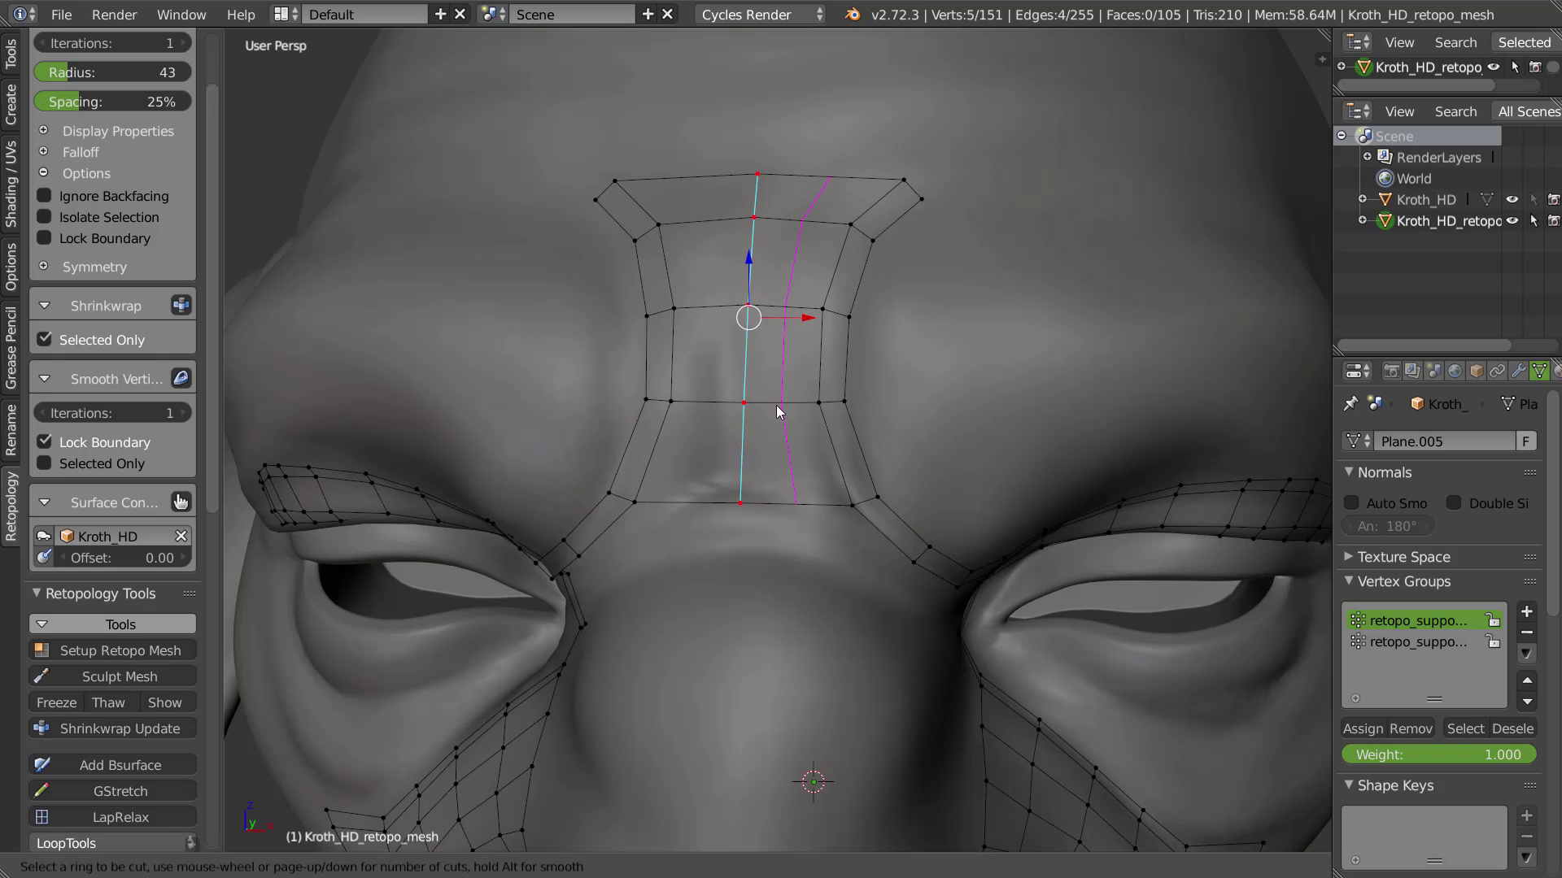
{"action": "scroll", "coordinate": [776, 406], "scroll_direction": "up", "scroll_amount": 1}
{"action": "left_click", "coordinate": [776, 406]}
{"action": "right_click", "coordinate": [774, 420]}
Select the forehead patch without its outer border, restrict smoothing to selected vertices, and smooth the patch four times
{"action": "middle_click_drag", "start_coordinate": [774, 415], "coordinate": [752, 370]}
{"action": "left_click", "coordinate": [751, 376], "text": "alt+shift"}
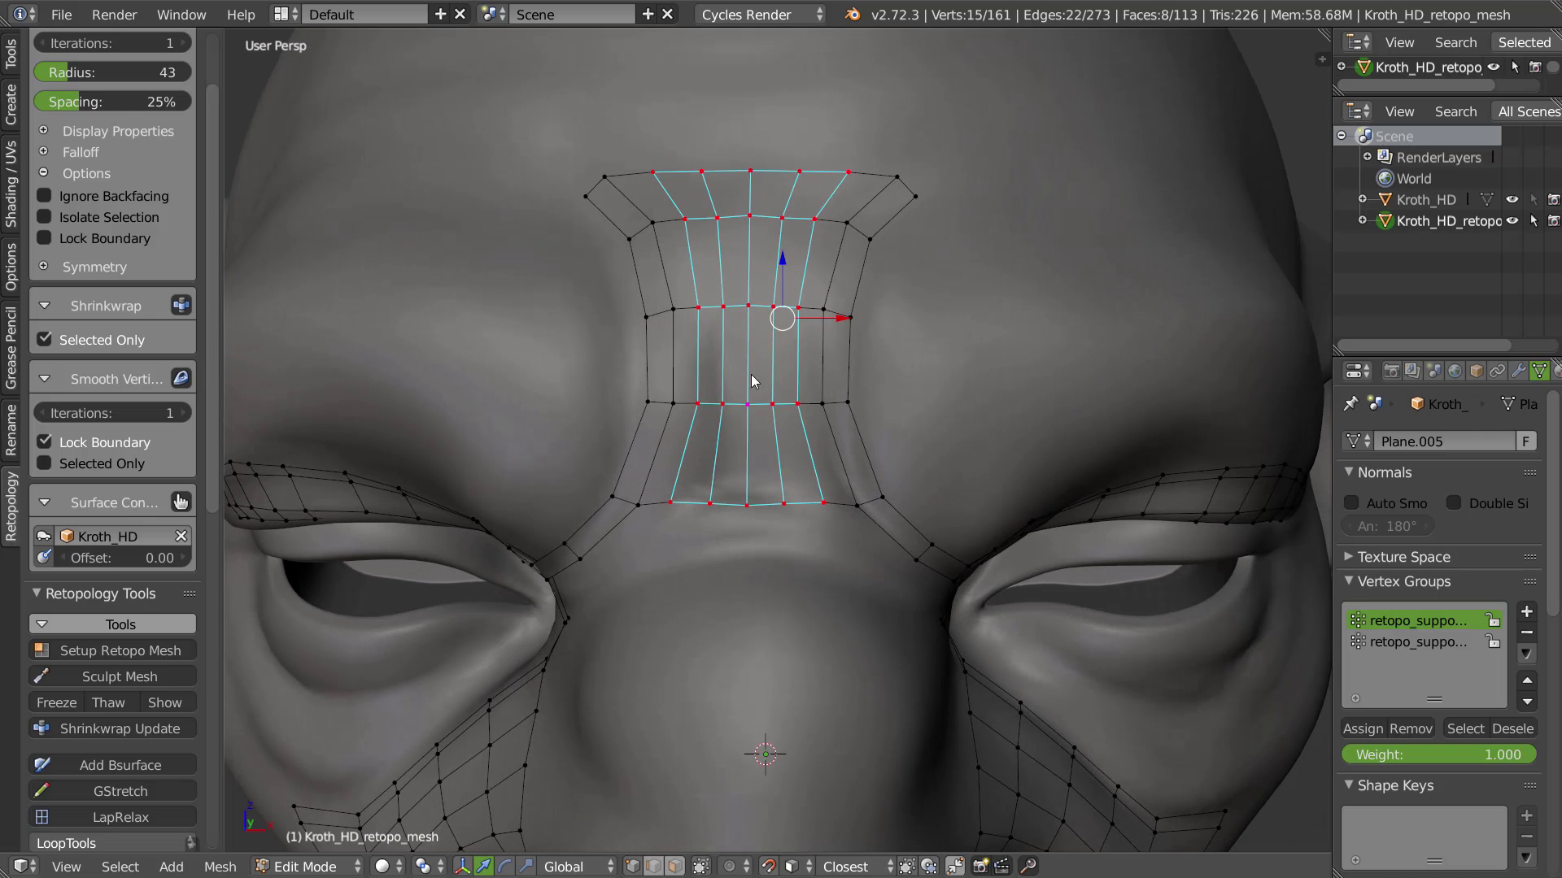
{"action": "mouse_move", "coordinate": [583, 494]}
{"action": "left_mouse_down", "text": "ctrl"}
{"action": "mouse_move", "coordinate": [974, 515]}
{"action": "mouse_move", "coordinate": [520, 201]}
{"action": "mouse_move", "coordinate": [573, 488]}
{"action": "left_mouse_up", "text": "ctrl"}
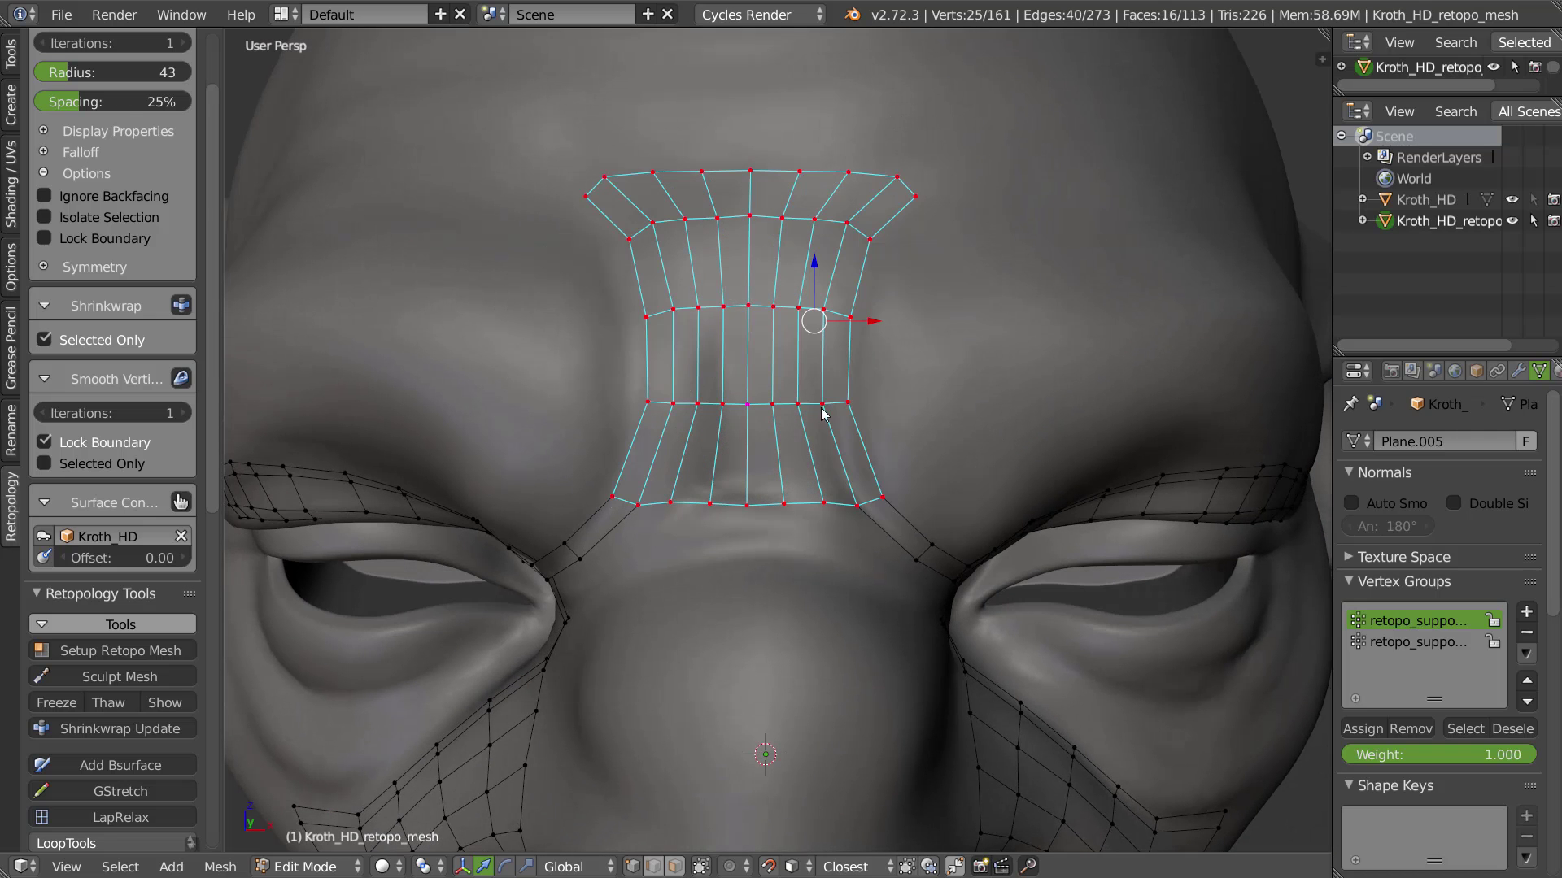
{"action": "right_click", "coordinate": [855, 412], "text": "shift"}
{"action": "right_click", "coordinate": [853, 317], "text": "shift"}
{"action": "right_click", "coordinate": [884, 242], "text": "shift"}
{"action": "right_click", "coordinate": [922, 209], "text": "shift"}
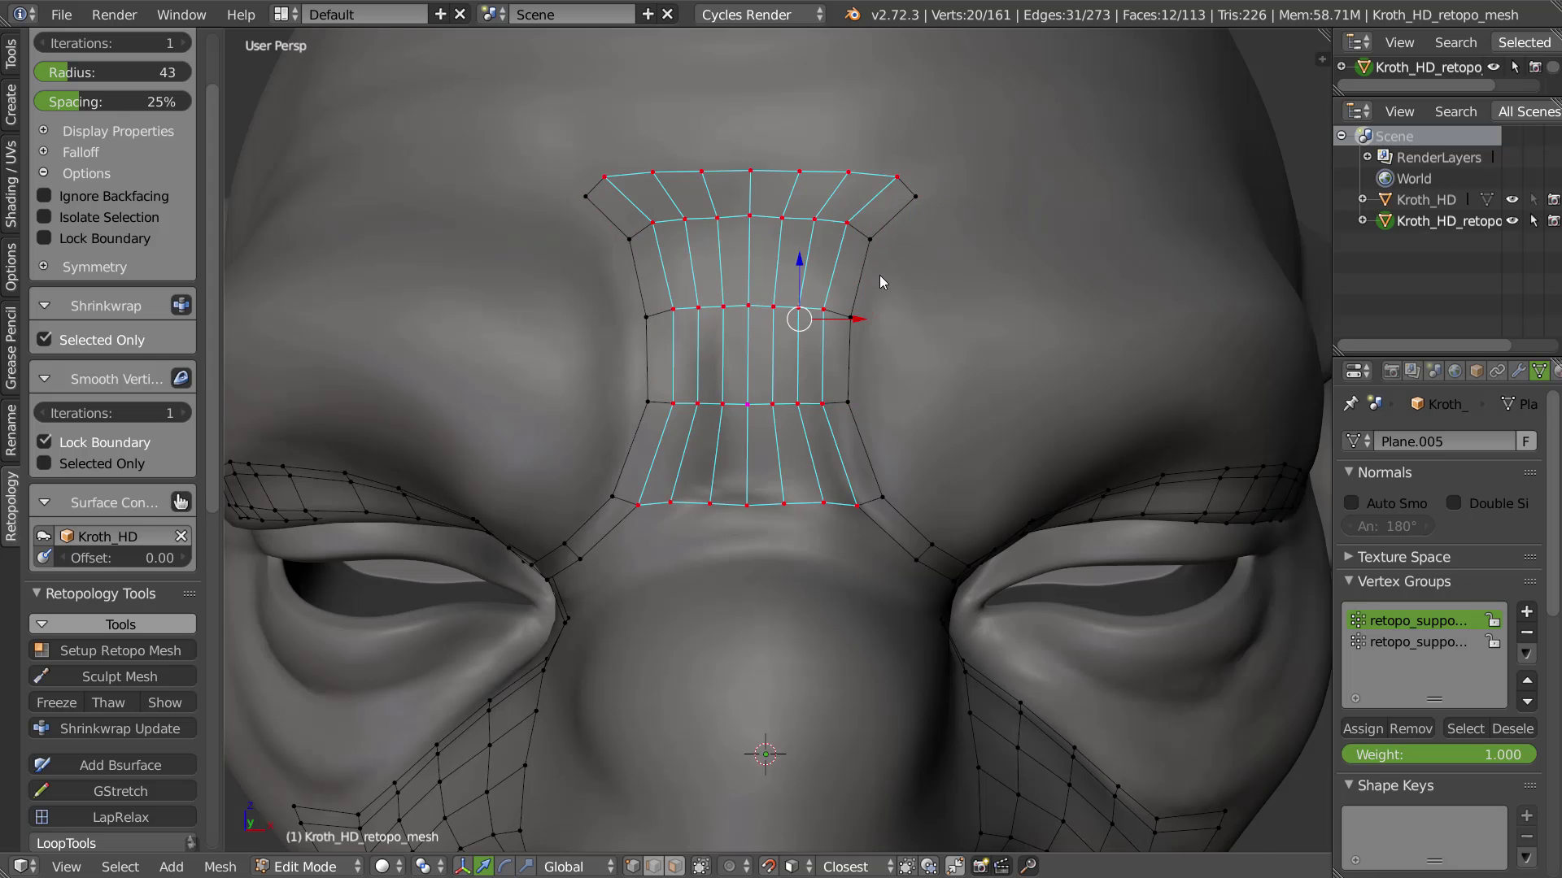
{"action": "key", "text": "q"}
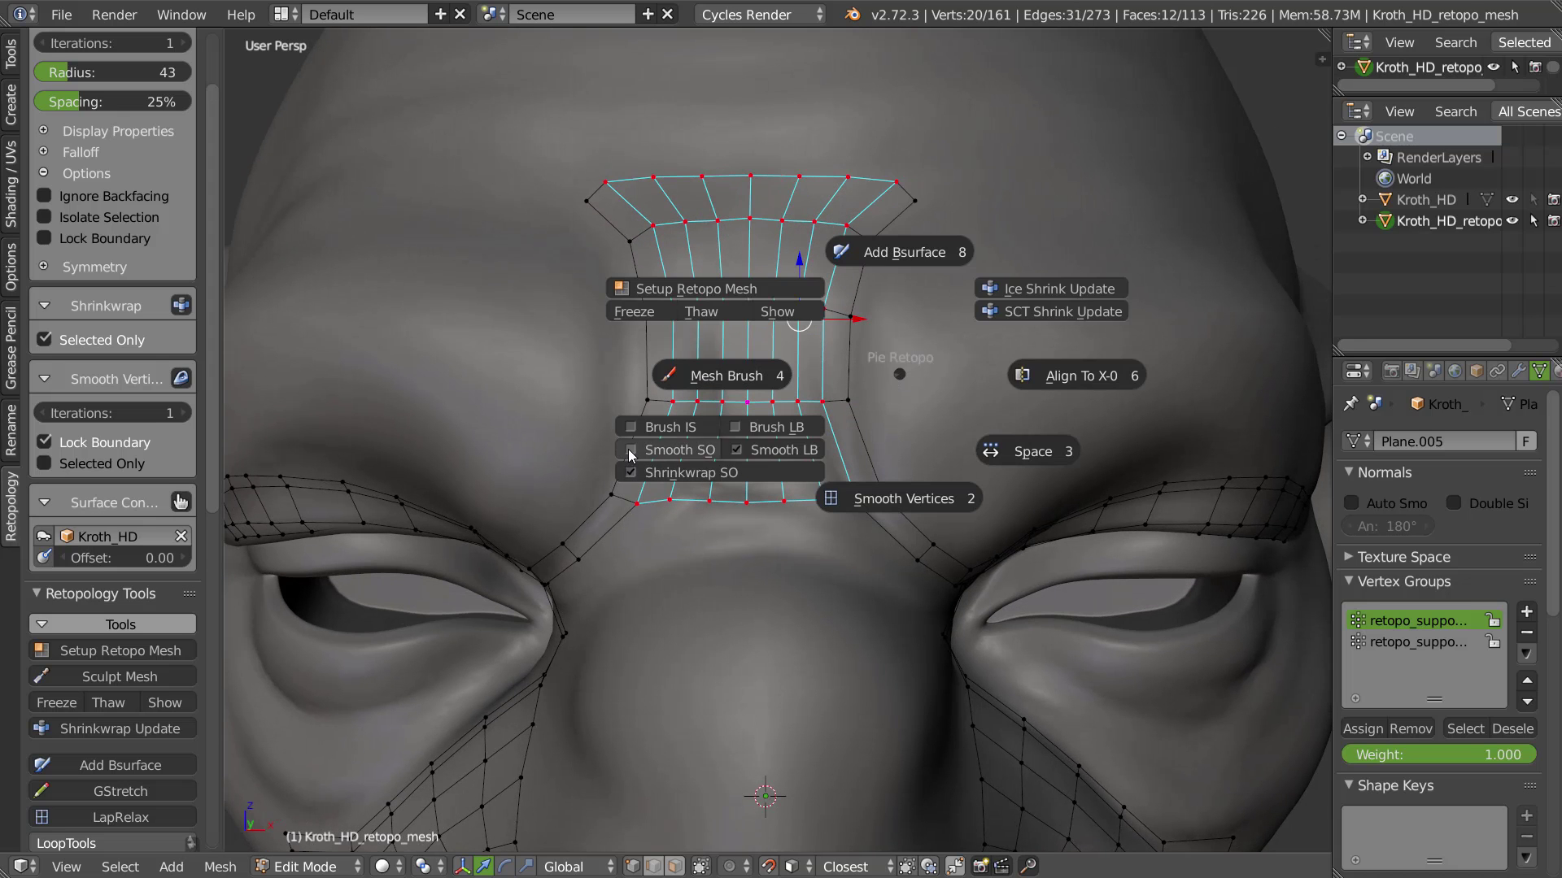
{"action": "left_click", "coordinate": [631, 452]}
{"action": "key", "text": "q"}
{"action": "left_click", "coordinate": [768, 540]}
{"action": "key", "text": "q"}
{"action": "left_click", "coordinate": [759, 529]}
{"action": "key", "text": "q"}
{"action": "left_click", "coordinate": [752, 528]}
{"action": "key", "text": "q"}
{"action": "left_click", "coordinate": [752, 528]}
Nudge individual vertices in the upper and lower rows of the forehead patch to even out its edge flow
{"action": "middle_click_drag", "start_coordinate": [839, 234], "coordinate": [864, 265]}
{"action": "key", "text": "a"}
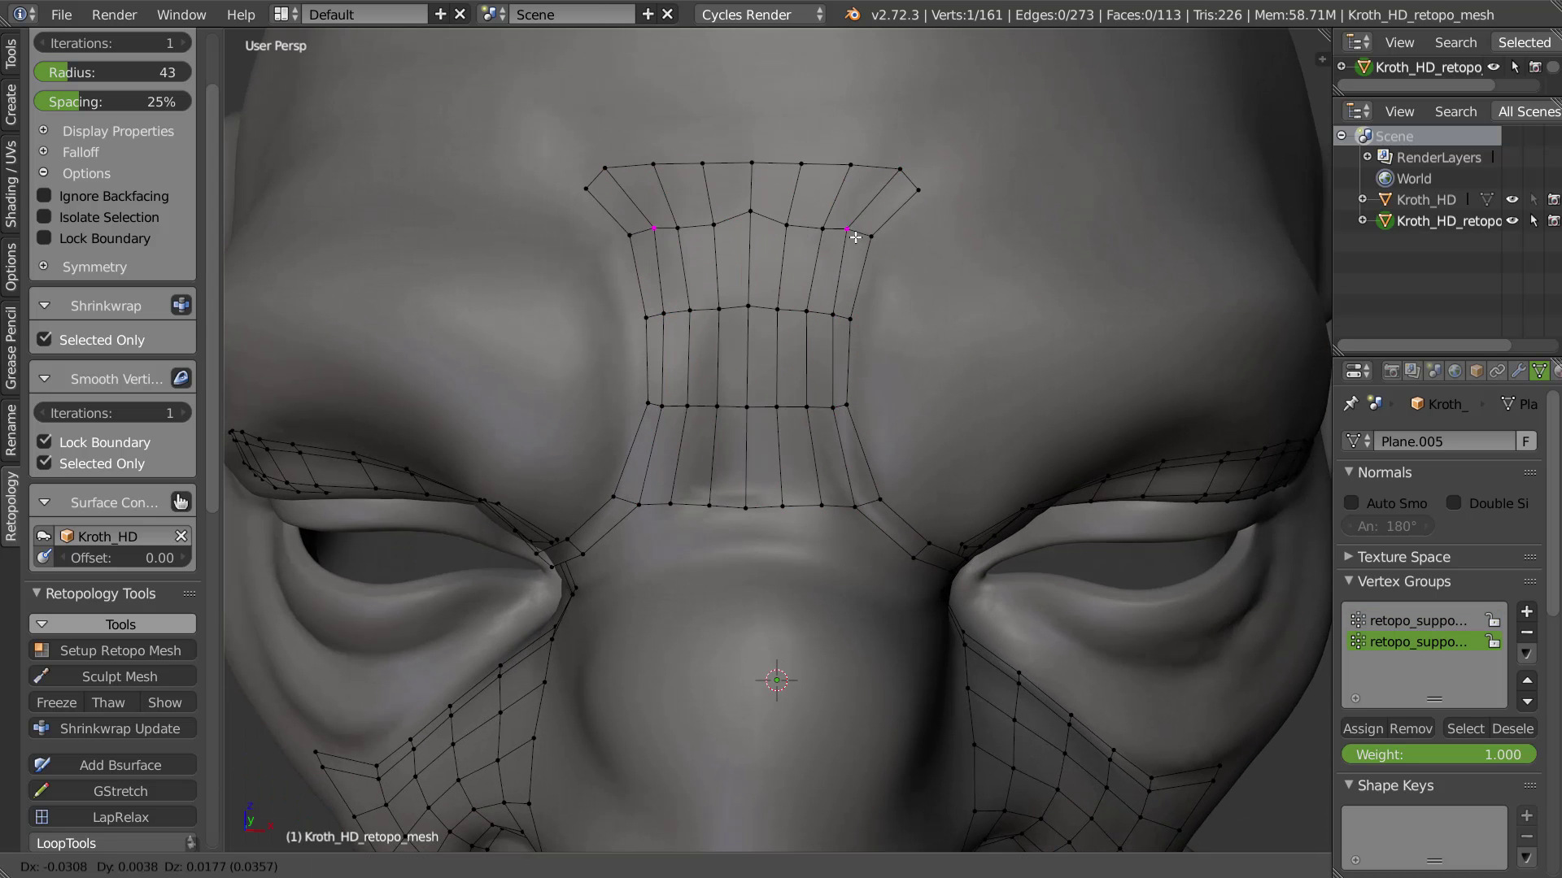
{"action": "right_click", "coordinate": [749, 225]}
{"action": "middle_click_drag", "start_coordinate": [749, 230], "coordinate": [730, 286]}
{"action": "right_click_drag", "start_coordinate": [768, 274], "coordinate": [811, 257]}
{"action": "middle_click_drag", "start_coordinate": [811, 261], "coordinate": [876, 285]}
{"action": "right_click_drag", "start_coordinate": [879, 281], "coordinate": [884, 273]}
{"action": "middle_click_drag", "start_coordinate": [884, 273], "coordinate": [803, 243]}
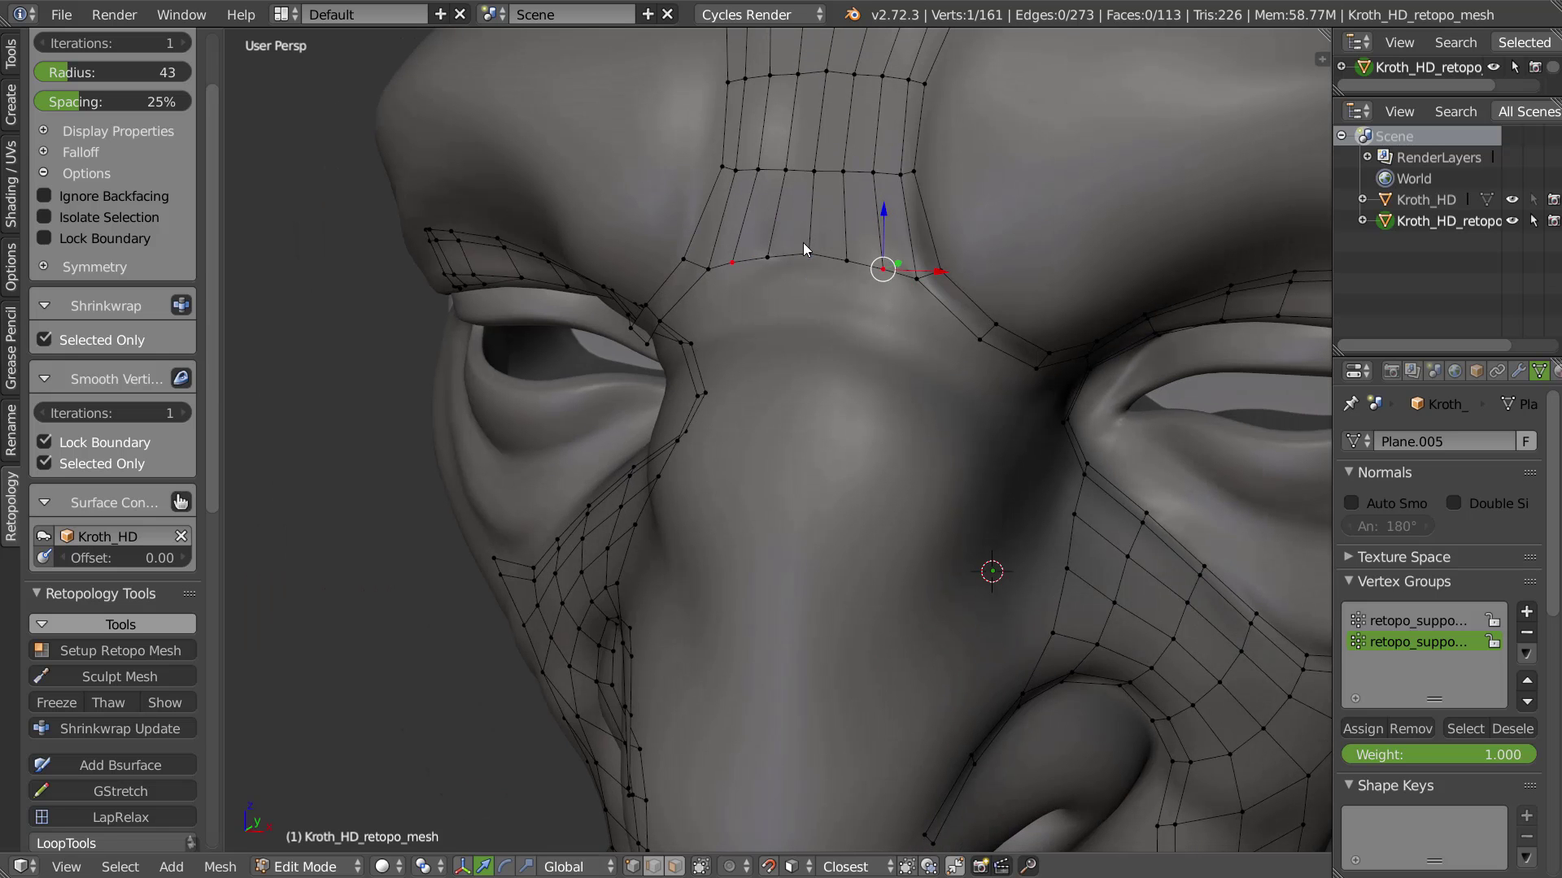
Extrude the forehead patch's lower edge down onto the nose bridge and reposition two of the new vertices
{"action": "right_click", "coordinate": [1009, 349], "text": "alt"}
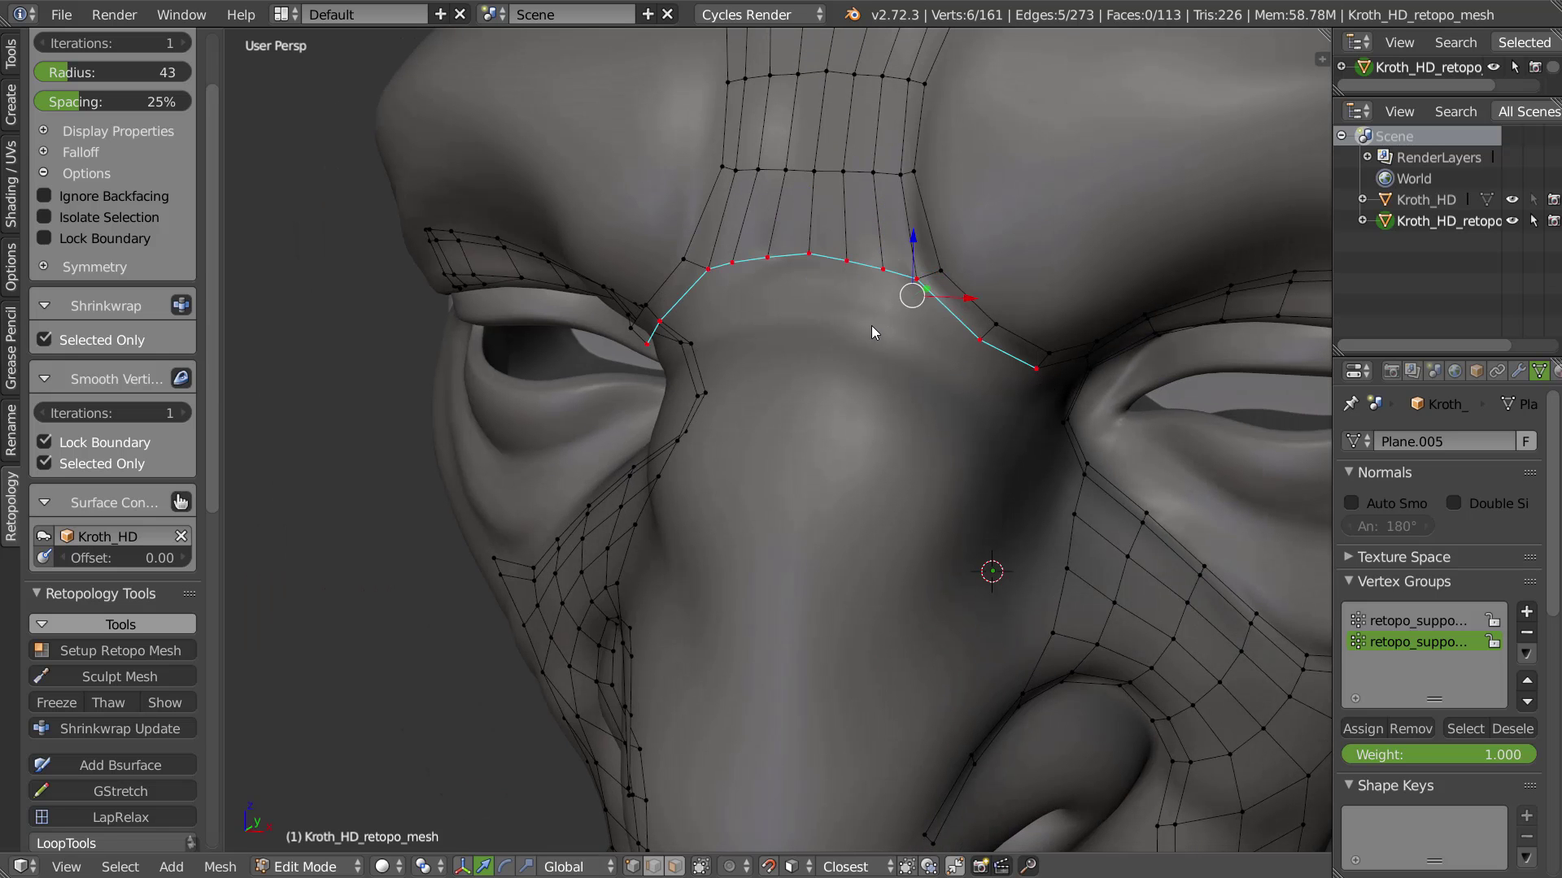
{"action": "key", "text": "e"}
{"action": "left_click", "coordinate": [852, 398]}
{"action": "middle_click_drag", "start_coordinate": [838, 370], "coordinate": [969, 417]}
{"action": "right_click_drag", "start_coordinate": [937, 408], "coordinate": [946, 396]}
{"action": "right_click_drag", "start_coordinate": [1030, 456], "coordinate": [1058, 426]}
Fill two faces connecting the new nose-bridge row to the strip at the inner eye corner
{"action": "middle_click_drag", "start_coordinate": [1058, 426], "coordinate": [1036, 381]}
{"action": "key", "text": "f"}
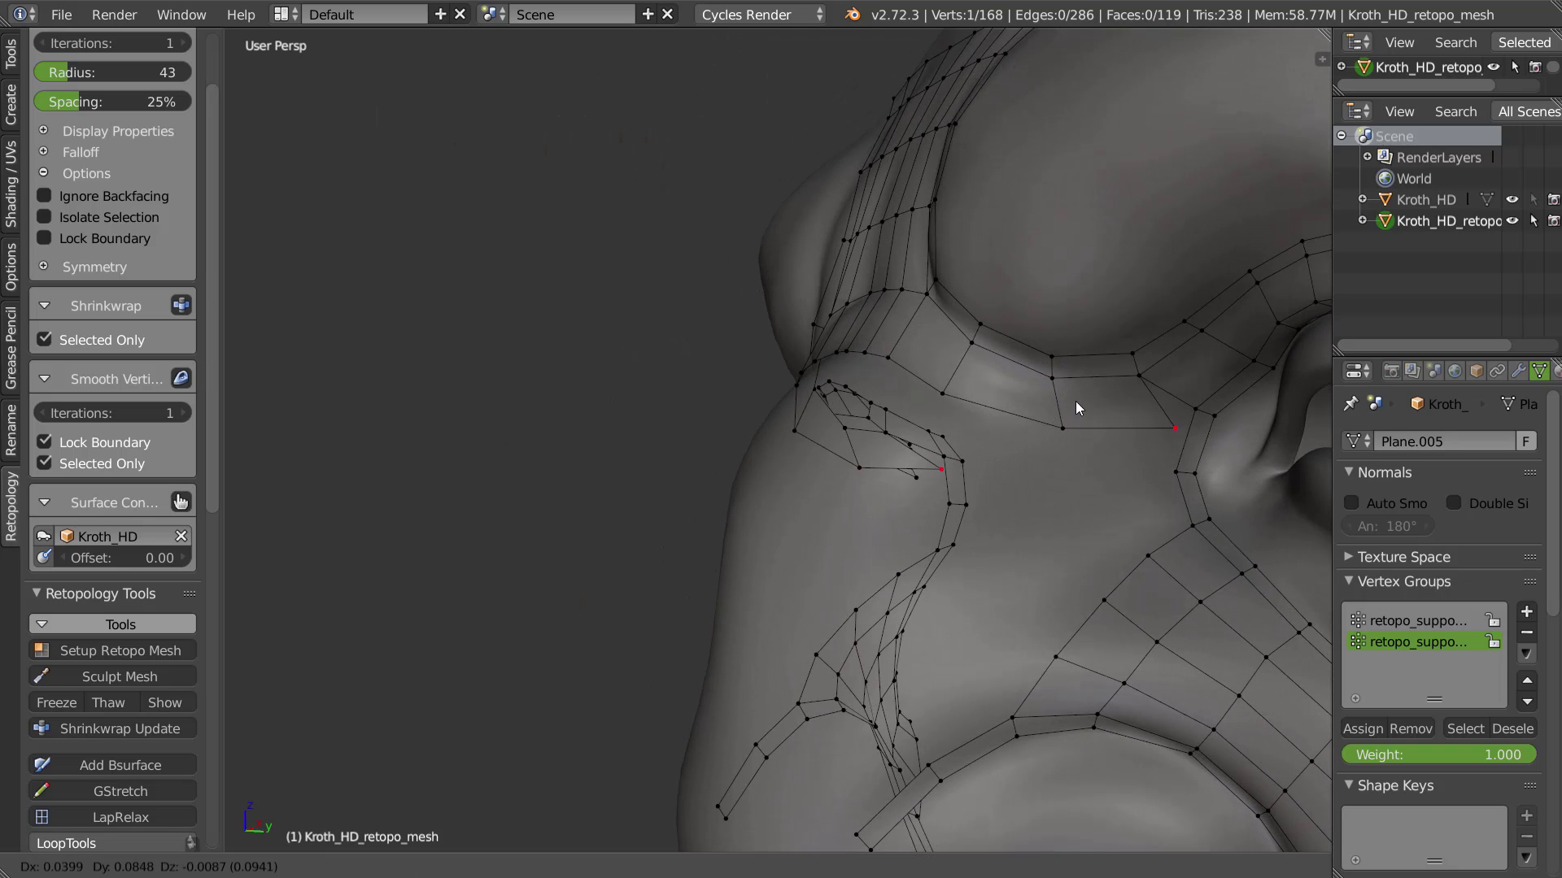
{"action": "left_click", "coordinate": [1027, 422]}
{"action": "right_click", "coordinate": [1139, 375]}
{"action": "right_click", "coordinate": [1196, 409], "text": "shift"}
{"action": "key", "text": "f"}
Nudge the vertices of the nose-bridge row between the eye corner and the centre line to even their spacing
{"action": "middle_click_drag", "start_coordinate": [1123, 460], "coordinate": [1085, 445]}
{"action": "right_click_drag", "start_coordinate": [1091, 438], "coordinate": [1079, 435]}
{"action": "middle_click_drag", "start_coordinate": [1079, 435], "coordinate": [954, 392]}
{"action": "right_click_drag", "start_coordinate": [955, 392], "coordinate": [950, 379]}
{"action": "middle_click_drag", "start_coordinate": [904, 393], "coordinate": [852, 353]}
{"action": "right_click_drag", "start_coordinate": [853, 354], "coordinate": [953, 378]}
{"action": "right_click_drag", "start_coordinate": [826, 262], "coordinate": [823, 261]}
Add a Bsurface from the nose-bridge row's lower edge down the nose, with Follow set to 2
{"action": "middle_click_drag", "start_coordinate": [900, 300], "coordinate": [760, 284]}
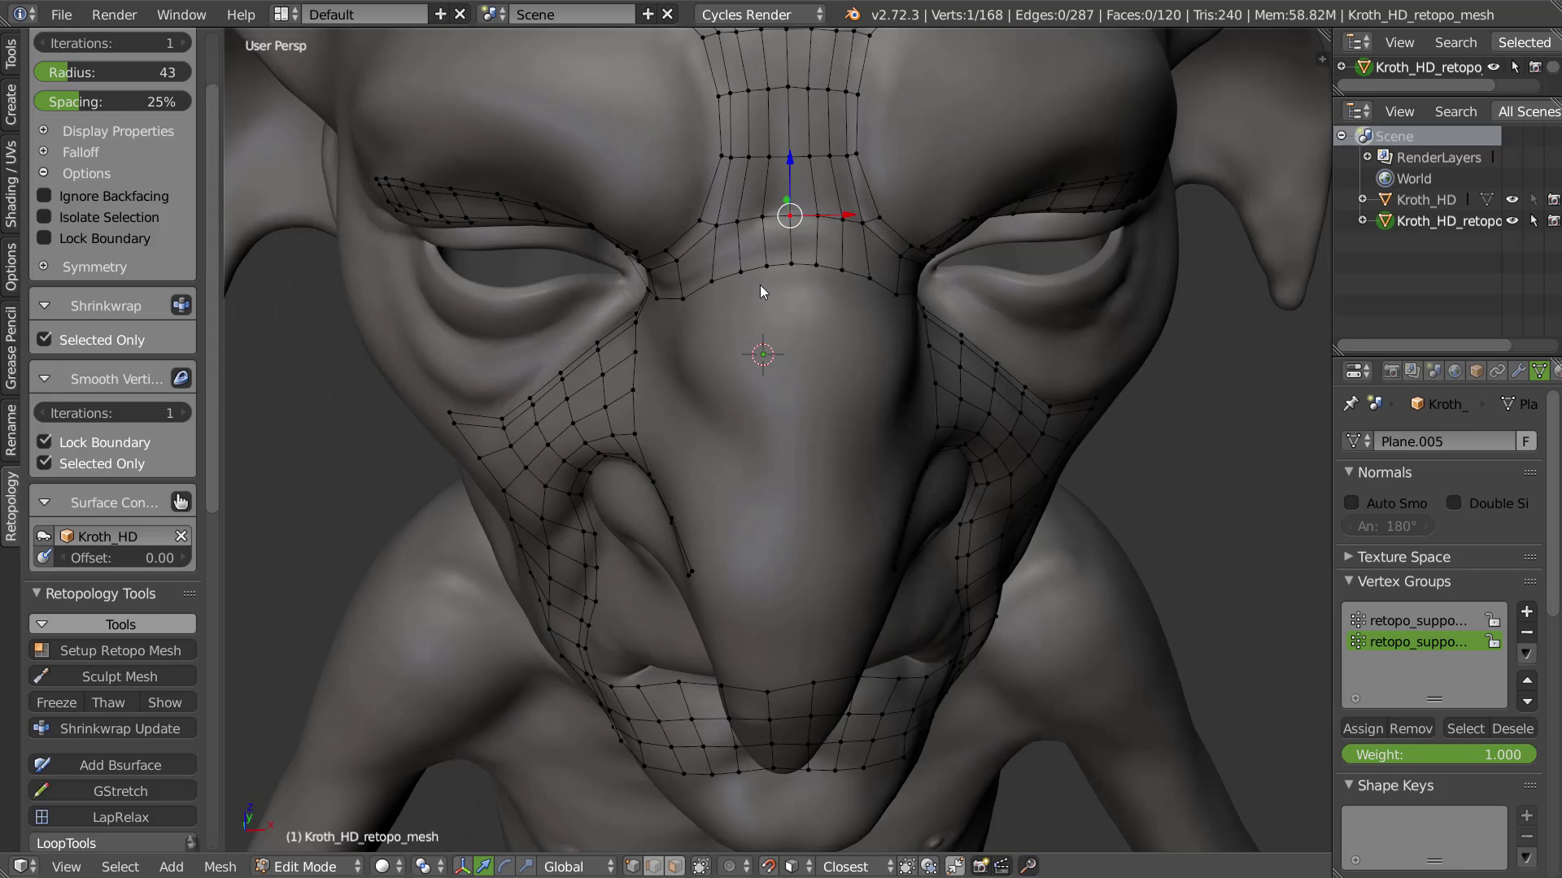
{"action": "right_click", "coordinate": [900, 291], "text": "alt"}
{"action": "middle_click_drag", "start_coordinate": [899, 291], "coordinate": [843, 353]}
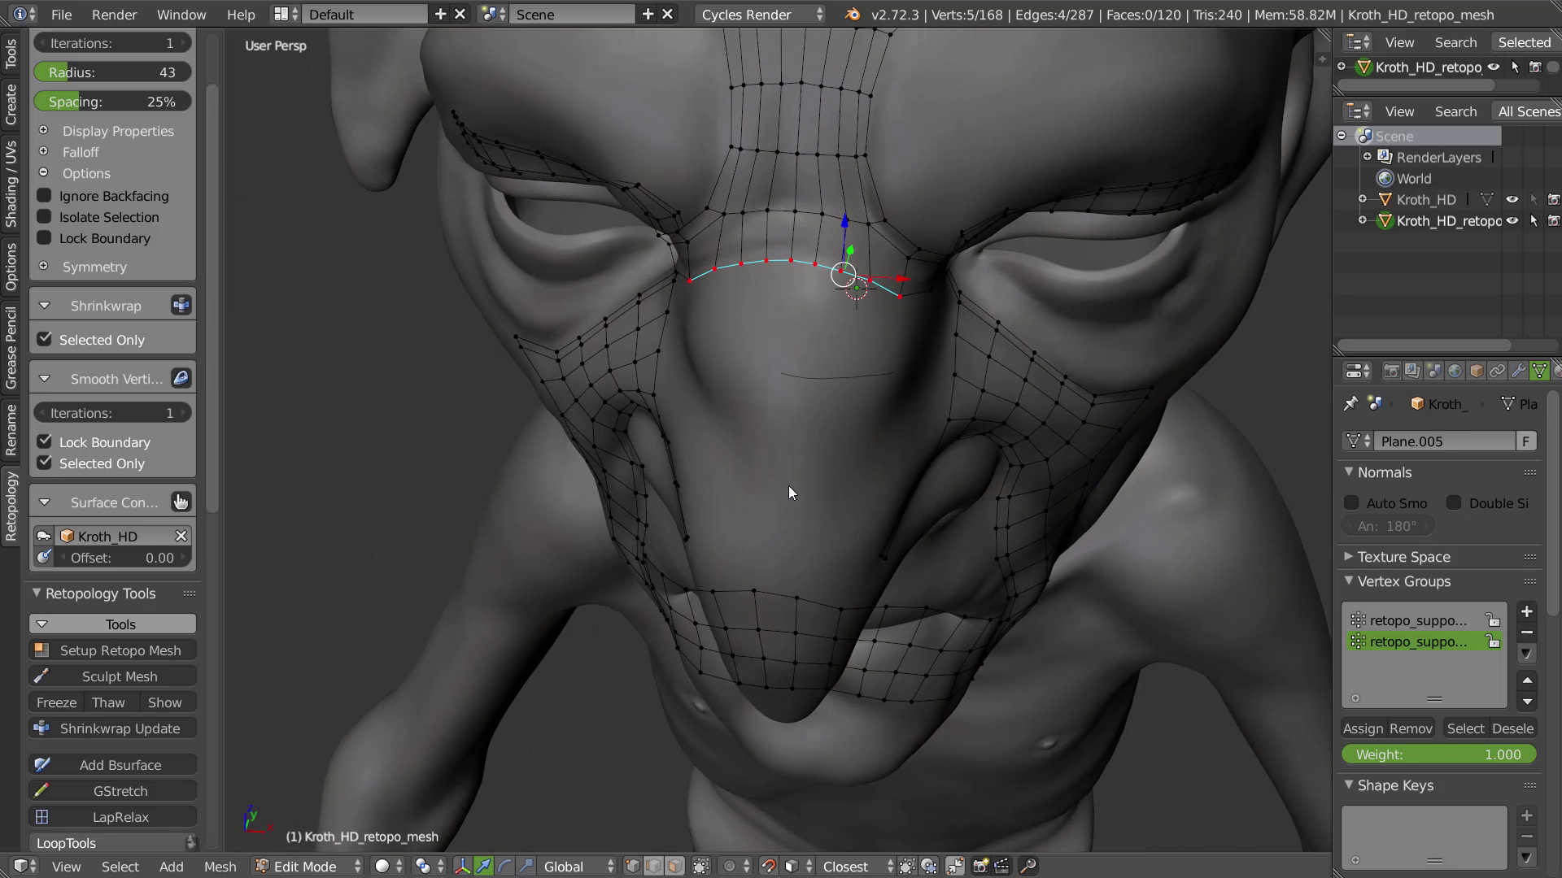
{"action": "right_click", "coordinate": [895, 405]}
{"action": "left_click", "coordinate": [927, 232]}
{"action": "right_click", "coordinate": [919, 384]}
{"action": "left_click", "coordinate": [930, 262]}
{"action": "left_click_drag", "start_coordinate": [1050, 298], "coordinate": [1038, 301]}
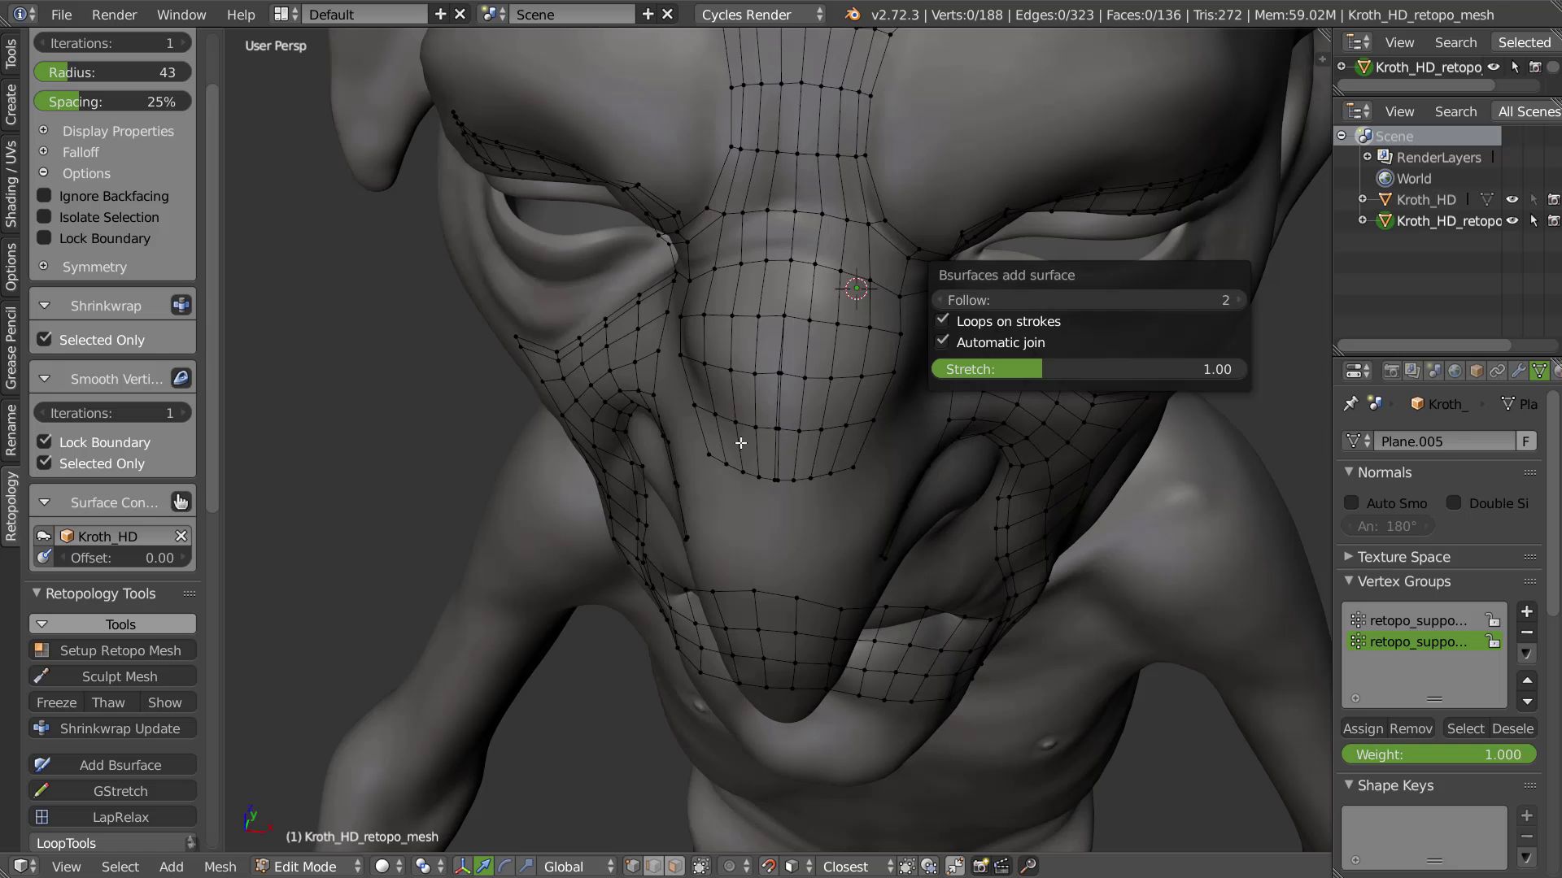
Select the new nose surface, smooth its vertices and refine it with the mesh brush
{"action": "left_click", "coordinate": [774, 407], "text": "alt"}
{"action": "middle_click_drag", "start_coordinate": [846, 480], "coordinate": [857, 413]}
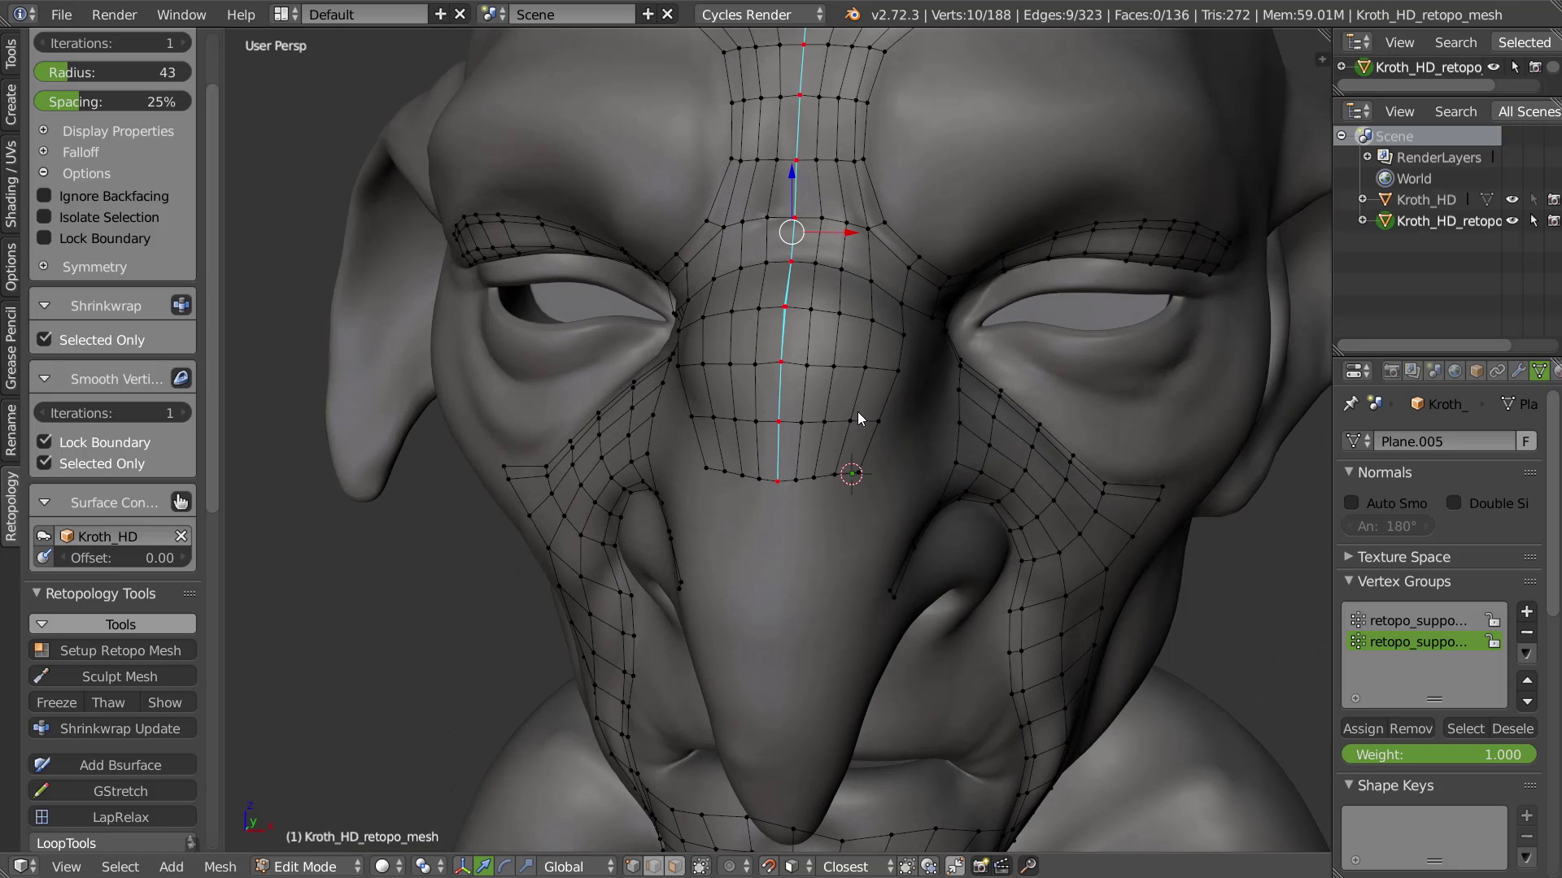
{"action": "mouse_move", "coordinate": [750, 511]}
{"action": "left_mouse_down", "text": "ctrl"}
{"action": "mouse_move", "coordinate": [930, 430]}
{"action": "mouse_move", "coordinate": [862, 263]}
{"action": "mouse_move", "coordinate": [767, 284]}
{"action": "mouse_move", "coordinate": [841, 484]}
{"action": "left_mouse_up", "text": "ctrl"}
{"action": "key", "text": "shift+v"}
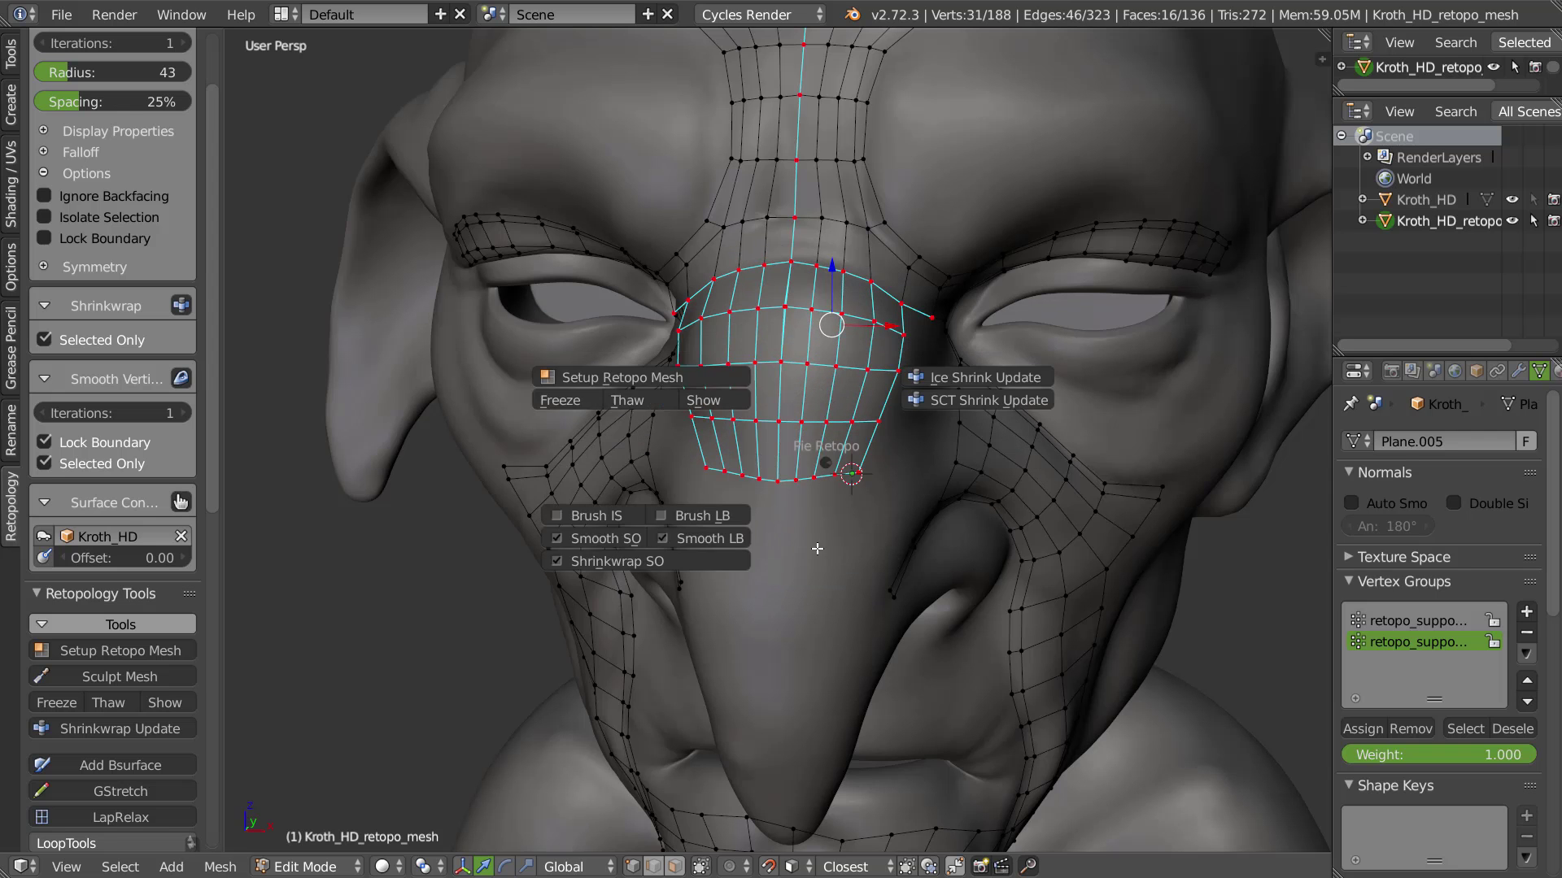
{"action": "left_click", "coordinate": [819, 547]}
{"action": "mouse_move", "coordinate": [858, 430]}
{"action": "middle_mouse_down"}
{"action": "mouse_move", "coordinate": [785, 437]}
{"action": "mouse_move", "coordinate": [773, 411]}
{"action": "middle_mouse_up"}
{"action": "key", "text": "shift+v"}
{"action": "left_click", "coordinate": [749, 419]}
{"action": "key", "text": "Return"}
Move four vertices along the nose surface's lower edge to even out their spacing
{"action": "mouse_move", "coordinate": [757, 500]}
{"action": "middle_mouse_down", "text": "shift"}
{"action": "mouse_move", "coordinate": [805, 422]}
{"action": "mouse_move", "coordinate": [874, 412]}
{"action": "middle_mouse_up", "text": "shift"}
{"action": "scroll", "coordinate": [850, 403], "scroll_direction": "up", "scroll_amount": 2}
{"action": "right_click", "coordinate": [861, 365]}
{"action": "key", "text": "g"}
{"action": "left_click", "coordinate": [858, 371]}
{"action": "right_click", "coordinate": [892, 364]}
{"action": "key", "text": "g"}
{"action": "left_click", "coordinate": [889, 361]}
{"action": "right_click", "coordinate": [917, 356]}
{"action": "key", "text": "g"}
{"action": "left_click", "coordinate": [924, 358]}
{"action": "right_click", "coordinate": [954, 346]}
{"action": "key", "text": "g"}
{"action": "left_click", "coordinate": [956, 335]}
Add a Bsurface between the nose surface's side border and the lower edge of the row beside the eye corner
{"action": "middle_click_drag", "start_coordinate": [956, 335], "coordinate": [852, 331]}
{"action": "right_click", "coordinate": [786, 376], "text": "ctrl"}
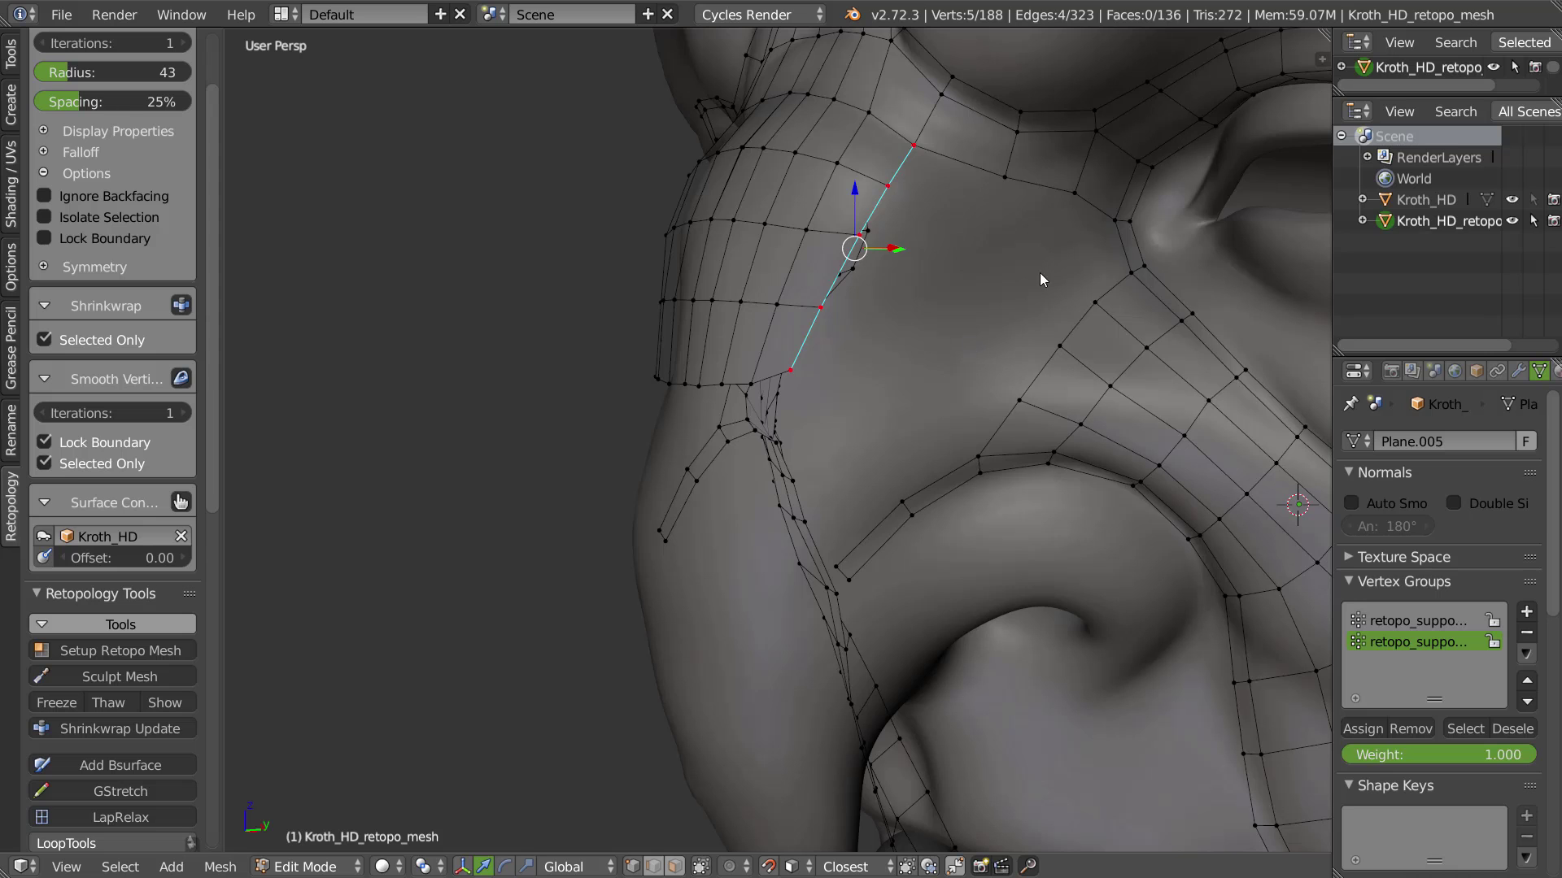
{"action": "right_click", "coordinate": [1064, 189]}
{"action": "right_click", "coordinate": [789, 372], "text": "ctrl+shift"}
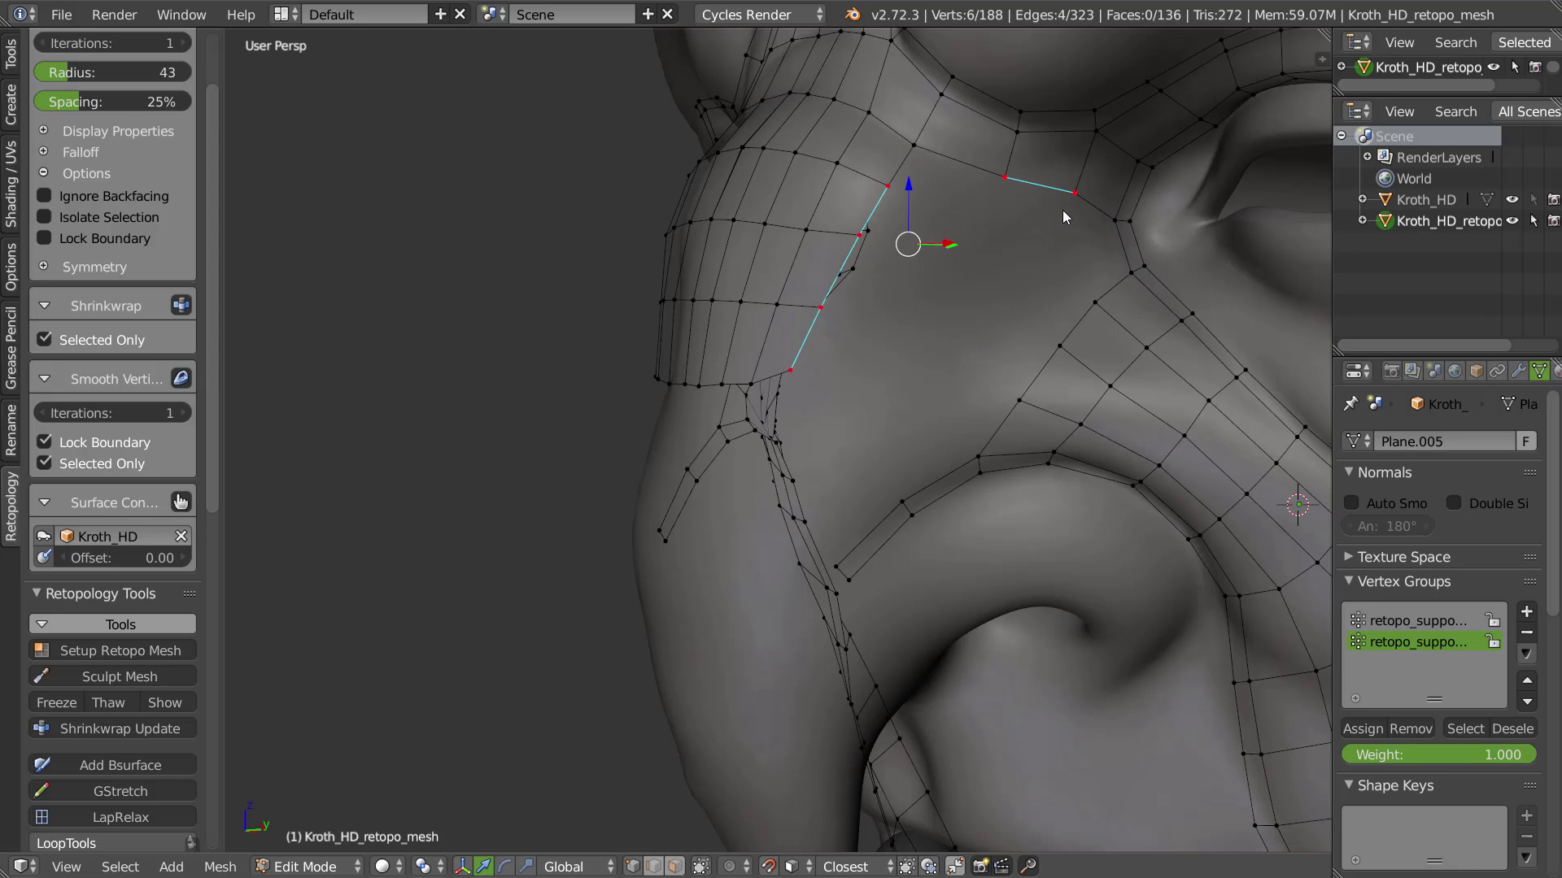
{"action": "key", "text": "shift+v"}
{"action": "left_click", "coordinate": [985, 225]}
{"action": "mouse_move", "coordinate": [974, 362]}
{"action": "middle_mouse_down"}
{"action": "mouse_move", "coordinate": [981, 392]}
{"action": "mouse_move", "coordinate": [968, 360]}
{"action": "mouse_move", "coordinate": [1144, 213]}
{"action": "middle_mouse_up"}
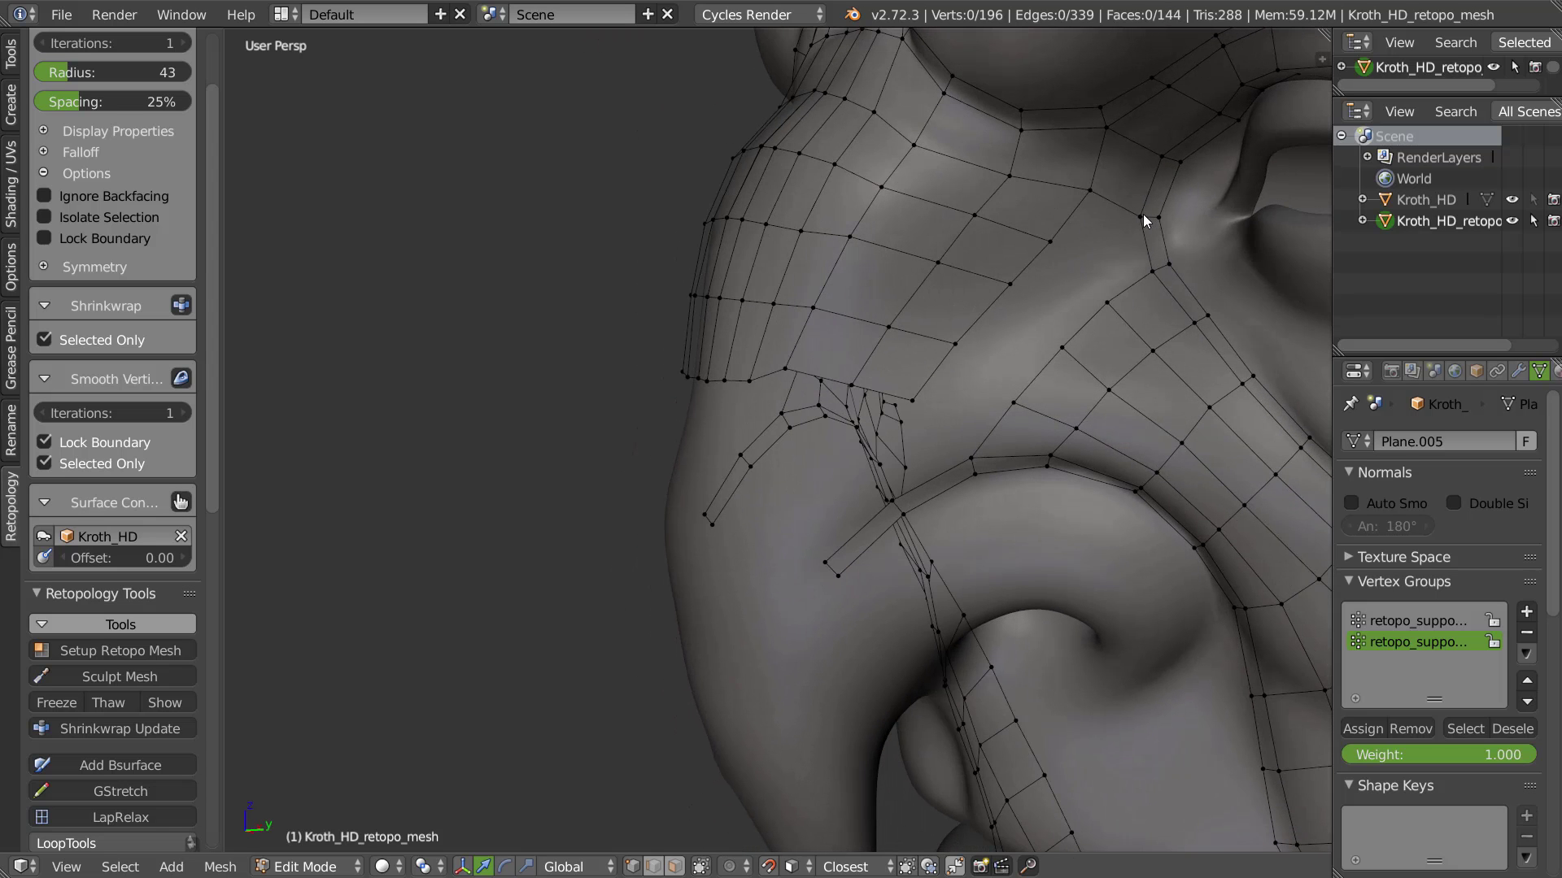
Fill faces one after another down the nose surface's side border, moving each new outer vertex into place
{"action": "key", "text": "f"}
{"action": "left_click", "coordinate": [1059, 246]}
{"action": "right_click", "coordinate": [1042, 239]}
{"action": "key", "text": "f"}
{"action": "left_click", "coordinate": [1038, 249]}
{"action": "key", "text": "f"}
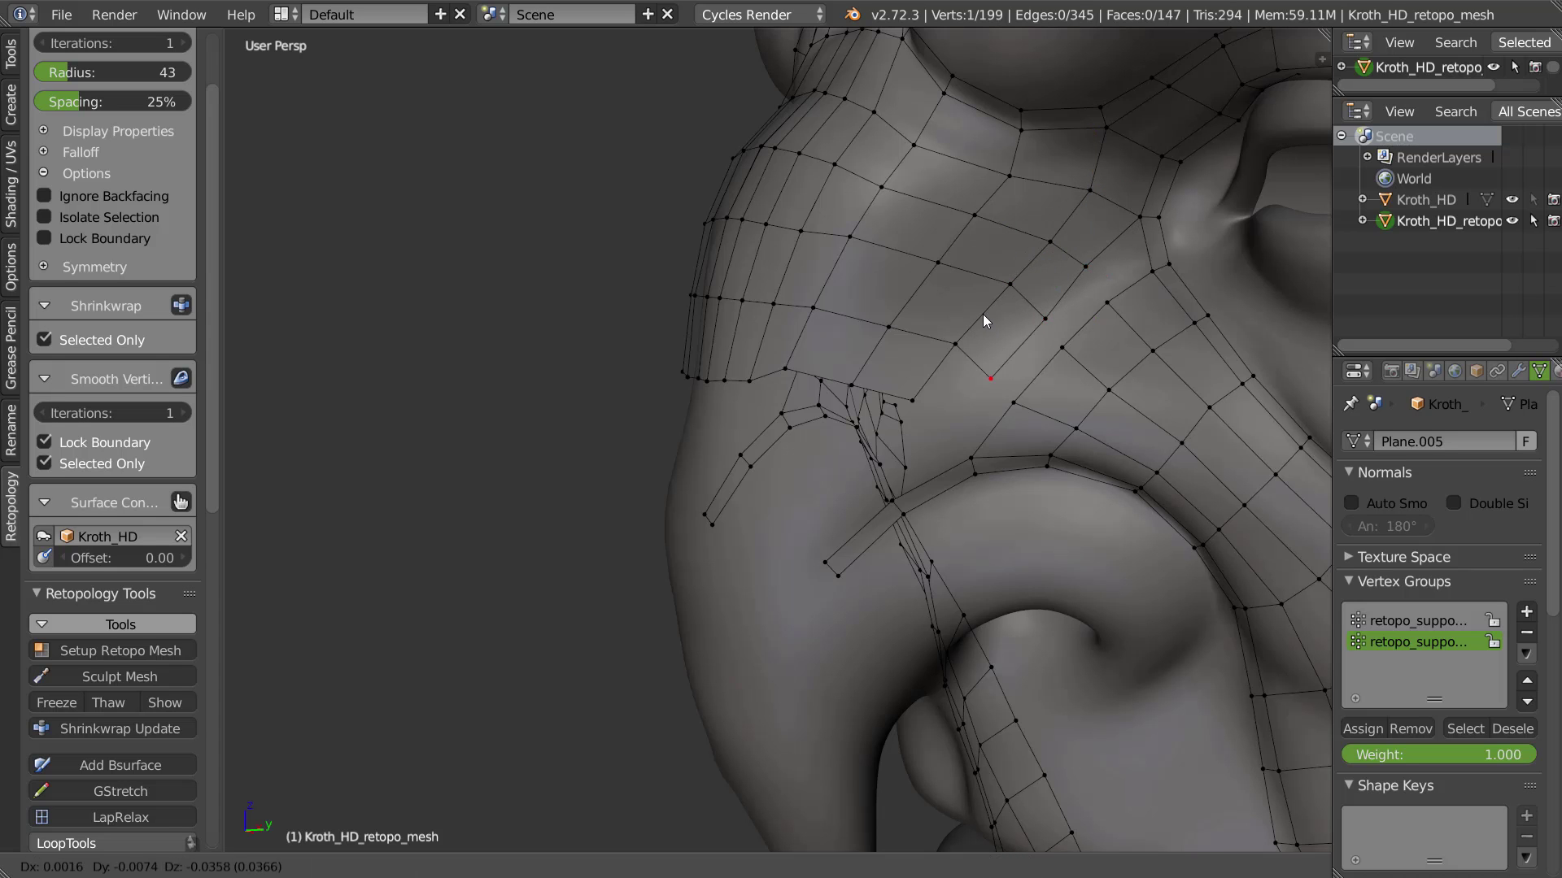
{"action": "left_click", "coordinate": [968, 383]}
{"action": "key", "text": "f"}
{"action": "left_click", "coordinate": [943, 434]}
{"action": "key", "text": "g"}
{"action": "left_click", "coordinate": [937, 446]}
Fill the gap between the nose's side faces and the row running down from the eye corner with faces
{"action": "right_click", "coordinate": [1138, 226]}
{"action": "key", "text": "f"}
{"action": "key", "text": "f"}
{"action": "key", "text": "f"}
{"action": "key", "text": "f"}
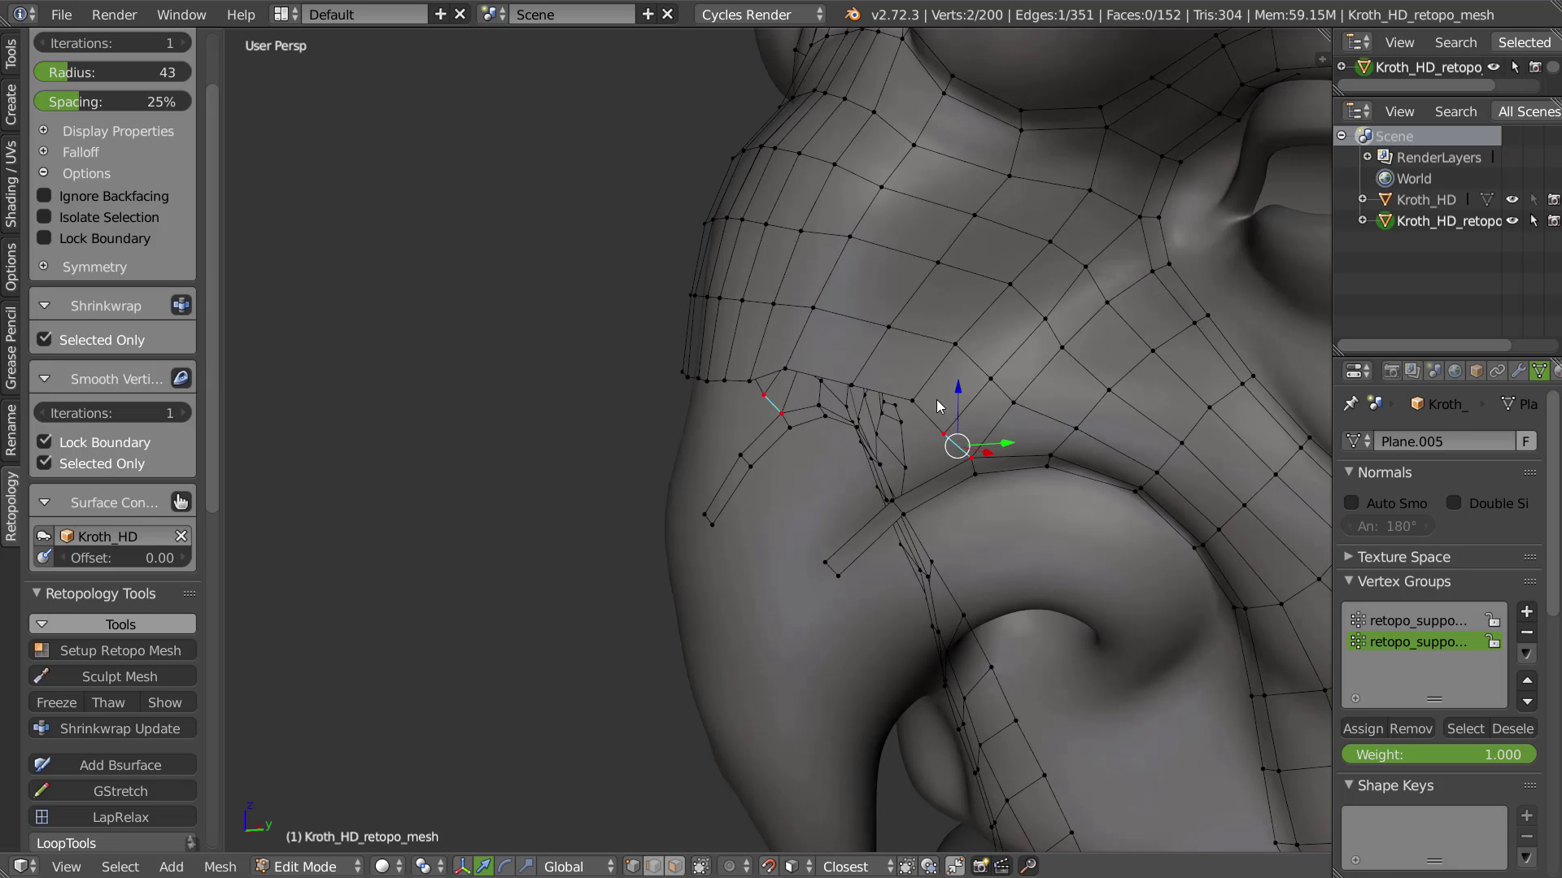
Slide the vertices of the new side faces along their edges to even out the spacing between nose and eye corner
{"action": "mouse_move", "coordinate": [1052, 408]}
{"action": "left_mouse_down"}
{"action": "mouse_move", "coordinate": [1143, 298]}
{"action": "mouse_move", "coordinate": [1114, 178]}
{"action": "mouse_move", "coordinate": [894, 137]}
{"action": "mouse_move", "coordinate": [794, 217]}
{"action": "mouse_move", "coordinate": [777, 394]}
{"action": "mouse_move", "coordinate": [854, 395]}
{"action": "left_mouse_up"}
{"action": "key", "text": "shift+v"}
{"action": "left_click", "coordinate": [903, 418]}
{"action": "key", "text": "shift+v"}
{"action": "left_click", "coordinate": [973, 370]}
{"action": "key", "text": "shift+v"}
{"action": "left_click", "coordinate": [976, 378]}
{"action": "key", "text": "shift+v"}
{"action": "left_click", "coordinate": [1086, 261]}
{"action": "key", "text": "shift+v"}
Move individual vertices along the nose surface's lower border to smooth its outline
{"action": "middle_click_drag", "start_coordinate": [870, 356], "coordinate": [798, 373]}
{"action": "right_click_drag", "start_coordinate": [800, 374], "coordinate": [806, 379]}
{"action": "right_click", "coordinate": [844, 319]}
{"action": "right_click_drag", "start_coordinate": [845, 319], "coordinate": [842, 319]}
{"action": "right_click_drag", "start_coordinate": [810, 383], "coordinate": [808, 390]}
{"action": "middle_click_drag", "start_coordinate": [807, 389], "coordinate": [870, 385]}
{"action": "scroll", "coordinate": [870, 385], "scroll_direction": "down", "scroll_amount": 2, "text": "shift"}
{"action": "right_click_drag", "start_coordinate": [925, 366], "coordinate": [915, 374]}
{"action": "right_click", "coordinate": [854, 353]}
Adjust a vertex on the nose surface's border and slide the selected edge loop near the nose bridge
{"action": "middle_click_drag", "start_coordinate": [862, 352], "coordinate": [753, 335]}
{"action": "right_click_drag", "start_coordinate": [694, 336], "coordinate": [697, 334]}
{"action": "right_click", "coordinate": [697, 213], "text": "alt"}
{"action": "key", "text": "shift+v"}
{"action": "left_click", "coordinate": [864, 252]}
Fill a face joining the nose surface's lower side corner to the strip above the nostril wing
{"action": "middle_click_drag", "start_coordinate": [905, 288], "coordinate": [997, 295]}
{"action": "right_click", "coordinate": [997, 297]}
{"action": "right_click", "coordinate": [927, 246], "text": "ctrl"}
{"action": "right_click", "coordinate": [911, 350], "text": "ctrl"}
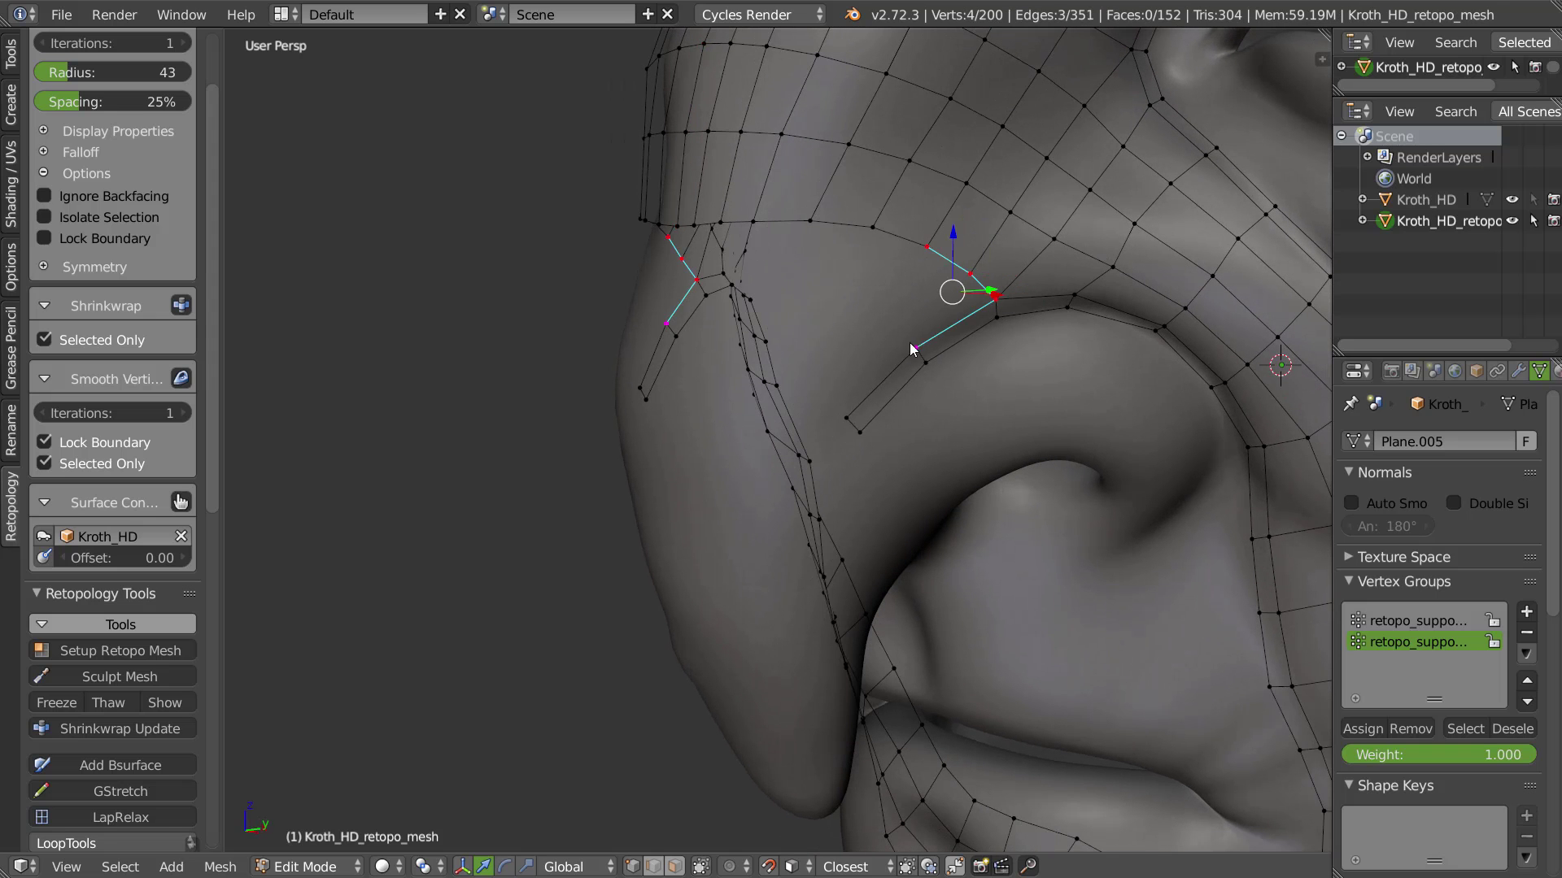
{"action": "key", "text": "f"}
{"action": "right_click", "coordinate": [928, 247]}
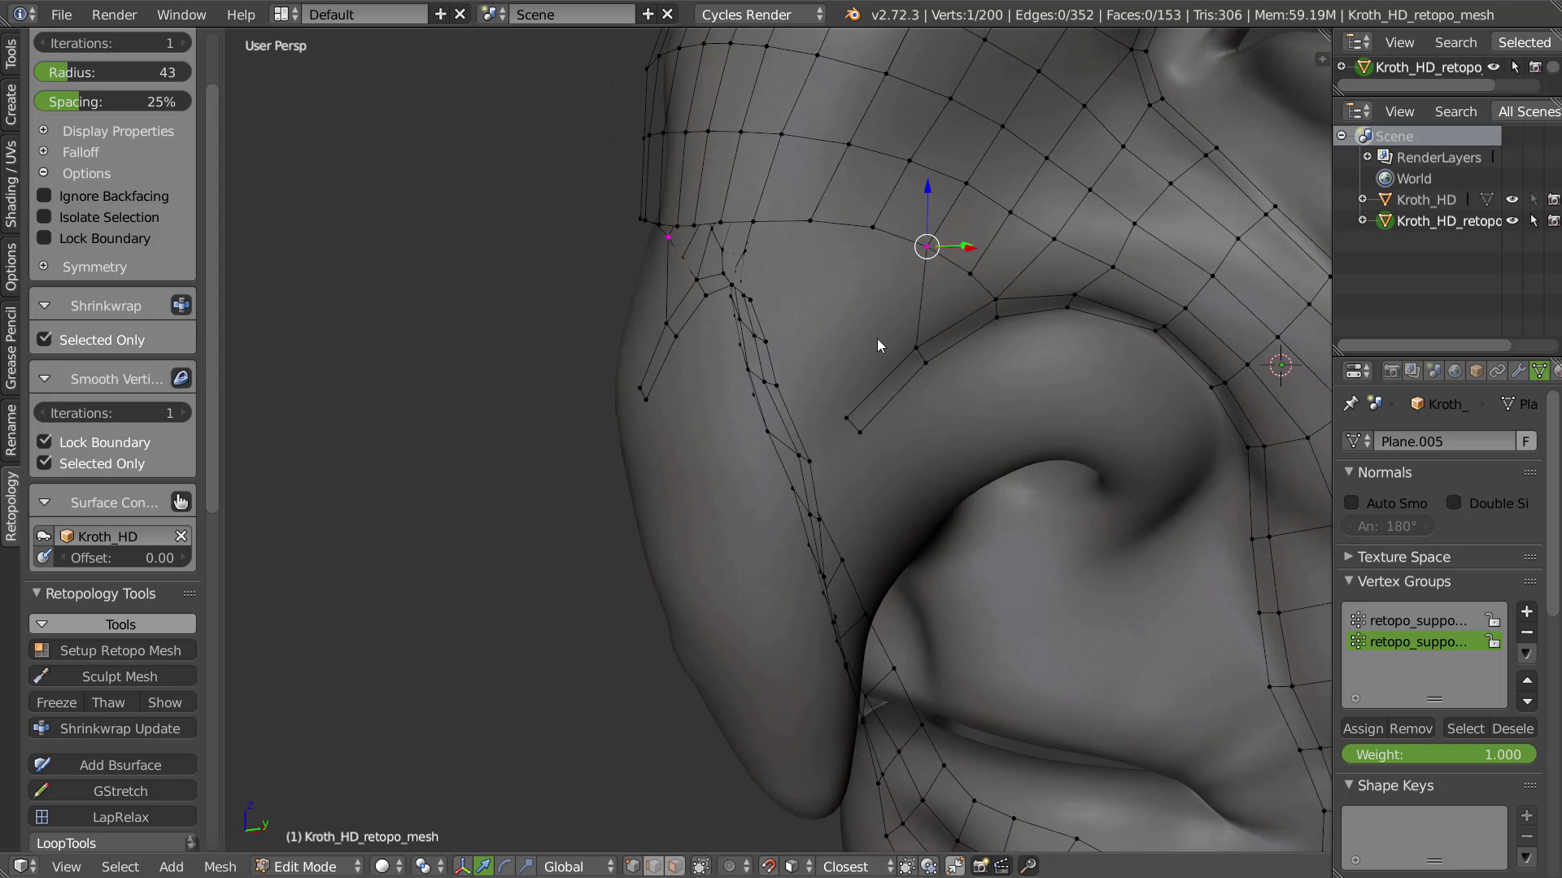
Move the two end vertices of the nostril strip together to shorten its last face
{"action": "middle_click_drag", "start_coordinate": [878, 340], "coordinate": [911, 339]}
{"action": "right_click", "coordinate": [856, 427]}
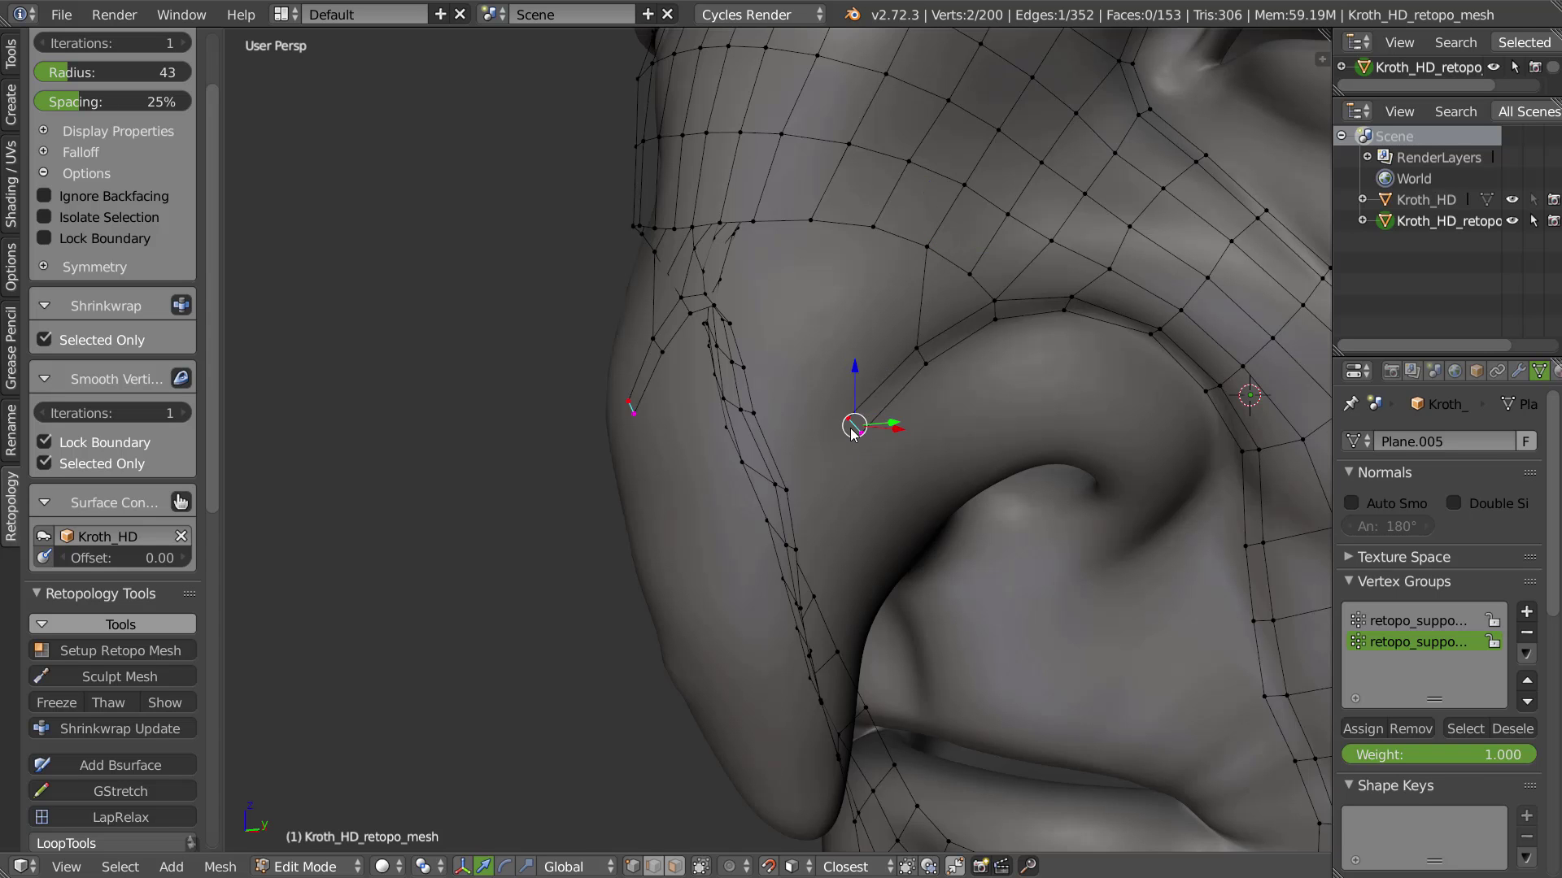
{"action": "key", "text": "g"}
{"action": "right_click", "coordinate": [875, 416]}
{"action": "right_click", "coordinate": [843, 418], "text": "shift"}
{"action": "key", "text": "g"}
{"action": "left_click", "coordinate": [872, 407]}
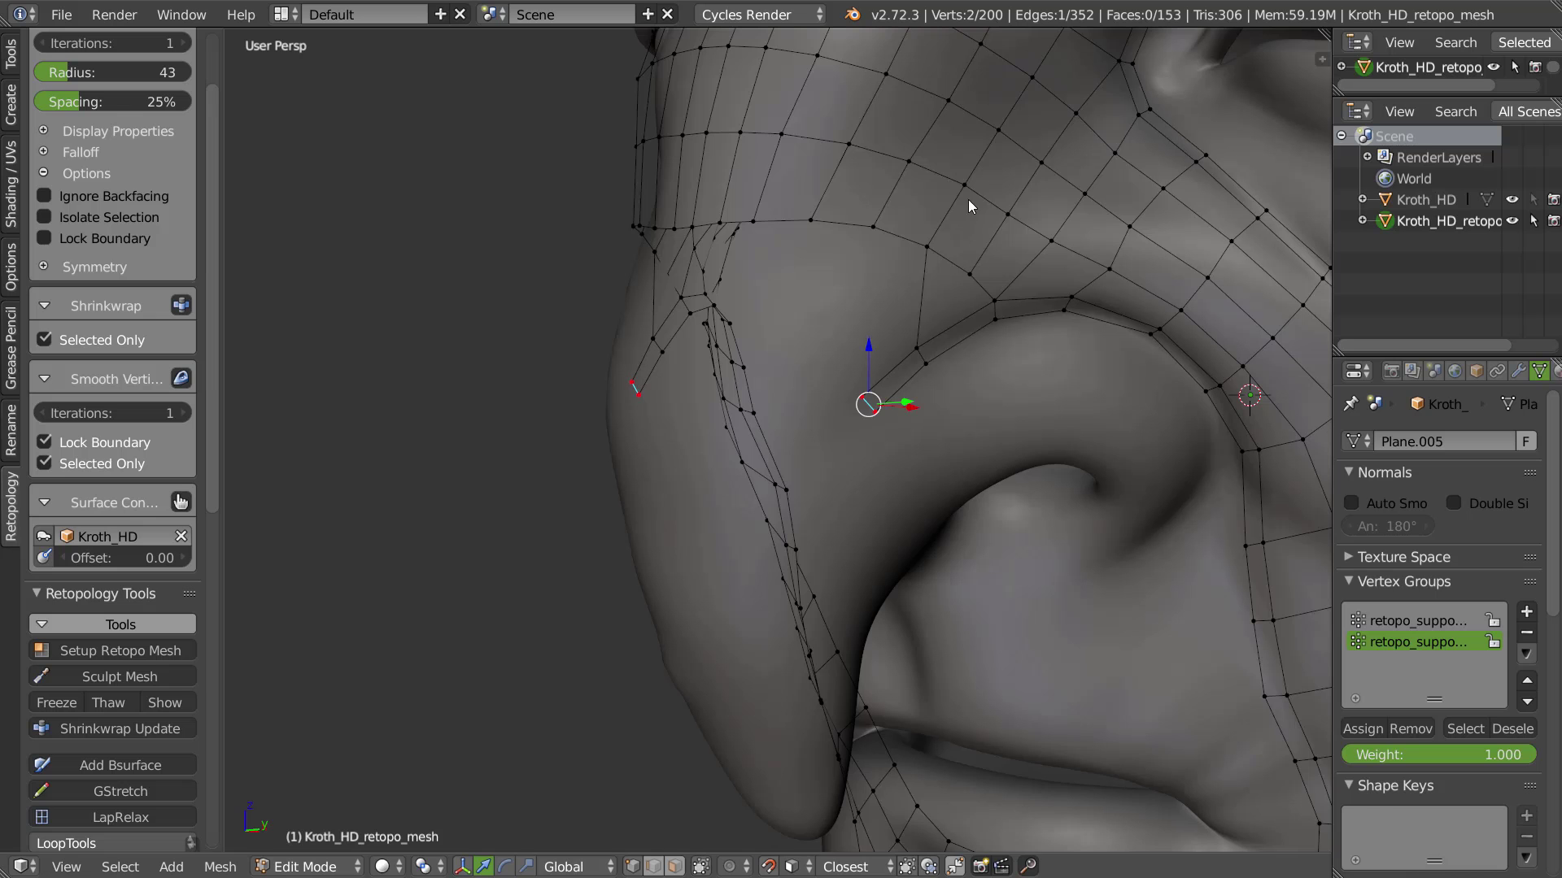
Extrude the nose surface's lower edge row down the nose to level with the nostril strip
{"action": "middle_click_drag", "start_coordinate": [860, 244], "coordinate": [917, 238]}
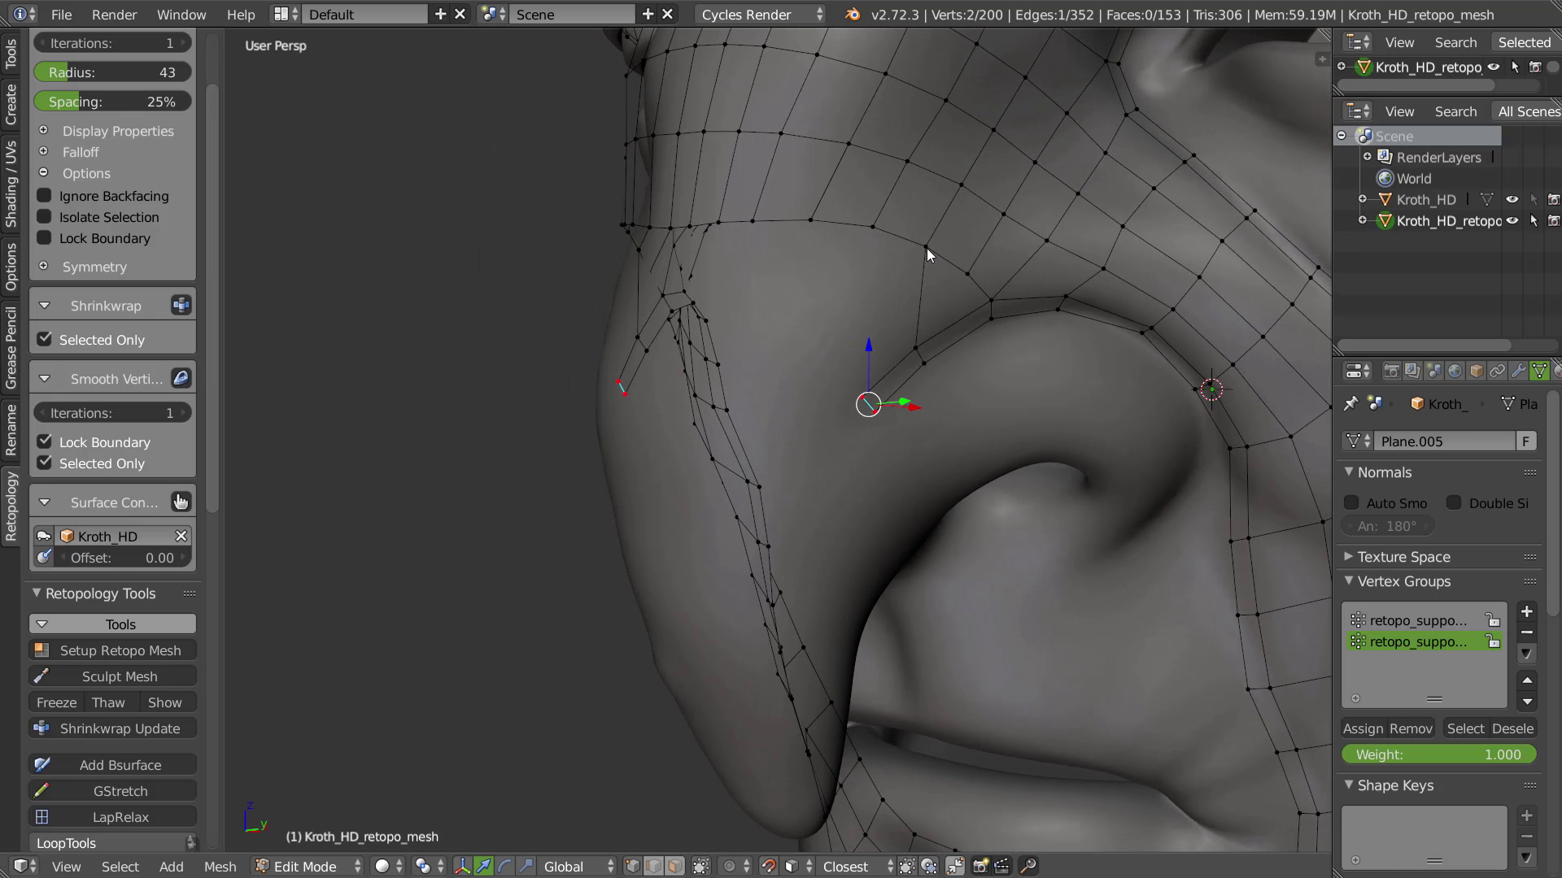
{"action": "middle_click_drag", "start_coordinate": [881, 397], "coordinate": [827, 358]}
{"action": "middle_click_drag", "start_coordinate": [1057, 419], "coordinate": [984, 349], "text": "shift"}
{"action": "middle_click_drag", "start_coordinate": [825, 272], "coordinate": [1032, 402], "text": "shift"}
{"action": "right_click", "coordinate": [766, 326]}
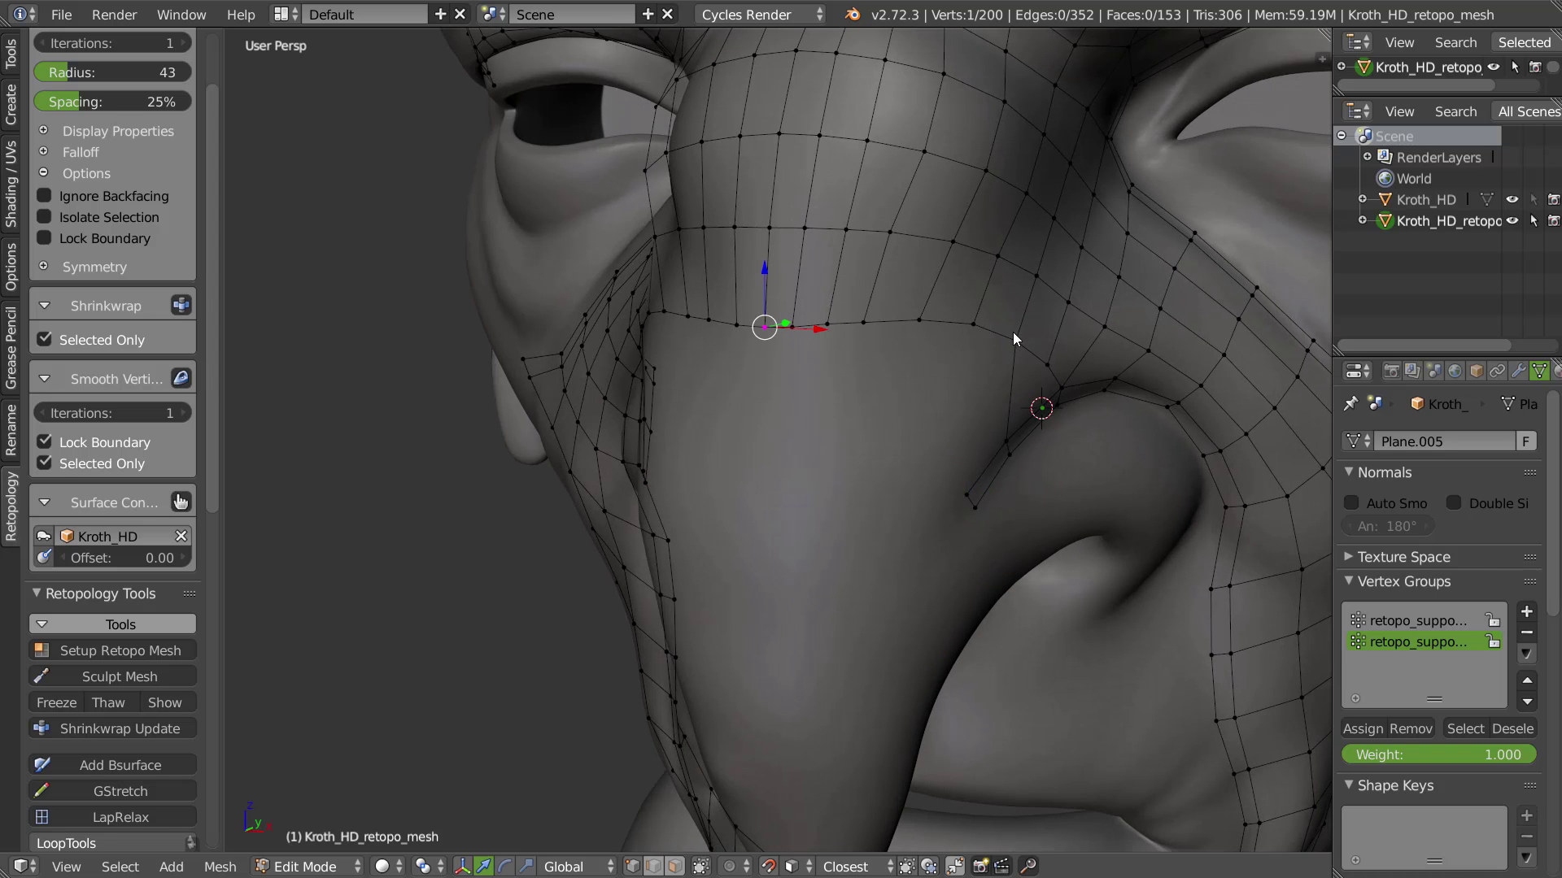
{"action": "right_click", "coordinate": [1013, 338], "text": "alt"}
{"action": "middle_click_drag", "start_coordinate": [1013, 338], "coordinate": [849, 412]}
{"action": "key", "text": "e"}
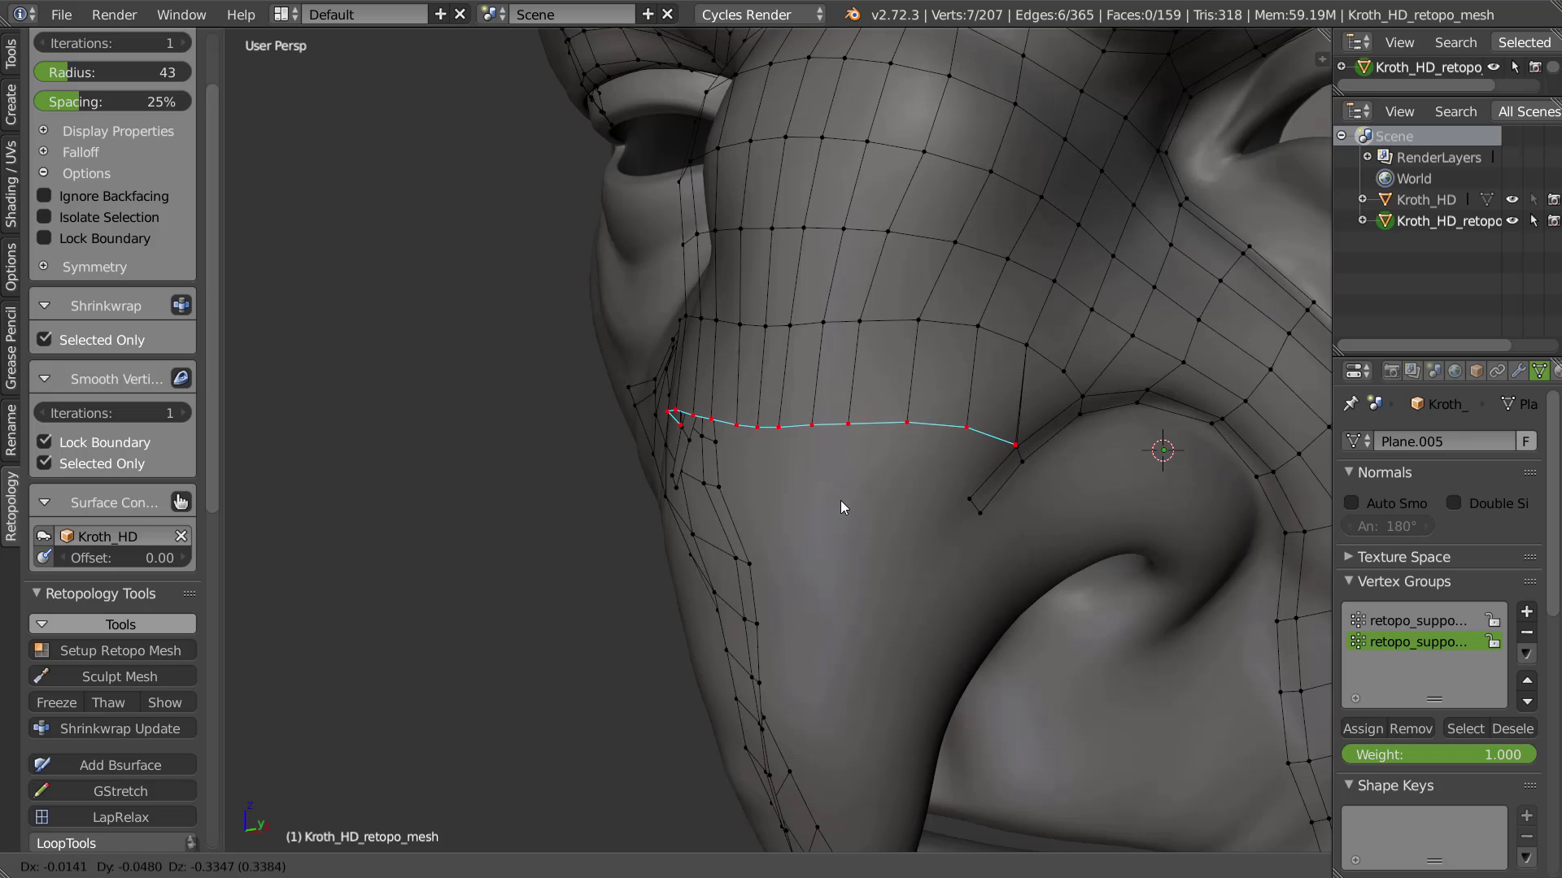
{"action": "left_click", "coordinate": [841, 501]}
{"action": "middle_click_drag", "start_coordinate": [1021, 406], "coordinate": [1046, 422]}
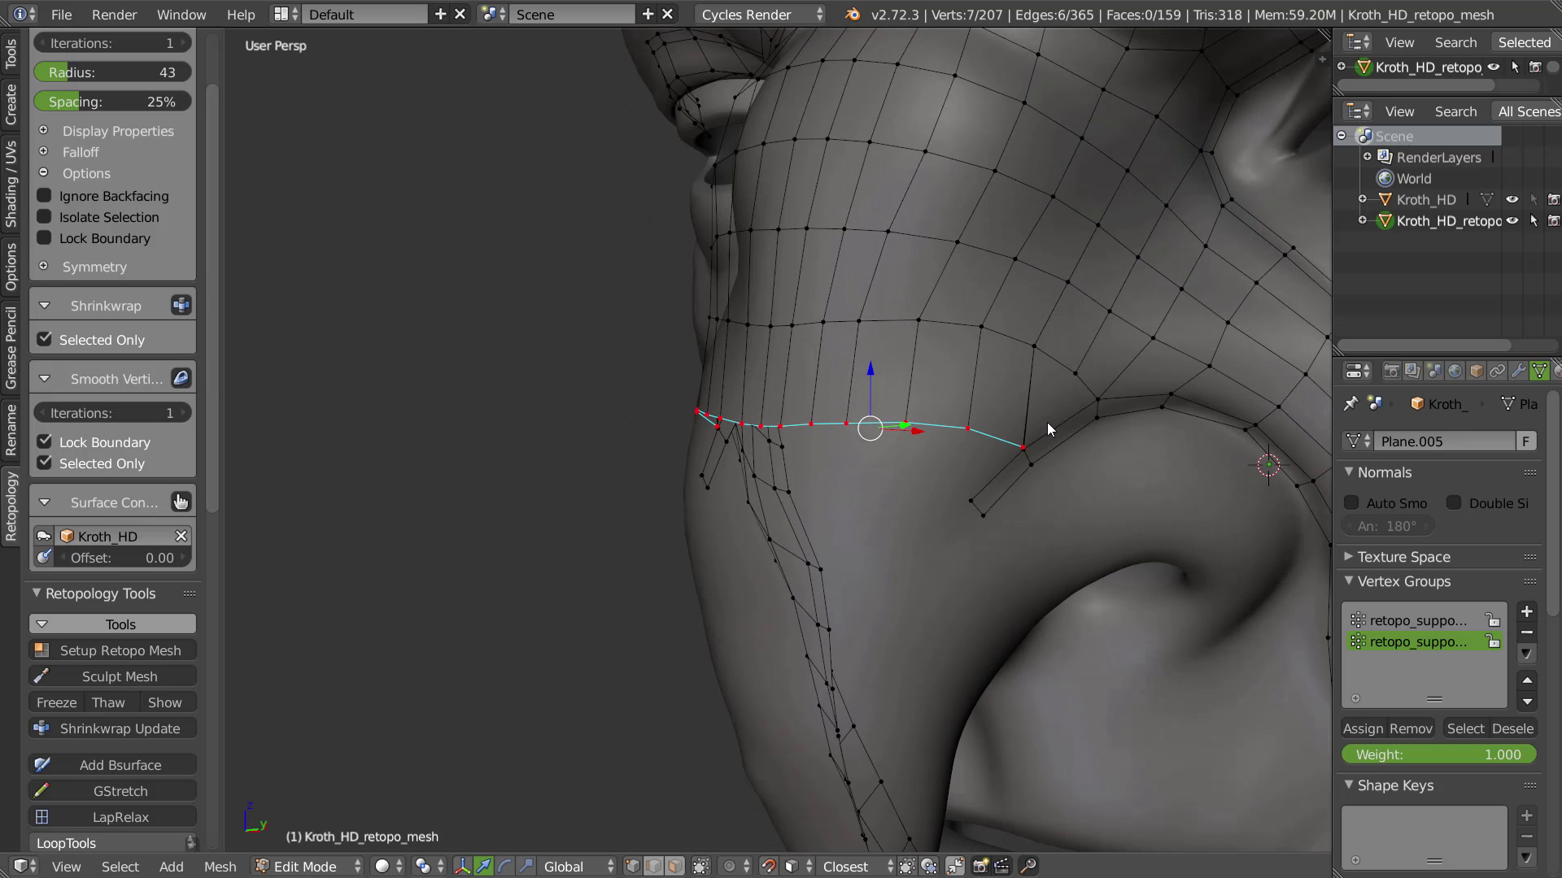
Turn on Auto Merge and merge the extruded row's end vertex into the adjoining vertex of the nostril strip
{"action": "key", "text": "shift+z"}
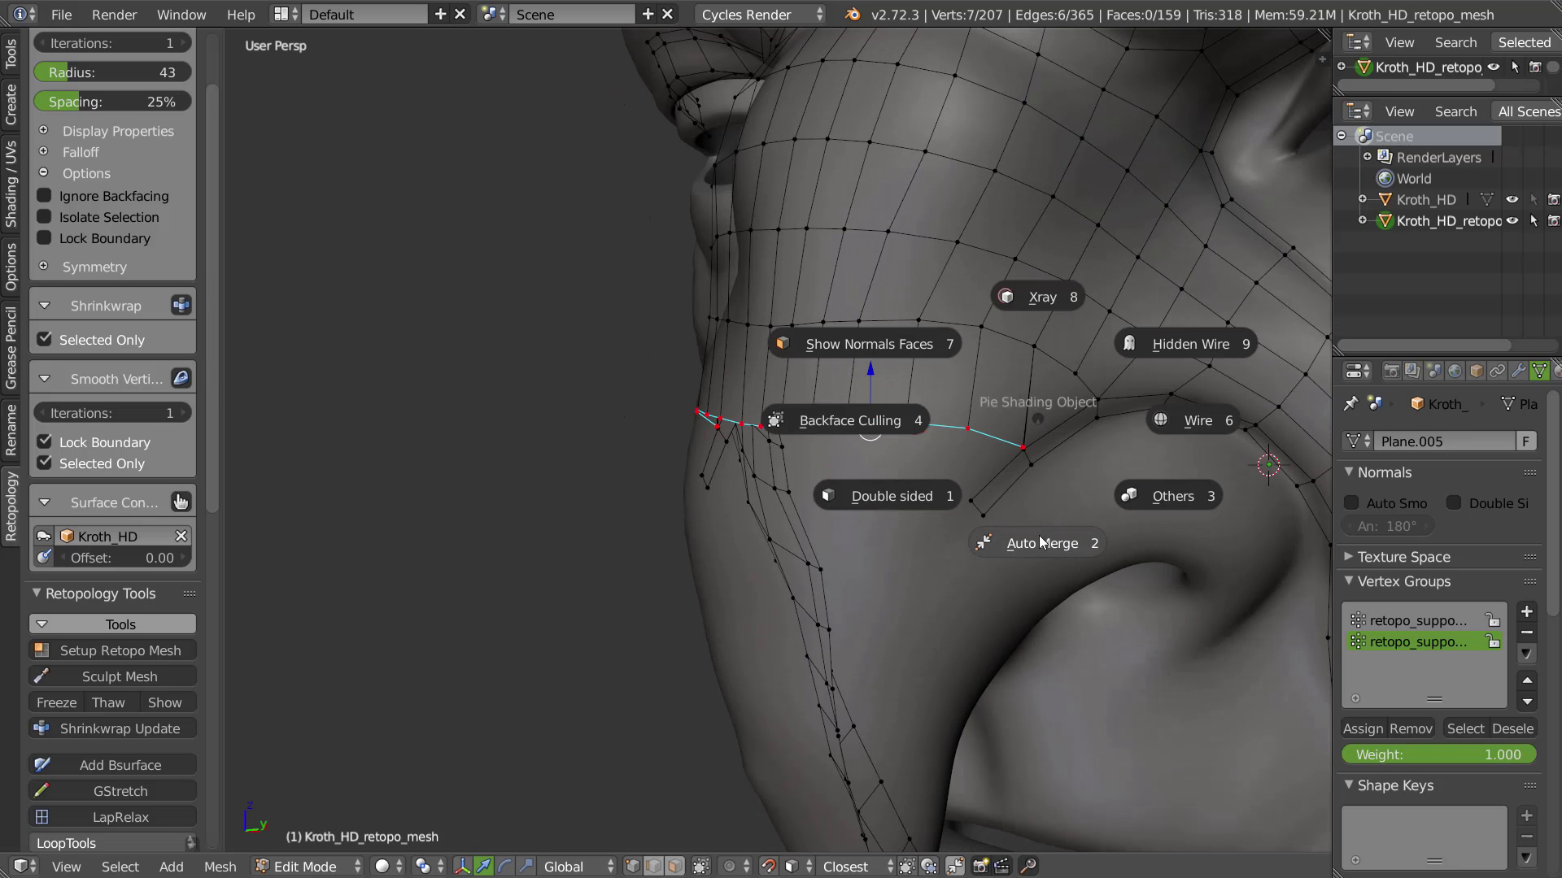
{"action": "left_click", "coordinate": [1037, 539]}
{"action": "right_click", "coordinate": [1024, 449]}
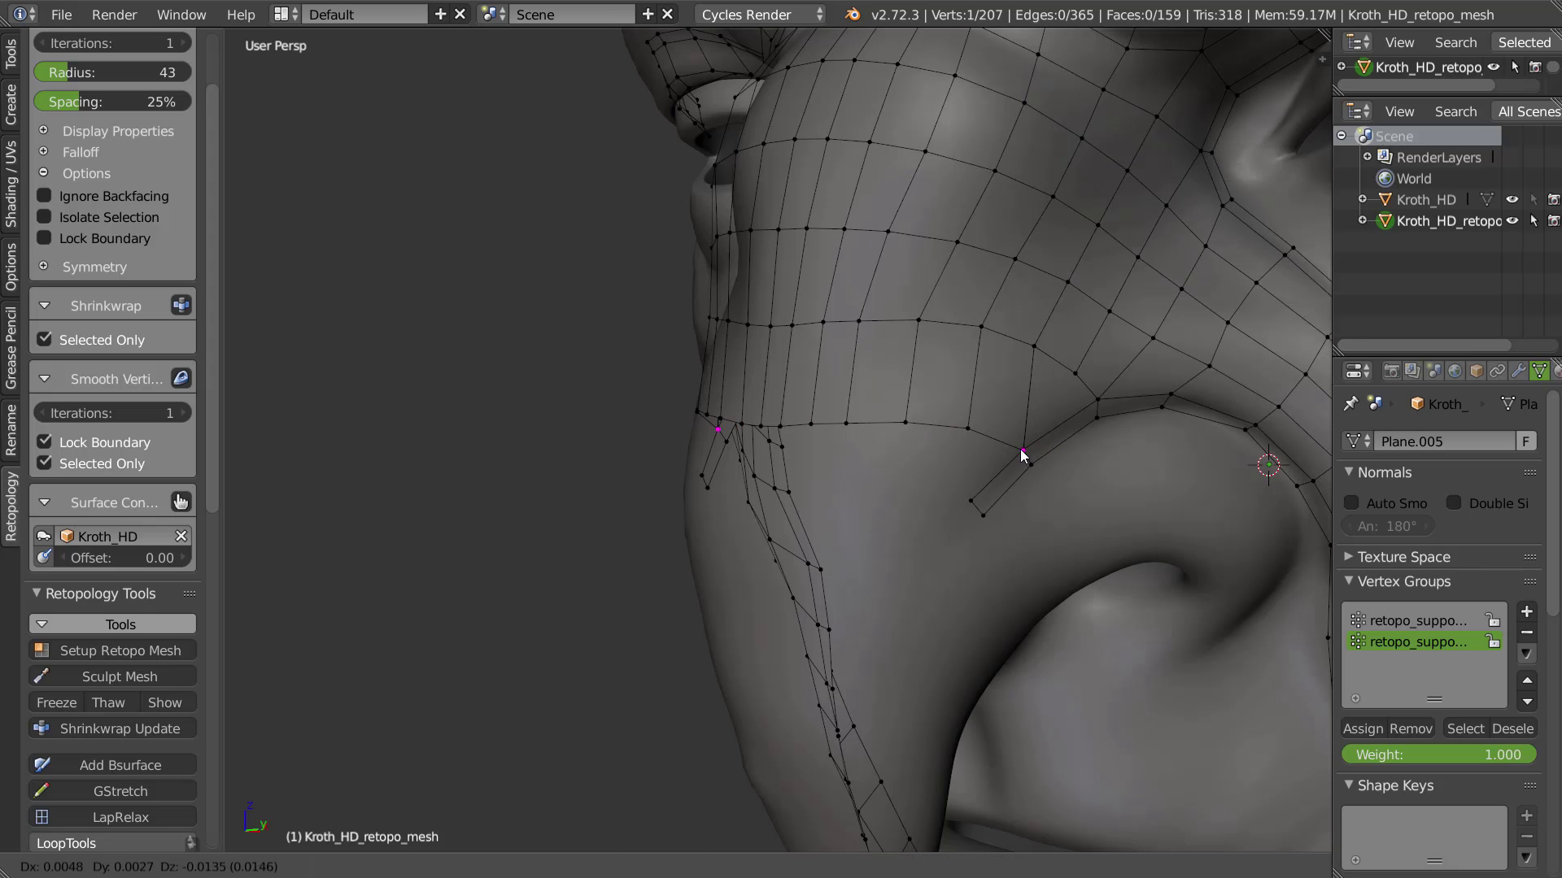
{"action": "key", "text": "g"}
{"action": "key", "text": "y"}
{"action": "left_click", "coordinate": [1007, 458]}
{"action": "middle_click_drag", "start_coordinate": [1021, 447], "coordinate": [1047, 488]}
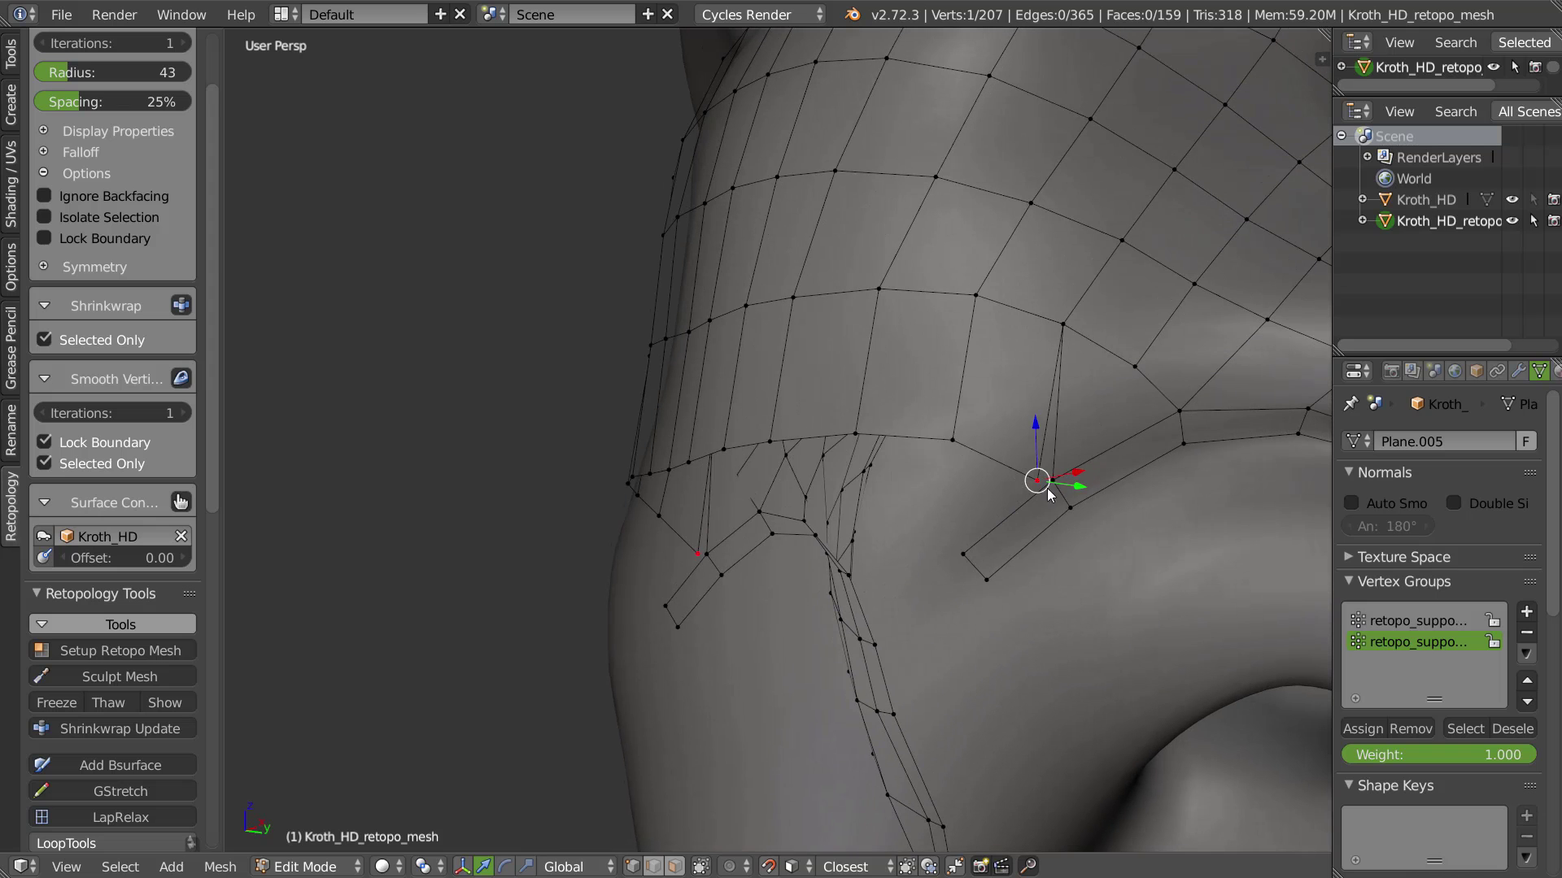
{"action": "key", "text": "g"}
{"action": "left_click", "coordinate": [1051, 485]}
{"action": "key", "text": "g"}
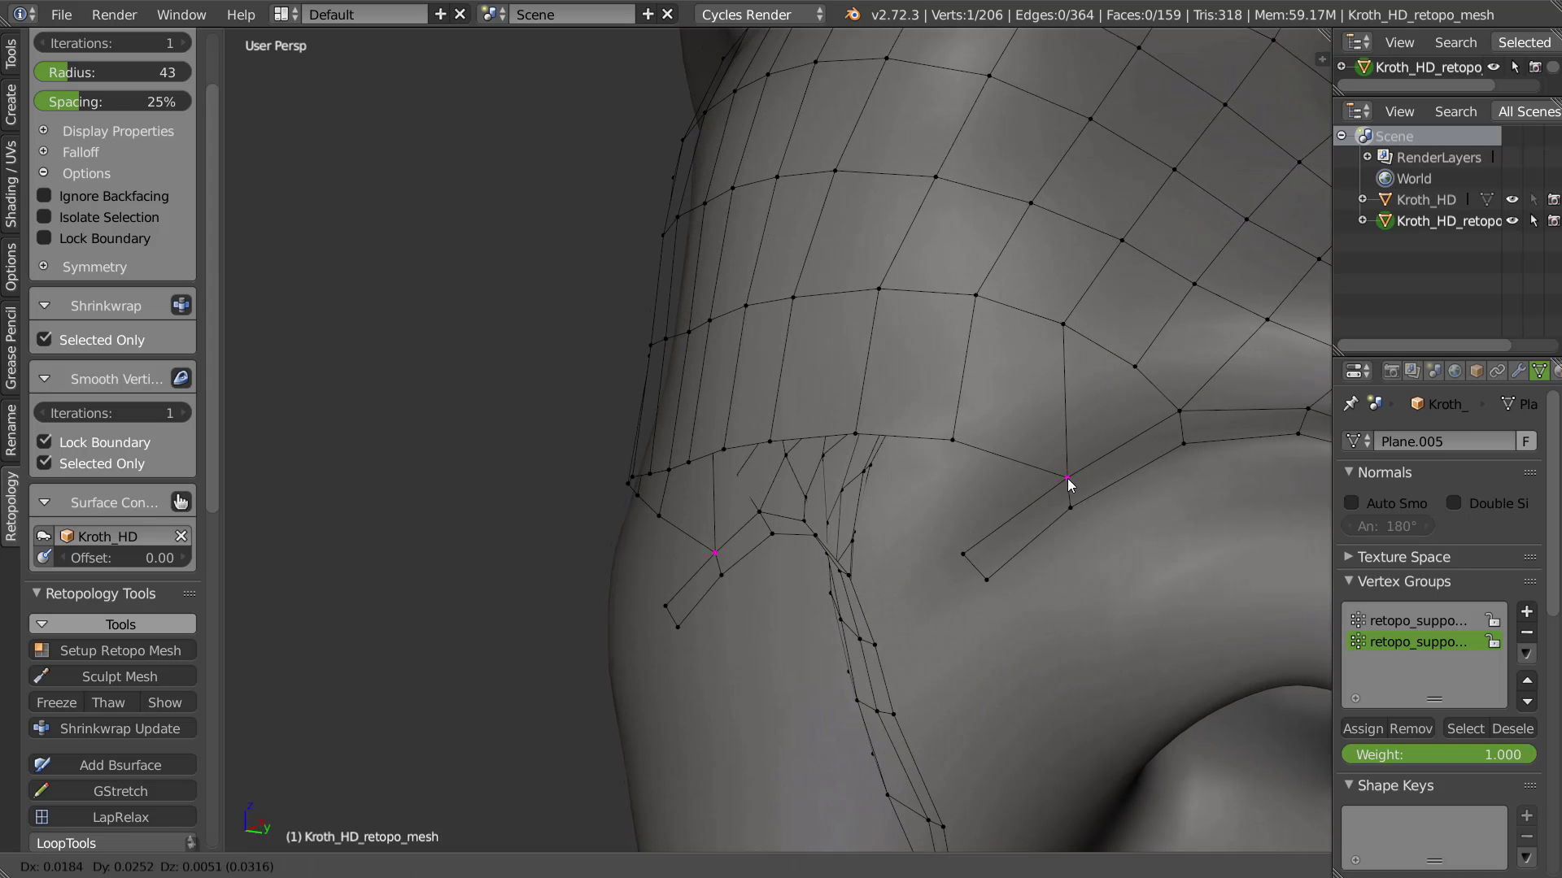
{"action": "left_click", "coordinate": [1067, 467]}
Move the vertex directly above the merged corner slightly down
{"action": "right_click", "coordinate": [1066, 327]}
{"action": "key", "text": "g"}
{"action": "left_click", "coordinate": [1066, 340]}
Extrude the nose's lower edge row again and move the new row down along Z
{"action": "scroll", "coordinate": [1066, 340], "scroll_direction": "down", "scroll_amount": 4}
{"action": "scroll", "coordinate": [1013, 452], "scroll_direction": "up", "scroll_amount": 2}
{"action": "middle_click_drag", "start_coordinate": [1013, 452], "coordinate": [895, 381]}
{"action": "right_click", "coordinate": [848, 379]}
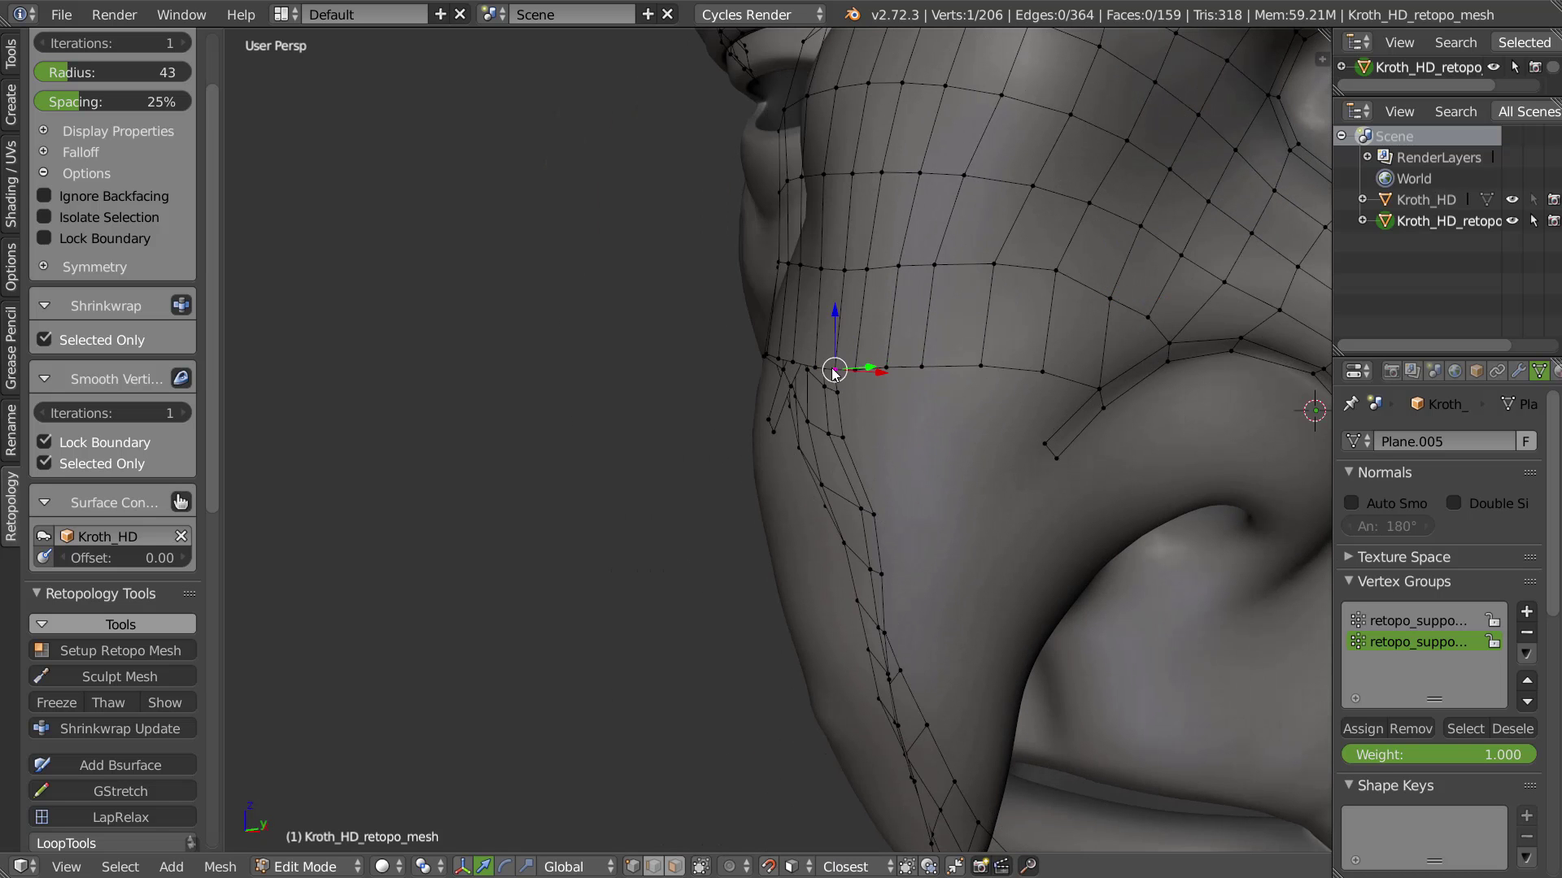
{"action": "right_click", "coordinate": [1097, 385], "text": "ctrl"}
{"action": "middle_click_drag", "start_coordinate": [1015, 408], "coordinate": [978, 418]}
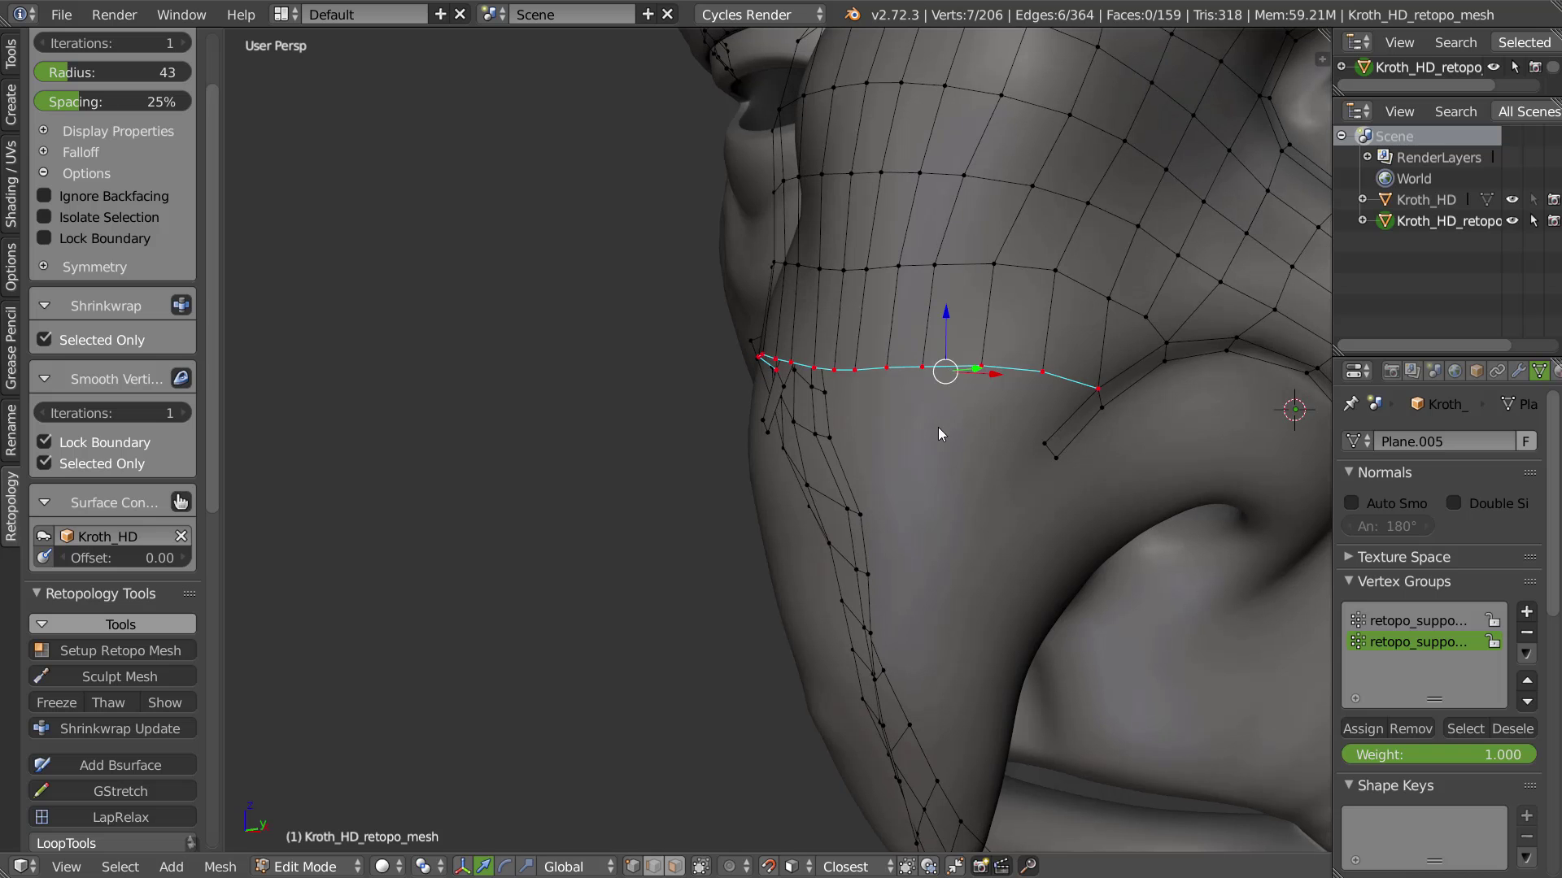
{"action": "key", "text": "e"}
{"action": "key", "text": "s"}
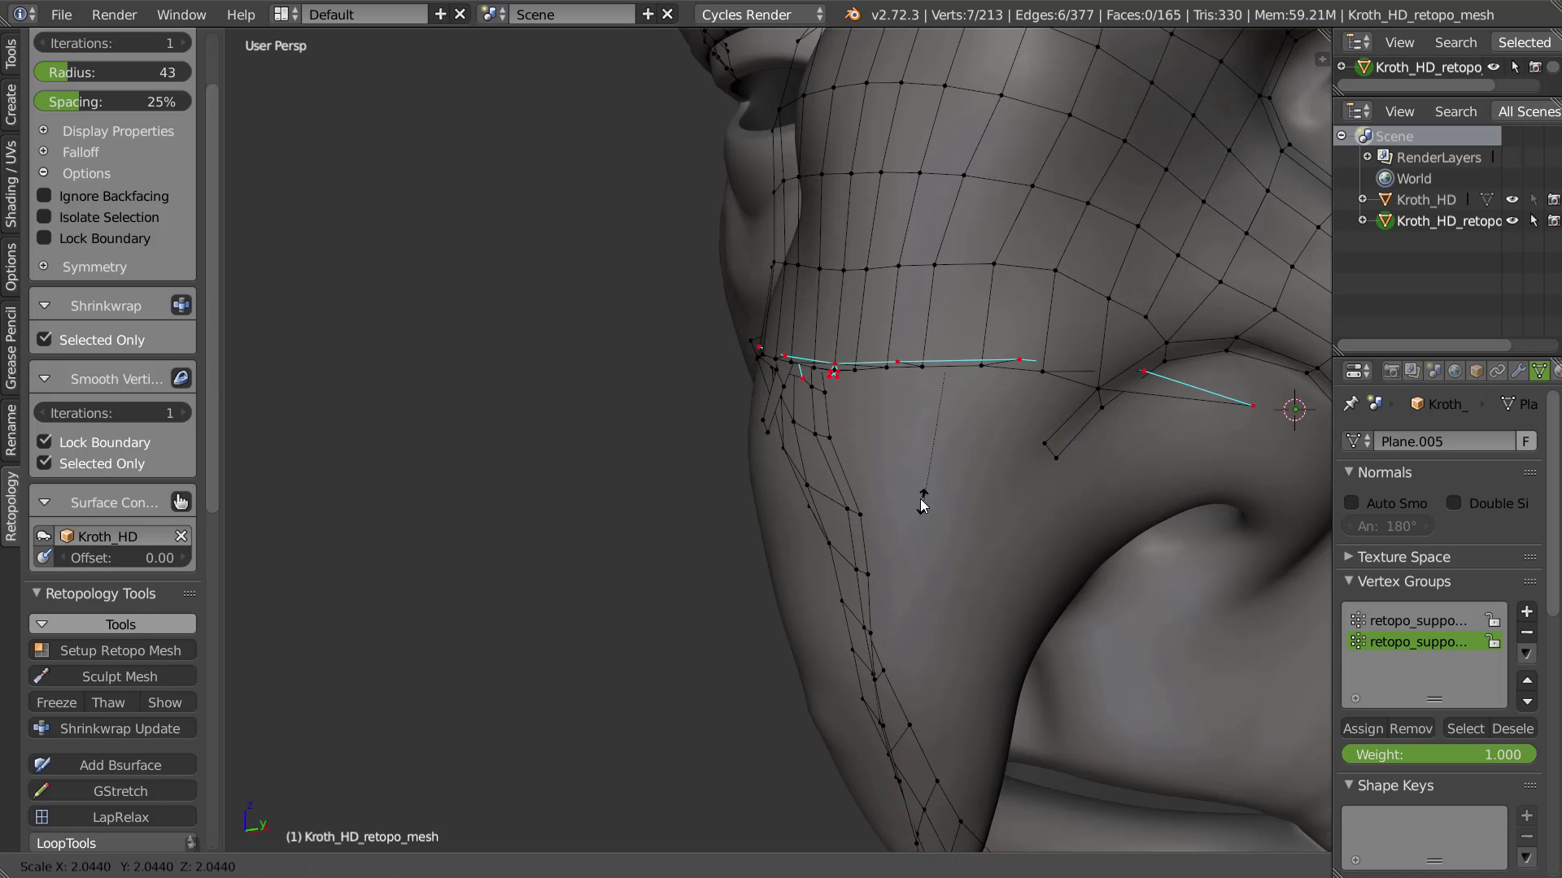
{"action": "right_click", "coordinate": [948, 496]}
{"action": "left_click_drag", "start_coordinate": [947, 376], "coordinate": [942, 460]}
{"action": "middle_click_drag", "start_coordinate": [940, 459], "coordinate": [968, 457]}
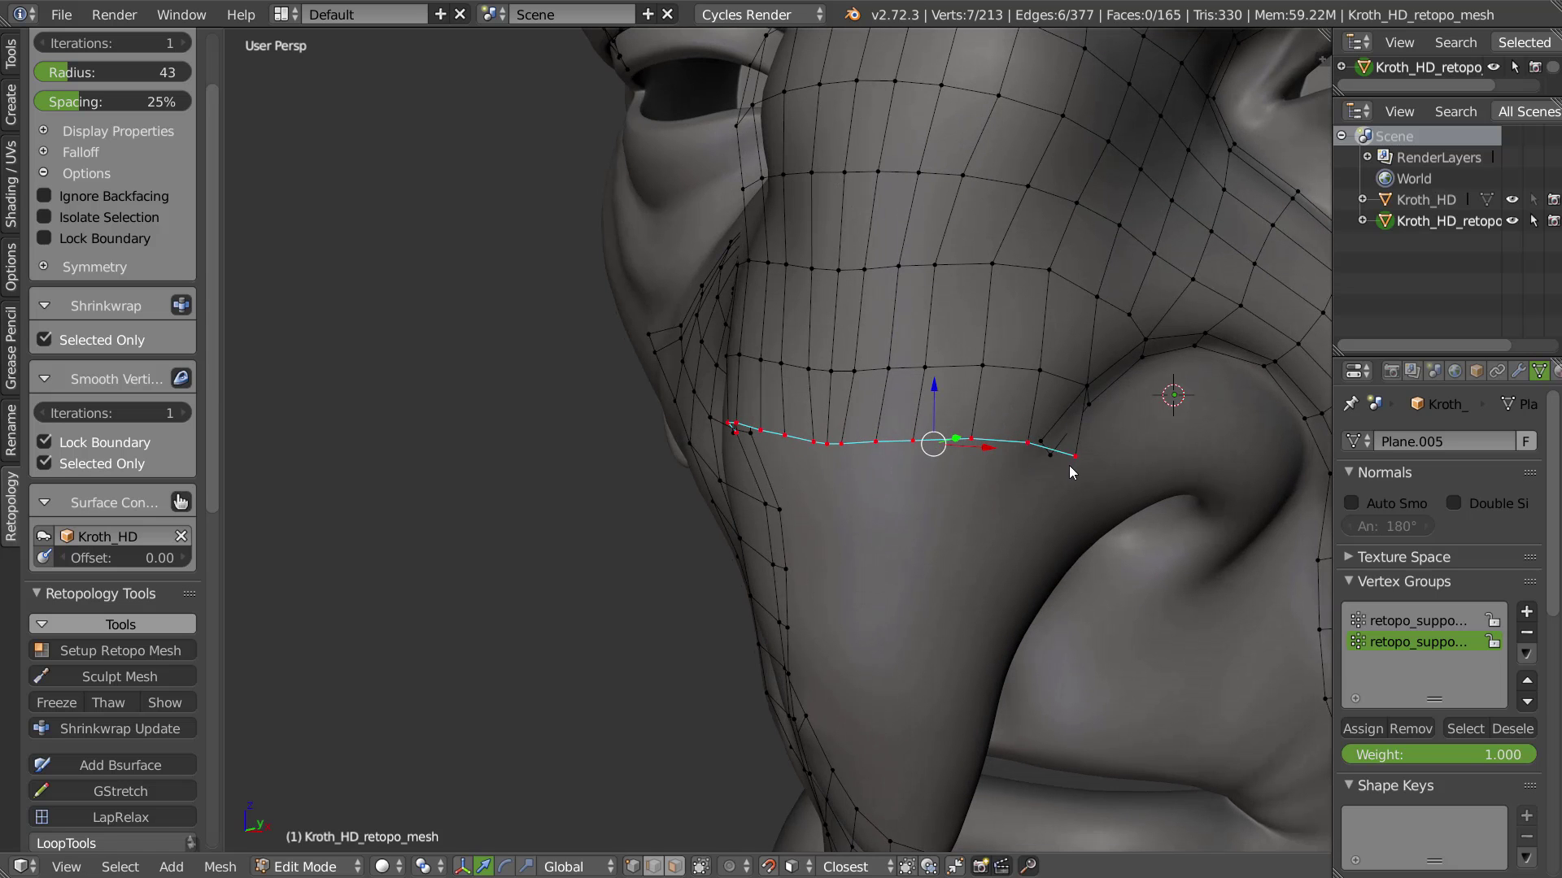
Scale the new edge row narrower and move it slightly up the nose
{"action": "key", "text": "s"}
{"action": "left_click", "coordinate": [1023, 466]}
{"action": "key", "text": "g"}
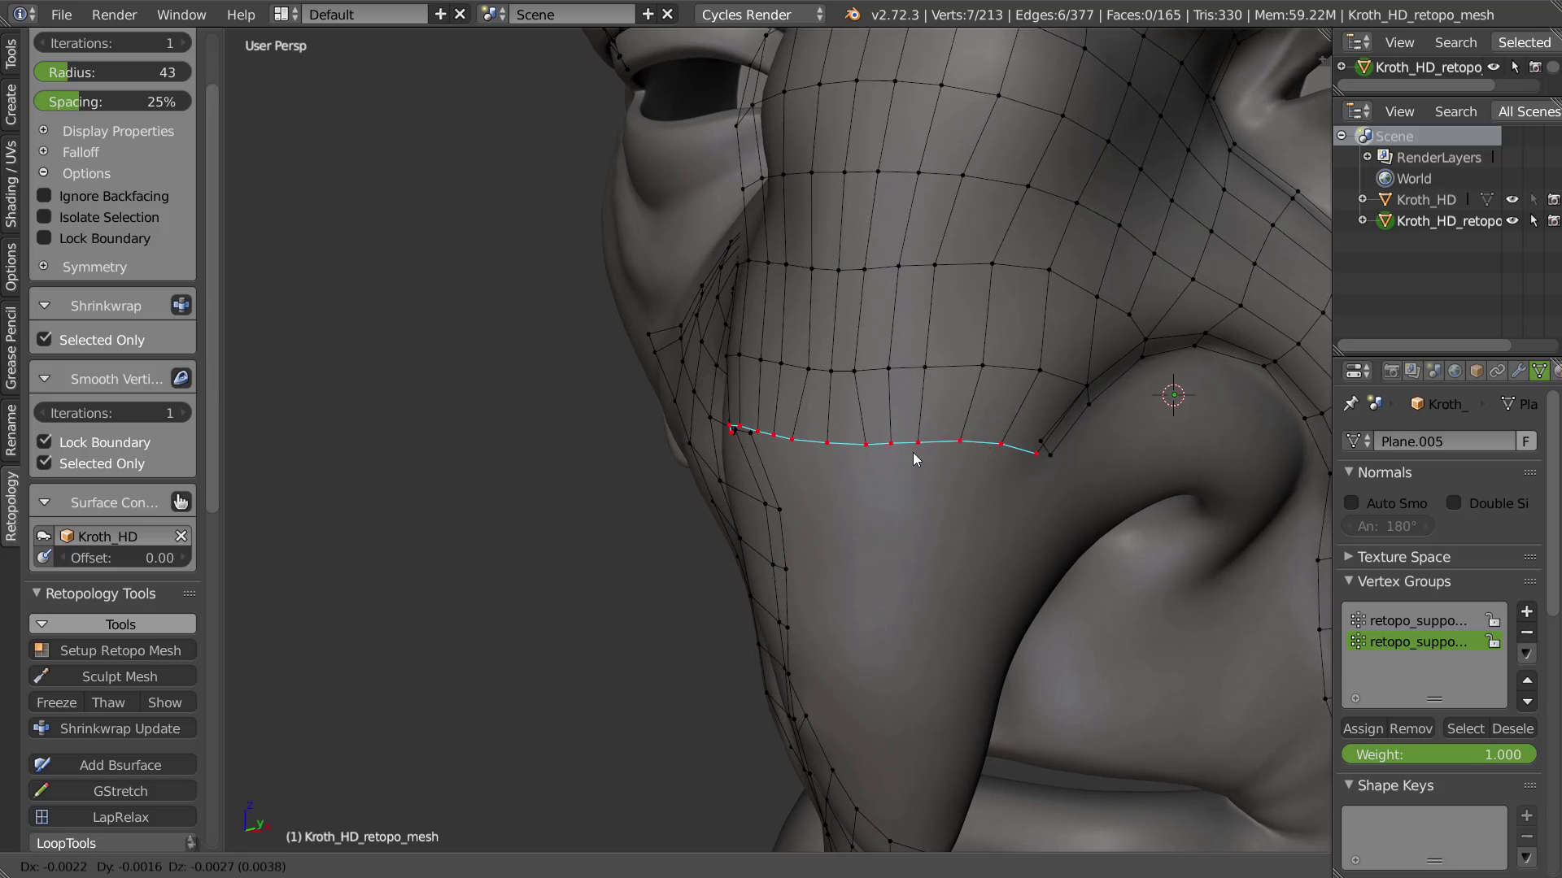
{"action": "left_click", "coordinate": [932, 460]}
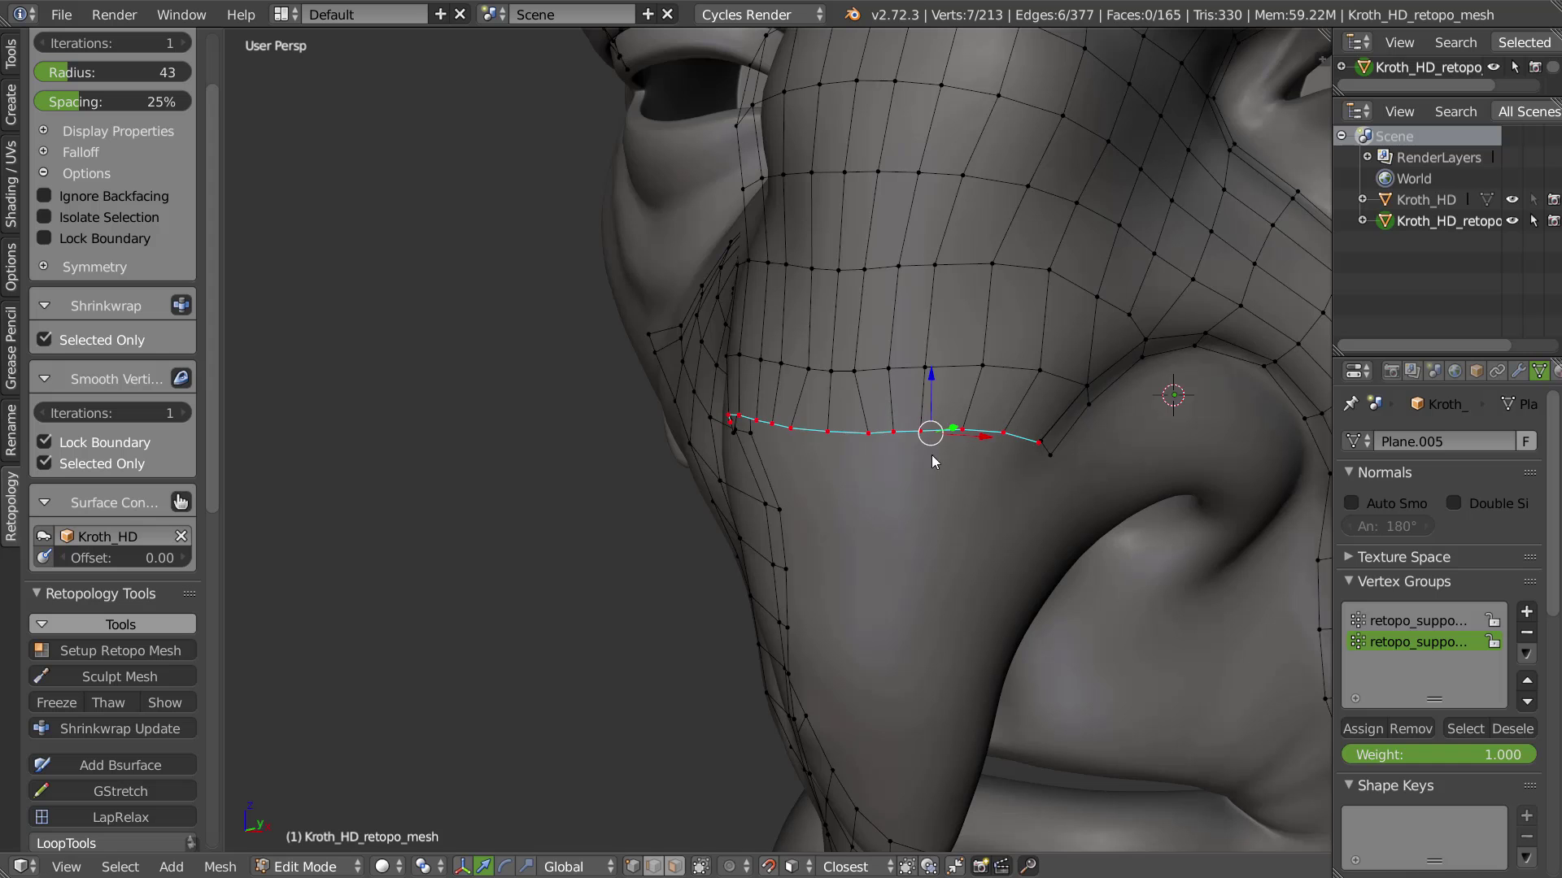
Try to merge the new row's end vertex into the nostril strip's end corner by moving it there
{"action": "right_click", "coordinate": [865, 433]}
{"action": "middle_click_drag", "start_coordinate": [910, 415], "coordinate": [1067, 457]}
{"action": "right_click", "coordinate": [1062, 452]}
{"action": "key", "text": "g"}
{"action": "left_click", "coordinate": [1062, 451]}
{"action": "key", "text": "g"}
{"action": "left_click", "coordinate": [1058, 453]}
{"action": "key", "text": "g"}
{"action": "left_click", "coordinate": [1053, 457]}
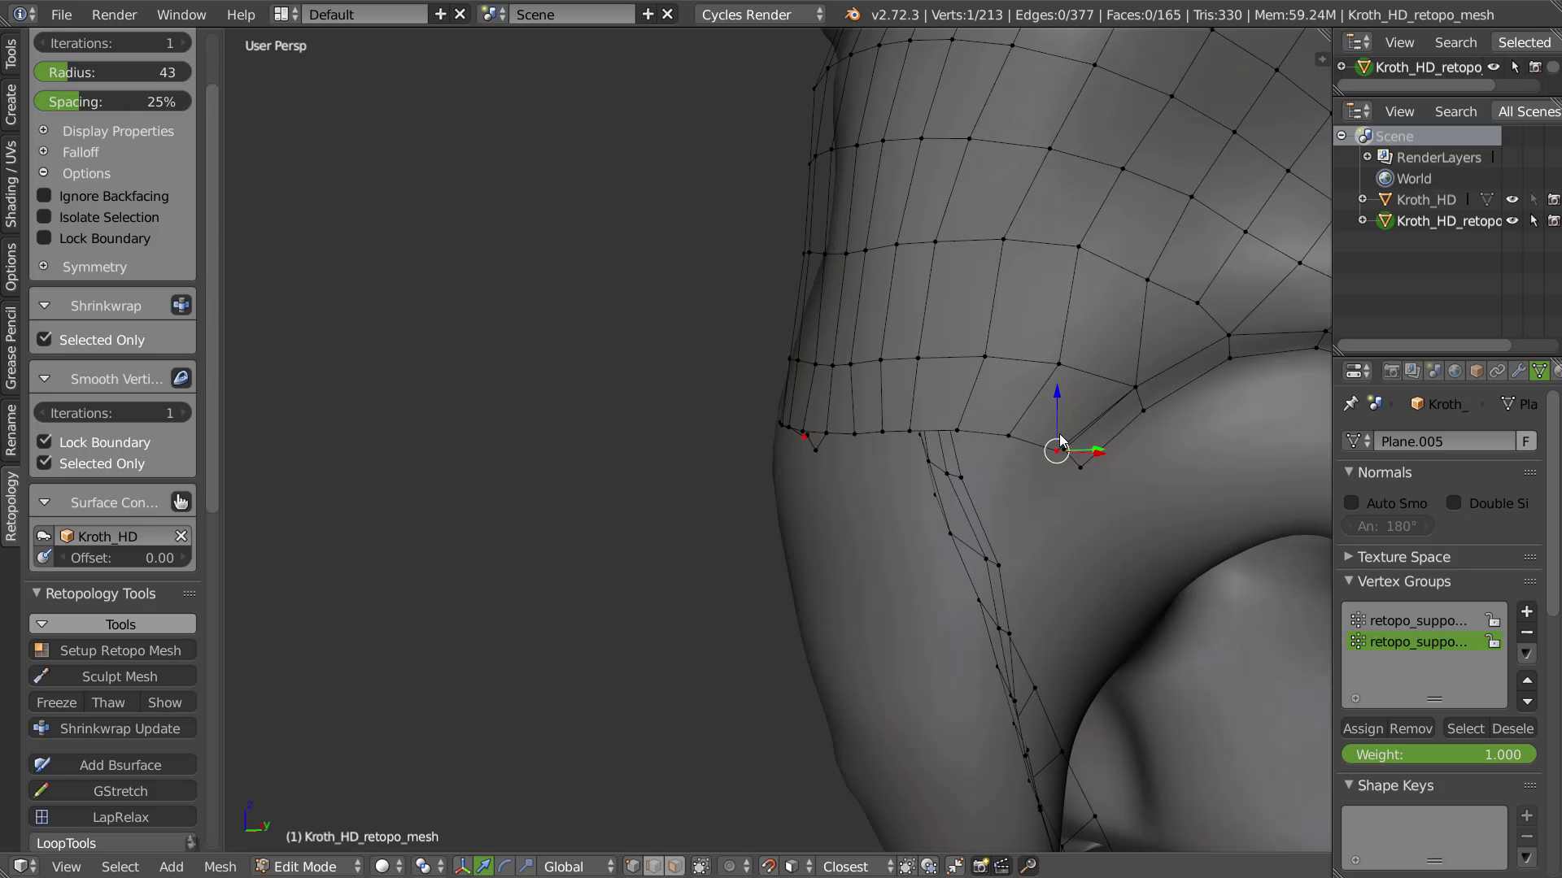
{"action": "key", "text": "g"}
{"action": "left_click", "coordinate": [1066, 456]}
{"action": "key", "text": "g"}
{"action": "left_click", "coordinate": [1056, 457]}
{"action": "key", "text": "g"}
{"action": "left_click", "coordinate": [1055, 465]}
Set the Double Threshold to 0.100 and move the row's end vertex onto the nostril strip's end corner to merge them
{"action": "scroll", "coordinate": [131, 624], "scroll_direction": "down", "scroll_amount": 6}
{"action": "scroll", "coordinate": [88, 785], "scroll_direction": "down", "scroll_amount": 2}
{"action": "left_click", "coordinate": [132, 570]}
{"action": "key", "text": "g"}
{"action": "left_click", "coordinate": [1057, 457]}
{"action": "key", "text": "g"}
{"action": "left_click", "coordinate": [1047, 462]}
{"action": "key", "text": "ctrl+z"}
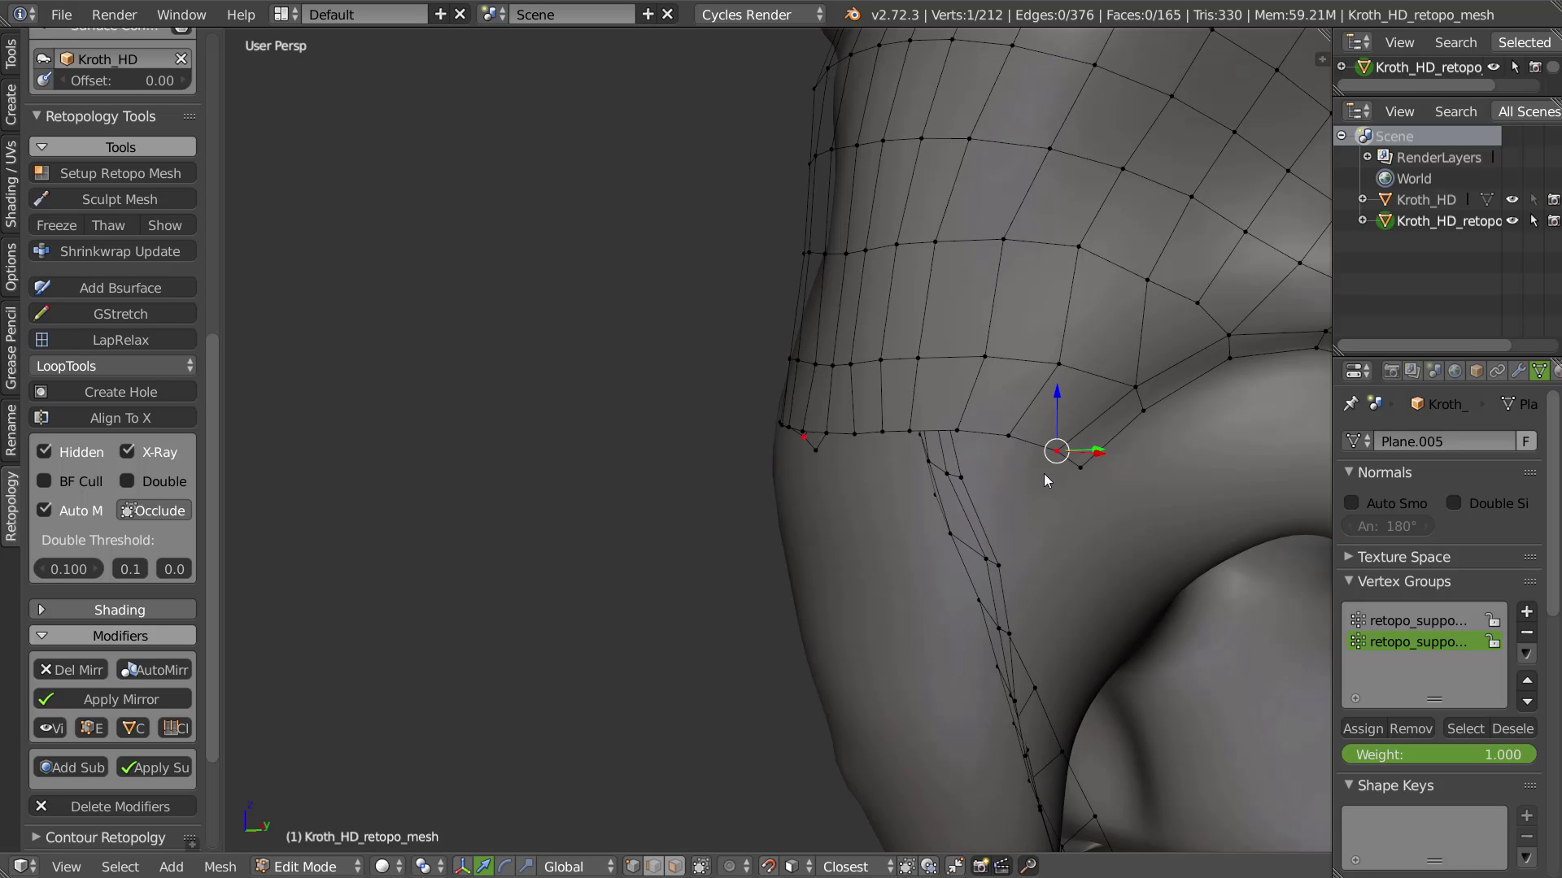
{"action": "key", "text": "Return"}
Select the vertices of the nose surface from the bridge down towards the newest row
{"action": "middle_click_drag", "start_coordinate": [1047, 431], "coordinate": [1073, 422]}
{"action": "scroll", "coordinate": [1093, 363], "scroll_direction": "down", "scroll_amount": 1}
{"action": "middle_click_drag", "start_coordinate": [905, 433], "coordinate": [909, 479], "text": "shift"}
{"action": "mouse_move", "coordinate": [846, 488]}
{"action": "left_mouse_down", "text": "ctrl"}
{"action": "mouse_move", "coordinate": [1154, 300]}
{"action": "mouse_move", "coordinate": [784, 202]}
{"action": "mouse_move", "coordinate": [777, 440]}
{"action": "left_mouse_up", "text": "ctrl"}
{"action": "right_click", "coordinate": [967, 410], "text": "shift"}
{"action": "right_click_drag", "start_coordinate": [957, 500], "coordinate": [957, 506], "text": "shift"}
{"action": "right_click_drag", "start_coordinate": [955, 373], "coordinate": [935, 475], "text": "shift"}
{"action": "middle_click_drag", "start_coordinate": [797, 427], "coordinate": [886, 415]}
{"action": "left_click_drag", "start_coordinate": [867, 406], "coordinate": [868, 398]}
{"action": "middle_click_drag", "start_coordinate": [1031, 367], "coordinate": [1031, 407]}
{"action": "mouse_move", "coordinate": [919, 494]}
{"action": "left_mouse_down", "text": "ctrl"}
{"action": "mouse_move", "coordinate": [797, 143]}
{"action": "mouse_move", "coordinate": [894, 488]}
{"action": "left_mouse_up", "text": "ctrl"}
{"action": "middle_click_drag", "start_coordinate": [1129, 374], "coordinate": [1024, 439]}
{"action": "scroll", "coordinate": [1189, 370], "scroll_direction": "down", "scroll_amount": 5}
{"action": "scroll", "coordinate": [1131, 411], "scroll_direction": "up", "scroll_amount": 3}
{"action": "scroll", "coordinate": [1188, 412], "scroll_direction": "down", "scroll_amount": 3}
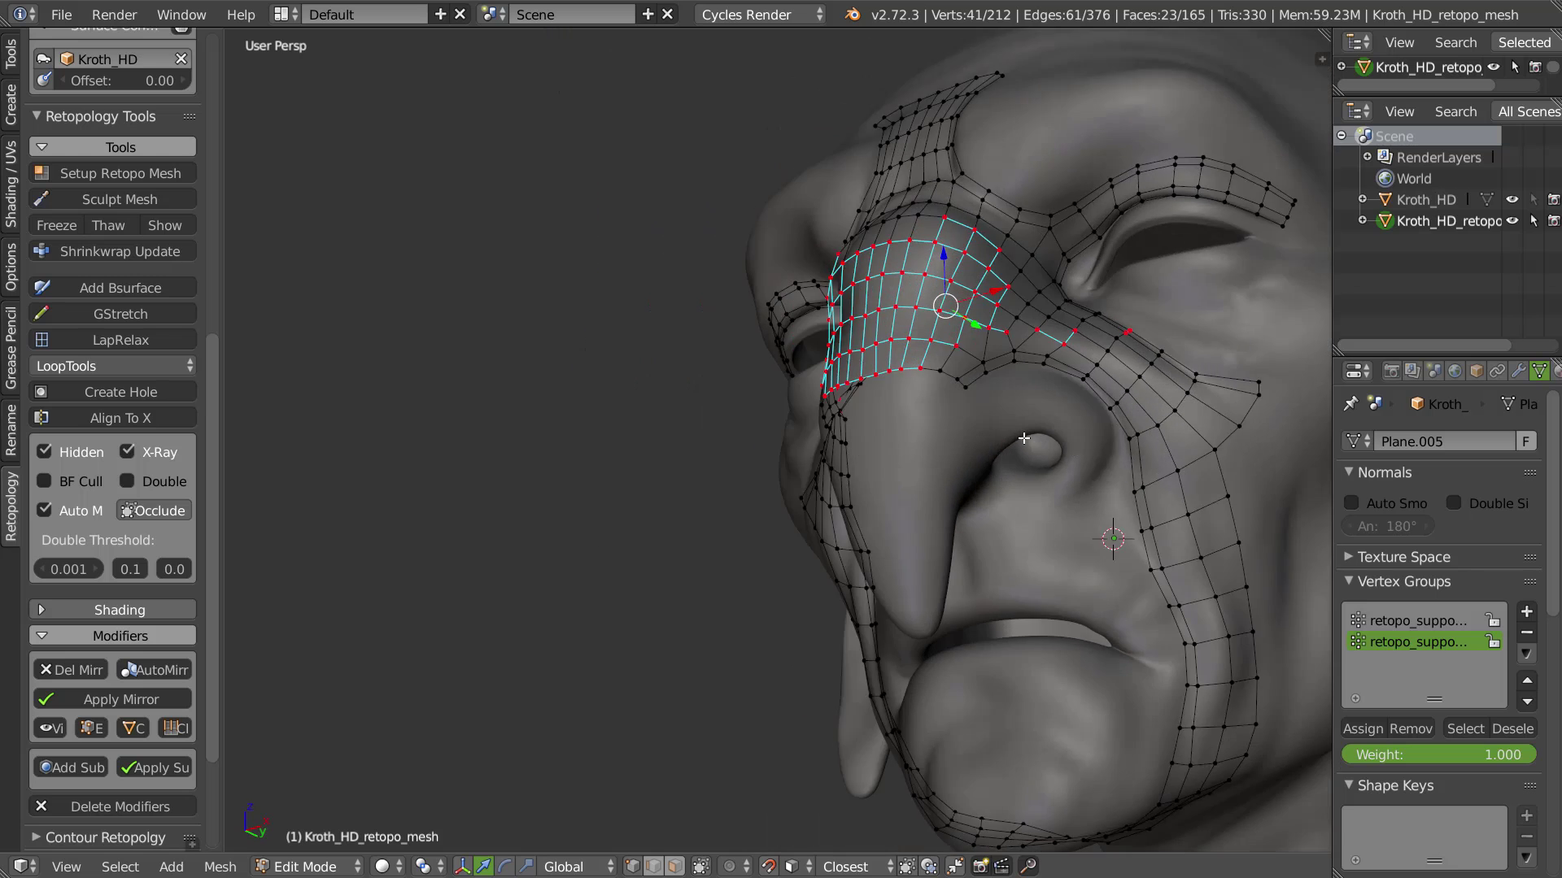
Clear the selection, draw a short two-vertex edge above the middle of the upper lip and align it to the mirror centre
{"action": "scroll", "coordinate": [1024, 439], "scroll_direction": "up", "scroll_amount": 6}
{"action": "key", "text": "a"}
{"action": "middle_click_drag", "start_coordinate": [818, 433], "coordinate": [818, 428]}
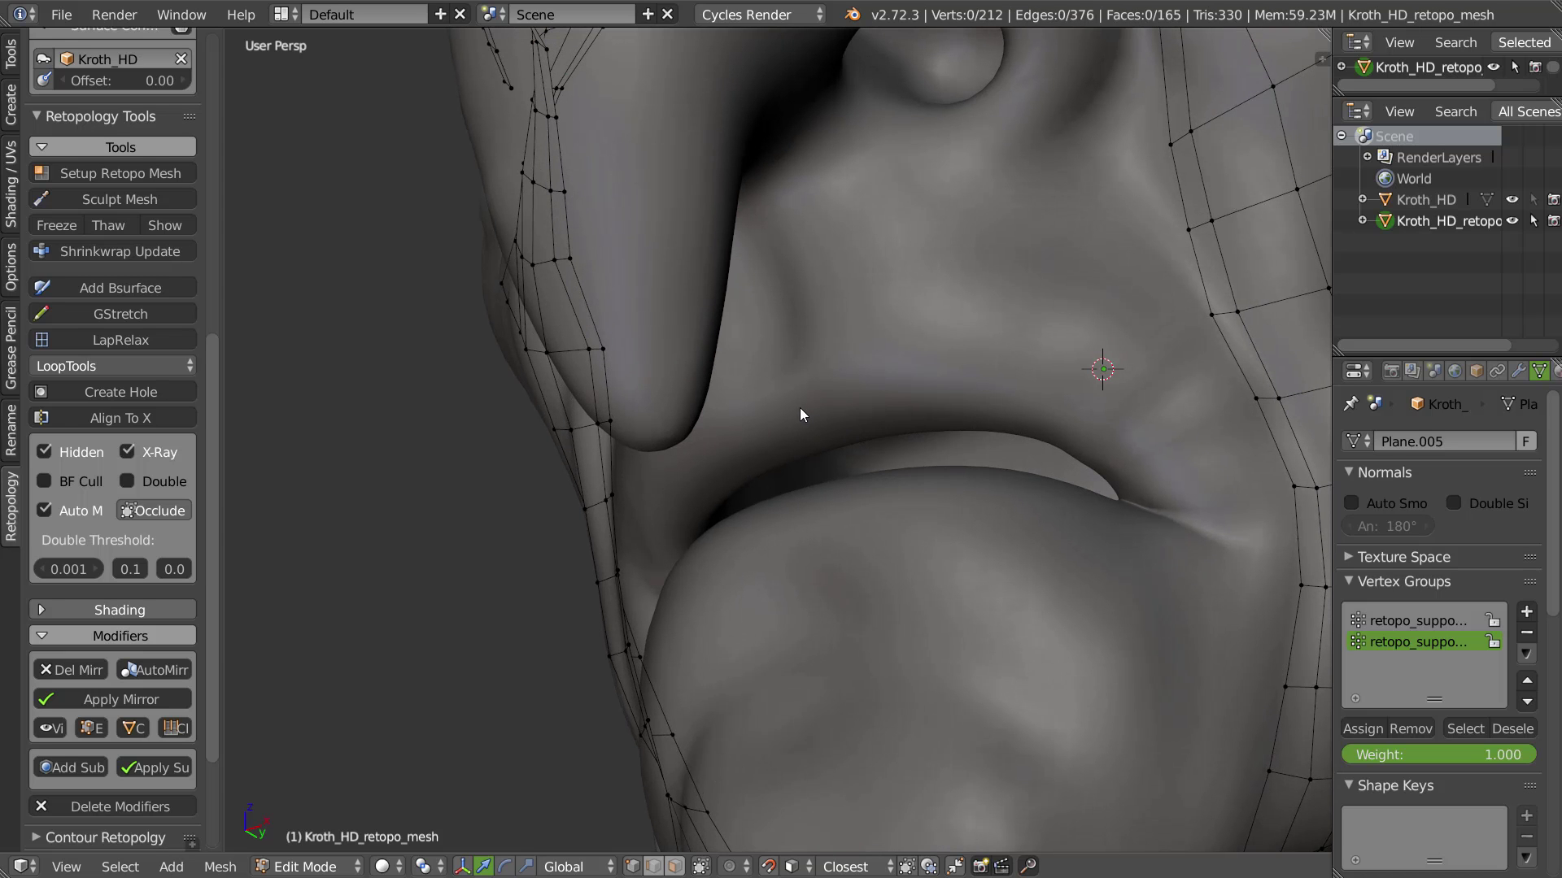
{"action": "left_click", "coordinate": [794, 403], "text": "ctrl"}
{"action": "left_click", "coordinate": [820, 447], "text": "ctrl"}
{"action": "middle_click_drag", "start_coordinate": [820, 447], "coordinate": [835, 393]}
{"action": "right_click", "coordinate": [812, 384], "text": "shift"}
{"action": "key", "text": "alt+x"}
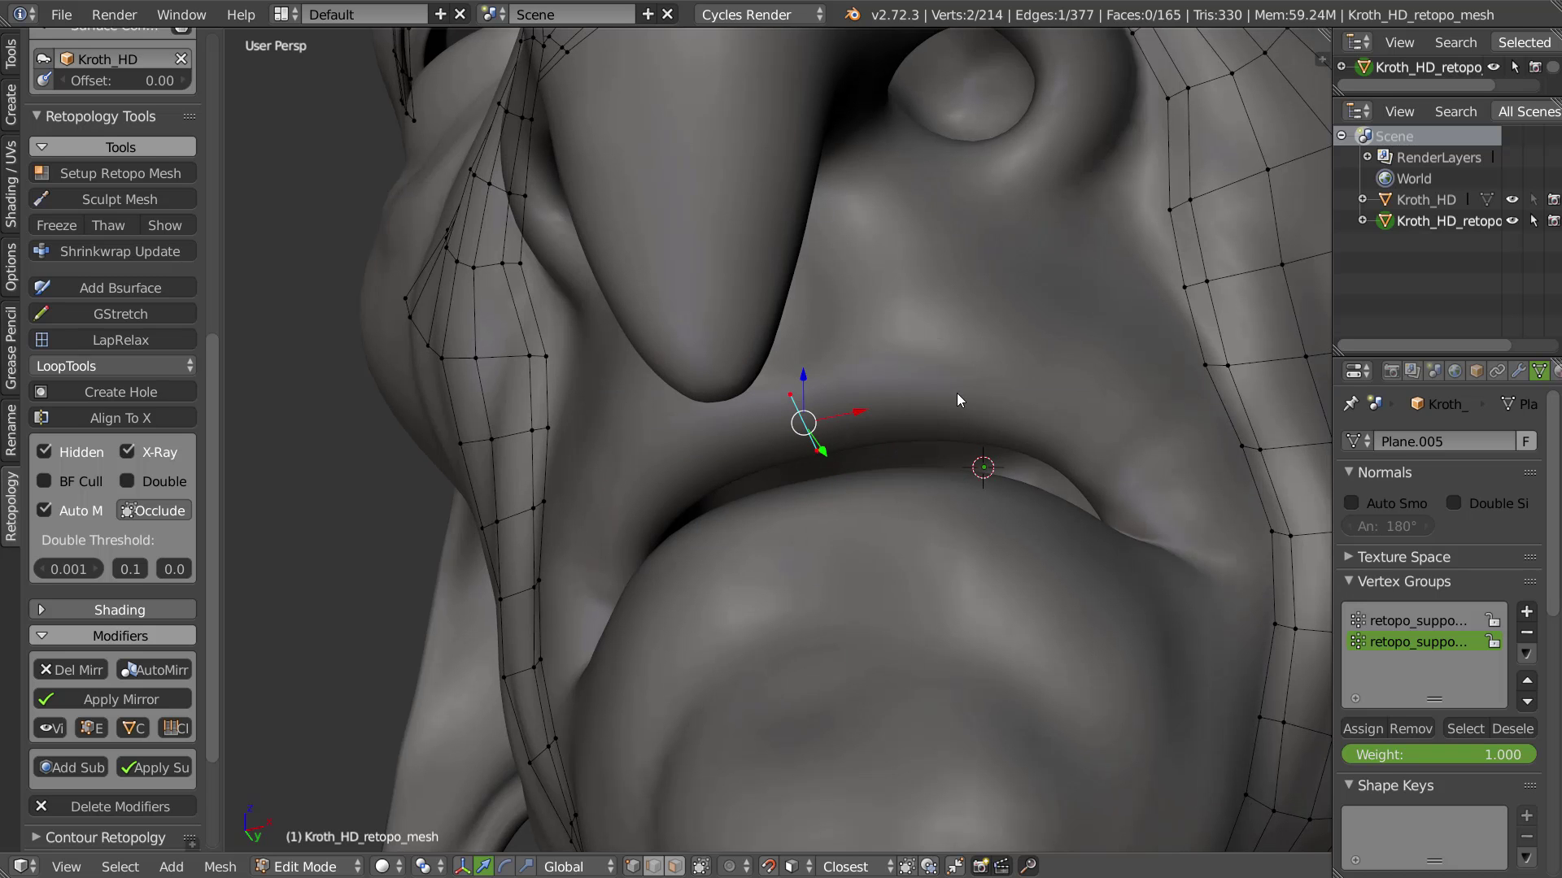
Extrude the centre edge along the upper lip to the mouth corner as a strip of five faces
{"action": "middle_click_drag", "start_coordinate": [956, 393], "coordinate": [896, 407]}
{"action": "left_click", "coordinate": [888, 402], "text": "ctrl"}
{"action": "left_click", "coordinate": [987, 400], "text": "ctrl"}
{"action": "left_click", "coordinate": [1072, 420], "text": "ctrl"}
{"action": "left_click", "coordinate": [1129, 462], "text": "ctrl"}
{"action": "middle_click_drag", "start_coordinate": [1129, 462], "coordinate": [879, 406]}
{"action": "left_click", "coordinate": [1126, 532], "text": "ctrl"}
{"action": "right_click", "coordinate": [1178, 521]}
{"action": "right_click", "coordinate": [1121, 510]}
{"action": "right_click", "coordinate": [793, 427]}
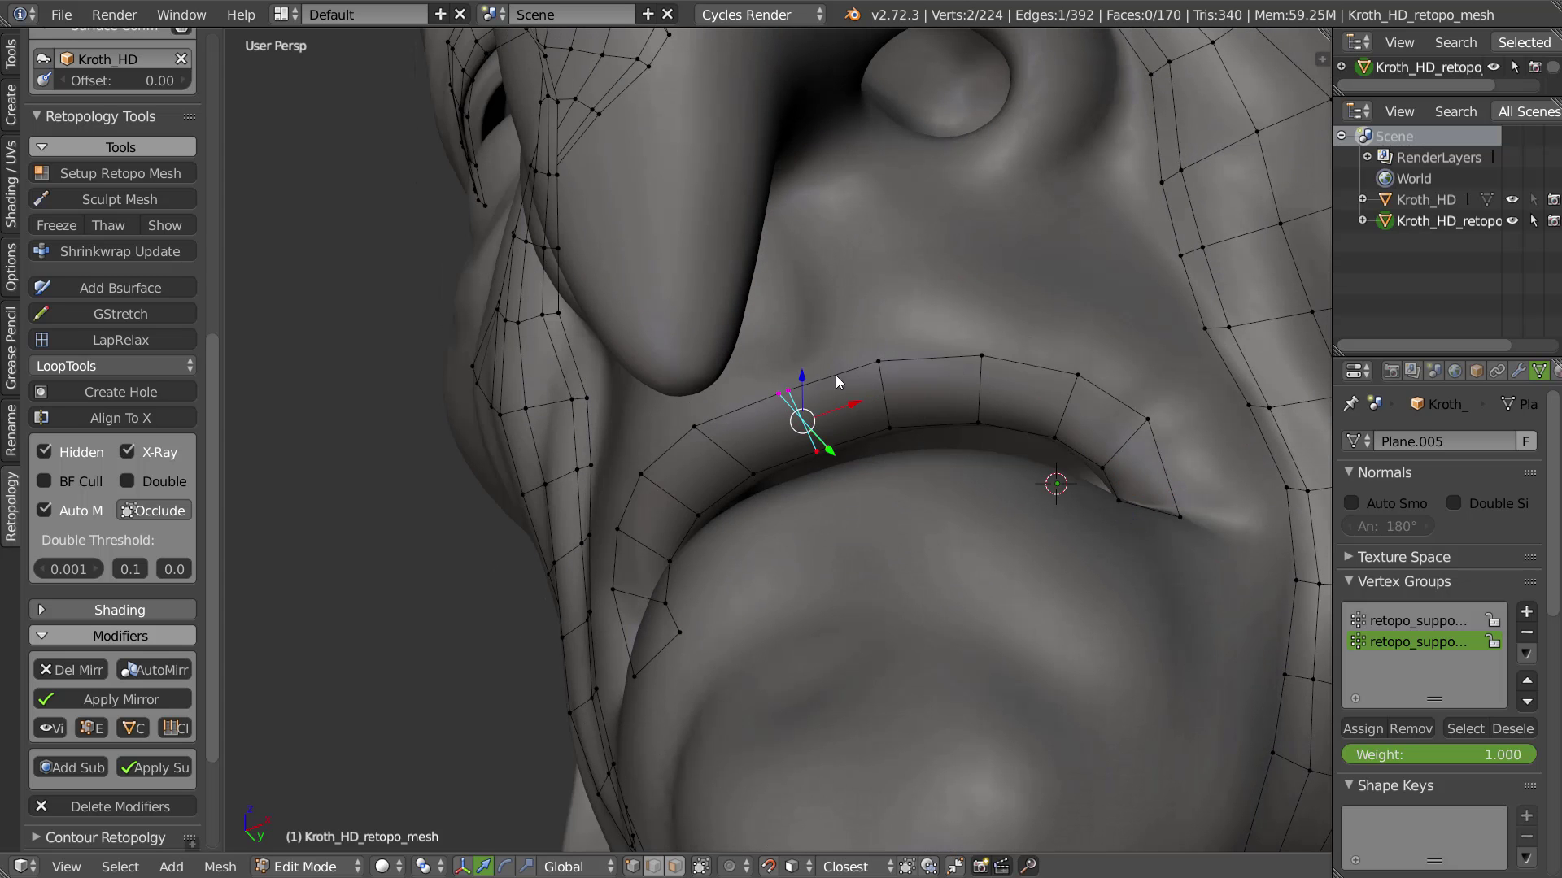
Move the four outer-edge vertices of the upper lip strip, from beside the centre to the mouth corner, closer to the lip
{"action": "right_click", "coordinate": [880, 362]}
{"action": "key", "text": "g"}
{"action": "left_click", "coordinate": [863, 373]}
{"action": "right_click", "coordinate": [980, 358]}
{"action": "key", "text": "g"}
{"action": "left_click", "coordinate": [974, 373]}
{"action": "right_click", "coordinate": [1090, 372]}
{"action": "key", "text": "g"}
{"action": "left_click", "coordinate": [1091, 397]}
{"action": "right_click", "coordinate": [1154, 419]}
{"action": "key", "text": "g"}
{"action": "left_click", "coordinate": [1143, 442]}
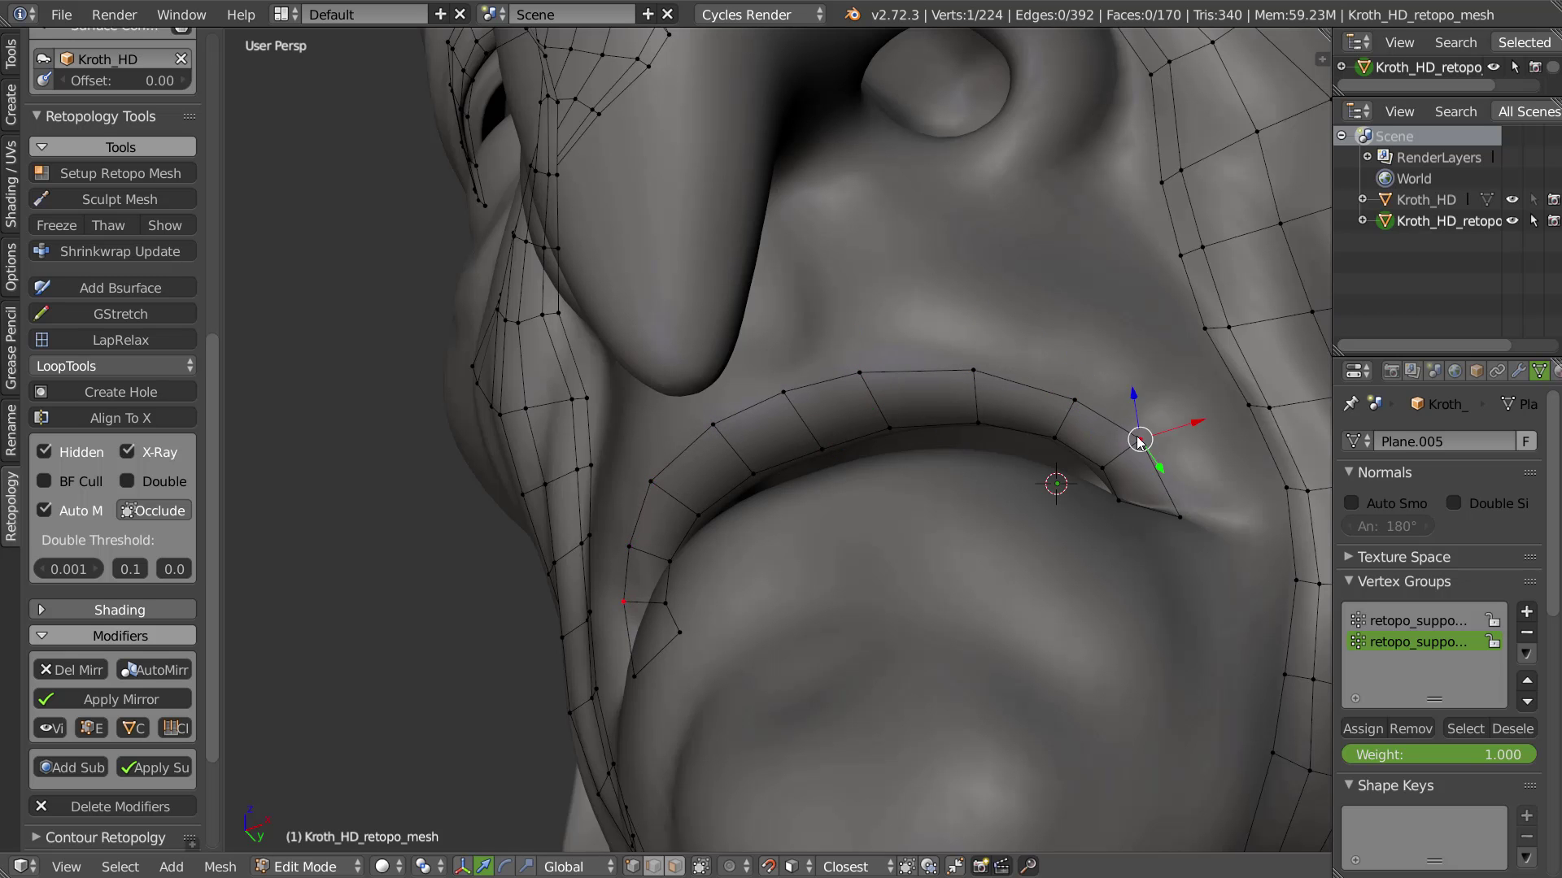
Extrude a strip of four faces from the mouth corner along the lower lip towards the mirror centre
{"action": "middle_click_drag", "start_coordinate": [1142, 441], "coordinate": [1116, 527]}
{"action": "right_click", "coordinate": [1133, 487]}
{"action": "middle_click_drag", "start_coordinate": [1067, 460], "coordinate": [1051, 531]}
{"action": "left_click", "coordinate": [1058, 484], "text": "ctrl"}
{"action": "left_click", "coordinate": [927, 518], "text": "ctrl"}
{"action": "middle_click_drag", "start_coordinate": [923, 513], "coordinate": [787, 462]}
{"action": "left_click", "coordinate": [844, 510], "text": "ctrl"}
{"action": "left_click", "coordinate": [778, 521], "text": "ctrl"}
Reposition the lower lip strip's vertices near the middle and its inner vertex near the mouth corner
{"action": "right_click_drag", "start_coordinate": [786, 457], "coordinate": [781, 529]}
{"action": "middle_click_drag", "start_coordinate": [786, 532], "coordinate": [766, 579]}
{"action": "right_click_drag", "start_coordinate": [766, 579], "coordinate": [820, 575]}
{"action": "middle_click_drag", "start_coordinate": [820, 574], "coordinate": [795, 513]}
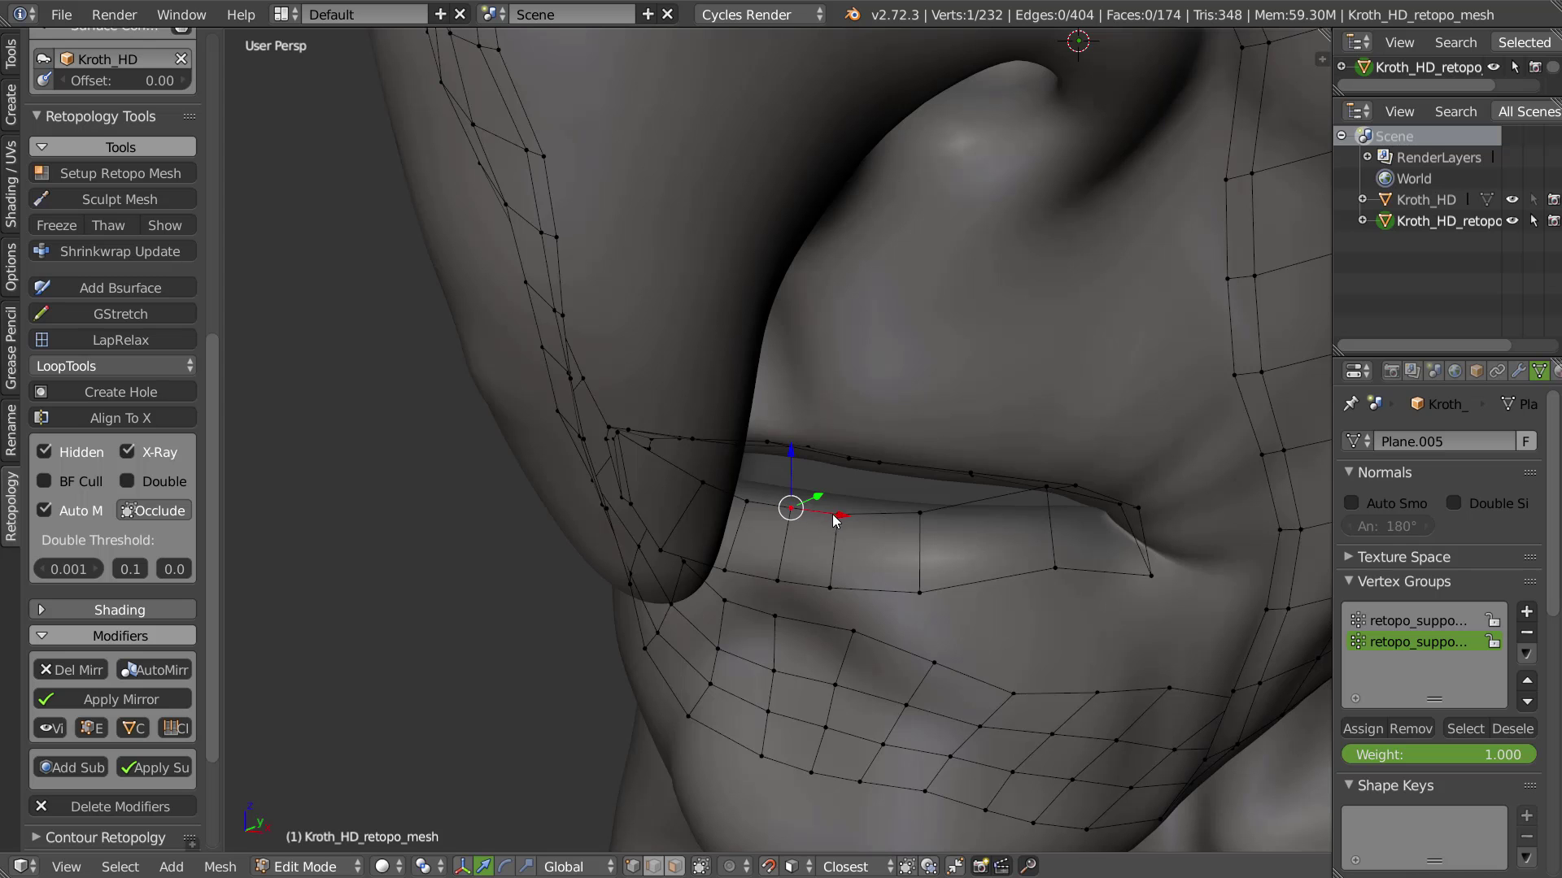
{"action": "middle_click_drag", "start_coordinate": [1068, 495], "coordinate": [1077, 466]}
{"action": "right_click_drag", "start_coordinate": [1048, 466], "coordinate": [1028, 516]}
{"action": "middle_click_drag", "start_coordinate": [1002, 550], "coordinate": [1001, 582]}
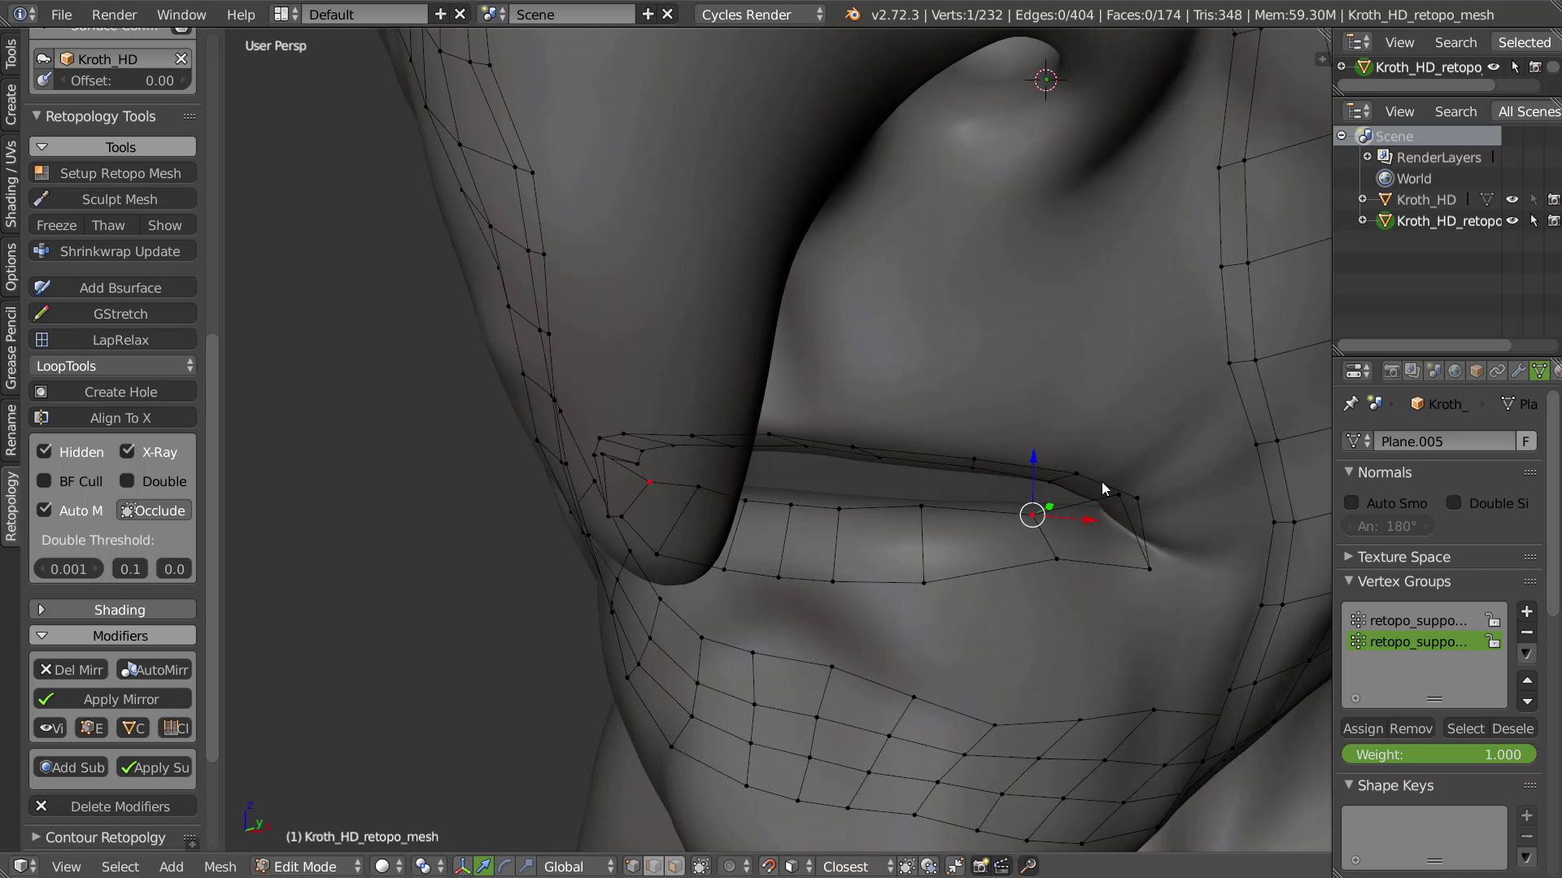
Adjust the vertices at the mouth corner where the strips join, and even out the adjoining lower lip vertices
{"action": "middle_click_drag", "start_coordinate": [1102, 482], "coordinate": [1130, 453]}
{"action": "right_click_drag", "start_coordinate": [1119, 493], "coordinate": [1095, 530]}
{"action": "middle_click_drag", "start_coordinate": [1125, 531], "coordinate": [1094, 548]}
{"action": "right_click_drag", "start_coordinate": [1146, 575], "coordinate": [1131, 554]}
{"action": "middle_click_drag", "start_coordinate": [1016, 551], "coordinate": [1027, 569]}
{"action": "right_click_drag", "start_coordinate": [1045, 598], "coordinate": [1041, 592]}
{"action": "right_click", "coordinate": [909, 519]}
{"action": "mouse_move", "coordinate": [1018, 529]}
{"action": "middle_mouse_down"}
{"action": "mouse_move", "coordinate": [1010, 465]}
{"action": "mouse_move", "coordinate": [1046, 480]}
{"action": "mouse_move", "coordinate": [1020, 527]}
{"action": "middle_mouse_up"}
{"action": "right_click_drag", "start_coordinate": [1020, 527], "coordinate": [1031, 534]}
{"action": "right_click_drag", "start_coordinate": [1047, 590], "coordinate": [1056, 587]}
{"action": "left_click", "coordinate": [1056, 588]}
{"action": "middle_click_drag", "start_coordinate": [1072, 574], "coordinate": [1113, 577]}
Add a loop cut across the lower lip strip's end face and slide it towards the mouth corner
{"action": "key", "text": "ctrl+r"}
{"action": "left_click", "coordinate": [1085, 572]}
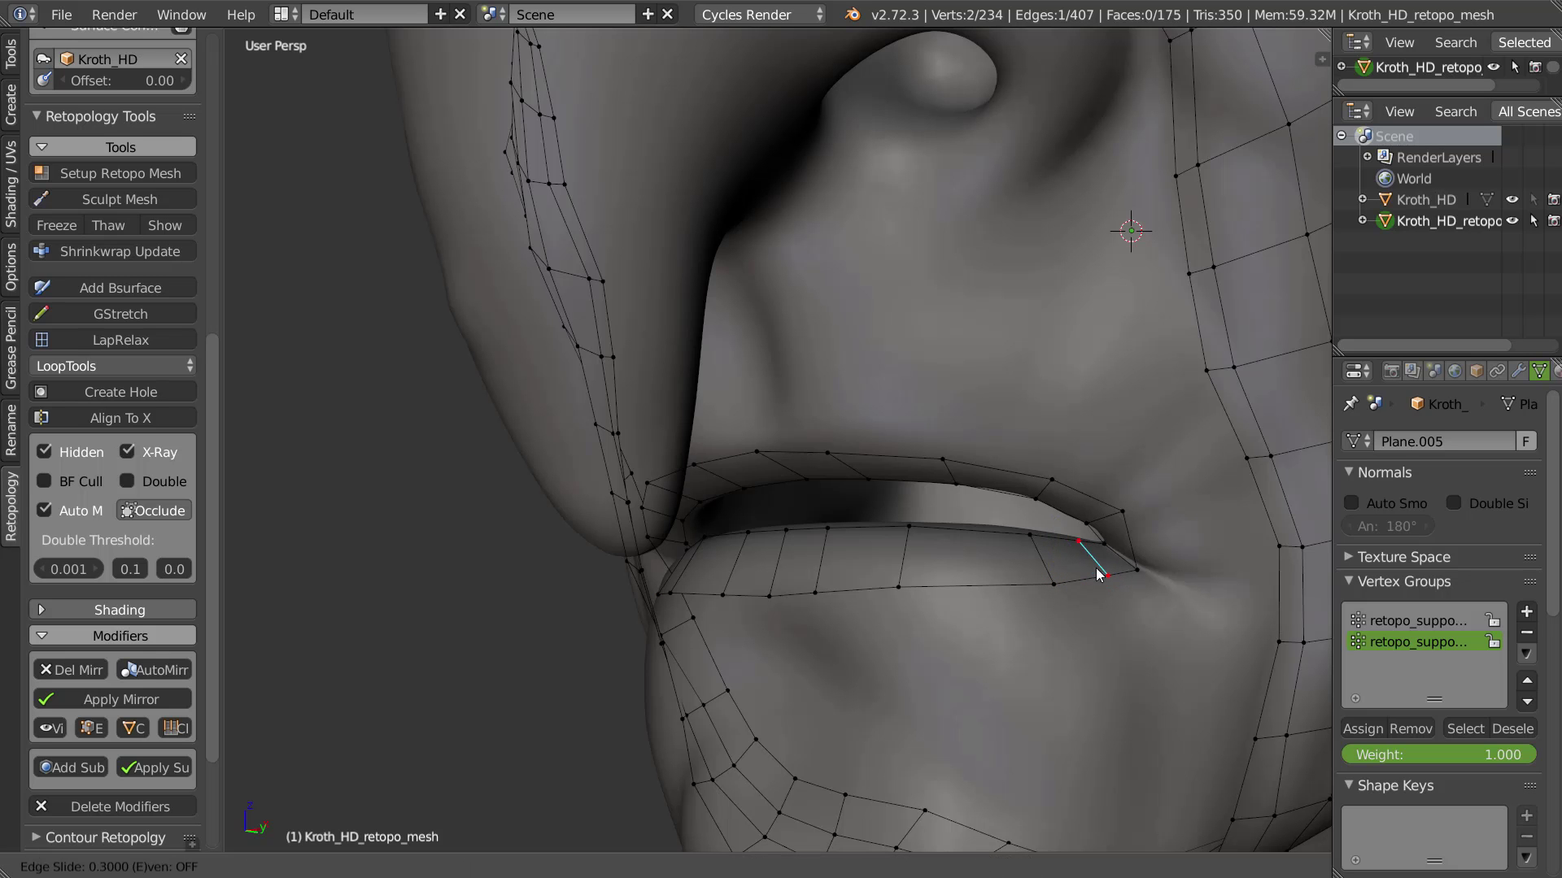
{"action": "left_click", "coordinate": [1108, 579]}
{"action": "key", "text": "ctrl+r"}
{"action": "right_click", "coordinate": [1090, 578]}
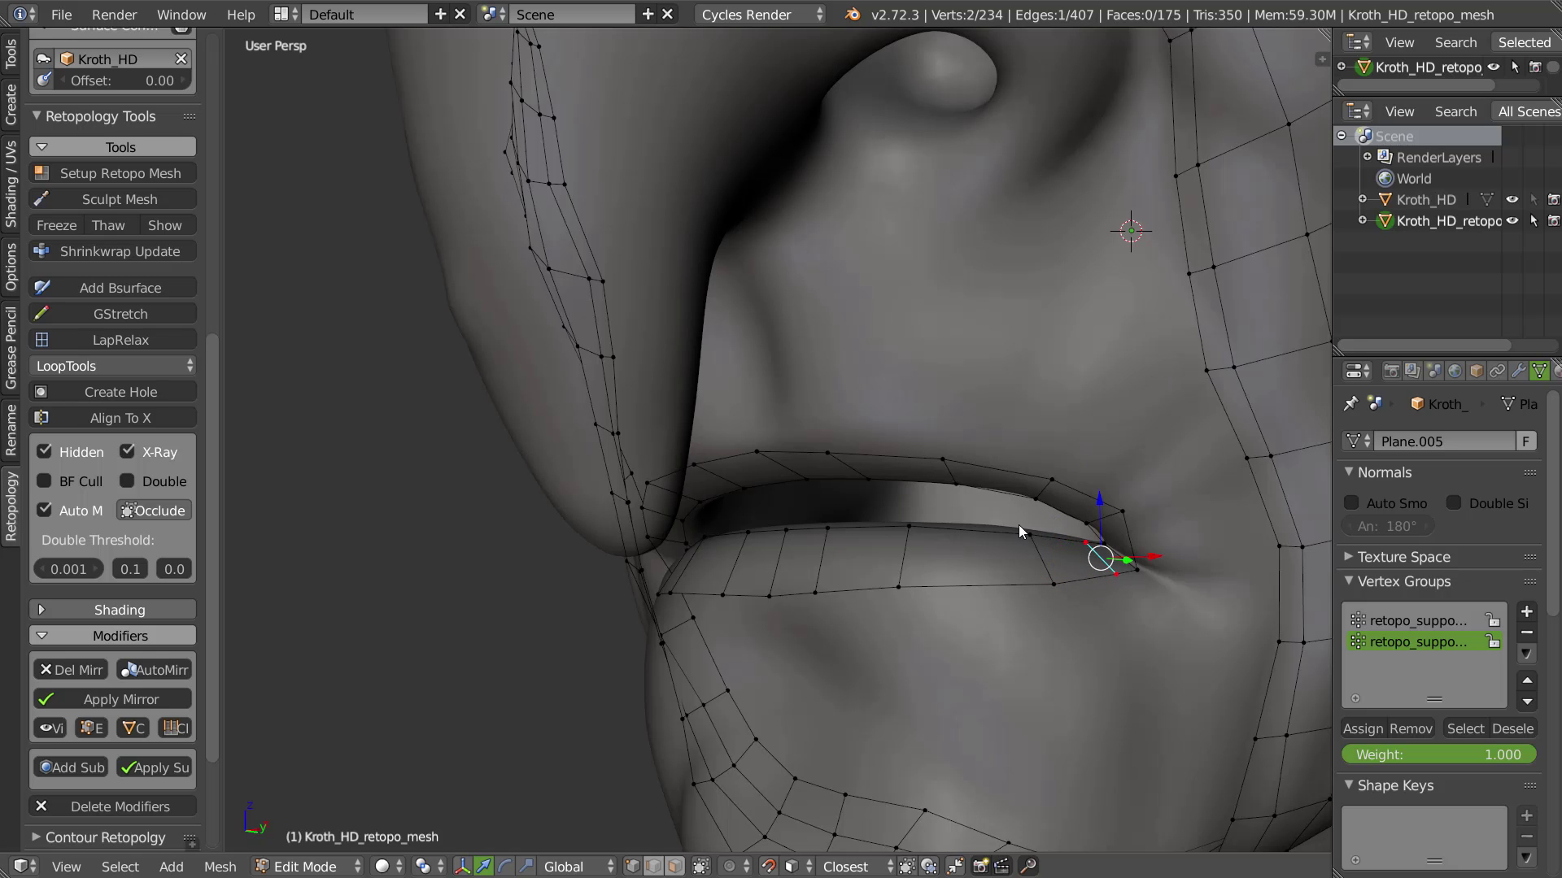
Add a loop cut across the wide lower lip face before the mouth corner and nudge its upper vertex
{"action": "middle_click_drag", "start_coordinate": [1018, 525], "coordinate": [978, 569]}
{"action": "key", "text": "ctrl+r"}
{"action": "left_click", "coordinate": [978, 596]}
{"action": "left_click", "coordinate": [974, 597]}
{"action": "right_click_drag", "start_coordinate": [966, 536], "coordinate": [969, 532]}
Move two neighbouring cross edges of the upper lip strip apart, one towards the mouth corner and one towards the centre
{"action": "middle_click_drag", "start_coordinate": [970, 532], "coordinate": [965, 454]}
{"action": "right_click_drag", "start_coordinate": [953, 496], "coordinate": [966, 498]}
{"action": "middle_click_drag", "start_coordinate": [923, 467], "coordinate": [931, 443]}
{"action": "right_click_drag", "start_coordinate": [952, 437], "coordinate": [972, 439]}
{"action": "middle_click_drag", "start_coordinate": [924, 441], "coordinate": [857, 460]}
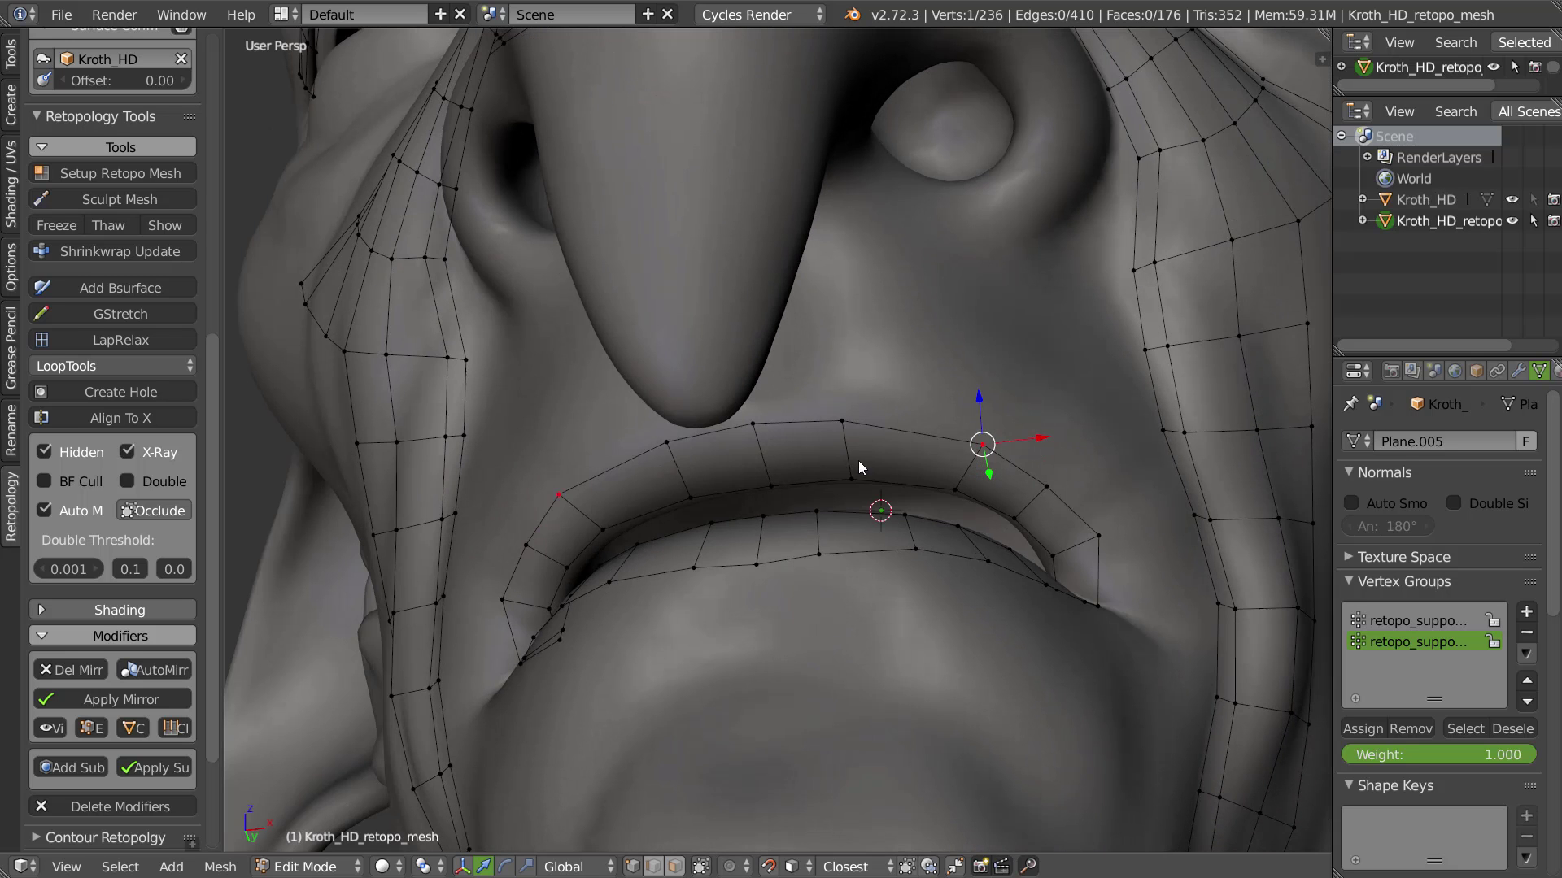
{"action": "right_click_drag", "start_coordinate": [846, 484], "coordinate": [817, 482]}
{"action": "right_click_drag", "start_coordinate": [841, 416], "coordinate": [813, 415]}
Add a loop cut across the widened upper lip face and reposition its new vertices on the lip
{"action": "key", "text": "ctrl+r"}
{"action": "left_click", "coordinate": [899, 447]}
{"action": "right_click", "coordinate": [899, 446]}
{"action": "key", "text": "g"}
{"action": "left_click", "coordinate": [898, 458]}
{"action": "right_click_drag", "start_coordinate": [904, 424], "coordinate": [905, 416]}
{"action": "middle_click_drag", "start_coordinate": [904, 416], "coordinate": [925, 494]}
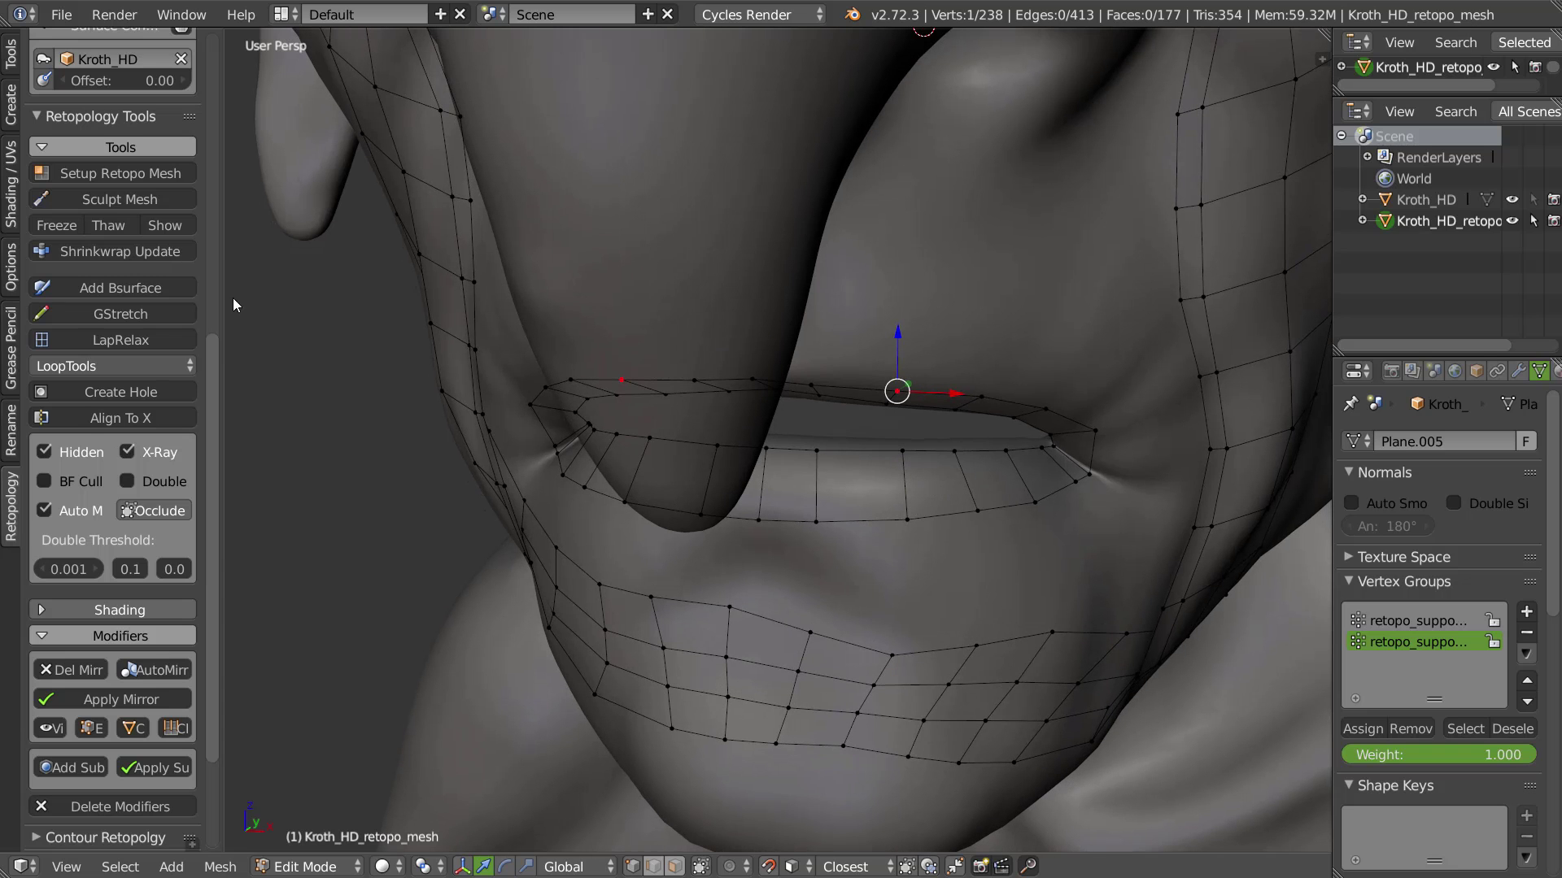
Add a centred loop cut lengthwise around the upper and lower lip strips
{"action": "scroll", "coordinate": [72, 546], "scroll_direction": "up", "scroll_amount": 15}
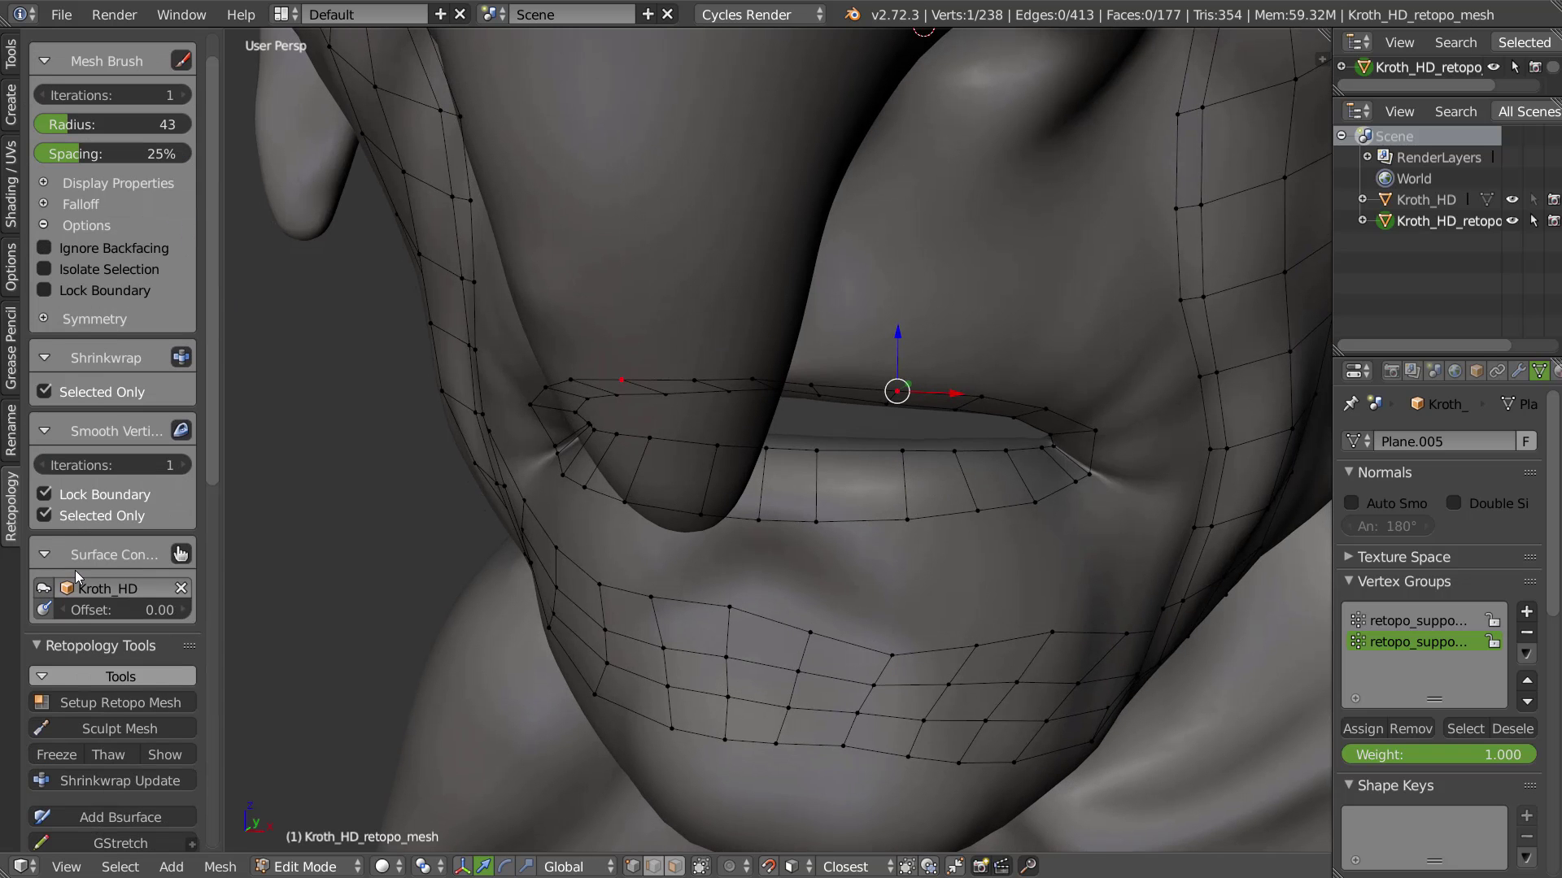
{"action": "key", "text": "ctrl+r"}
{"action": "left_click", "coordinate": [911, 486]}
{"action": "right_click", "coordinate": [911, 486]}
{"action": "middle_click_drag", "start_coordinate": [911, 486], "coordinate": [1001, 425]}
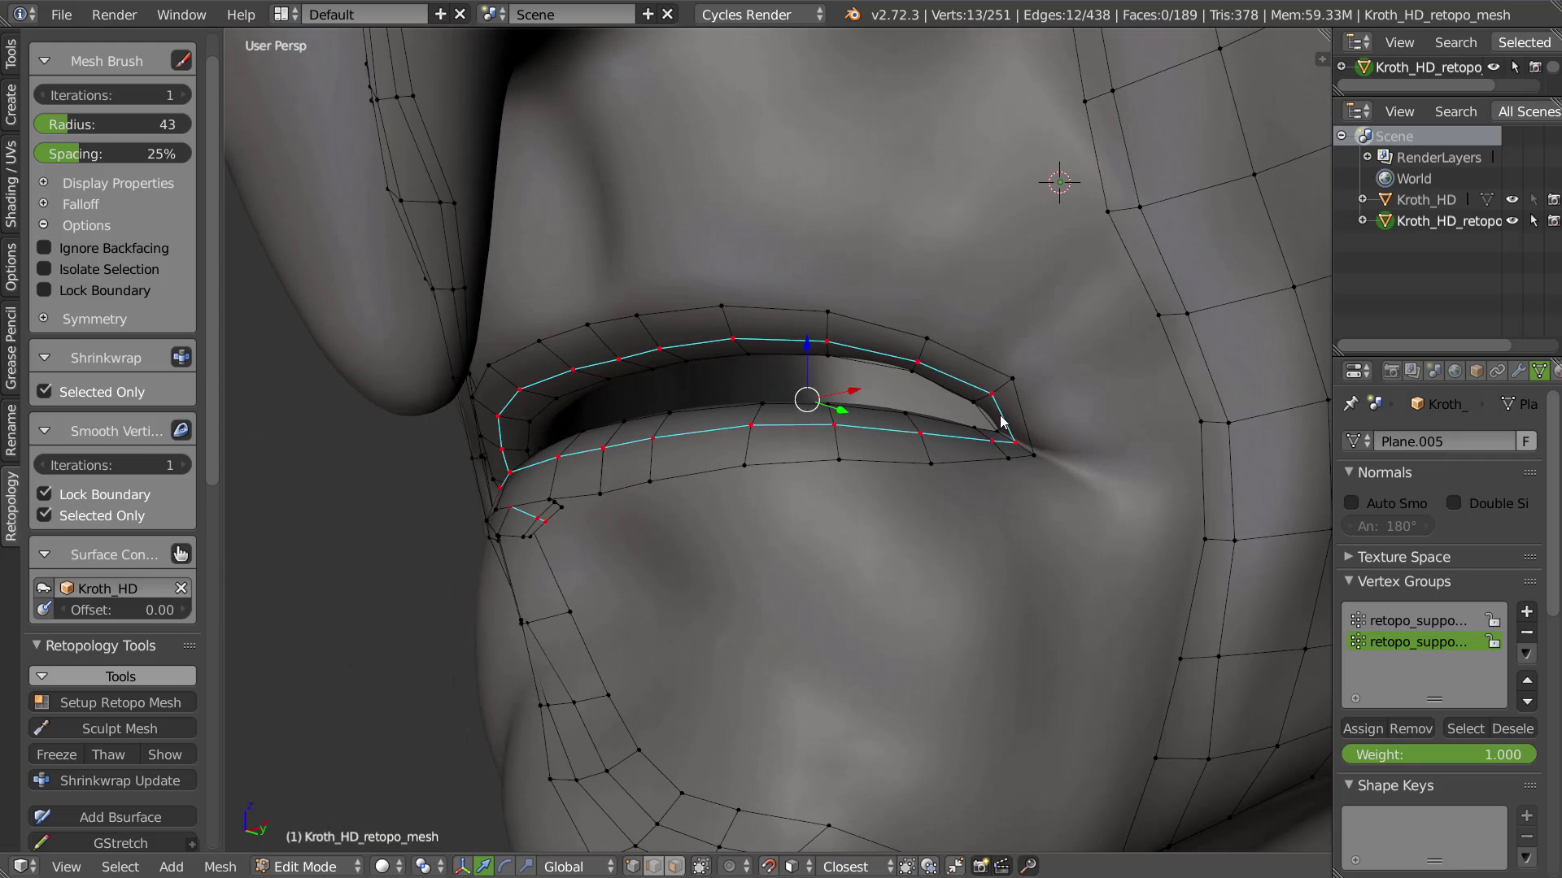
Add a loop cut across the lip strip beside the mouth corner and move its vertex down towards the corner
{"action": "right_click", "coordinate": [1000, 419]}
{"action": "key", "text": "ctrl+r"}
{"action": "left_click", "coordinate": [1015, 416]}
{"action": "right_click", "coordinate": [1020, 417]}
{"action": "key", "text": "g"}
{"action": "left_click", "coordinate": [1024, 438]}
Reposition two vertices of the upper lip strip just above the mouth corner
{"action": "middle_click_drag", "start_coordinate": [910, 446], "coordinate": [971, 458]}
{"action": "right_click", "coordinate": [1018, 397]}
{"action": "key", "text": "g"}
{"action": "left_click", "coordinate": [1013, 397]}
{"action": "right_click", "coordinate": [1041, 382]}
{"action": "key", "text": "g"}
{"action": "left_click", "coordinate": [1032, 378]}
Bridge the mouth corner to the cheek strip by filling three adjacent faces between their facing edges
{"action": "right_click", "coordinate": [1096, 359], "text": "shift"}
{"action": "right_click", "coordinate": [1127, 465], "text": "shift"}
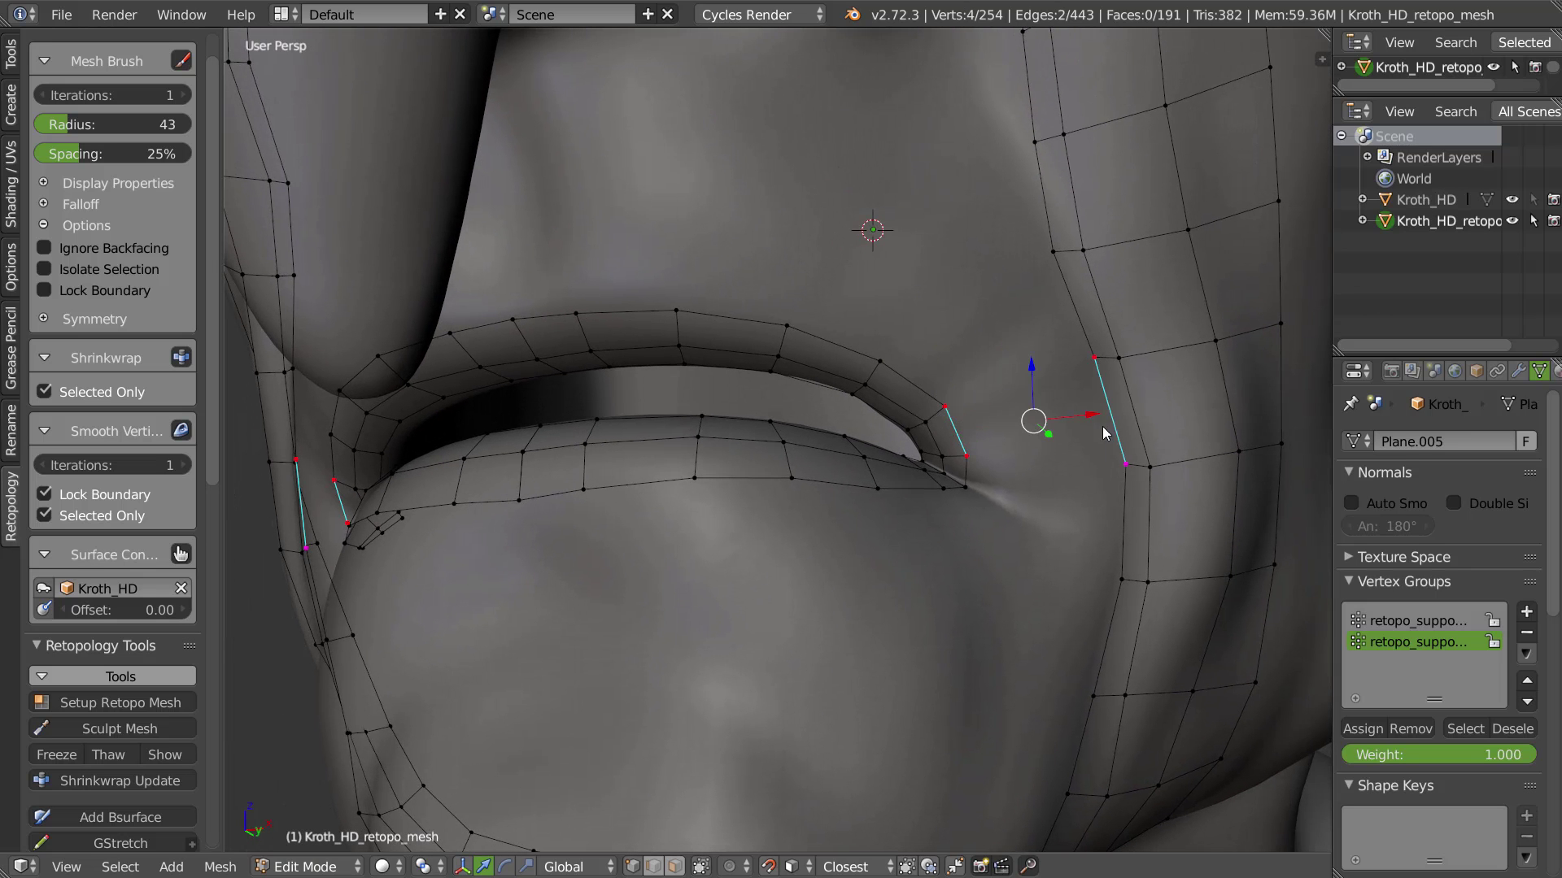
{"action": "key", "text": "f"}
{"action": "right_click", "coordinate": [967, 455]}
{"action": "right_click", "coordinate": [1126, 465], "text": "shift"}
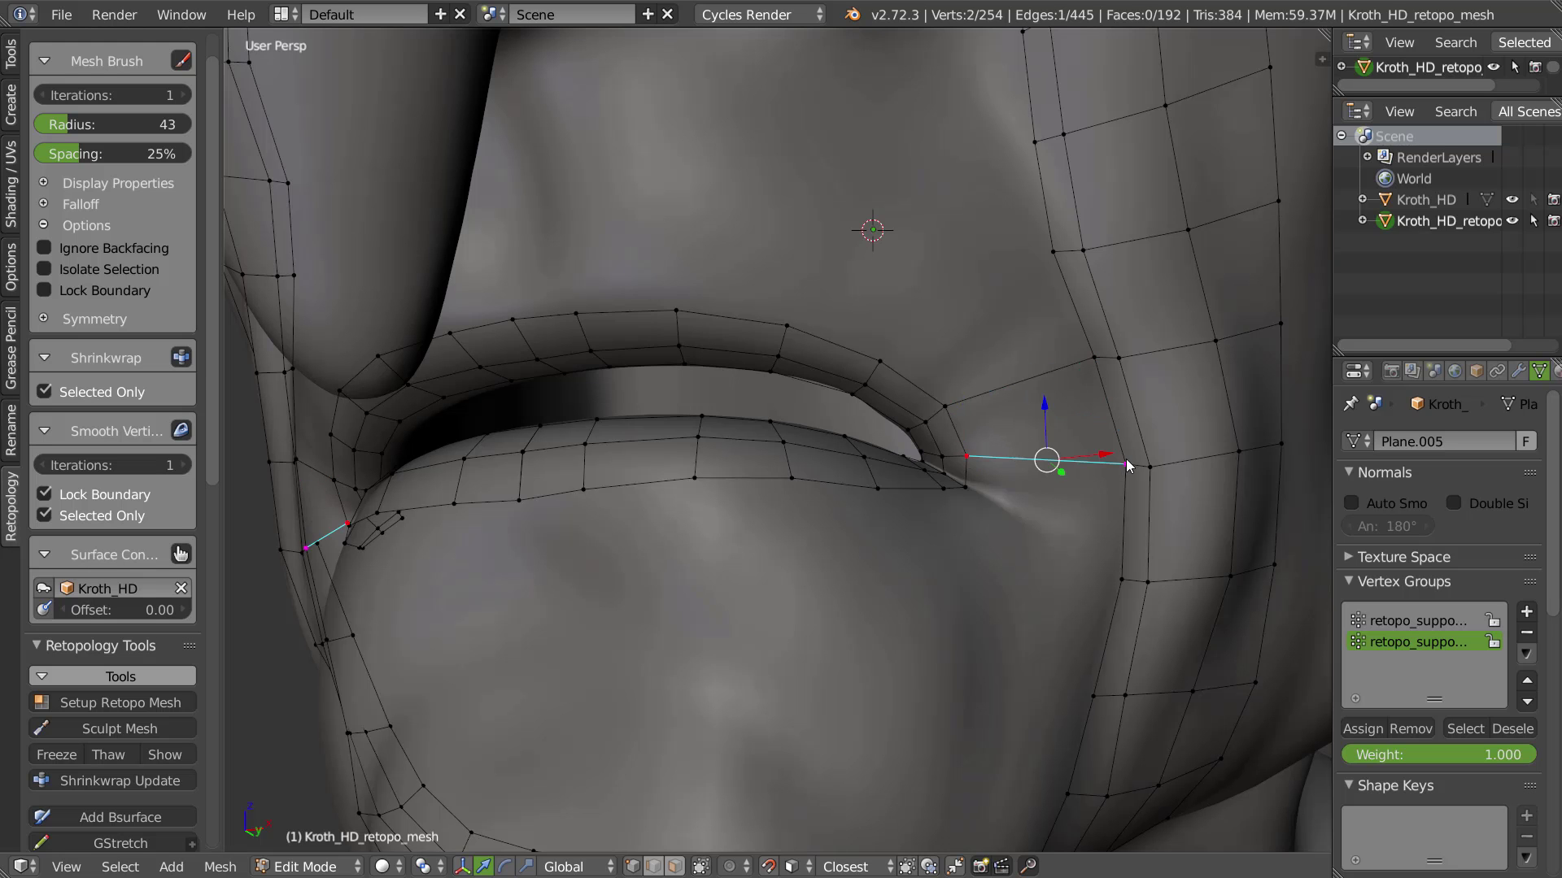
{"action": "key", "text": "f"}
{"action": "right_click", "coordinate": [947, 405]}
{"action": "right_click", "coordinate": [1094, 360], "text": "shift"}
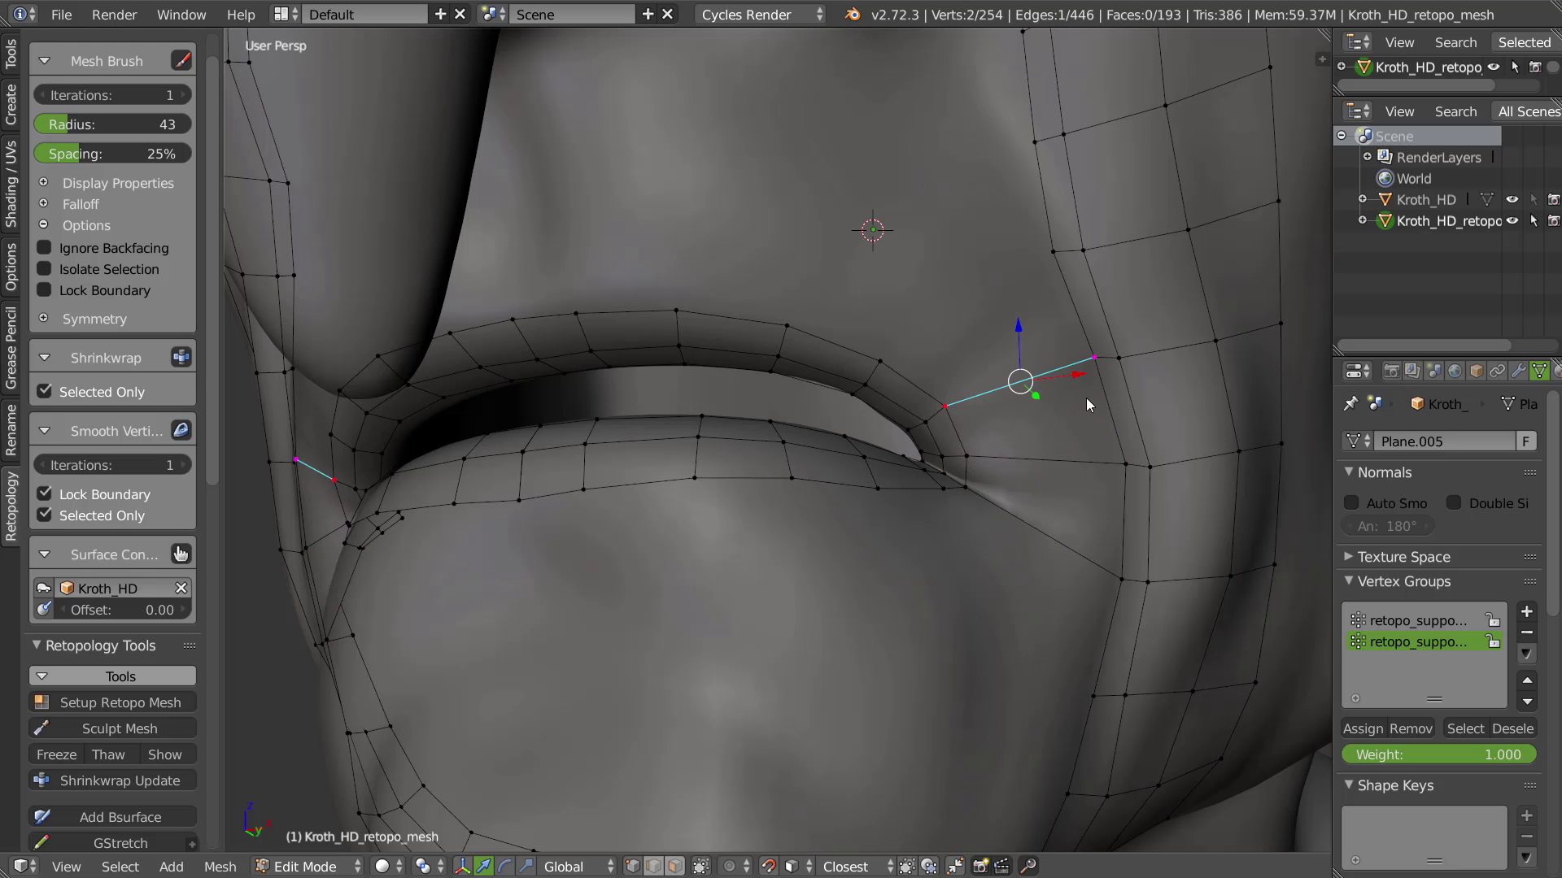
{"action": "key", "text": "f"}
Add two loop cuts across the three faces connecting the mouth corner to the cheek strip
{"action": "mouse_move", "coordinate": [1033, 365]}
{"action": "middle_mouse_down"}
{"action": "mouse_move", "coordinate": [1060, 393]}
{"action": "mouse_move", "coordinate": [998, 470]}
{"action": "mouse_move", "coordinate": [1056, 385]}
{"action": "middle_mouse_up"}
{"action": "key", "text": "ctrl+r"}
{"action": "scroll", "coordinate": [1029, 379], "scroll_direction": "up", "scroll_amount": 1}
{"action": "left_click", "coordinate": [1038, 373]}
{"action": "left_click", "coordinate": [1031, 369]}
Reposition an inner vertex and the two upper boundary vertices of the patch between mouth corner and cheek
{"action": "middle_click_drag", "start_coordinate": [1031, 369], "coordinate": [1061, 363]}
{"action": "right_click", "coordinate": [1004, 385]}
{"action": "key", "text": "g"}
{"action": "left_click", "coordinate": [995, 384]}
{"action": "right_click", "coordinate": [959, 327]}
{"action": "key", "text": "g"}
{"action": "left_click", "coordinate": [953, 325]}
{"action": "right_click", "coordinate": [1011, 291]}
{"action": "key", "text": "g"}
{"action": "left_click", "coordinate": [1010, 286]}
Even out the remaining inner vertices of the mouth-corner patch and its vertex beside the corner crease
{"action": "right_click", "coordinate": [1057, 369]}
{"action": "key", "text": "g"}
{"action": "left_click", "coordinate": [1049, 365]}
{"action": "right_click", "coordinate": [1008, 386]}
{"action": "key", "text": "g"}
{"action": "left_click", "coordinate": [1002, 377]}
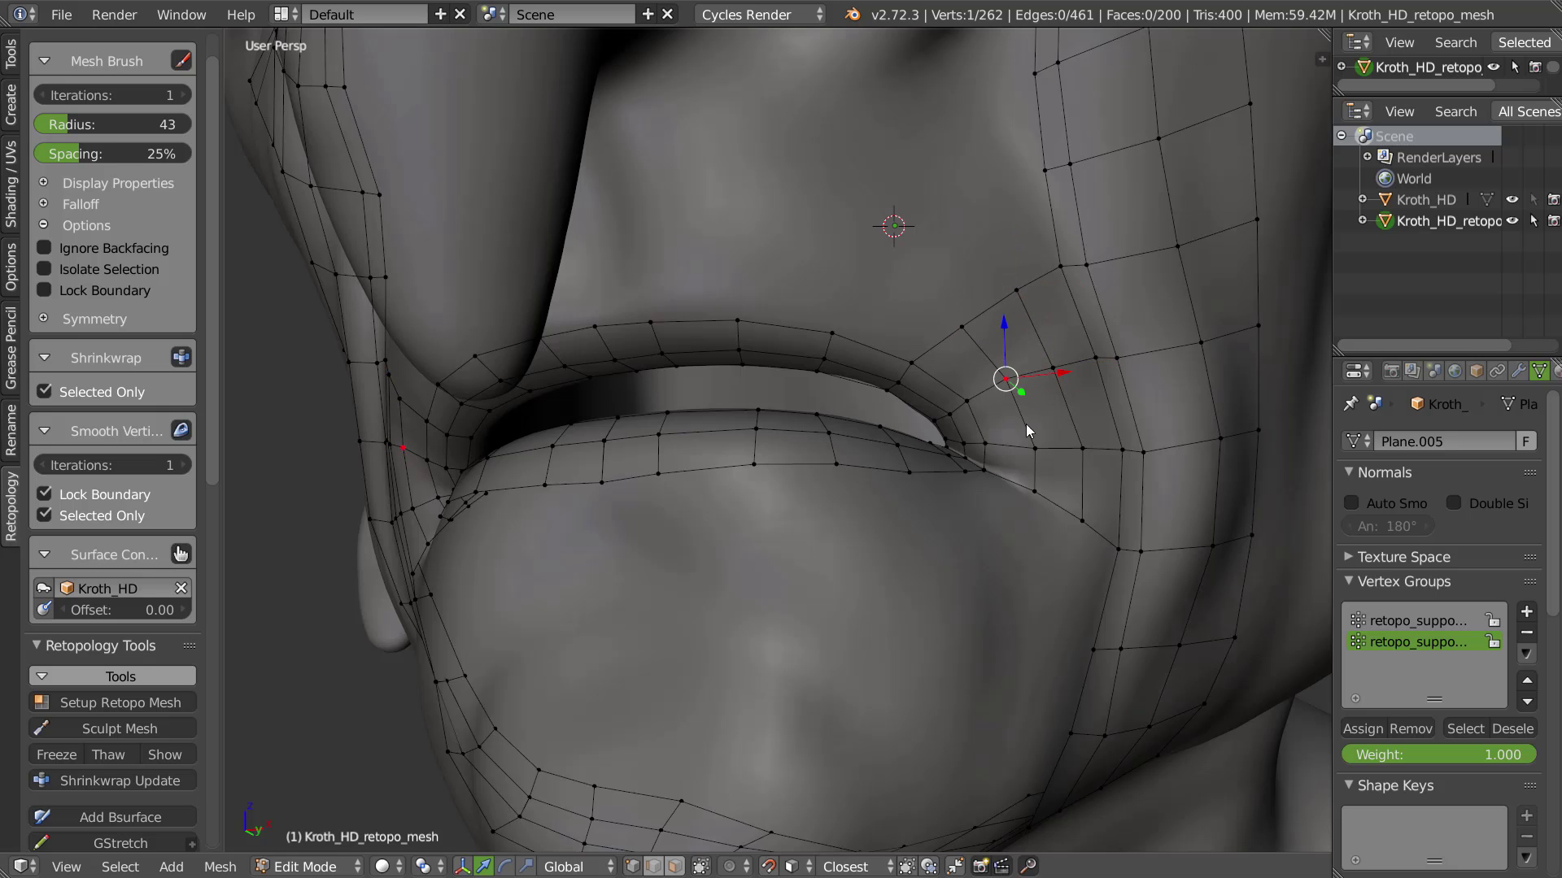
{"action": "key", "text": "g"}
{"action": "left_click", "coordinate": [1004, 392]}
{"action": "right_click", "coordinate": [1034, 448]}
{"action": "key", "text": "g"}
{"action": "left_click", "coordinate": [1028, 447]}
Fill a new face beneath the mouth corner along the lower lip and reposition its free vertex below the lip
{"action": "middle_click_drag", "start_coordinate": [1041, 506], "coordinate": [1007, 451]}
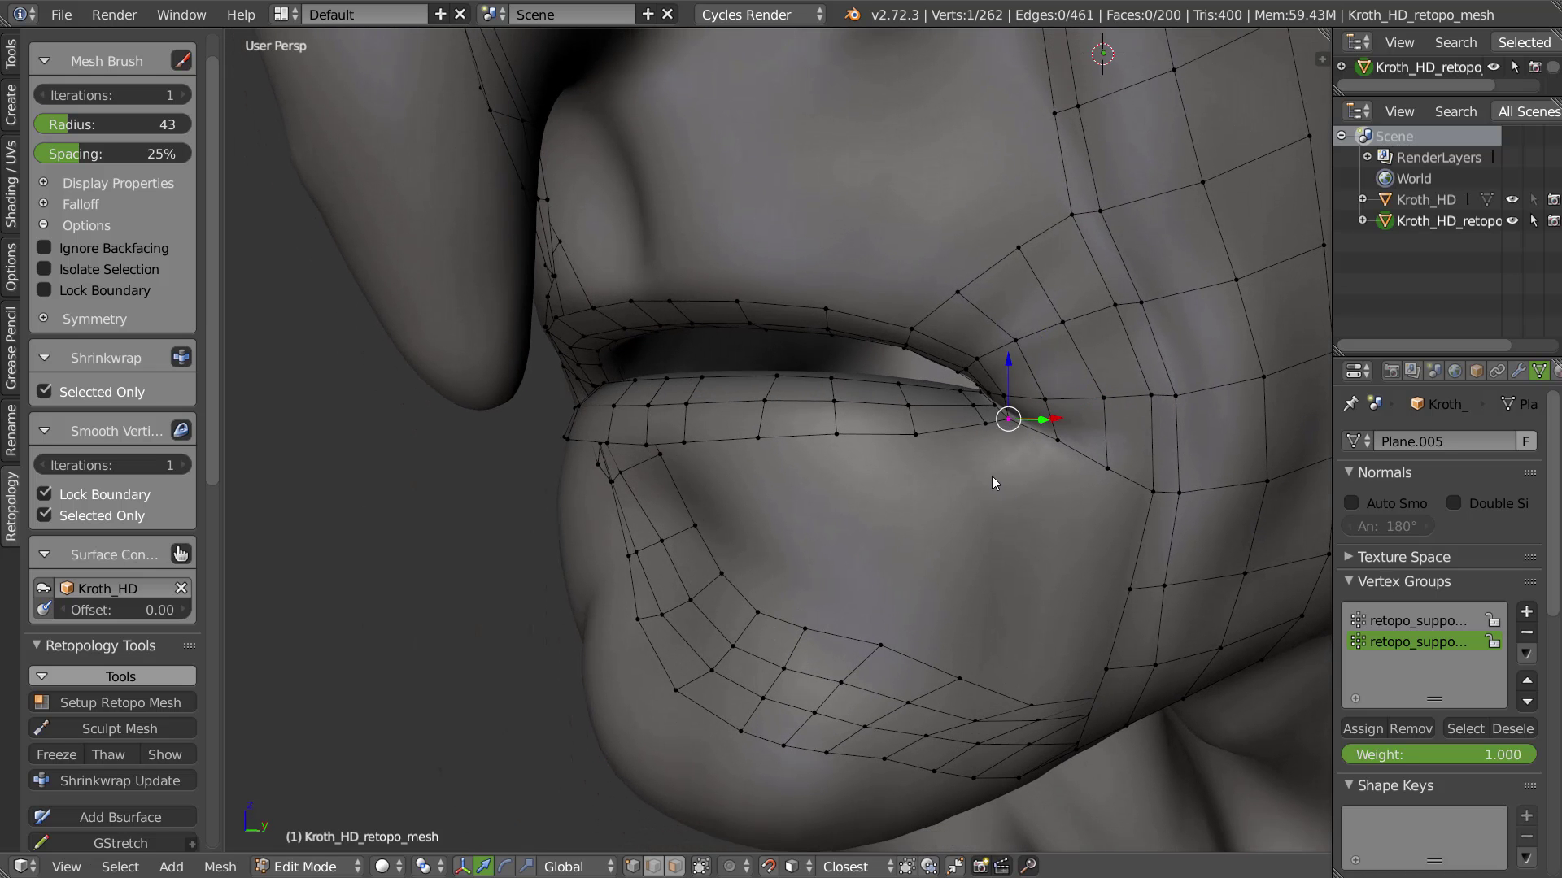
{"action": "key", "text": "f"}
{"action": "key", "text": "g"}
{"action": "left_click", "coordinate": [1029, 451]}
{"action": "key", "text": "g"}
{"action": "left_click", "coordinate": [1006, 463]}
Select the three vertices along the mouth-corner patch's lower edge and extrude them downwards onto the chin side
{"action": "middle_click_drag", "start_coordinate": [1007, 470], "coordinate": [1076, 460]}
{"action": "right_click", "coordinate": [1055, 441]}
{"action": "right_click", "coordinate": [1155, 491], "text": "shift"}
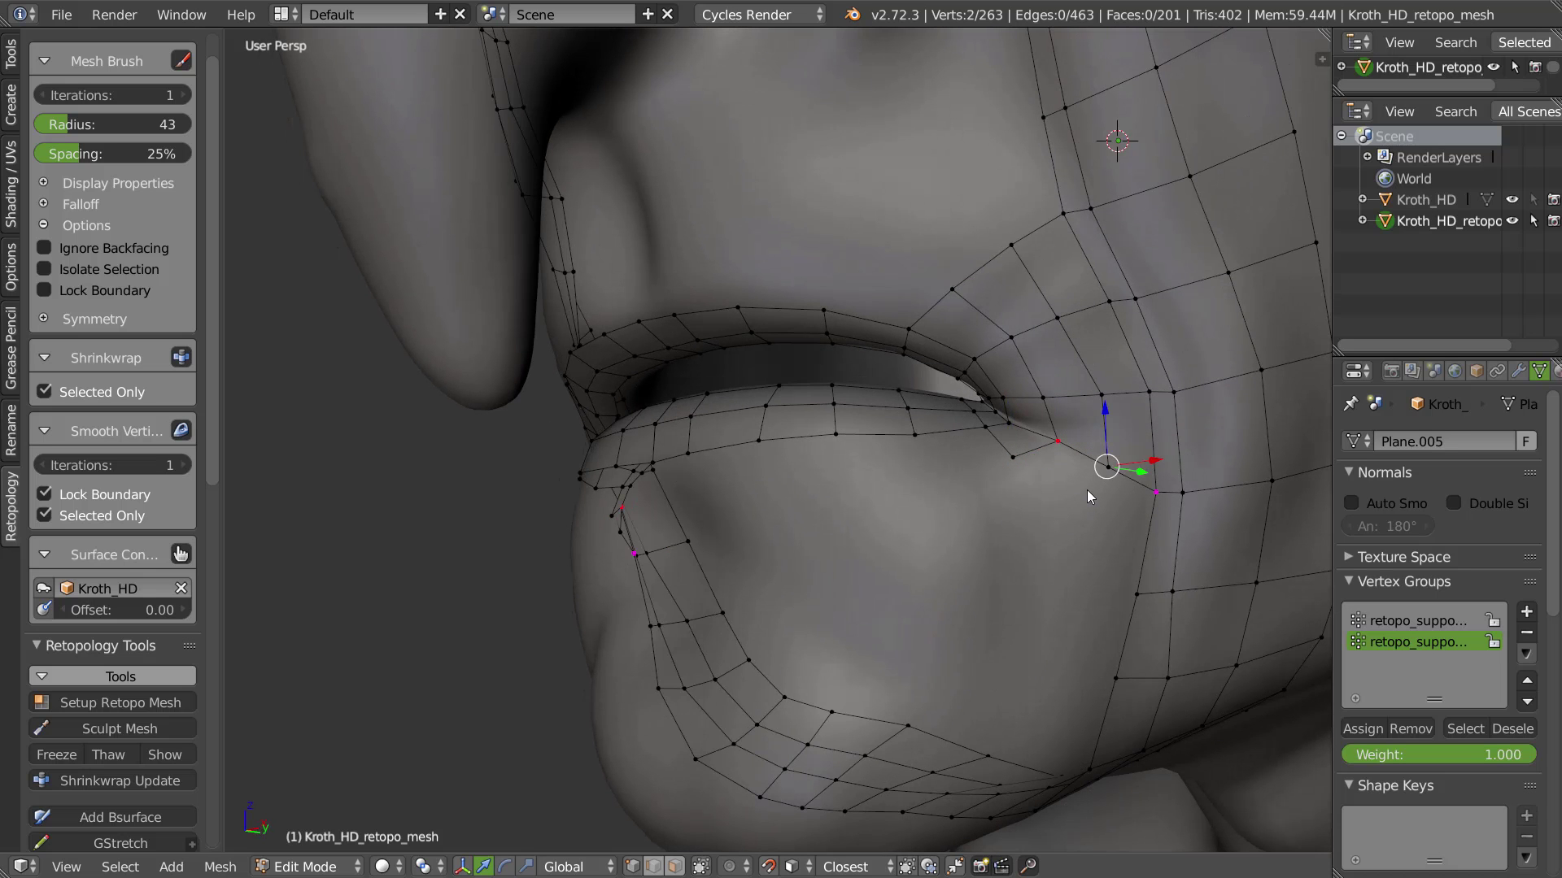
{"action": "key", "text": "g"}
{"action": "left_click", "coordinate": [1104, 477]}
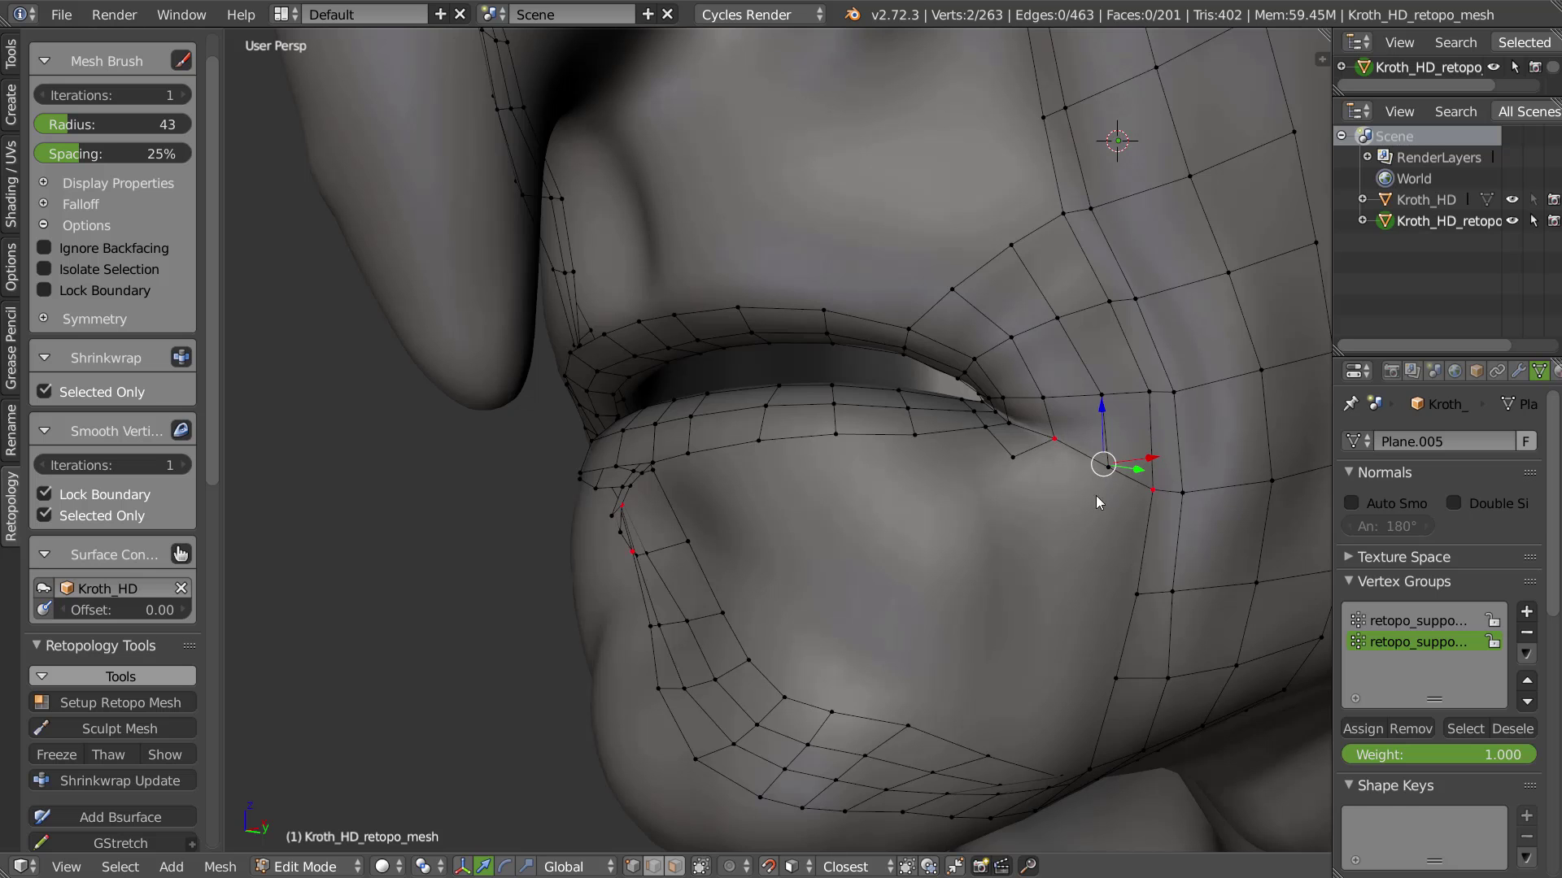
{"action": "right_click", "coordinate": [1096, 495], "text": "shift"}
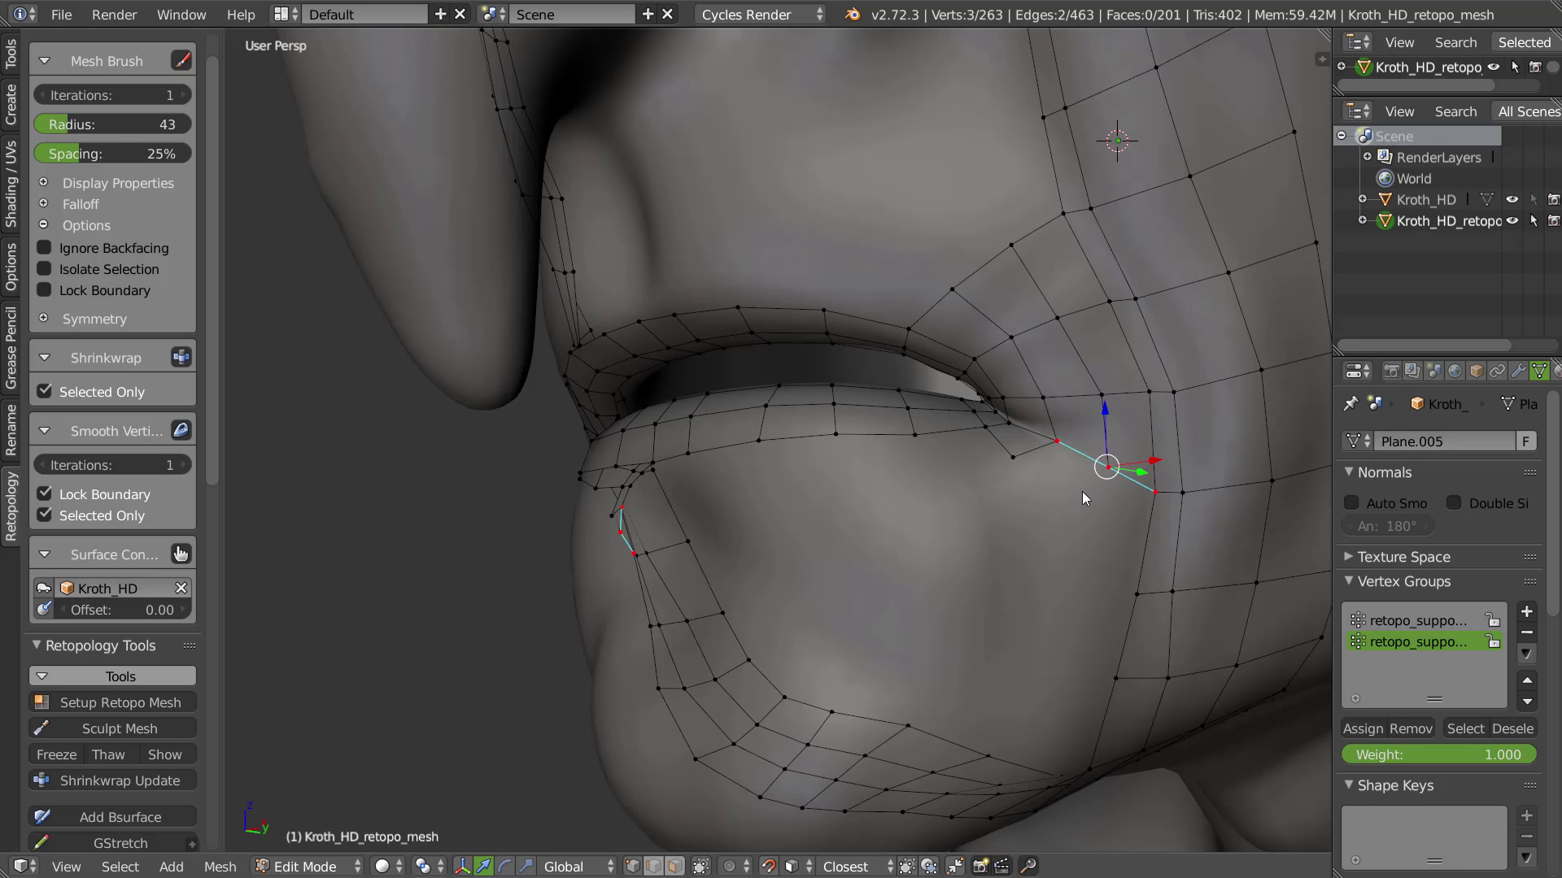
{"action": "key", "text": "e"}
{"action": "left_click", "coordinate": [1053, 535]}
Merge the extruded row's inner end with the lower lip face's free vertex at centre, and its outer end onto the cheek strip
{"action": "right_click", "coordinate": [1015, 456]}
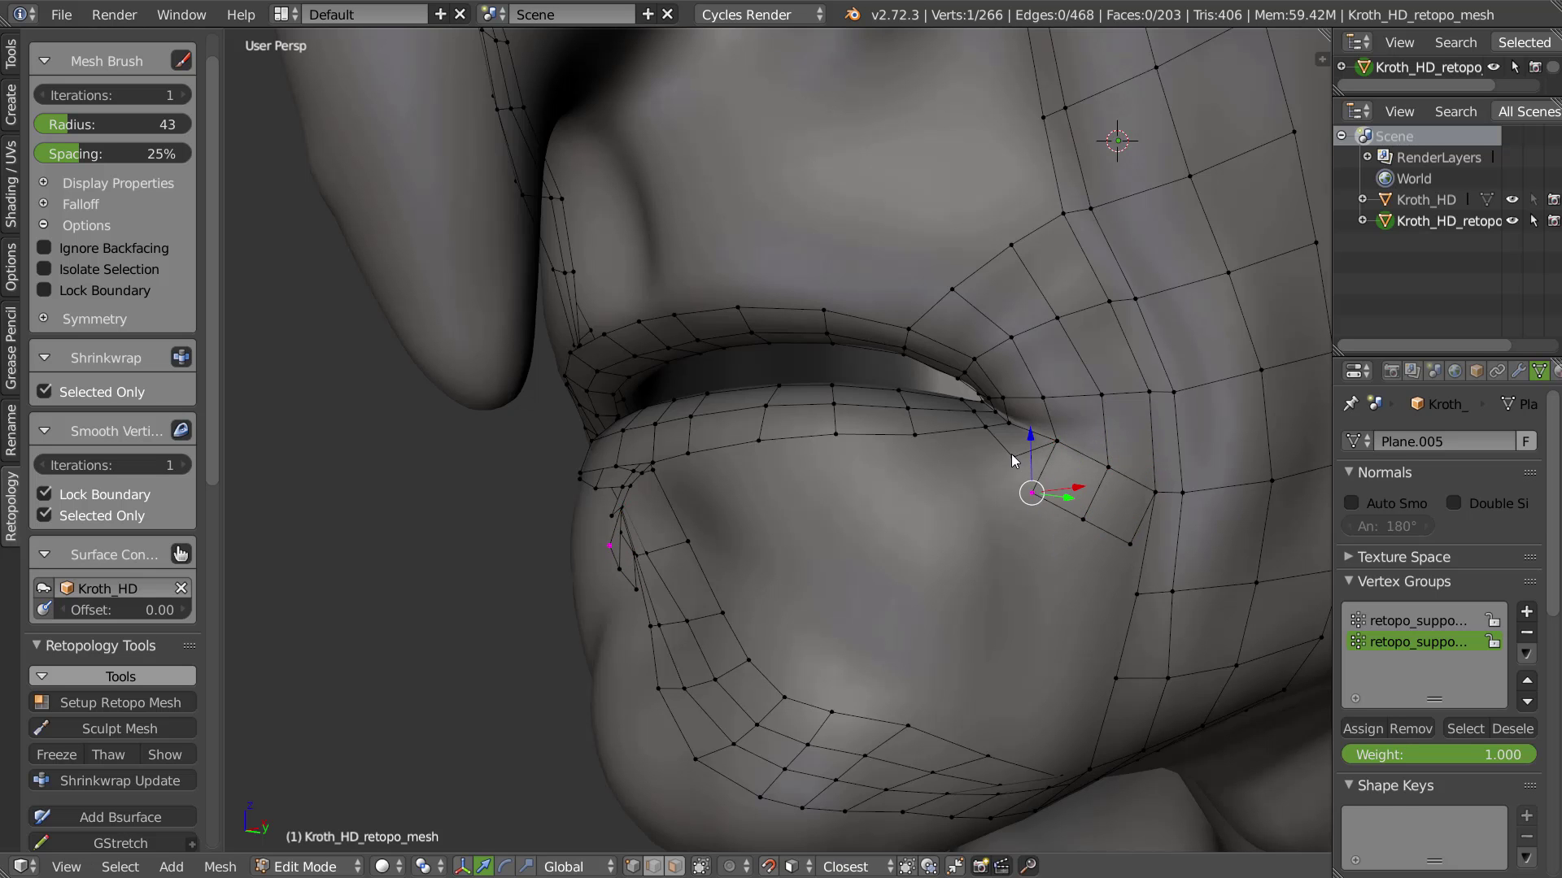
{"action": "right_click", "coordinate": [1034, 484]}
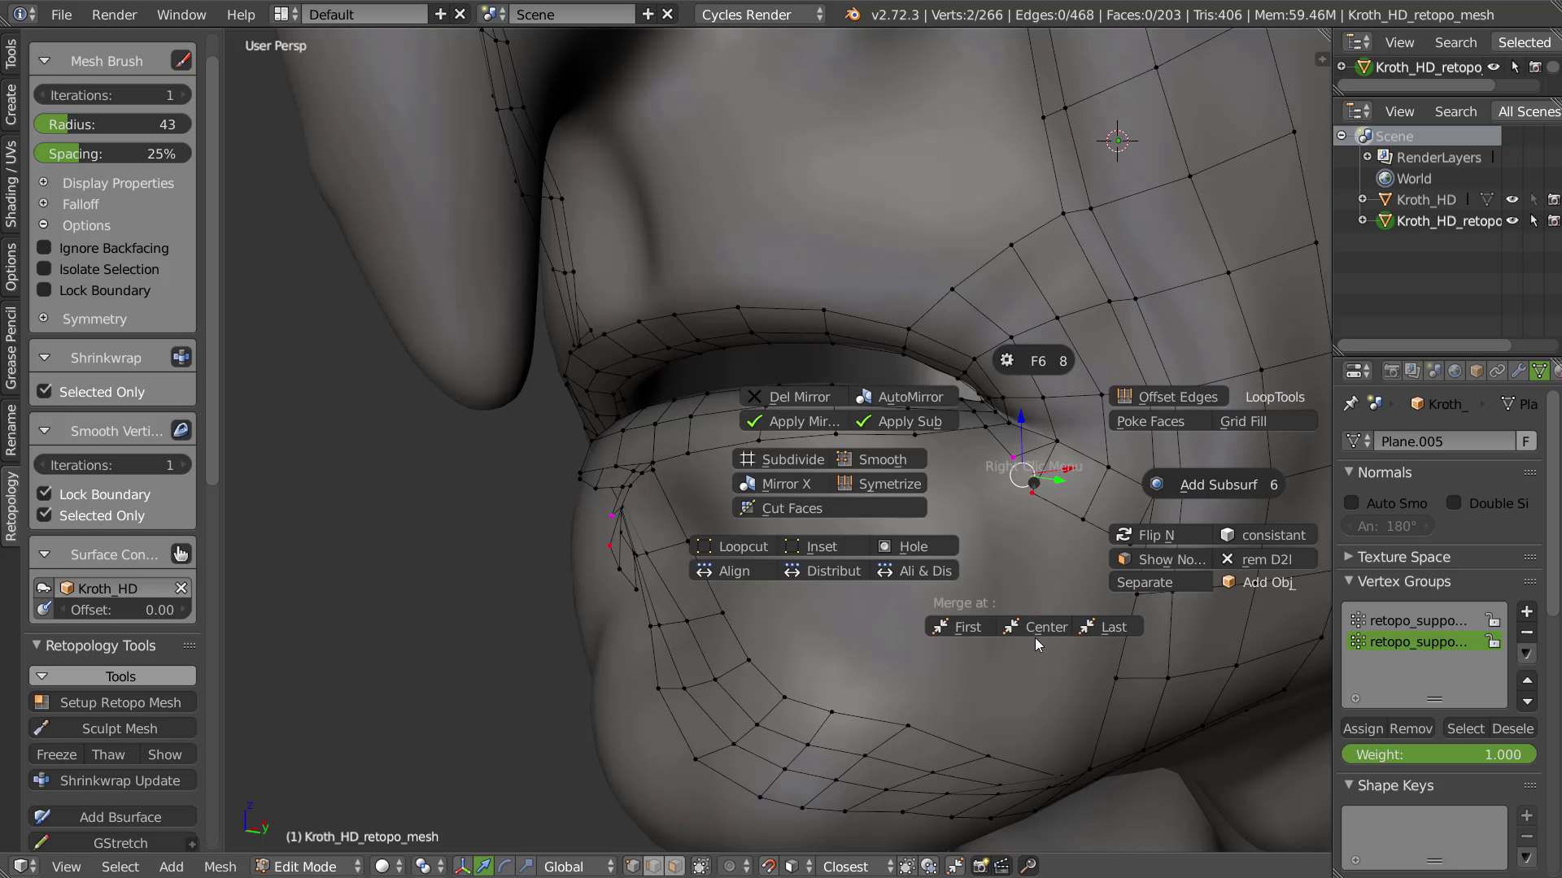
{"action": "left_click", "coordinate": [1035, 631]}
{"action": "right_click", "coordinate": [1128, 545]}
{"action": "right_click", "coordinate": [1135, 598], "text": "shift"}
{"action": "right_click", "coordinate": [1135, 646]}
{"action": "left_click", "coordinate": [1189, 739]}
Move the extruded row's middle vertex into place and nudge a vertex on the lower lip strip's outer edge
{"action": "key", "text": "g"}
{"action": "left_click", "coordinate": [1074, 538]}
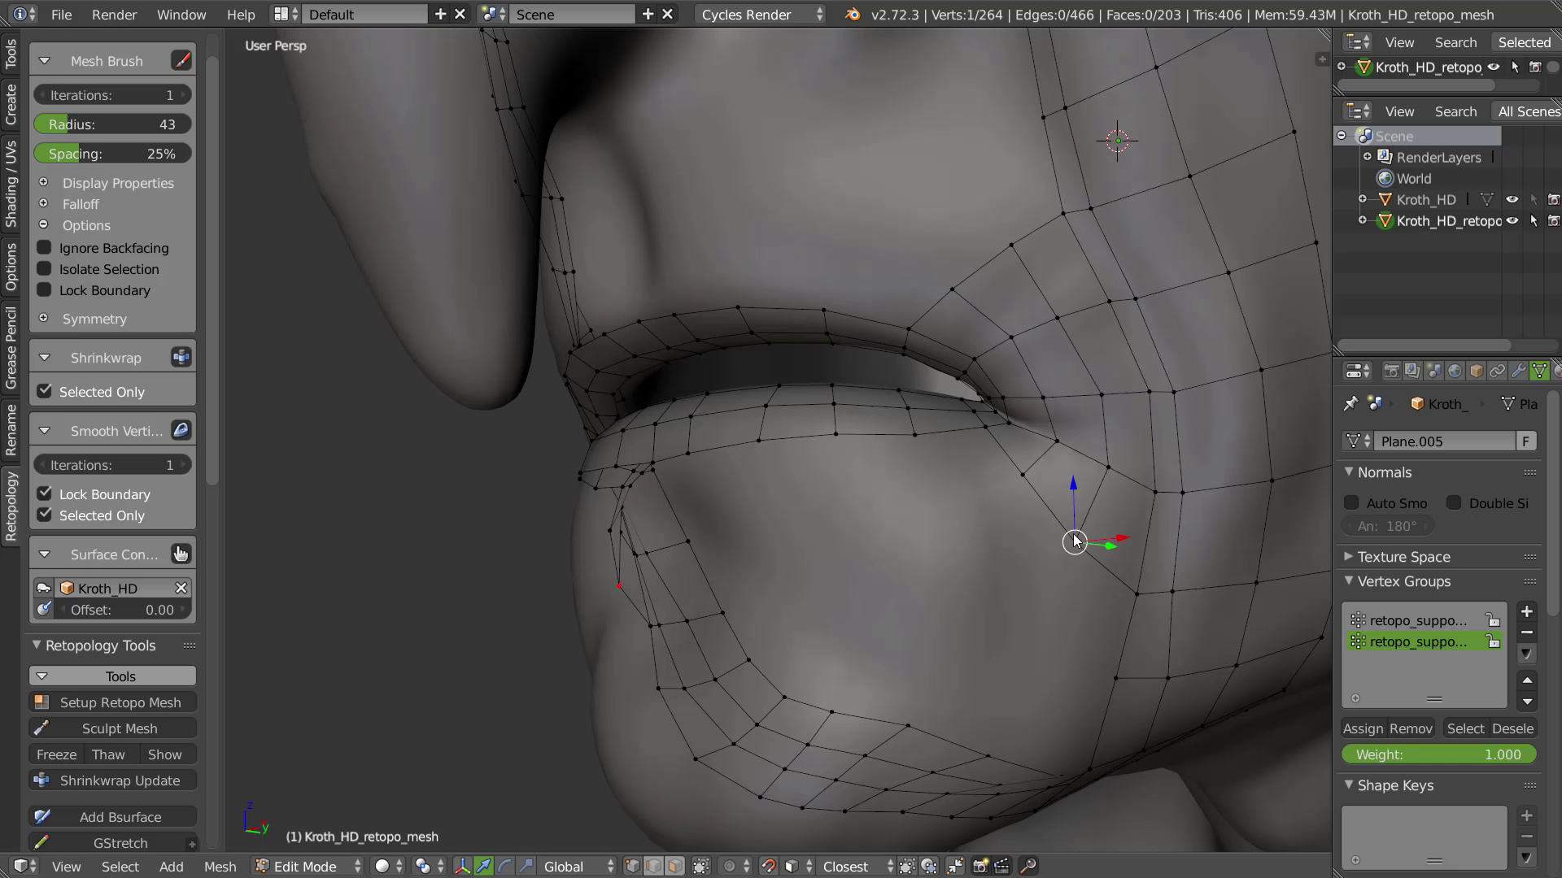
{"action": "scroll", "coordinate": [1072, 511], "scroll_direction": "up", "scroll_amount": 3}
{"action": "middle_click_drag", "start_coordinate": [1070, 497], "coordinate": [891, 452]}
{"action": "right_click", "coordinate": [865, 445]}
{"action": "key", "text": "g"}
{"action": "left_click", "coordinate": [865, 443]}
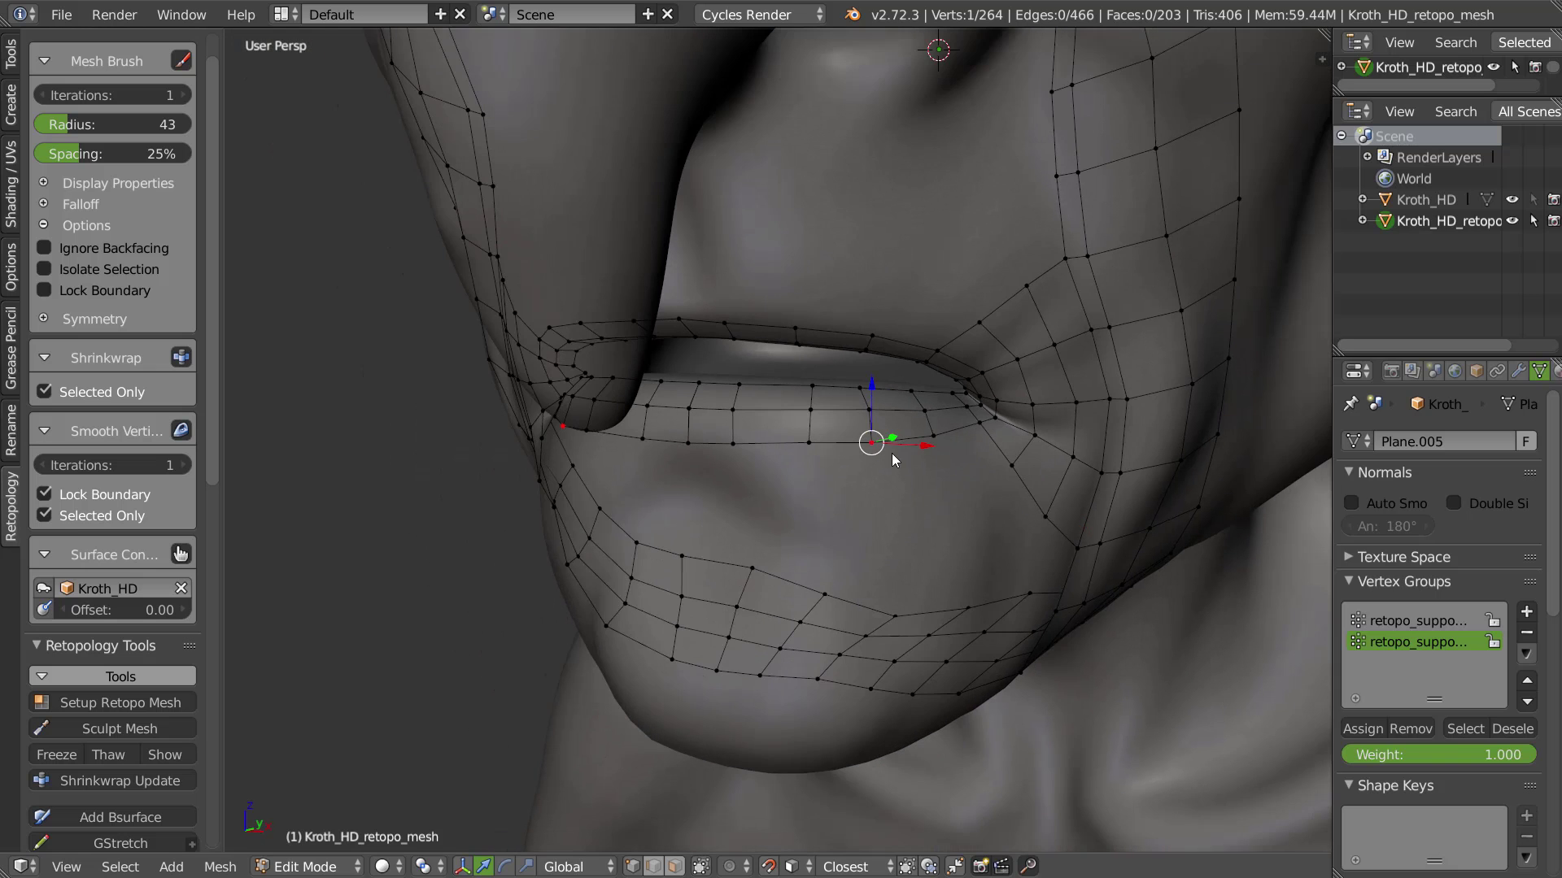
Select the upper lip strip's outer edge beside the mirror centre and extrude it up towards the base of the nose
{"action": "right_click", "coordinate": [688, 431], "text": "alt"}
{"action": "middle_click_drag", "start_coordinate": [740, 481], "coordinate": [764, 451]}
{"action": "right_click", "coordinate": [766, 459]}
{"action": "right_click", "coordinate": [831, 427], "text": "shift"}
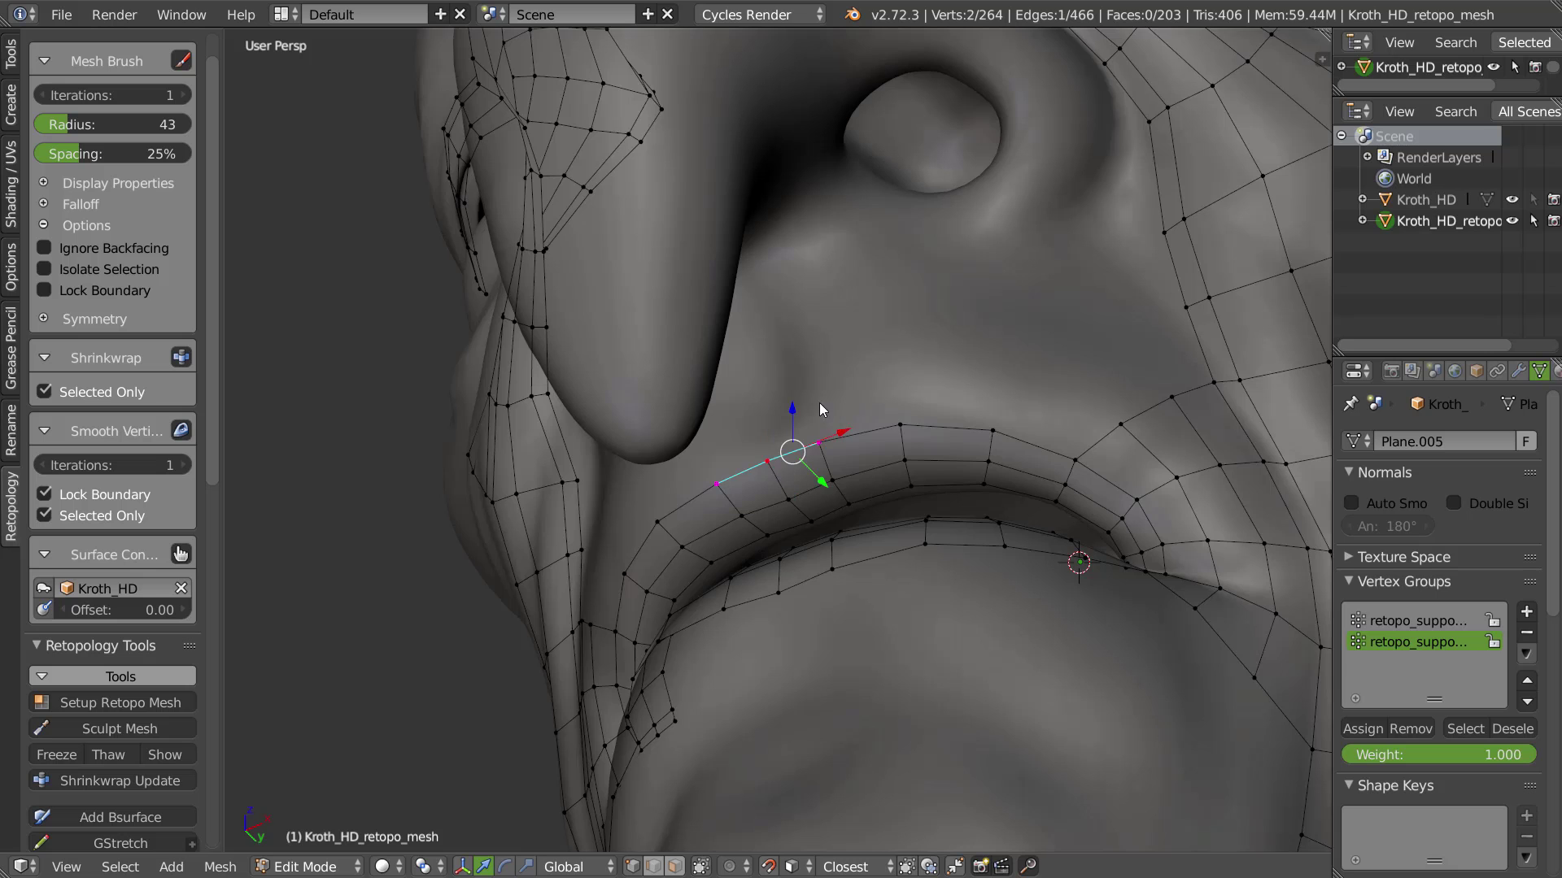
{"action": "middle_click_drag", "start_coordinate": [818, 403], "coordinate": [789, 407]}
{"action": "key", "text": "e"}
{"action": "left_click", "coordinate": [770, 247]}
Move the extruded face's two upper vertices up against the base of the nose
{"action": "middle_click_drag", "start_coordinate": [767, 276], "coordinate": [778, 233]}
{"action": "right_click", "coordinate": [763, 302]}
{"action": "key", "text": "g"}
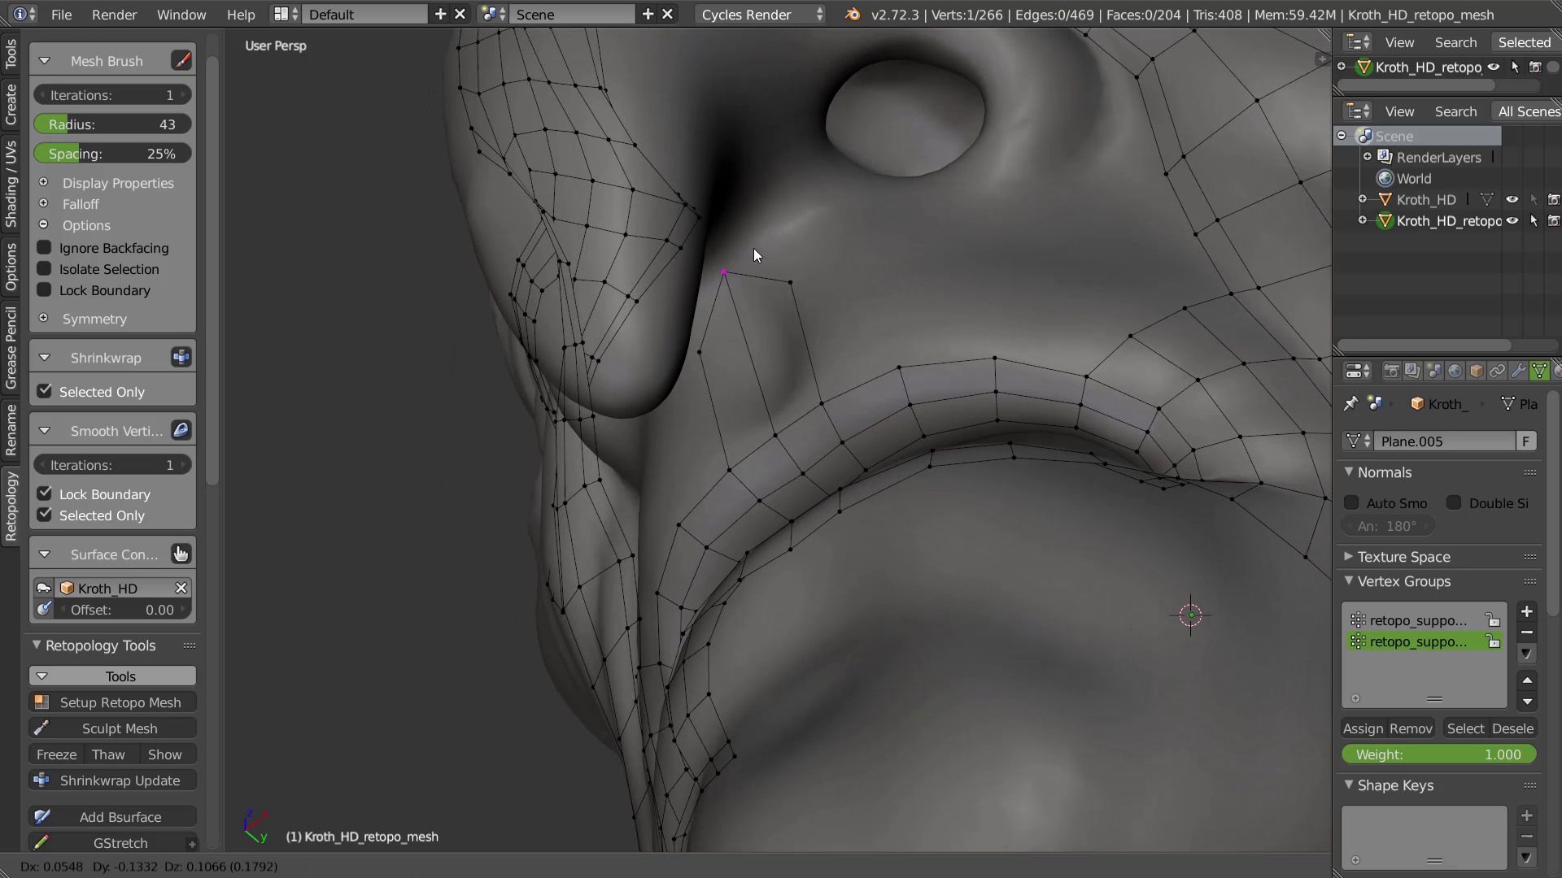
{"action": "left_click", "coordinate": [768, 243]}
{"action": "right_click", "coordinate": [792, 283]}
{"action": "key", "text": "g"}
{"action": "left_click", "coordinate": [775, 233]}
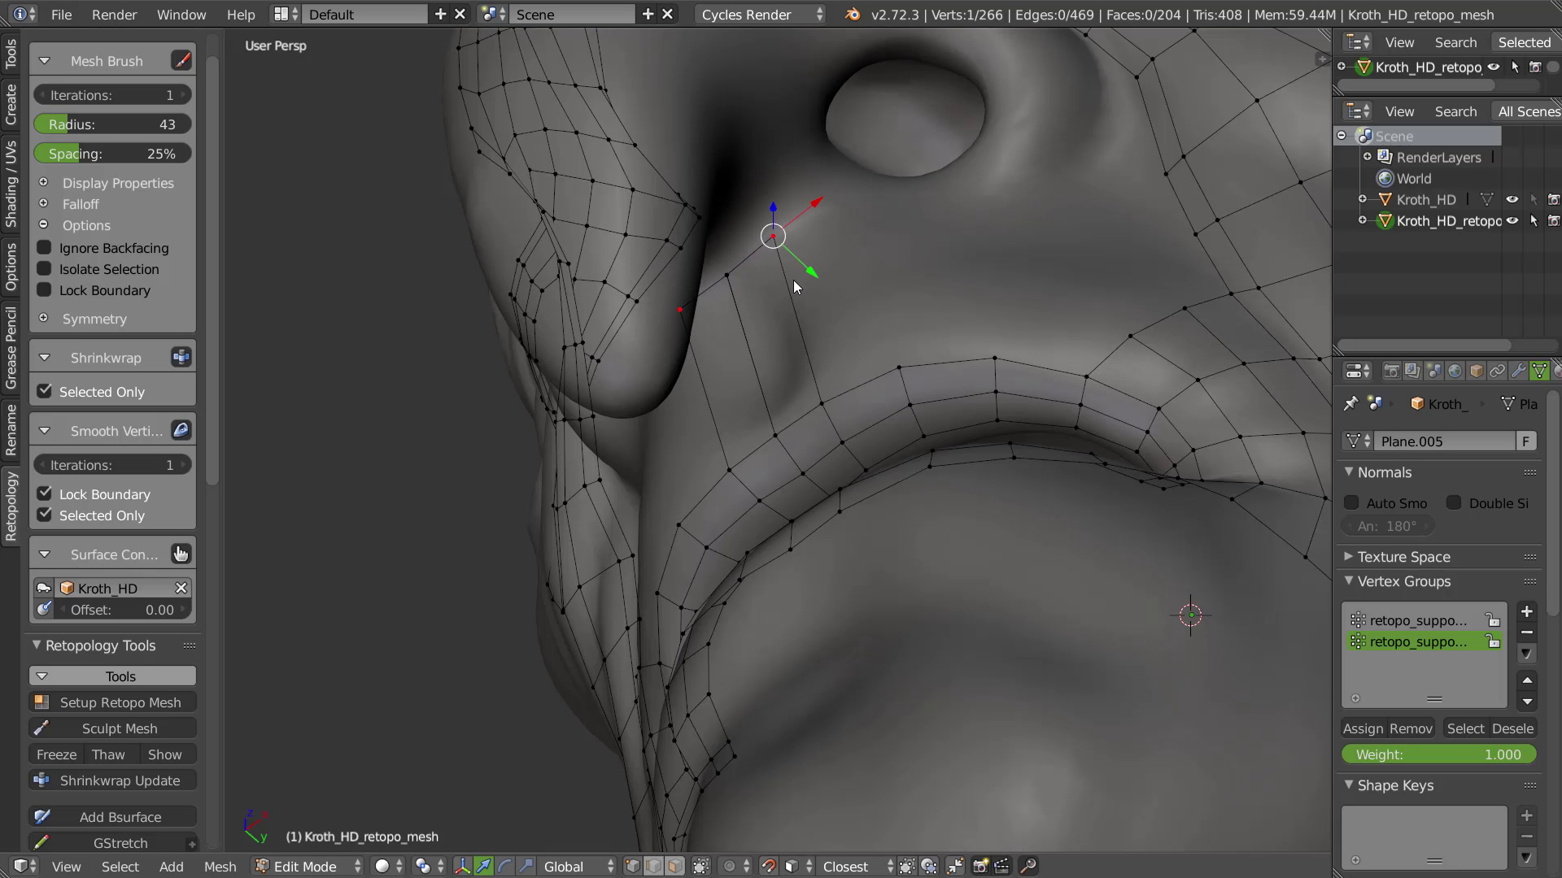
Add a loop cut across the strip between the upper lip and the nose base, and reposition the strip's vertices
{"action": "key", "text": "ctrl+r"}
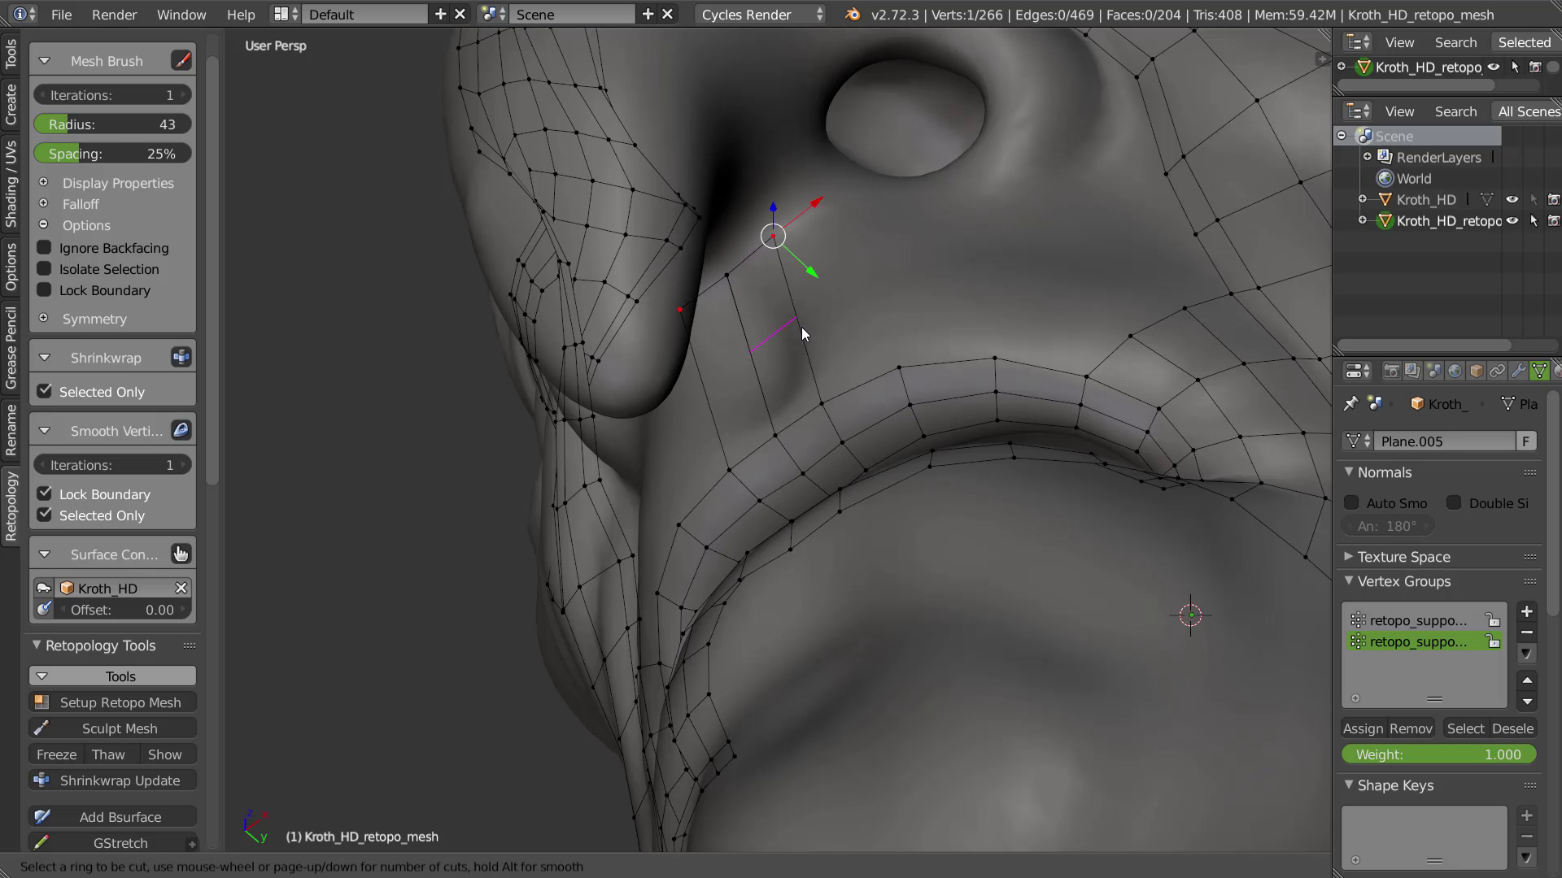
{"action": "left_click", "coordinate": [776, 326]}
{"action": "left_click", "coordinate": [771, 387]}
{"action": "middle_click_drag", "start_coordinate": [857, 355], "coordinate": [802, 392]}
{"action": "right_click_drag", "start_coordinate": [765, 414], "coordinate": [810, 403]}
{"action": "right_click_drag", "start_coordinate": [811, 333], "coordinate": [769, 369]}
{"action": "right_click_drag", "start_coordinate": [806, 279], "coordinate": [794, 288]}
{"action": "right_click_drag", "start_coordinate": [790, 224], "coordinate": [778, 224]}
{"action": "middle_click_drag", "start_coordinate": [782, 292], "coordinate": [805, 374]}
Fill two faces along the upper lip's outer edge, starting beside the strip below the nose
{"action": "right_click", "coordinate": [828, 448]}
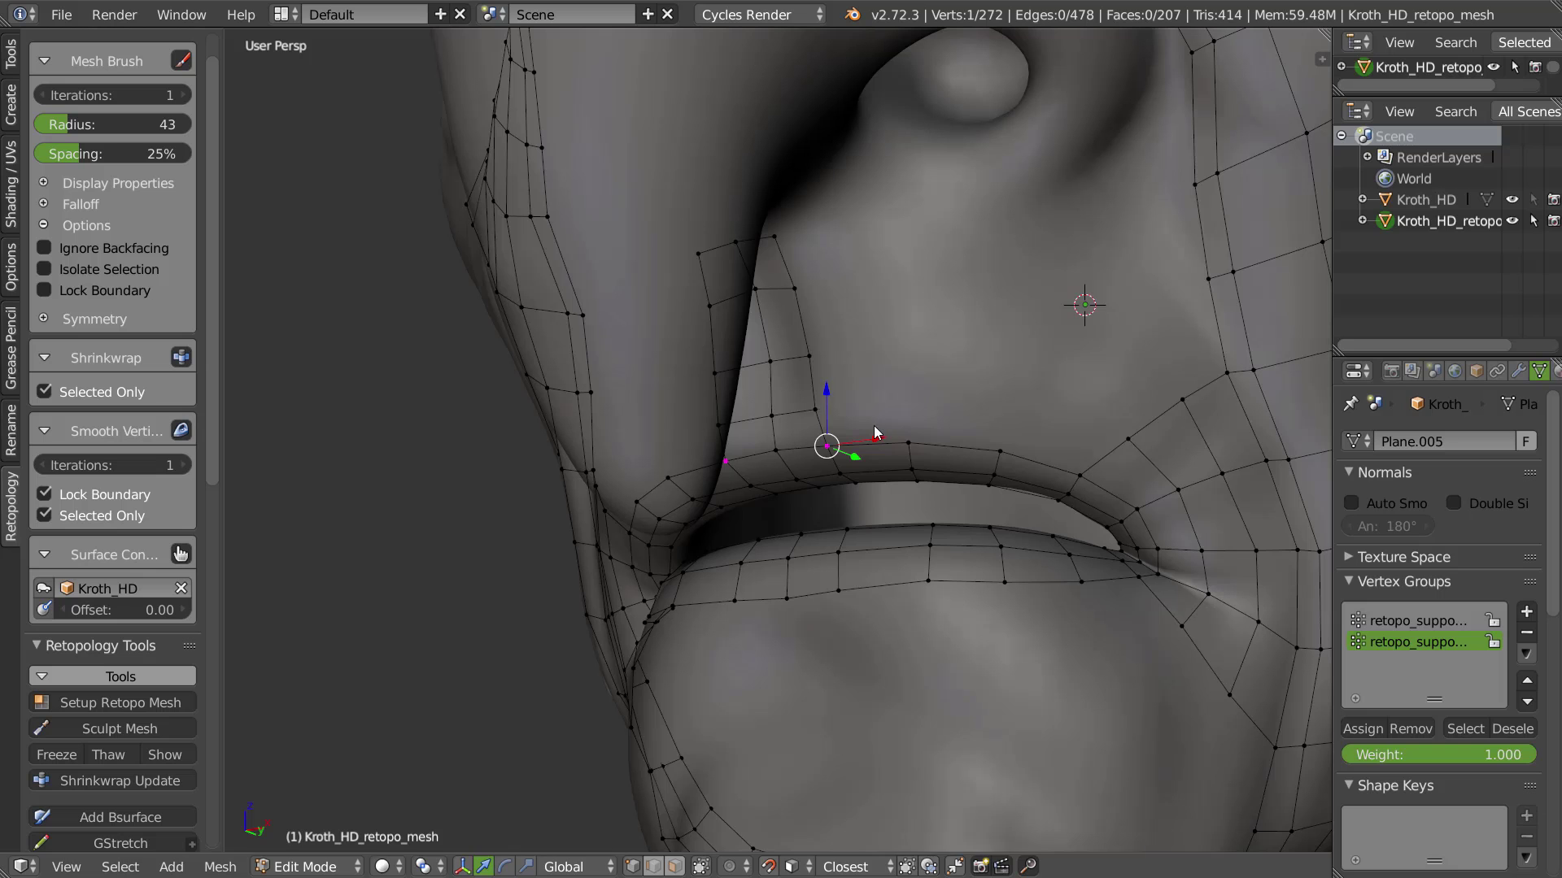
{"action": "key", "text": "f"}
{"action": "left_click", "coordinate": [893, 418]}
{"action": "key", "text": "f"}
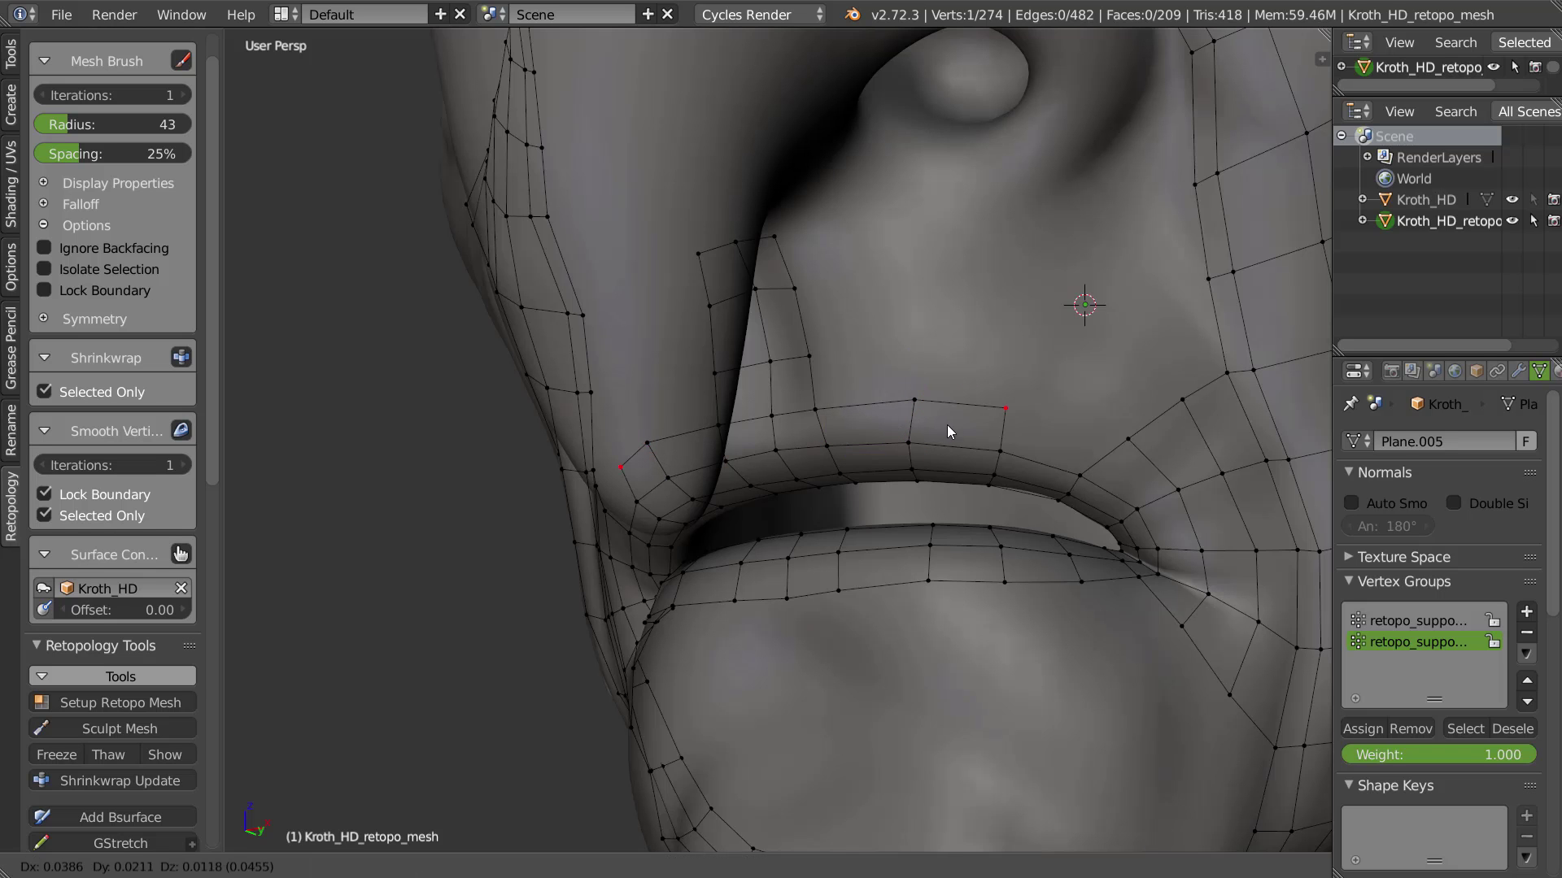
{"action": "left_click", "coordinate": [984, 432]}
Fill the face joining the new upper lip row to the cheek mesh and nudge the row's outer vertices
{"action": "right_click", "coordinate": [1001, 452]}
{"action": "right_click", "coordinate": [1086, 476], "text": "shift"}
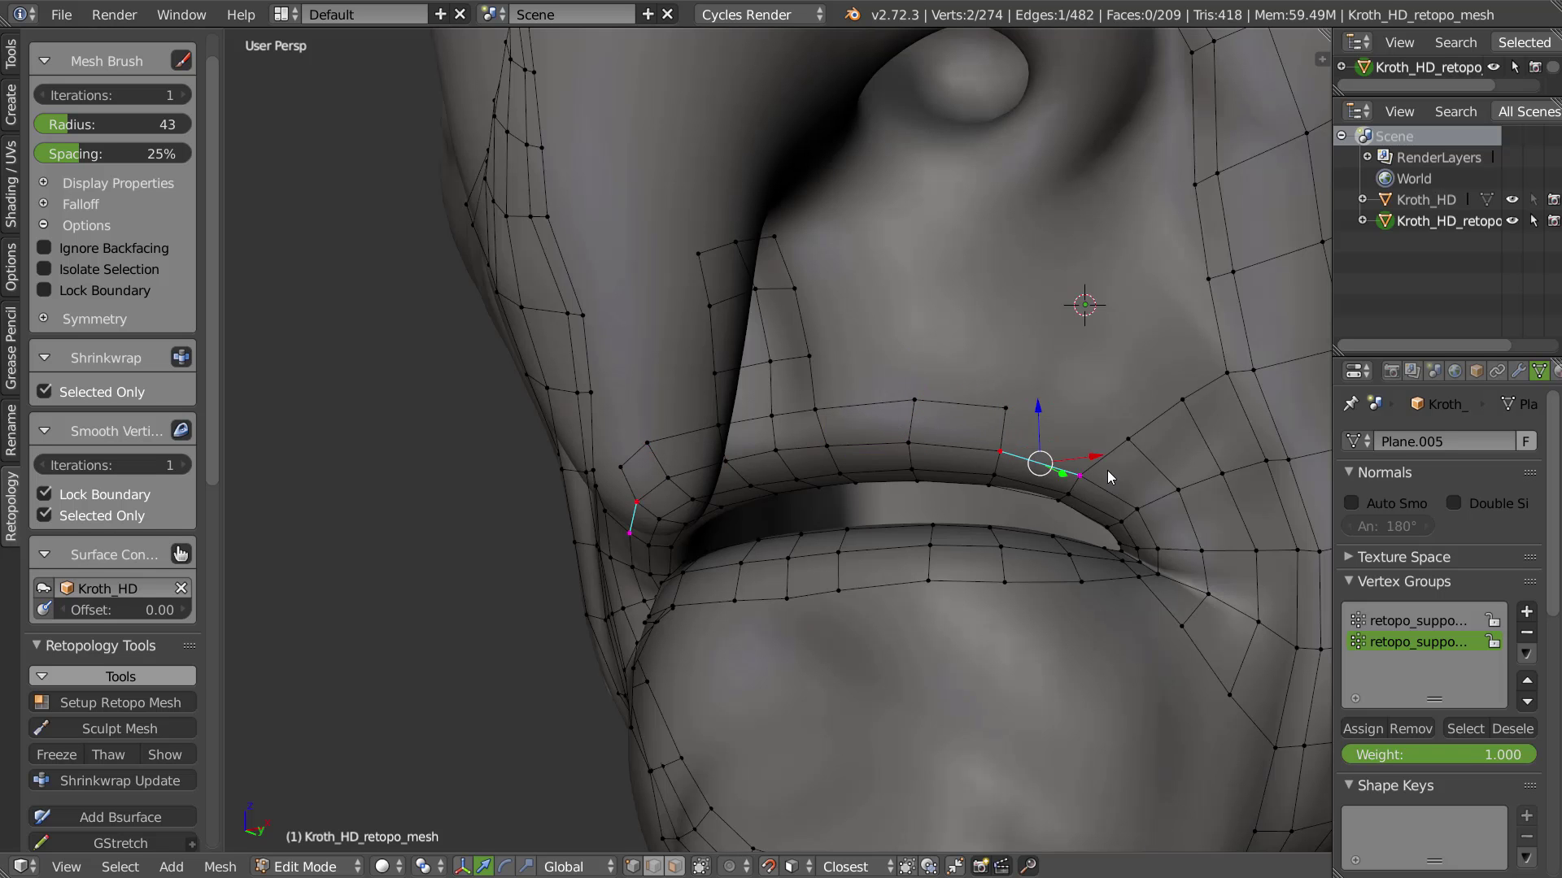
{"action": "key", "text": "f"}
{"action": "right_click_drag", "start_coordinate": [1008, 421], "coordinate": [1017, 423]}
{"action": "right_click_drag", "start_coordinate": [1136, 442], "coordinate": [1118, 442]}
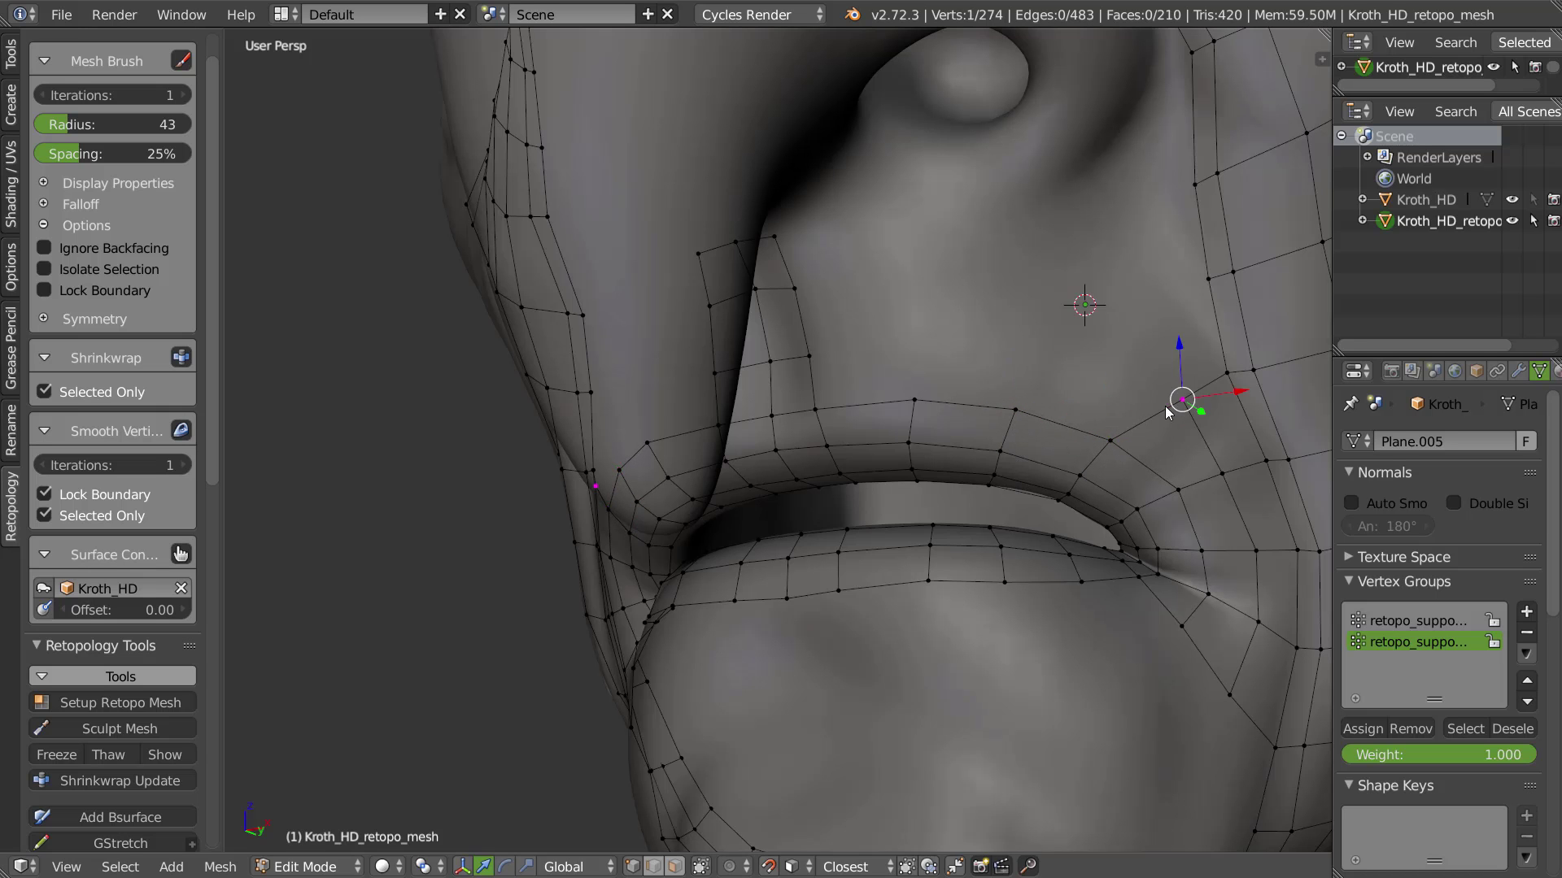
Extrude three faces from the strip at the nose base towards the nostril
{"action": "right_click", "coordinate": [914, 404]}
{"action": "middle_click_drag", "start_coordinate": [915, 410], "coordinate": [809, 491]}
{"action": "right_click", "coordinate": [828, 433], "text": "ctrl"}
{"action": "right_click", "coordinate": [851, 393], "text": "ctrl"}
{"action": "right_click", "coordinate": [869, 361], "text": "ctrl"}
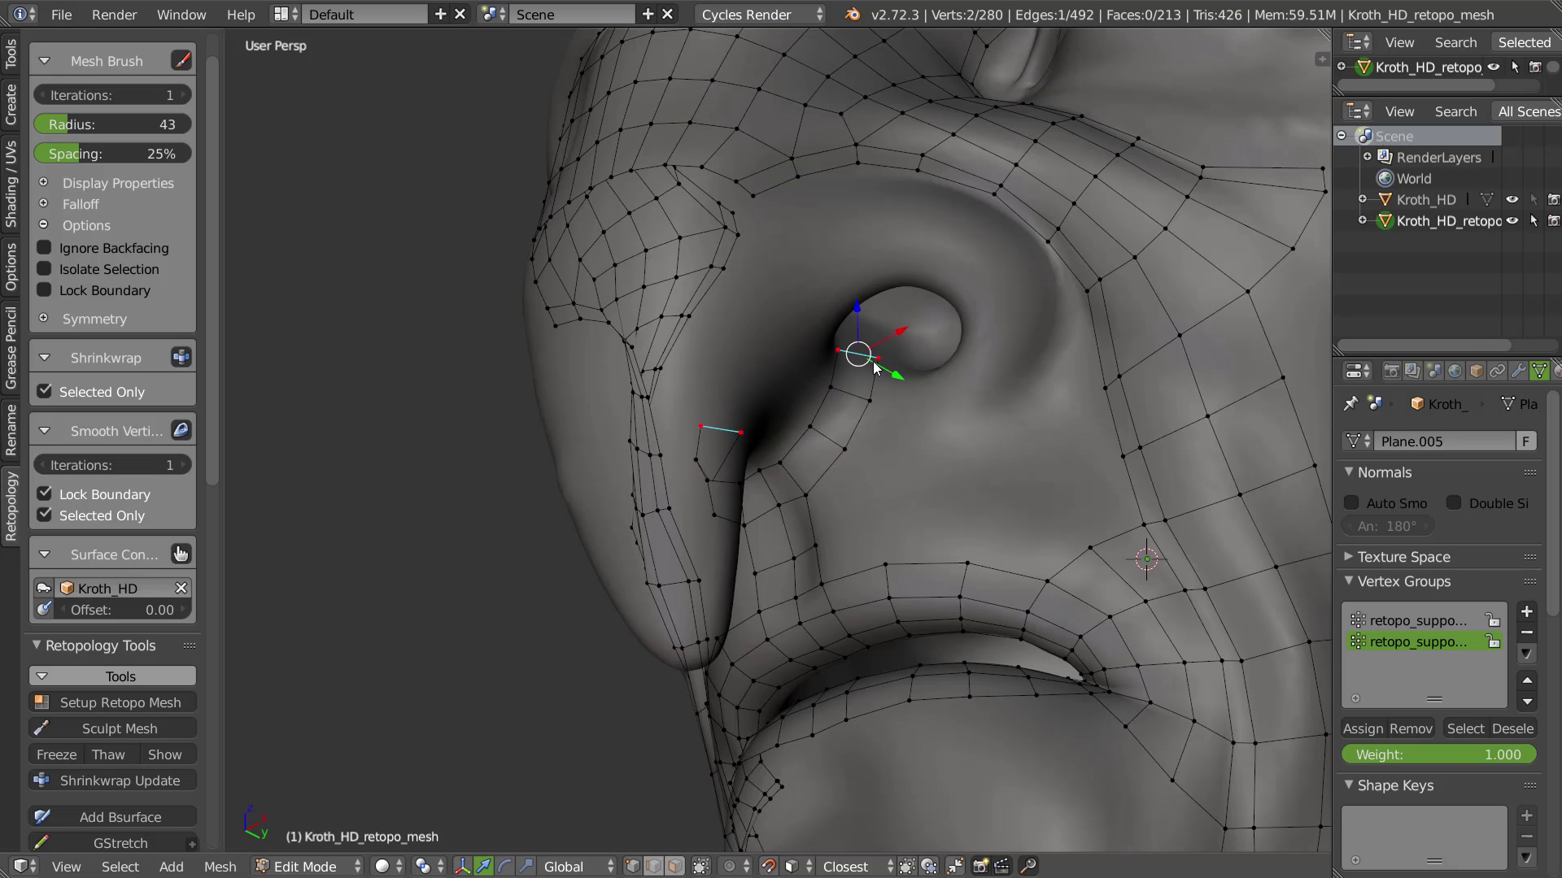
Continue the strip around the nostril's lower, outer and upper rim with six extruded faces
{"action": "middle_click_drag", "start_coordinate": [889, 363], "coordinate": [916, 402]}
{"action": "right_click", "coordinate": [915, 397], "text": "ctrl"}
{"action": "right_click", "coordinate": [969, 382], "text": "ctrl"}
{"action": "right_click", "coordinate": [1023, 350], "text": "ctrl"}
{"action": "right_click", "coordinate": [975, 291], "text": "ctrl"}
{"action": "right_click", "coordinate": [929, 267], "text": "ctrl"}
{"action": "right_click", "coordinate": [877, 284], "text": "ctrl"}
{"action": "mouse_move", "coordinate": [876, 285]}
{"action": "middle_mouse_down"}
{"action": "mouse_move", "coordinate": [840, 281]}
{"action": "mouse_move", "coordinate": [874, 314]}
{"action": "middle_mouse_up"}
Move the inner vertices on the outer side of the nostril strip onto the nostril rim
{"action": "right_click", "coordinate": [989, 315]}
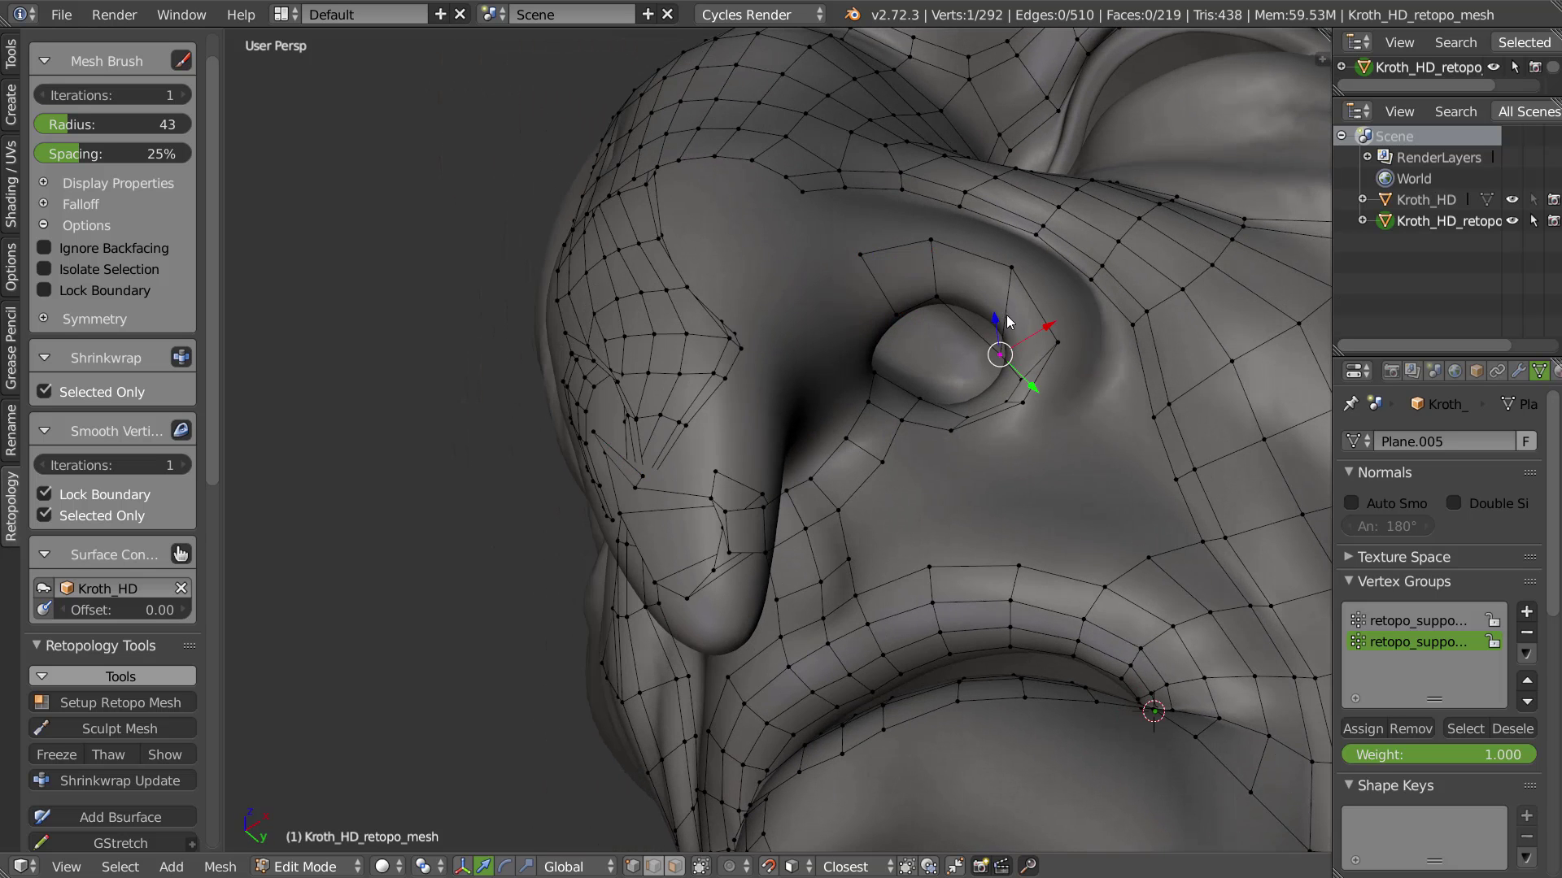
{"action": "middle_click_drag", "start_coordinate": [983, 369], "coordinate": [925, 314]}
{"action": "right_click", "coordinate": [998, 364]}
{"action": "key", "text": "g"}
{"action": "left_click", "coordinate": [993, 377]}
{"action": "right_click", "coordinate": [1024, 362]}
{"action": "key", "text": "g"}
{"action": "left_click", "coordinate": [1016, 356]}
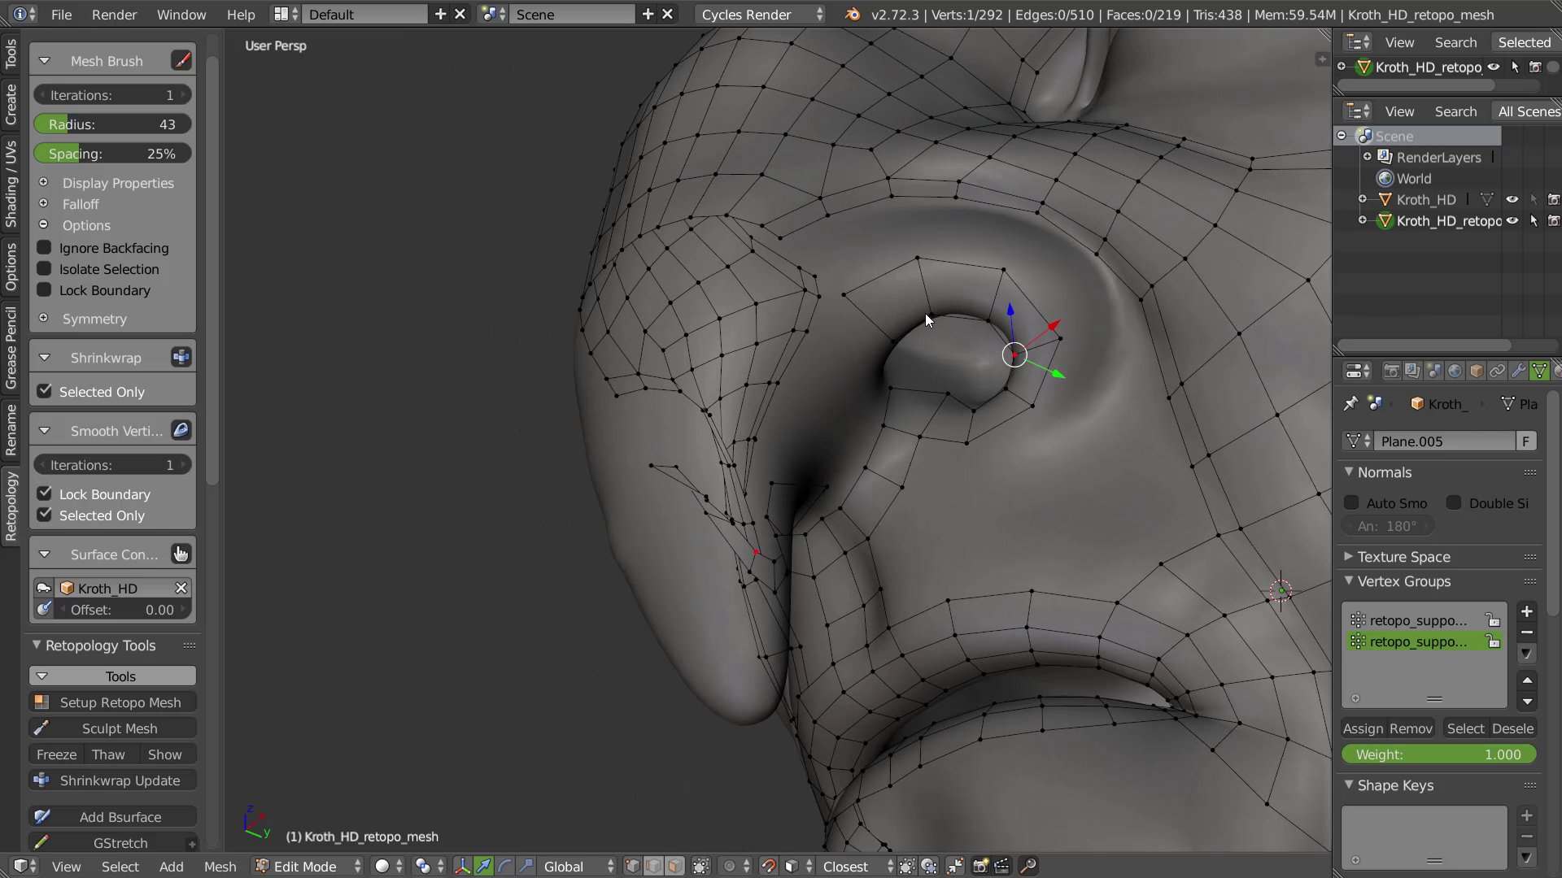
Adjust an outer and an inner vertex at the upper outer corner of the nostril strip
{"action": "right_click", "coordinate": [1003, 270]}
{"action": "key", "text": "g"}
{"action": "left_click", "coordinate": [1008, 273]}
{"action": "right_click", "coordinate": [988, 320]}
{"action": "key", "text": "g"}
{"action": "left_click", "coordinate": [993, 314]}
Add two crosswise loop cuts to the nostril strip, one on its upper part and one on its outer side
{"action": "key", "text": "ctrl+r"}
{"action": "left_click", "coordinate": [962, 271]}
{"action": "left_click", "coordinate": [926, 266]}
{"action": "mouse_move", "coordinate": [1048, 304]}
{"action": "middle_mouse_down"}
{"action": "mouse_move", "coordinate": [1058, 330]}
{"action": "mouse_move", "coordinate": [1028, 310]}
{"action": "middle_mouse_up"}
{"action": "key", "text": "ctrl+r"}
{"action": "left_click", "coordinate": [1034, 317]}
{"action": "left_click", "coordinate": [1031, 317]}
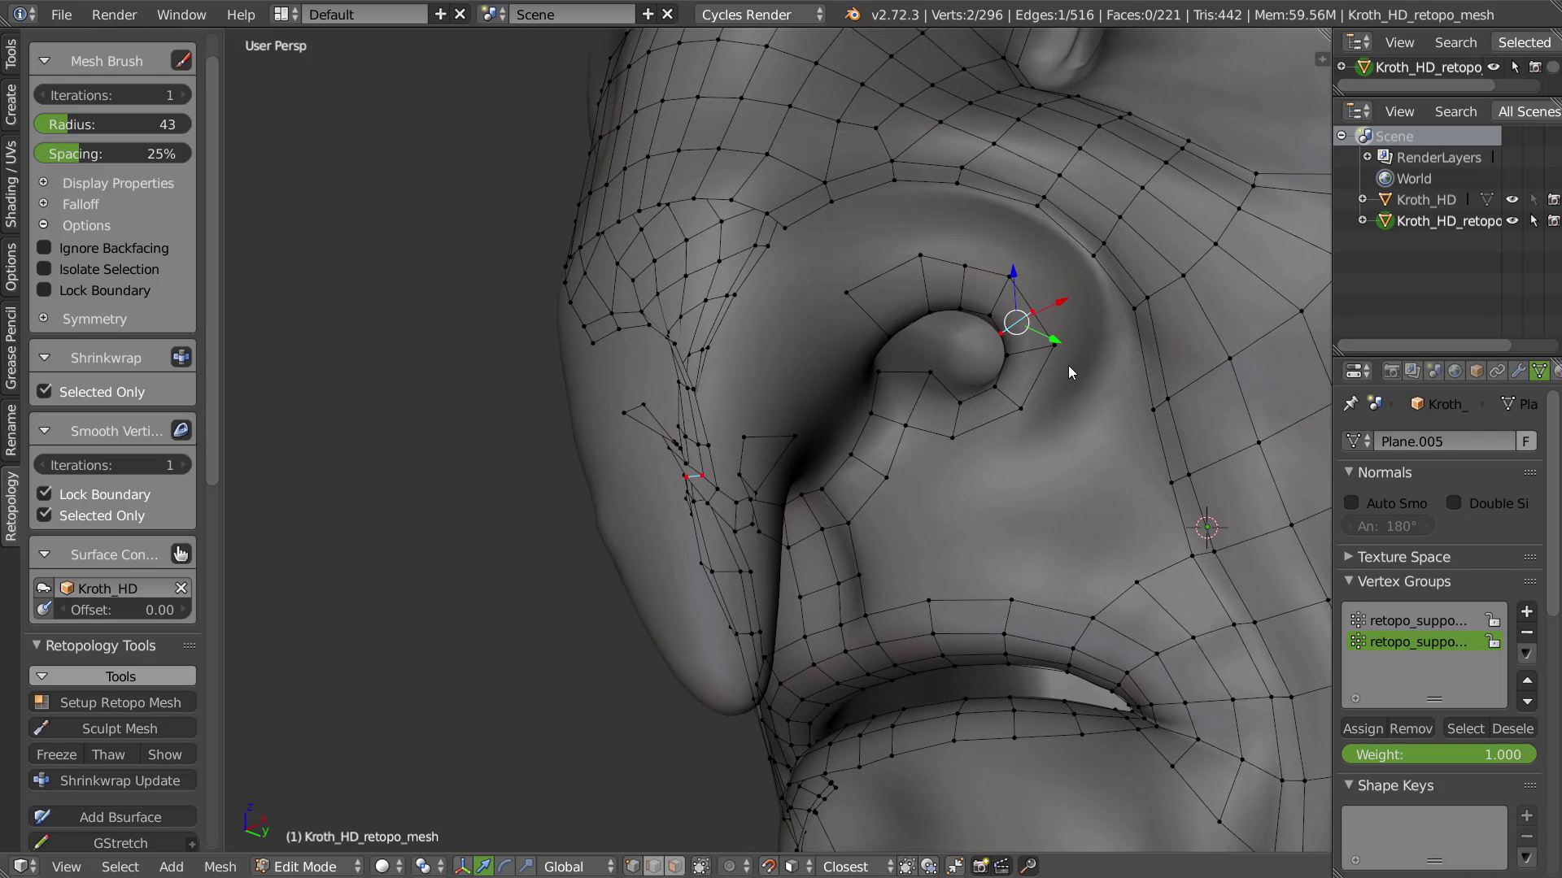
Move the new cuts' vertices so the nostril strip rounds evenly along its upper and outer side
{"action": "middle_click_drag", "start_coordinate": [1067, 365], "coordinate": [984, 344]}
{"action": "right_click", "coordinate": [997, 335]}
{"action": "key", "text": "g"}
{"action": "left_click", "coordinate": [1001, 333]}
{"action": "key", "text": "g"}
{"action": "left_click", "coordinate": [1042, 308]}
{"action": "right_click", "coordinate": [969, 264]}
{"action": "key", "text": "g"}
{"action": "left_click", "coordinate": [961, 252]}
Move the outer vertex at the free upper end of the nostril strip into place
{"action": "middle_click_drag", "start_coordinate": [961, 251], "coordinate": [884, 285]}
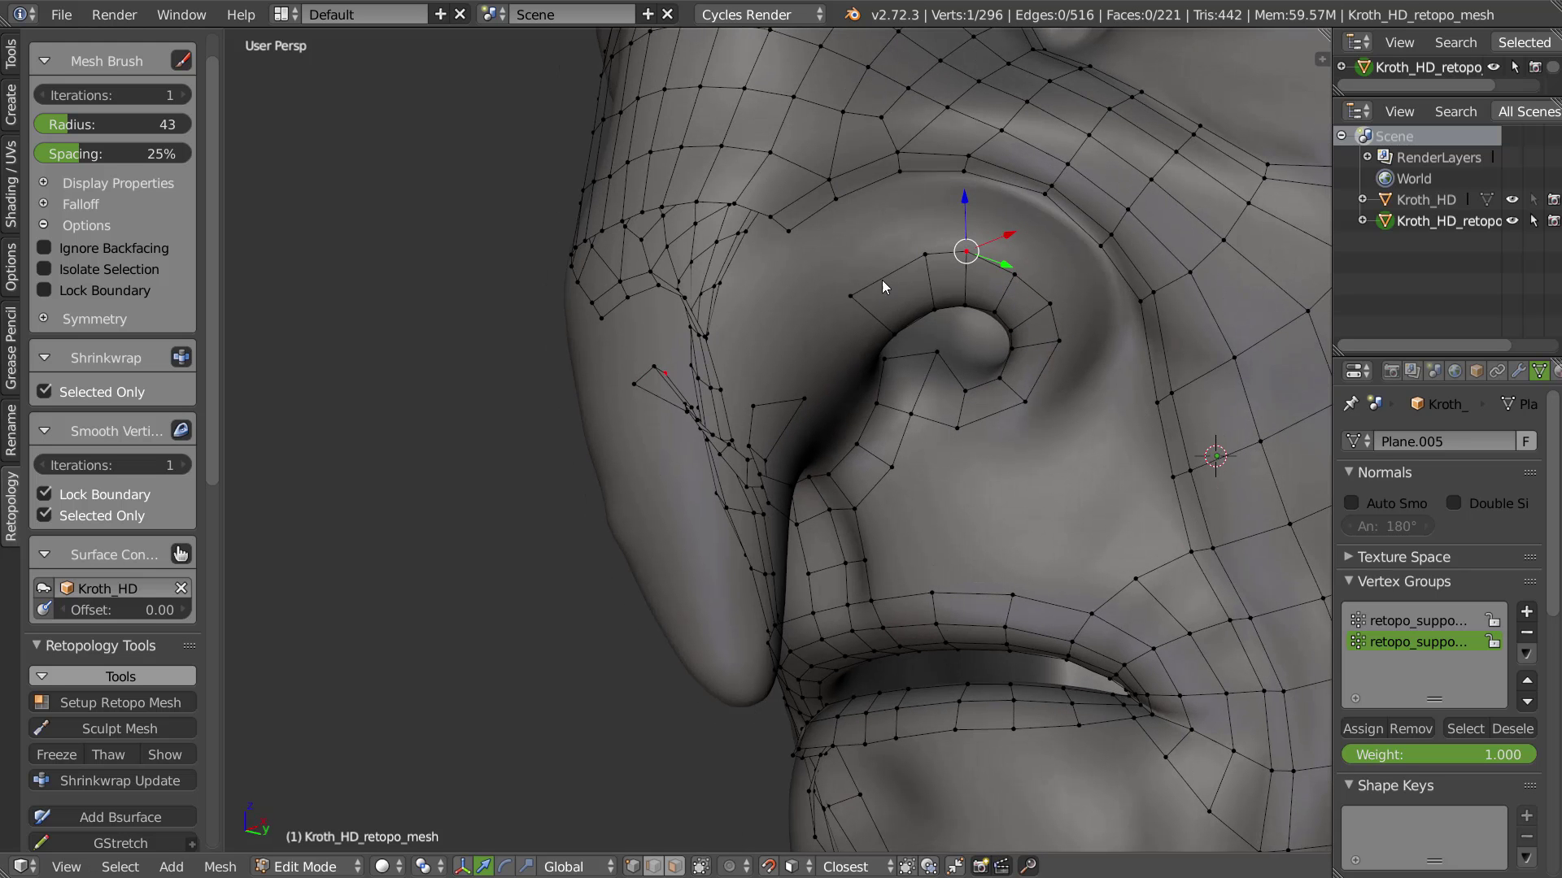
{"action": "key", "text": "g"}
{"action": "left_click", "coordinate": [886, 280]}
{"action": "right_click", "coordinate": [852, 306]}
{"action": "key", "text": "g"}
{"action": "left_click", "coordinate": [876, 289]}
{"action": "middle_click_drag", "start_coordinate": [893, 291], "coordinate": [906, 337]}
Adjust the rim vertex at the nostril strip's free end and the neighbouring vertex on its outer edge
{"action": "right_click", "coordinate": [904, 338]}
{"action": "key", "text": "g"}
{"action": "left_click", "coordinate": [913, 330]}
{"action": "middle_click_drag", "start_coordinate": [901, 248], "coordinate": [924, 266]}
{"action": "right_click", "coordinate": [924, 262]}
{"action": "key", "text": "g"}
{"action": "left_click", "coordinate": [924, 261]}
Fill five faces bridging the nostril strip's outer edge to the nose wing mesh above it
{"action": "right_click", "coordinate": [857, 231]}
{"action": "right_click", "coordinate": [882, 283], "text": "shift"}
{"action": "key", "text": "f"}
{"action": "right_click", "coordinate": [920, 169]}
{"action": "right_click", "coordinate": [926, 267], "text": "shift"}
{"action": "key", "text": "f"}
{"action": "key", "text": "f"}
{"action": "key", "text": "f"}
{"action": "key", "text": "f"}
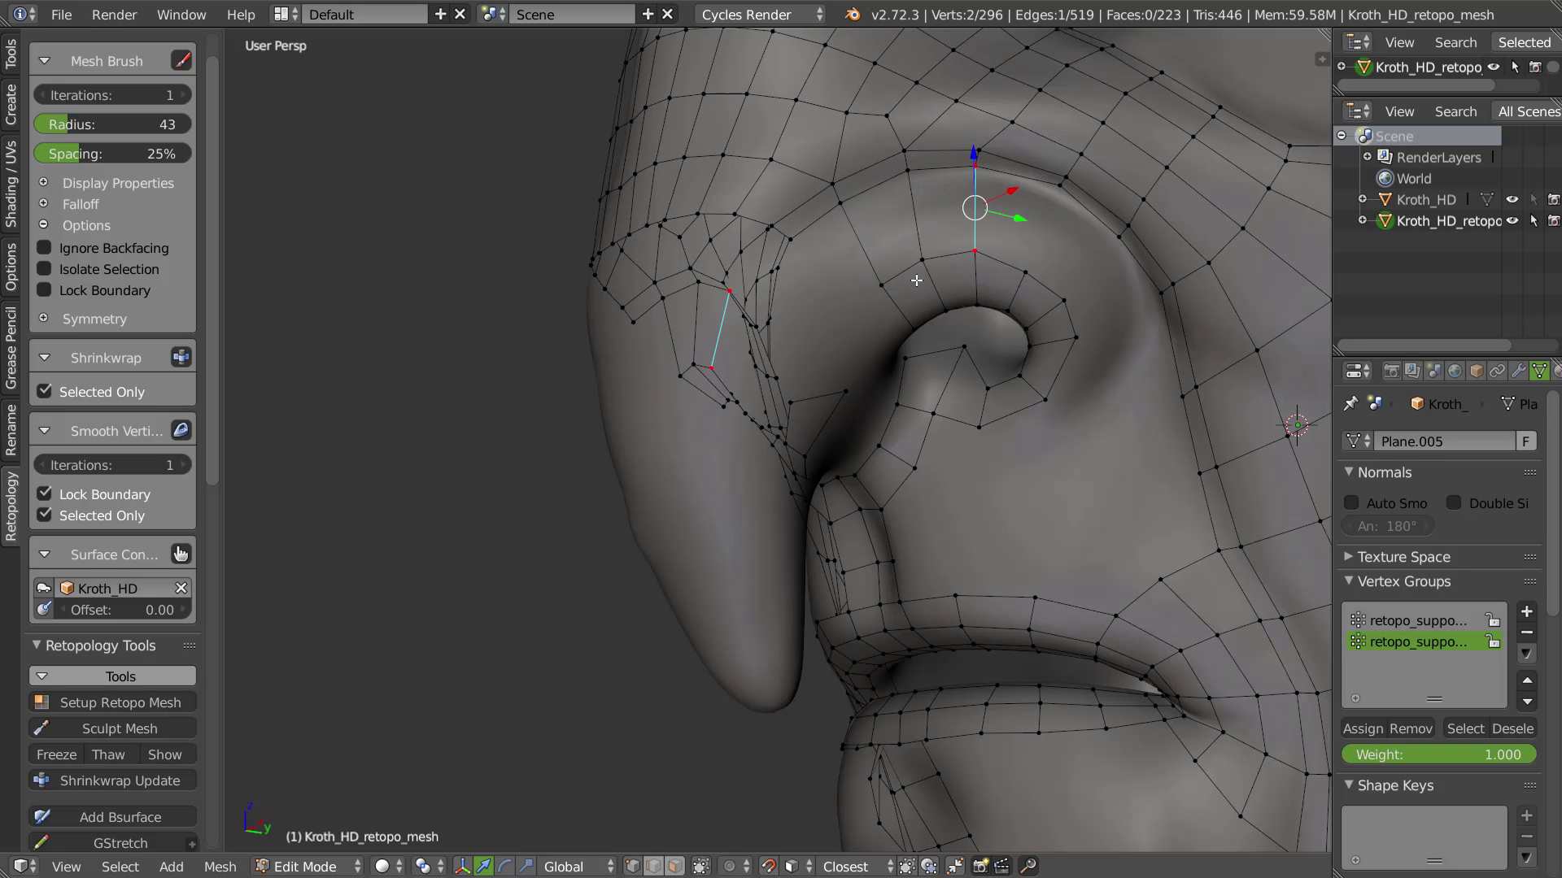
Move the outer corner vertex of the bridging faces onto the nose wing crease and hide the transform manipulator
{"action": "middle_click_drag", "start_coordinate": [1147, 293], "coordinate": [1153, 285]}
{"action": "right_click", "coordinate": [1163, 289]}
{"action": "right_click", "coordinate": [1212, 270]}
{"action": "key", "text": "g"}
{"action": "left_click", "coordinate": [1148, 296]}
{"action": "key", "text": "ctrl+space"}
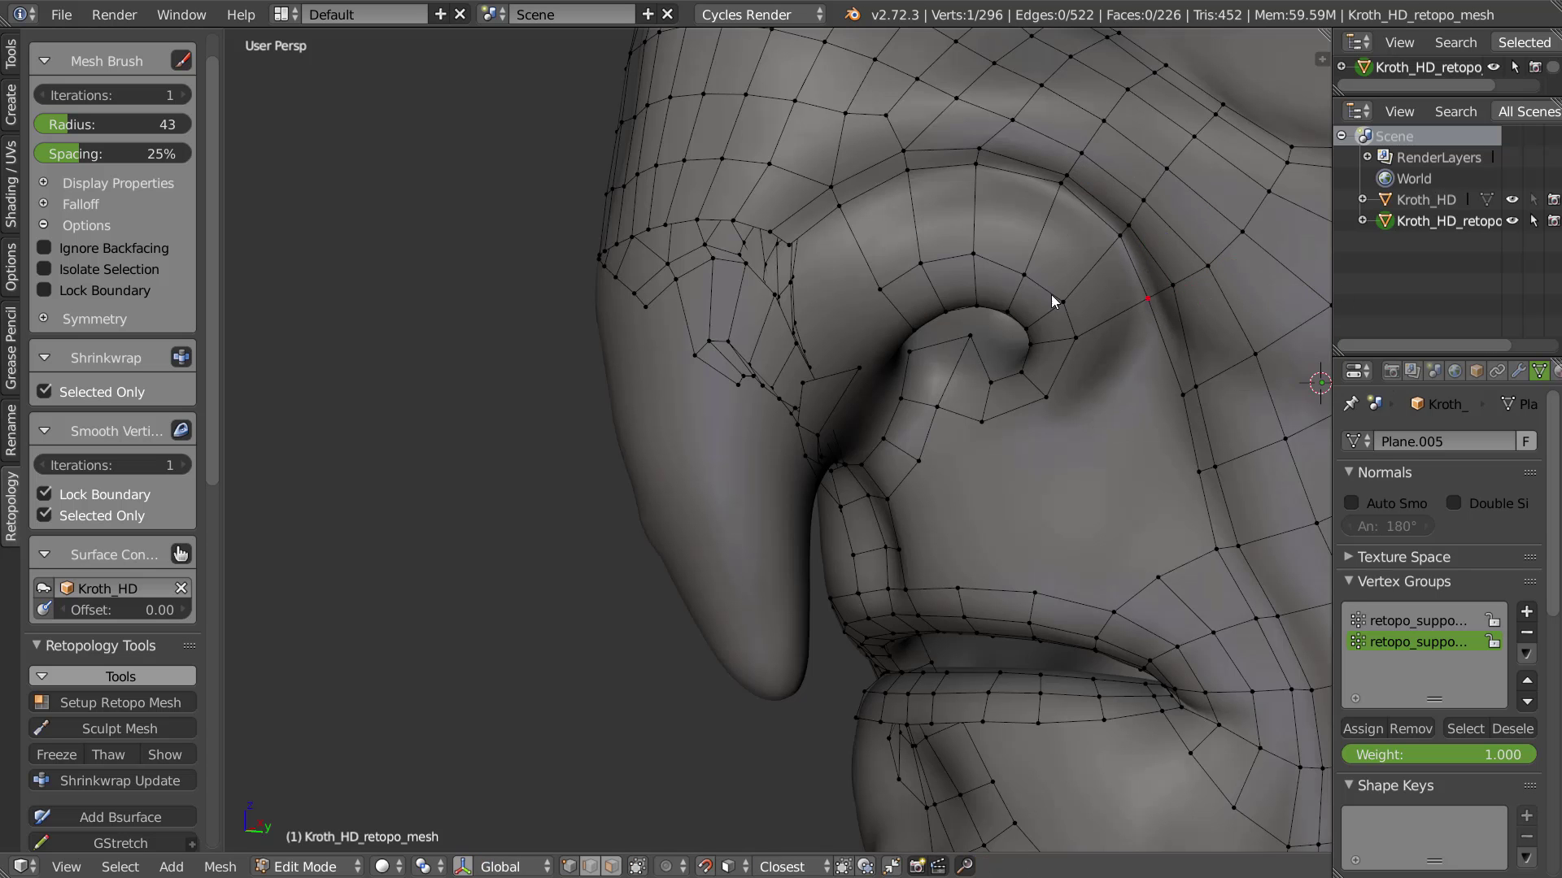
Add two evenly spaced loop cuts along the bridging faces above the nostril
{"action": "scroll", "coordinate": [1051, 294], "scroll_direction": "up", "scroll_amount": 3}
{"action": "key", "text": "ctrl+r"}
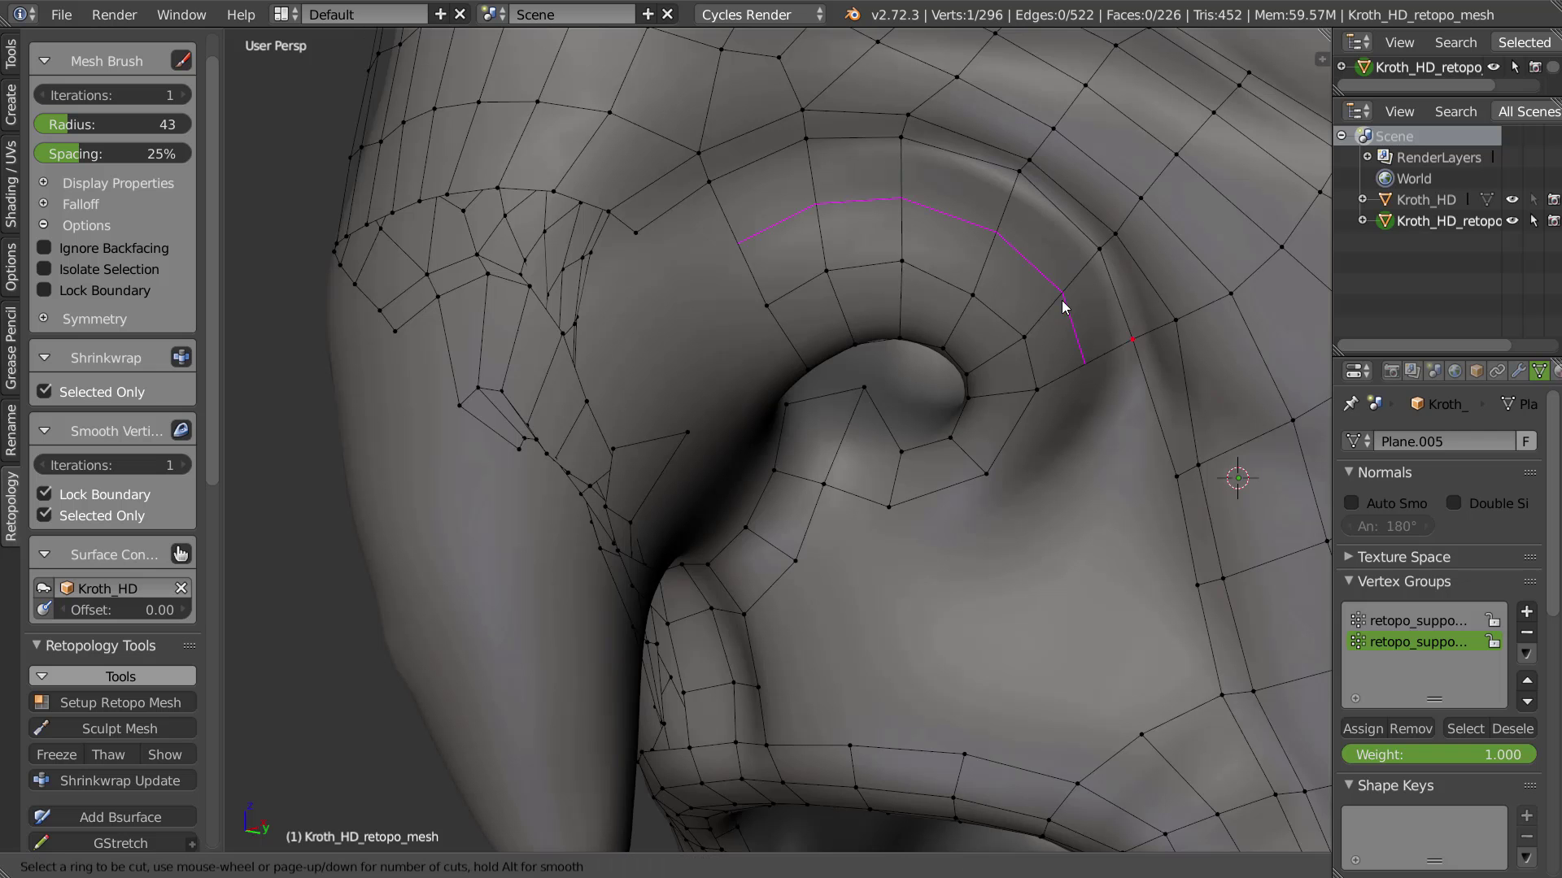
{"action": "scroll", "coordinate": [1049, 307], "scroll_direction": "up", "scroll_amount": 1}
{"action": "left_click", "coordinate": [1056, 296]}
{"action": "right_click", "coordinate": [1056, 295]}
{"action": "middle_click_drag", "start_coordinate": [1056, 295], "coordinate": [901, 224]}
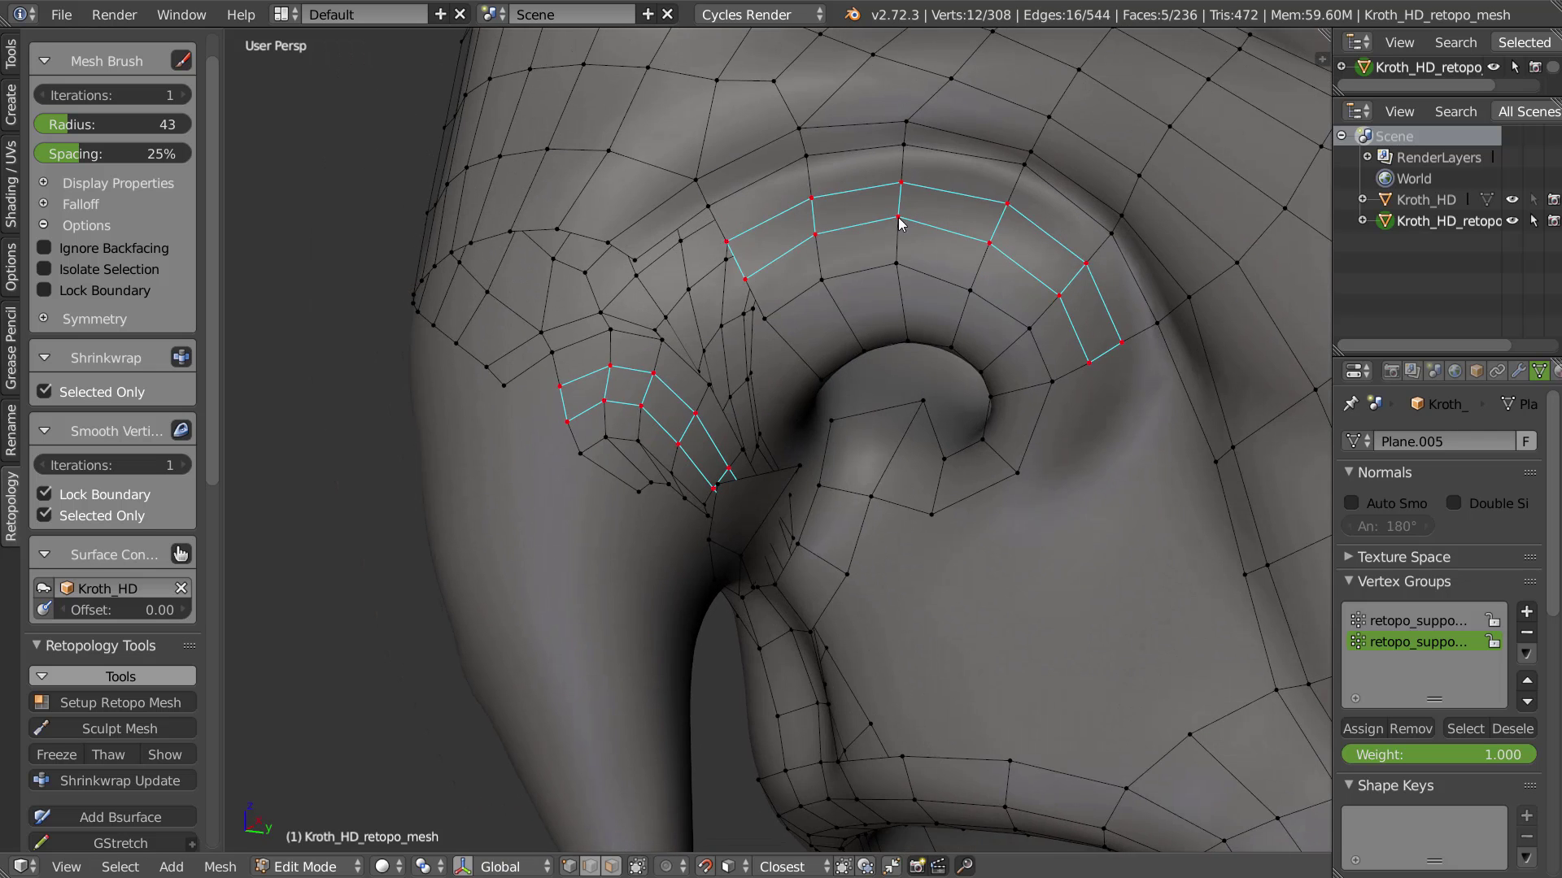
Fill three faces at the outer end of the nostril rows and position the last corner vertex
{"action": "right_click", "coordinate": [1126, 348]}
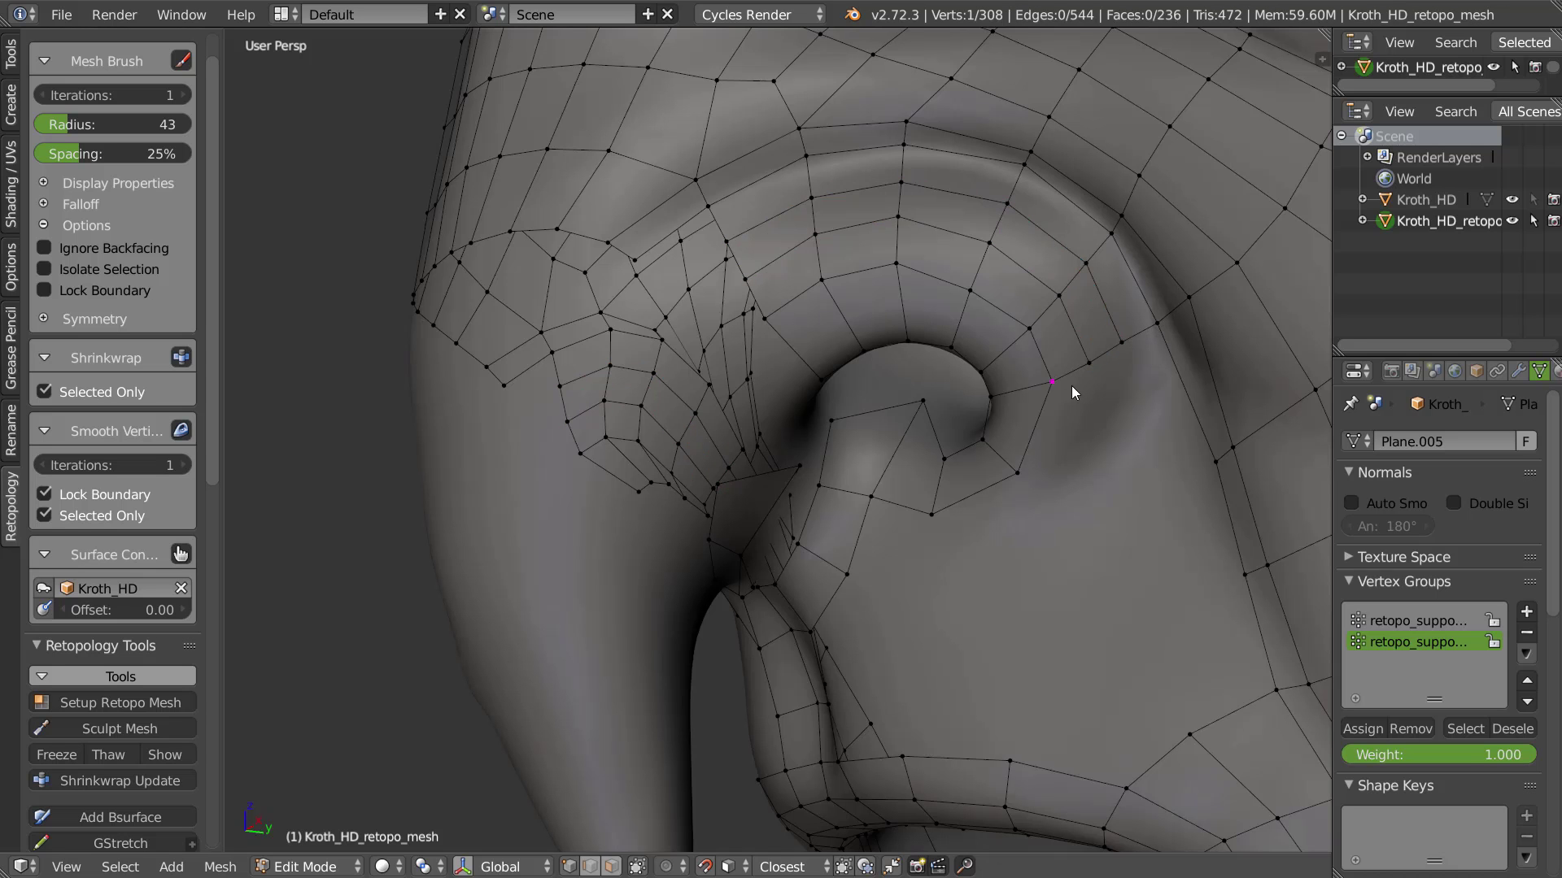
{"action": "key", "text": "f"}
{"action": "left_click", "coordinate": [1034, 484]}
{"action": "key", "text": "f"}
{"action": "left_click", "coordinate": [1124, 343]}
{"action": "key", "text": "f"}
{"action": "left_click", "coordinate": [1120, 446]}
{"action": "key", "text": "g"}
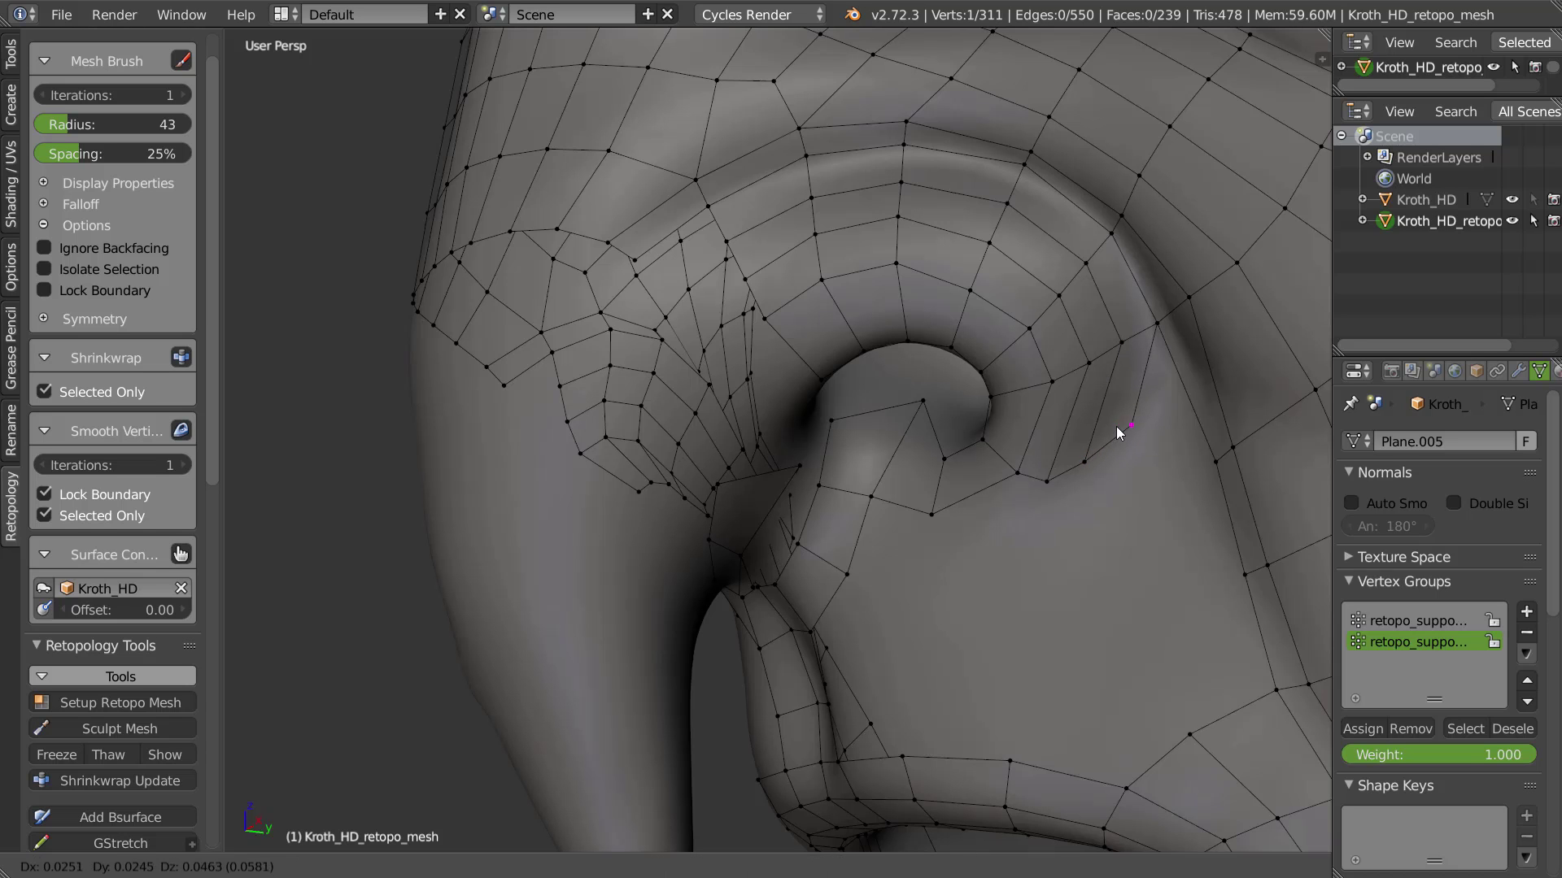
{"action": "left_click", "coordinate": [1115, 432]}
Reposition a vertex on the nose wing's outer border and two vertices on the nostril strip's outer side
{"action": "right_click", "coordinate": [1188, 291]}
{"action": "key", "text": "g"}
{"action": "left_click", "coordinate": [1176, 301]}
{"action": "middle_click_drag", "start_coordinate": [1131, 368], "coordinate": [1168, 392]}
{"action": "right_click", "coordinate": [1001, 462]}
{"action": "key", "text": "g"}
{"action": "left_click", "coordinate": [982, 451]}
{"action": "right_click", "coordinate": [1057, 364]}
{"action": "key", "text": "g"}
{"action": "left_click", "coordinate": [1039, 361]}
Move the nostril strip's outer edge vertices along its upper outer curve to even out the spacing
{"action": "right_click", "coordinate": [1040, 311]}
{"action": "key", "text": "g"}
{"action": "left_click", "coordinate": [1022, 313]}
{"action": "right_click", "coordinate": [992, 256]}
{"action": "key", "text": "g"}
{"action": "left_click", "coordinate": [989, 267]}
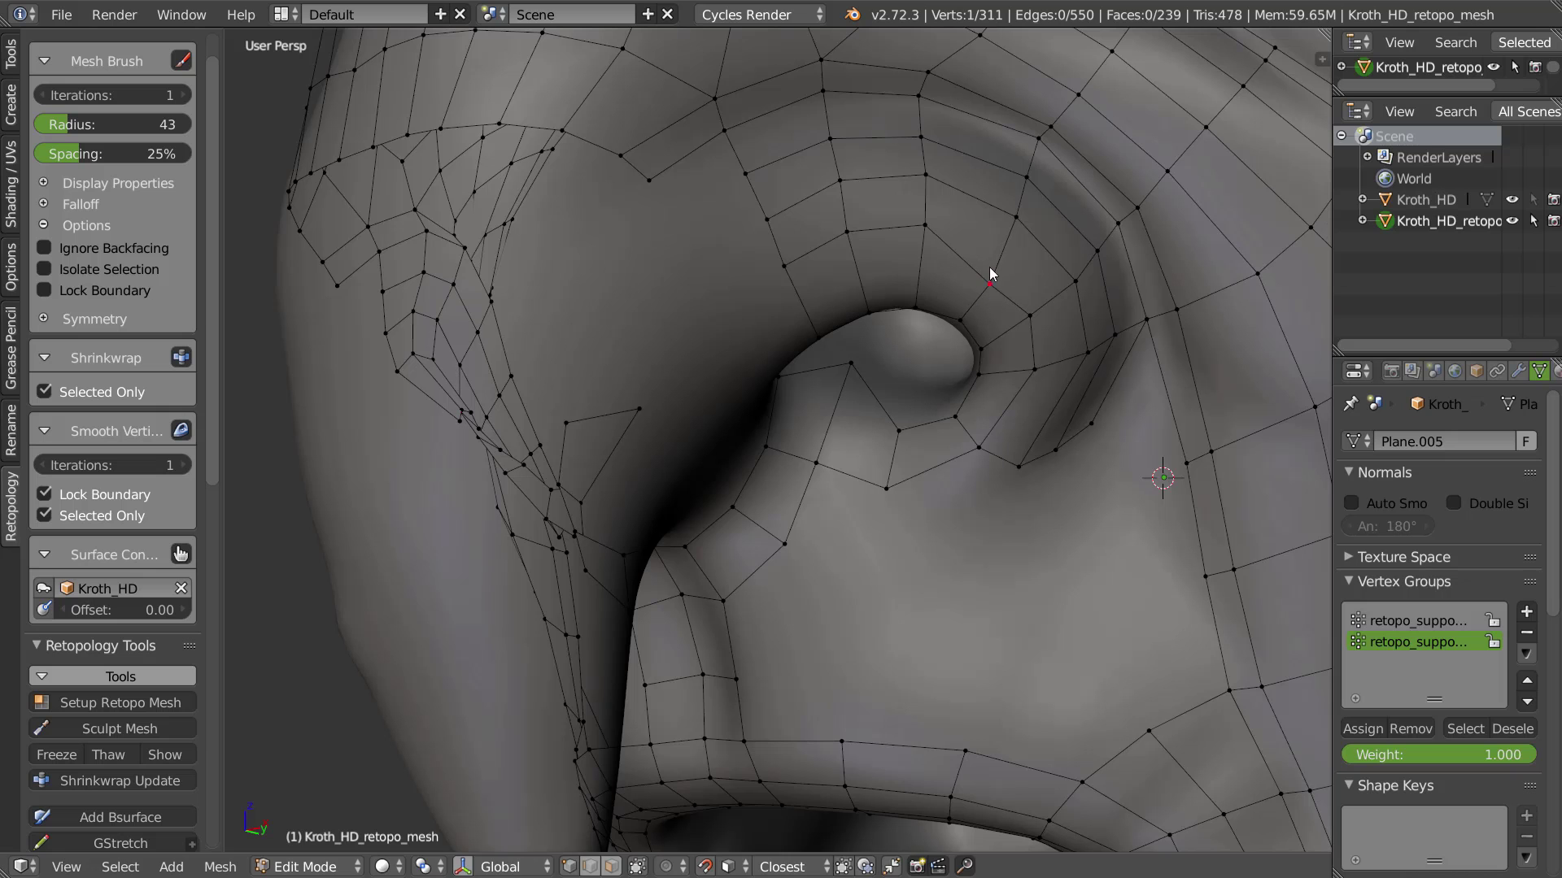
{"action": "key", "text": "g"}
{"action": "left_click", "coordinate": [917, 262]}
Adjust the outer edge vertices near the inner end of the nostril strip
{"action": "right_click", "coordinate": [851, 237]}
{"action": "key", "text": "g"}
{"action": "left_click", "coordinate": [860, 274]}
{"action": "right_click", "coordinate": [791, 270]}
{"action": "key", "text": "g"}
{"action": "left_click", "coordinate": [764, 227]}
{"action": "key", "text": "g"}
{"action": "left_click", "coordinate": [772, 238]}
Select the inner vertices of the rows above the nostril and apply Smooth Vertices three times
{"action": "middle_click_drag", "start_coordinate": [817, 236], "coordinate": [847, 184]}
{"action": "mouse_move", "coordinate": [873, 120]}
{"action": "left_mouse_down", "text": "ctrl"}
{"action": "mouse_move", "coordinate": [696, 241]}
{"action": "mouse_move", "coordinate": [1013, 319]}
{"action": "mouse_move", "coordinate": [1042, 419]}
{"action": "mouse_move", "coordinate": [1150, 306]}
{"action": "mouse_move", "coordinate": [1087, 189]}
{"action": "mouse_move", "coordinate": [989, 130]}
{"action": "left_mouse_up", "text": "ctrl"}
{"action": "key", "text": "w"}
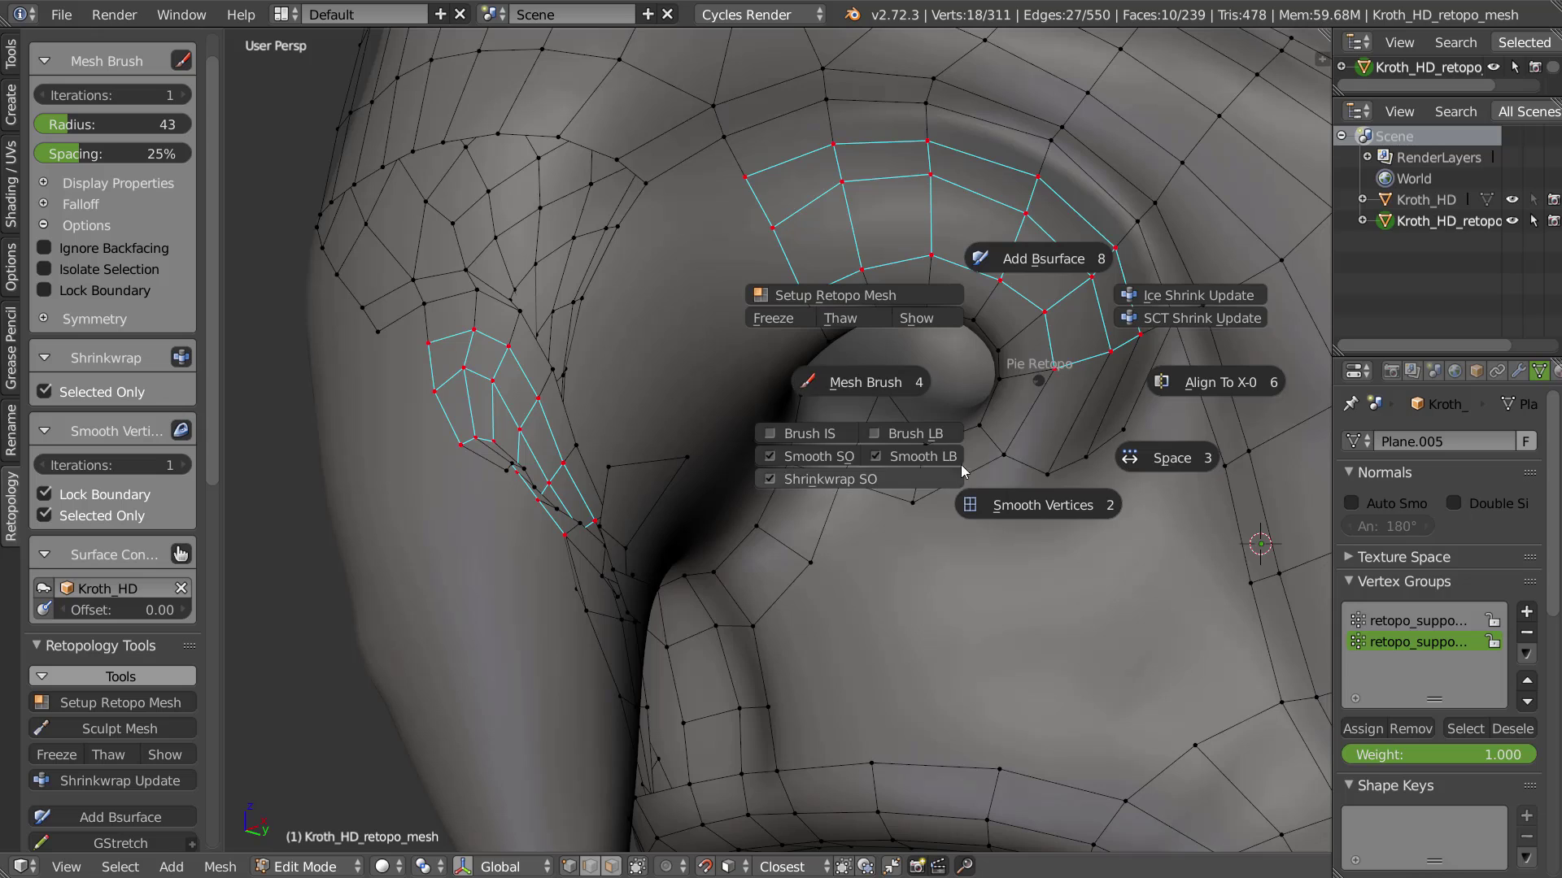
{"action": "left_click", "coordinate": [1030, 505]}
{"action": "key", "text": "w"}
{"action": "left_click", "coordinate": [1035, 514]}
{"action": "key", "text": "w"}
{"action": "left_click", "coordinate": [1047, 505]}
Add a loop cut along the outermost face row above the nostril and slide it towards the nose wing crease
{"action": "middle_click_drag", "start_coordinate": [1139, 208], "coordinate": [1171, 321]}
{"action": "middle_click_drag", "start_coordinate": [871, 141], "coordinate": [840, 130]}
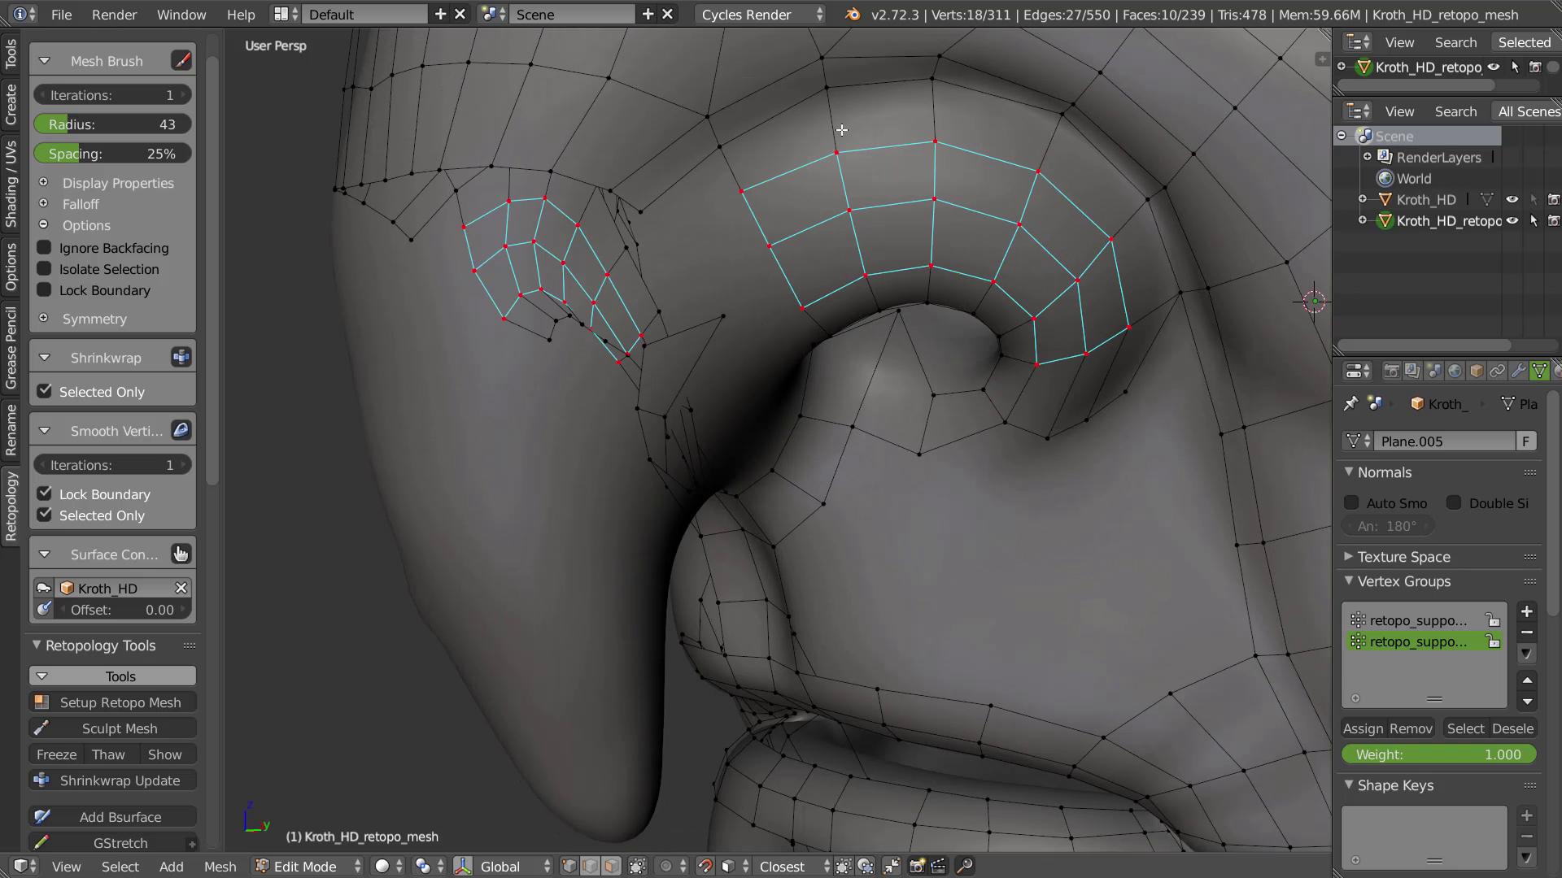
{"action": "key", "text": "ctrl+r"}
{"action": "left_click", "coordinate": [834, 121]}
{"action": "left_click", "coordinate": [833, 101]}
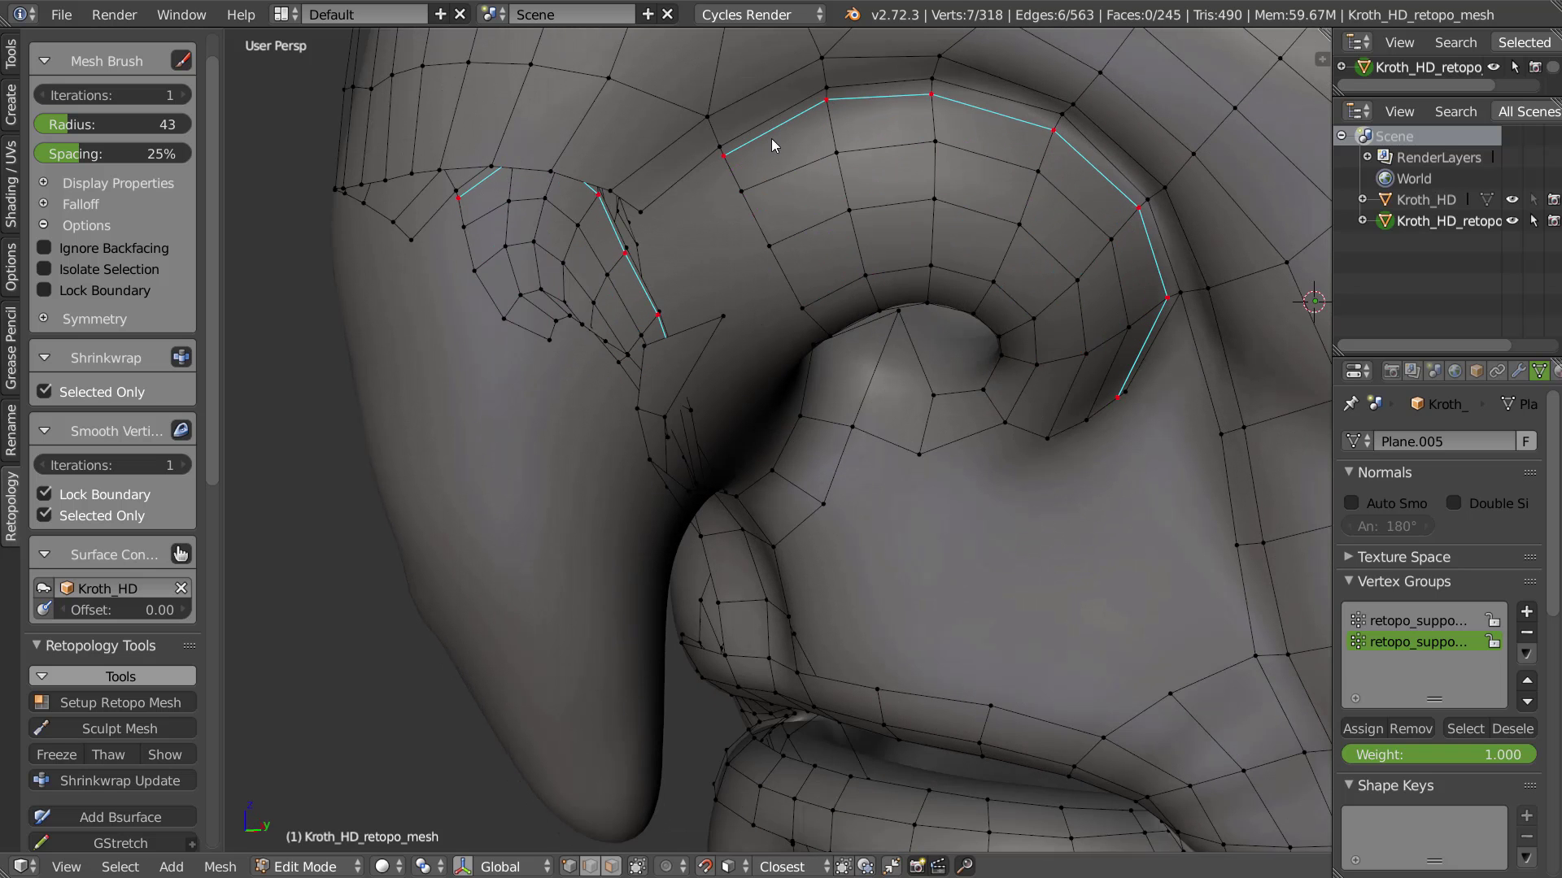
Fill a triangular face between the new loop's inner end and the adjoining nose mesh
{"action": "right_click", "coordinate": [646, 197]}
{"action": "right_click", "coordinate": [729, 143], "text": "shift"}
{"action": "right_click", "coordinate": [727, 159], "text": "shift"}
{"action": "key", "text": "f"}
Reposition a vertex on the nostril strip's lower edge to follow the nostril rim
{"action": "middle_click_drag", "start_coordinate": [792, 211], "coordinate": [862, 447]}
{"action": "right_click", "coordinate": [862, 446]}
{"action": "key", "text": "g"}
{"action": "left_click", "coordinate": [846, 452]}
{"action": "middle_click_drag", "start_coordinate": [934, 525], "coordinate": [1003, 428]}
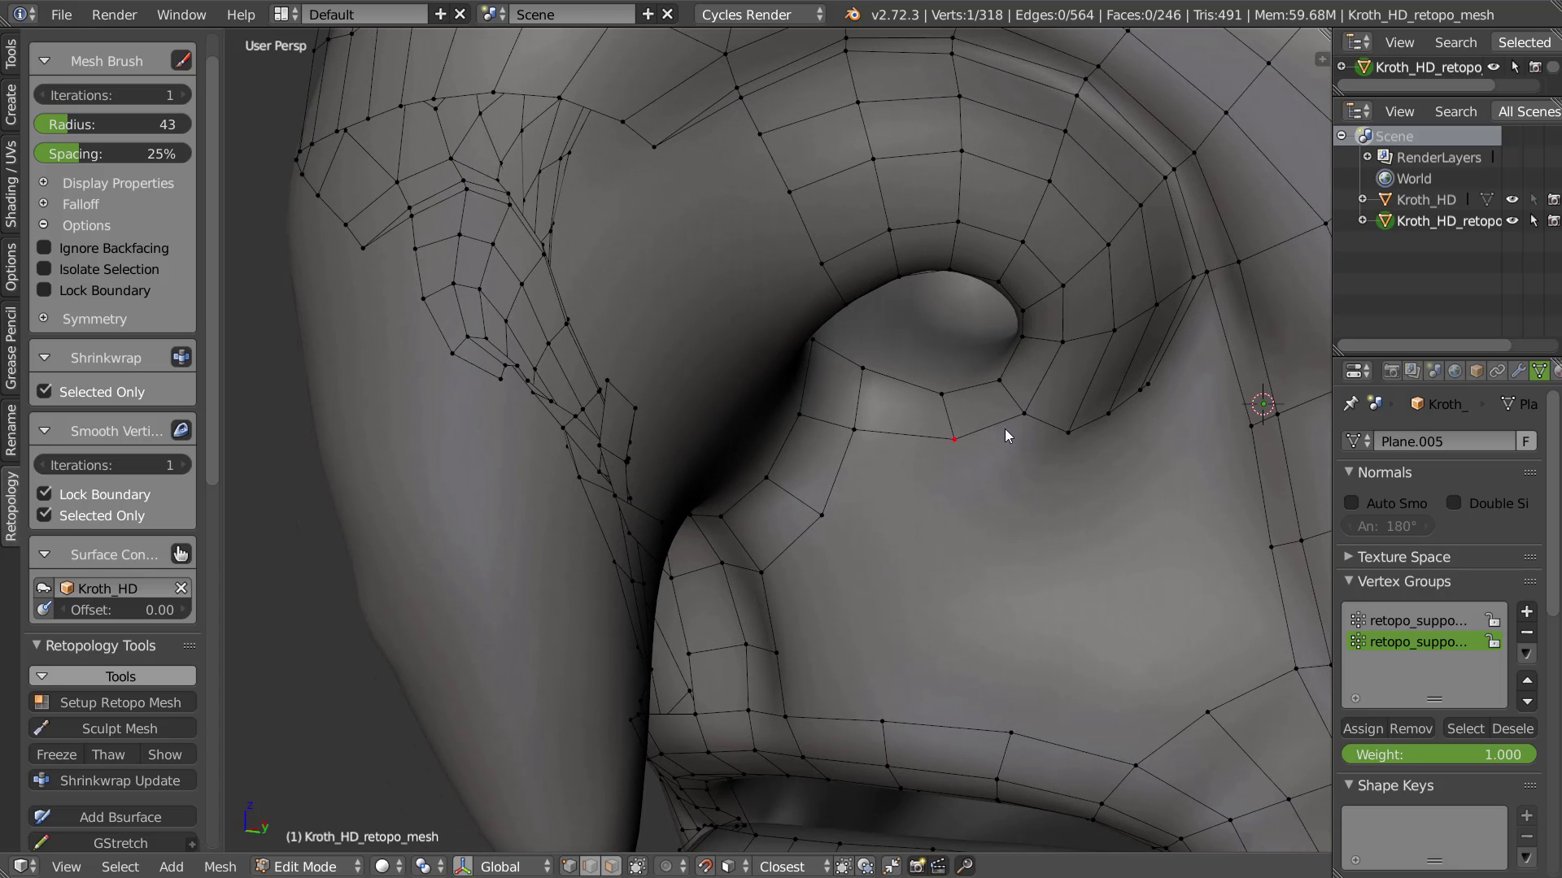
Fill two faces along the nostril strip's lower edge and position the new vertex beneath the nostril
{"action": "key", "text": "f"}
{"action": "key", "text": "g"}
{"action": "left_click", "coordinate": [991, 467]}
{"action": "key", "text": "g"}
{"action": "left_click", "coordinate": [959, 467]}
{"action": "right_click", "coordinate": [860, 435], "text": "shift"}
{"action": "key", "text": "f"}
Reposition the lower end vertex of the nose wing strip and fill a face between it and the crease edge
{"action": "middle_click_drag", "start_coordinate": [905, 518], "coordinate": [1043, 409]}
{"action": "right_click", "coordinate": [987, 382]}
{"action": "key", "text": "g"}
{"action": "left_click", "coordinate": [1004, 363]}
{"action": "right_click", "coordinate": [1006, 367], "text": "shift"}
{"action": "right_click", "coordinate": [1094, 414], "text": "shift"}
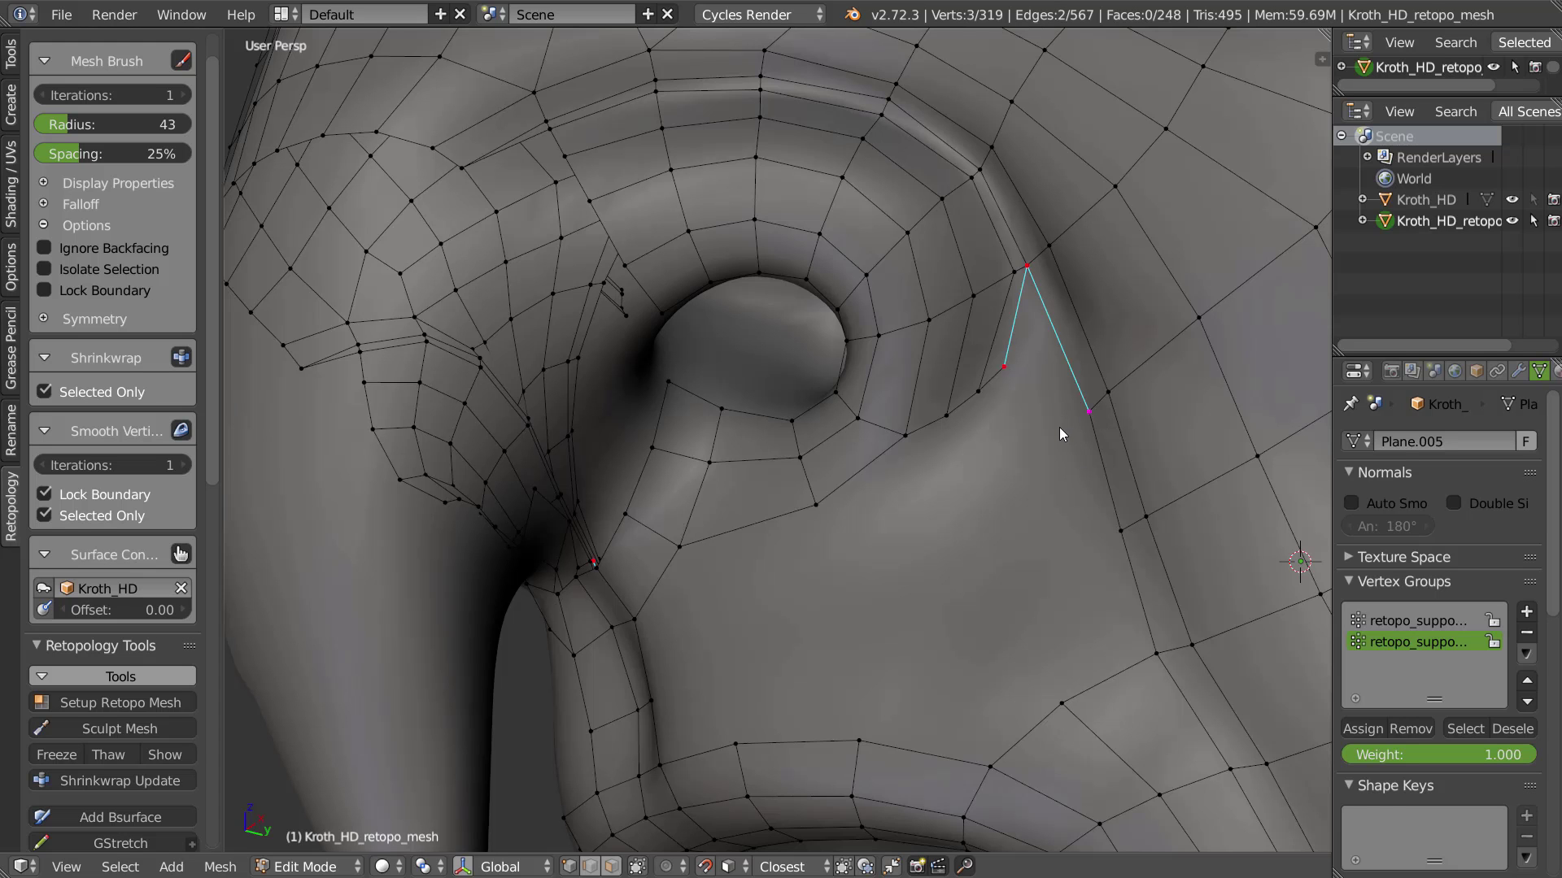
{"action": "right_click", "coordinate": [1027, 267]}
{"action": "key", "text": "f"}
Extend the mesh with further faces along the nose wing's lower edge, placing each new vertex on the surface
{"action": "key", "text": "g"}
{"action": "left_click", "coordinate": [1064, 514]}
{"action": "key", "text": "g"}
{"action": "left_click", "coordinate": [1009, 370]}
{"action": "key", "text": "f"}
{"action": "key", "text": "g"}
{"action": "left_click", "coordinate": [999, 421]}
{"action": "key", "text": "g"}
{"action": "left_click", "coordinate": [992, 429]}
{"action": "key", "text": "f"}
{"action": "key", "text": "g"}
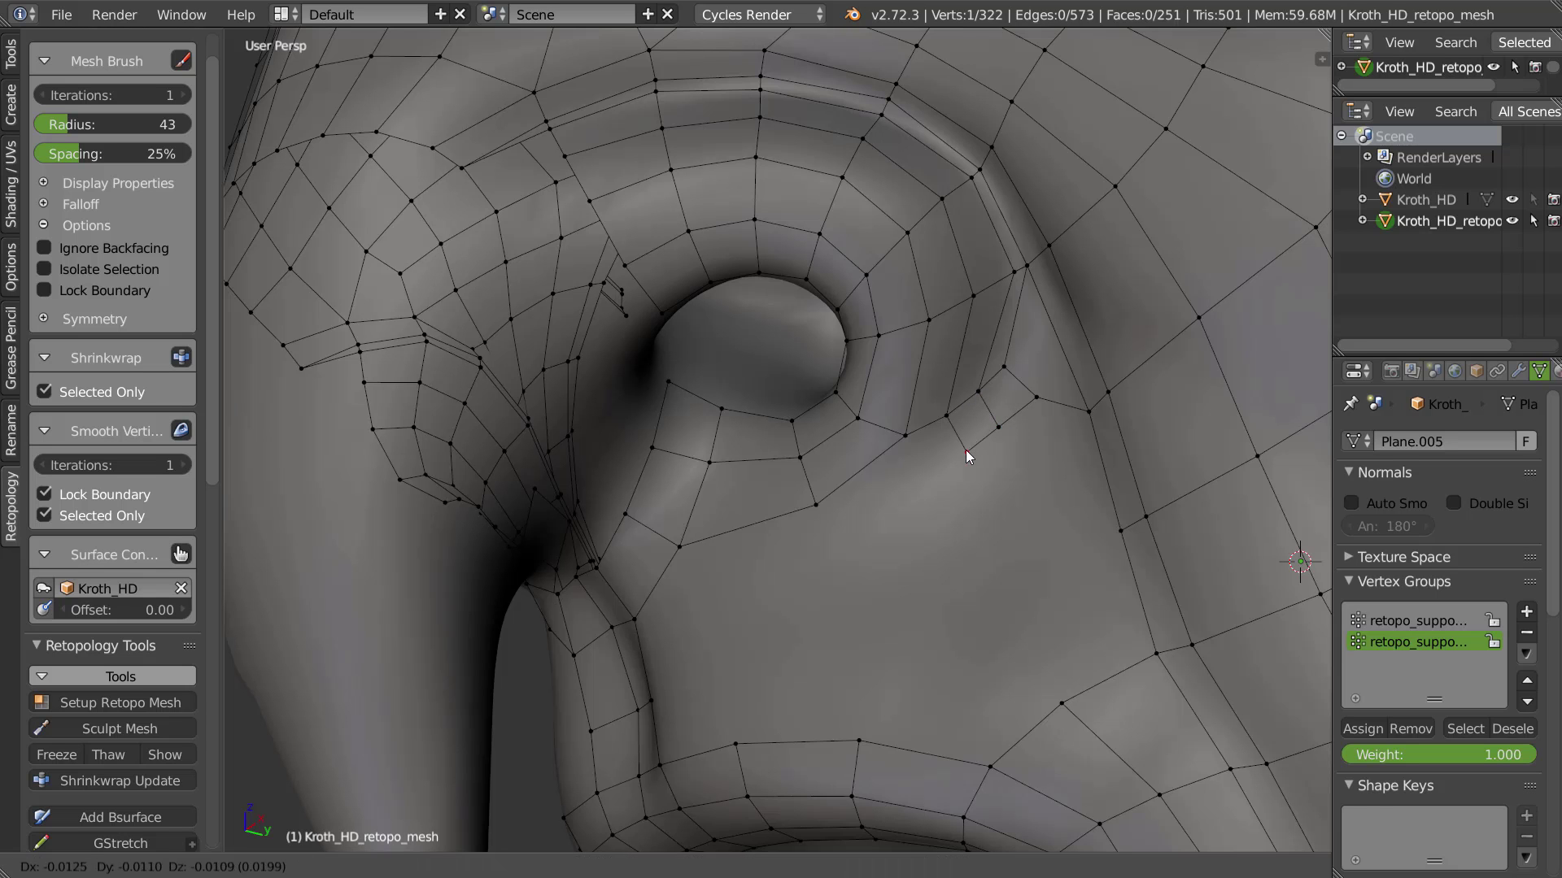
{"action": "left_click", "coordinate": [953, 458]}
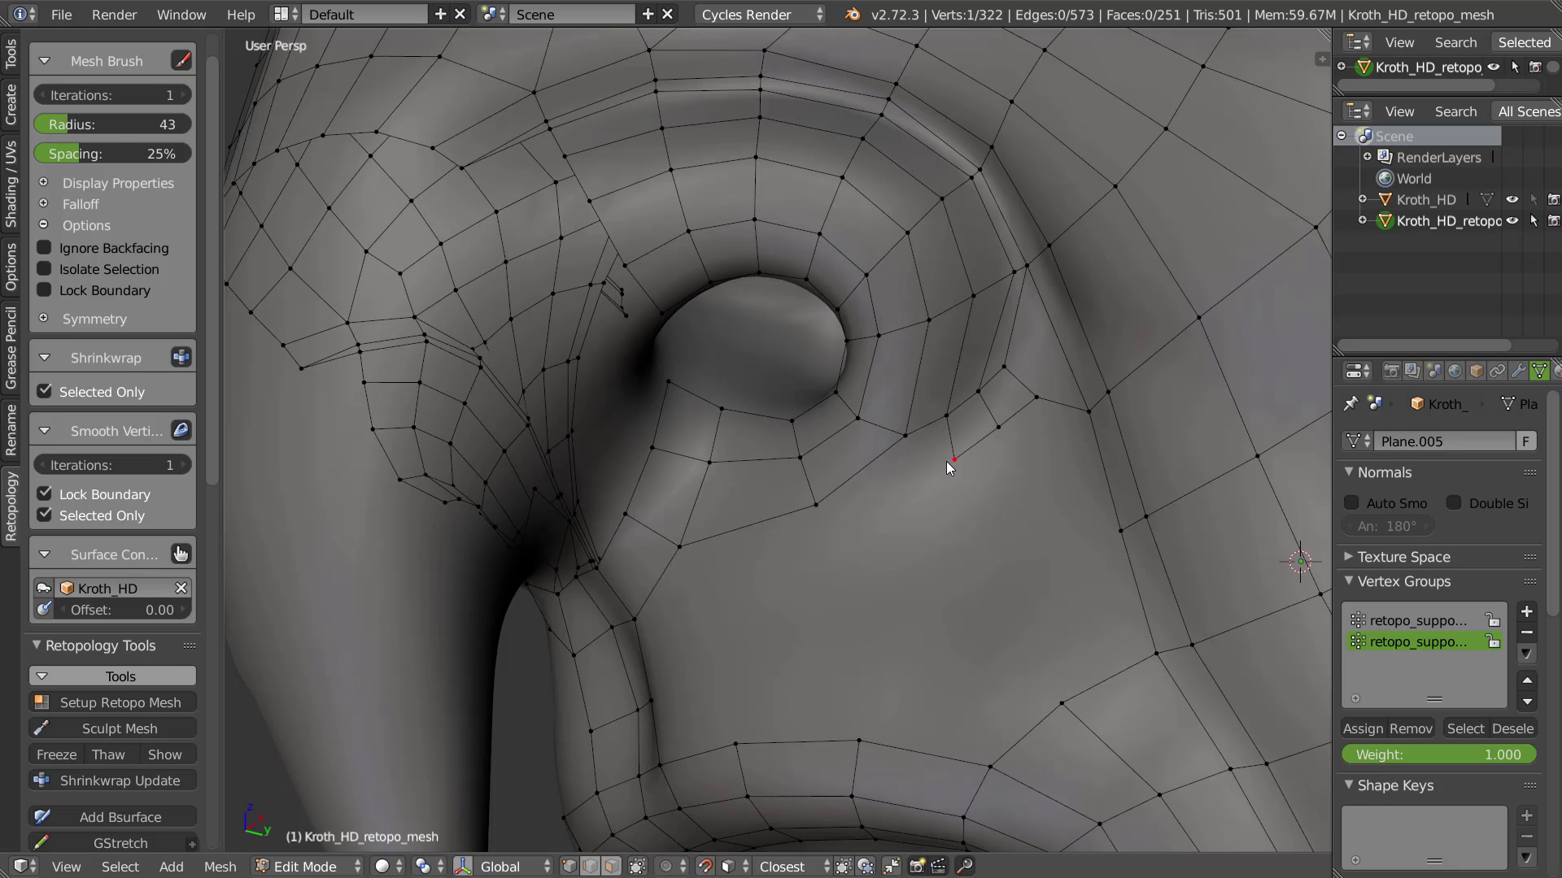
Place the new outer vertices below the nostril to connect the wing faces with the nostril strip
{"action": "key", "text": "g"}
{"action": "left_click", "coordinate": [865, 484]}
{"action": "right_click", "coordinate": [802, 457]}
{"action": "key", "text": "g"}
{"action": "left_click", "coordinate": [805, 453]}
{"action": "right_click", "coordinate": [867, 485]}
{"action": "key", "text": "g"}
{"action": "left_click", "coordinate": [895, 489]}
{"action": "right_click", "coordinate": [899, 424], "text": "shift"}
Add a loop cut across the strip beneath the nostril and reposition the vertices beside it
{"action": "middle_click_drag", "start_coordinate": [818, 446], "coordinate": [750, 447]}
{"action": "key", "text": "ctrl+r"}
{"action": "left_click", "coordinate": [745, 444]}
{"action": "left_click", "coordinate": [743, 452]}
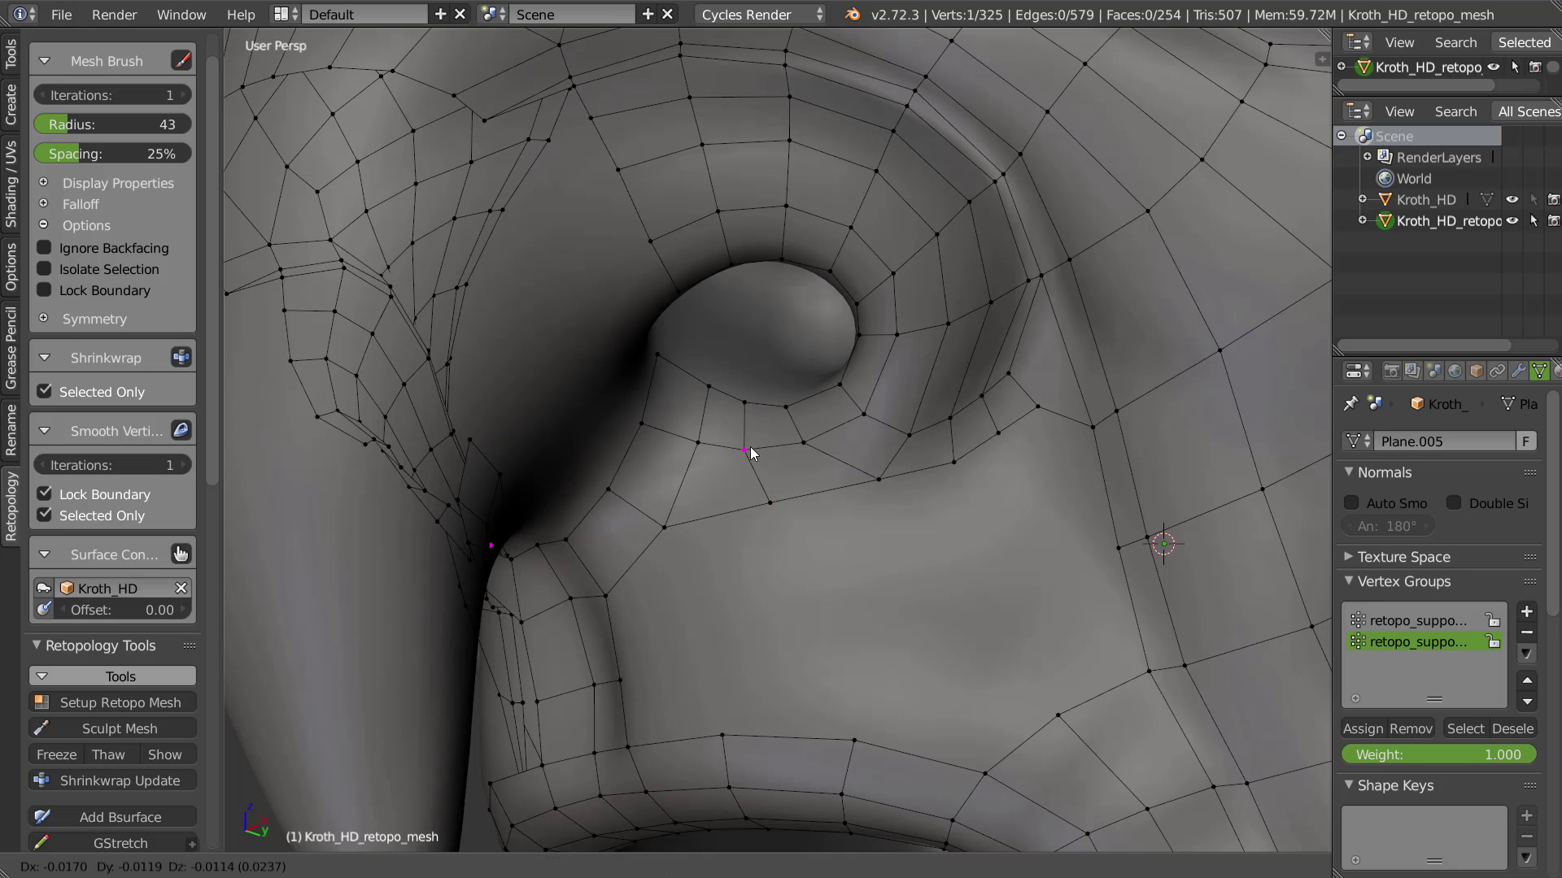
{"action": "right_click_drag", "start_coordinate": [774, 499], "coordinate": [776, 514]}
{"action": "key", "text": "Escape"}
{"action": "right_click", "coordinate": [955, 462]}
Move two vertices on the cheek crease inward and merge the upper one with the nose wing's neighbouring corner vertex
{"action": "middle_click_drag", "start_coordinate": [948, 458], "coordinate": [1023, 378]}
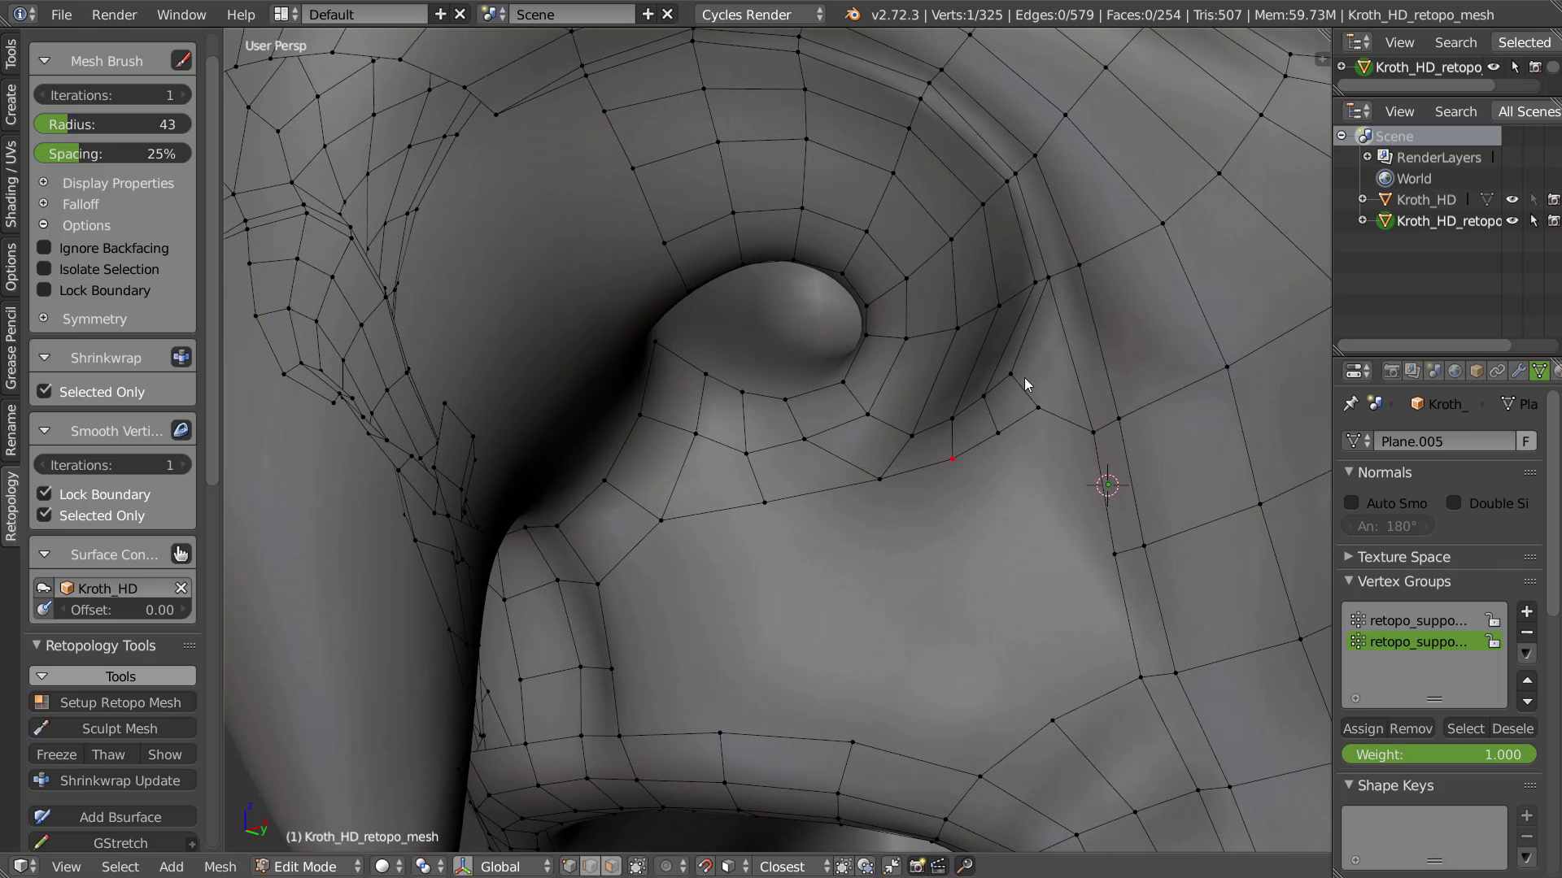
{"action": "right_click_drag", "start_coordinate": [1090, 431], "coordinate": [1067, 412]}
{"action": "right_click_drag", "start_coordinate": [1108, 545], "coordinate": [1090, 547]}
{"action": "right_click", "coordinate": [1068, 413], "text": "shift"}
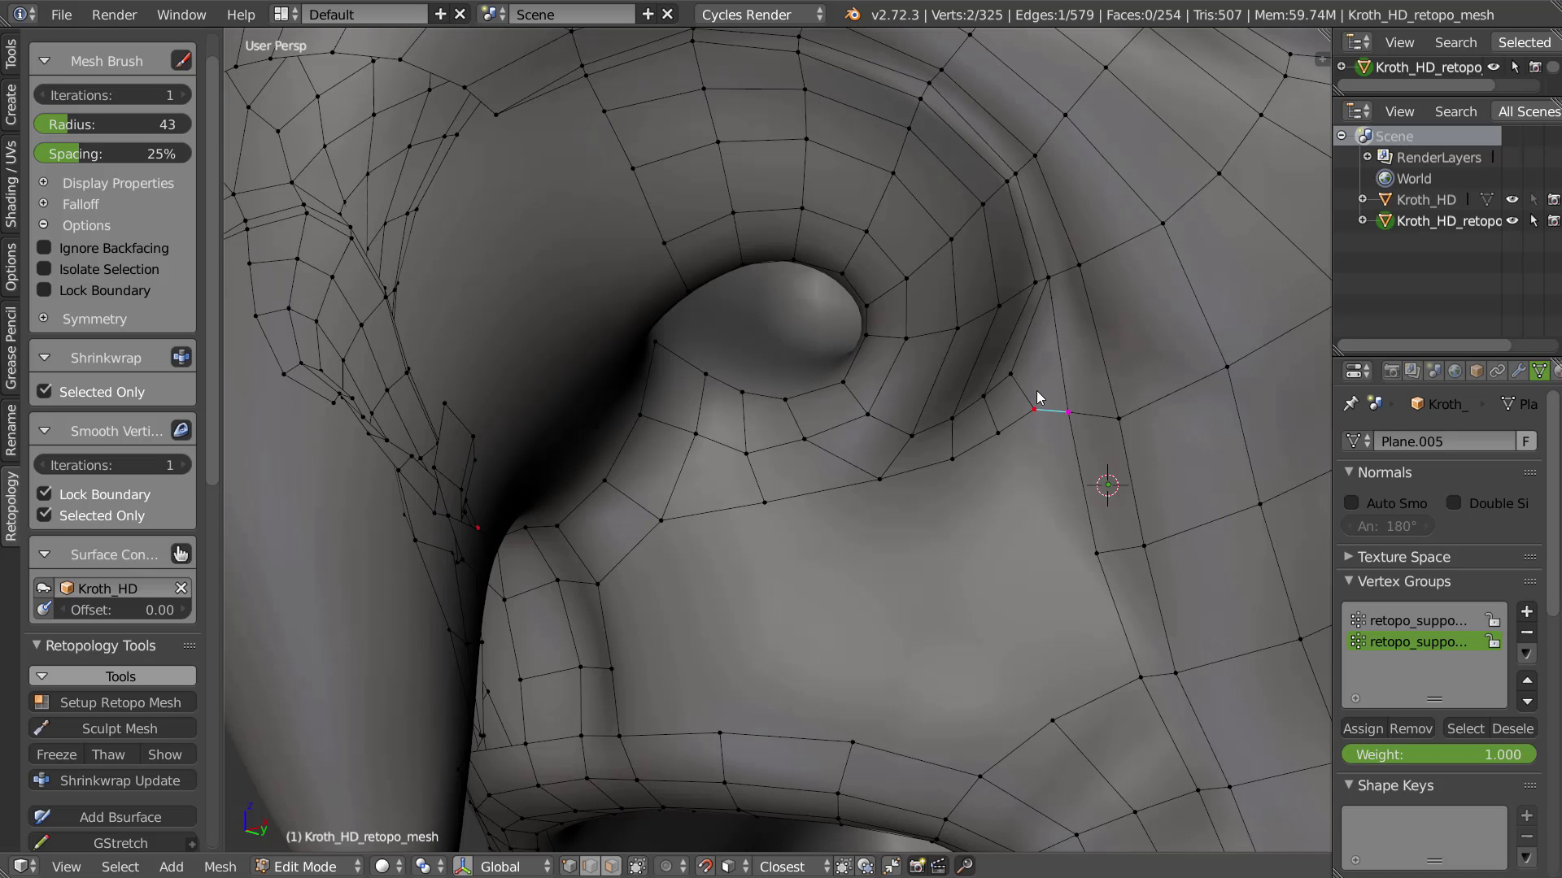
{"action": "middle_click_drag", "start_coordinate": [1036, 390], "coordinate": [1045, 377]}
{"action": "key", "text": "w"}
{"action": "left_click", "coordinate": [1048, 545]}
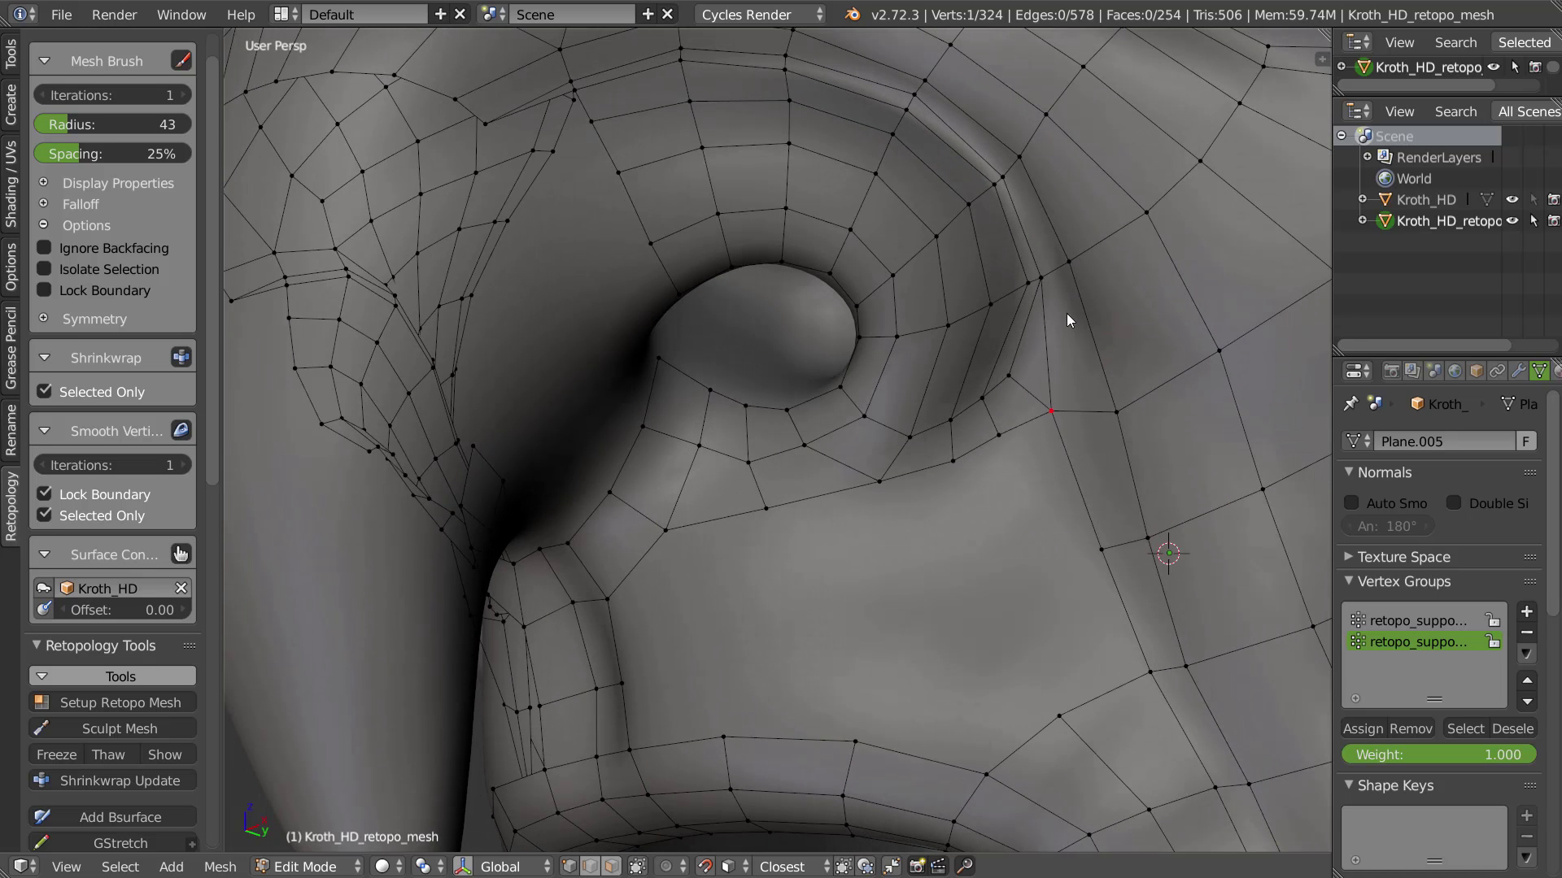
Reposition the vertices at the lower end of the nose wing crease to even out the faces
{"action": "middle_click_drag", "start_coordinate": [1012, 368], "coordinate": [929, 187]}
{"action": "right_click", "coordinate": [912, 205]}
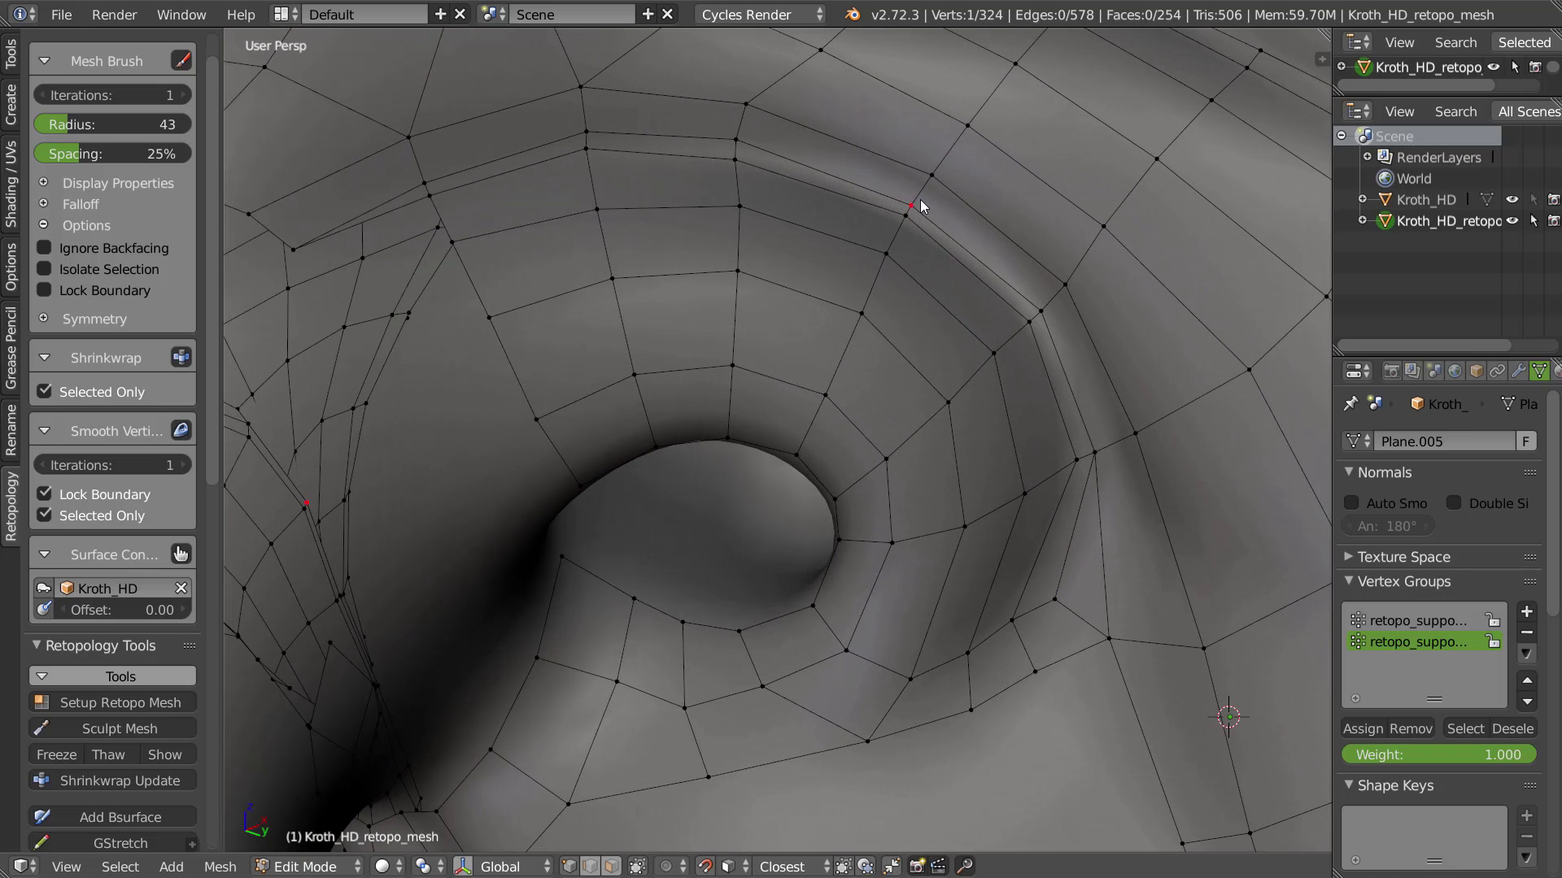
{"action": "right_click_drag", "start_coordinate": [1113, 634], "coordinate": [1111, 619]}
{"action": "right_click_drag", "start_coordinate": [1007, 623], "coordinate": [1012, 631]}
{"action": "right_click", "coordinate": [1059, 593]}
{"action": "key", "text": "g"}
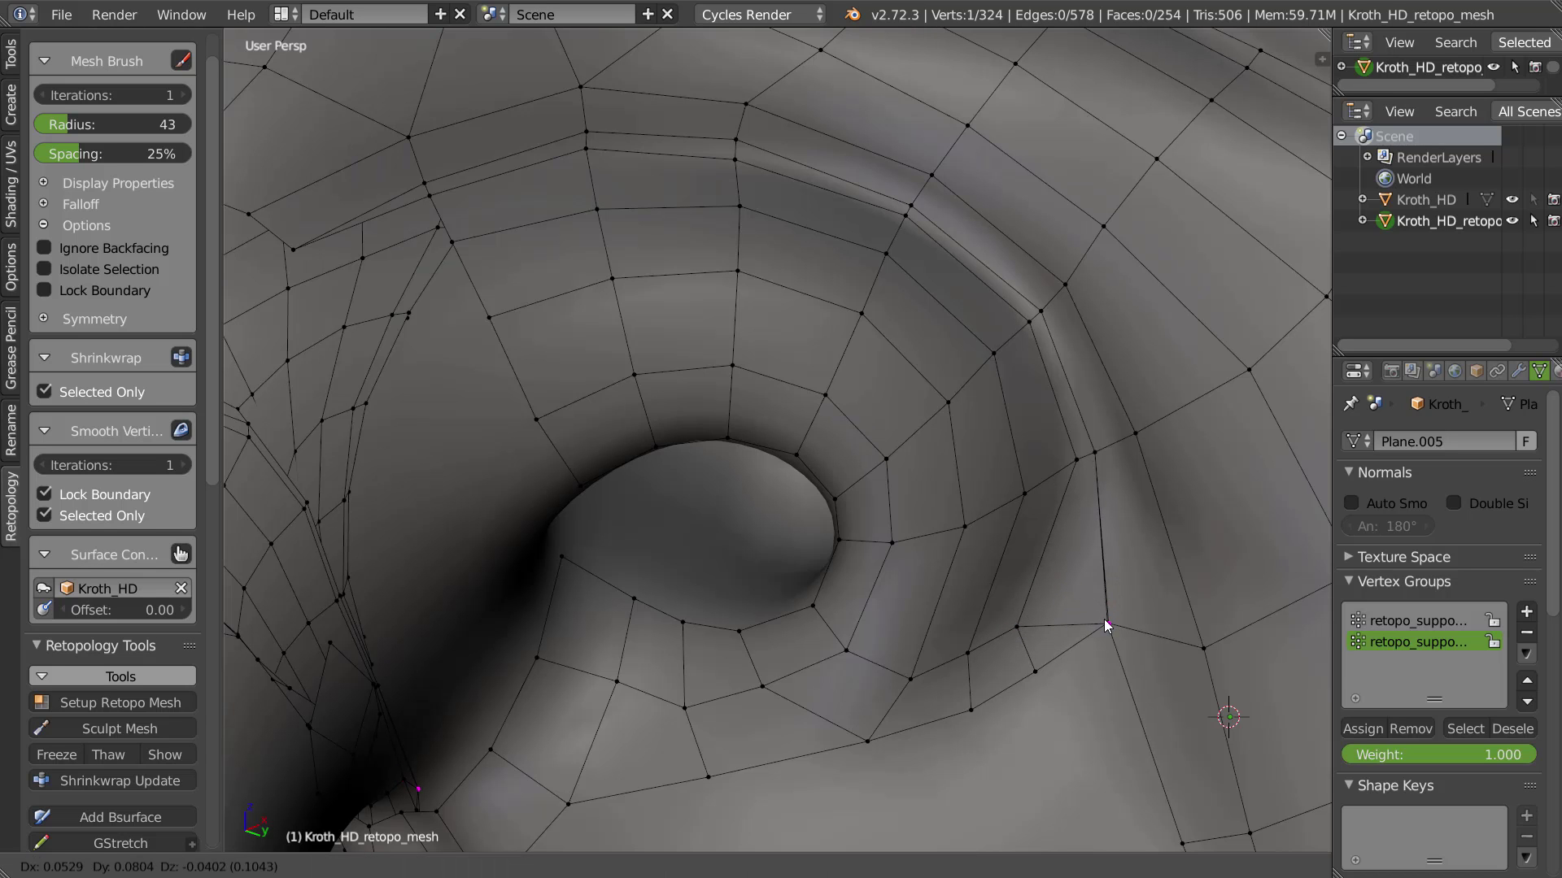
{"action": "left_click", "coordinate": [1071, 575]}
{"action": "middle_click_drag", "start_coordinate": [1071, 575], "coordinate": [851, 405]}
{"action": "scroll", "coordinate": [1060, 509], "scroll_direction": "down", "scroll_amount": 4}
{"action": "scroll", "coordinate": [941, 454], "scroll_direction": "up", "scroll_amount": 2}
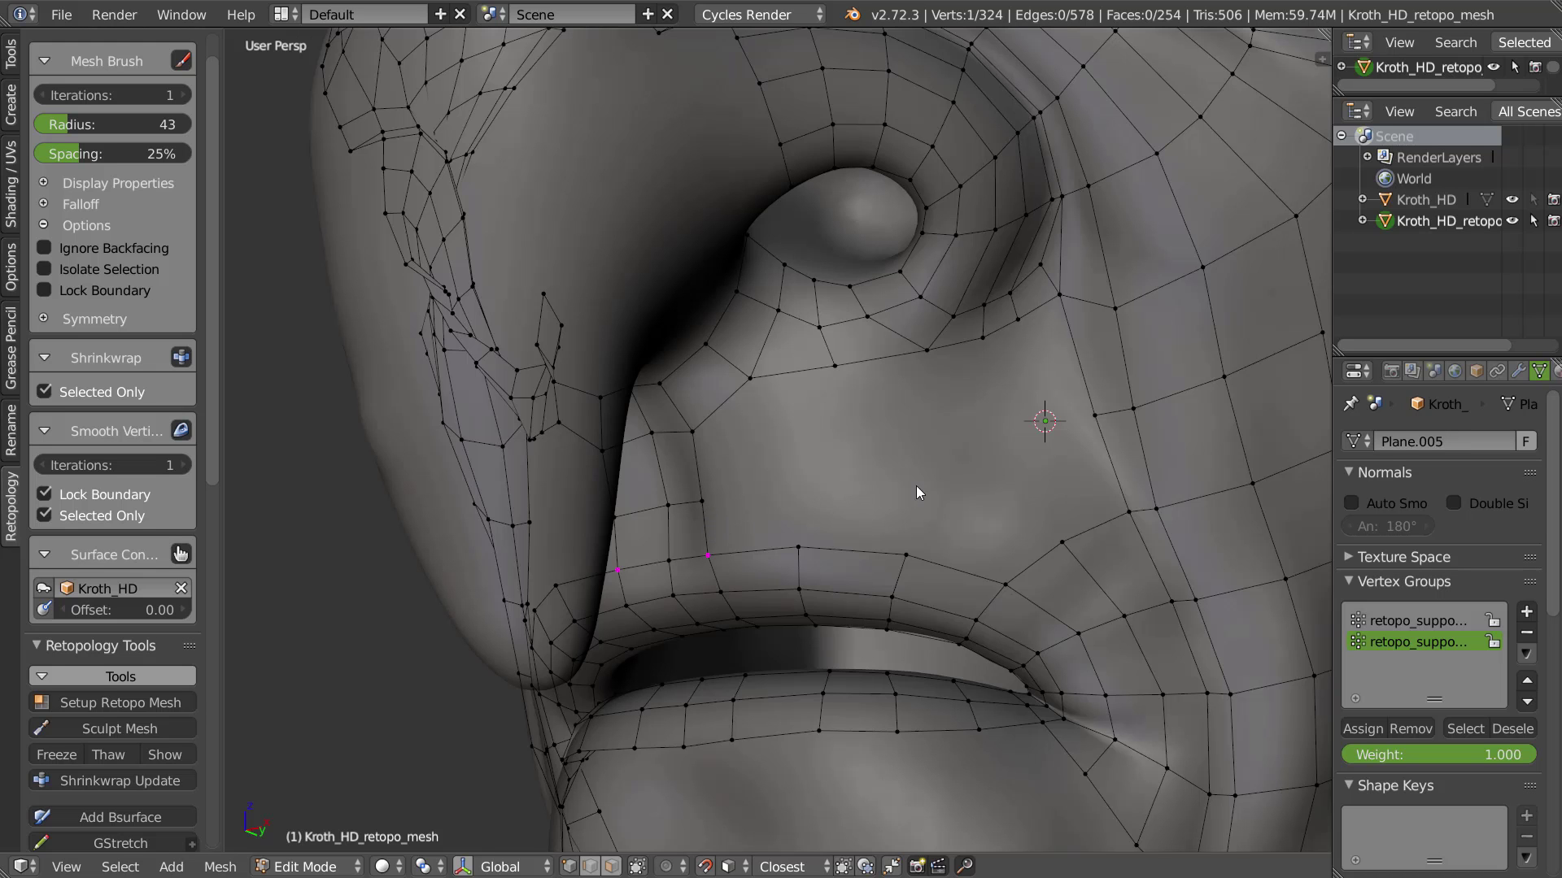
Extrude the upper lip's outer edge row upwards and merge both end vertices with the adjoining mesh
{"action": "right_click", "coordinate": [1004, 575], "text": "alt"}
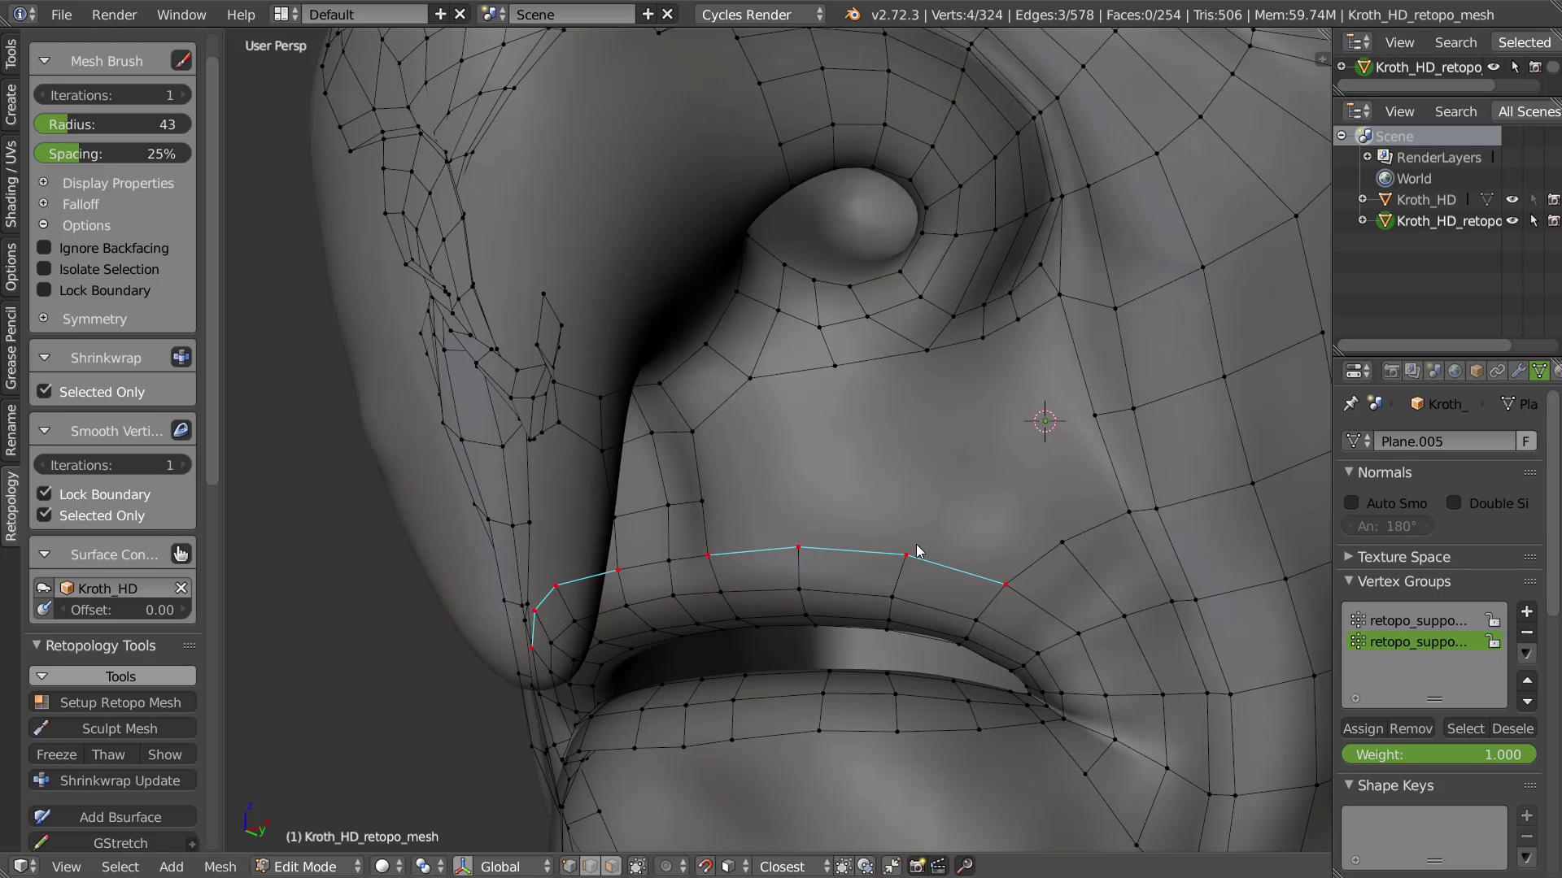
{"action": "key", "text": "e"}
{"action": "left_click", "coordinate": [895, 472]}
{"action": "right_click", "coordinate": [691, 502]}
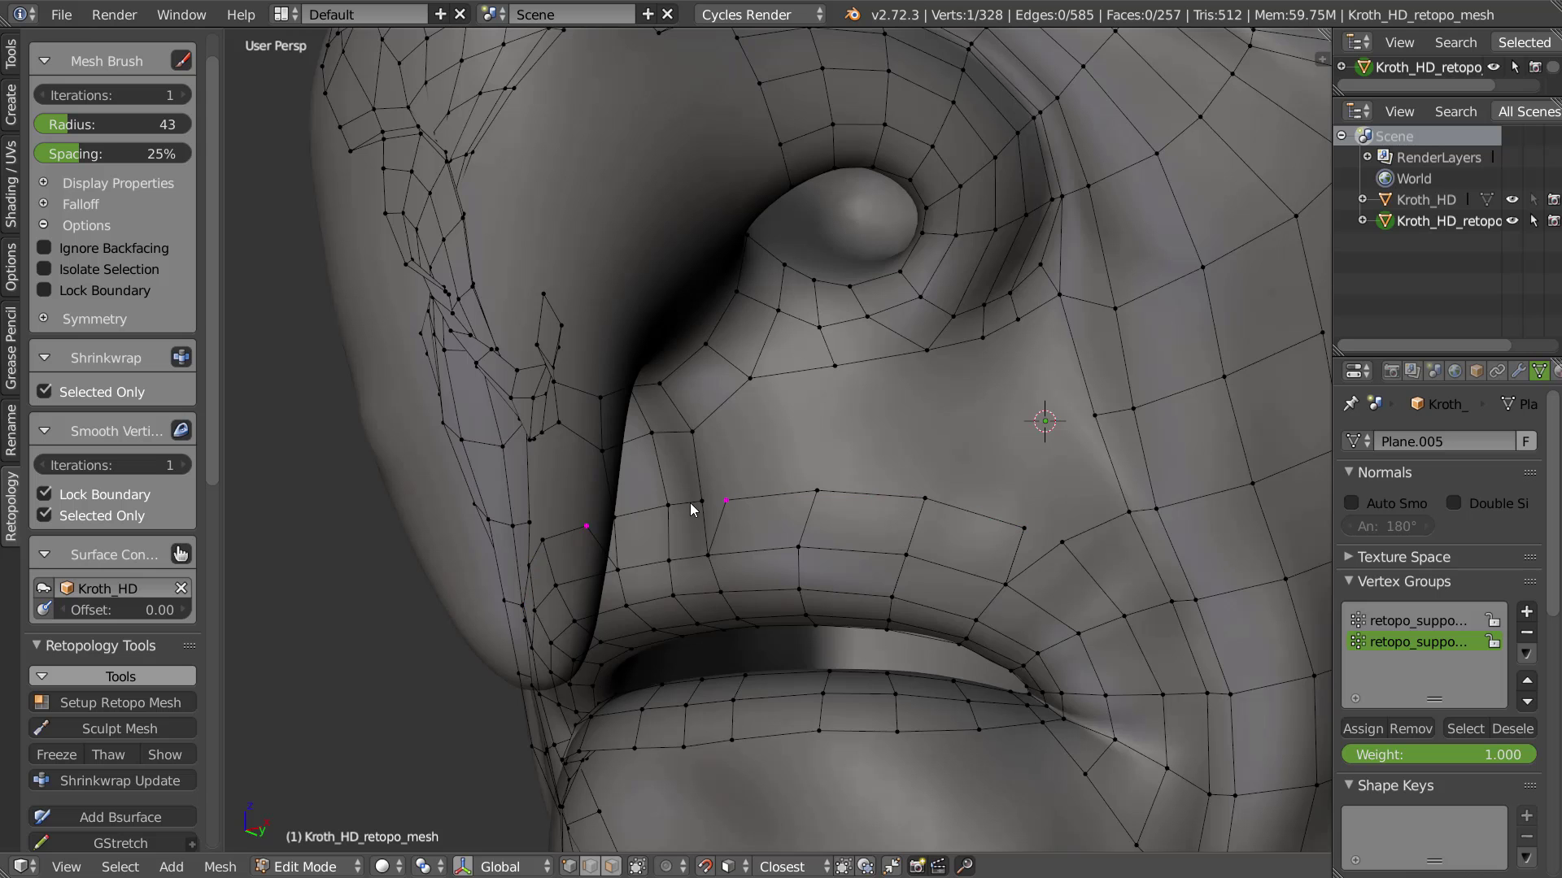
{"action": "right_click", "coordinate": [706, 502]}
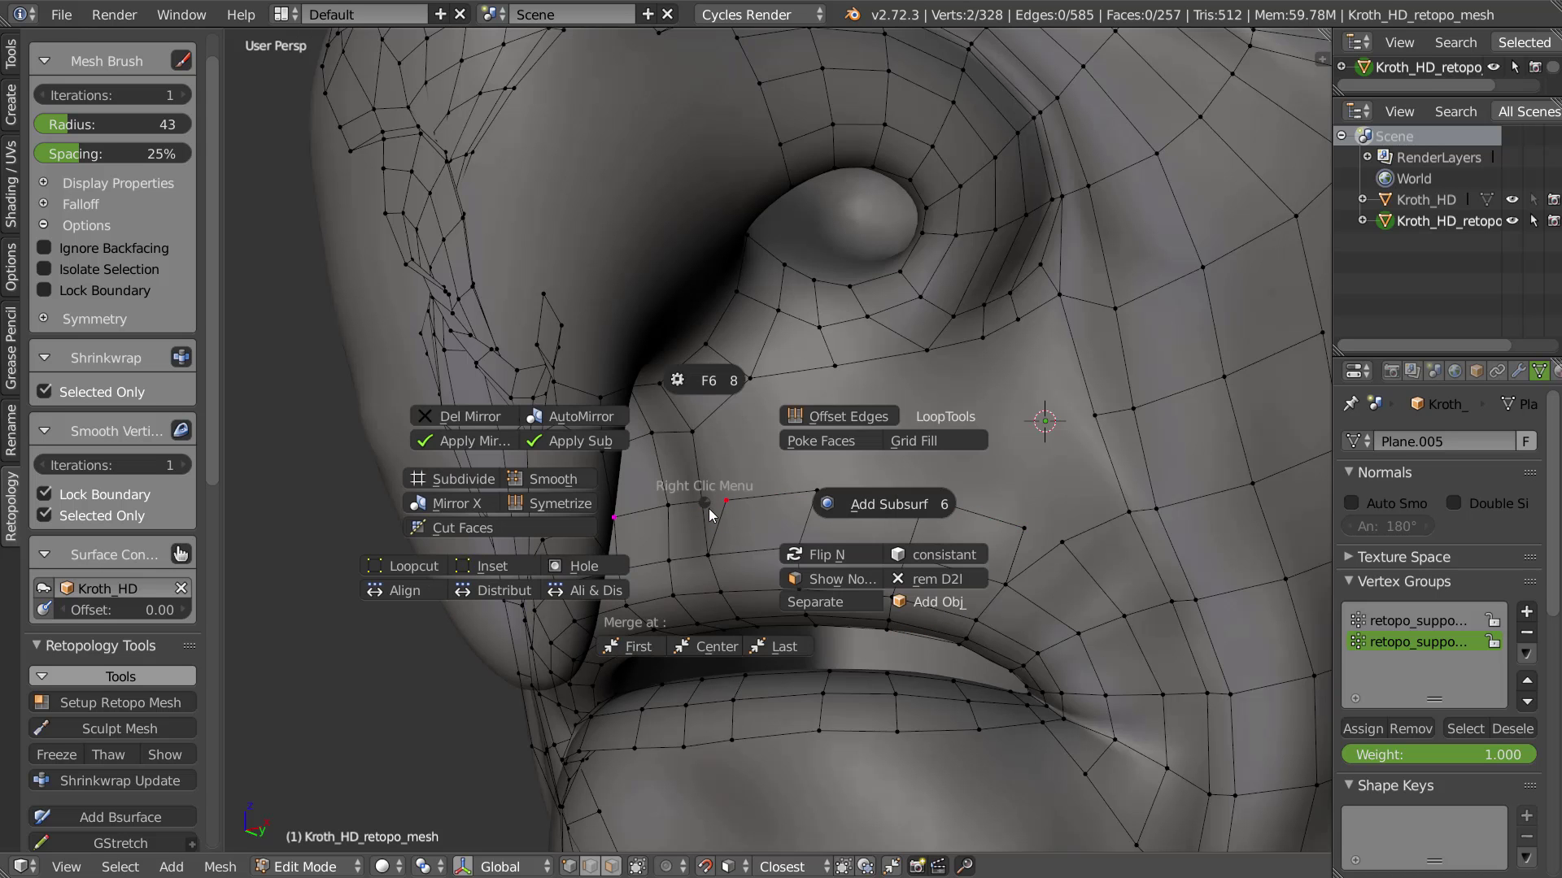
{"action": "left_click", "coordinate": [776, 646]}
{"action": "right_click", "coordinate": [1069, 552]}
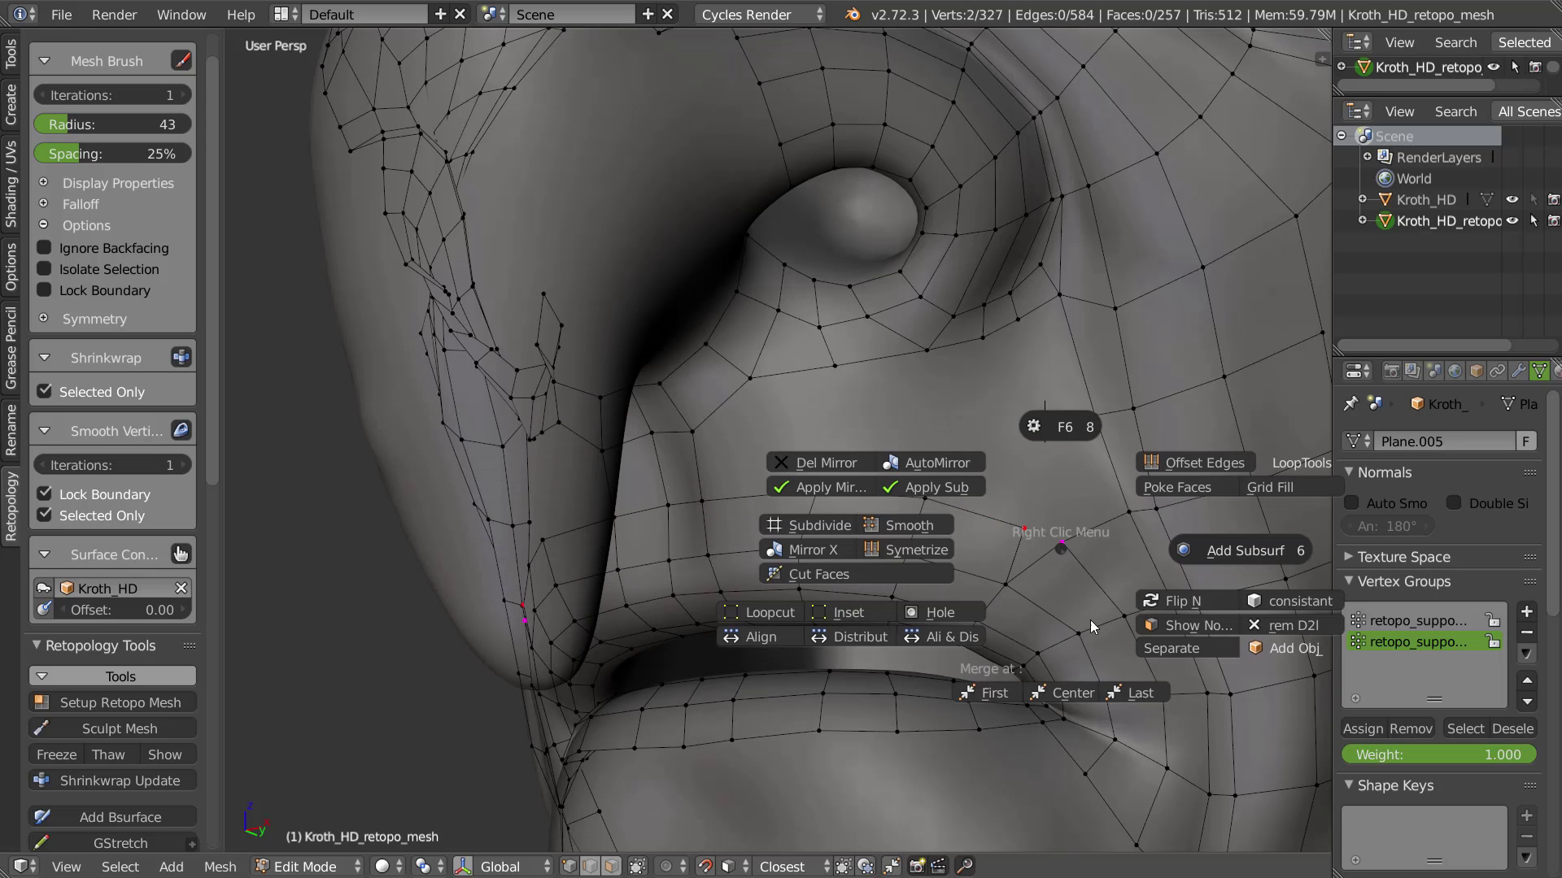
{"action": "left_click", "coordinate": [1133, 695]}
Reposition the inner vertex of the new upper lip row and fill a face between it and the philtrum column
{"action": "key", "text": "g"}
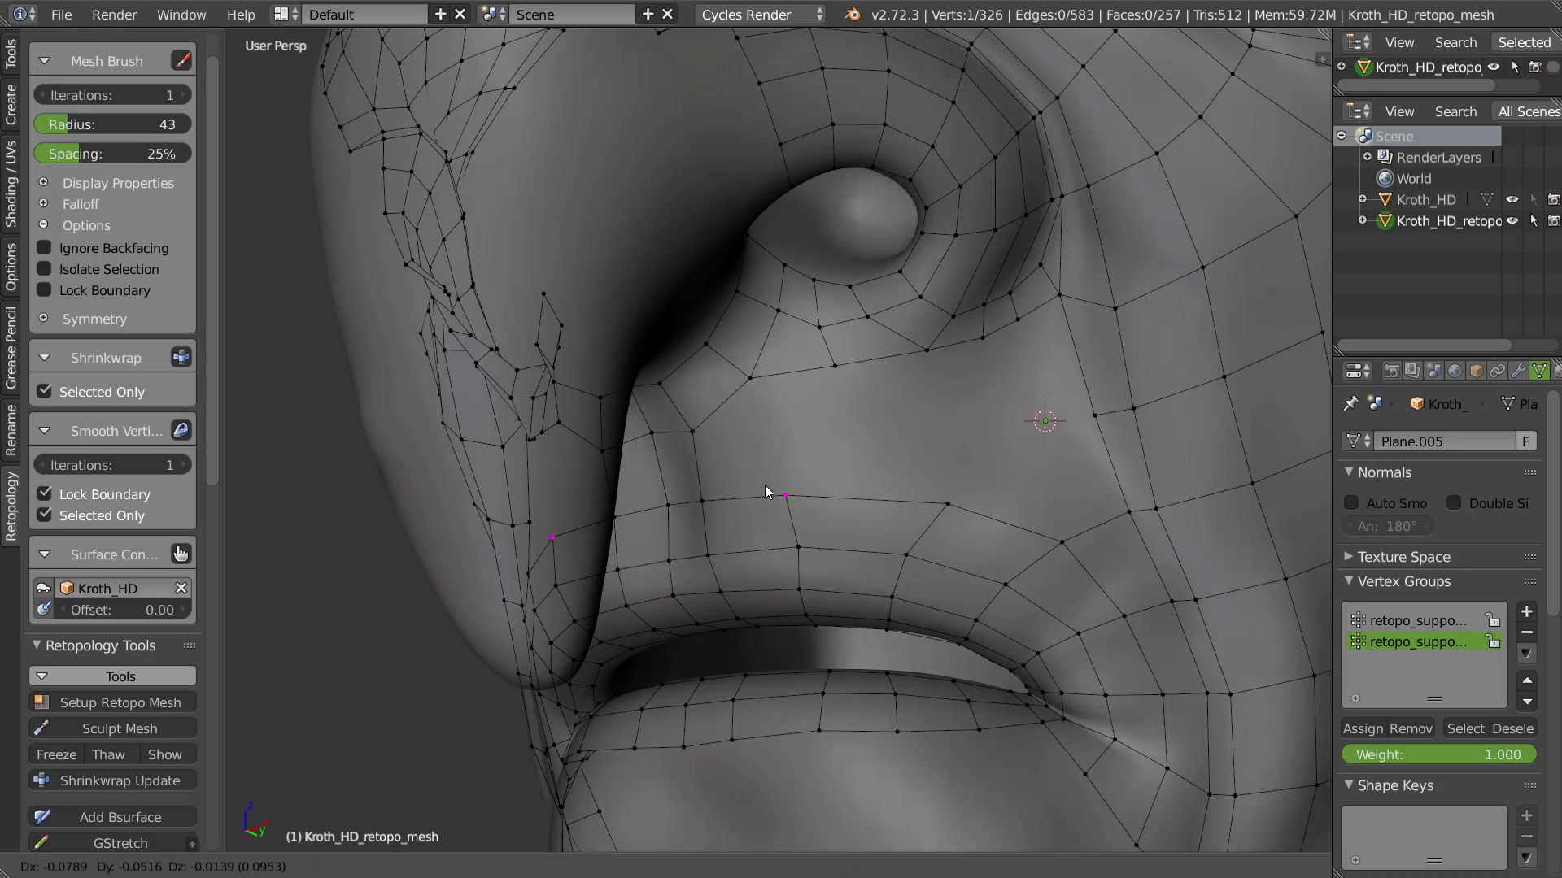
{"action": "left_click", "coordinate": [789, 548]}
{"action": "right_click", "coordinate": [692, 427], "text": "shift"}
{"action": "key", "text": "f"}
Shift three vertices of one column across the upper lip rows inward to even out the spacing
{"action": "right_click", "coordinate": [914, 505]}
{"action": "key", "text": "g"}
{"action": "left_click", "coordinate": [843, 490]}
{"action": "right_click", "coordinate": [911, 556]}
{"action": "key", "text": "g"}
{"action": "left_click", "coordinate": [890, 554]}
{"action": "right_click", "coordinate": [893, 600]}
{"action": "key", "text": "g"}
{"action": "left_click", "coordinate": [885, 597]}
{"action": "middle_click_drag", "start_coordinate": [909, 492], "coordinate": [972, 404]}
{"action": "middle_click_drag", "start_coordinate": [924, 553], "coordinate": [896, 502]}
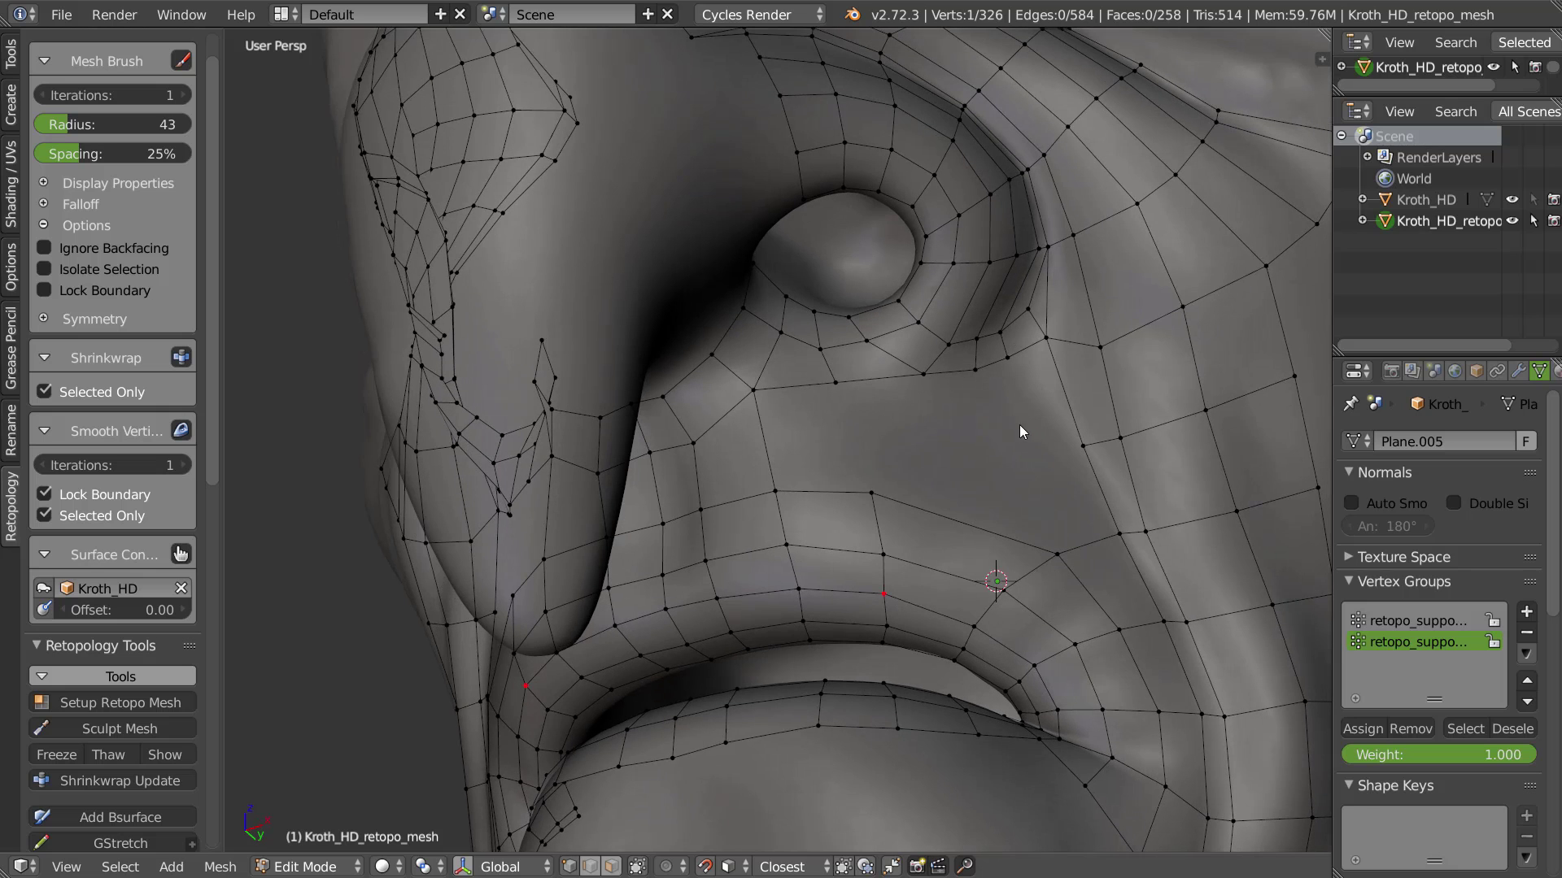
Reposition the vertices along the nose wing's lower edge
{"action": "mouse_move", "coordinate": [926, 368]}
{"action": "middle_mouse_down"}
{"action": "mouse_move", "coordinate": [997, 327]}
{"action": "mouse_move", "coordinate": [971, 300]}
{"action": "mouse_move", "coordinate": [950, 346]}
{"action": "middle_mouse_up"}
{"action": "scroll", "coordinate": [950, 346], "scroll_direction": "up", "scroll_amount": 2}
{"action": "key", "text": "g"}
{"action": "left_click", "coordinate": [976, 372]}
{"action": "right_click", "coordinate": [998, 379]}
{"action": "key", "text": "g"}
{"action": "left_click", "coordinate": [1000, 405]}
Select three faces along the nose wing's lower edge and delete them
{"action": "key", "text": "3"}
{"action": "right_click", "coordinate": [996, 407]}
{"action": "right_click", "coordinate": [948, 438], "text": "shift"}
{"action": "right_click", "coordinate": [907, 475], "text": "shift"}
{"action": "key", "text": "x"}
{"action": "key", "text": "Tab"}
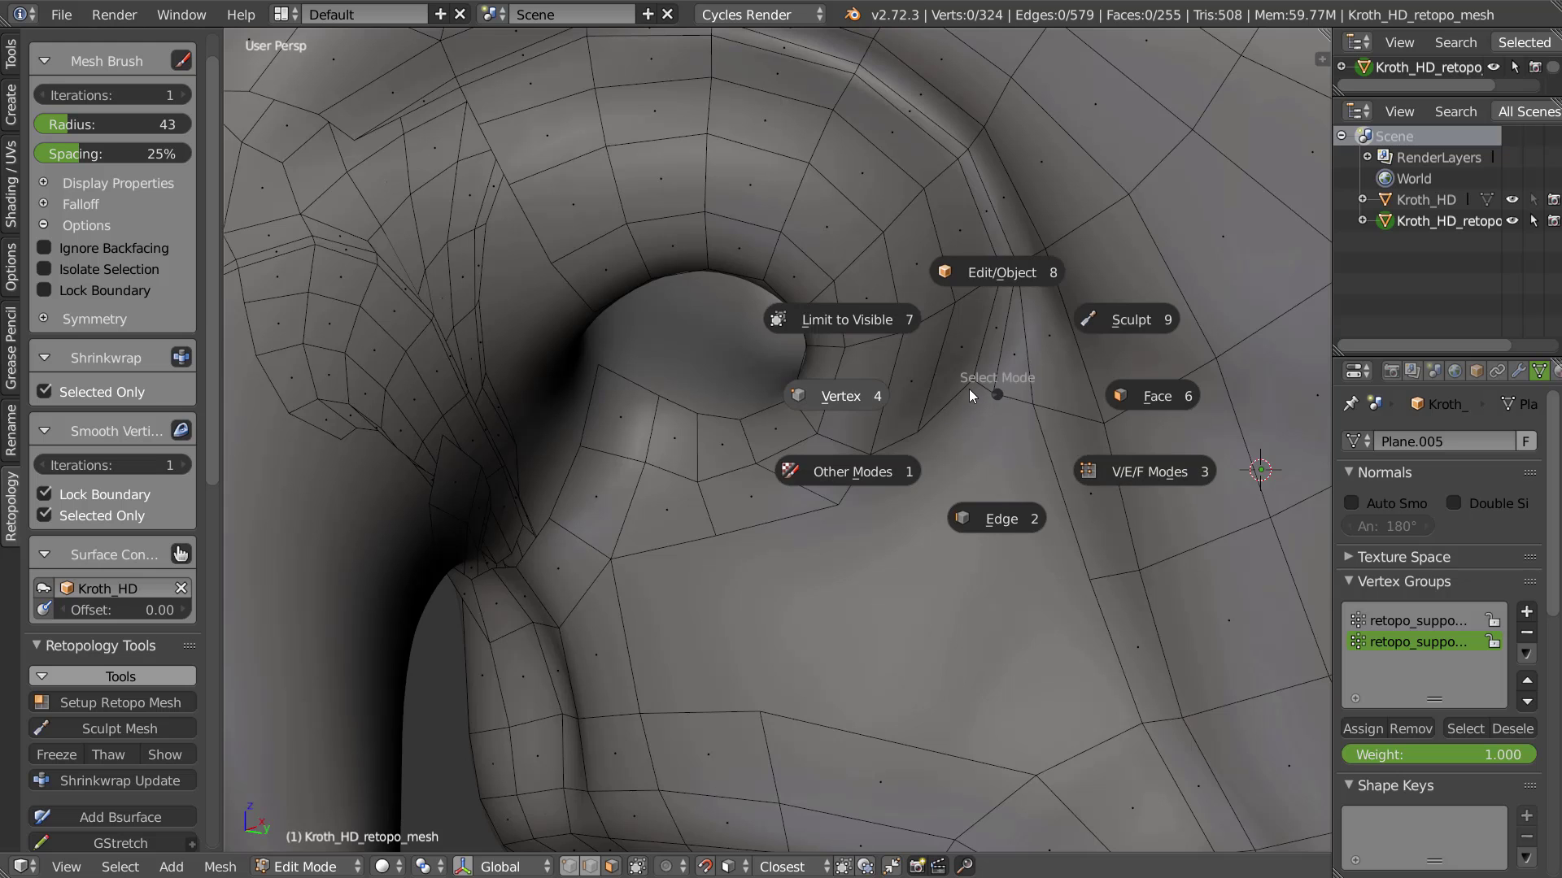
Switch to vertex selection and refill the gap under the nose wing with two faces, adjusting the shared vertex
{"action": "left_click", "coordinate": [906, 400]}
{"action": "key", "text": "f"}
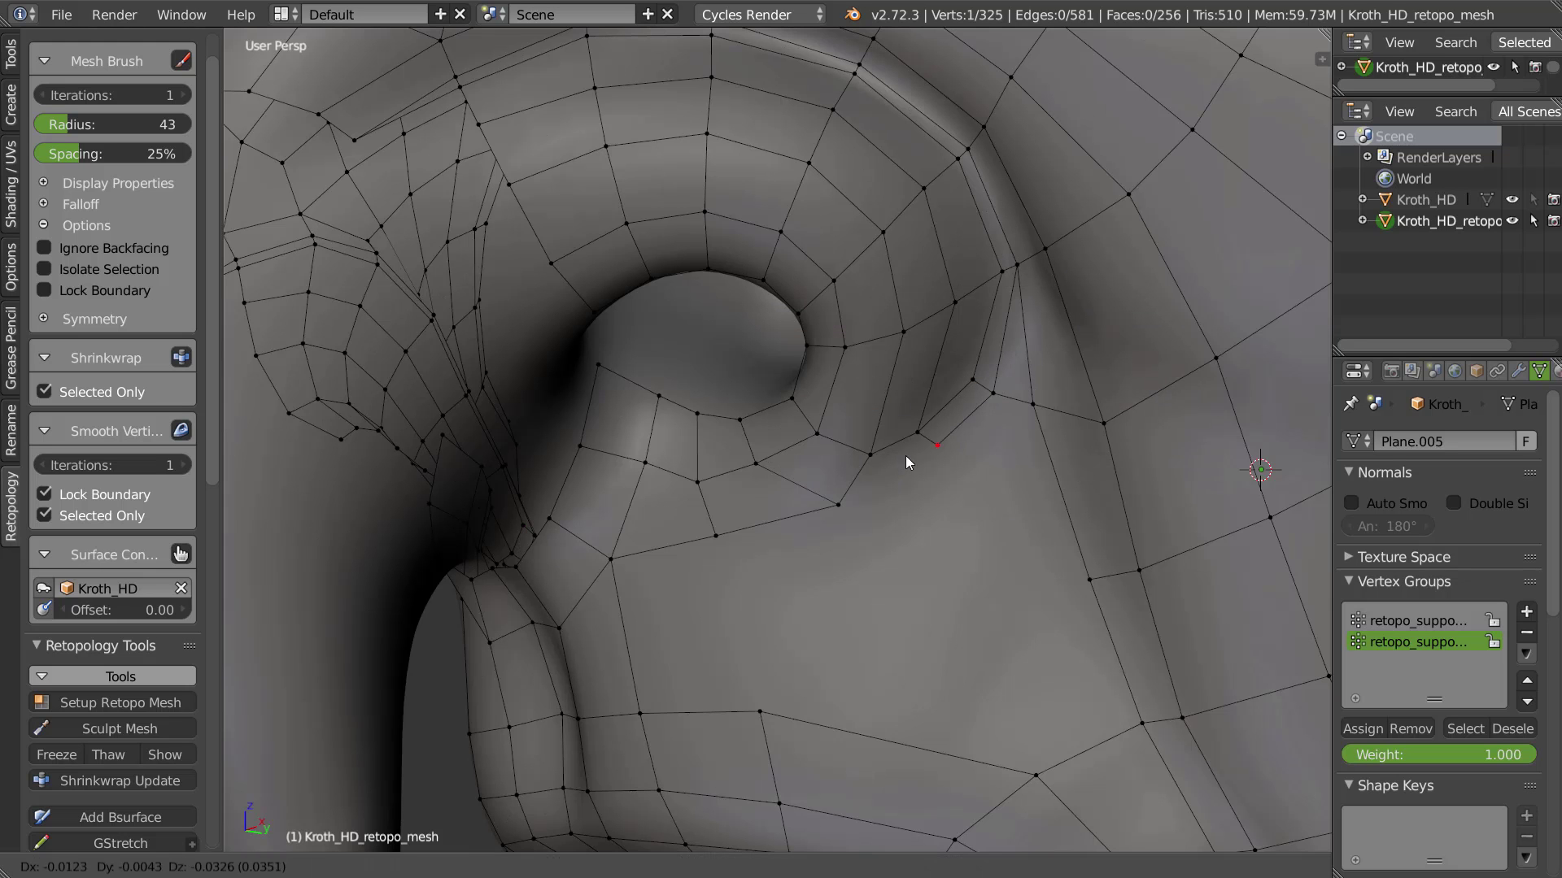
{"action": "left_click", "coordinate": [935, 452]}
{"action": "key", "text": "g"}
{"action": "left_click", "coordinate": [930, 457]}
{"action": "key", "text": "f"}
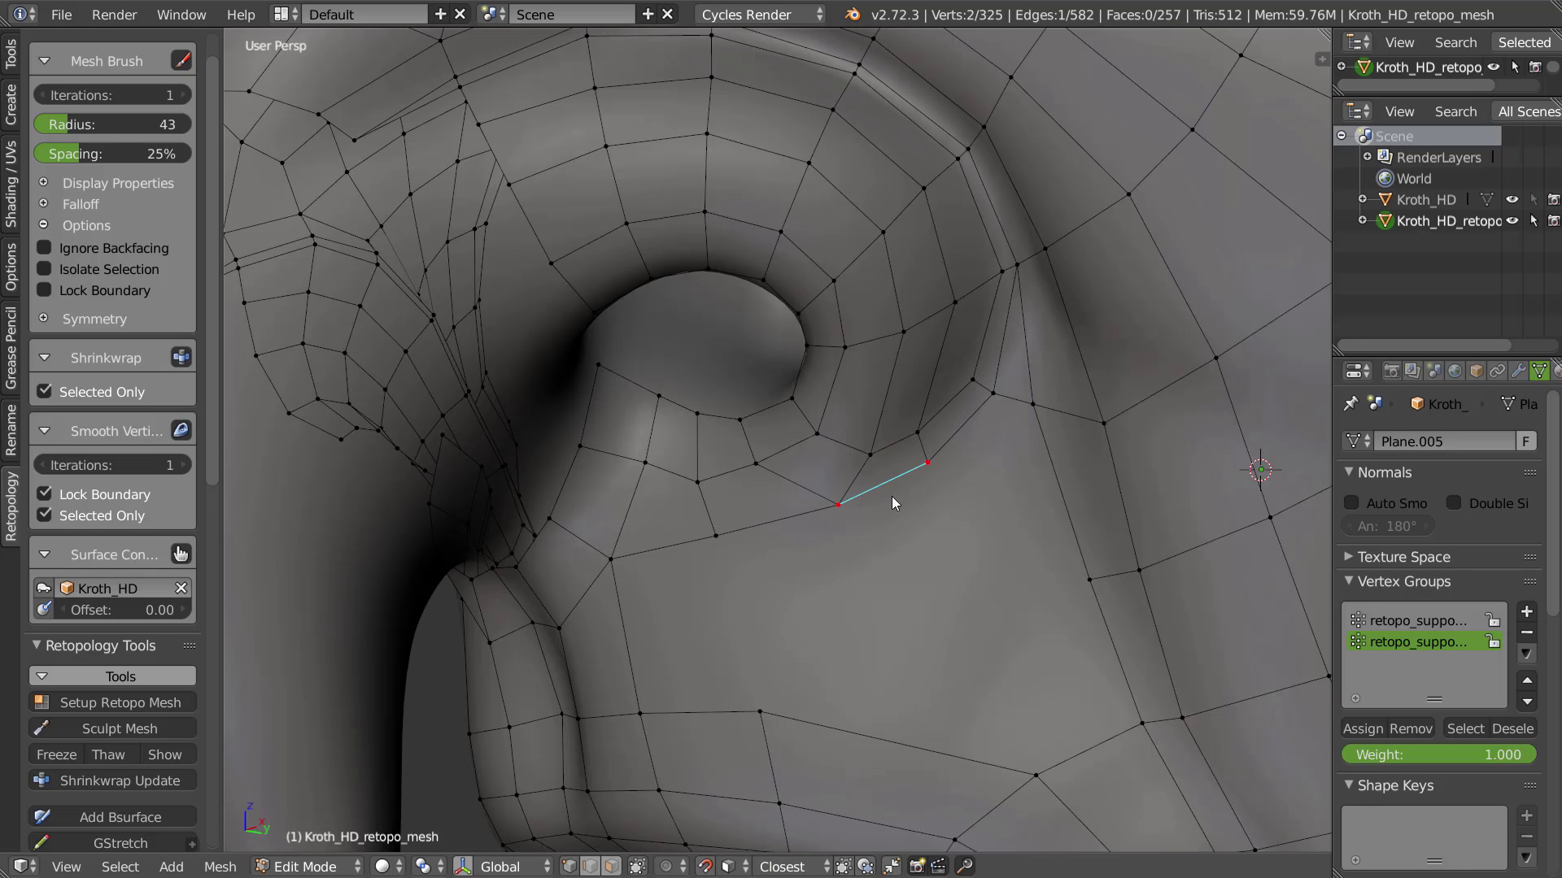
{"action": "right_click", "coordinate": [992, 401]}
{"action": "middle_click_drag", "start_coordinate": [959, 439], "coordinate": [893, 451]}
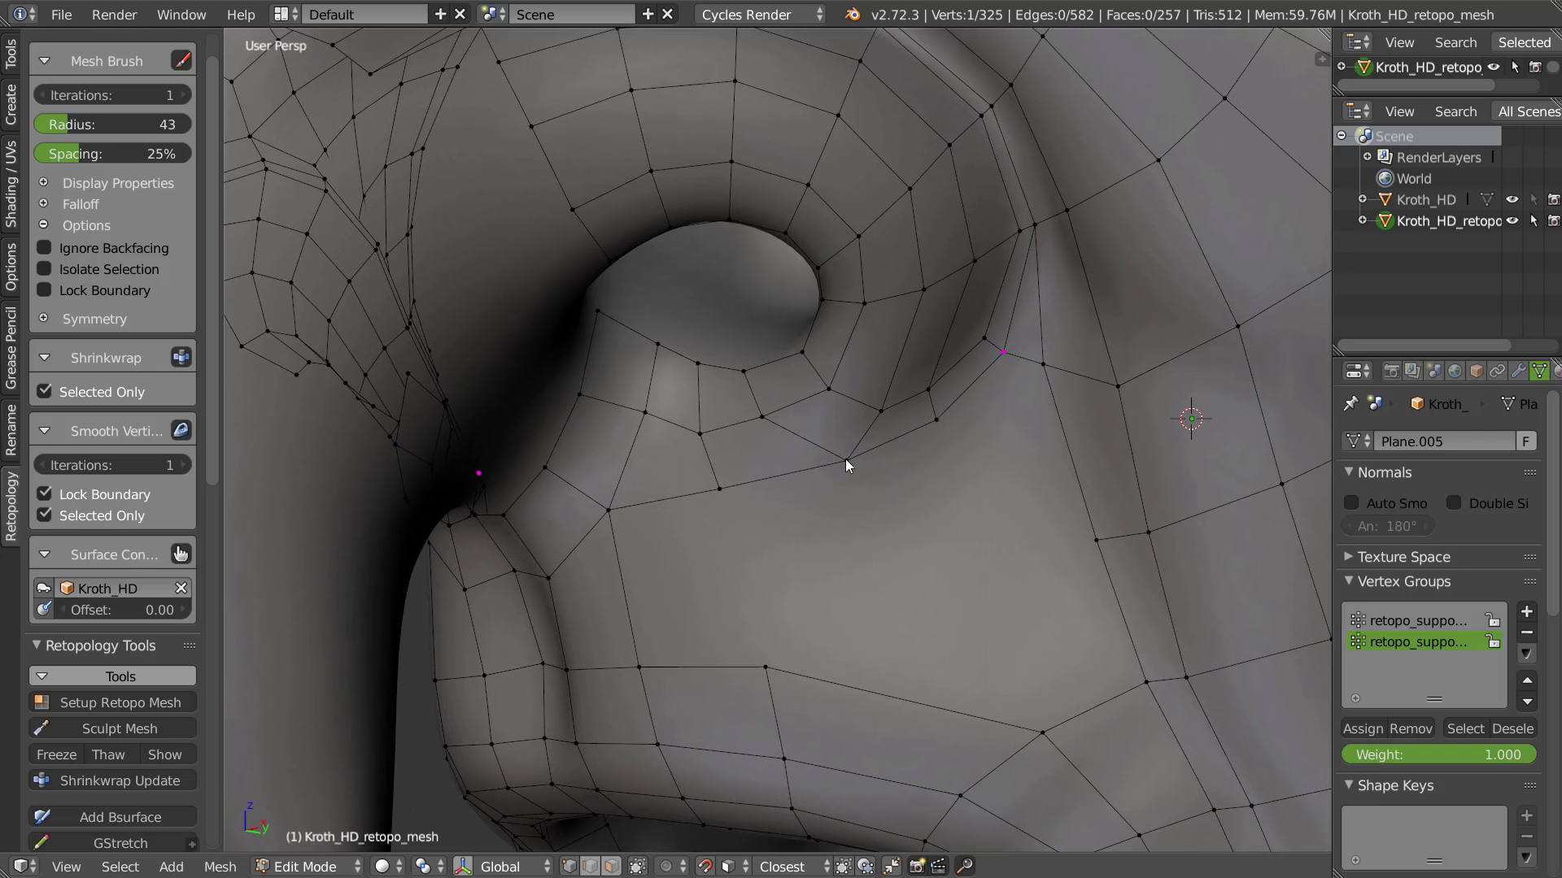
Add a centred loop cut across the philtrum columns between the nostril strip and the upper lip
{"action": "left_click_drag", "start_coordinate": [542, 579], "coordinate": [535, 561]}
{"action": "key", "text": "ctrl+r"}
{"action": "left_click", "coordinate": [559, 609]}
{"action": "right_click", "coordinate": [571, 608]}
Extrude the philtrum's outer two-edge column twice towards the cheek, forming a patch under the nostril
{"action": "right_click", "coordinate": [536, 632], "text": "alt"}
{"action": "right_click", "coordinate": [610, 511]}
{"action": "key", "text": "ctrl+r"}
{"action": "left_click", "coordinate": [758, 559]}
{"action": "left_click", "coordinate": [805, 555]}
{"action": "key", "text": "e"}
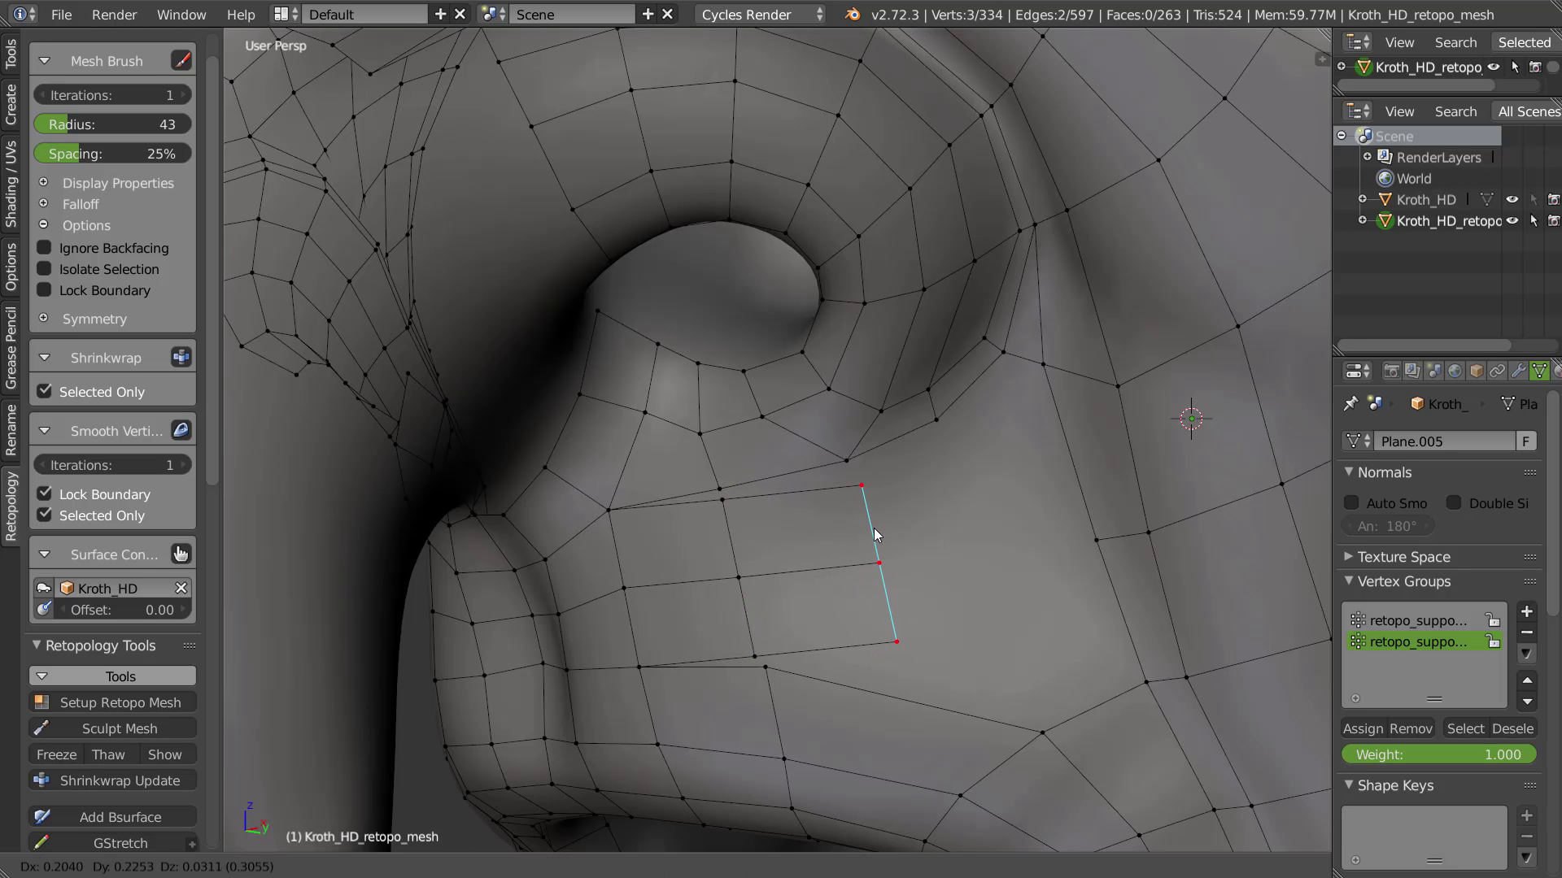
{"action": "left_click", "coordinate": [874, 528]}
{"action": "middle_click_drag", "start_coordinate": [823, 557], "coordinate": [841, 496]}
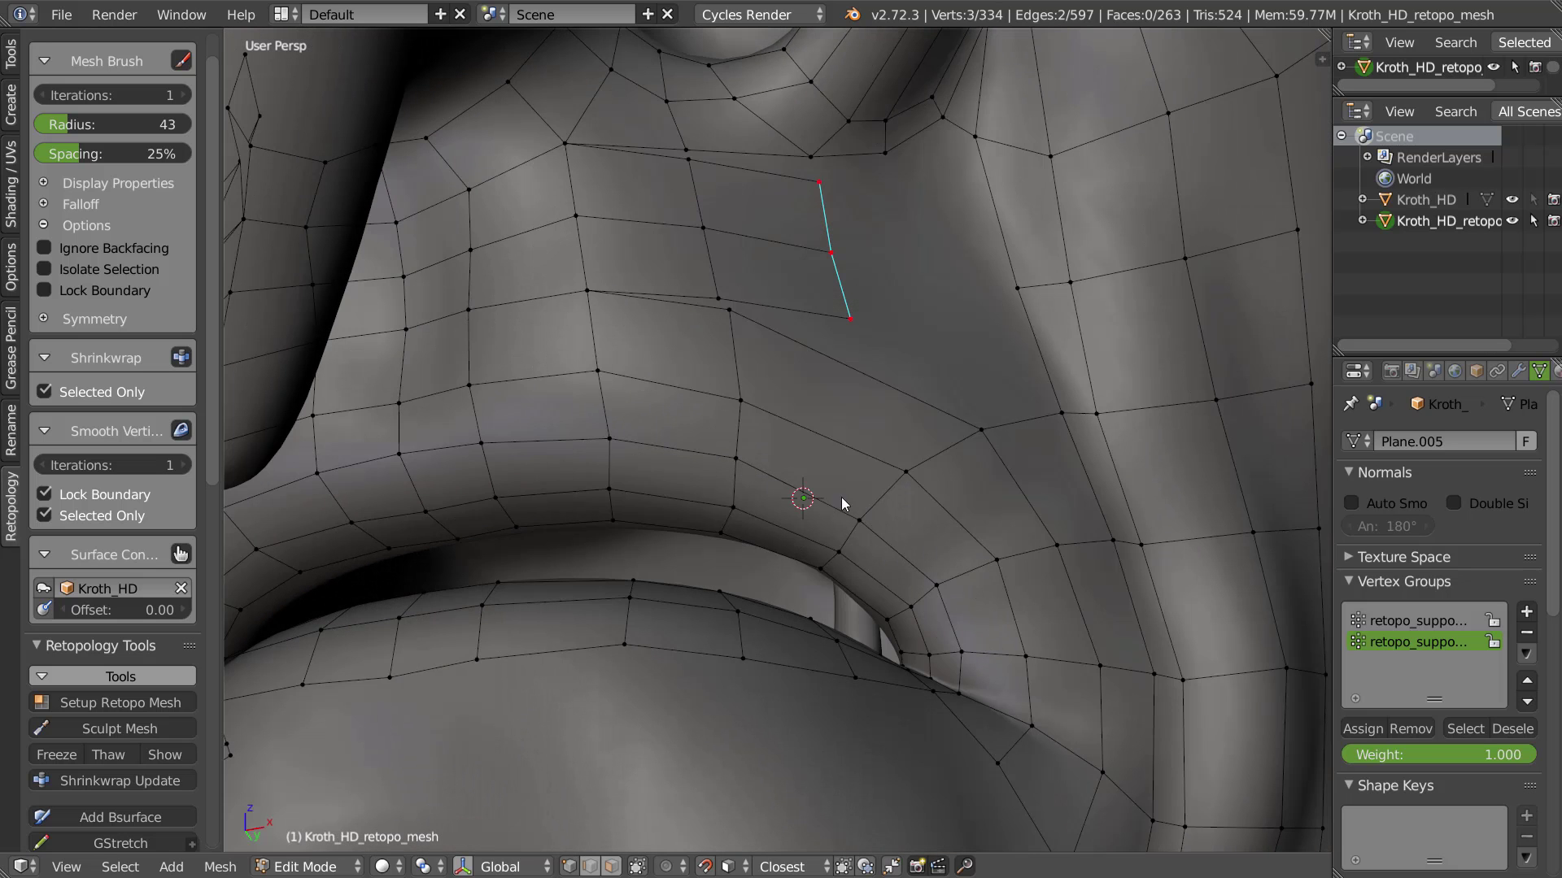
Add a centred loop cut through the upper lip rows on the wide faces near the mouth corner
{"action": "key", "text": "ctrl+r"}
{"action": "left_click", "coordinate": [805, 491]}
{"action": "right_click", "coordinate": [810, 486]}
{"action": "middle_click_drag", "start_coordinate": [852, 457], "coordinate": [878, 508]}
Edge-slide the upper lip's edge columns on both sides of the new loop to even out the face widths
{"action": "right_click", "coordinate": [832, 564]}
{"action": "right_click", "coordinate": [989, 410], "text": "ctrl"}
{"action": "key", "text": "g"}
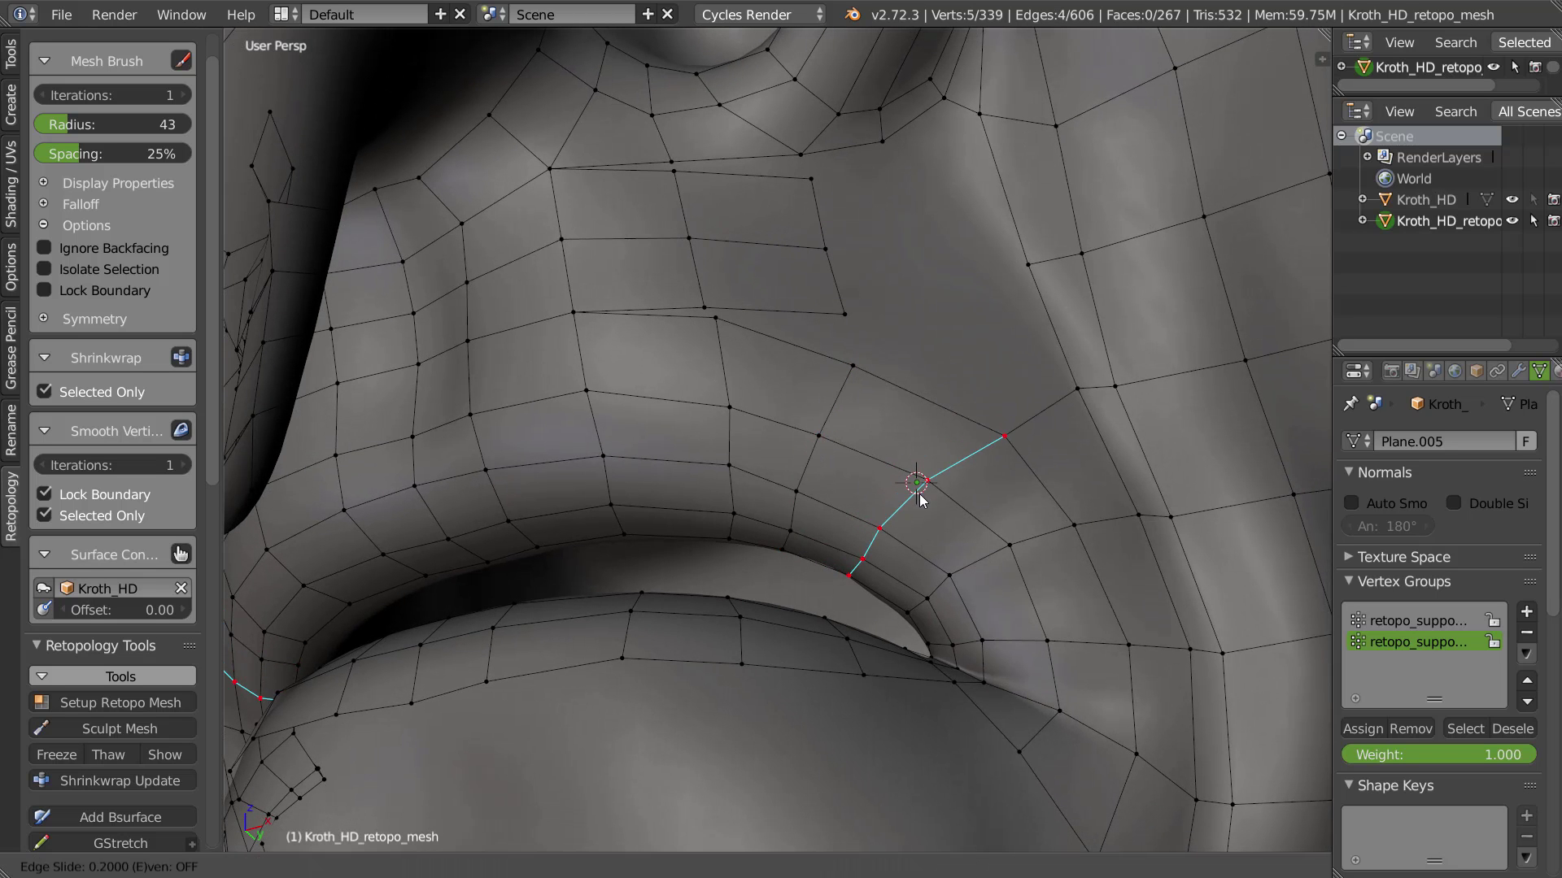
{"action": "left_click", "coordinate": [914, 486]}
{"action": "right_click", "coordinate": [727, 536]}
{"action": "right_click", "coordinate": [718, 320], "text": "ctrl"}
{"action": "key", "text": "g"}
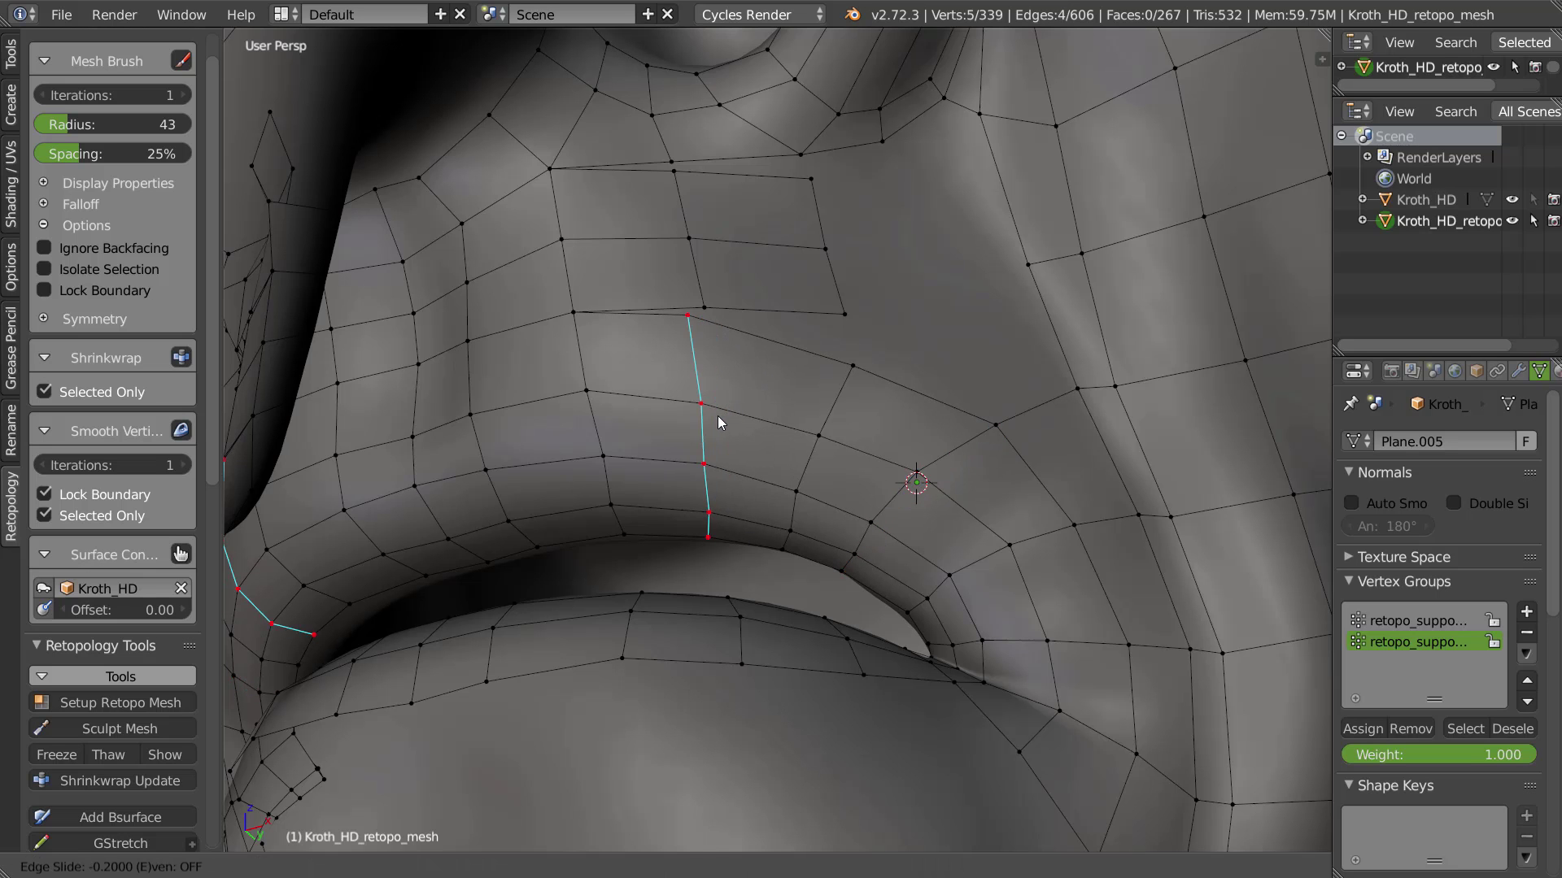
{"action": "left_click", "coordinate": [717, 417]}
Merge the new patch's lower vertices with the upper lip row and reposition the merged outer vertex
{"action": "right_click", "coordinate": [698, 325]}
{"action": "right_click", "coordinate": [698, 325], "text": "shift"}
{"action": "key", "text": "w"}
{"action": "left_click", "coordinate": [739, 483]}
{"action": "right_click", "coordinate": [854, 363], "text": "shift"}
{"action": "key", "text": "w"}
{"action": "left_click", "coordinate": [922, 517]}
{"action": "middle_click_drag", "start_coordinate": [856, 381], "coordinate": [864, 356]}
{"action": "key", "text": "g"}
{"action": "left_click", "coordinate": [846, 329]}
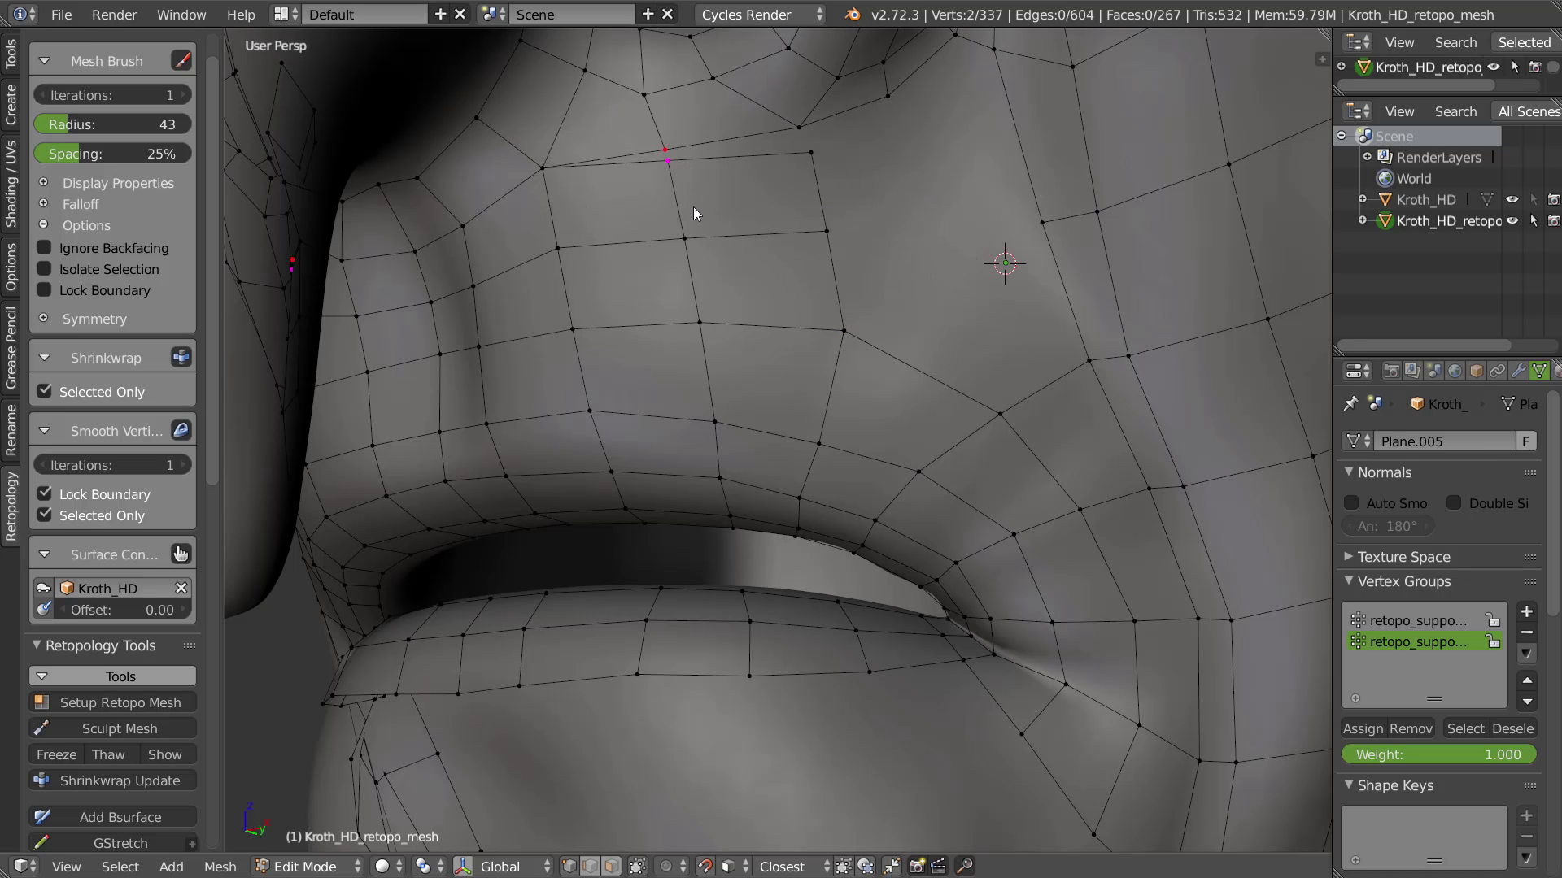
Merge the patch's two upper vertex pairs with the lower edge of the nostril strip
{"action": "key", "text": "w"}
{"action": "left_click", "coordinate": [687, 325]}
{"action": "right_click", "coordinate": [800, 128]}
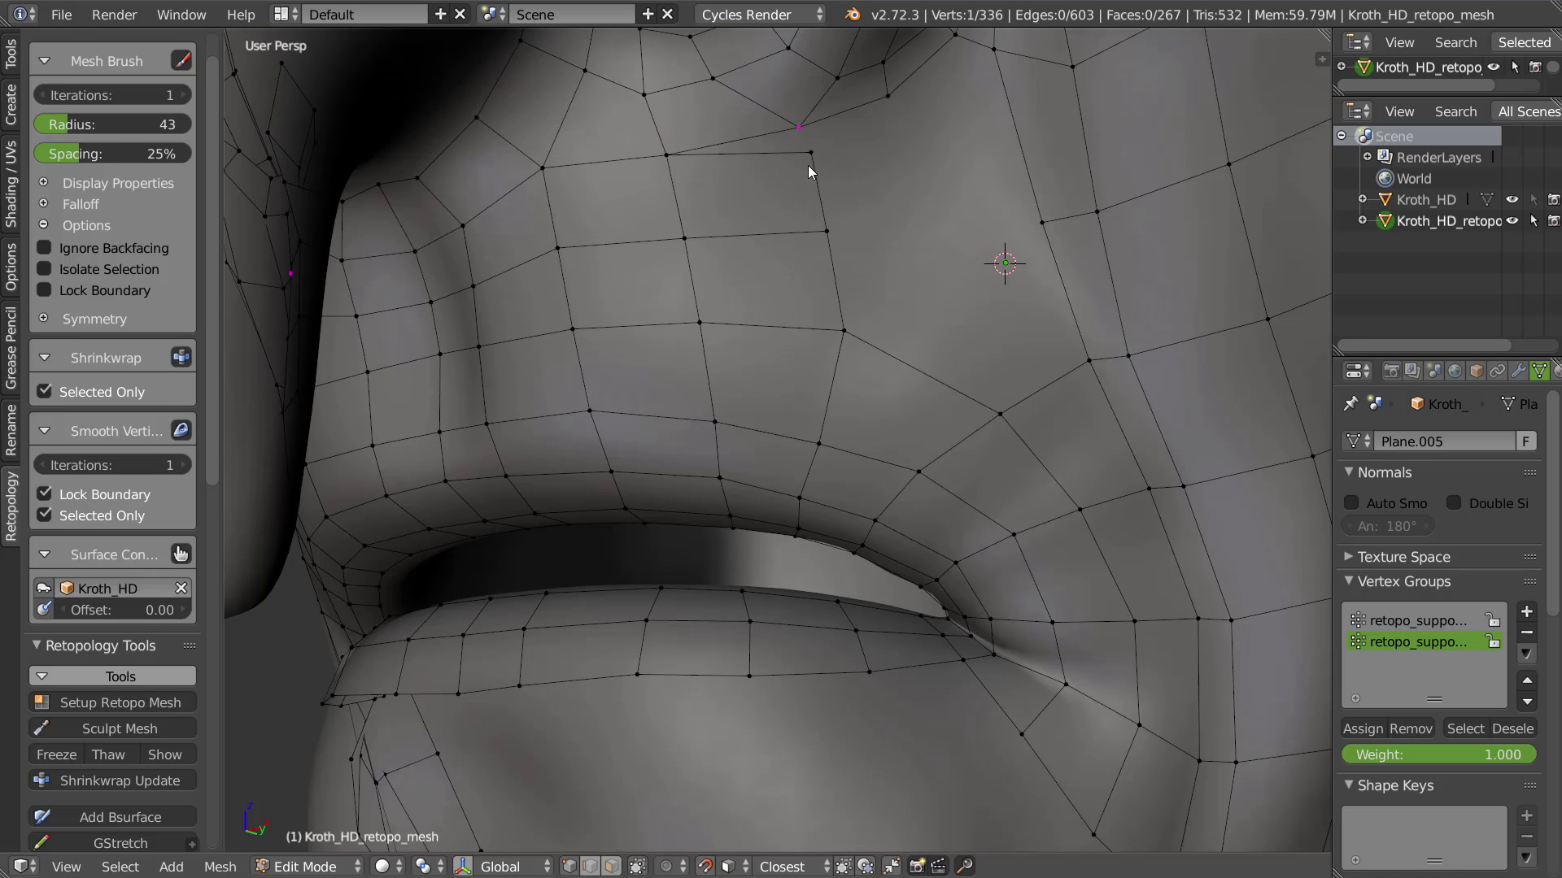
{"action": "right_click", "coordinate": [811, 153], "text": "shift"}
{"action": "key", "text": "w"}
{"action": "left_click", "coordinate": [744, 325]}
Nudge three vertices of the patch and the upper lip rows upwards to even out the faces
{"action": "right_click_drag", "start_coordinate": [827, 232], "coordinate": [827, 223]}
{"action": "right_click_drag", "start_coordinate": [719, 422], "coordinate": [713, 405]}
{"action": "right_click_drag", "start_coordinate": [828, 450], "coordinate": [831, 421]}
Fill a face between the patch's lower outer corner and the cheek crease edge
{"action": "right_click", "coordinate": [998, 415]}
{"action": "right_click", "coordinate": [1092, 351], "text": "shift"}
{"action": "key", "text": "f"}
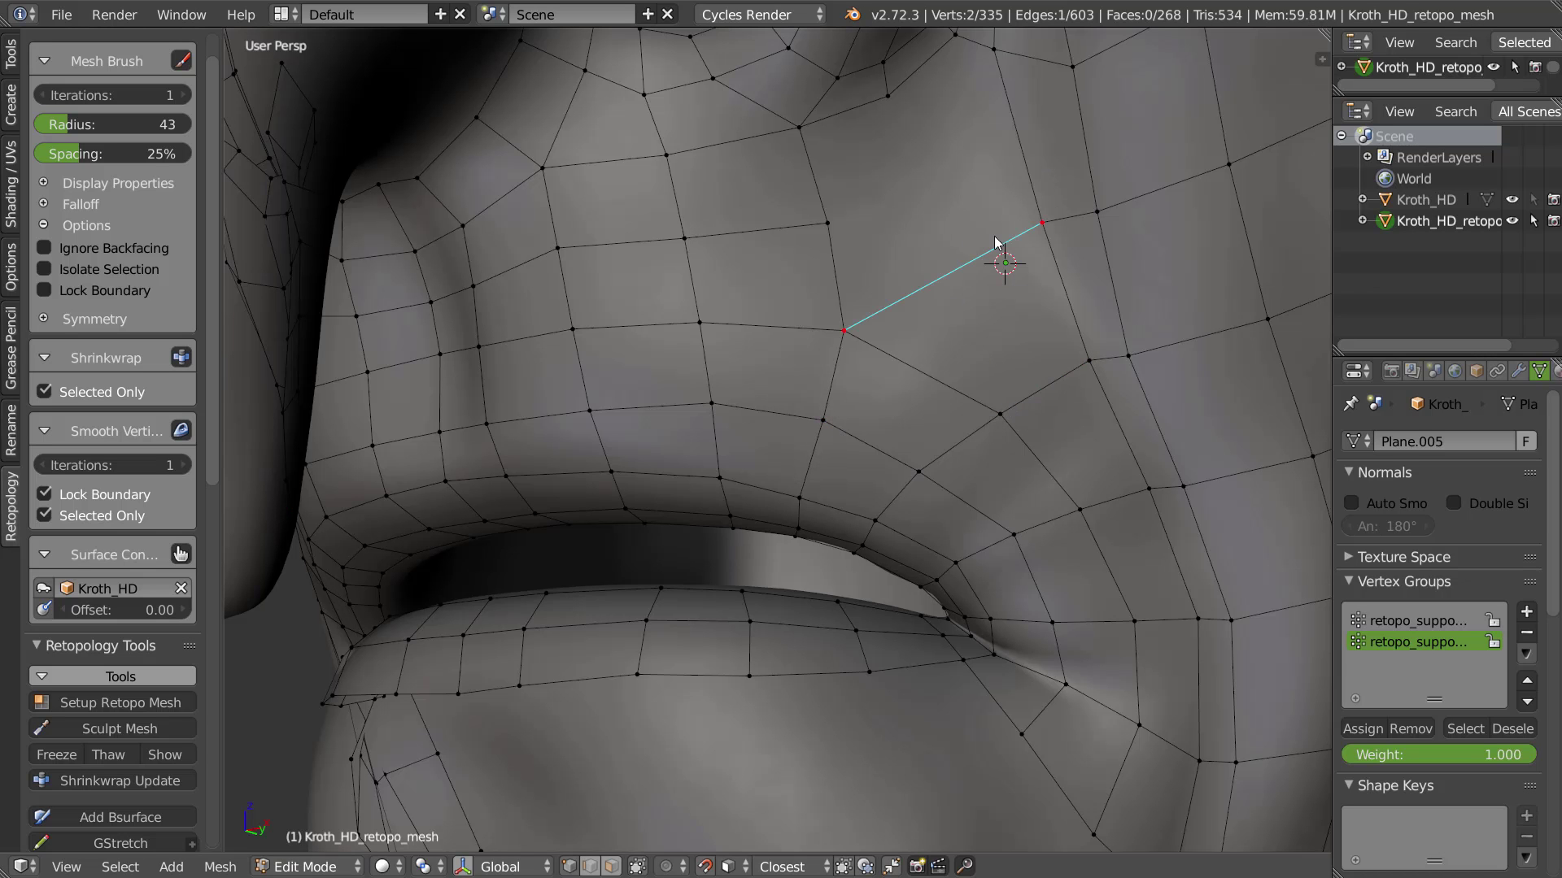
Slide the cheek edge loop beside the upper lip downwards by 0.3 along its neighbouring edges
{"action": "scroll", "coordinate": [1056, 238], "scroll_direction": "down", "scroll_amount": 2}
{"action": "middle_click_drag", "start_coordinate": [1179, 122], "coordinate": [1008, 298], "text": "shift"}
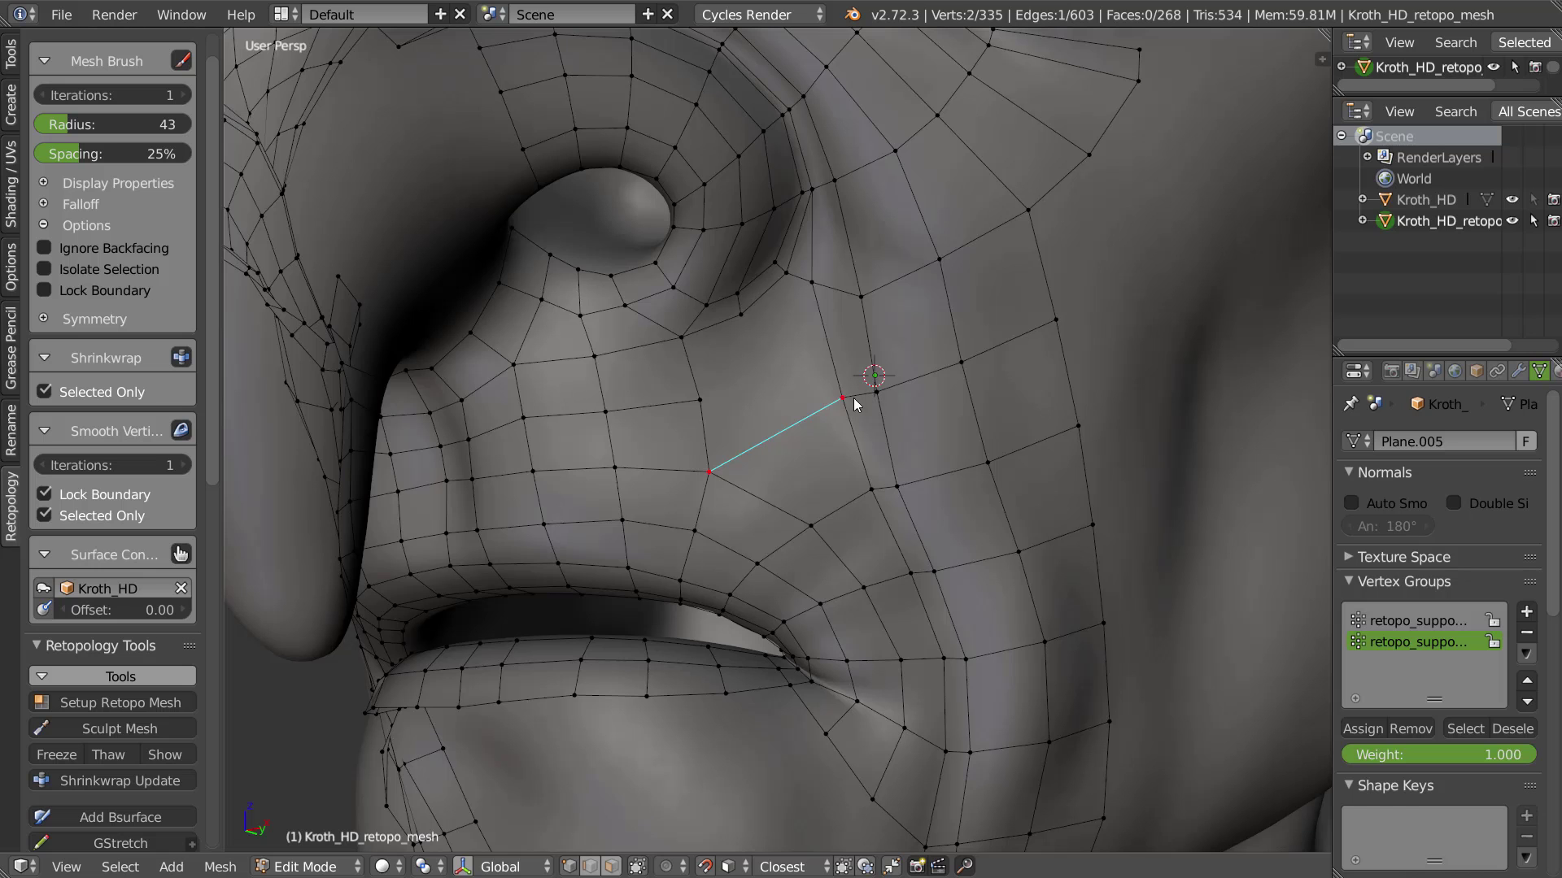
{"action": "left_click", "coordinate": [1010, 341], "text": "alt"}
{"action": "key", "text": "g"}
{"action": "key", "text": "g"}
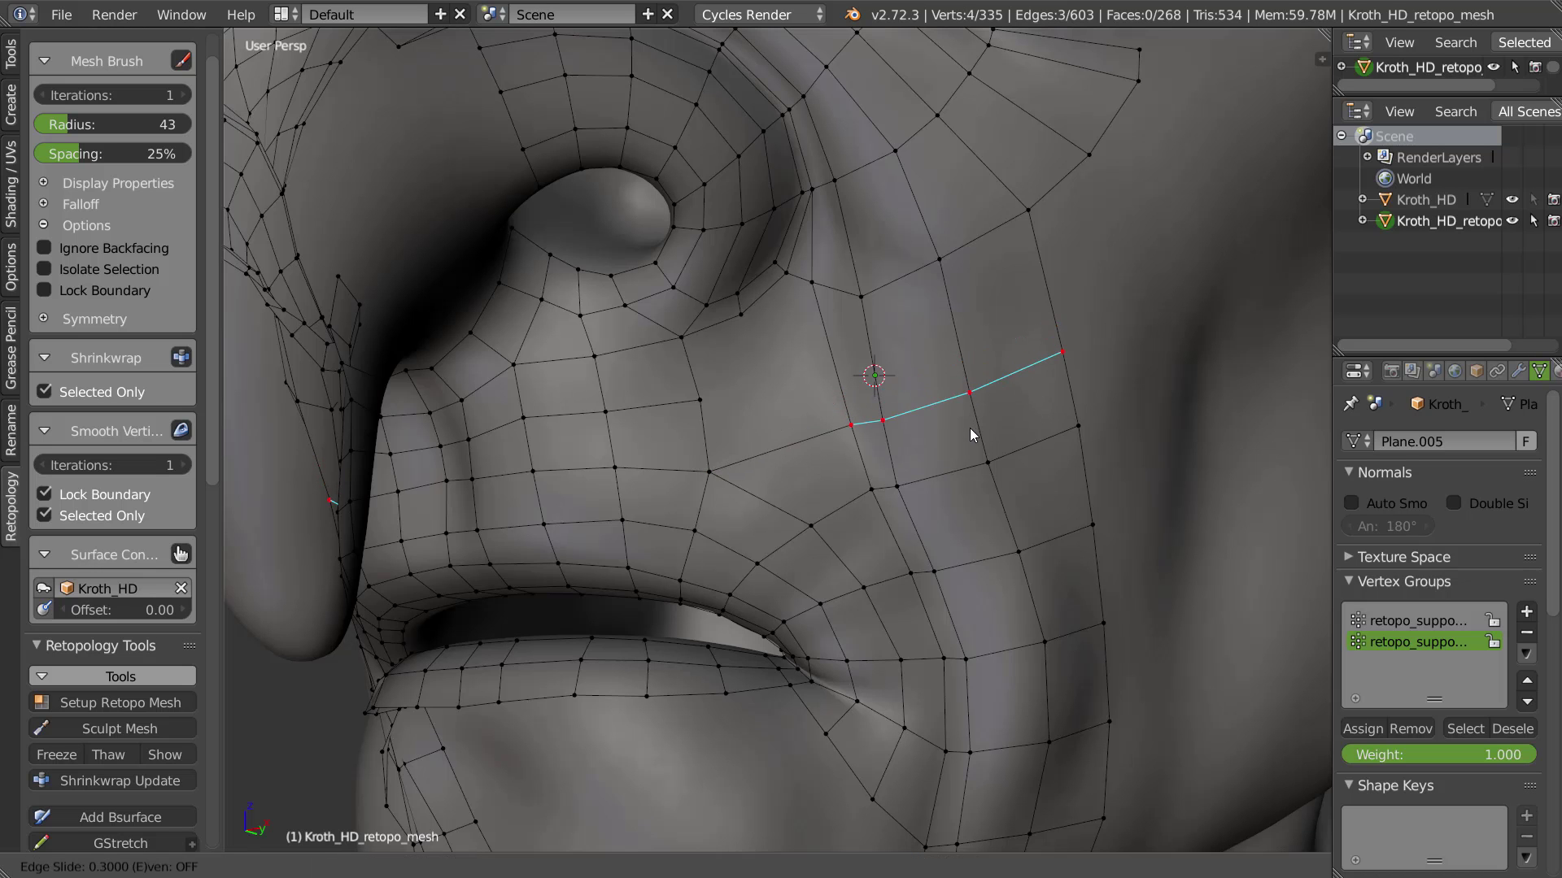
{"action": "left_click", "coordinate": [968, 417]}
Insert an edge loop across the cheek strip above the slid loop and nudge its inner vertex at the crease
{"action": "key", "text": "ctrl+r"}
{"action": "left_click", "coordinate": [872, 364]}
{"action": "left_click", "coordinate": [871, 364]}
{"action": "right_click", "coordinate": [831, 352]}
{"action": "key", "text": "g"}
{"action": "left_click", "coordinate": [829, 362]}
{"action": "middle_click_drag", "start_coordinate": [815, 494], "coordinate": [807, 410], "text": "shift"}
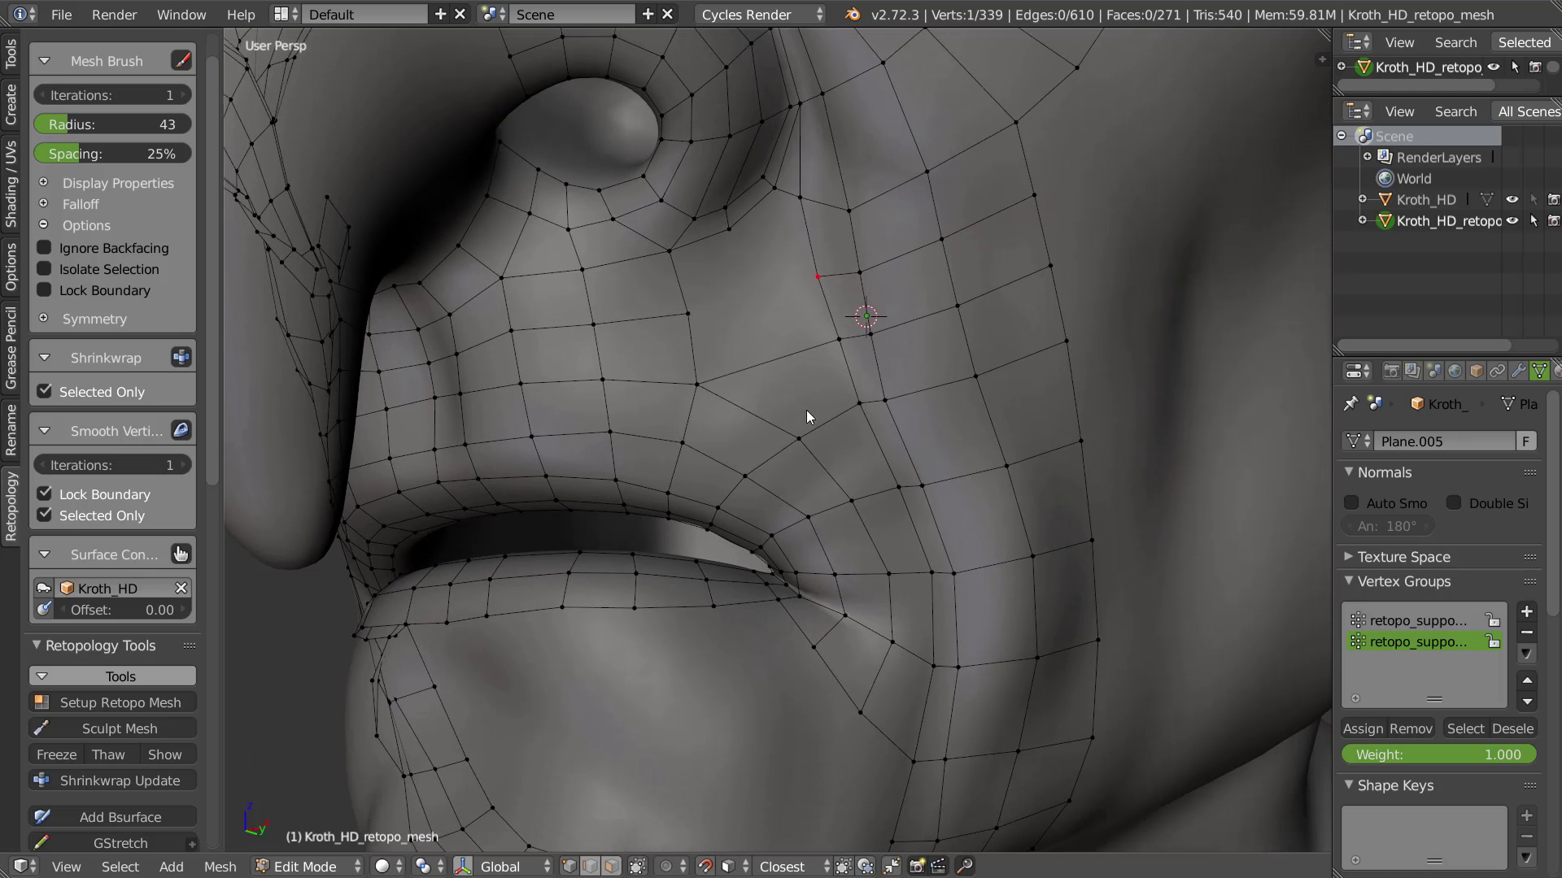
Insert an edge loop around the mouth corner alongside the cheek crease, slid by 0.3
{"action": "key", "text": "ctrl+r"}
{"action": "left_click", "coordinate": [793, 350]}
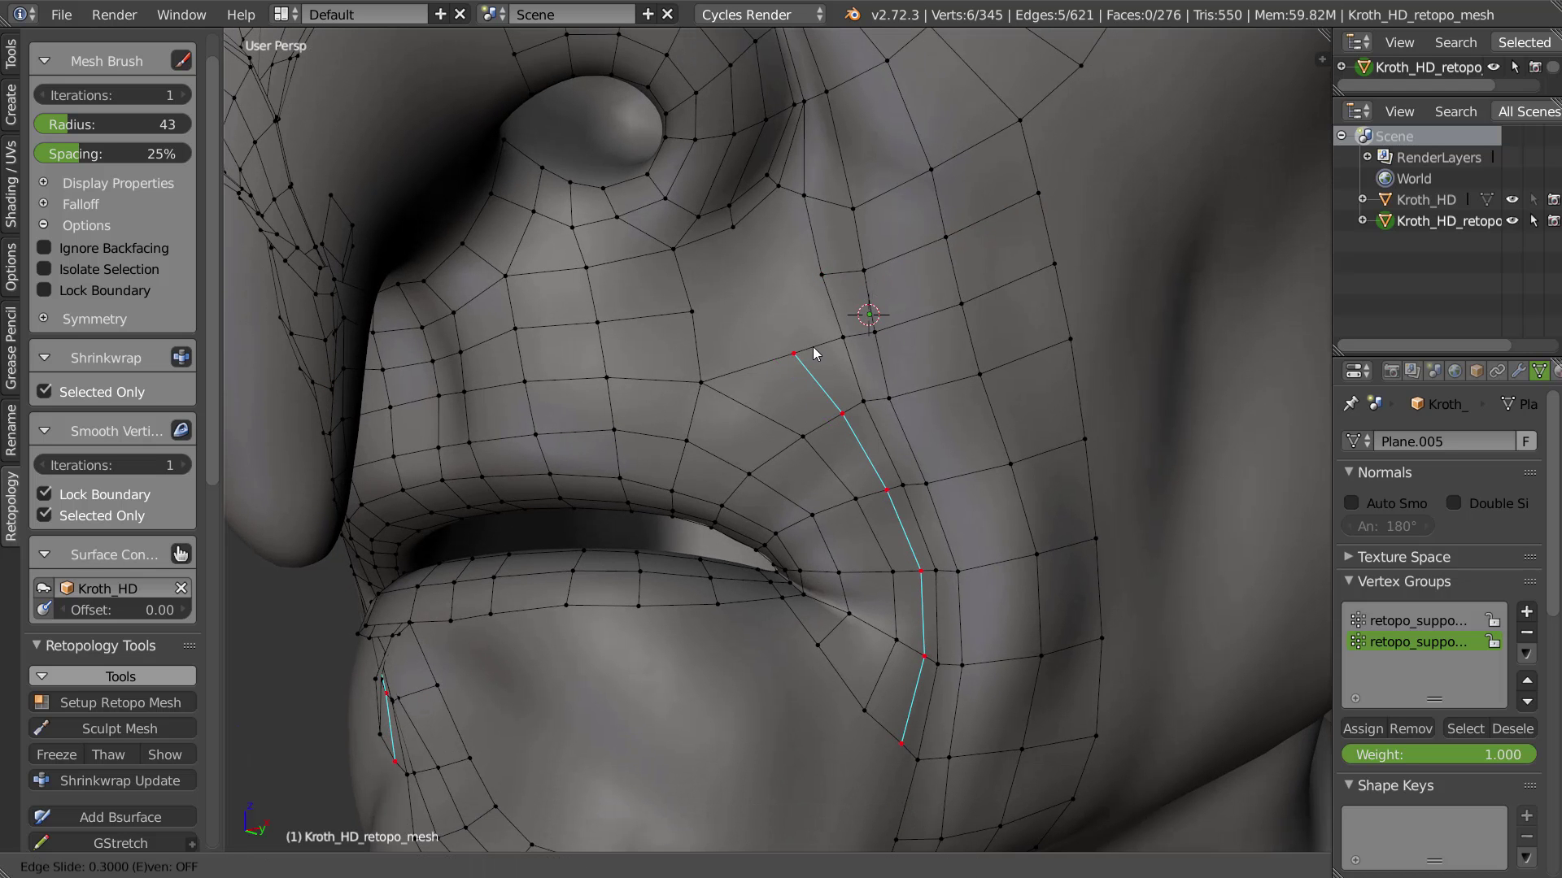
{"action": "left_click", "coordinate": [813, 348]}
Fill two quads upwards from the inner end of the new loop to the nose wing's lower corner
{"action": "right_click", "coordinate": [935, 660]}
{"action": "right_click", "coordinate": [940, 572]}
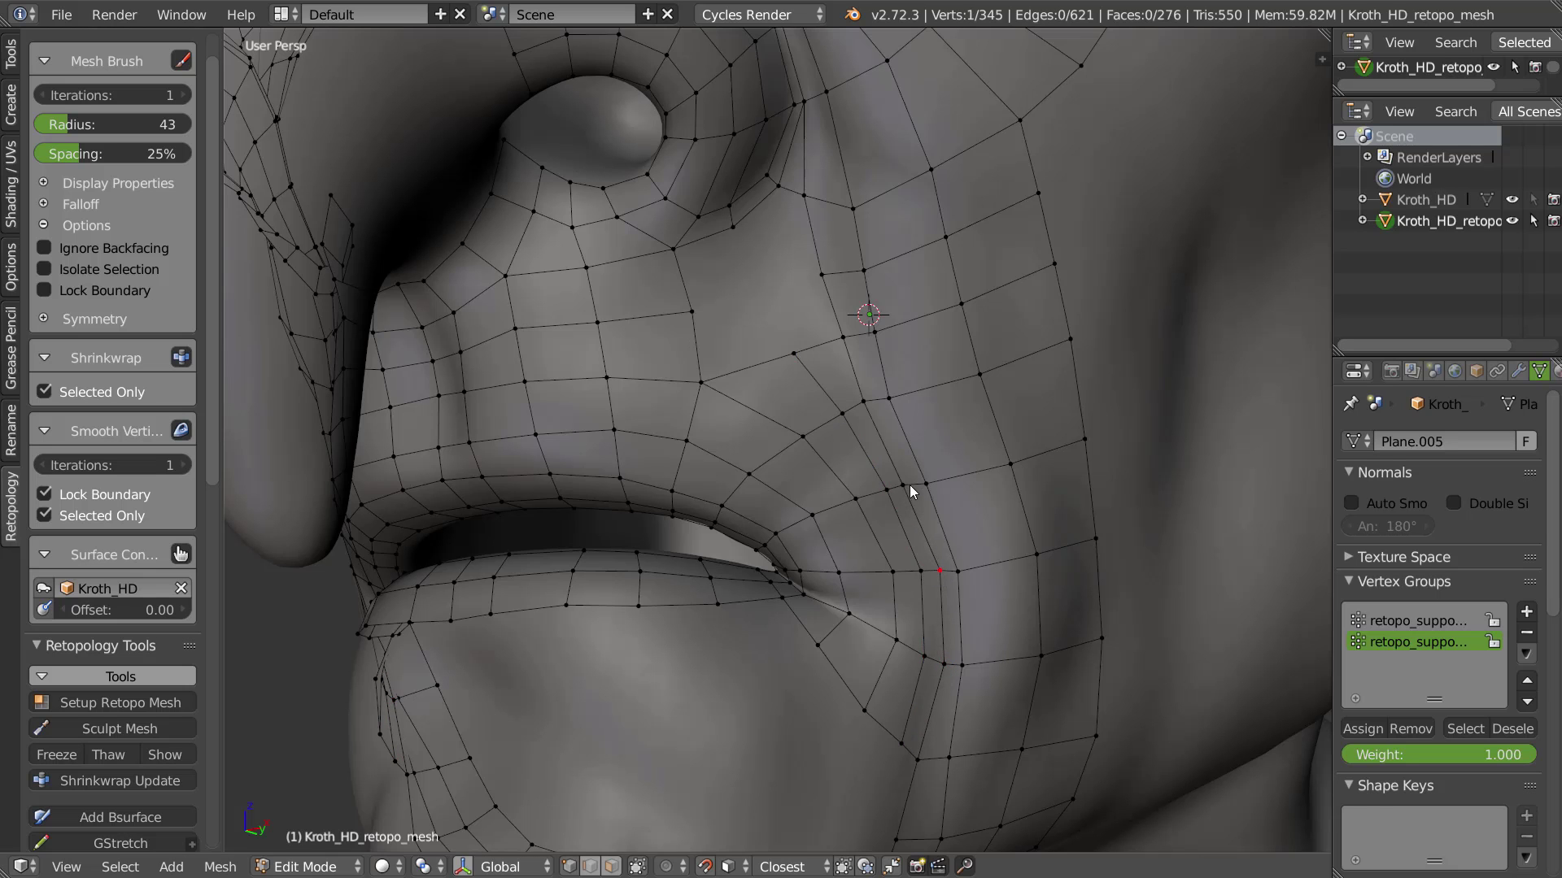
{"action": "right_click", "coordinate": [864, 401]}
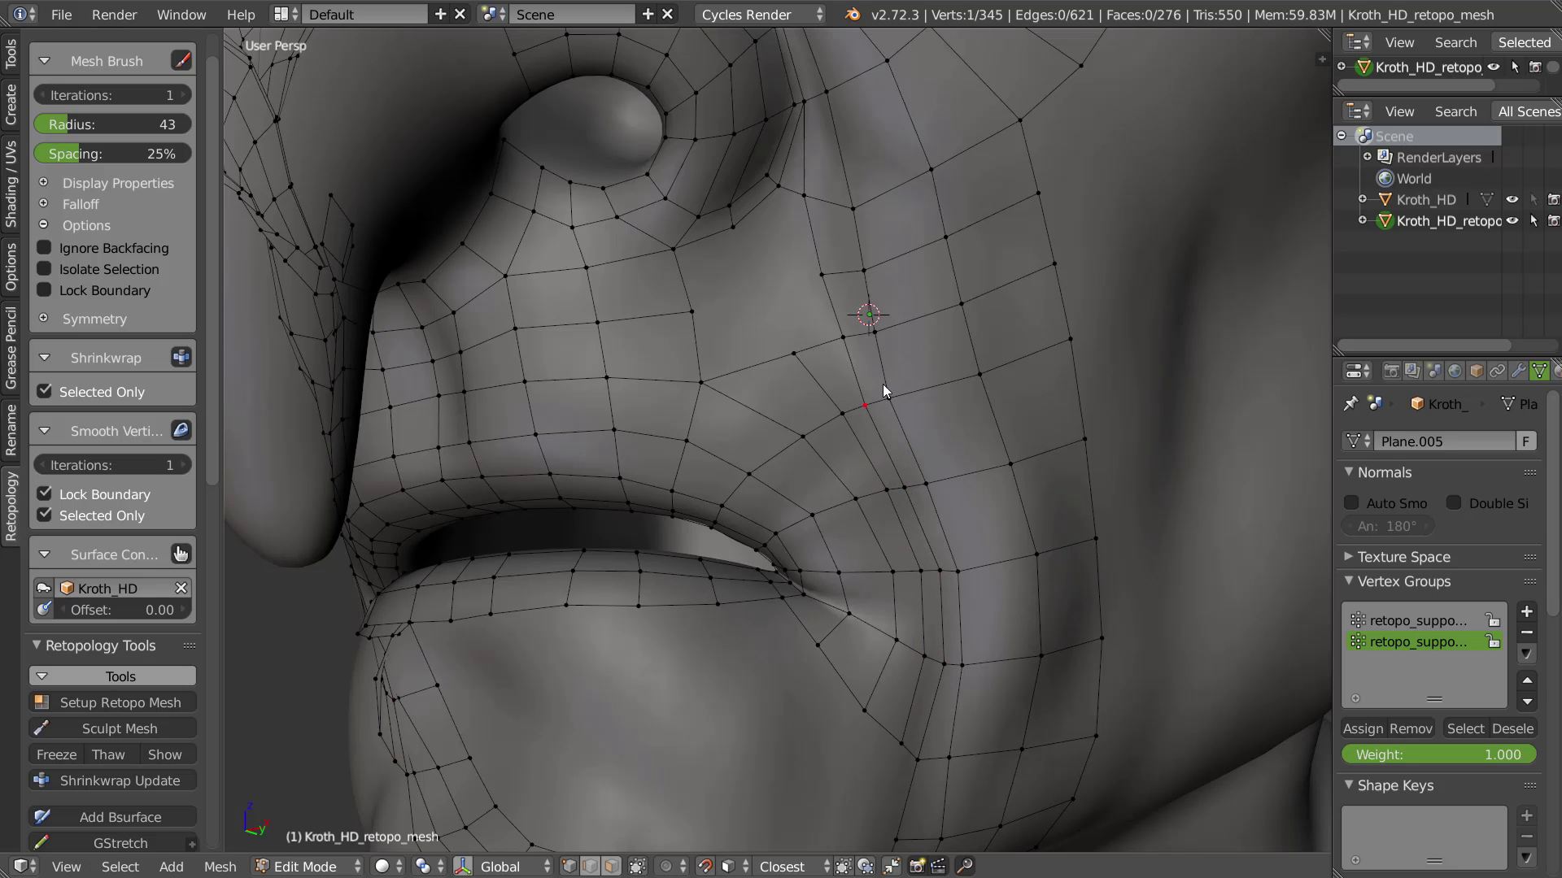
{"action": "right_click", "coordinate": [795, 354]}
{"action": "key", "text": "f"}
{"action": "key", "text": "f"}
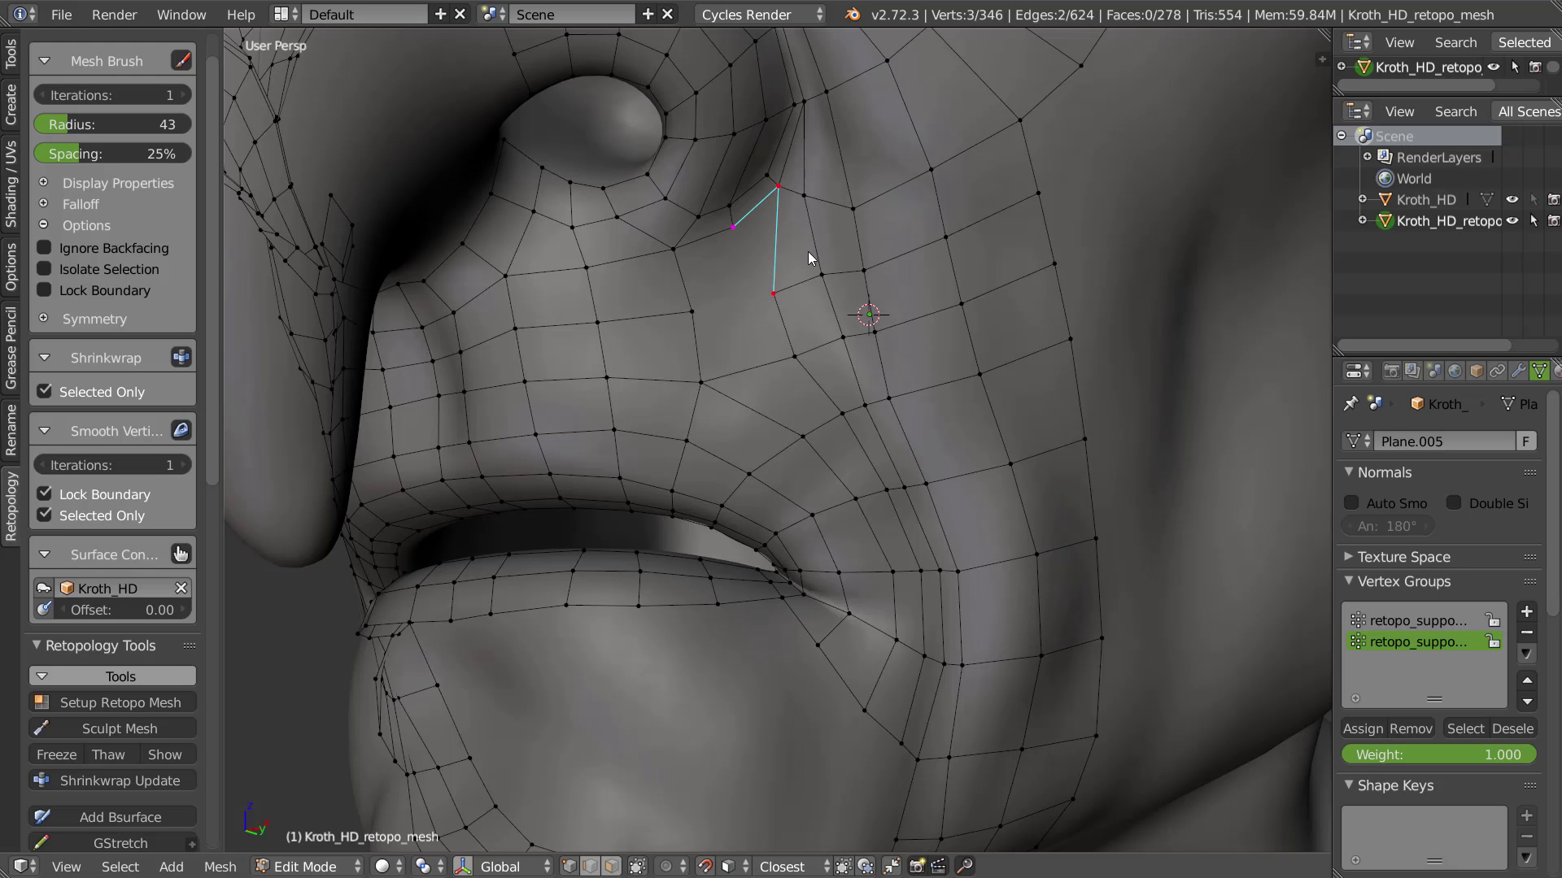
Delete the upper new face between the nose wing corner and the cheek crease
{"action": "key", "text": "3"}
{"action": "right_click", "coordinate": [797, 271]}
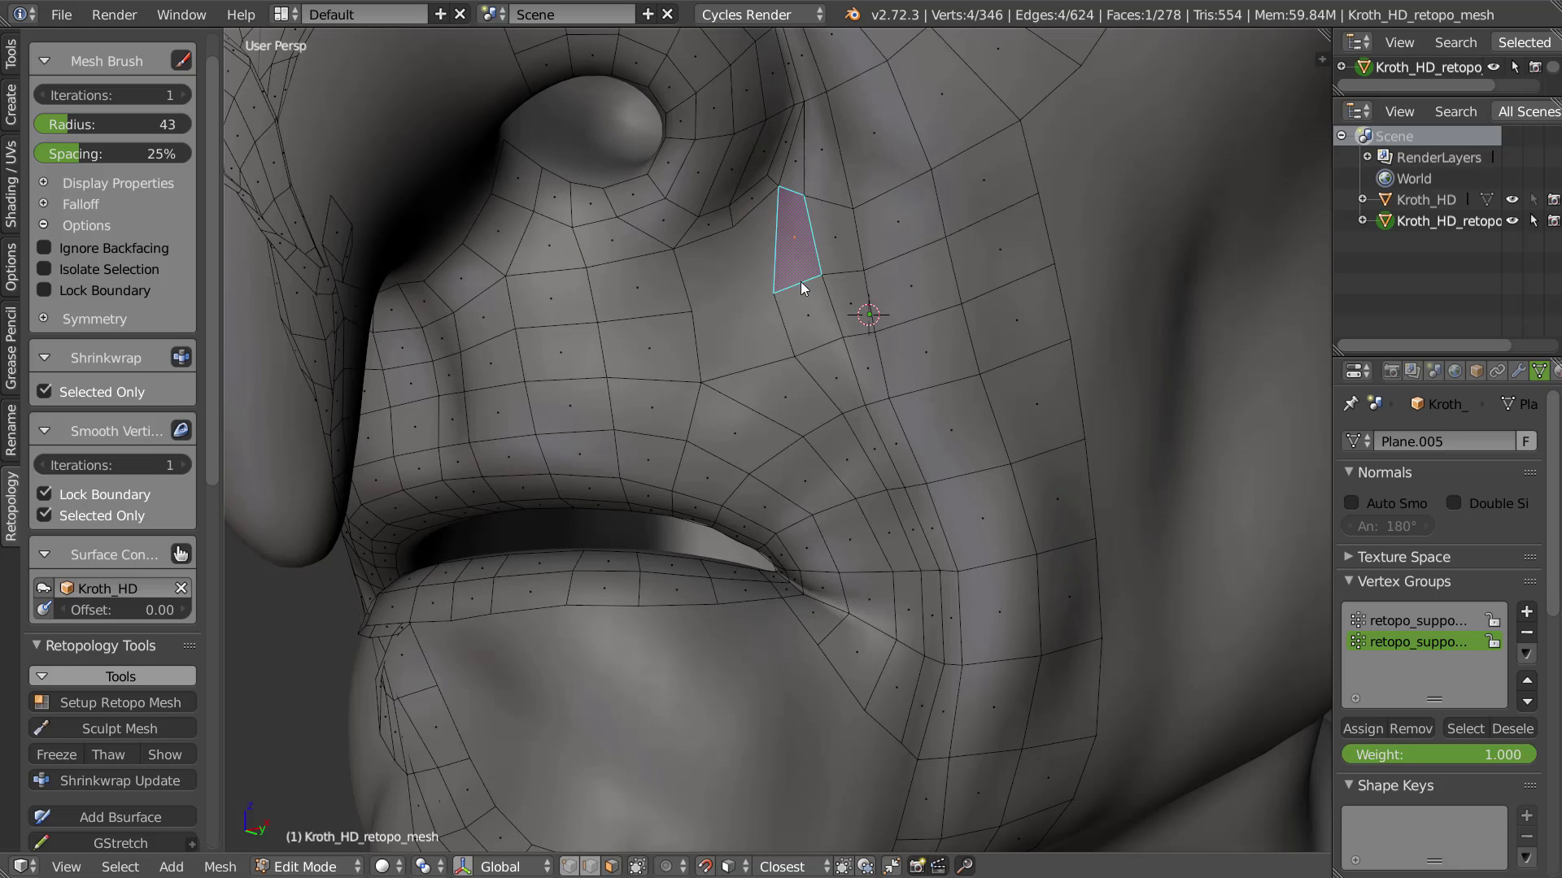
{"action": "key", "text": "x"}
{"action": "key", "text": "1"}
Fill a quad from the nose wing's corner vertex, reposition its new vertex, and fill the neighbouring gap at the cheek crease
{"action": "right_click", "coordinate": [779, 195]}
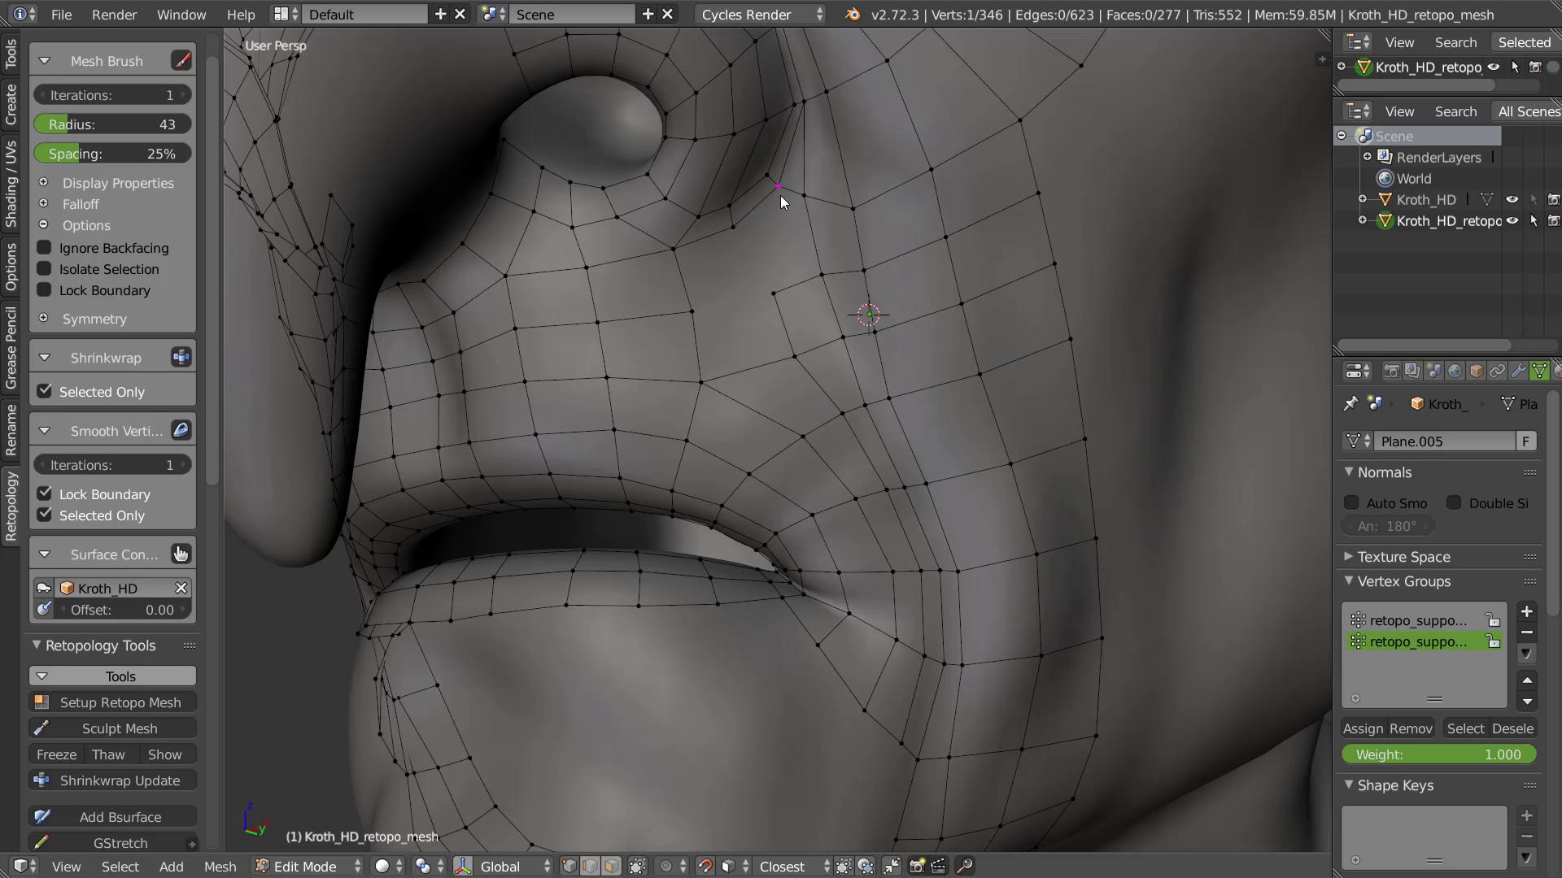
{"action": "key", "text": "f"}
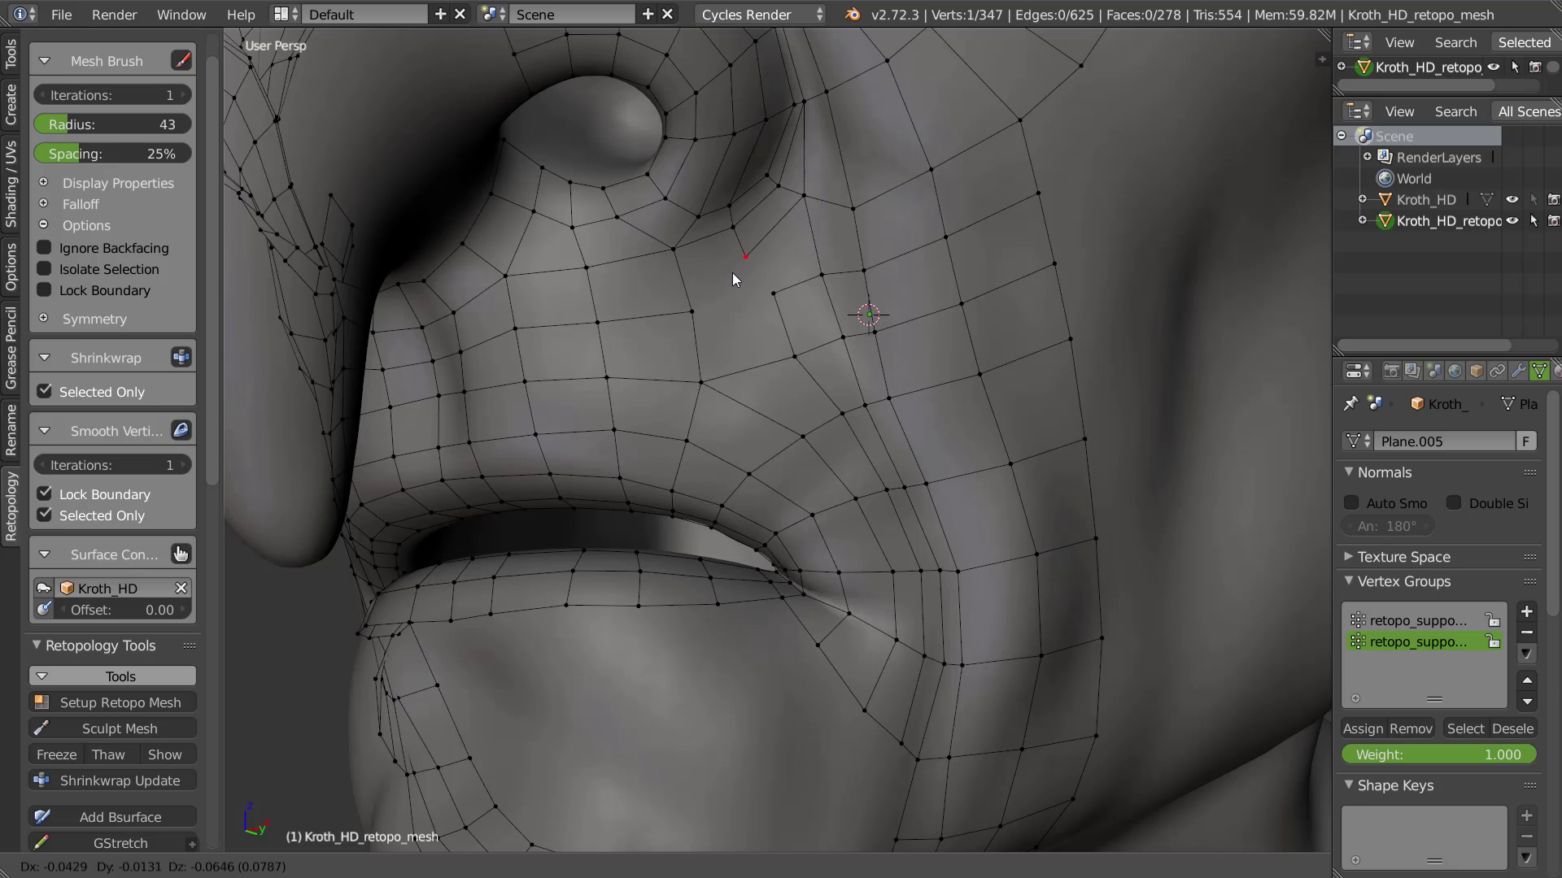
{"action": "left_click", "coordinate": [735, 271]}
{"action": "right_click", "coordinate": [799, 203]}
{"action": "right_click", "coordinate": [821, 279], "text": "shift"}
{"action": "key", "text": "f"}
Bevel the horizontal edge loop between nostril and upper lip with one segment and an offset of about 0.04
{"action": "right_click", "coordinate": [641, 318], "text": "alt"}
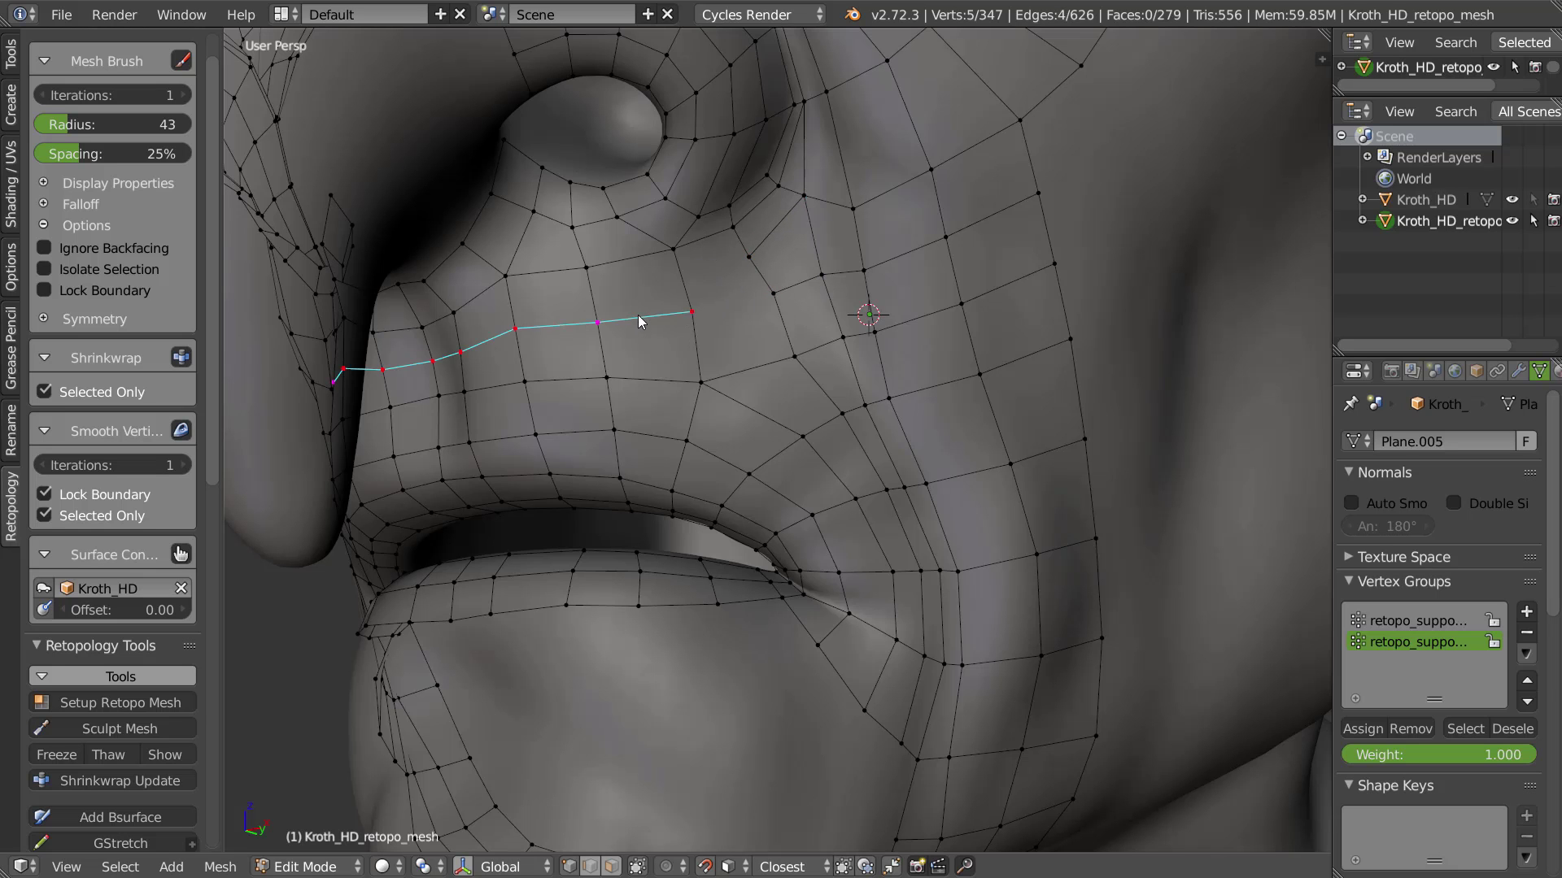
{"action": "key", "text": "ctrl+b"}
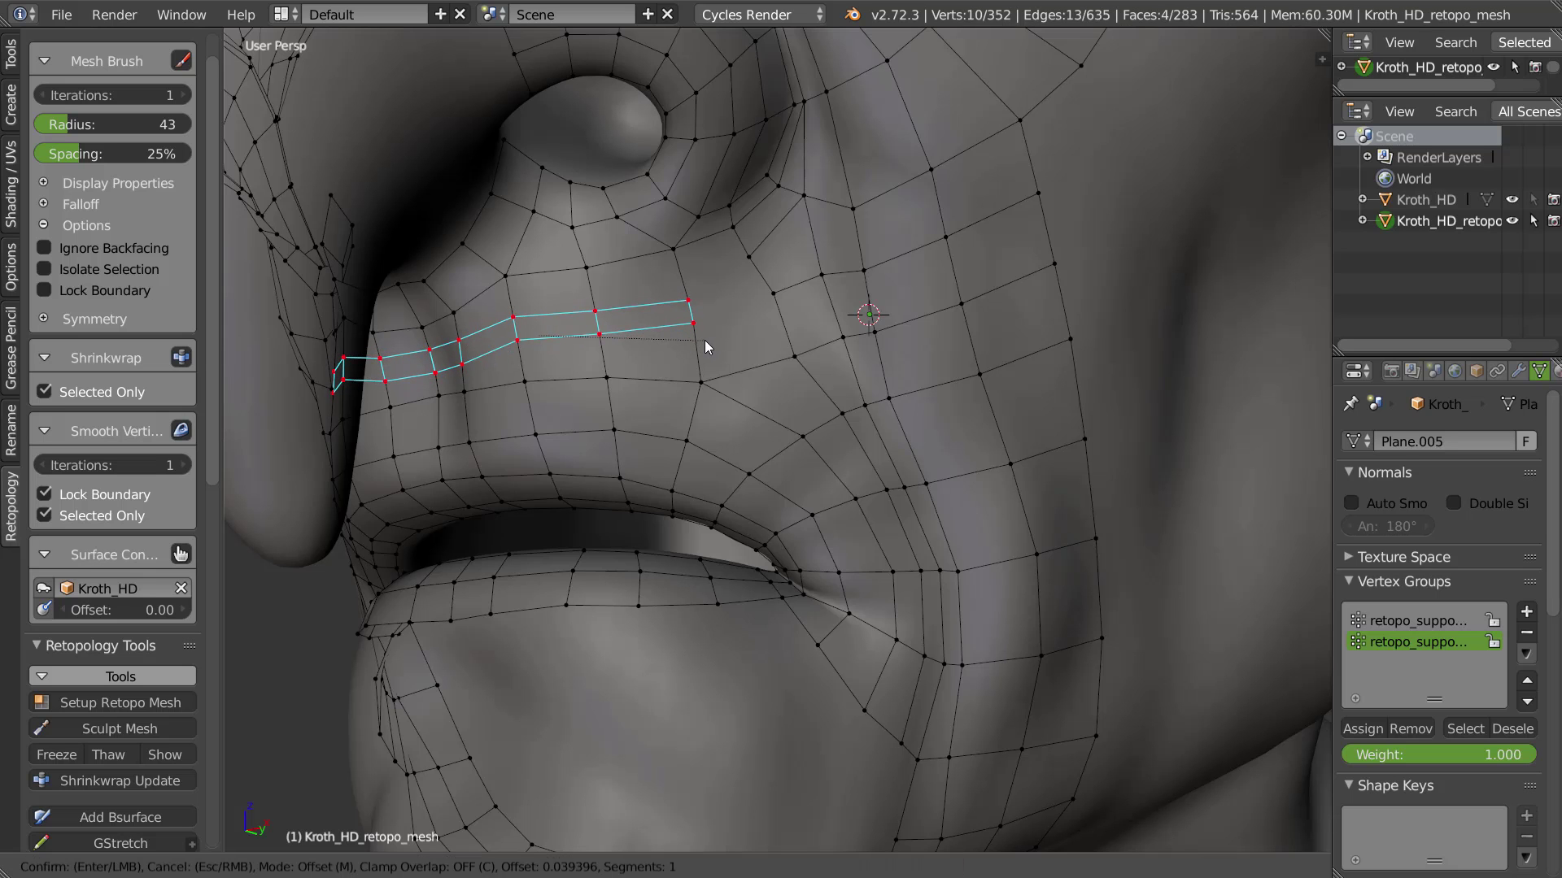
{"action": "left_click", "coordinate": [701, 343]}
Lower the bevelled strip's outer end vertex and fill the two remaining faces between upper lip and cheek
{"action": "mouse_move", "coordinate": [688, 303]}
{"action": "right_mouse_down"}
{"action": "mouse_move", "coordinate": [688, 287]}
{"action": "mouse_move", "coordinate": [695, 329]}
{"action": "right_mouse_up"}
{"action": "key", "text": "f"}
{"action": "key", "text": "f"}
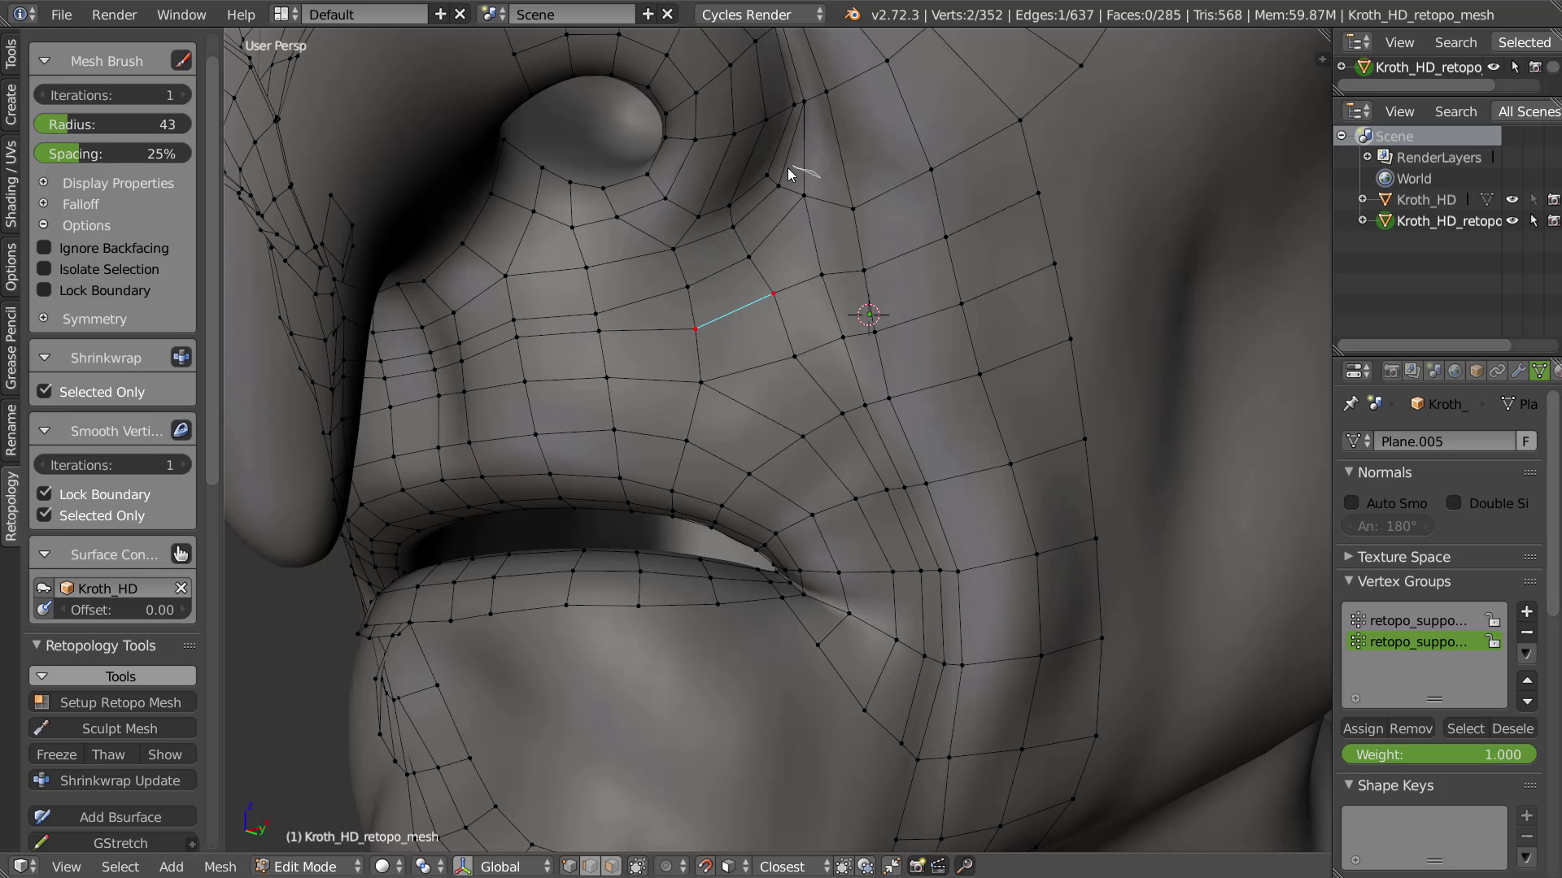
Lasso-select the faces between nostril, upper lip and cheek crease and smooth their vertices
{"action": "mouse_move", "coordinate": [747, 209]}
{"action": "left_mouse_down", "text": "ctrl"}
{"action": "mouse_move", "coordinate": [670, 246]}
{"action": "mouse_move", "coordinate": [474, 273]}
{"action": "mouse_move", "coordinate": [410, 340]}
{"action": "mouse_move", "coordinate": [430, 478]}
{"action": "mouse_move", "coordinate": [865, 459]}
{"action": "mouse_move", "coordinate": [850, 404]}
{"action": "mouse_move", "coordinate": [867, 389]}
{"action": "left_mouse_up", "text": "ctrl"}
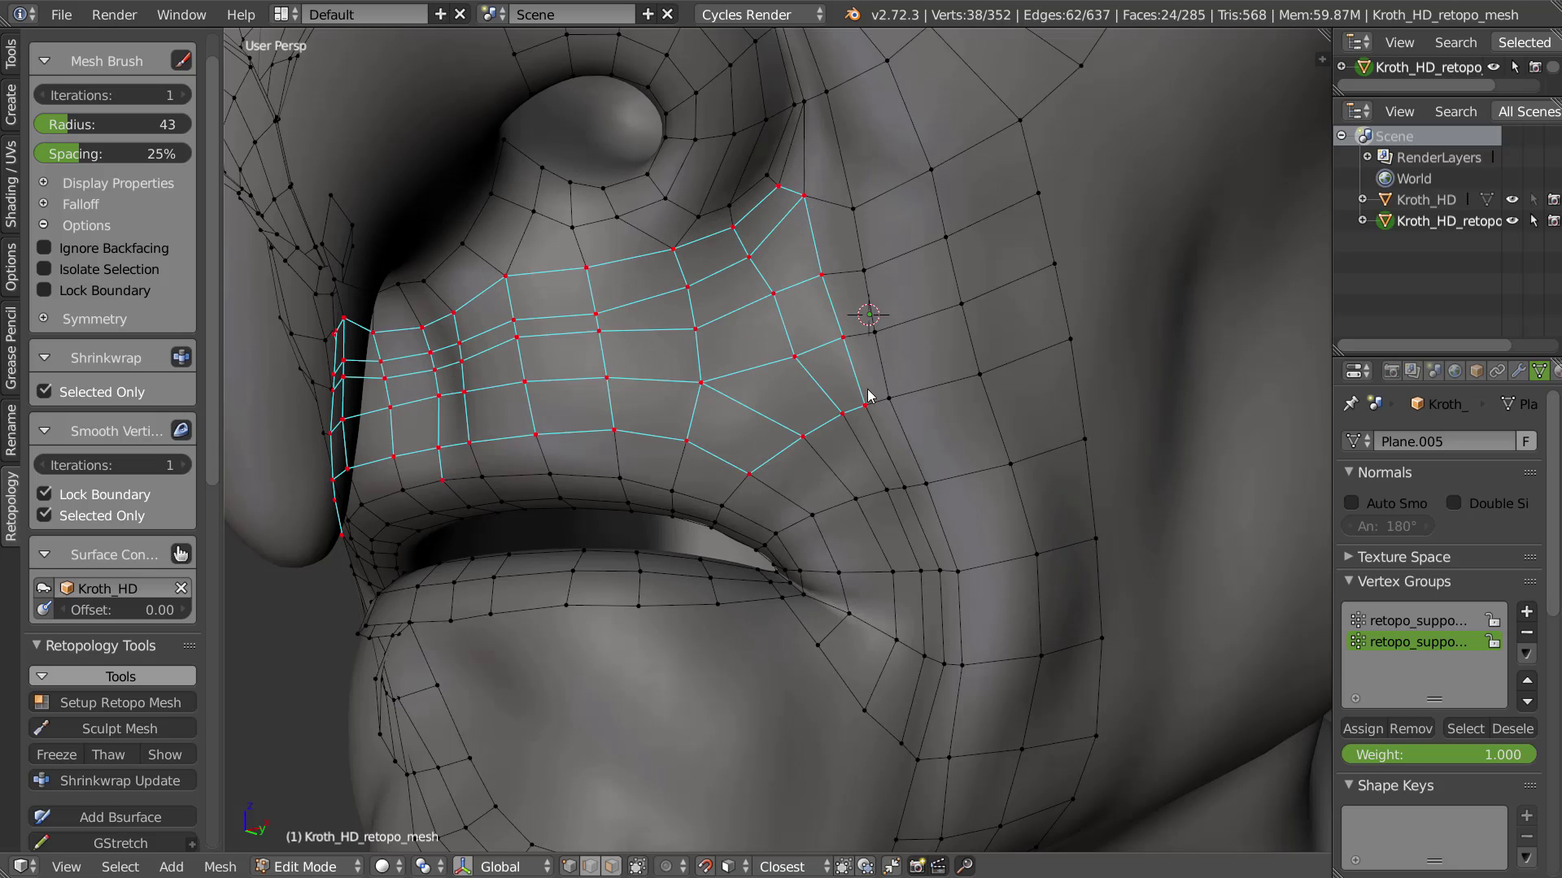
{"action": "key", "text": "shift+v"}
{"action": "key", "text": "shift+v"}
{"action": "left_click", "coordinate": [766, 548]}
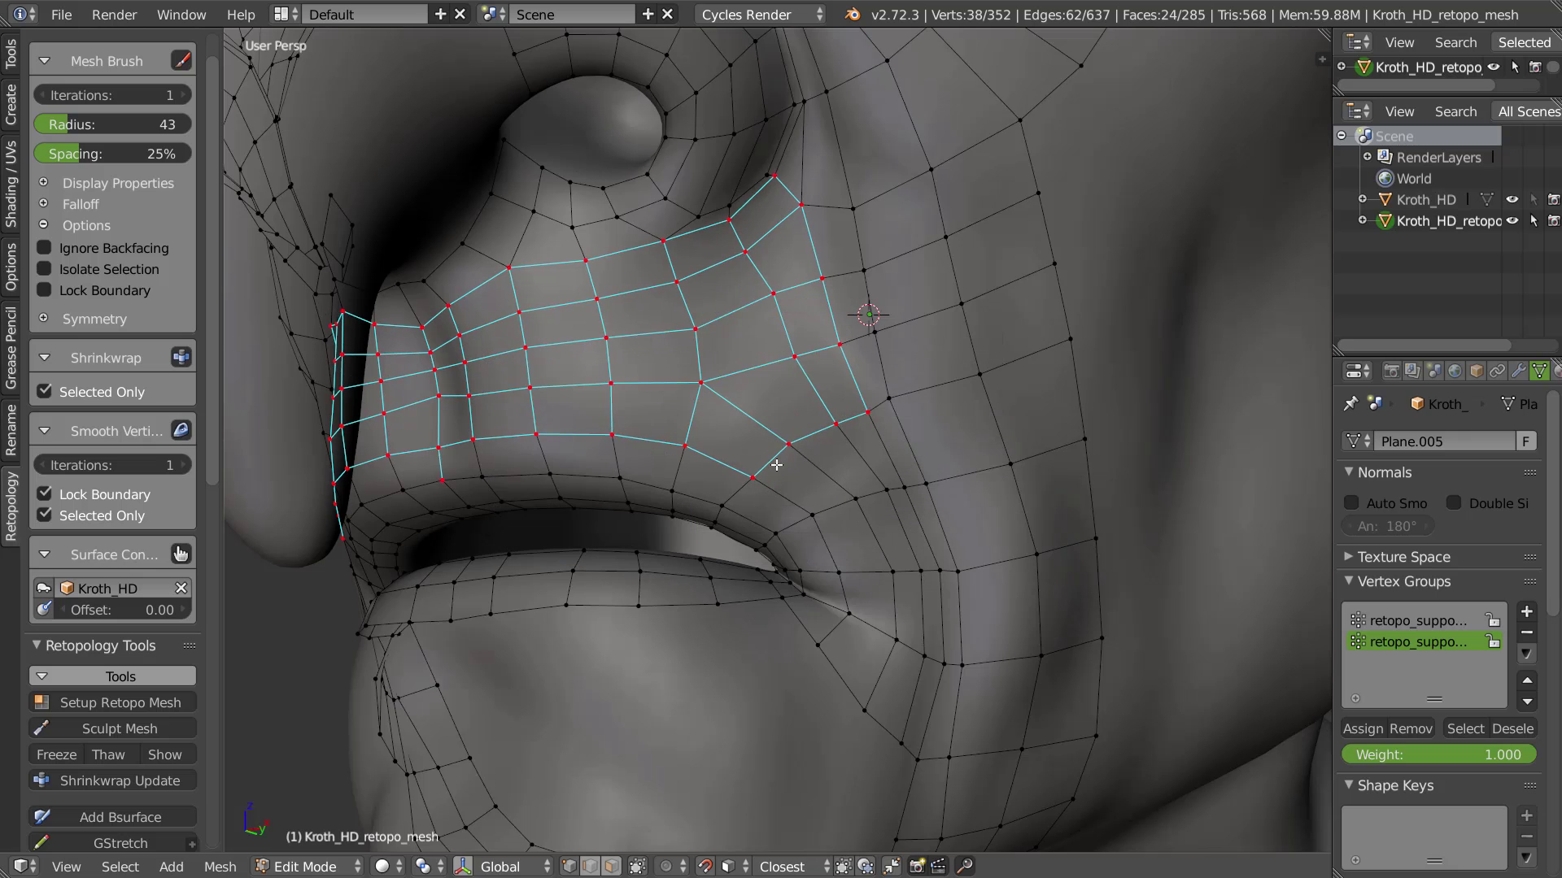
Nudge the vertex at the nose wing's lower corner into a better position on the surface
{"action": "right_click", "coordinate": [786, 180]}
{"action": "middle_click_drag", "start_coordinate": [774, 194], "coordinate": [768, 322]}
{"action": "right_click", "coordinate": [769, 300]}
{"action": "key", "text": "g"}
{"action": "left_click", "coordinate": [759, 300]}
Nudge two vertices on the lower lip's bottom edge, one near the middle and one by the mouth corner
{"action": "scroll", "coordinate": [867, 321], "scroll_direction": "down", "scroll_amount": 5}
{"action": "middle_click_drag", "start_coordinate": [869, 342], "coordinate": [705, 412]}
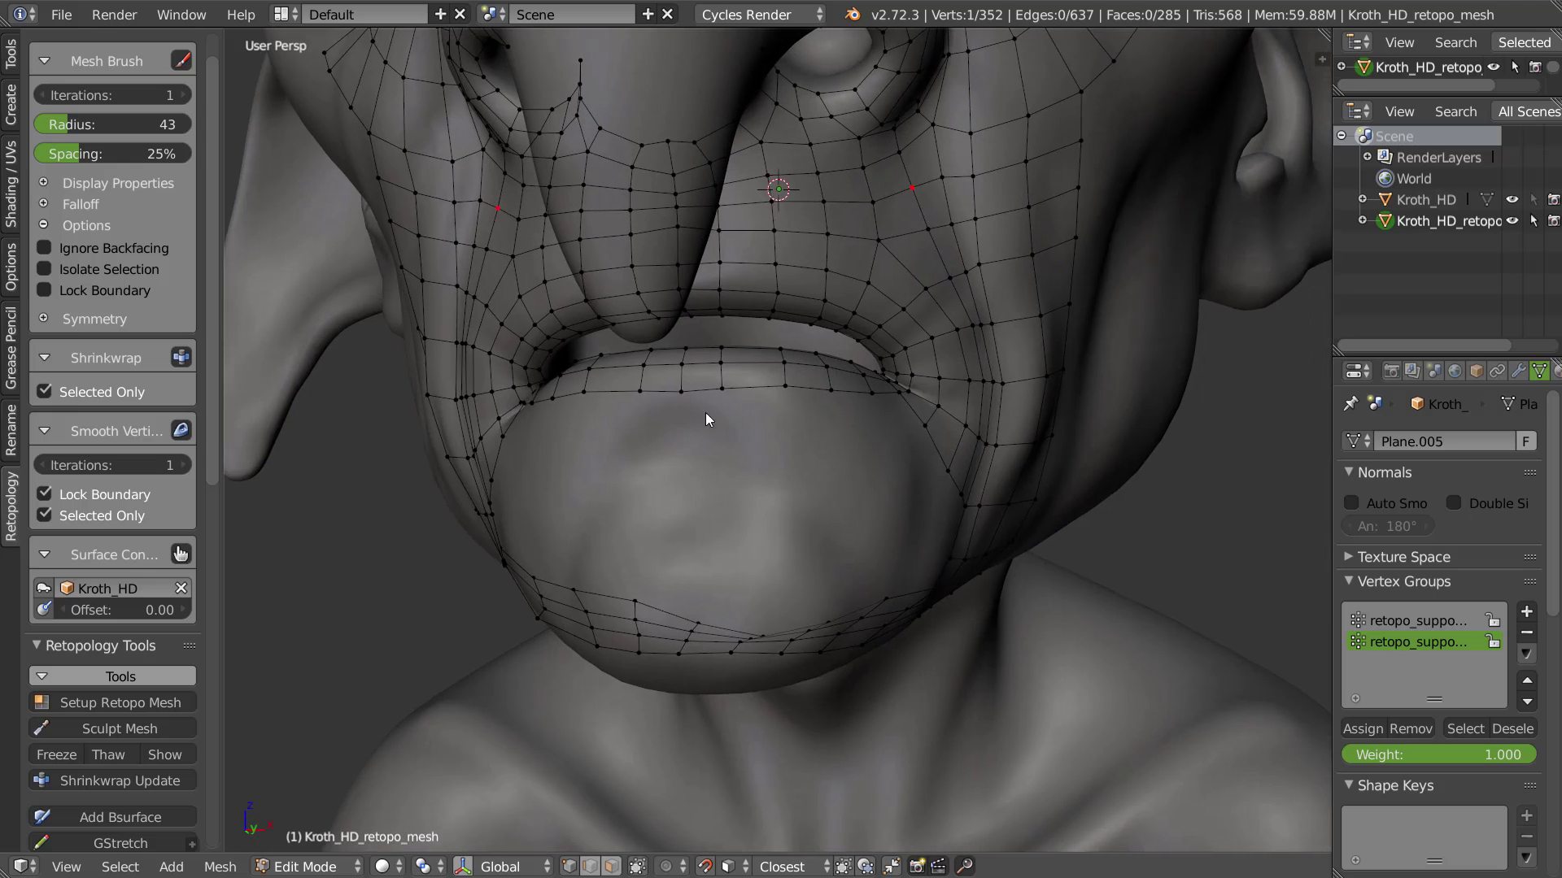
{"action": "scroll", "coordinate": [724, 384], "scroll_direction": "up", "scroll_amount": 3}
{"action": "right_click", "coordinate": [682, 389]}
{"action": "key", "text": "g"}
{"action": "left_click", "coordinate": [682, 385]}
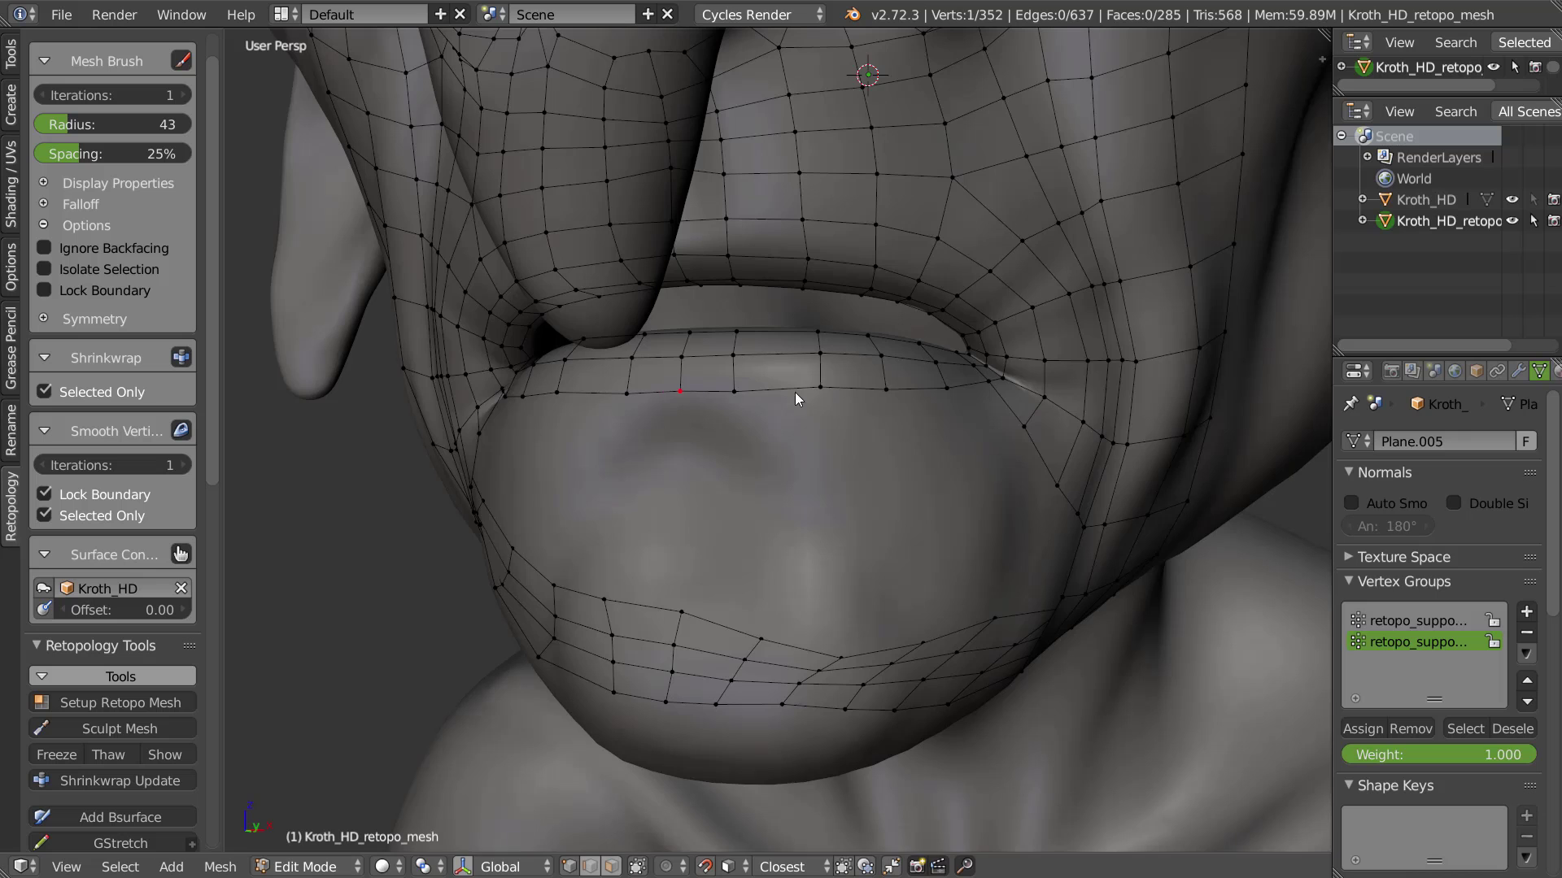
{"action": "middle_click_drag", "start_coordinate": [834, 403], "coordinate": [782, 415]}
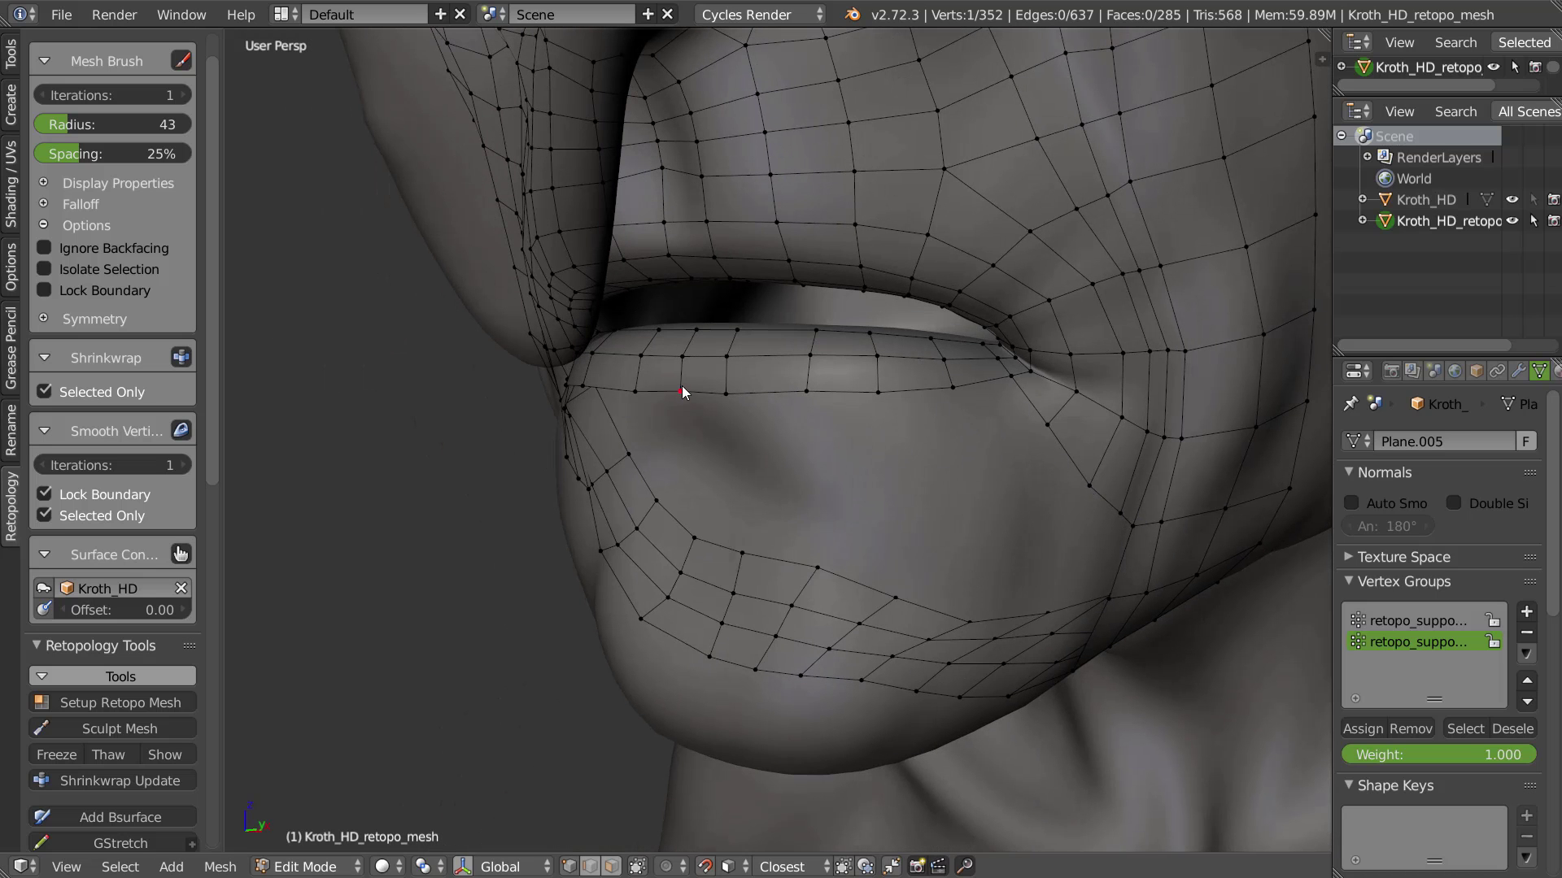
{"action": "right_click", "coordinate": [1009, 377], "text": "ctrl"}
{"action": "mouse_move", "coordinate": [1086, 486]}
{"action": "middle_mouse_down"}
{"action": "mouse_move", "coordinate": [1051, 451]}
{"action": "mouse_move", "coordinate": [1092, 512]}
{"action": "mouse_move", "coordinate": [1108, 484]}
{"action": "middle_mouse_up"}
{"action": "right_click_drag", "start_coordinate": [1108, 484], "coordinate": [1047, 420]}
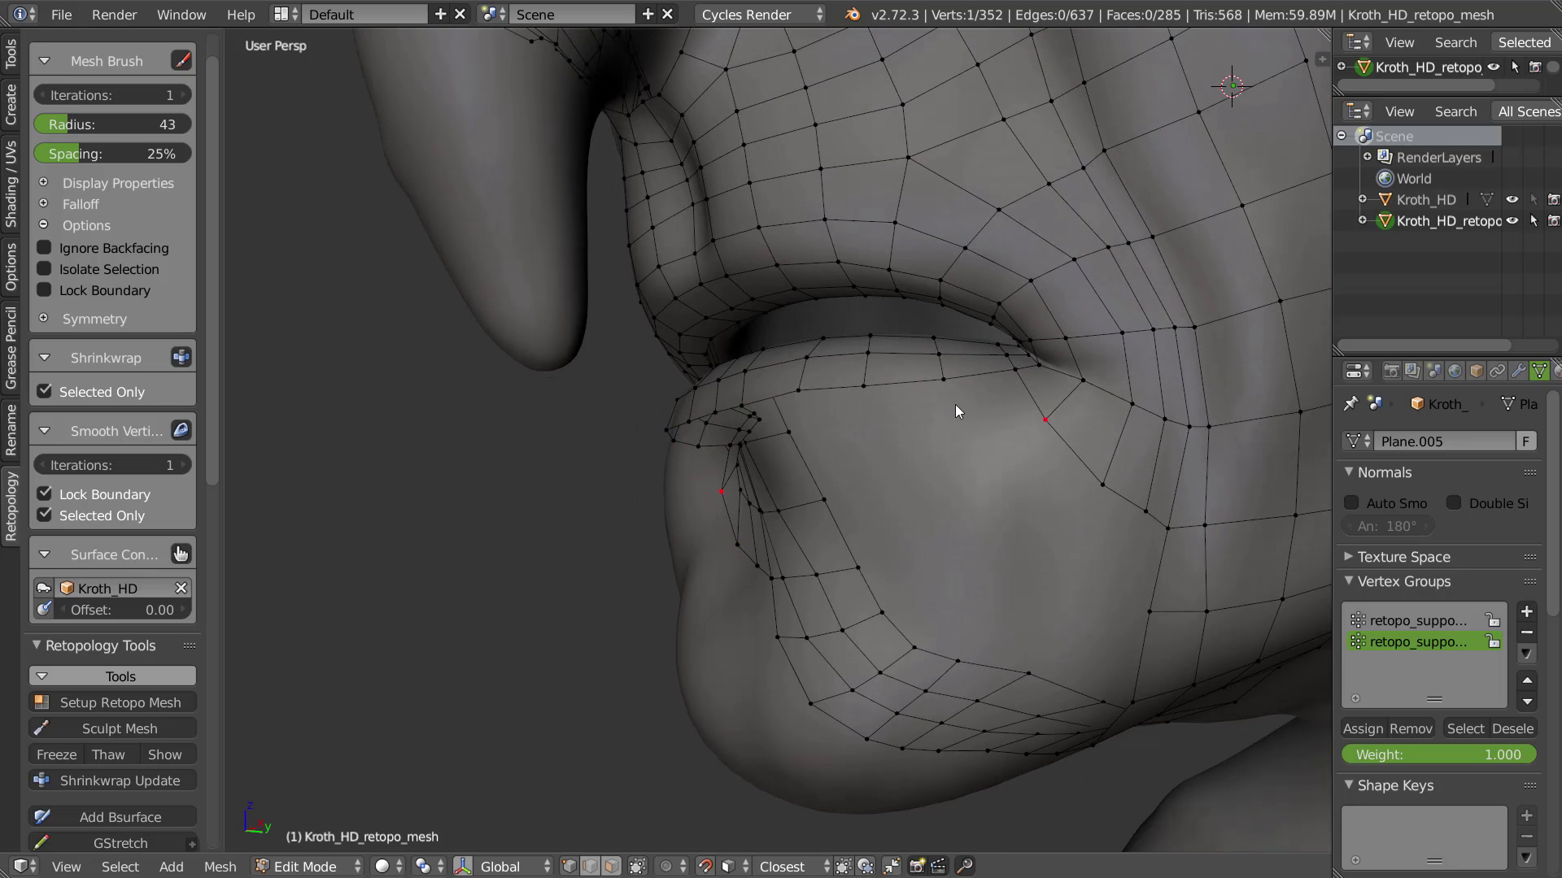
Select the lower lip's bottom edge and generate two rows of faces beneath it from a stroke drawn across the chin
{"action": "right_click", "coordinate": [1099, 479], "text": "alt"}
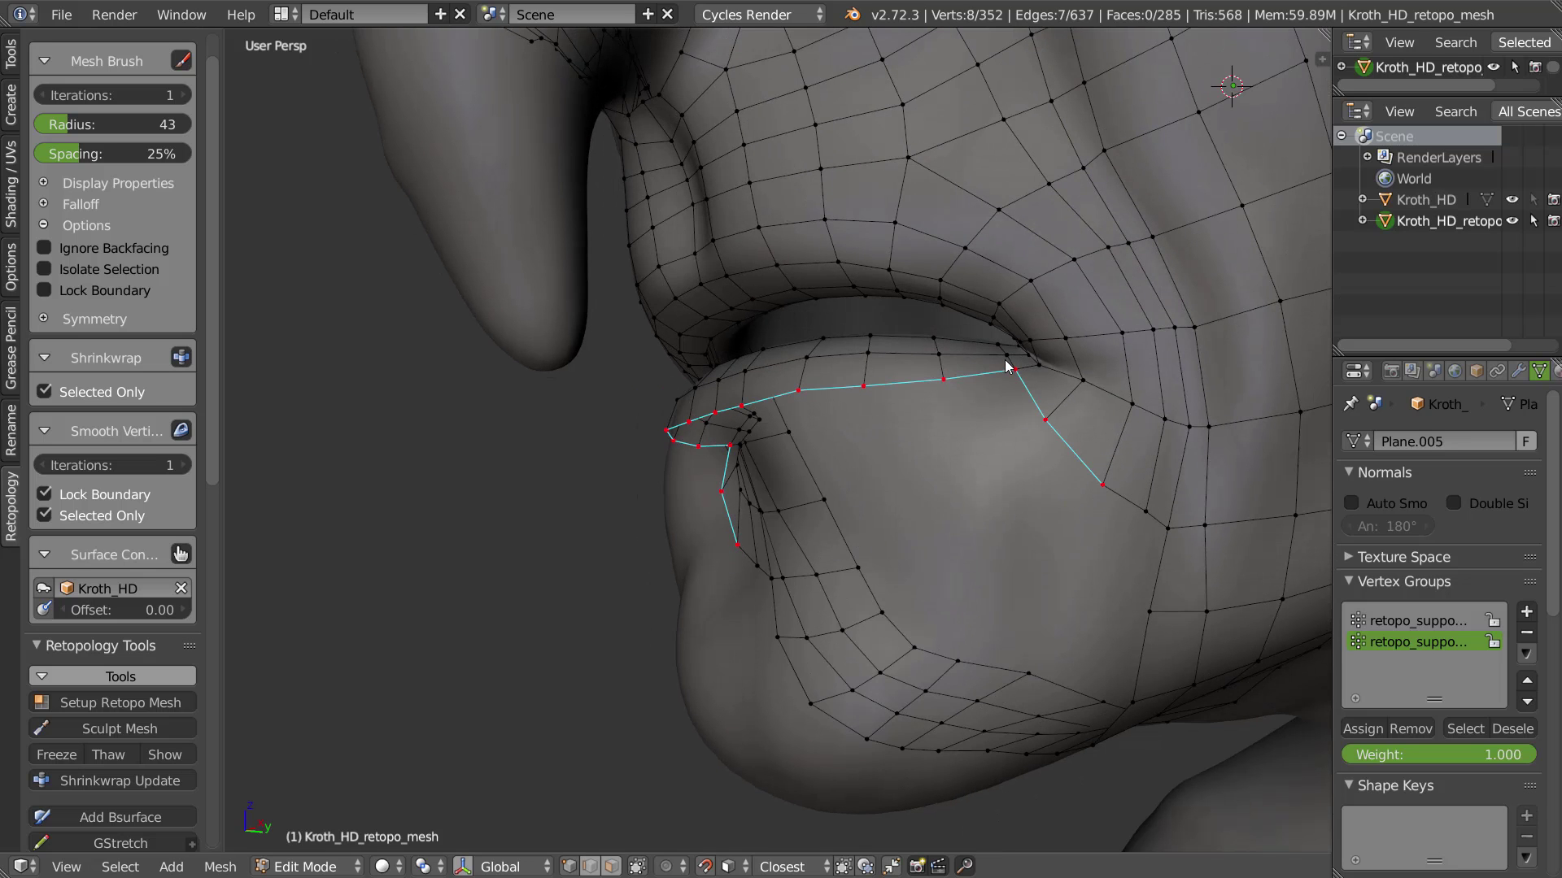
{"action": "middle_click_drag", "start_coordinate": [1021, 371], "coordinate": [978, 462]}
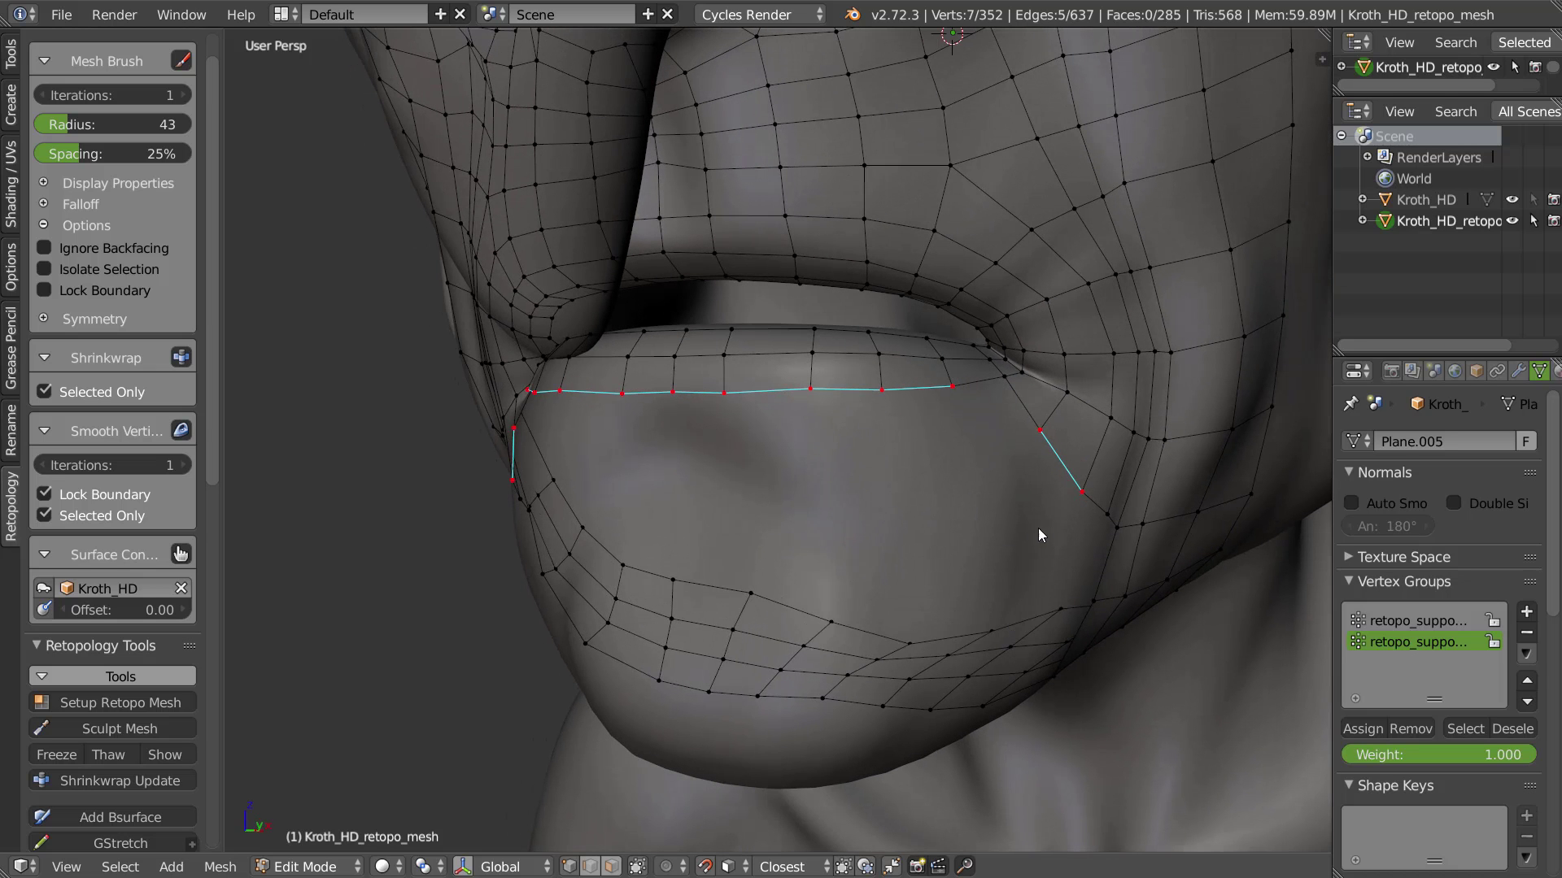
{"action": "left_click_drag", "start_coordinate": [1071, 505], "coordinate": [668, 488]}
{"action": "key", "text": "shift+v"}
{"action": "left_click", "coordinate": [883, 374]}
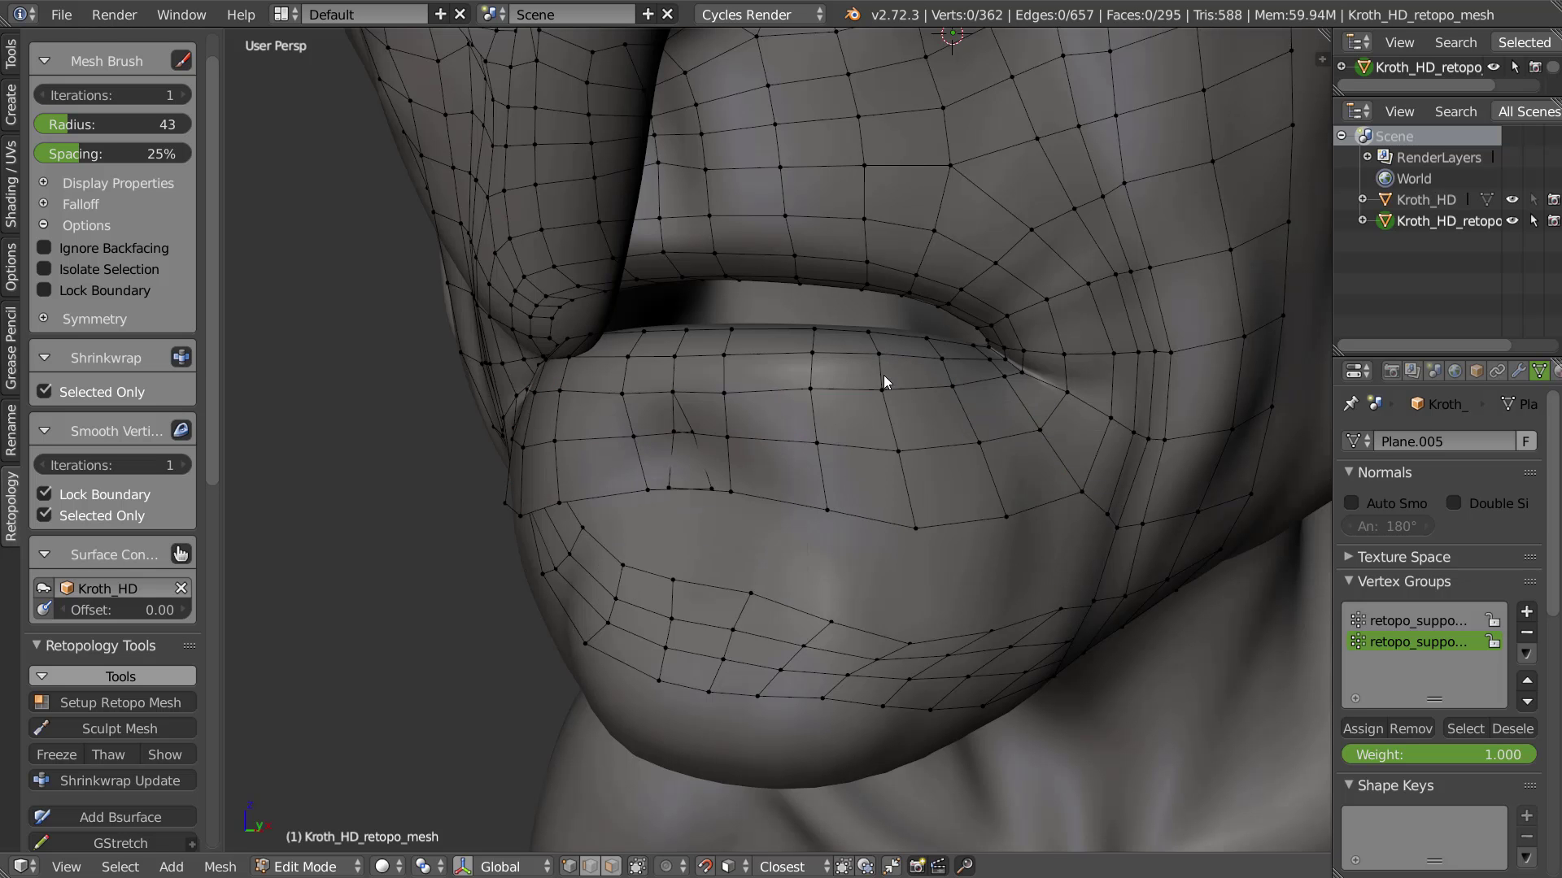
Reposition several vertices of the new rows below the lower lip to even out their spacing
{"action": "right_click", "coordinate": [686, 460], "text": "alt"}
{"action": "middle_click_drag", "start_coordinate": [847, 385], "coordinate": [725, 488]}
{"action": "right_click_drag", "start_coordinate": [727, 491], "coordinate": [685, 462]}
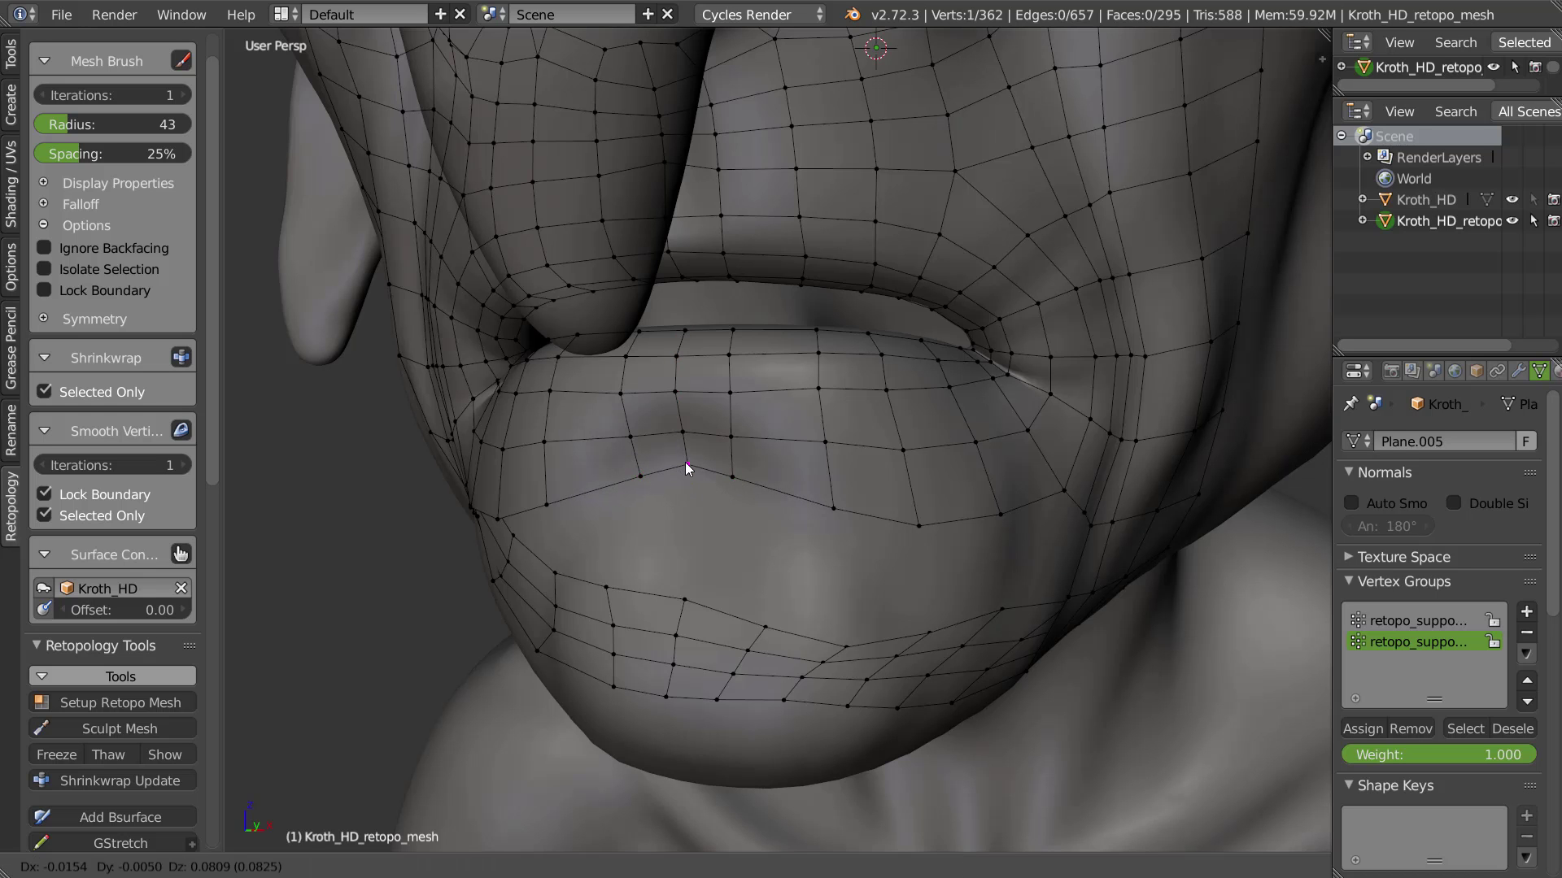
{"action": "right_click_drag", "start_coordinate": [832, 505], "coordinate": [826, 502]}
{"action": "middle_click_drag", "start_coordinate": [827, 507], "coordinate": [904, 519]}
{"action": "right_click_drag", "start_coordinate": [917, 523], "coordinate": [915, 519]}
{"action": "right_click_drag", "start_coordinate": [1026, 524], "coordinate": [1011, 513]}
{"action": "middle_click_drag", "start_coordinate": [928, 463], "coordinate": [809, 392]}
{"action": "right_click_drag", "start_coordinate": [801, 394], "coordinate": [794, 394]}
Nudge the vertices along the upper lip's lower edge near the middle of the mouth
{"action": "middle_click_drag", "start_coordinate": [794, 393], "coordinate": [915, 232]}
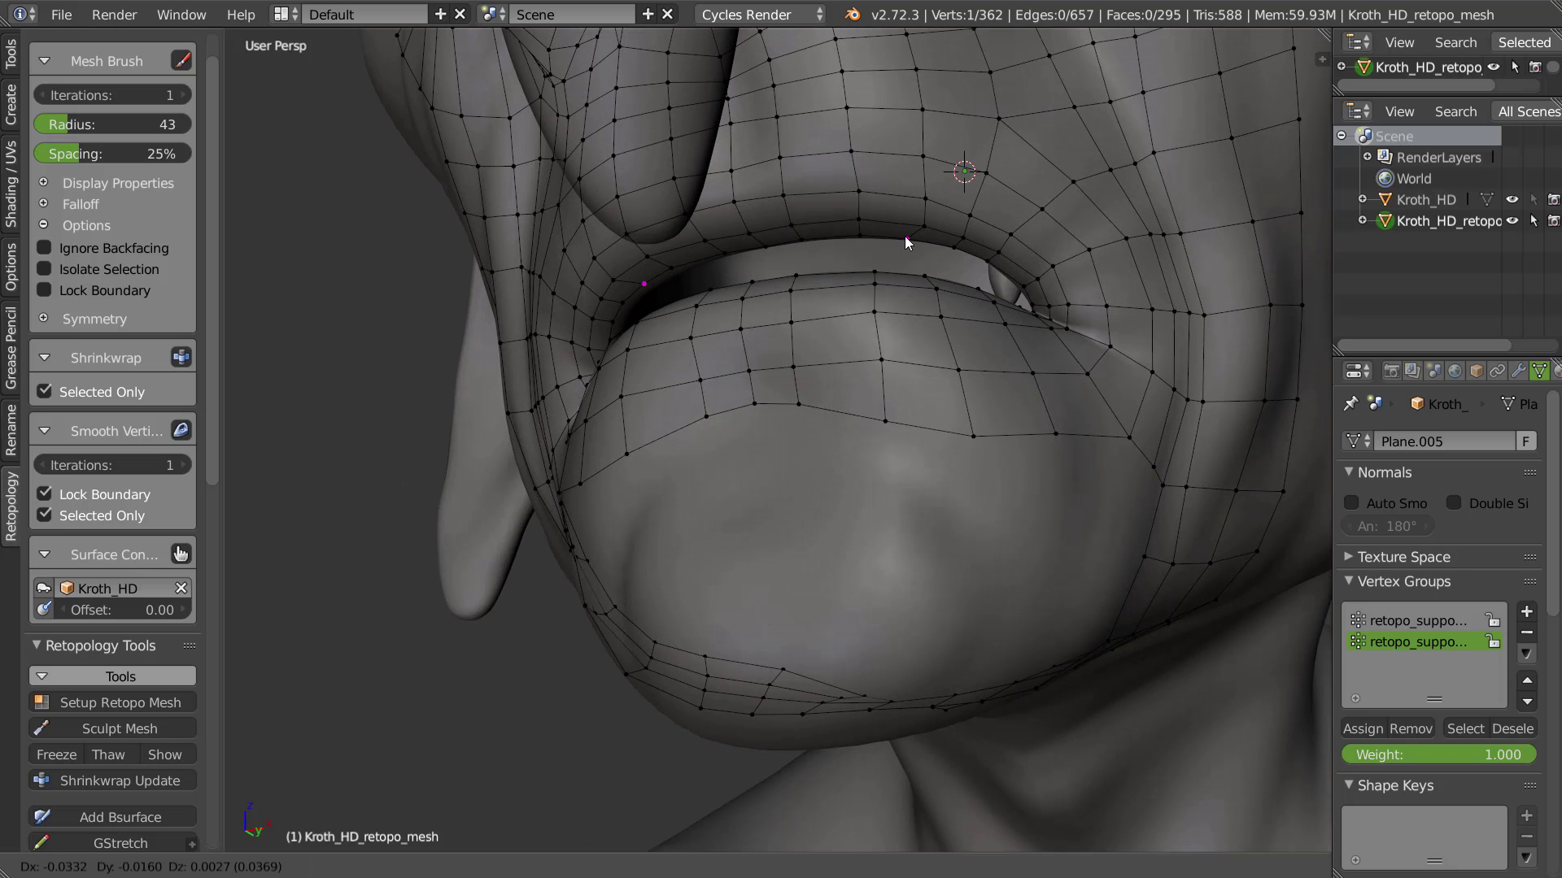
{"action": "right_click_drag", "start_coordinate": [930, 223], "coordinate": [915, 191]}
{"action": "right_click", "coordinate": [911, 221]}
{"action": "middle_click_drag", "start_coordinate": [909, 226], "coordinate": [1066, 305]}
Slide the vertical edge loop near the outer part of the lower lip towards the middle of the mouth
{"action": "right_click", "coordinate": [1040, 330], "text": "alt"}
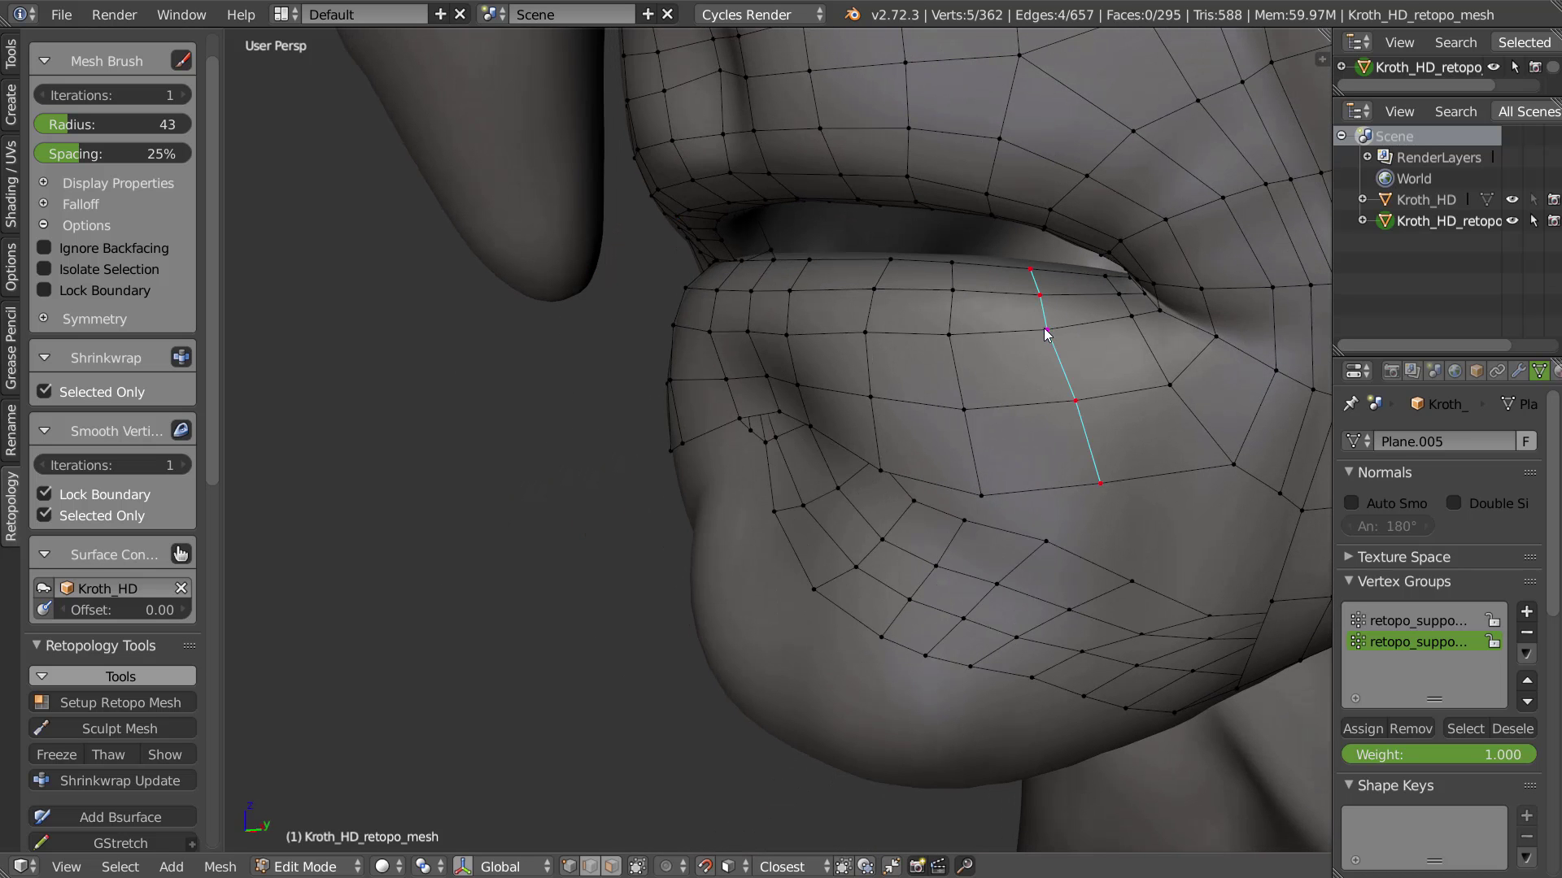
{"action": "key", "text": "g"}
{"action": "key", "text": "g"}
{"action": "left_click", "coordinate": [1016, 311]}
Insert a vertical edge loop through the lower lip rows and shift it towards the middle of the mouth
{"action": "key", "text": "ctrl+r"}
{"action": "left_click", "coordinate": [1000, 329]}
{"action": "right_click", "coordinate": [989, 334]}
{"action": "middle_click_drag", "start_coordinate": [988, 335], "coordinate": [868, 336]}
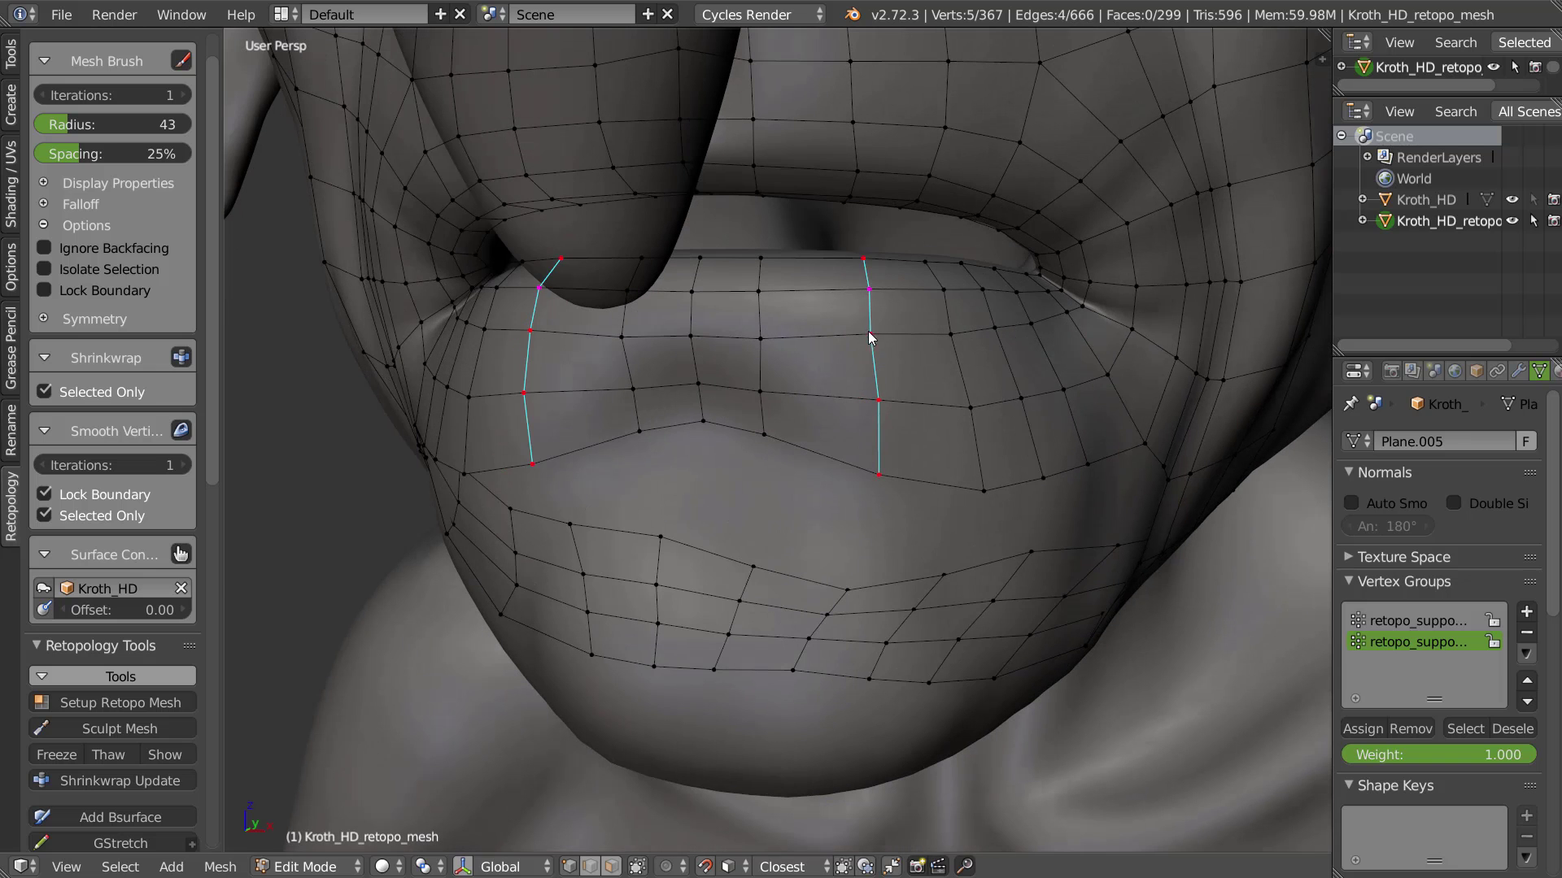
{"action": "key", "text": "s"}
{"action": "left_click", "coordinate": [944, 324]}
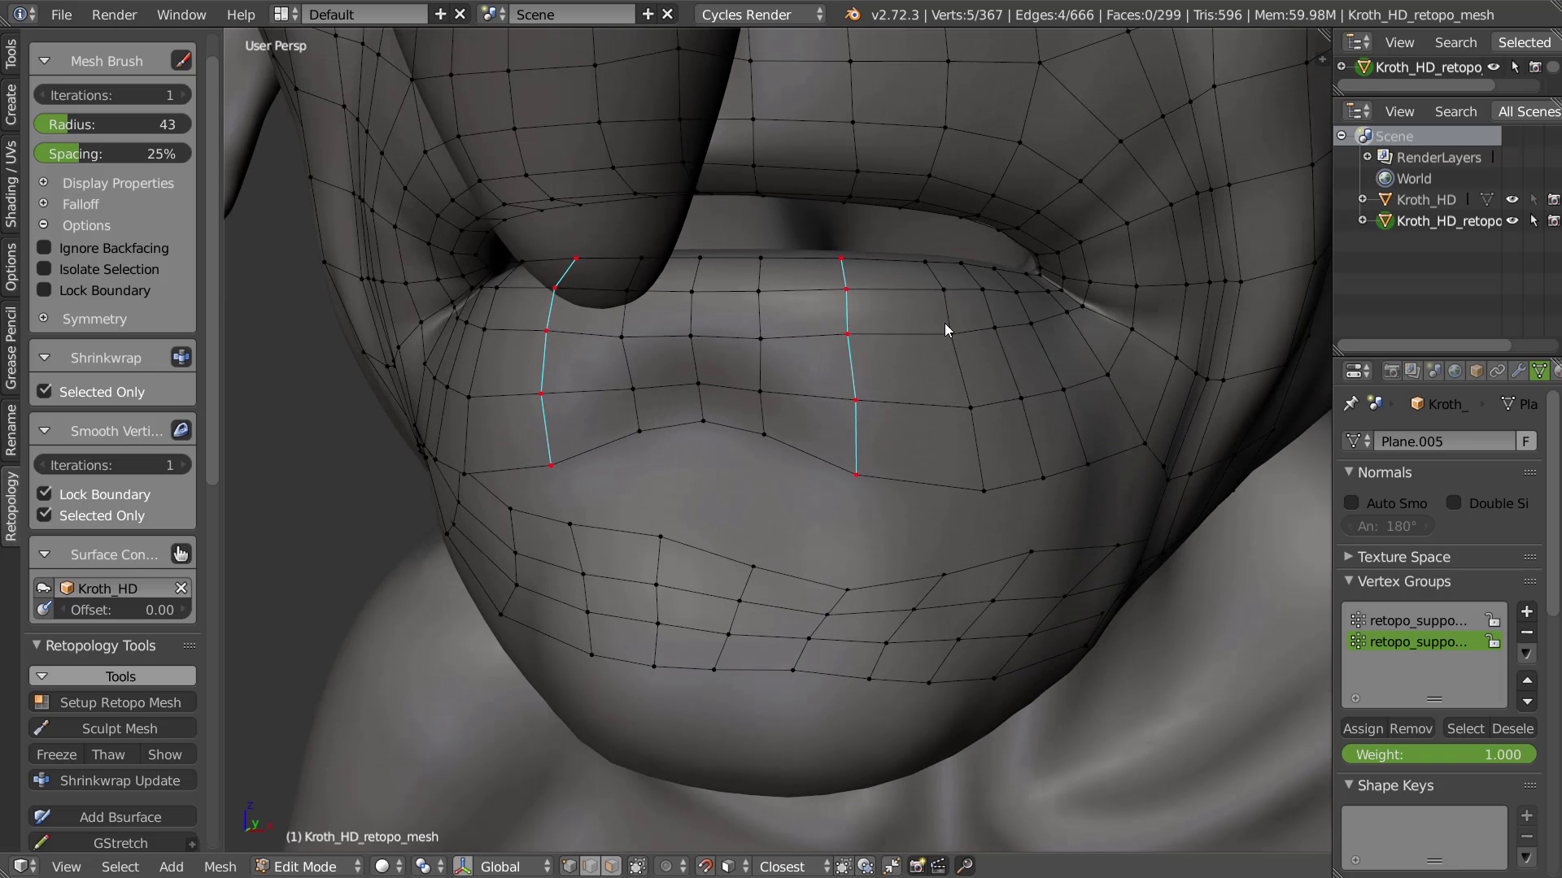
{"action": "middle_click_drag", "start_coordinate": [948, 329], "coordinate": [986, 345]}
{"action": "key", "text": "g"}
{"action": "left_click", "coordinate": [914, 338]}
{"action": "key", "text": "g"}
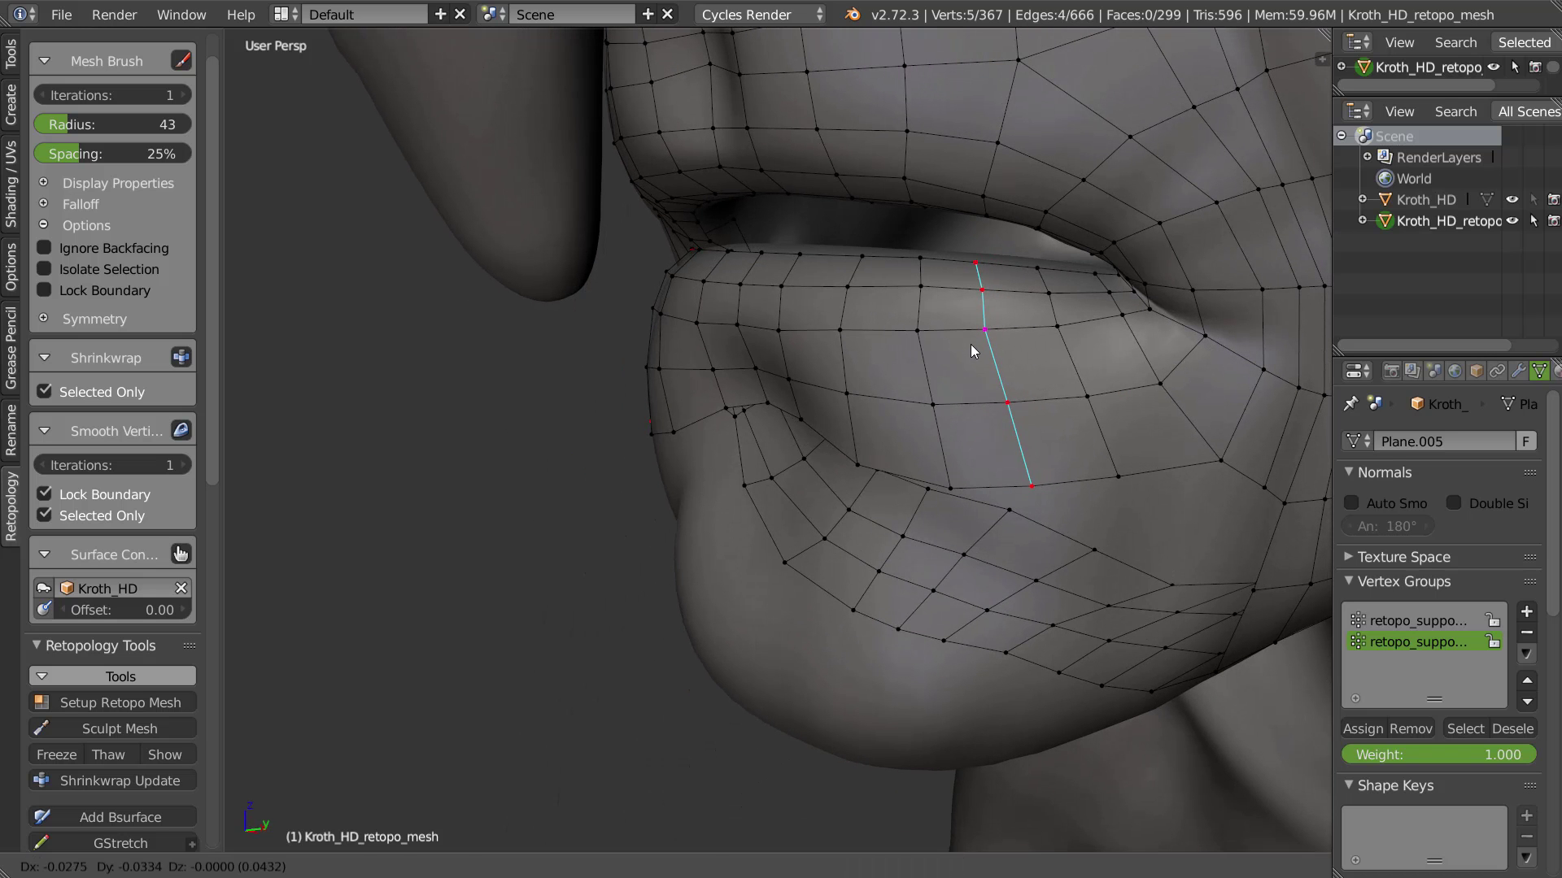
{"action": "left_click", "coordinate": [973, 350]}
Select the jaw patch's inner border up to the mouth corner and generate two further rows from a stroke across the chin
{"action": "middle_click_drag", "start_coordinate": [894, 358], "coordinate": [992, 537]}
{"action": "right_click", "coordinate": [944, 616]}
{"action": "right_click", "coordinate": [1080, 299], "text": "ctrl"}
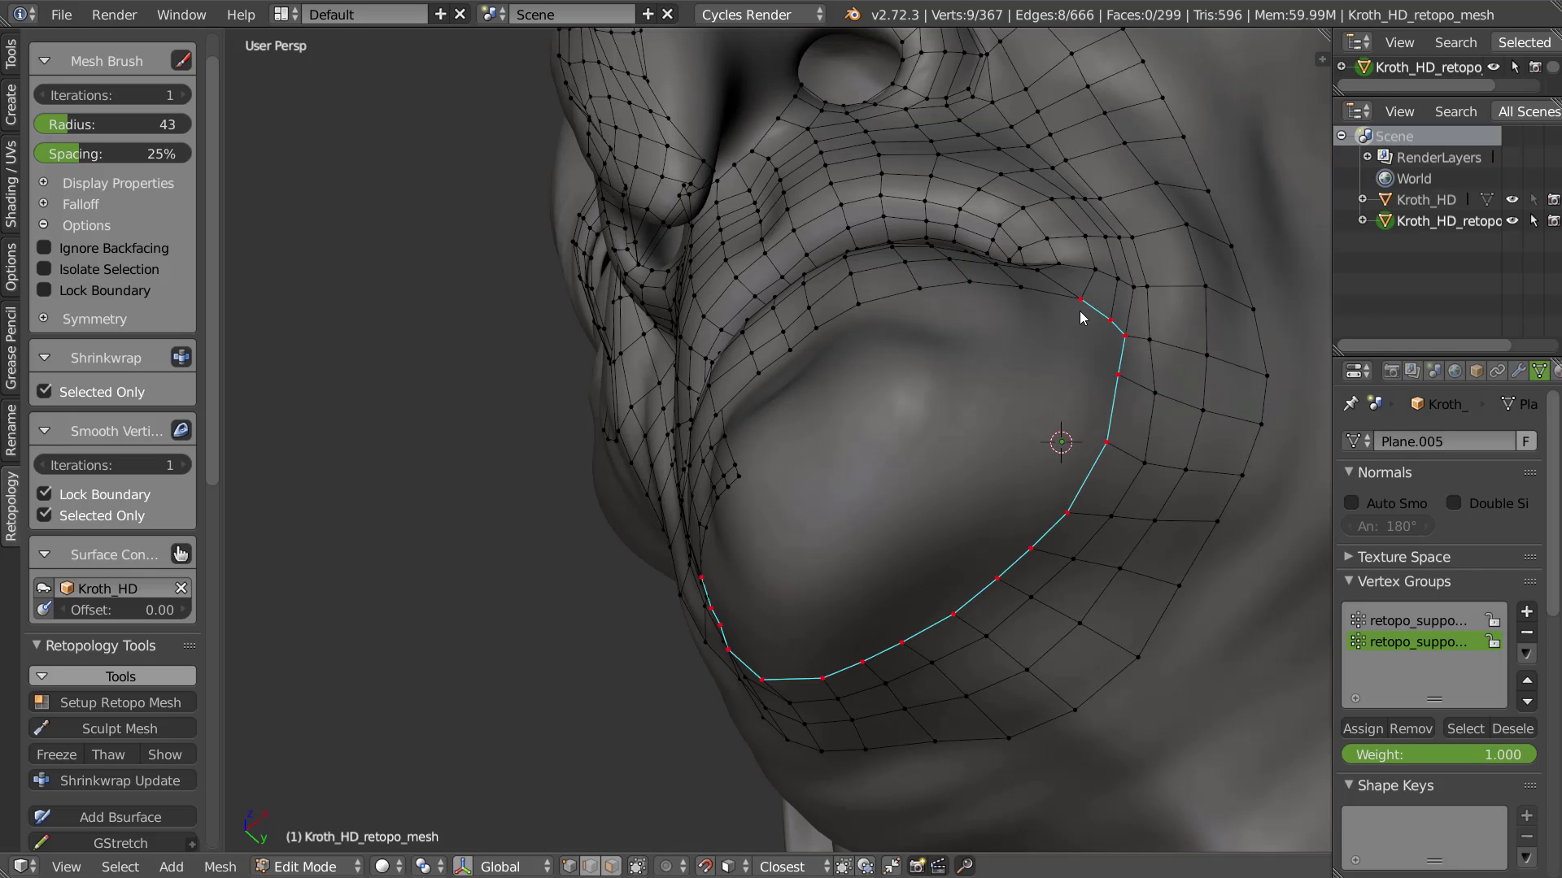
{"action": "right_click", "coordinate": [1124, 335], "text": "shift"}
{"action": "mouse_move", "coordinate": [1078, 307]}
{"action": "left_mouse_down"}
{"action": "mouse_move", "coordinate": [978, 470]}
{"action": "mouse_move", "coordinate": [893, 551]}
{"action": "left_mouse_up"}
{"action": "key", "text": "shift+v"}
{"action": "left_click", "coordinate": [991, 401]}
Reposition four vertices along the inner edge of the new chin rows
{"action": "middle_click_drag", "start_coordinate": [1022, 316], "coordinate": [859, 485]}
{"action": "key", "text": "shift+v"}
{"action": "middle_click_drag", "start_coordinate": [963, 447], "coordinate": [832, 525]}
{"action": "right_click", "coordinate": [815, 523]}
{"action": "right_click_drag", "start_coordinate": [886, 494], "coordinate": [868, 494]}
{"action": "right_click_drag", "start_coordinate": [865, 419], "coordinate": [846, 424]}
{"action": "right_click_drag", "start_coordinate": [899, 396], "coordinate": [879, 415]}
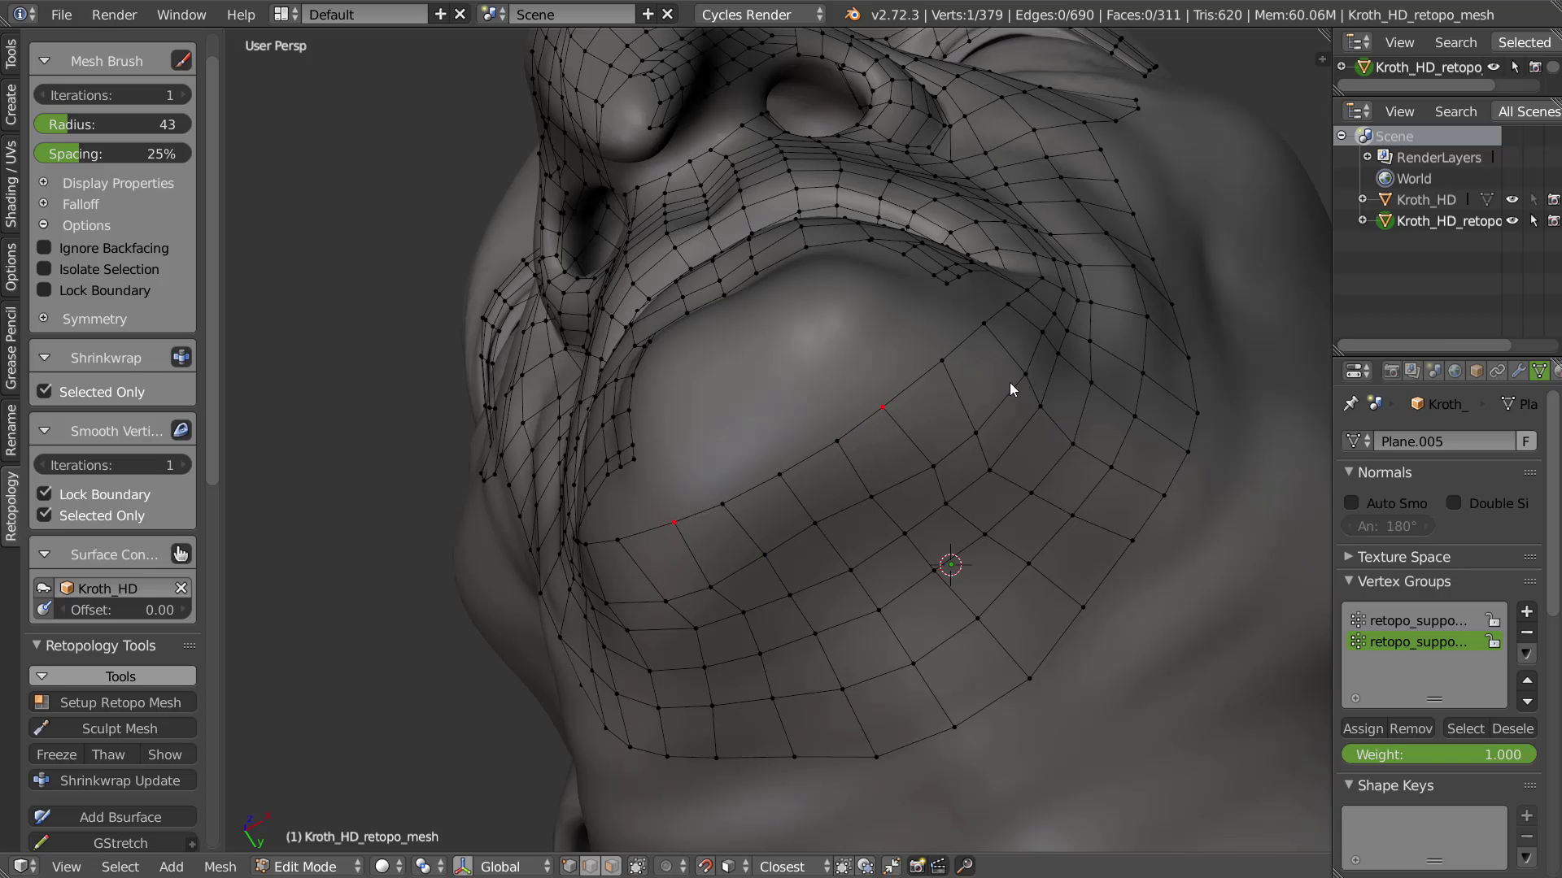
Lasso-select the jaw and chin faces and smooth their vertices three times
{"action": "middle_click_drag", "start_coordinate": [1009, 383], "coordinate": [936, 359]}
{"action": "mouse_move", "coordinate": [1007, 201]}
{"action": "left_mouse_down", "text": "ctrl"}
{"action": "mouse_move", "coordinate": [740, 506]}
{"action": "mouse_move", "coordinate": [1124, 565]}
{"action": "mouse_move", "coordinate": [1182, 204]}
{"action": "mouse_move", "coordinate": [1053, 407]}
{"action": "left_mouse_up", "text": "ctrl"}
{"action": "key", "text": "shift+v"}
{"action": "left_click", "coordinate": [1014, 547]}
{"action": "key", "text": "shift+v"}
{"action": "left_click", "coordinate": [990, 536]}
{"action": "key", "text": "shift+v"}
{"action": "left_click", "coordinate": [982, 521]}
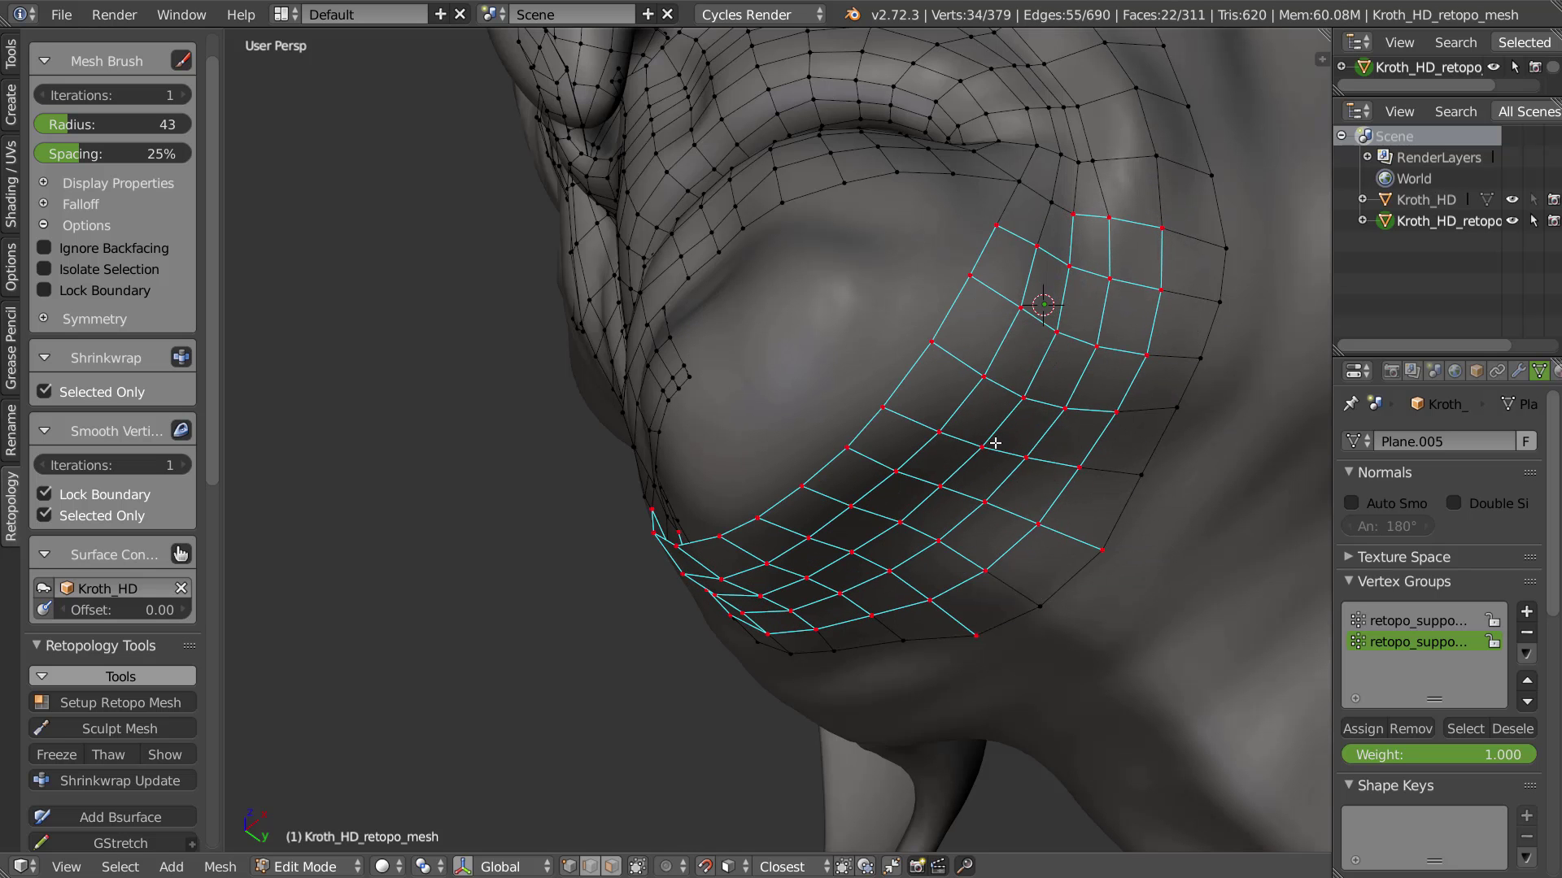
Select the middle edges of the lower lip patch's bottom border and extrude them down the chin twice
{"action": "middle_click_drag", "start_coordinate": [1066, 297], "coordinate": [778, 212]}
{"action": "right_click", "coordinate": [806, 210]}
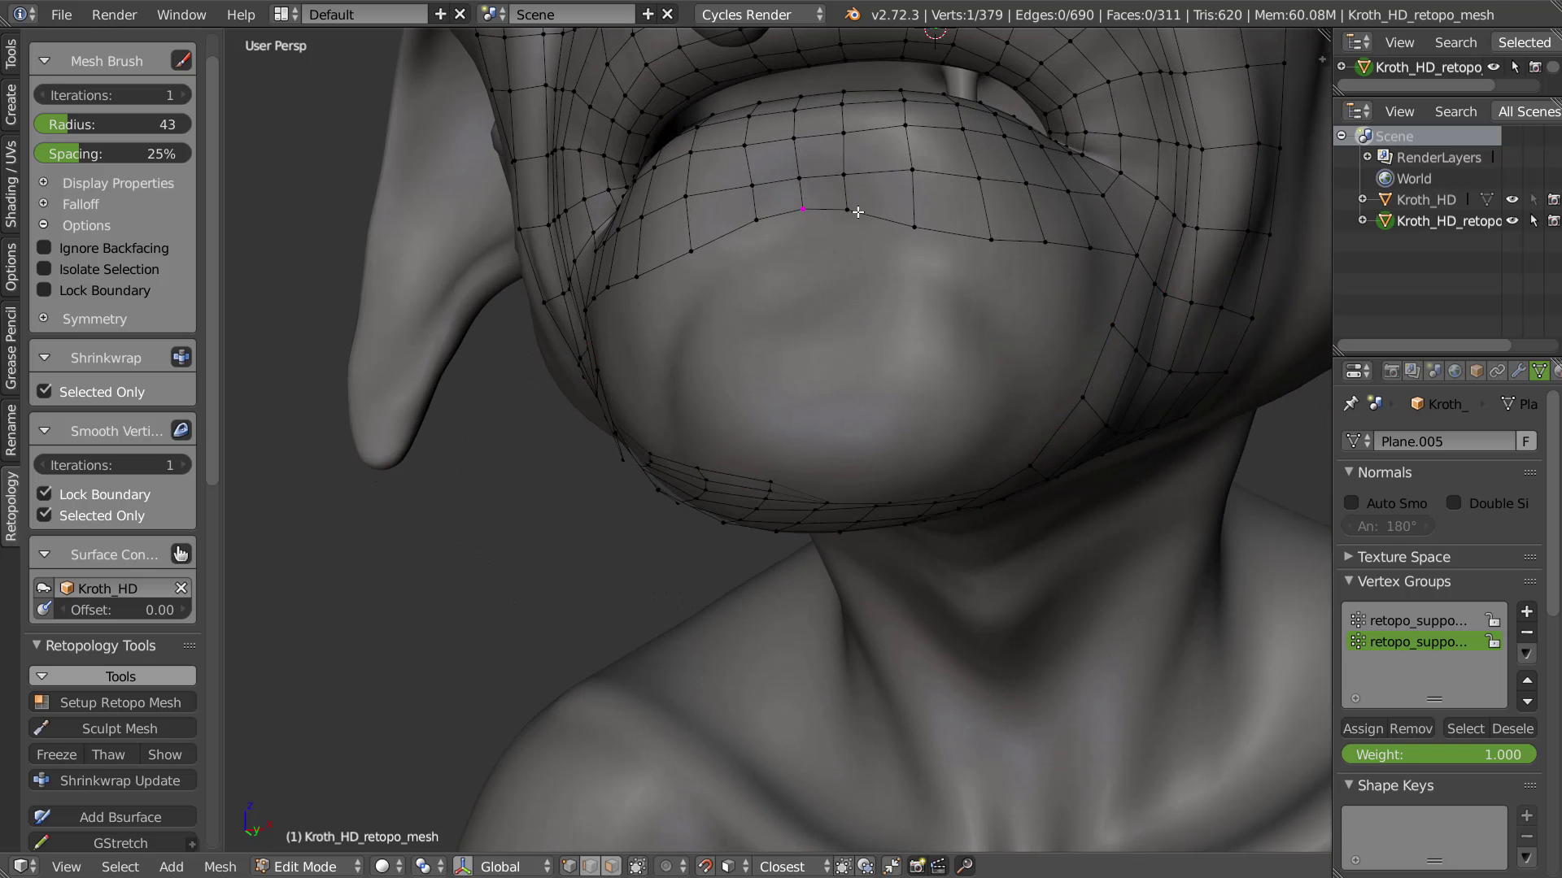
{"action": "right_click", "coordinate": [915, 227], "text": "ctrl"}
{"action": "middle_click_drag", "start_coordinate": [915, 227], "coordinate": [869, 294]}
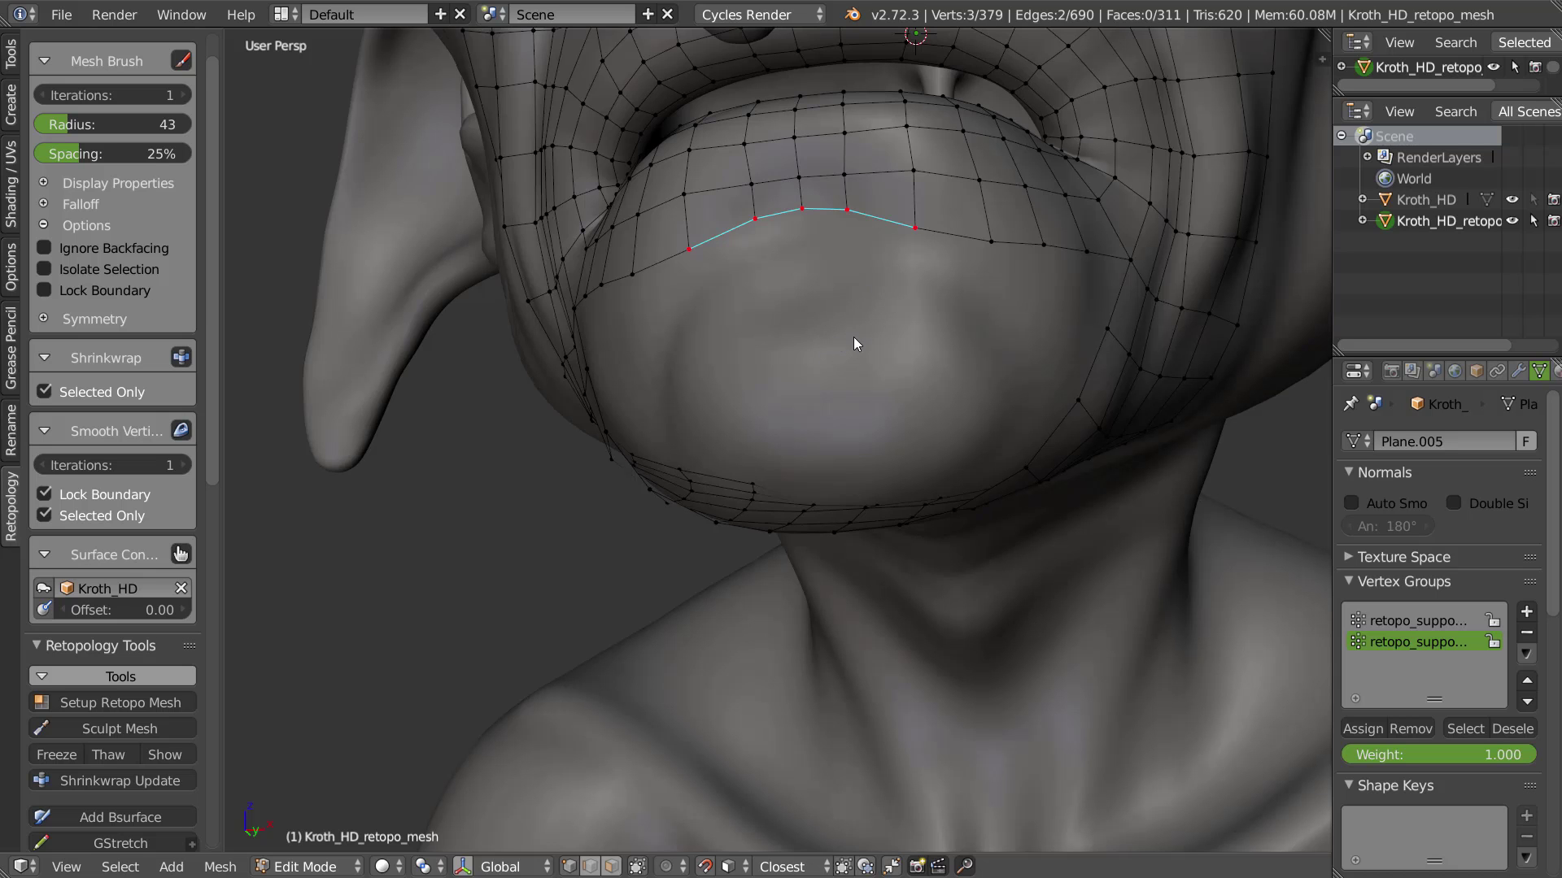
{"action": "key", "text": "e"}
{"action": "left_click", "coordinate": [847, 377]}
{"action": "key", "text": "e"}
{"action": "left_click", "coordinate": [838, 399]}
Nudge the outer end vertices of the lower extruded row on the chin
{"action": "right_click_drag", "start_coordinate": [906, 352], "coordinate": [848, 334]}
{"action": "middle_click_drag", "start_coordinate": [847, 334], "coordinate": [905, 286]}
{"action": "right_click_drag", "start_coordinate": [905, 332], "coordinate": [893, 326]}
Extrude the outer edge of the lowest chin row into a face strip down the chin's side and across its underside to the centre
{"action": "right_click", "coordinate": [917, 273], "text": "shift"}
{"action": "left_click", "coordinate": [979, 331], "text": "ctrl"}
{"action": "left_click", "coordinate": [972, 397], "text": "ctrl"}
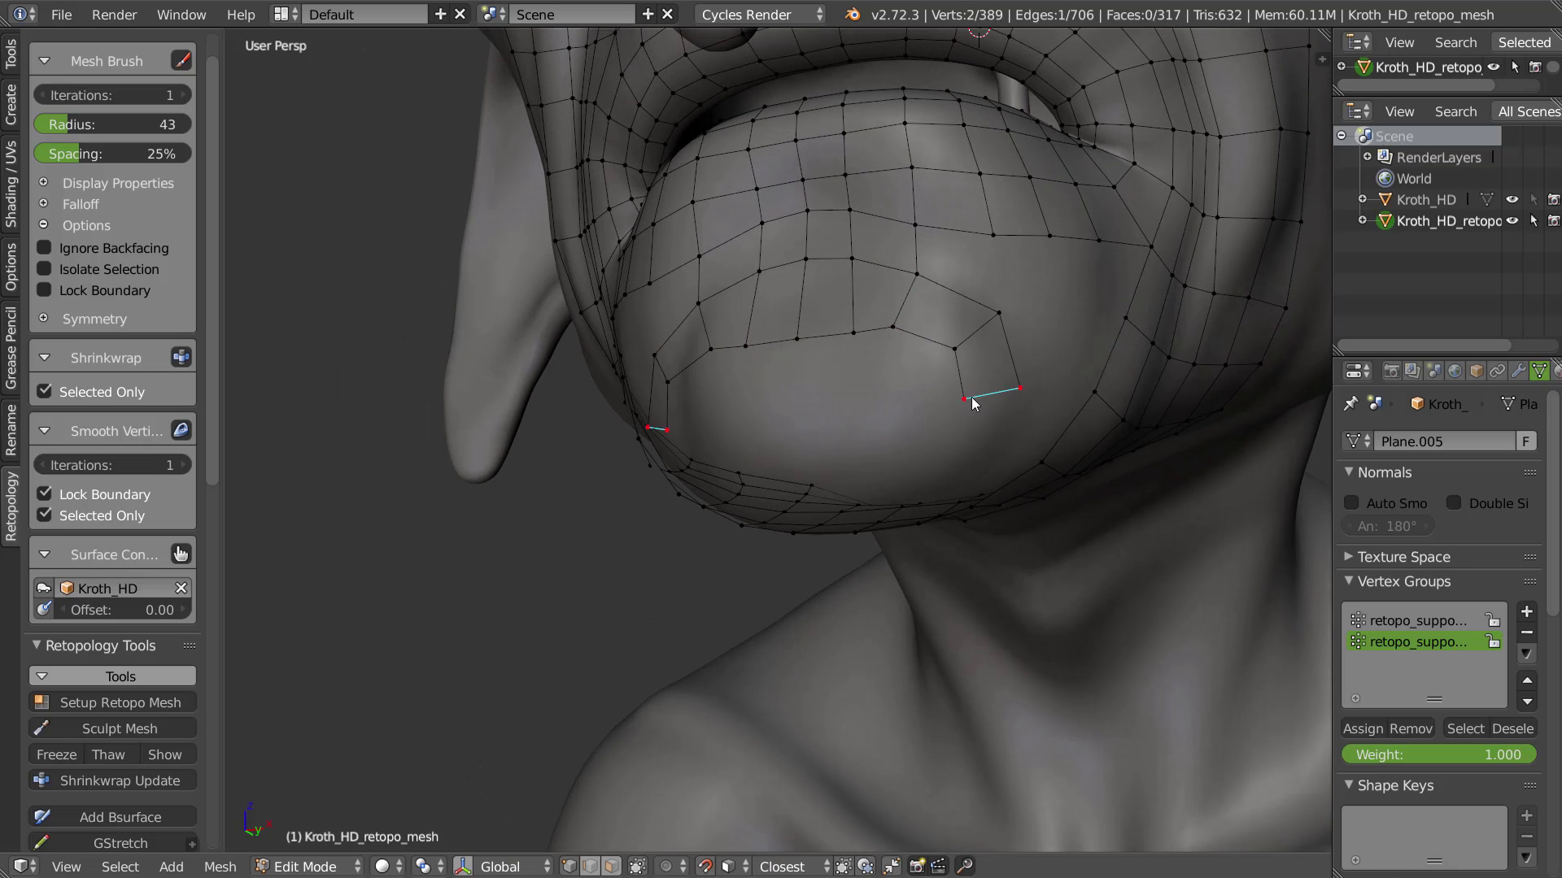
{"action": "middle_click_drag", "start_coordinate": [972, 396], "coordinate": [974, 446]}
{"action": "left_click", "coordinate": [960, 452], "text": "ctrl"}
{"action": "left_click", "coordinate": [885, 503], "text": "ctrl"}
{"action": "left_click", "coordinate": [833, 522], "text": "ctrl"}
{"action": "key", "text": "g"}
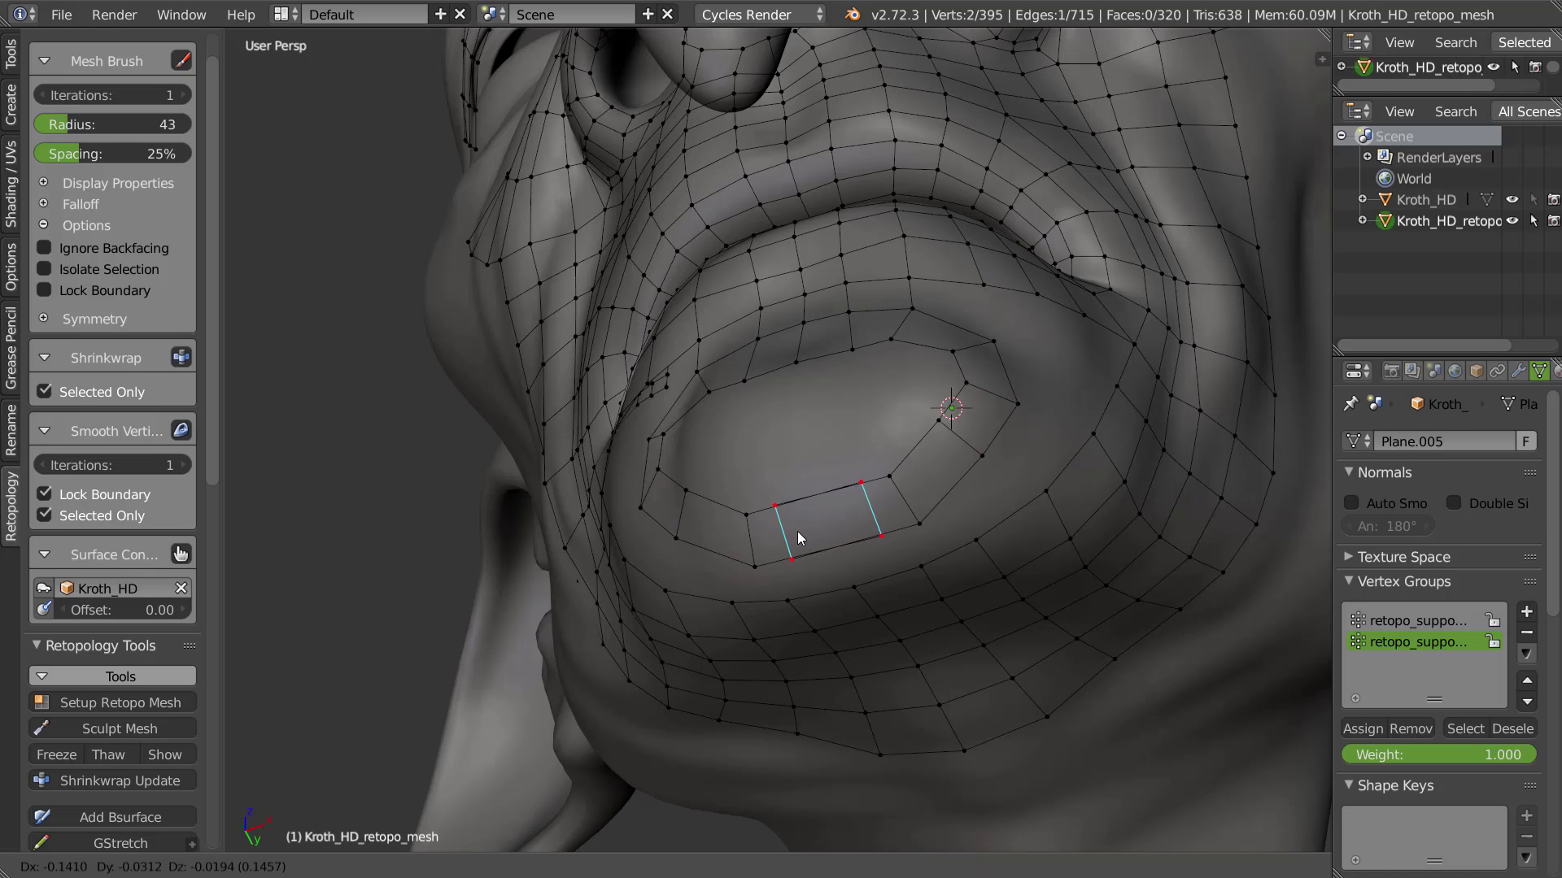
{"action": "left_click", "coordinate": [900, 511]}
Fill the corner faces between the lower lip rows and the side of the new chin strip, nudging the nearby vertices
{"action": "middle_click_drag", "start_coordinate": [924, 411], "coordinate": [932, 468]}
{"action": "right_click_drag", "start_coordinate": [803, 353], "coordinate": [915, 329]}
{"action": "mouse_move", "coordinate": [898, 344]}
{"action": "middle_mouse_down"}
{"action": "mouse_move", "coordinate": [909, 350]}
{"action": "mouse_move", "coordinate": [823, 404]}
{"action": "mouse_move", "coordinate": [832, 415]}
{"action": "mouse_move", "coordinate": [778, 422]}
{"action": "mouse_move", "coordinate": [896, 335]}
{"action": "mouse_move", "coordinate": [923, 341]}
{"action": "middle_mouse_up"}
{"action": "right_click", "coordinate": [843, 340], "text": "shift"}
{"action": "key", "text": "f"}
{"action": "right_click_drag", "start_coordinate": [934, 378], "coordinate": [909, 371]}
{"action": "middle_click_drag", "start_coordinate": [929, 297], "coordinate": [933, 331]}
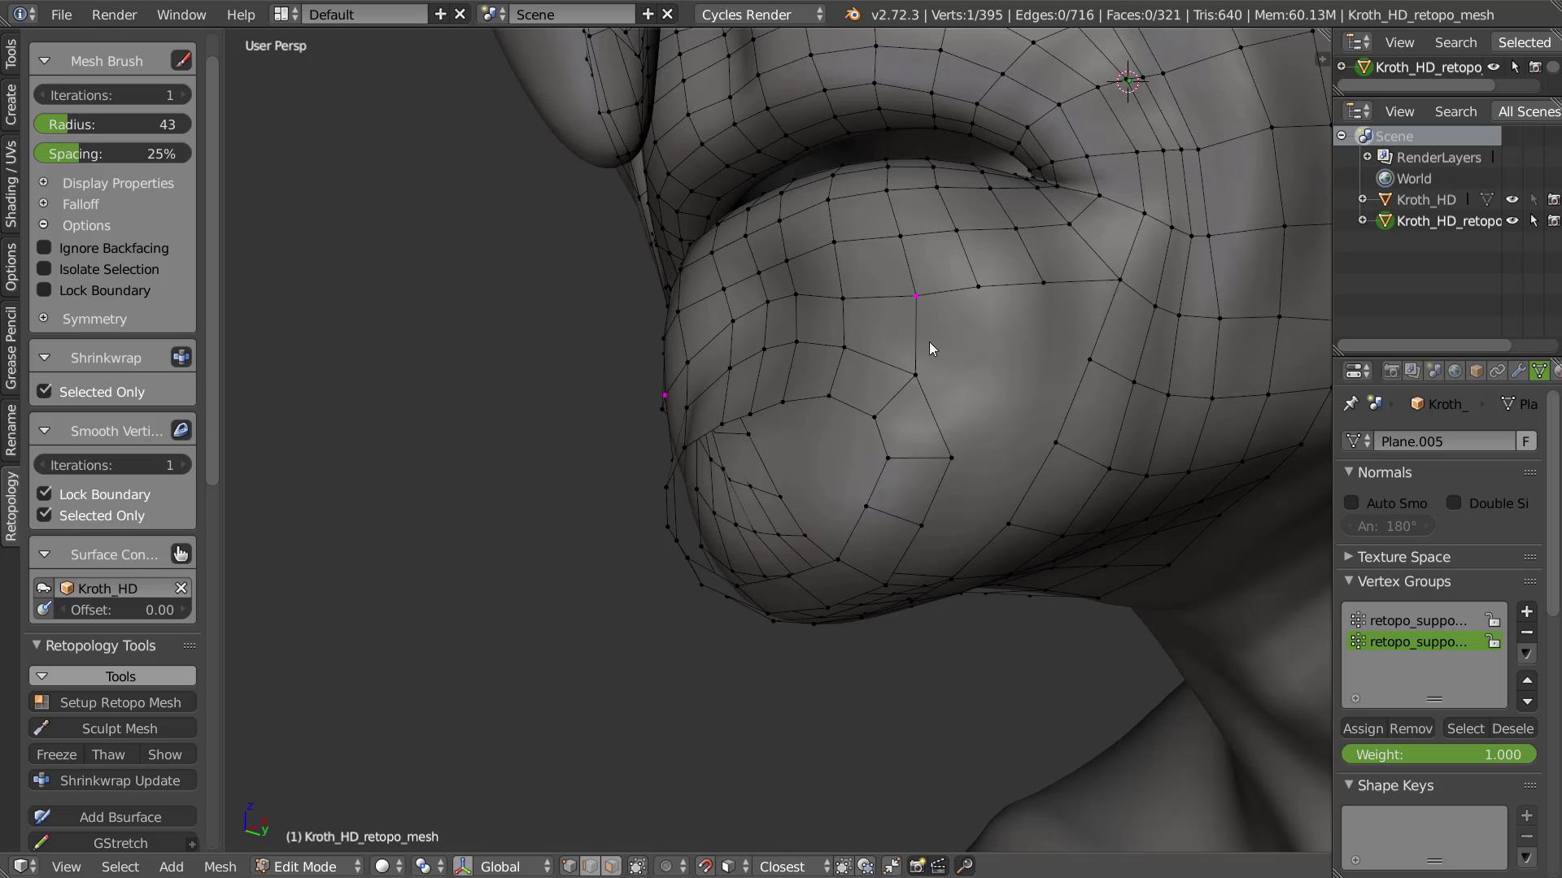
{"action": "key", "text": "f"}
{"action": "left_click", "coordinate": [930, 348]}
Fill a second row of faces along the outer side of the chin strip, continuing under the chin
{"action": "right_click", "coordinate": [951, 458]}
{"action": "middle_click_drag", "start_coordinate": [941, 456], "coordinate": [918, 597]}
{"action": "right_click", "coordinate": [928, 528]}
{"action": "key", "text": "f"}
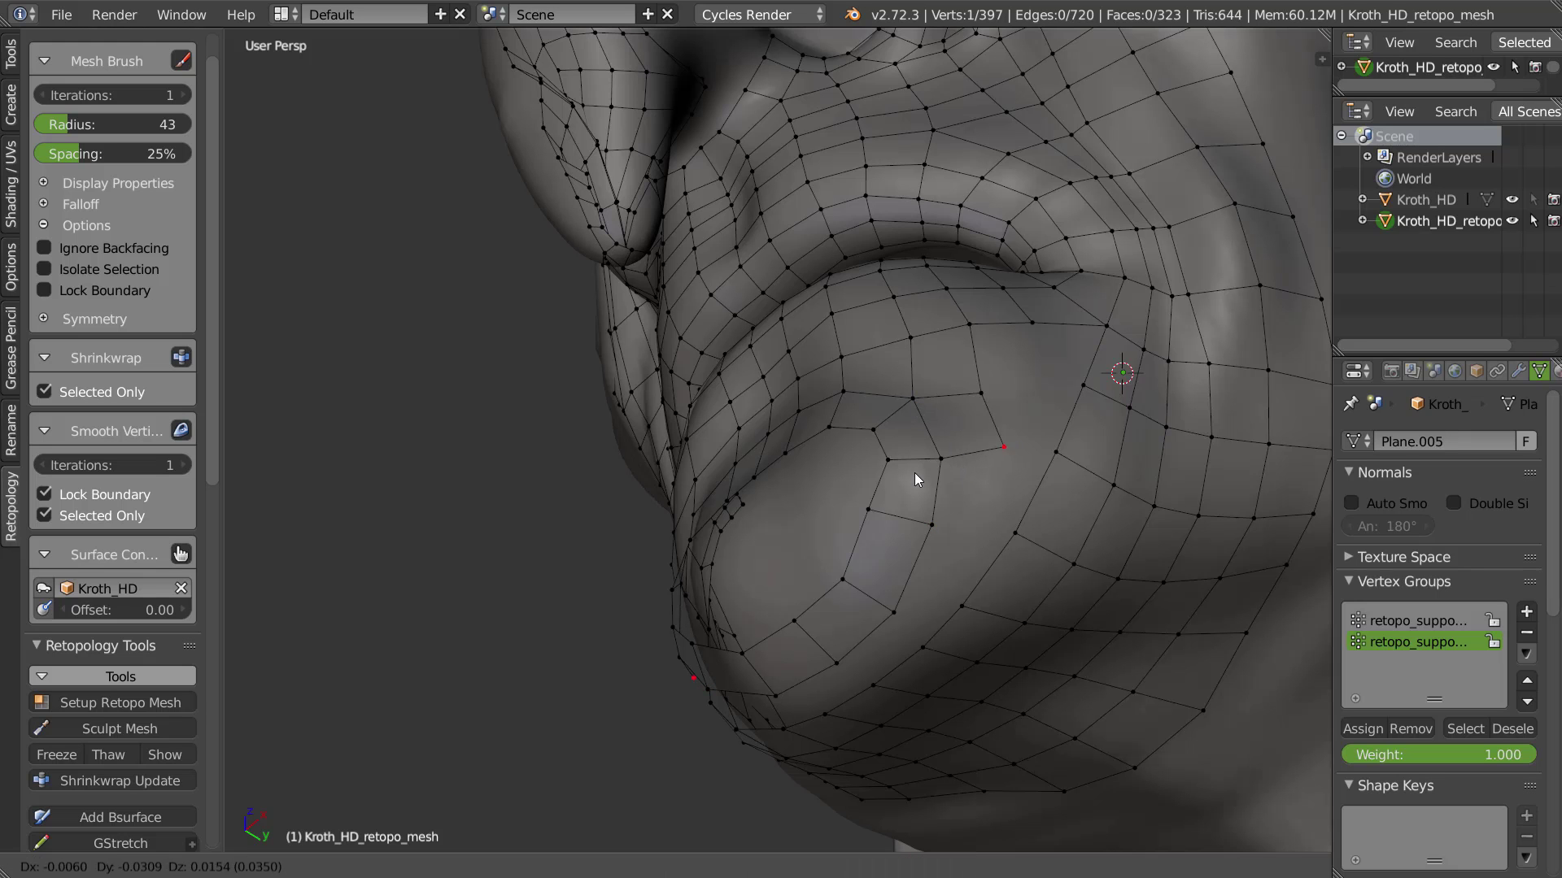
{"action": "left_click", "coordinate": [932, 457]}
{"action": "key", "text": "f"}
{"action": "left_click", "coordinate": [931, 523]}
{"action": "key", "text": "f"}
{"action": "left_click", "coordinate": [907, 641]}
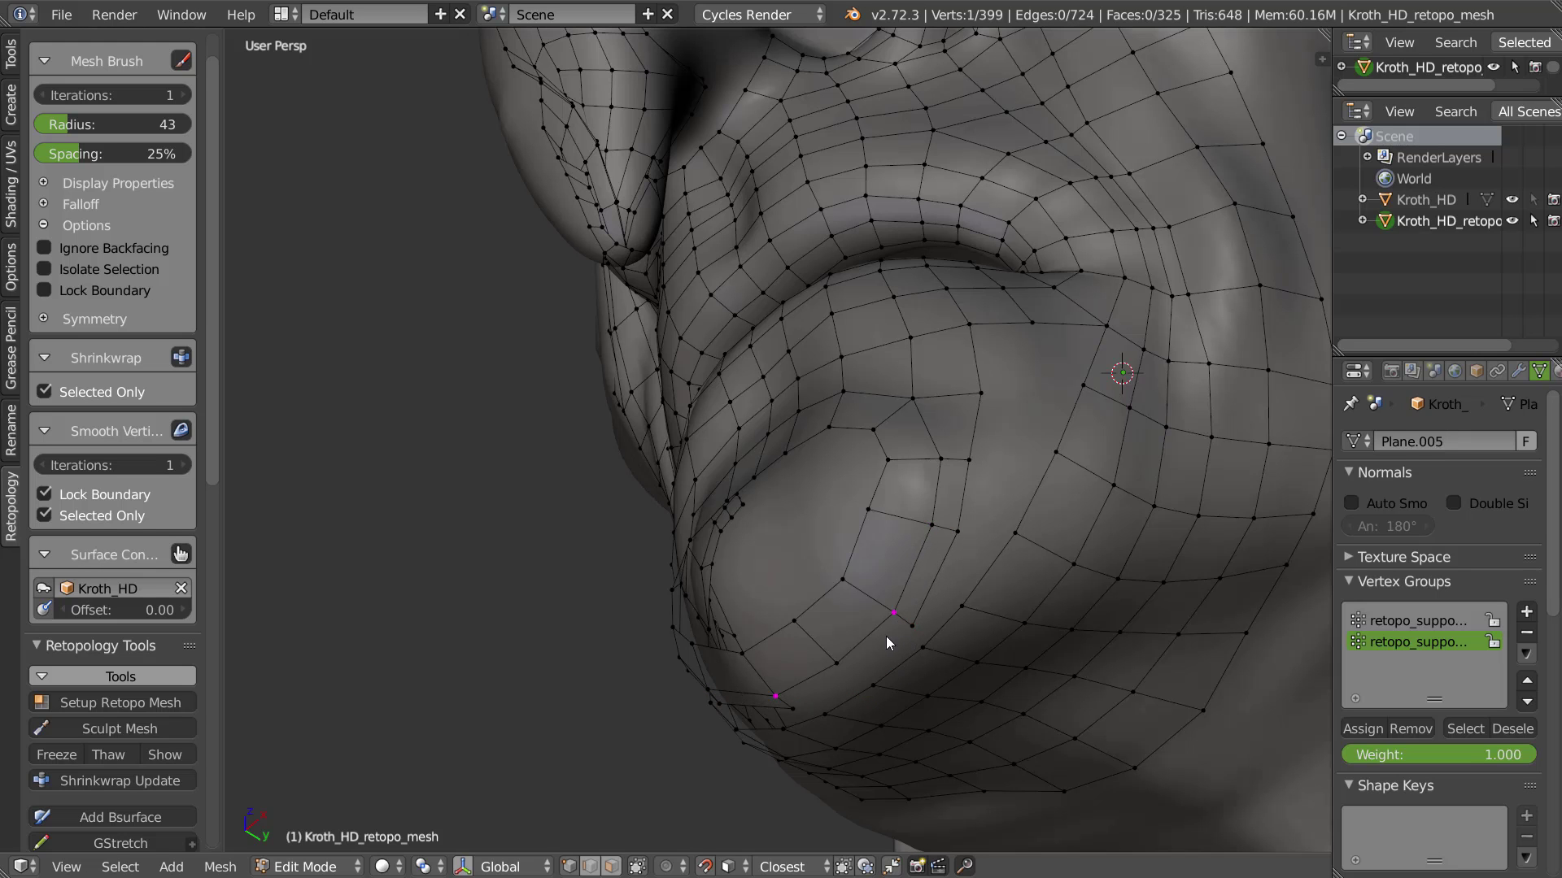
{"action": "key", "text": "f"}
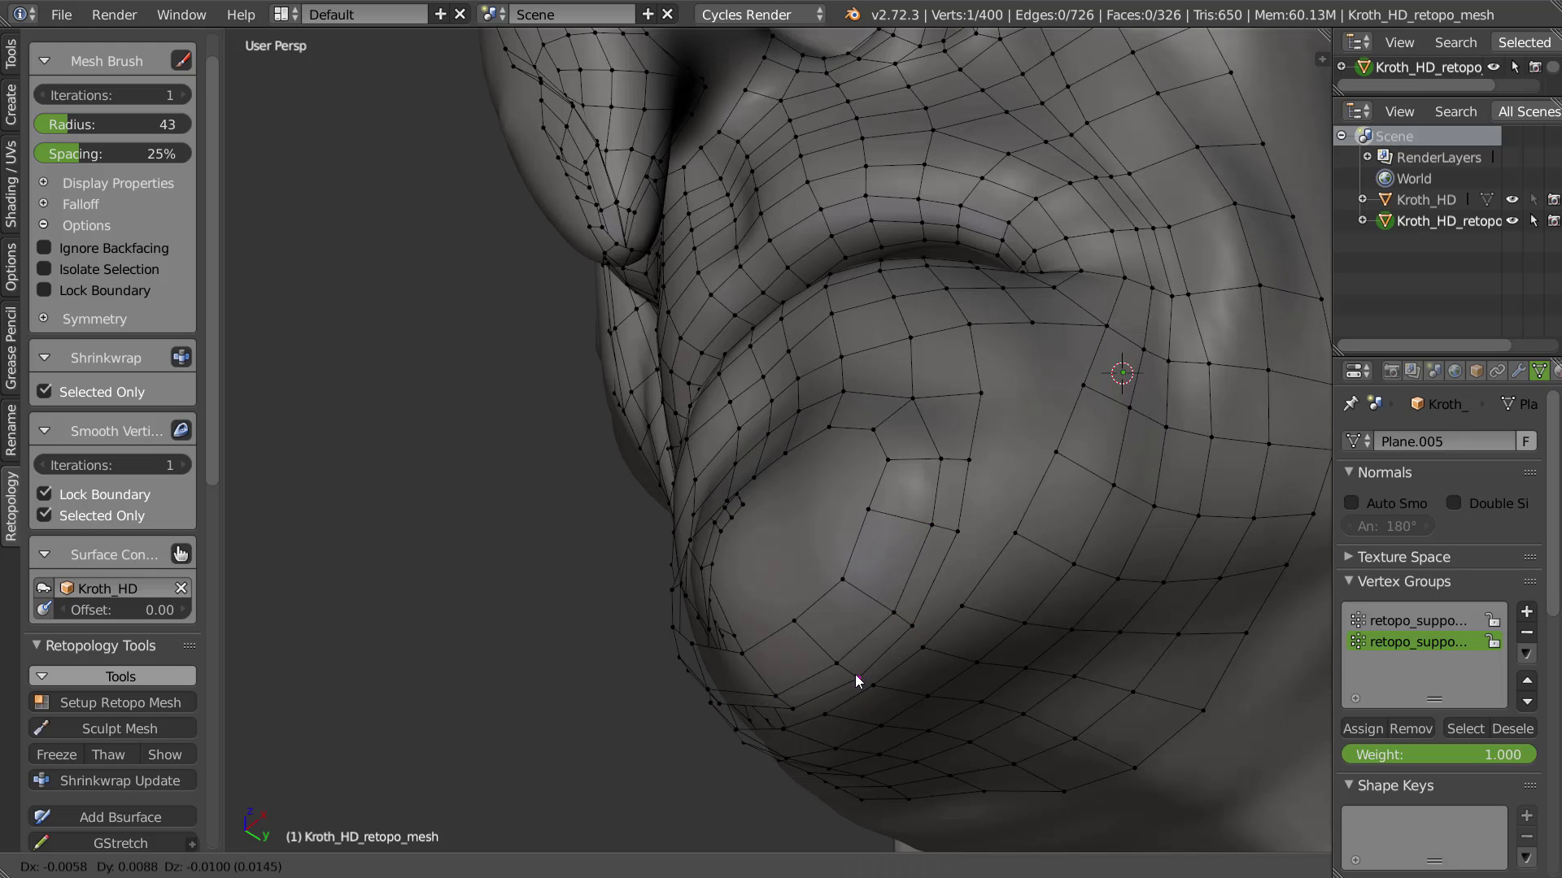
{"action": "left_click", "coordinate": [855, 675]}
Move the cross edge of the strip under the chin sideways to even out the face spacing
{"action": "middle_click_drag", "start_coordinate": [906, 580], "coordinate": [937, 541]}
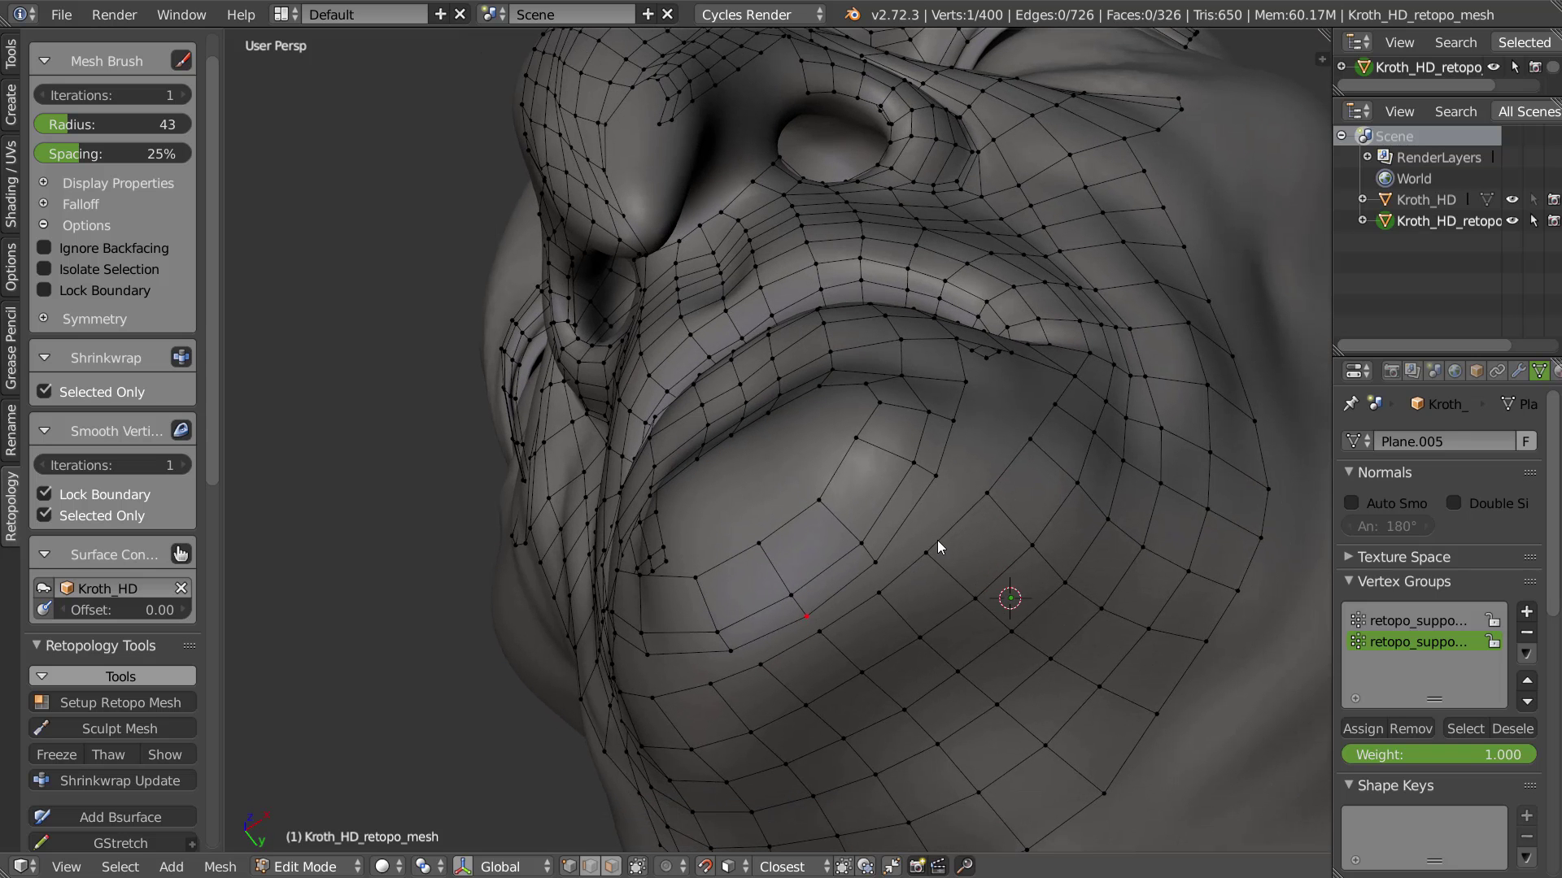
{"action": "right_click", "coordinate": [835, 521], "text": "alt"}
{"action": "key", "text": "g"}
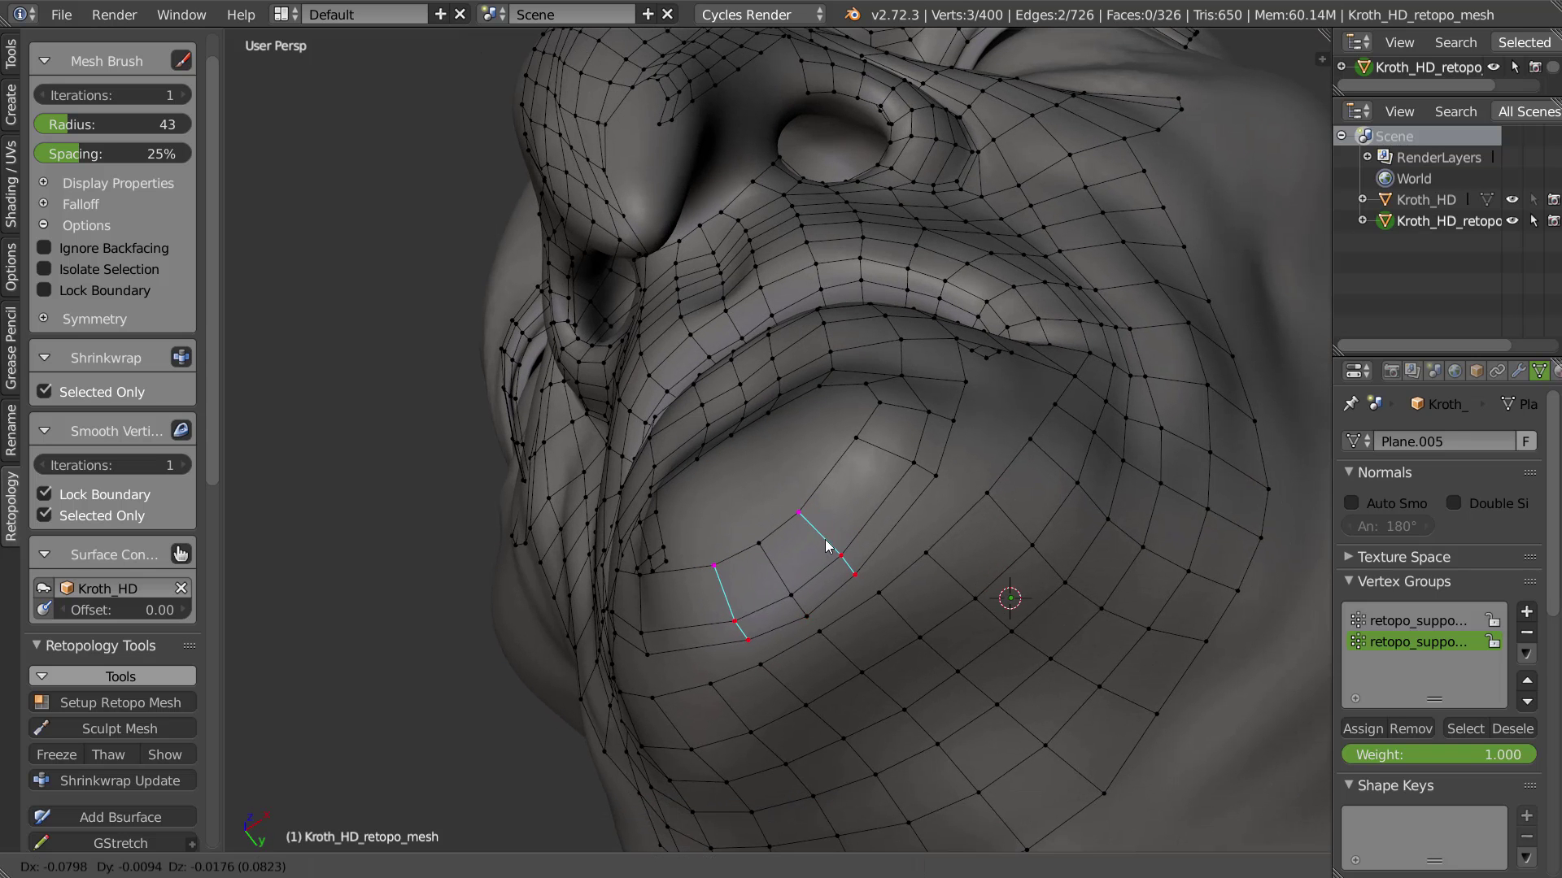
{"action": "left_click", "coordinate": [828, 551]}
Insert an extra edge loop across the chin strip beside the moved cross edge and reposition it
{"action": "left_click", "coordinate": [887, 514]}
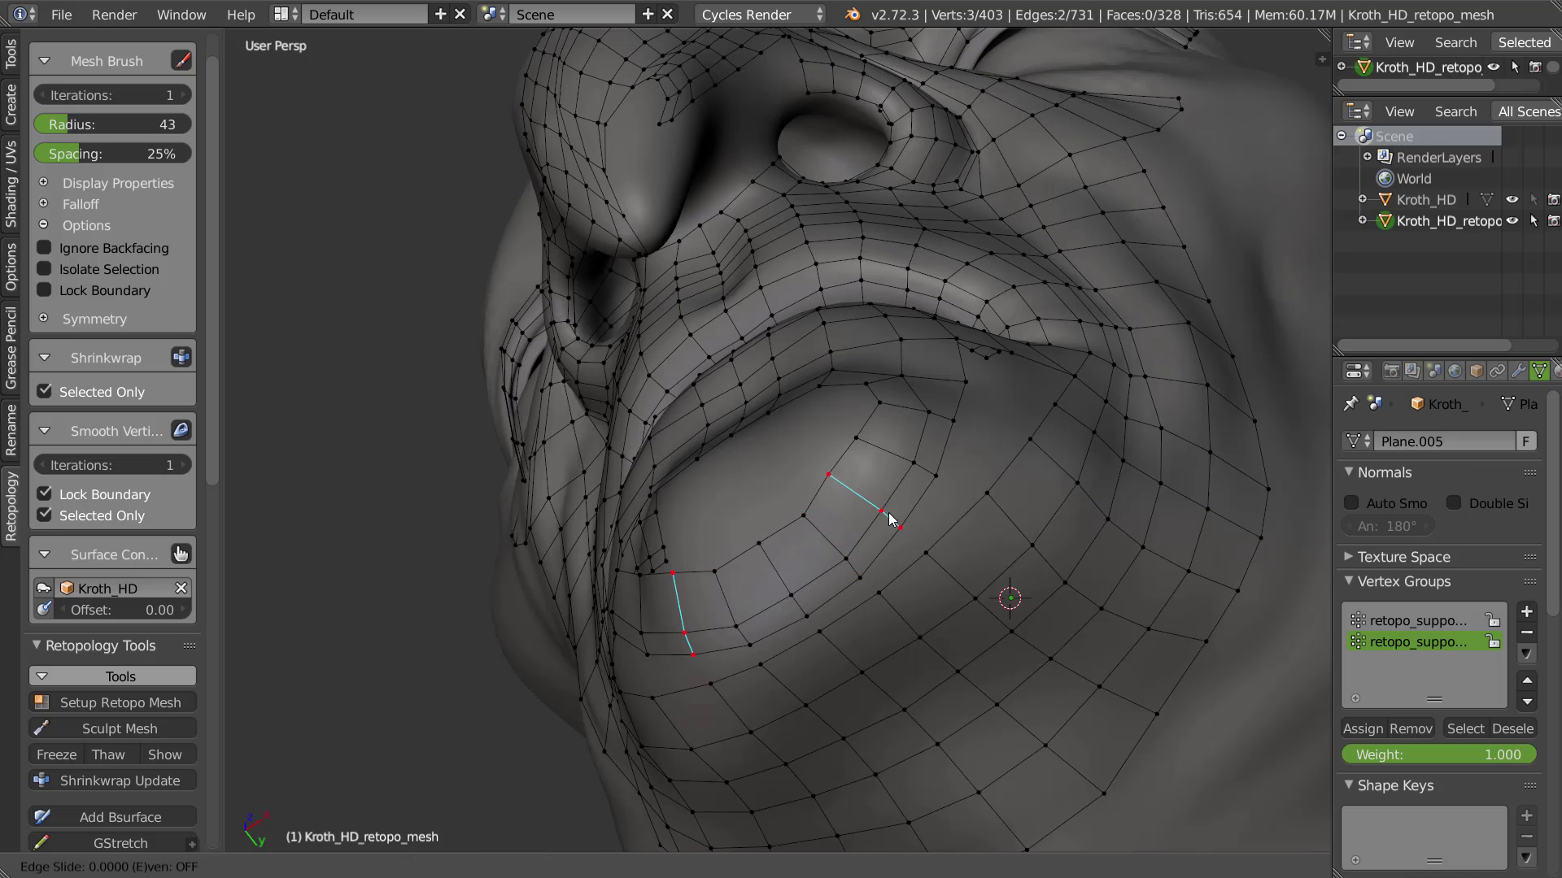
{"action": "right_click", "coordinate": [873, 516]}
{"action": "key", "text": "g"}
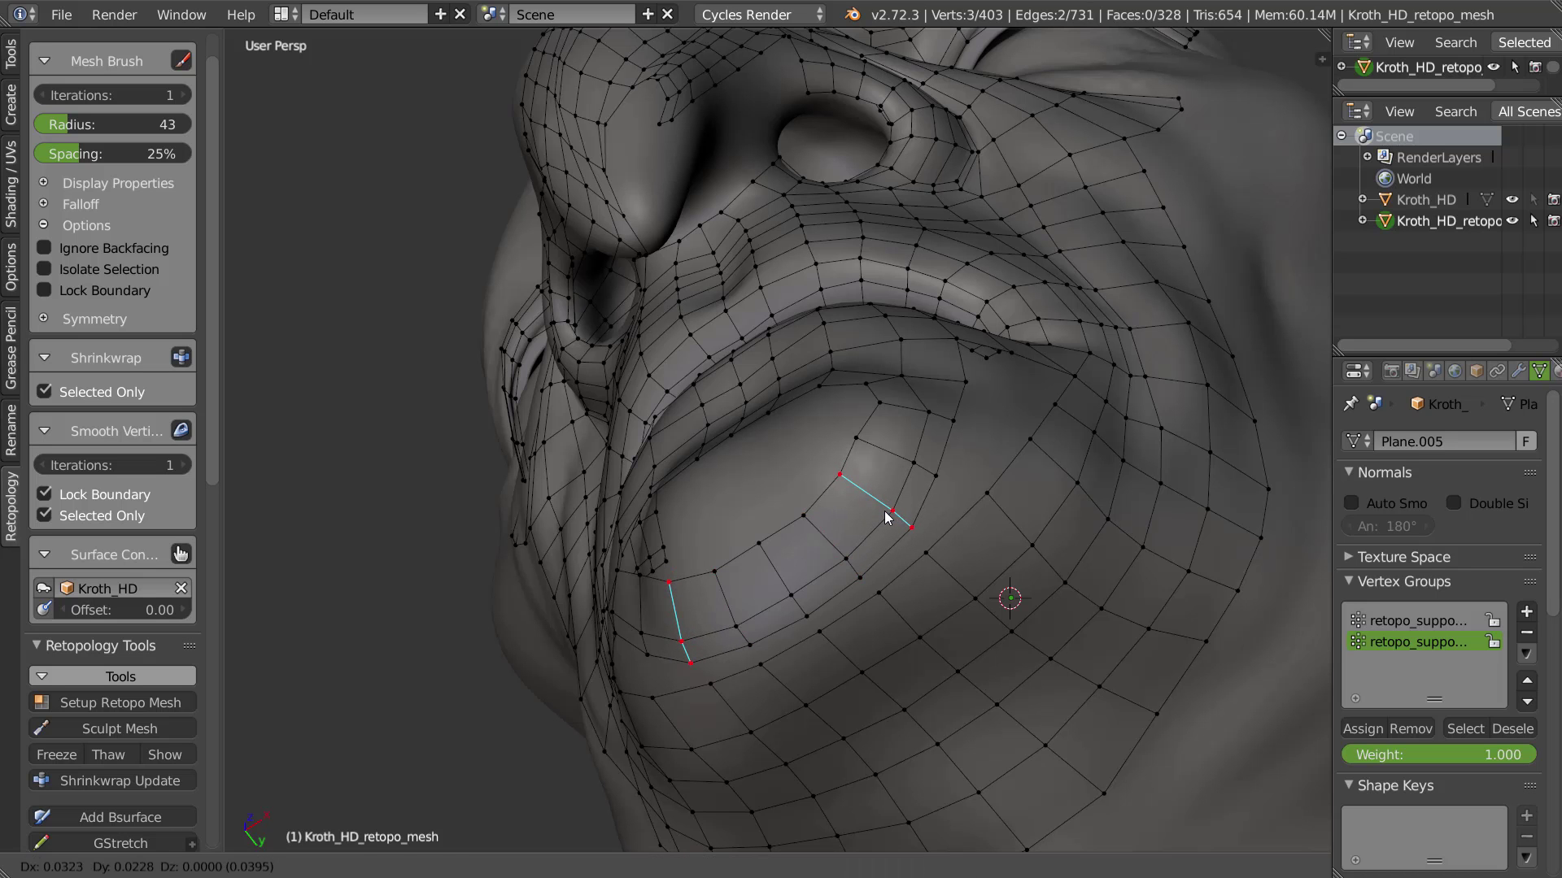
{"action": "left_click", "coordinate": [885, 511]}
{"action": "middle_click_drag", "start_coordinate": [923, 455], "coordinate": [906, 498]}
{"action": "right_click", "coordinate": [900, 451], "text": "alt"}
Bridge the gap between the outer border of the chin strip and the jaw mesh with quad faces
{"action": "right_click", "coordinate": [774, 591]}
{"action": "right_click", "coordinate": [783, 609], "text": "shift"}
{"action": "right_click", "coordinate": [843, 559], "text": "shift"}
{"action": "right_click", "coordinate": [856, 575], "text": "shift"}
{"action": "key", "text": "f"}
{"action": "right_click", "coordinate": [842, 561]}
{"action": "right_click", "coordinate": [850, 582], "text": "shift"}
{"action": "middle_click_drag", "start_coordinate": [885, 558], "coordinate": [872, 534]}
{"action": "key", "text": "f"}
{"action": "key", "text": "f"}
{"action": "key", "text": "f"}
{"action": "middle_click_drag", "start_coordinate": [967, 444], "coordinate": [949, 563]}
{"action": "key", "text": "f"}
Reposition the vertices on the side of the chin and insert an edge loop through the side faces
{"action": "right_click_drag", "start_coordinate": [857, 628], "coordinate": [1034, 381]}
{"action": "right_click_drag", "start_coordinate": [1038, 323], "coordinate": [1048, 326]}
{"action": "key", "text": "ctrl+r"}
{"action": "left_click", "coordinate": [983, 384]}
{"action": "left_click", "coordinate": [982, 391]}
Fill the remaining gap below the mouth corner between the lower lip patch and the cheek with faces
{"action": "middle_click_drag", "start_coordinate": [982, 391], "coordinate": [968, 451]}
{"action": "middle_click_drag", "start_coordinate": [997, 264], "coordinate": [973, 371], "text": "shift"}
{"action": "right_click", "coordinate": [882, 354]}
{"action": "right_click", "coordinate": [894, 443], "text": "shift"}
{"action": "key", "text": "f"}
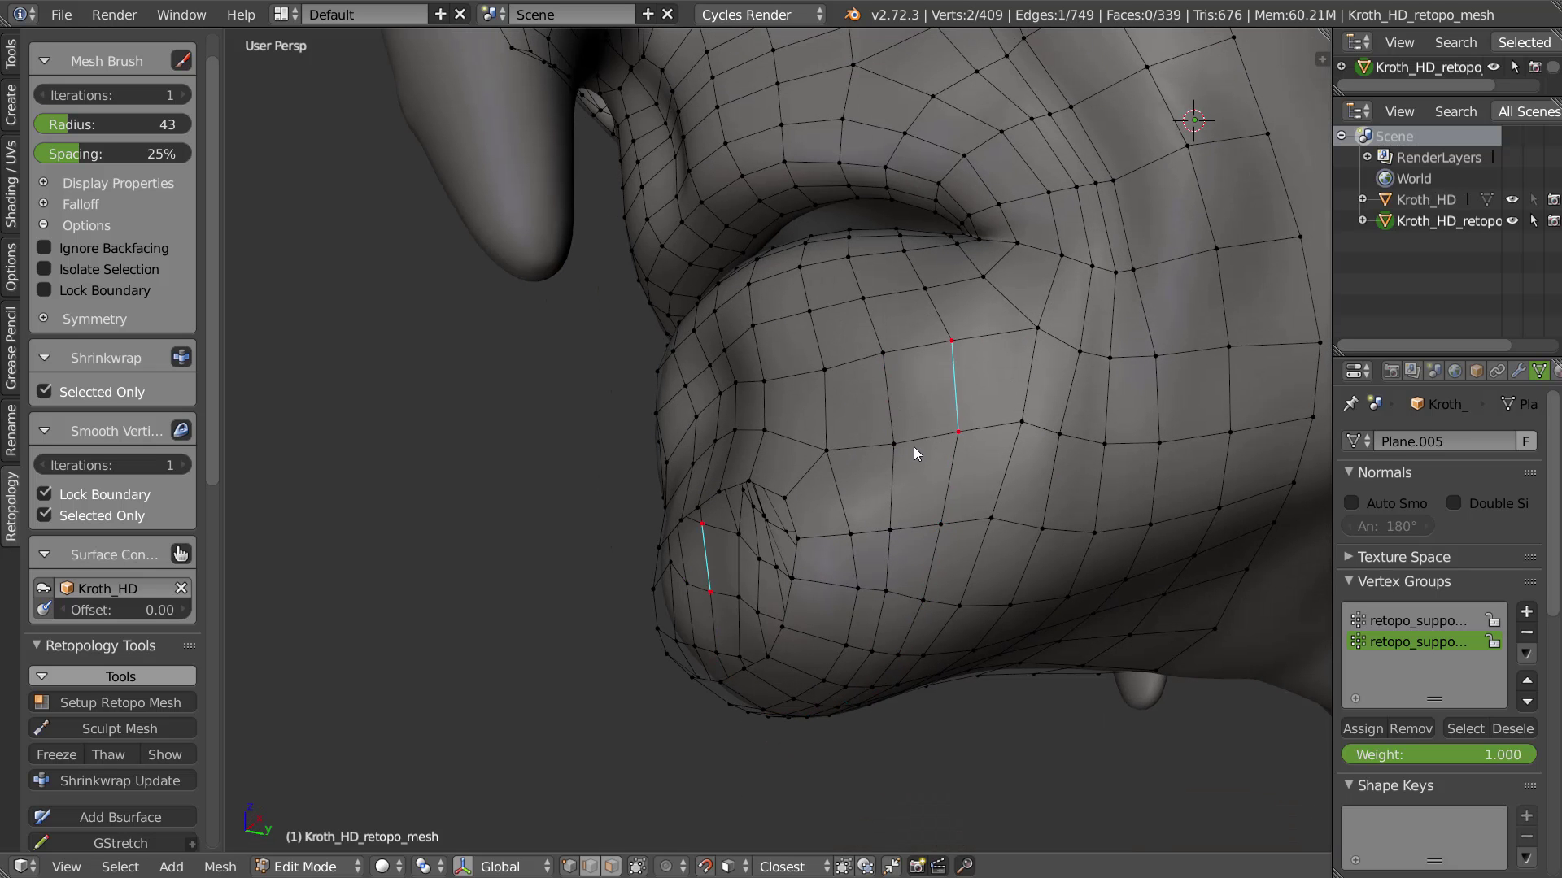
{"action": "key", "text": "f"}
Select the middle edges along the top border of the chin hole and extrude them downward twice
{"action": "middle_click_drag", "start_coordinate": [862, 409], "coordinate": [955, 373]}
{"action": "middle_click_drag", "start_coordinate": [787, 400], "coordinate": [956, 376], "text": "shift"}
{"action": "right_click", "coordinate": [990, 383]}
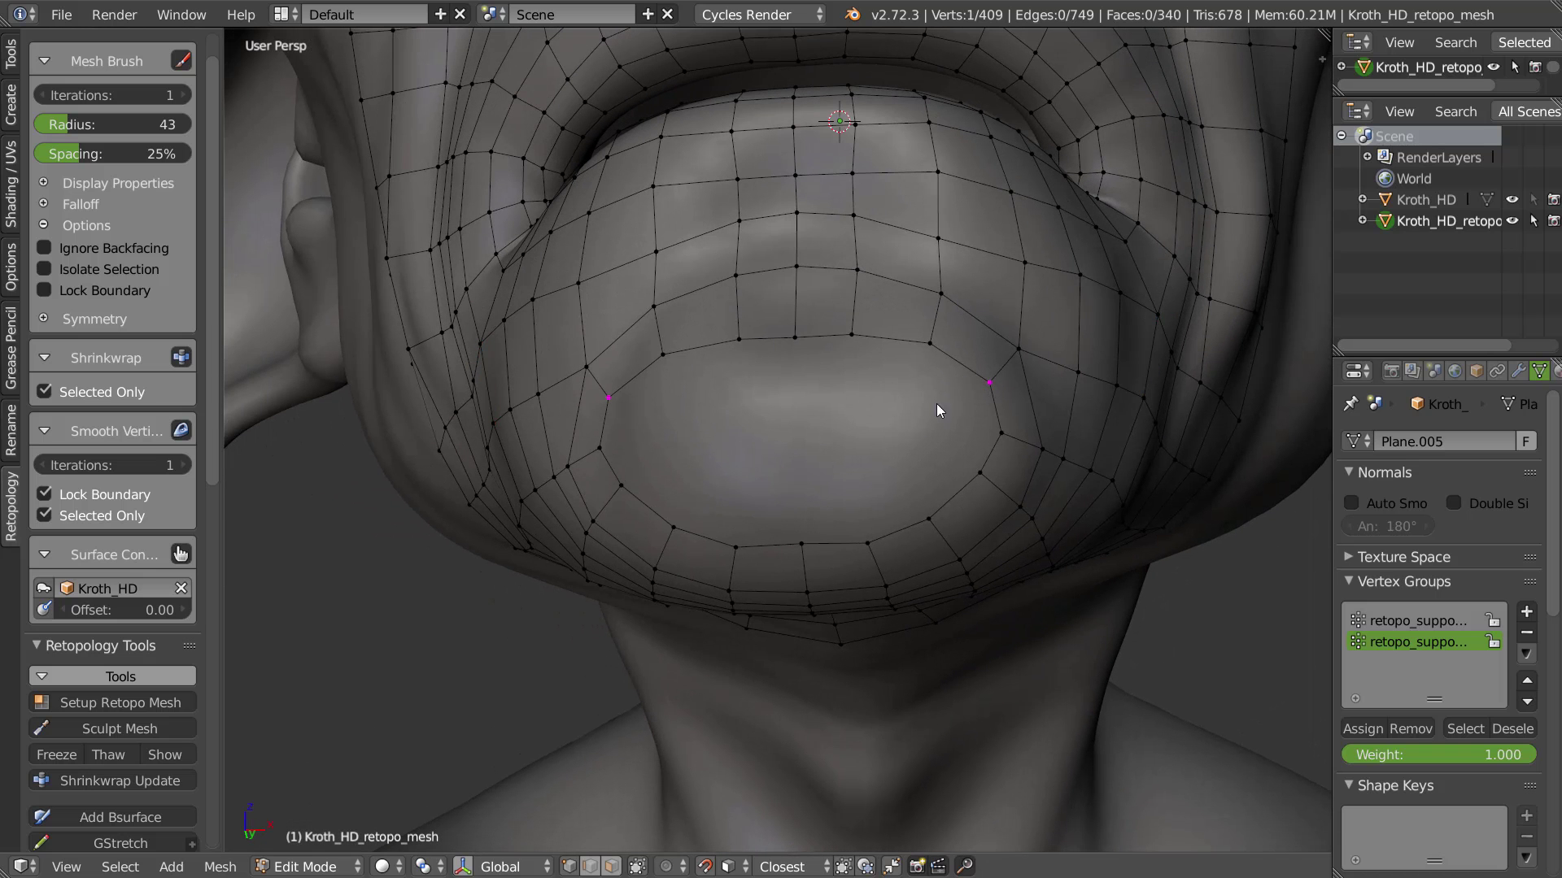
{"action": "right_click", "coordinate": [795, 338], "text": "alt"}
{"action": "key", "text": "e"}
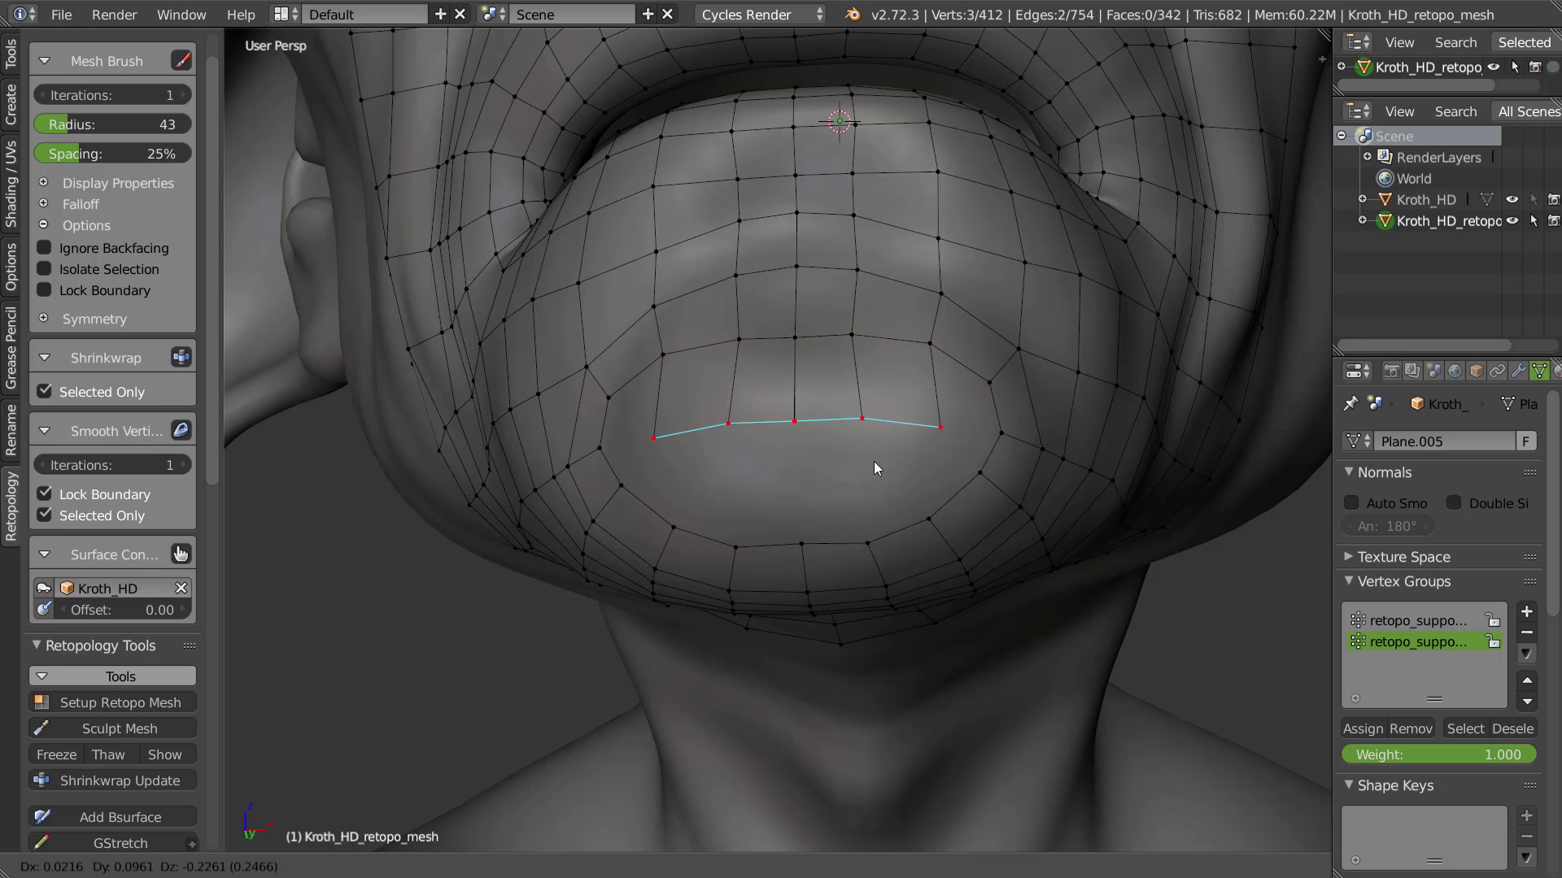
{"action": "left_click", "coordinate": [866, 490]}
Reposition the vertices of the lower extruded row to follow the curved bottom border of the chin hole
{"action": "right_click", "coordinate": [945, 483]}
{"action": "key", "text": "g"}
{"action": "left_click", "coordinate": [905, 467]}
{"action": "right_click", "coordinate": [795, 477]}
{"action": "key", "text": "g"}
{"action": "left_click", "coordinate": [797, 493]}
{"action": "right_click", "coordinate": [860, 474]}
{"action": "key", "text": "g"}
{"action": "left_click", "coordinate": [857, 489]}
{"action": "right_click", "coordinate": [913, 471]}
{"action": "key", "text": "g"}
{"action": "left_click", "coordinate": [908, 478]}
Lower the outer and inner vertices of the upper extruded row on the chin
{"action": "right_click", "coordinate": [940, 431]}
{"action": "key", "text": "g"}
{"action": "left_click", "coordinate": [939, 454]}
{"action": "right_click", "coordinate": [867, 421]}
{"action": "key", "text": "g"}
{"action": "left_click", "coordinate": [865, 432]}
Insert a horizontal edge loop through the upper extruded chin faces and nudge its outer vertex outward
{"action": "key", "text": "ctrl+r"}
{"action": "left_click", "coordinate": [939, 397]}
{"action": "left_click", "coordinate": [936, 401]}
{"action": "right_click", "coordinate": [935, 397]}
{"action": "key", "text": "g"}
{"action": "left_click", "coordinate": [945, 404]}
Fill the remaining faces around the chin hole from its upper corner to the bottom centre, undoing the surplus action
{"action": "right_click", "coordinate": [934, 345]}
{"action": "right_click", "coordinate": [989, 385], "text": "shift"}
{"action": "key", "text": "f"}
{"action": "key", "text": "f"}
{"action": "key", "text": "f"}
{"action": "key", "text": "f"}
{"action": "key", "text": "f"}
{"action": "key", "text": "f"}
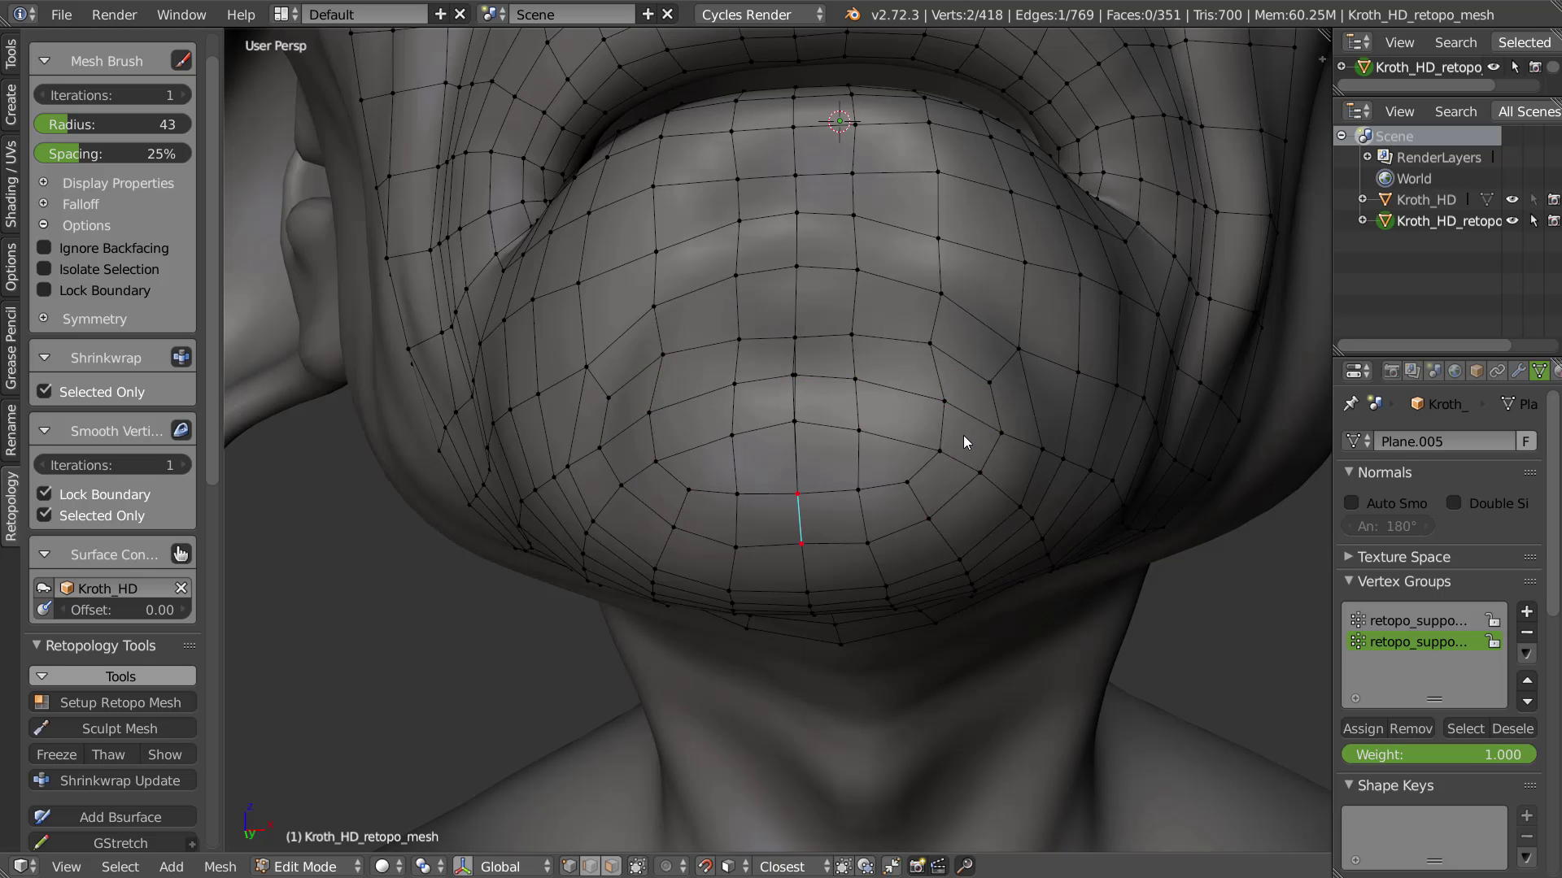
{"action": "key", "text": "ctrl+z"}
Adjust the vertical centre edge loop of the chin
{"action": "right_click", "coordinate": [801, 450], "text": "alt"}
{"action": "key", "text": "shift+v"}
{"action": "middle_click_drag", "start_coordinate": [916, 425], "coordinate": [880, 417]}
Lasso-select the chin faces, trim the lower part from the selection, and smooth the selected vertices
{"action": "key", "text": "a"}
{"action": "mouse_move", "coordinate": [833, 265]}
{"action": "left_mouse_down", "text": "ctrl"}
{"action": "mouse_move", "coordinate": [766, 266]}
{"action": "mouse_move", "coordinate": [646, 332]}
{"action": "mouse_move", "coordinate": [610, 446]}
{"action": "mouse_move", "coordinate": [746, 561]}
{"action": "mouse_move", "coordinate": [1032, 496]}
{"action": "mouse_move", "coordinate": [984, 295]}
{"action": "left_mouse_up", "text": "ctrl"}
{"action": "middle_click_drag", "start_coordinate": [1060, 339], "coordinate": [994, 476]}
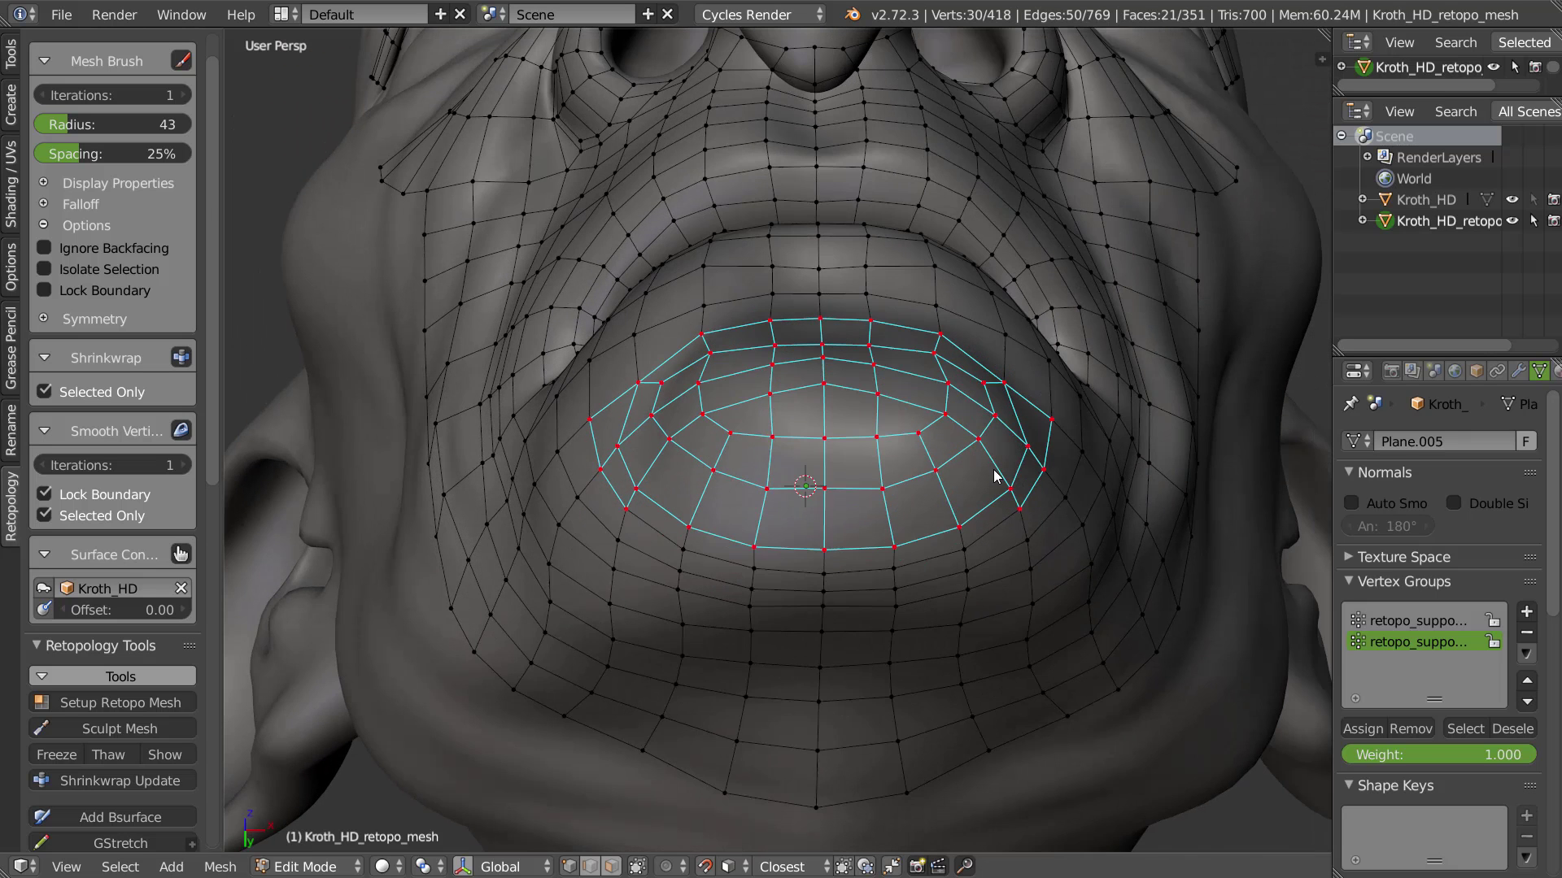
{"action": "mouse_move", "coordinate": [929, 572]}
{"action": "left_mouse_down", "text": "ctrl+shift"}
{"action": "mouse_move", "coordinate": [1031, 505]}
{"action": "mouse_move", "coordinate": [990, 446]}
{"action": "left_mouse_up", "text": "ctrl+shift"}
{"action": "mouse_move", "coordinate": [990, 447]}
{"action": "middle_mouse_down"}
{"action": "mouse_move", "coordinate": [976, 465]}
{"action": "mouse_move", "coordinate": [906, 449]}
{"action": "mouse_move", "coordinate": [903, 463]}
{"action": "middle_mouse_up"}
{"action": "key", "text": "w"}
{"action": "key", "text": "w"}
Reposition individual vertices on the front and side of the chin to even out the face flow
{"action": "right_click", "coordinate": [823, 346]}
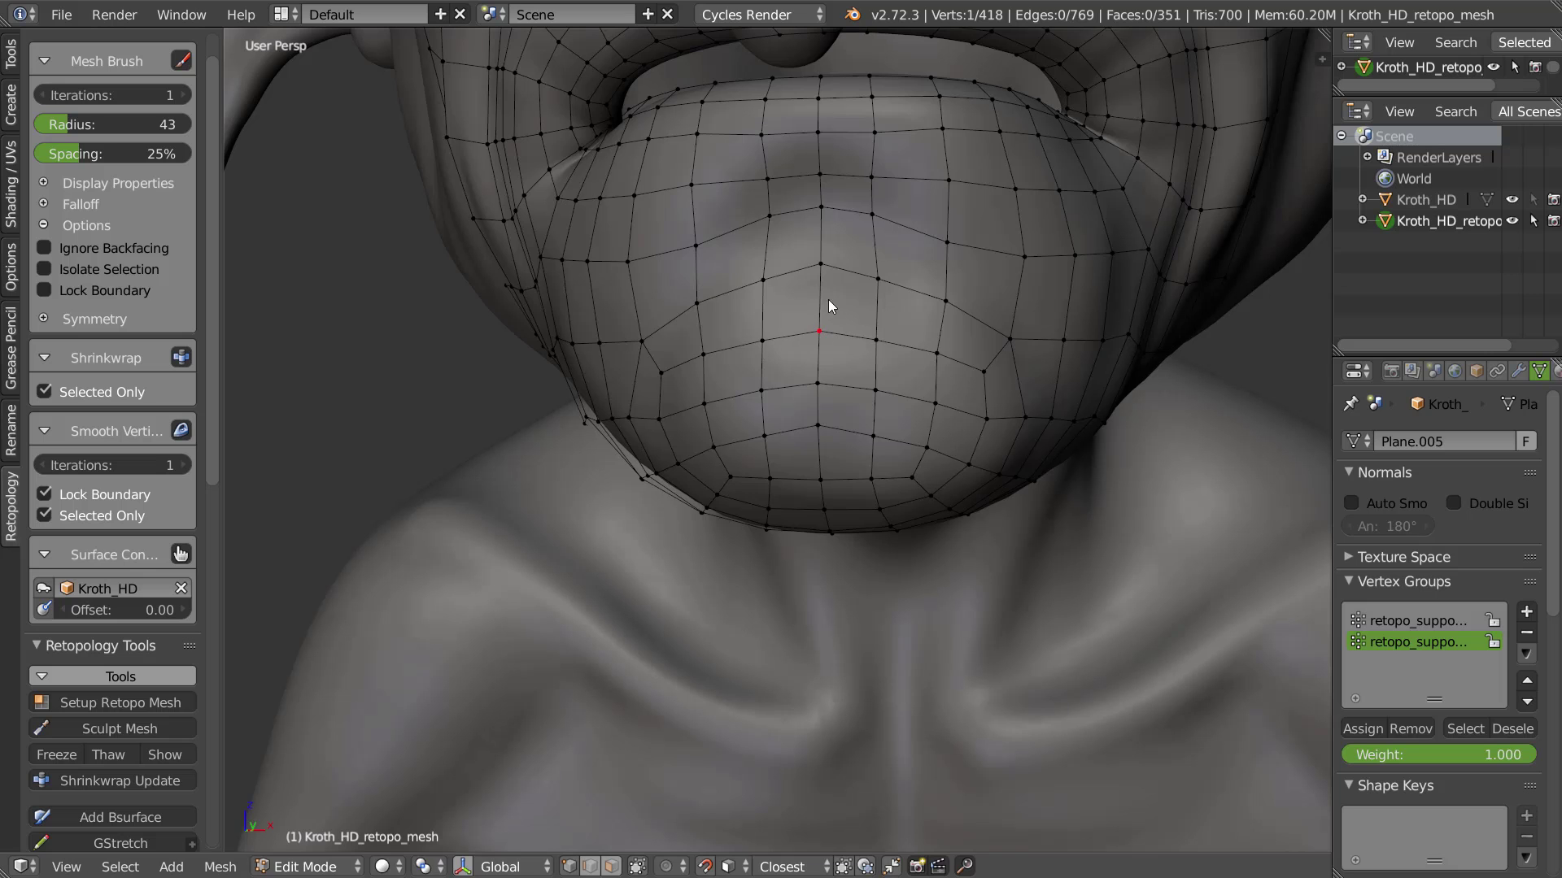
{"action": "middle_click_drag", "start_coordinate": [760, 271], "coordinate": [853, 359]}
{"action": "key", "text": "g"}
{"action": "left_click", "coordinate": [935, 285]}
{"action": "right_click", "coordinate": [1018, 315]}
{"action": "key", "text": "g"}
{"action": "left_click", "coordinate": [1016, 315]}
Examine the retopology mesh over the chin, mouth and nose from several angles
{"action": "scroll", "coordinate": [1121, 270], "scroll_direction": "down", "scroll_amount": 3}
{"action": "scroll", "coordinate": [1108, 295], "scroll_direction": "down", "scroll_amount": 4}
{"action": "middle_click_drag", "start_coordinate": [984, 294], "coordinate": [914, 372], "text": "shift"}
{"action": "scroll", "coordinate": [931, 320], "scroll_direction": "up", "scroll_amount": 3}
{"action": "scroll", "coordinate": [914, 373], "scroll_direction": "up", "scroll_amount": 1}
{"action": "middle_click_drag", "start_coordinate": [893, 445], "coordinate": [975, 443]}
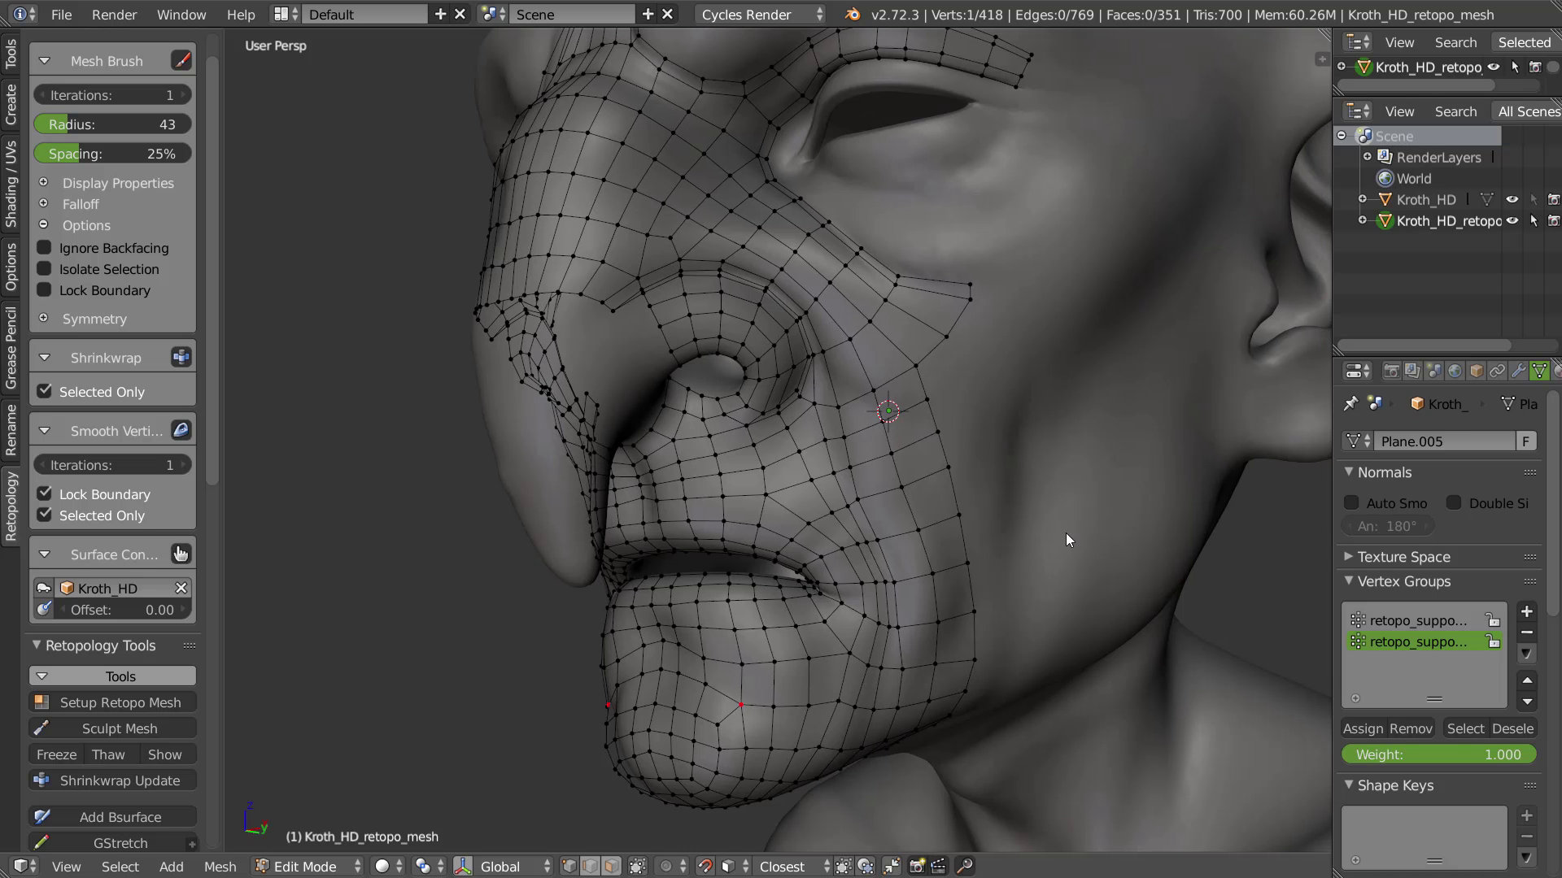
{"action": "middle_click_drag", "start_coordinate": [857, 295], "coordinate": [862, 320]}
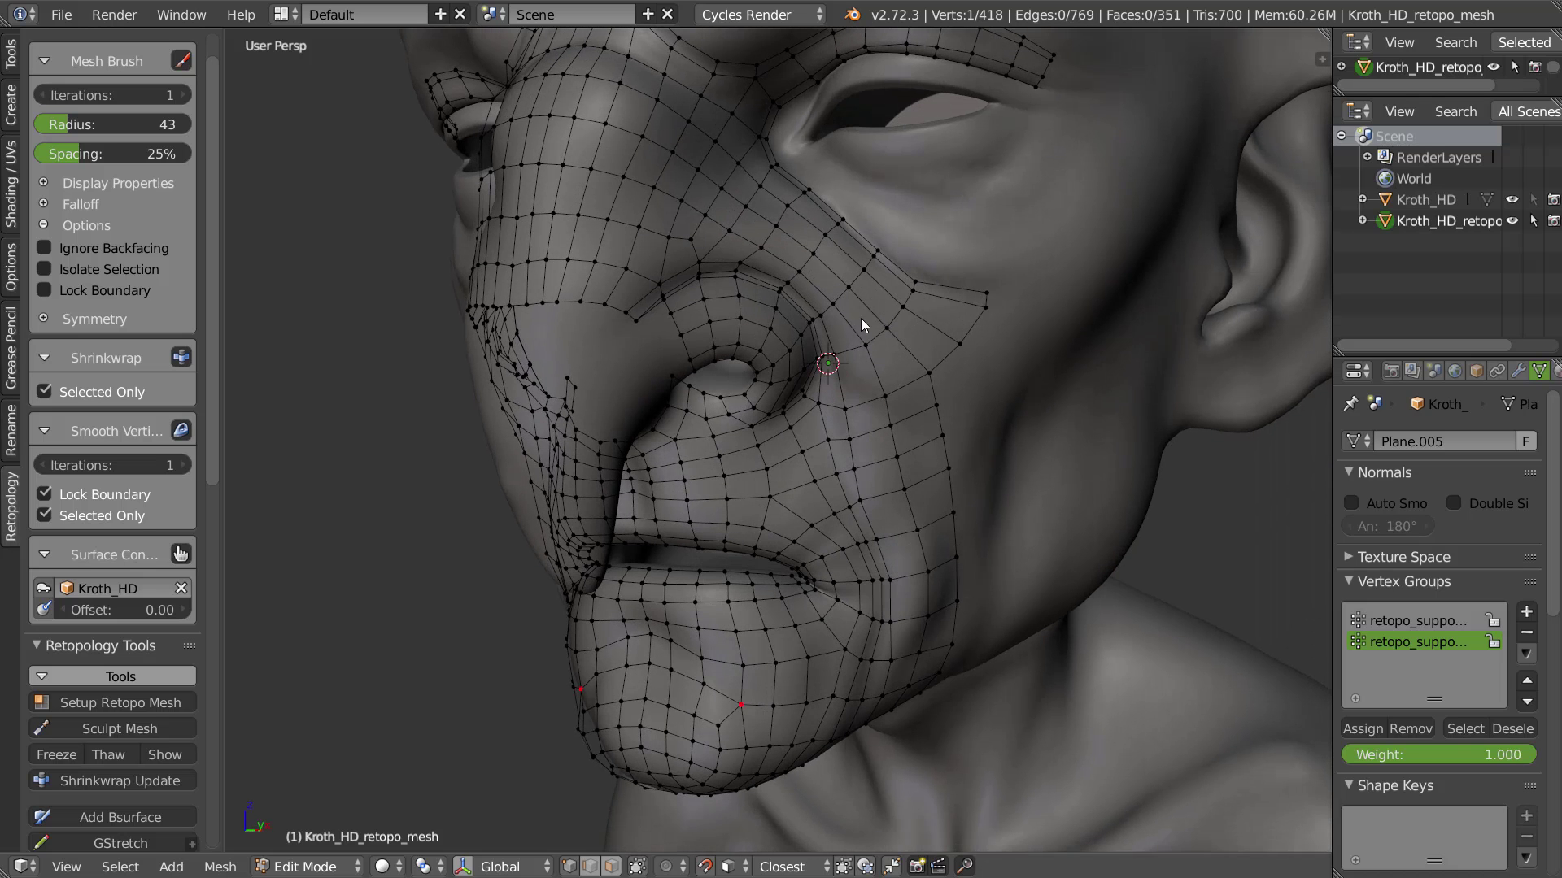
{"action": "middle_click_drag", "start_coordinate": [696, 364], "coordinate": [829, 382]}
Remove the Mirror modifier from the retopo mesh to work on the inner nostril area
{"action": "scroll", "coordinate": [887, 447], "scroll_direction": "up", "scroll_amount": 3}
{"action": "middle_click_drag", "start_coordinate": [890, 452], "coordinate": [994, 272], "text": "shift"}
{"action": "scroll", "coordinate": [994, 272], "scroll_direction": "up", "scroll_amount": 3}
{"action": "scroll", "coordinate": [970, 285], "scroll_direction": "down", "scroll_amount": 1}
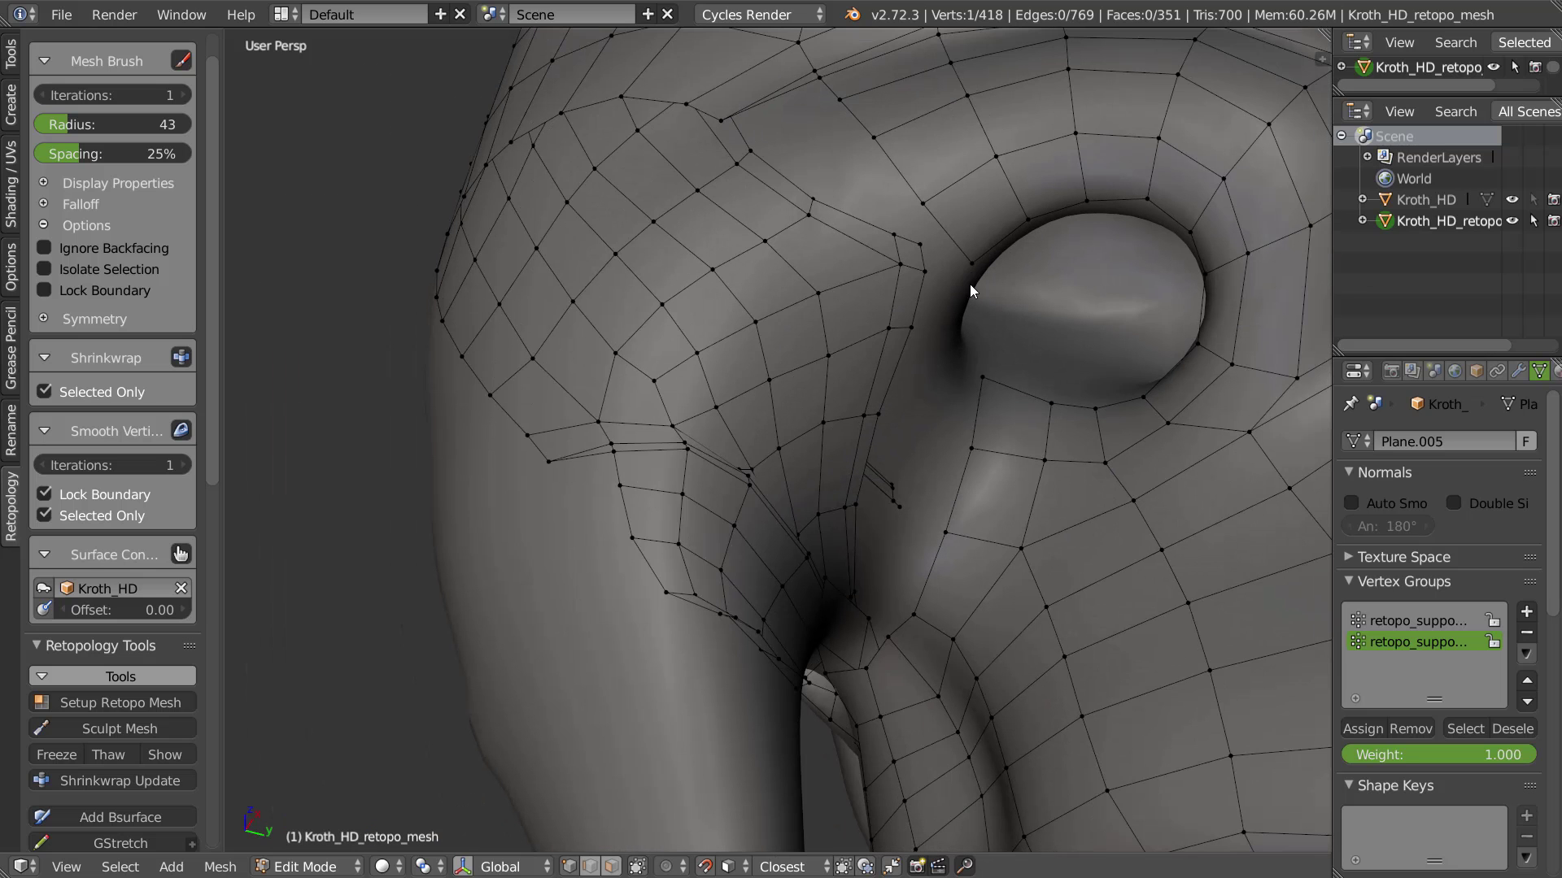
{"action": "right_click", "coordinate": [1042, 354]}
{"action": "right_click", "coordinate": [963, 295]}
{"action": "right_click", "coordinate": [1020, 339]}
{"action": "left_click", "coordinate": [795, 245]}
Extrude the end edge of the nostril loop twice around the inner lower rim of the nostril
{"action": "middle_click_drag", "start_coordinate": [944, 298], "coordinate": [960, 295]}
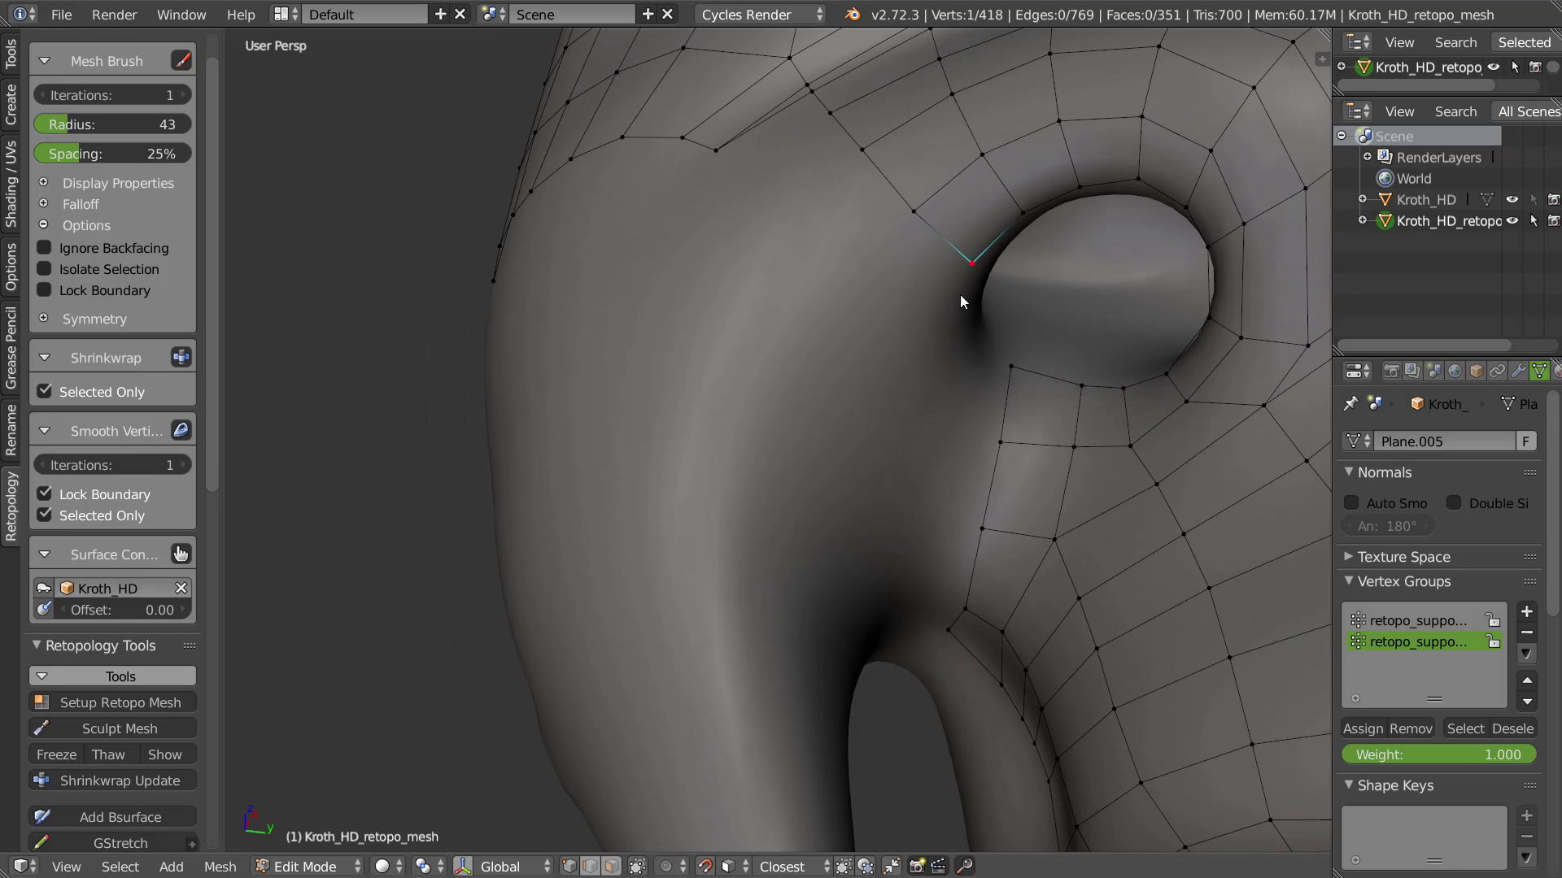
{"action": "left_click", "coordinate": [951, 341], "text": "ctrl"}
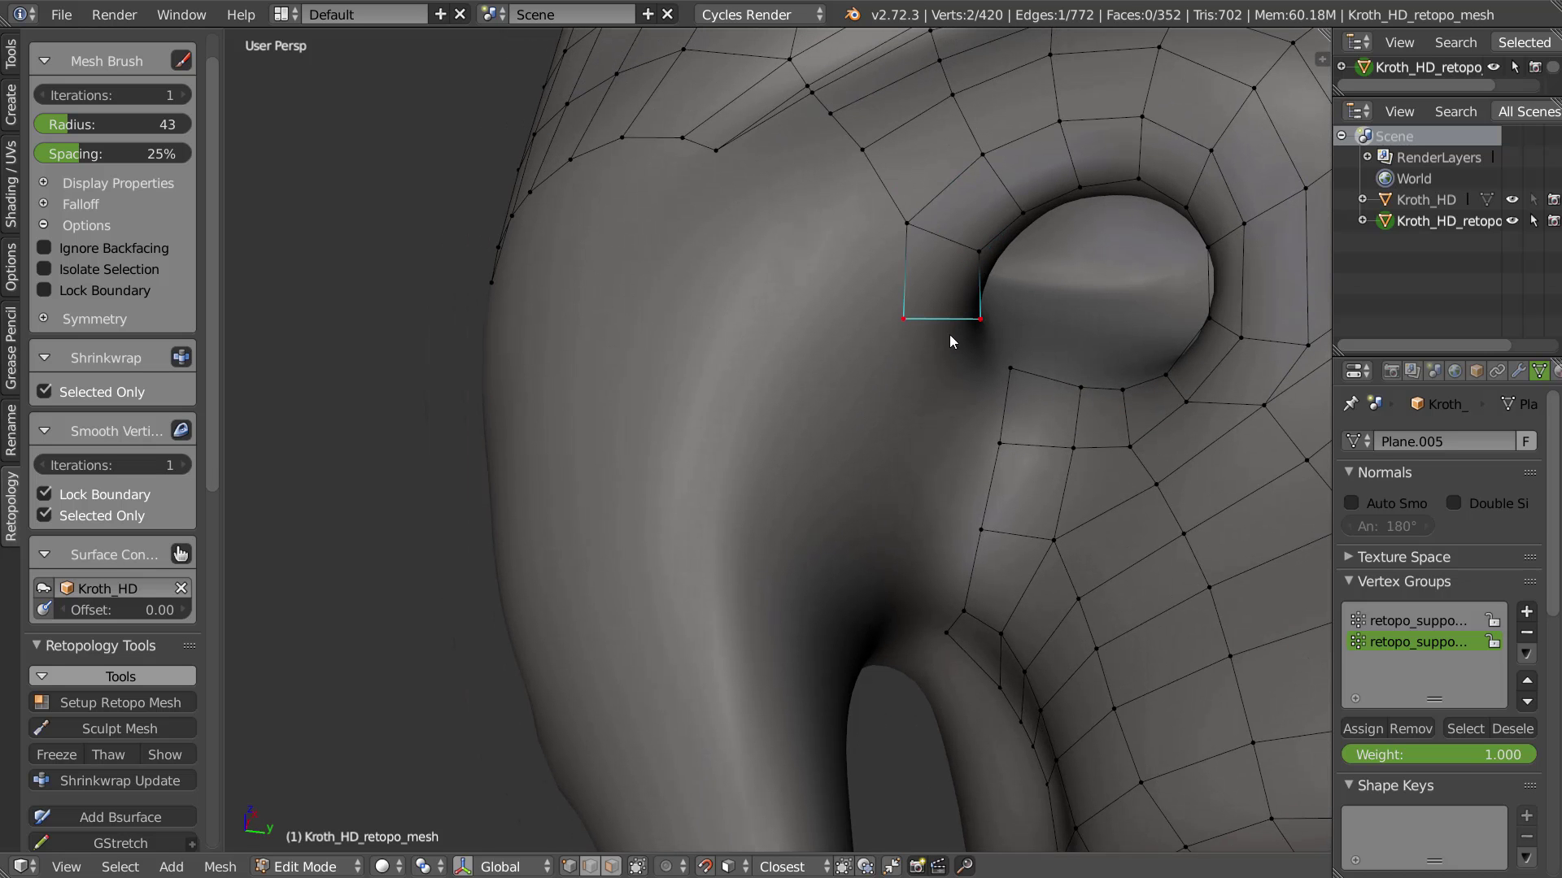
{"action": "left_click", "coordinate": [966, 373], "text": "ctrl"}
Reposition the vertices of the newly extruded faces along the inner rim of the nostril
{"action": "middle_click_drag", "start_coordinate": [1026, 366], "coordinate": [994, 348]}
{"action": "right_click_drag", "start_coordinate": [993, 345], "coordinate": [981, 347]}
{"action": "right_click_drag", "start_coordinate": [947, 317], "coordinate": [934, 323]}
{"action": "right_click_drag", "start_coordinate": [922, 263], "coordinate": [935, 272]}
{"action": "right_click_drag", "start_coordinate": [846, 256], "coordinate": [855, 262]}
{"action": "right_click_drag", "start_coordinate": [912, 400], "coordinate": [933, 414]}
{"action": "right_click_drag", "start_coordinate": [979, 352], "coordinate": [960, 358]}
Select the inner border edges of the upper lip mesh below the nostril and extrude them toward the nose
{"action": "middle_click_drag", "start_coordinate": [924, 372], "coordinate": [909, 510]}
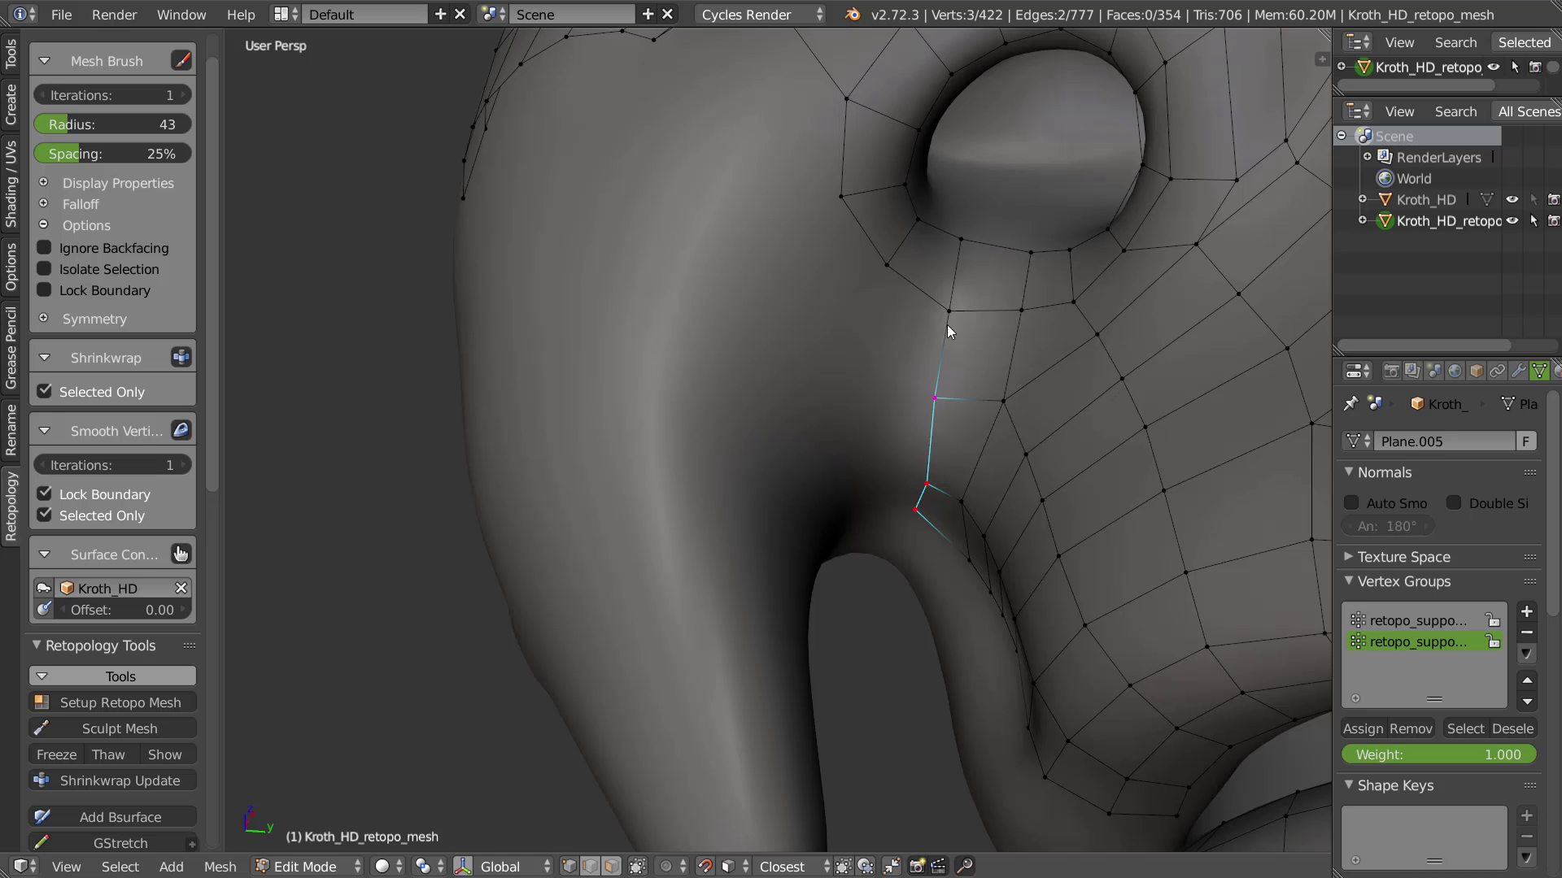
{"action": "key", "text": "e"}
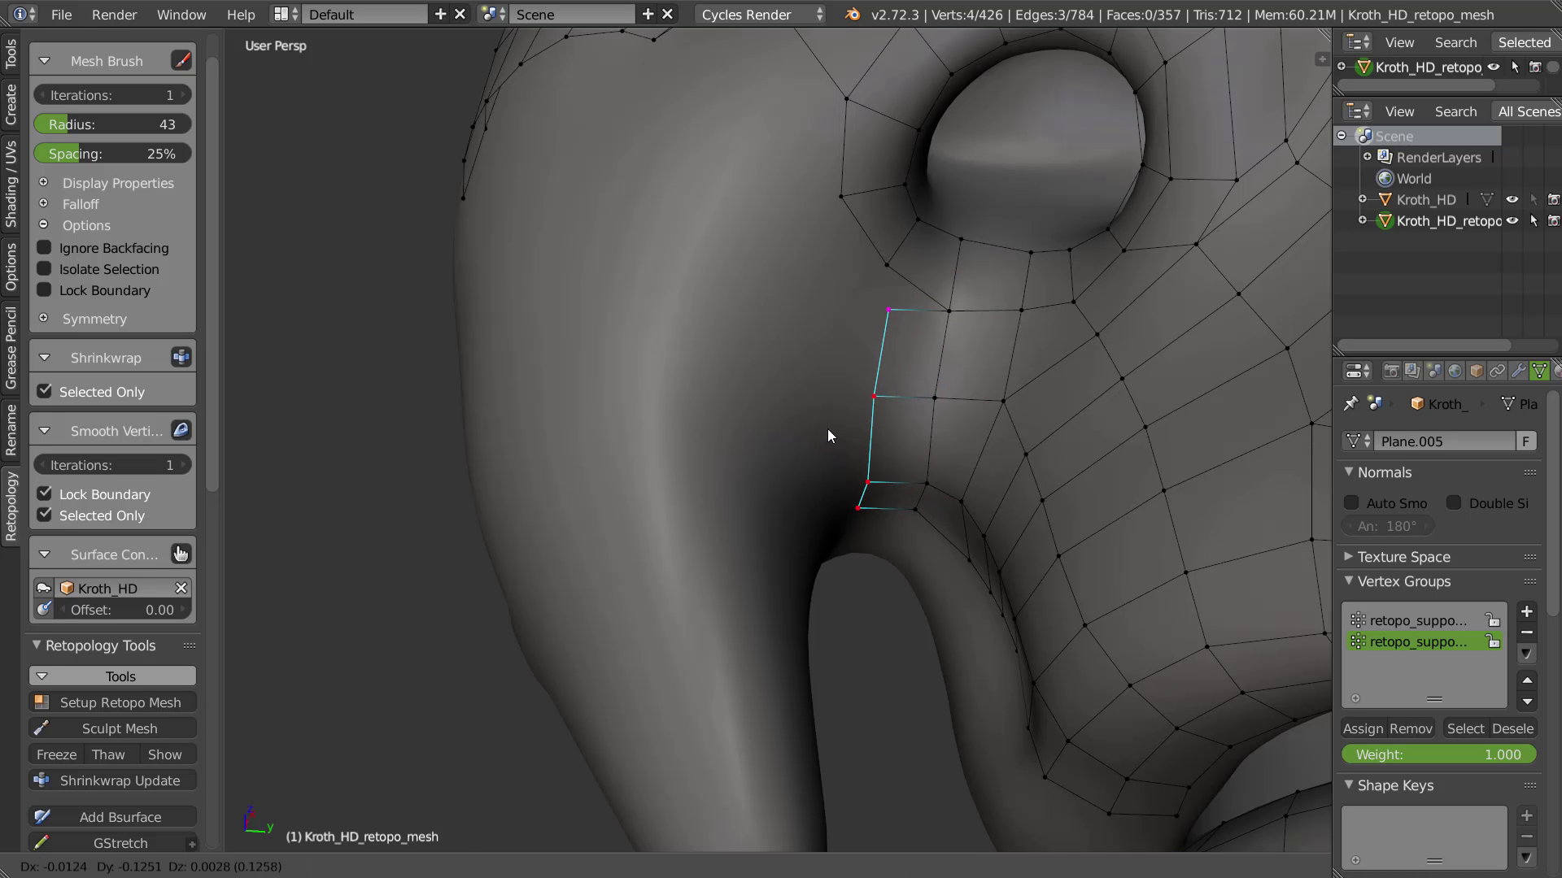
{"action": "left_click", "coordinate": [827, 428]}
Restore the Mirror modifier on the retopo mesh
{"action": "right_click", "coordinate": [940, 450]}
{"action": "right_click", "coordinate": [950, 401]}
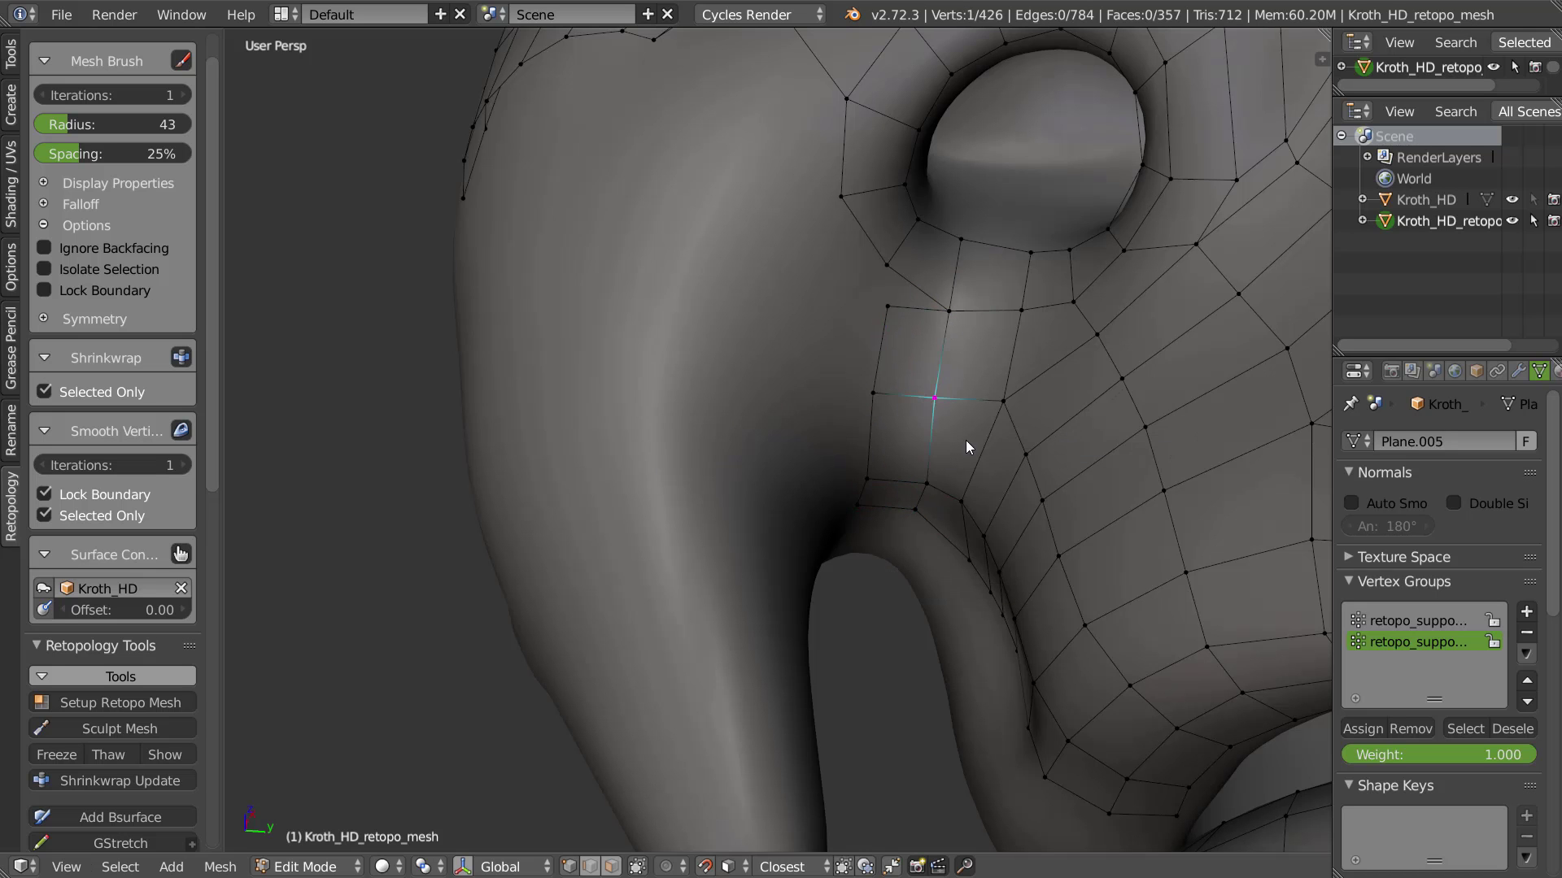
{"action": "right_click", "coordinate": [950, 418]}
{"action": "left_click", "coordinate": [708, 335]}
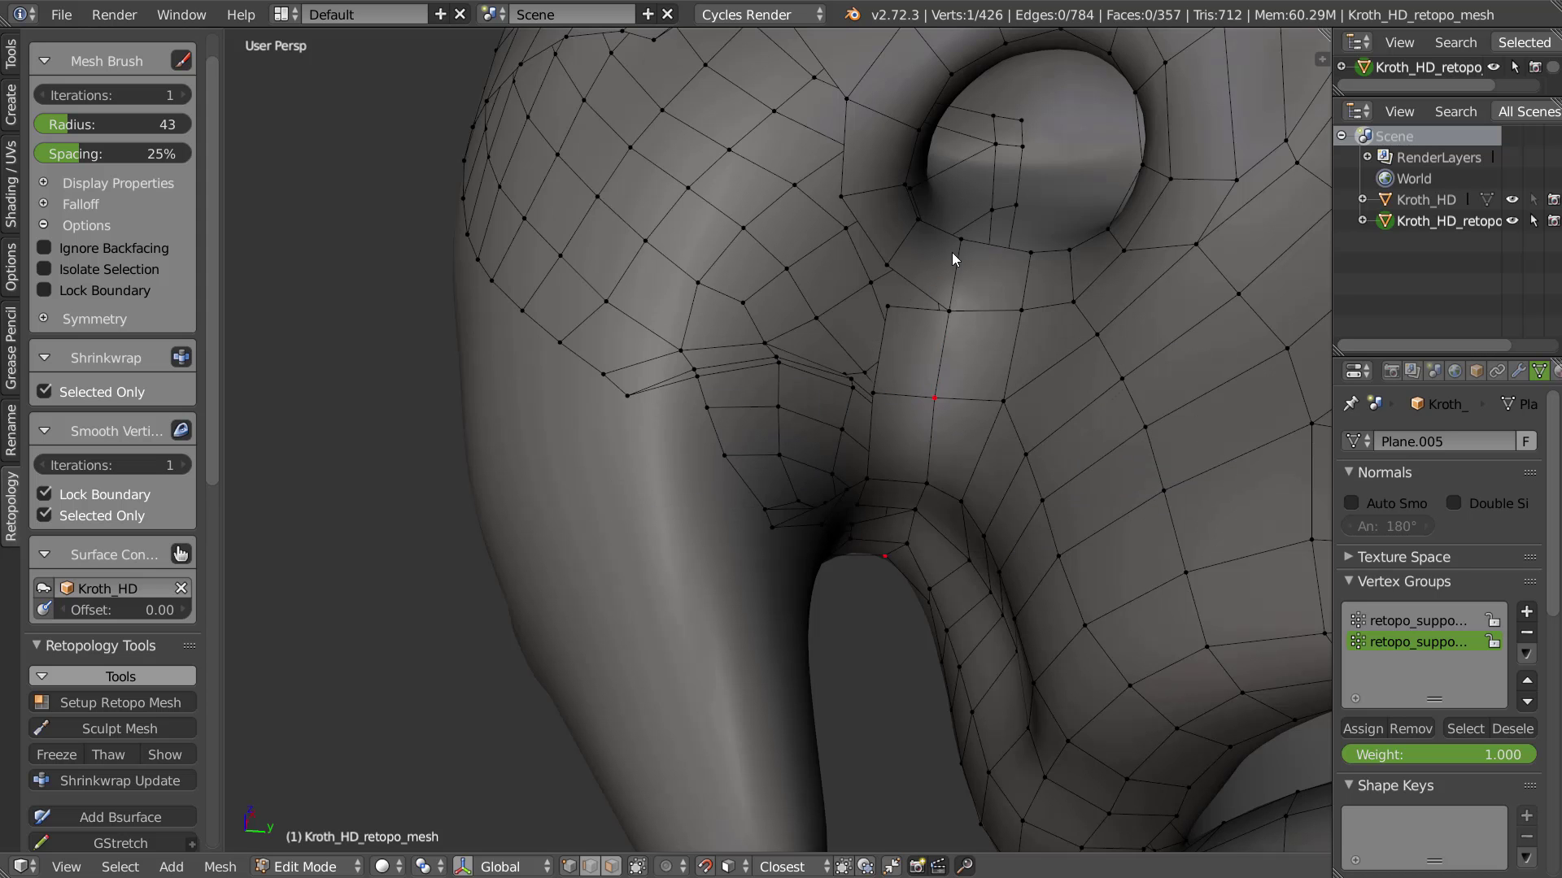
Merge the two open border vertices beside the nostril at the last selected one and reposition the merged vertex
{"action": "right_click", "coordinate": [934, 307]}
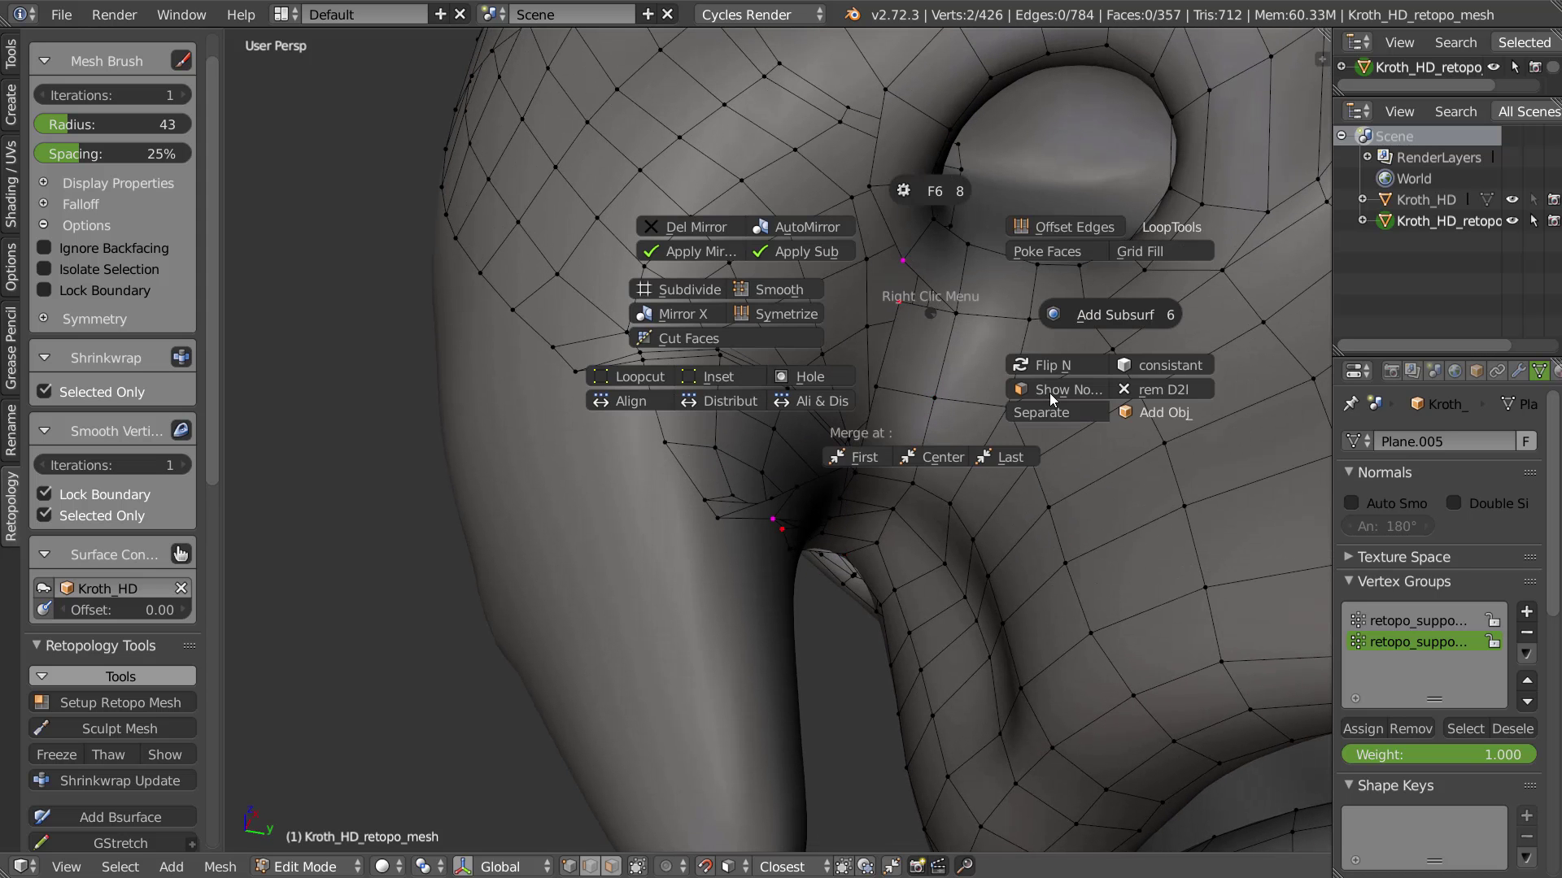
{"action": "left_click", "coordinate": [1006, 462]}
{"action": "middle_click_drag", "start_coordinate": [909, 329], "coordinate": [886, 387]}
{"action": "left_click_drag", "start_coordinate": [886, 387], "coordinate": [885, 370]}
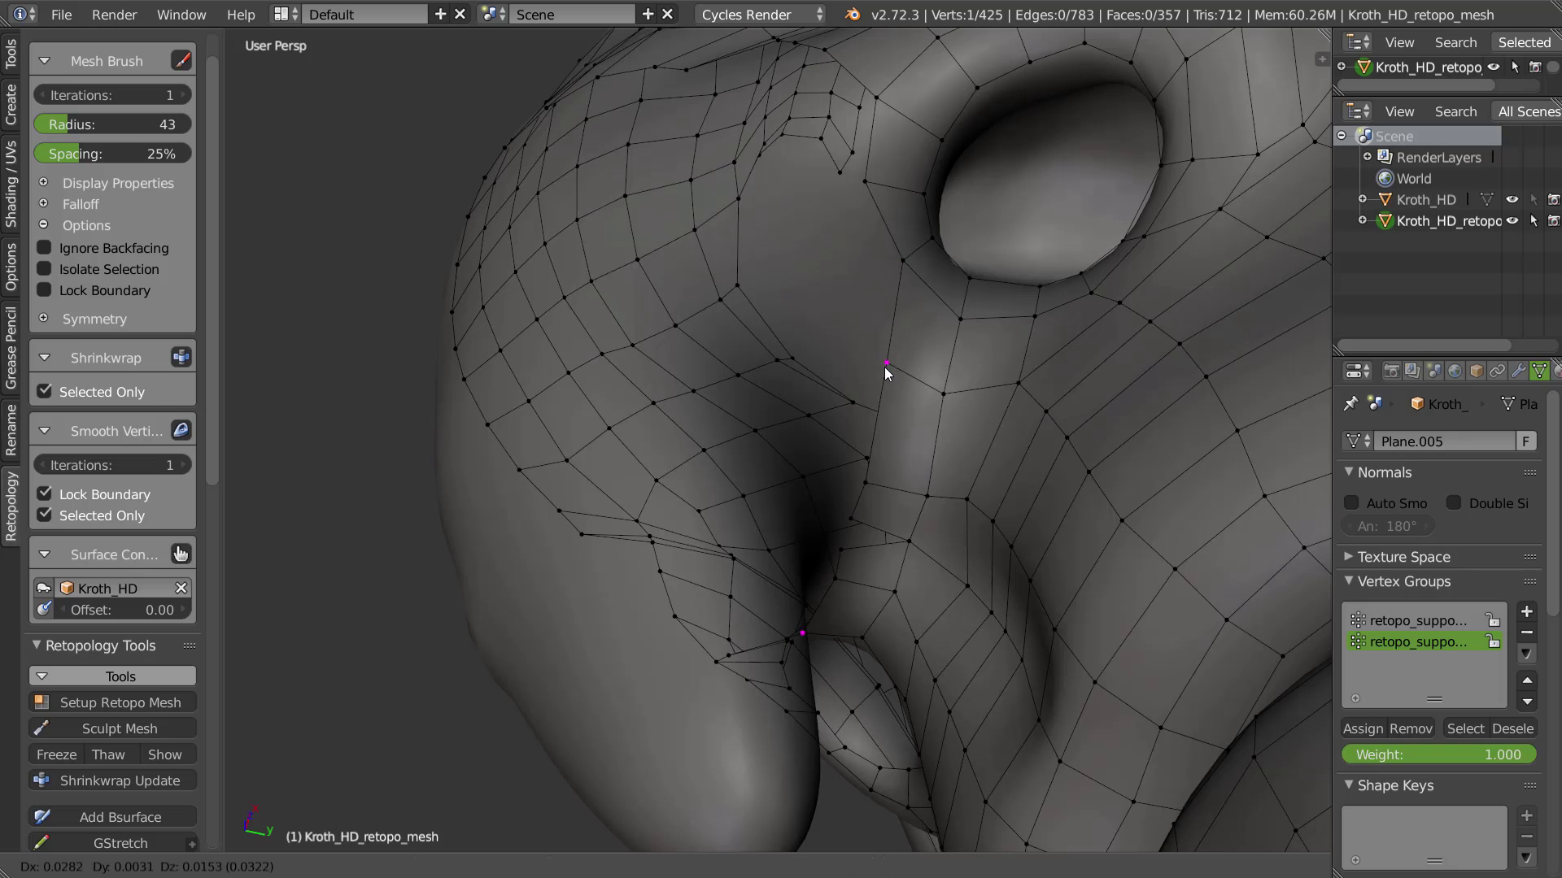
Adjust the border vertices between the side of the nose and the upper lip
{"action": "middle_click_drag", "start_coordinate": [885, 370], "coordinate": [893, 511]}
{"action": "left_click", "coordinate": [888, 530], "text": "alt"}
{"action": "right_click", "coordinate": [895, 535], "text": "shift"}
{"action": "left_click", "coordinate": [996, 526]}
{"action": "left_click_drag", "start_coordinate": [871, 478], "coordinate": [868, 468]}
Fill a strip of five faces up the side of the nose, from the nostril's lower rim to the nose bridge
{"action": "middle_click_drag", "start_coordinate": [899, 466], "coordinate": [922, 375]}
{"action": "key", "text": "f"}
{"action": "left_click", "coordinate": [885, 342]}
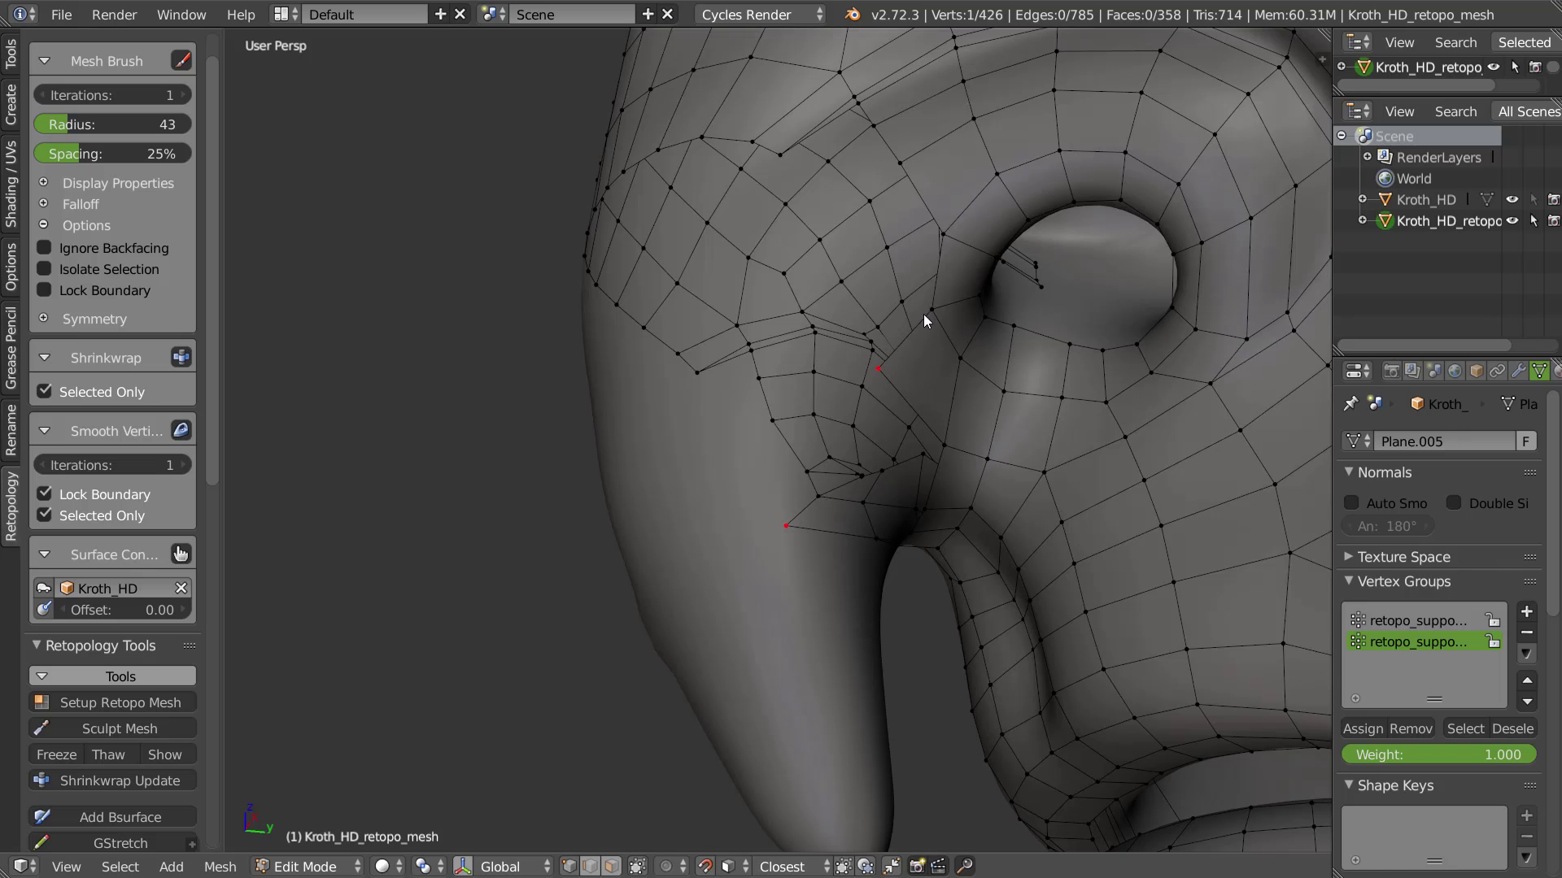
{"action": "key", "text": "f"}
{"action": "left_click", "coordinate": [846, 321]}
{"action": "middle_click_drag", "start_coordinate": [846, 321], "coordinate": [903, 309]}
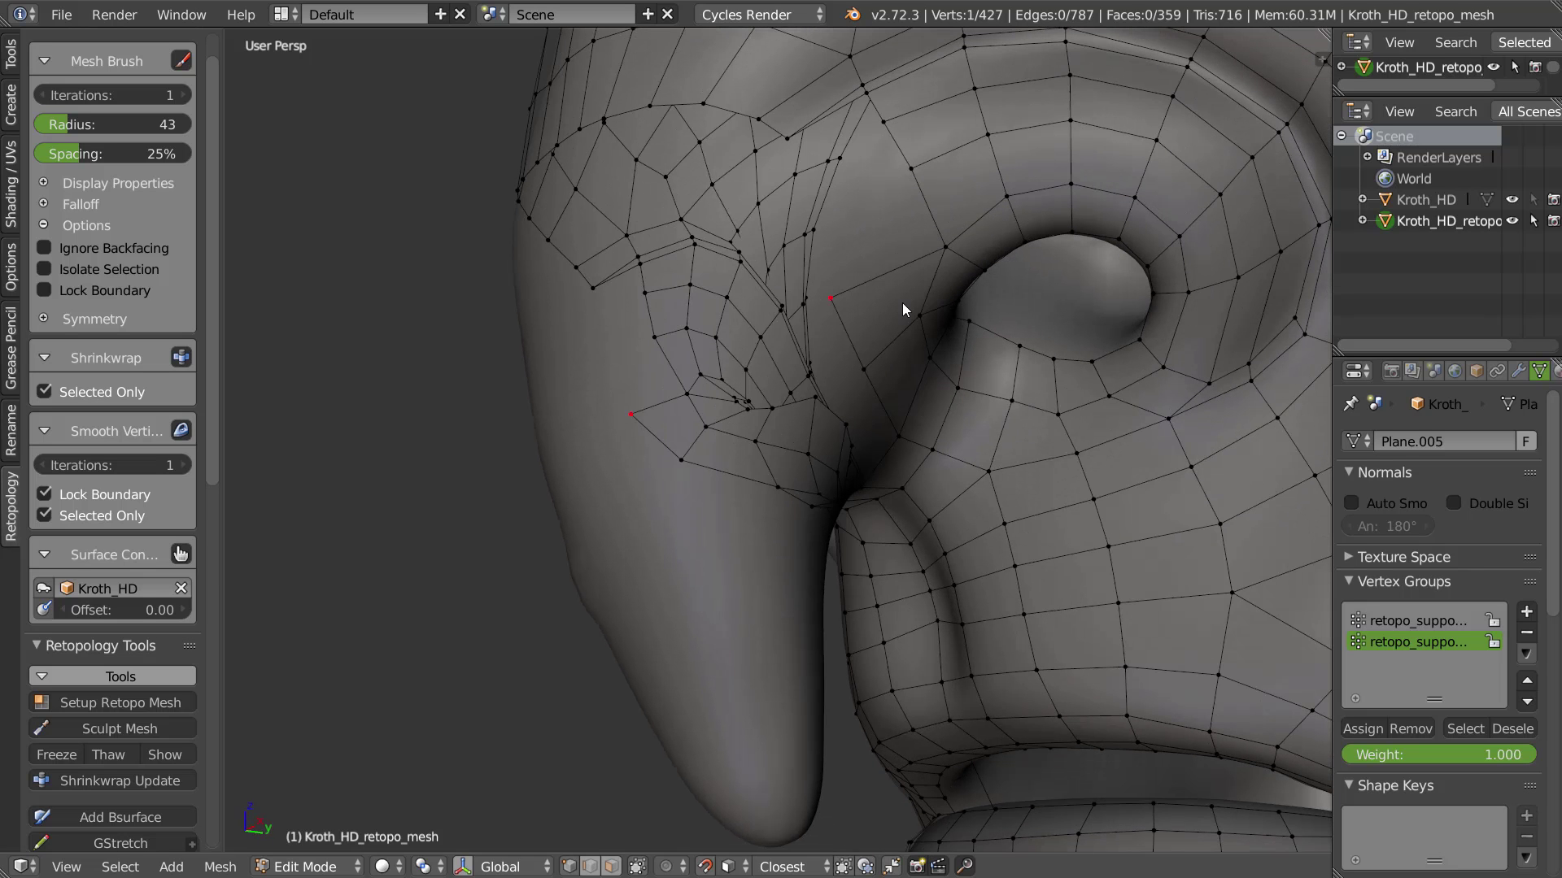
{"action": "key", "text": "f"}
{"action": "left_click", "coordinate": [927, 243]}
{"action": "key", "text": "f"}
{"action": "left_click", "coordinate": [912, 148]}
{"action": "key", "text": "f"}
{"action": "right_click", "coordinate": [773, 145]}
Select the lower border edges of the nose bridge mesh and extrude them down the nose
{"action": "middle_click_drag", "start_coordinate": [759, 173], "coordinate": [950, 262]}
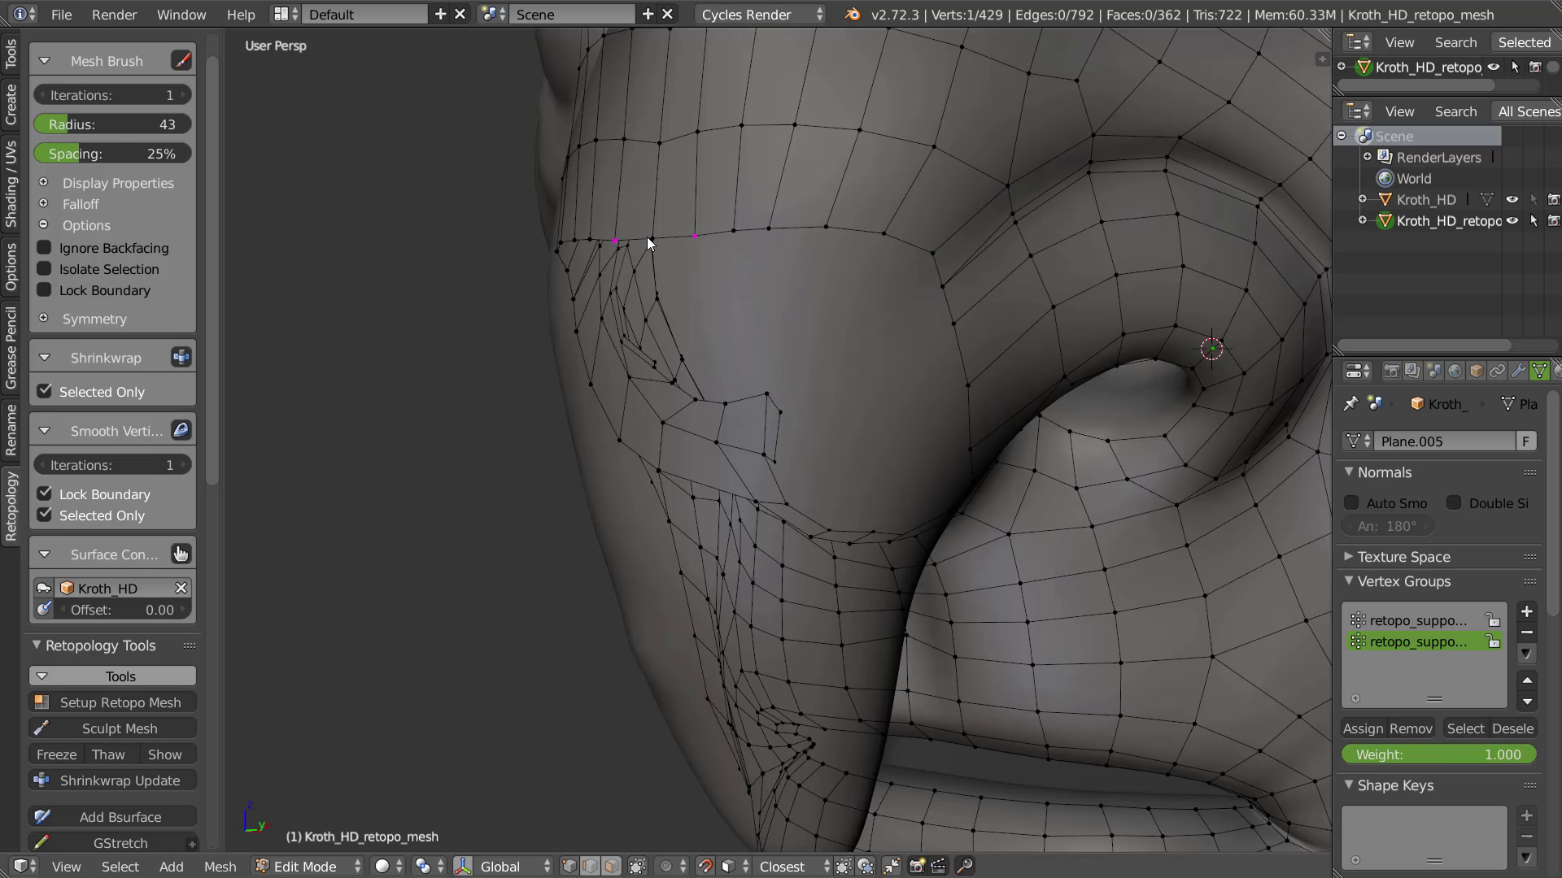
{"action": "right_click", "coordinate": [922, 261], "text": "ctrl"}
{"action": "middle_click_drag", "start_coordinate": [764, 280], "coordinate": [759, 283]}
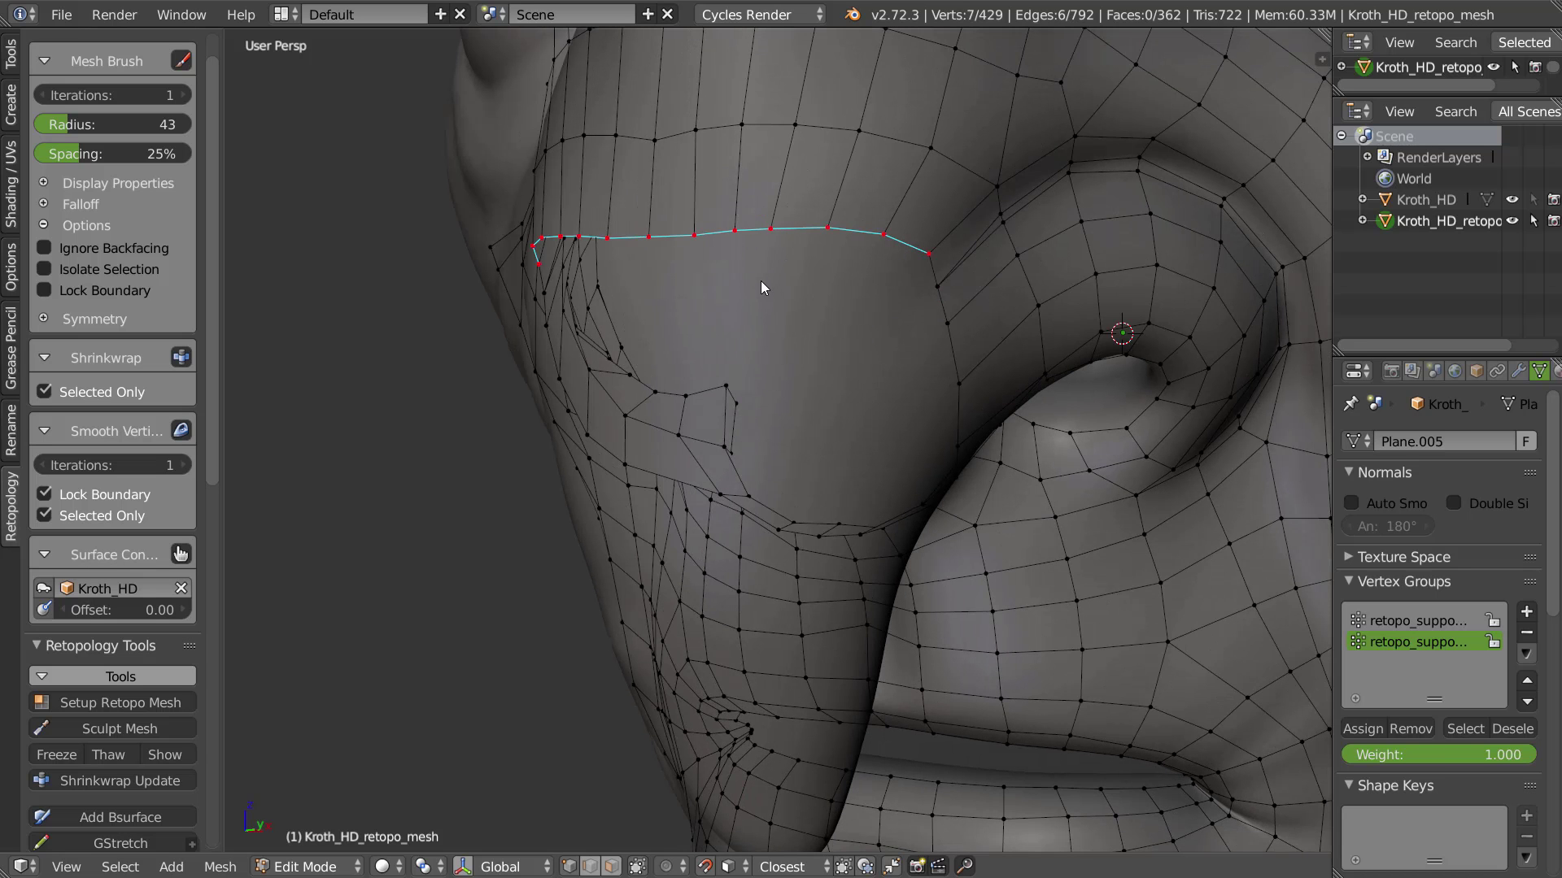
{"action": "key", "text": "e"}
{"action": "left_click", "coordinate": [750, 351]}
Merge the extruded row's end vertex with the adjacent nostril-side vertex at center and reposition the row's vertices
{"action": "left_click_drag", "start_coordinate": [919, 318], "coordinate": [924, 291]}
{"action": "left_click", "coordinate": [942, 286], "text": "shift"}
{"action": "right_click", "coordinate": [943, 290]}
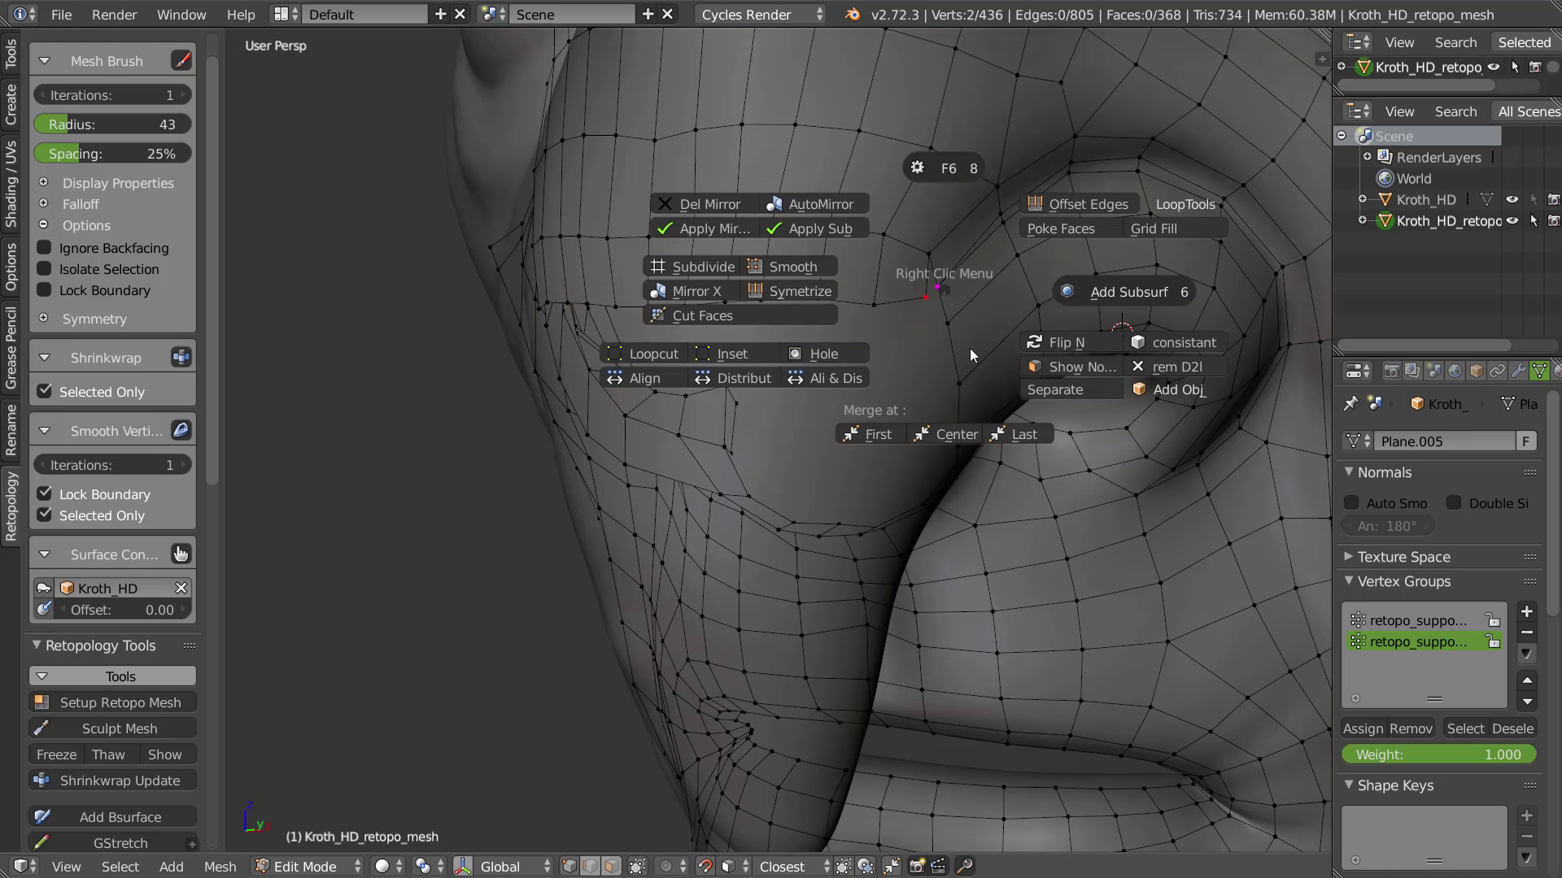
{"action": "left_click", "coordinate": [947, 434]}
{"action": "left_click_drag", "start_coordinate": [872, 311], "coordinate": [838, 301]}
{"action": "middle_click_drag", "start_coordinate": [767, 299], "coordinate": [553, 306]}
{"action": "left_click_drag", "start_coordinate": [553, 305], "coordinate": [566, 309]}
{"action": "key", "text": "ctrl+r"}
{"action": "left_click", "coordinate": [685, 297]}
{"action": "right_click", "coordinate": [696, 308]}
{"action": "key", "text": "ctrl+z"}
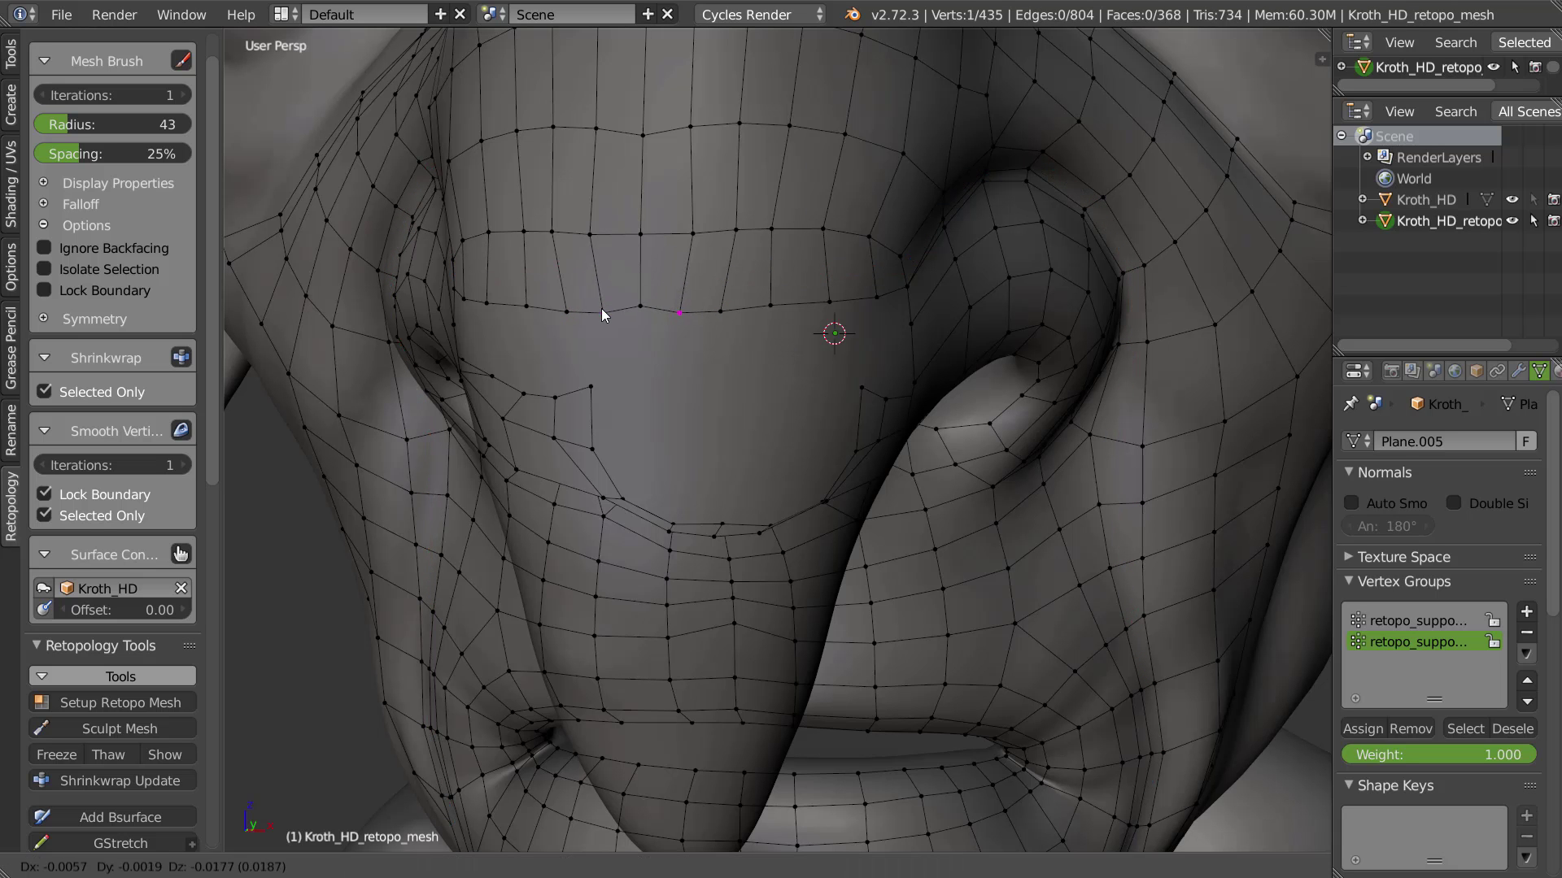
{"action": "right_click", "coordinate": [641, 310]}
Extrude the border edges under the nose into a strip down the back of the nose tip and adjust its vertices
{"action": "middle_click_drag", "start_coordinate": [701, 233], "coordinate": [901, 266]}
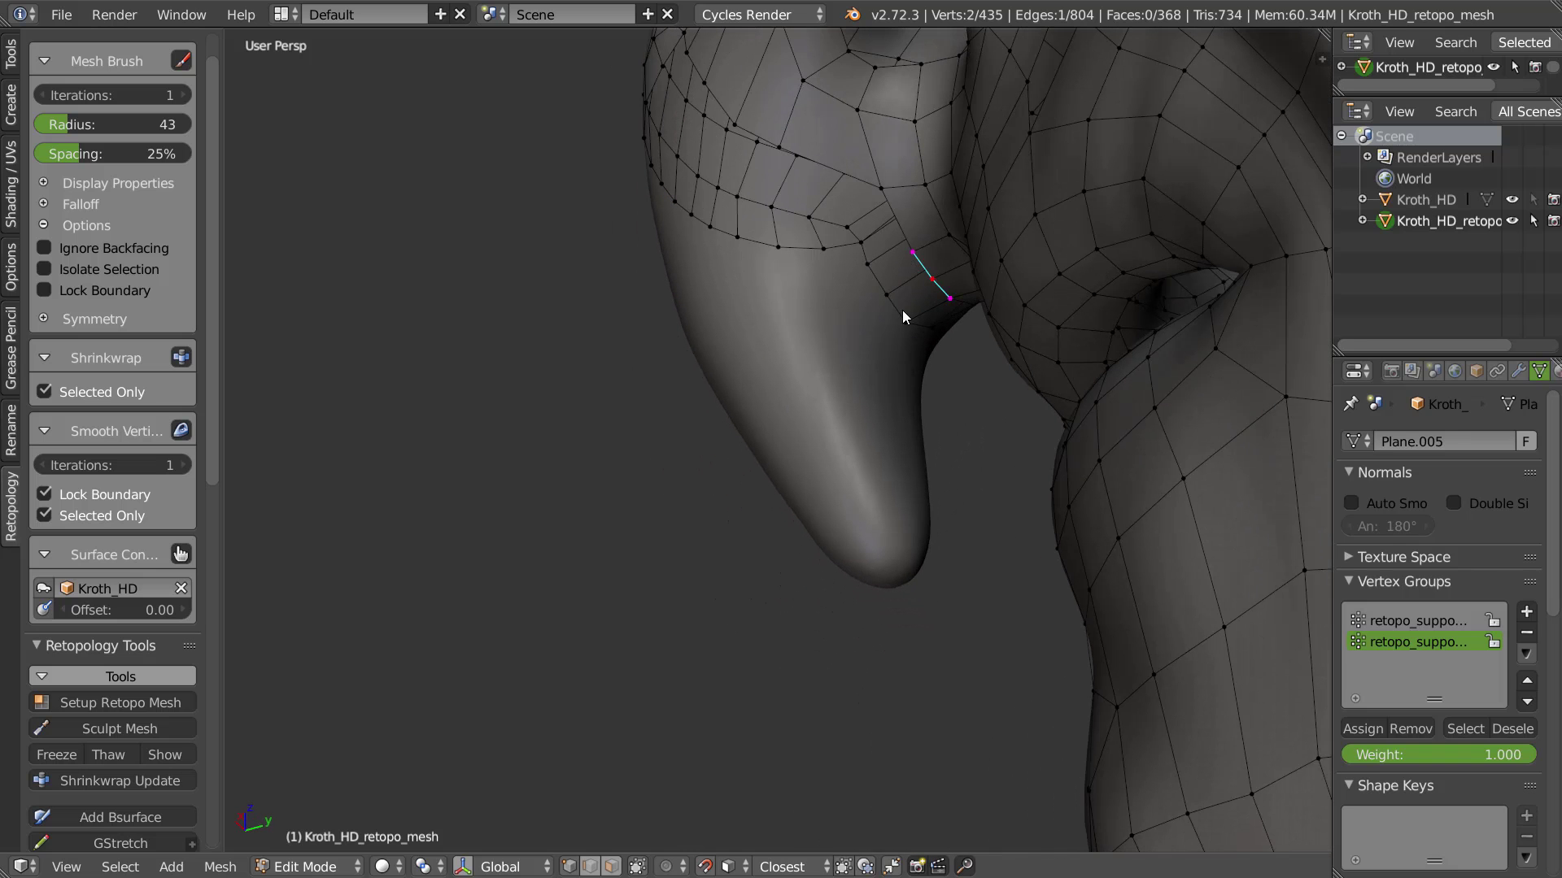
{"action": "left_click", "coordinate": [900, 294], "text": "ctrl"}
{"action": "left_click", "coordinate": [895, 351], "text": "ctrl"}
{"action": "left_click", "coordinate": [885, 470], "text": "ctrl"}
{"action": "middle_click_drag", "start_coordinate": [914, 373], "coordinate": [903, 333]}
{"action": "right_click", "coordinate": [904, 427], "text": "alt"}
{"action": "right_click", "coordinate": [903, 331]}
{"action": "key", "text": "g"}
{"action": "left_click", "coordinate": [892, 475]}
Fill three faces along the outer side of the nose tip strip, repositioning each new corner vertex
{"action": "middle_click_drag", "start_coordinate": [885, 439], "coordinate": [904, 243]}
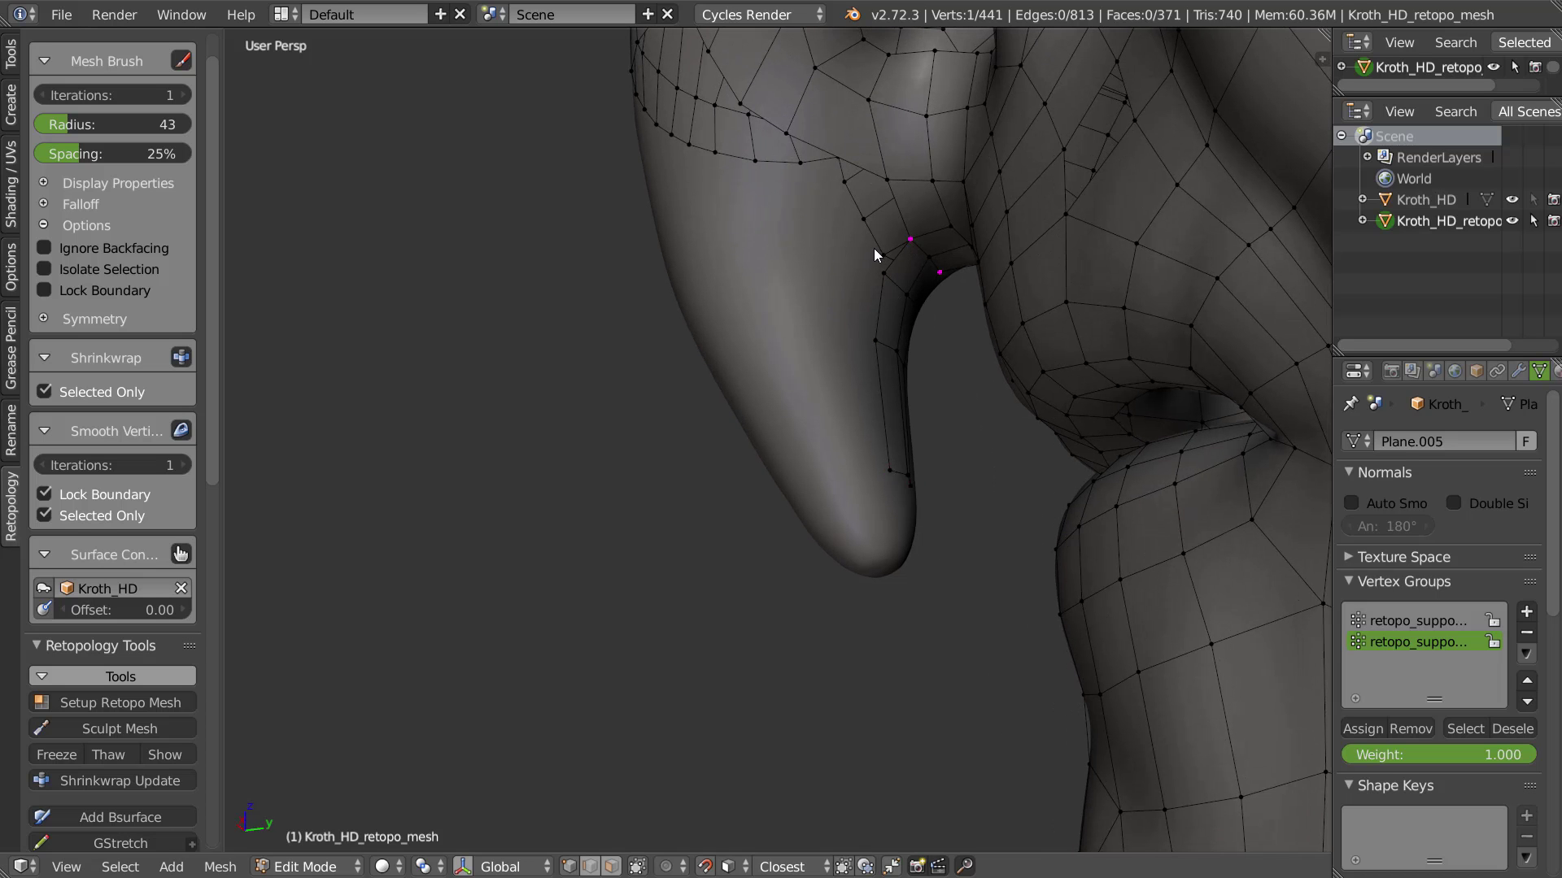
{"action": "key", "text": "f"}
{"action": "key", "text": "g"}
{"action": "left_click", "coordinate": [861, 265]}
{"action": "key", "text": "f"}
{"action": "key", "text": "g"}
{"action": "left_click", "coordinate": [874, 329]}
{"action": "key", "text": "f"}
{"action": "key", "text": "g"}
{"action": "left_click", "coordinate": [839, 474]}
{"action": "key", "text": "g"}
{"action": "left_click", "coordinate": [852, 473]}
Fill one more face where the nose tip strip meets the underside of the nose and place its corner vertex
{"action": "middle_click_drag", "start_coordinate": [853, 473], "coordinate": [895, 301]}
{"action": "right_click", "coordinate": [908, 195]}
{"action": "key", "text": "f"}
{"action": "key", "text": "g"}
{"action": "left_click", "coordinate": [820, 161]}
Select the border edge loop on the side of the nose above the nostril and extrude it toward the nose center
{"action": "middle_click_drag", "start_coordinate": [805, 165], "coordinate": [865, 358], "text": "shift"}
{"action": "right_click", "coordinate": [867, 420], "text": "alt"}
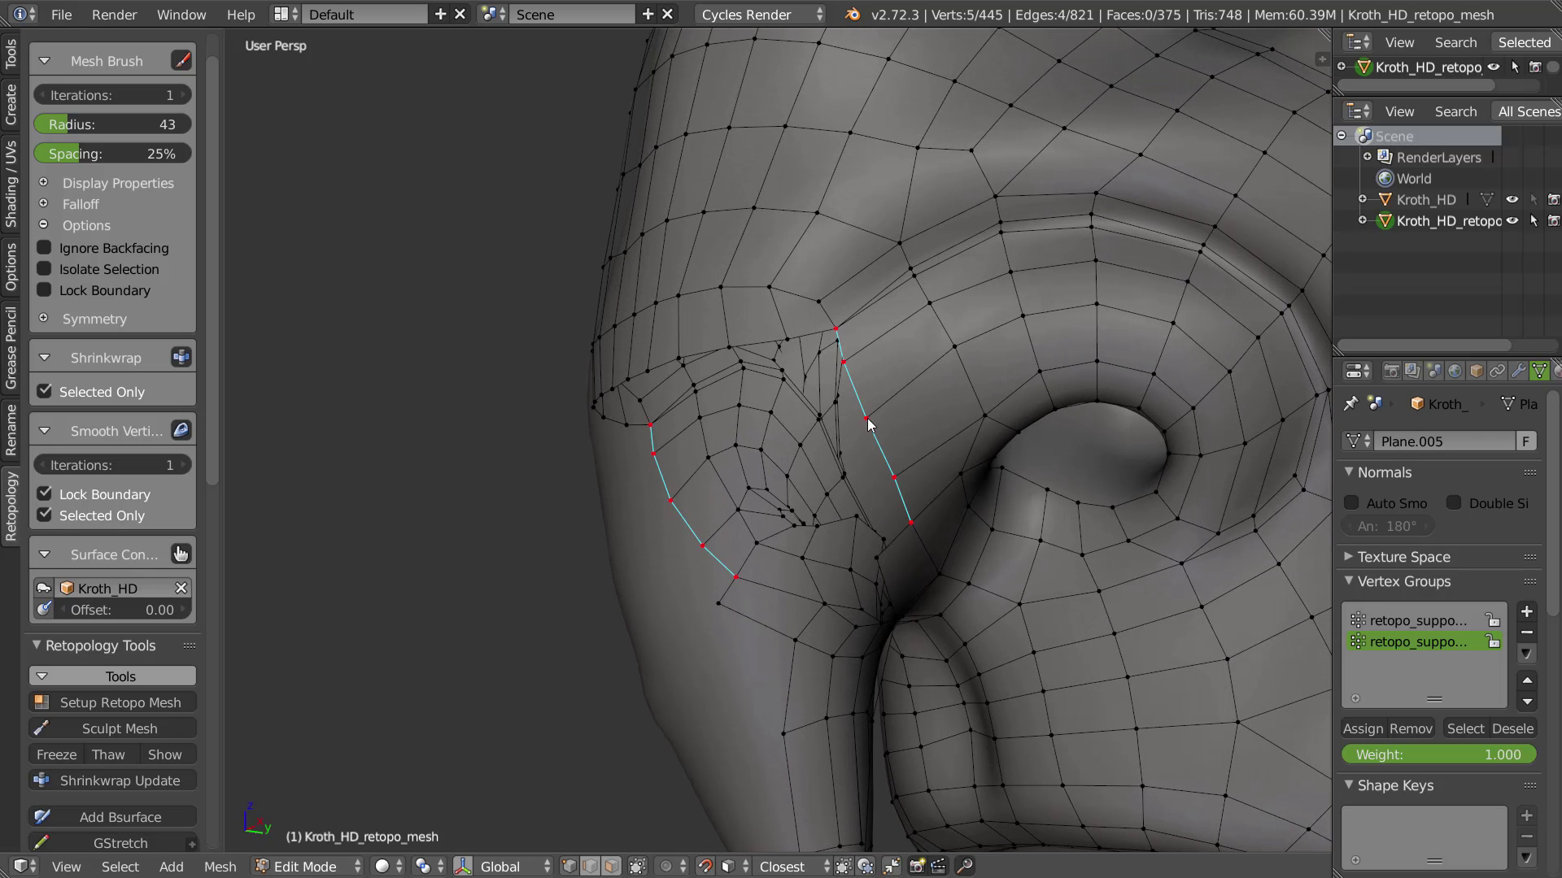
{"action": "key", "text": "e"}
{"action": "left_click", "coordinate": [804, 465]}
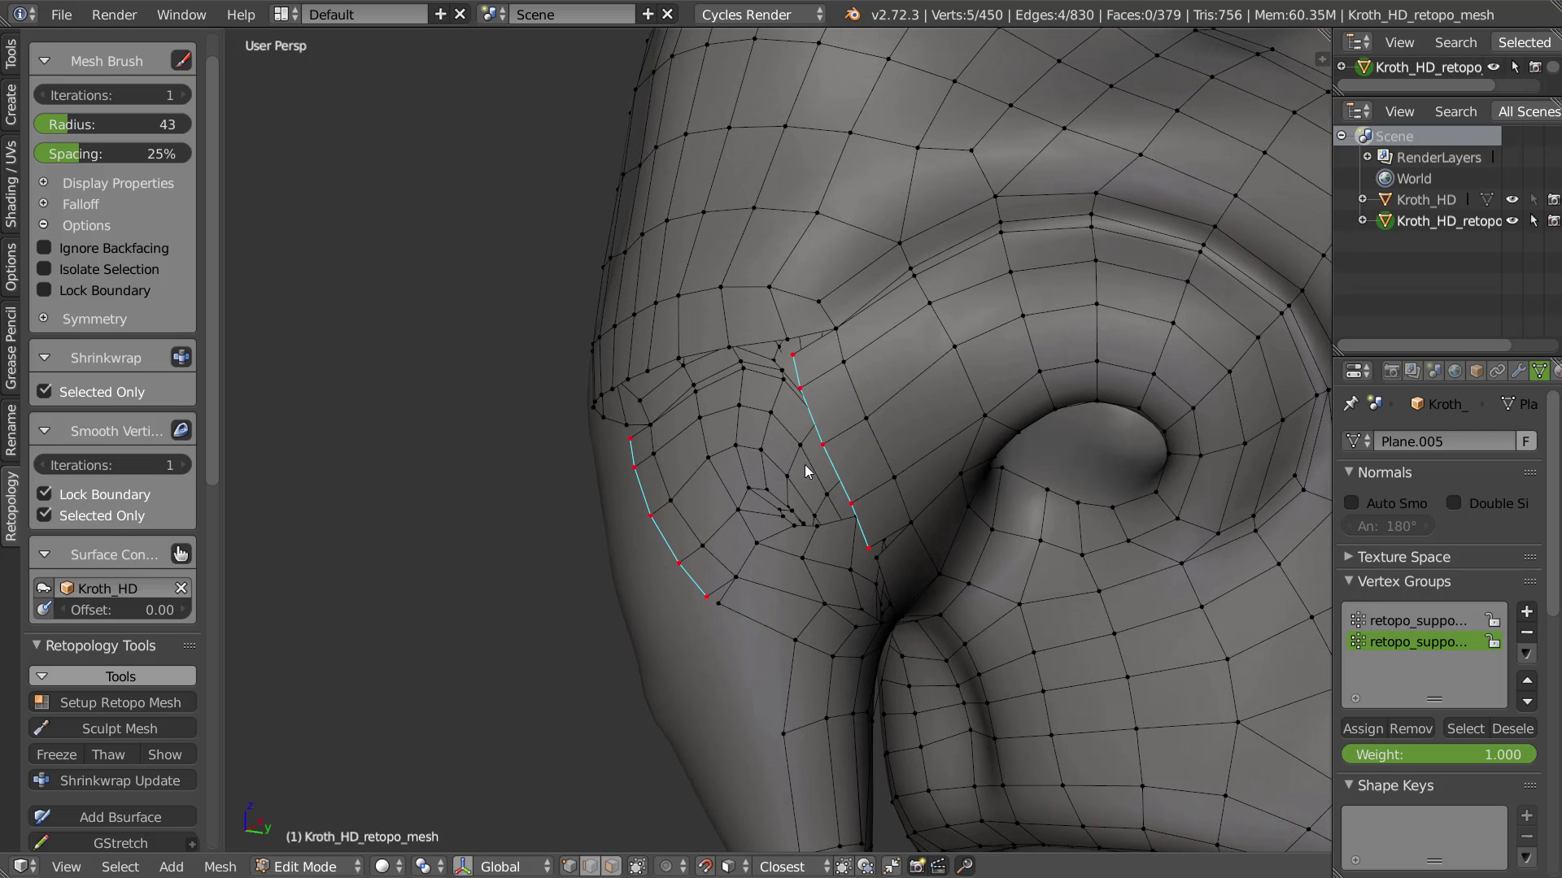
Merge both end vertices of the extruded side row with their neighbouring border vertices at center
{"action": "right_click", "coordinate": [785, 339]}
{"action": "right_click", "coordinate": [796, 357], "text": "shift"}
{"action": "key", "text": "w"}
{"action": "left_click", "coordinate": [799, 506]}
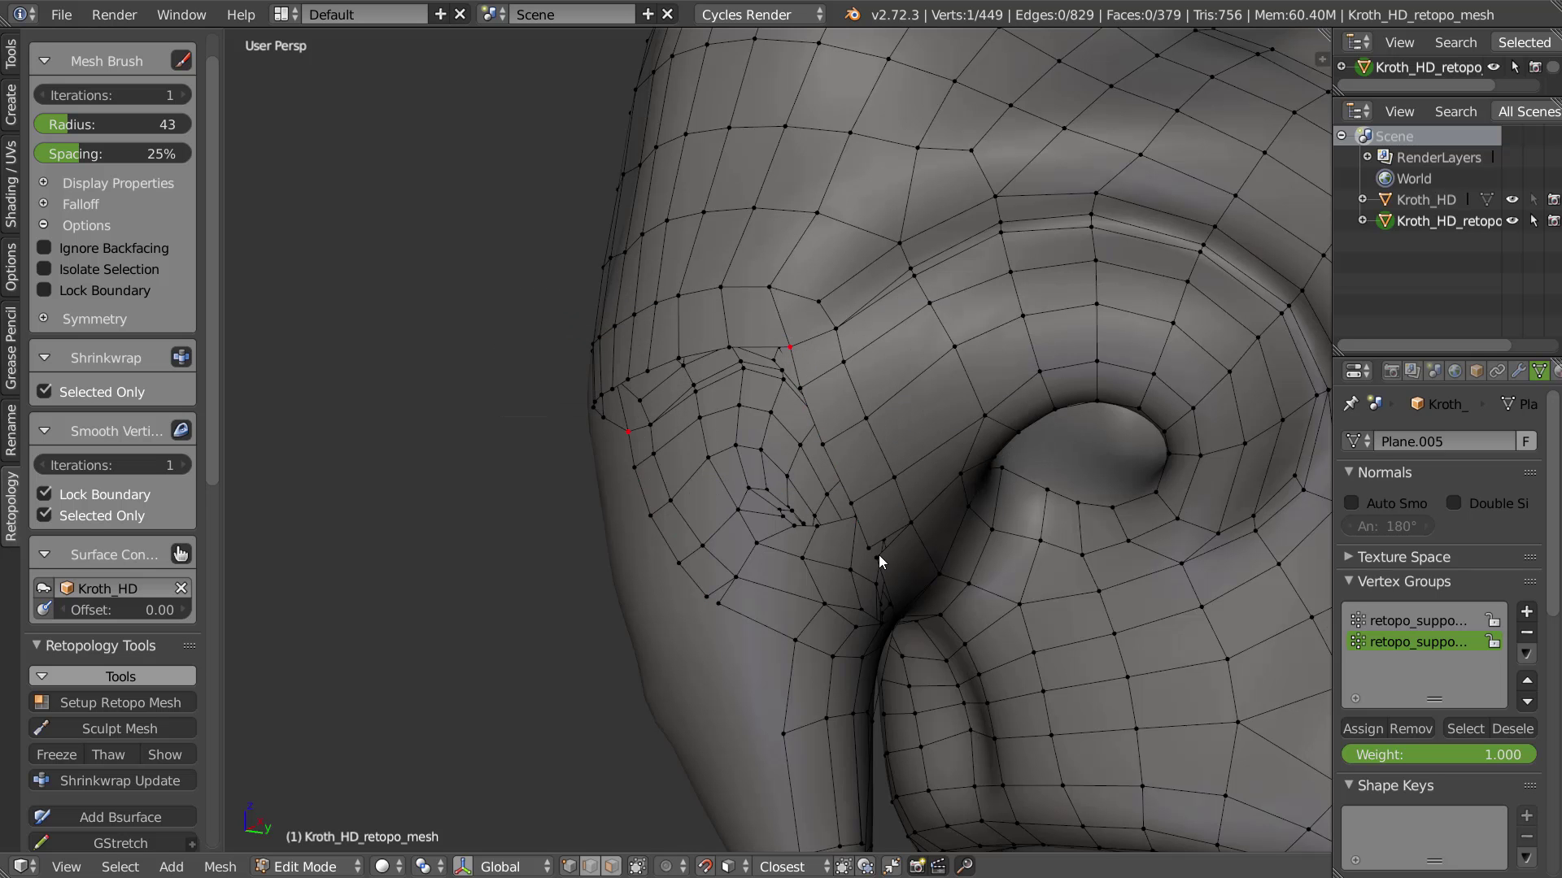
{"action": "right_click", "coordinate": [877, 560], "text": "shift"}
{"action": "key", "text": "w"}
{"action": "left_click", "coordinate": [870, 706]}
Select the faces across the side and bridge of the nose and smooth their vertices
{"action": "middle_click_drag", "start_coordinate": [776, 423], "coordinate": [822, 398]}
{"action": "left_click_drag", "start_coordinate": [887, 387], "coordinate": [730, 390], "text": "ctrl"}
{"action": "key", "text": "shift+v"}
{"action": "left_click", "coordinate": [840, 431]}
{"action": "key", "text": "shift+v"}
{"action": "left_click", "coordinate": [777, 248]}
{"action": "middle_click_drag", "start_coordinate": [704, 246], "coordinate": [752, 264]}
{"action": "mouse_move", "coordinate": [670, 279]}
{"action": "left_mouse_down", "text": "ctrl"}
{"action": "mouse_move", "coordinate": [693, 248]}
{"action": "mouse_move", "coordinate": [691, 264]}
{"action": "left_mouse_up", "text": "ctrl"}
{"action": "key", "text": "shift+r"}
{"action": "key", "text": "shift+r"}
{"action": "middle_click_drag", "start_coordinate": [875, 306], "coordinate": [760, 331]}
{"action": "scroll", "coordinate": [870, 280], "scroll_direction": "up", "scroll_amount": 2}
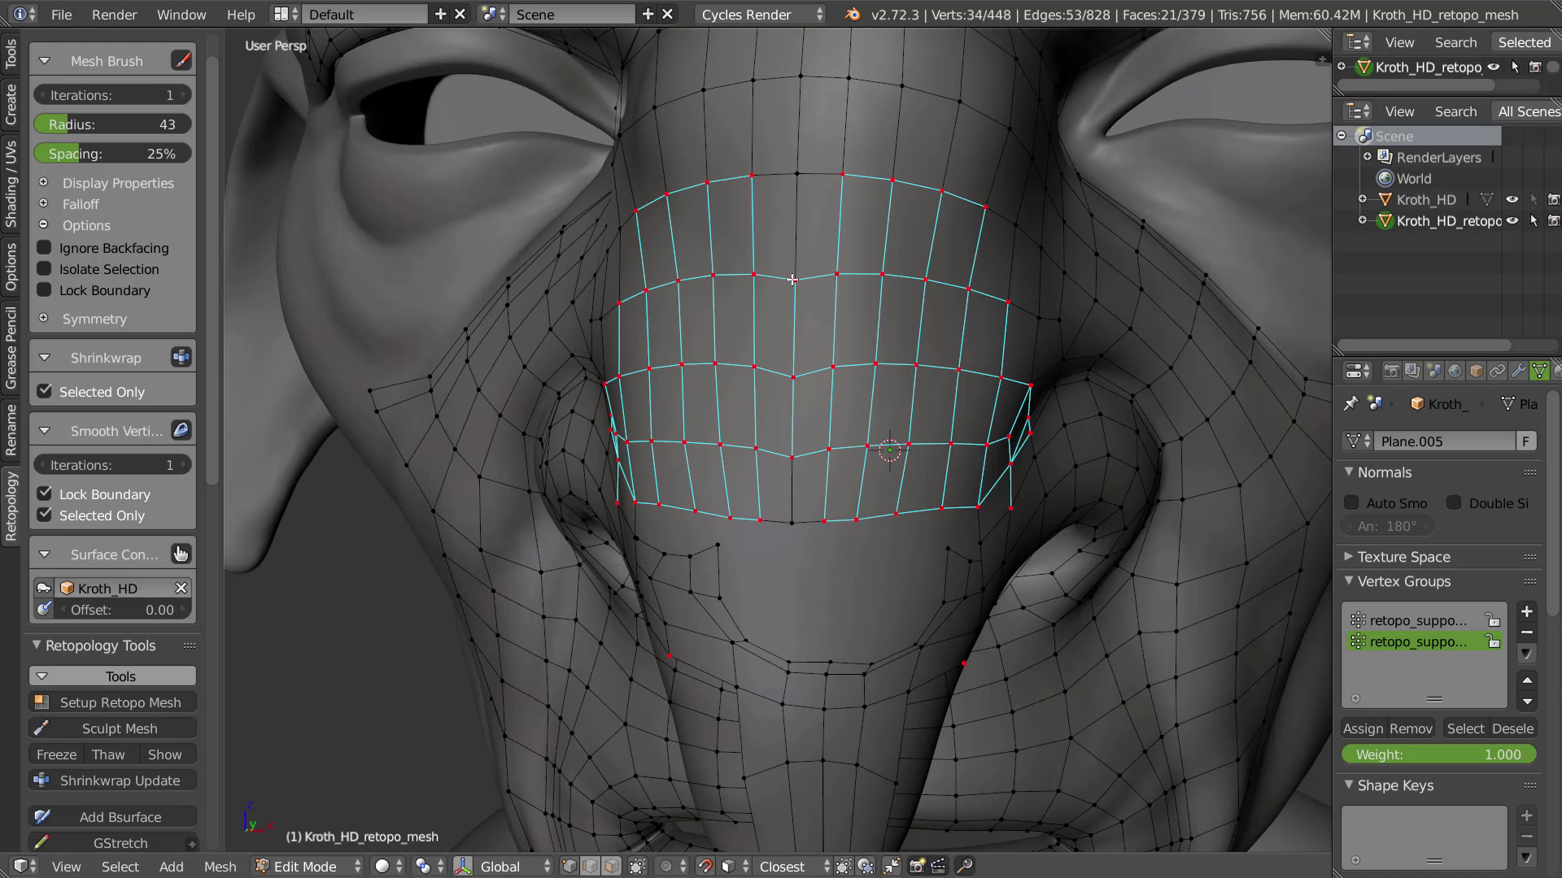
Apply the Mirror modifier and extend the selection across the center of the nose bridge
{"action": "right_click", "coordinate": [813, 527], "text": "shift"}
{"action": "key", "text": "w"}
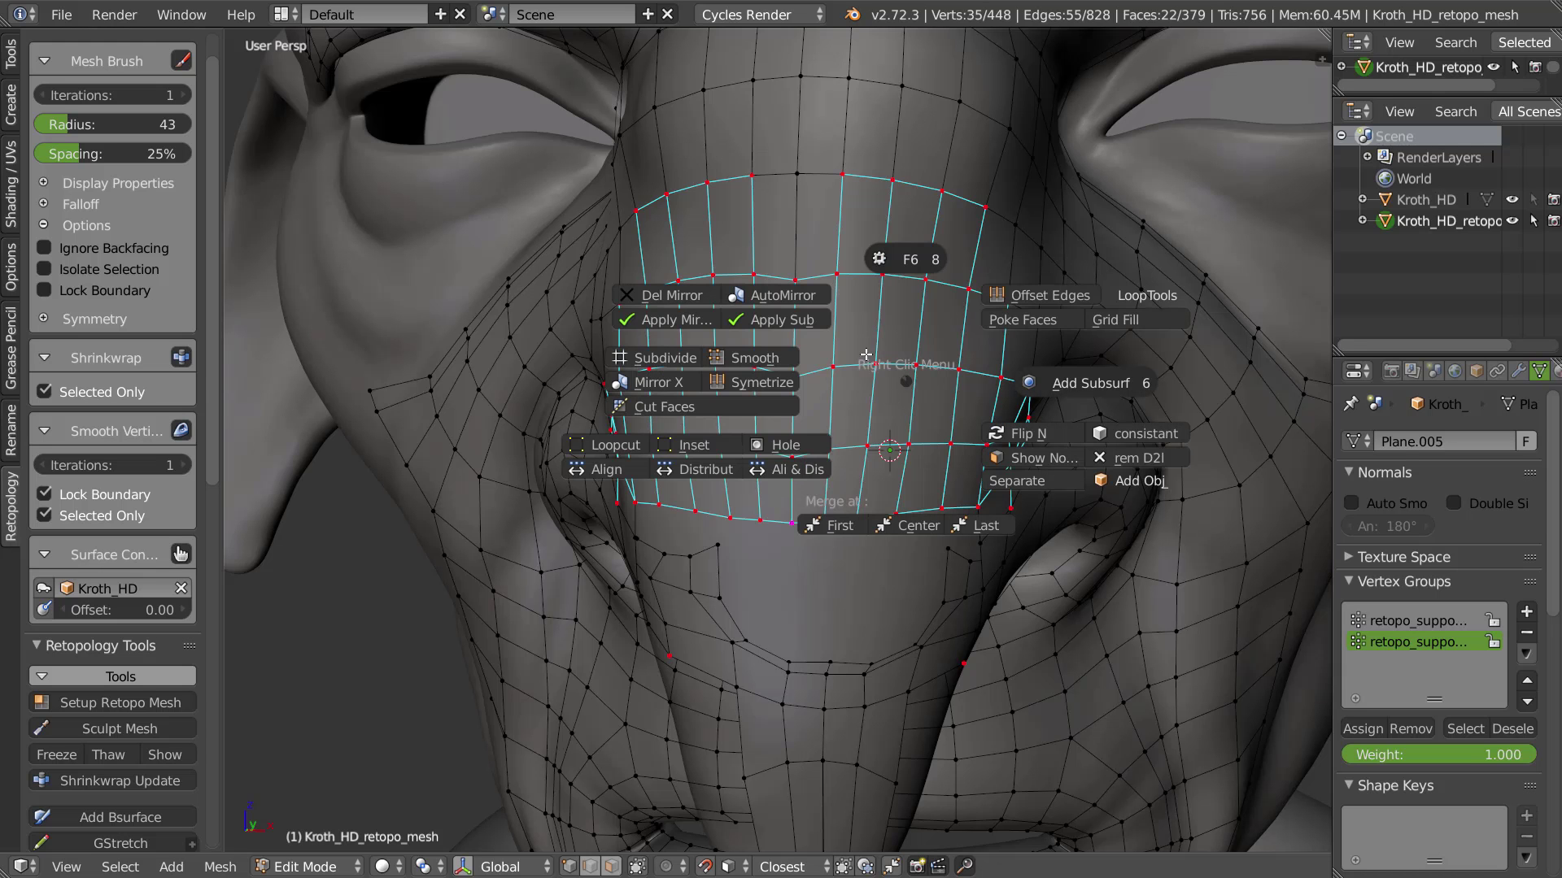
{"action": "left_click", "coordinate": [674, 323]}
{"action": "scroll", "coordinate": [907, 247], "scroll_direction": "down", "scroll_amount": 3}
{"action": "right_click", "coordinate": [862, 218], "text": "shift"}
{"action": "middle_click_drag", "start_coordinate": [799, 314], "coordinate": [842, 340]}
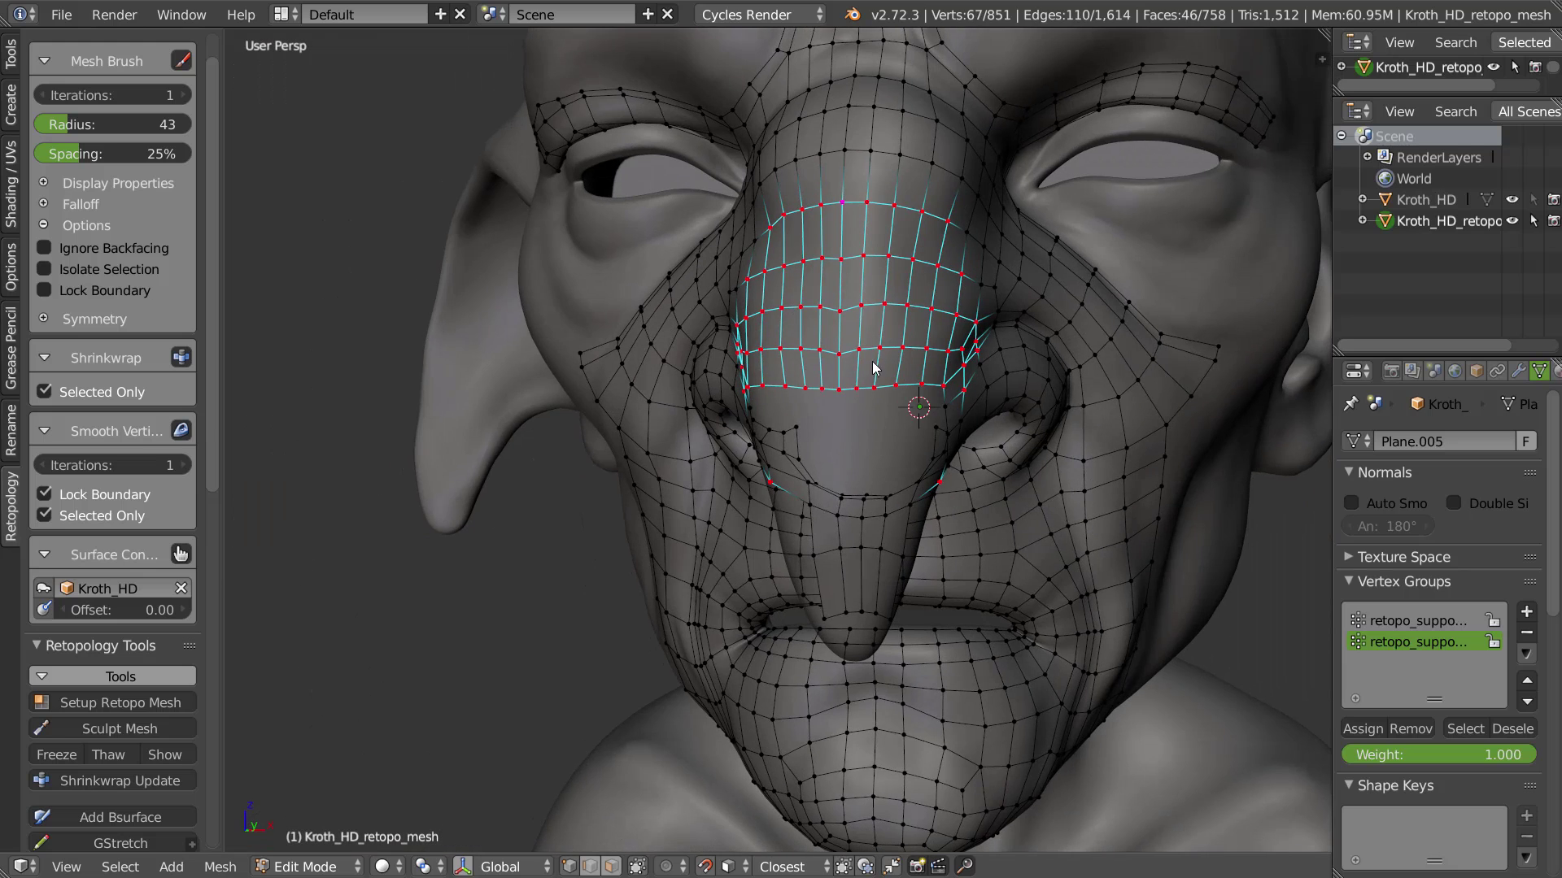
Smooth the selected nose bridge vertices repeatedly across both halves of the mesh
{"action": "key", "text": "shift+v"}
{"action": "key", "text": "shift+v"}
{"action": "key", "text": "shift+v"}
{"action": "key", "text": "shift+v"}
{"action": "key", "text": "shift+v"}
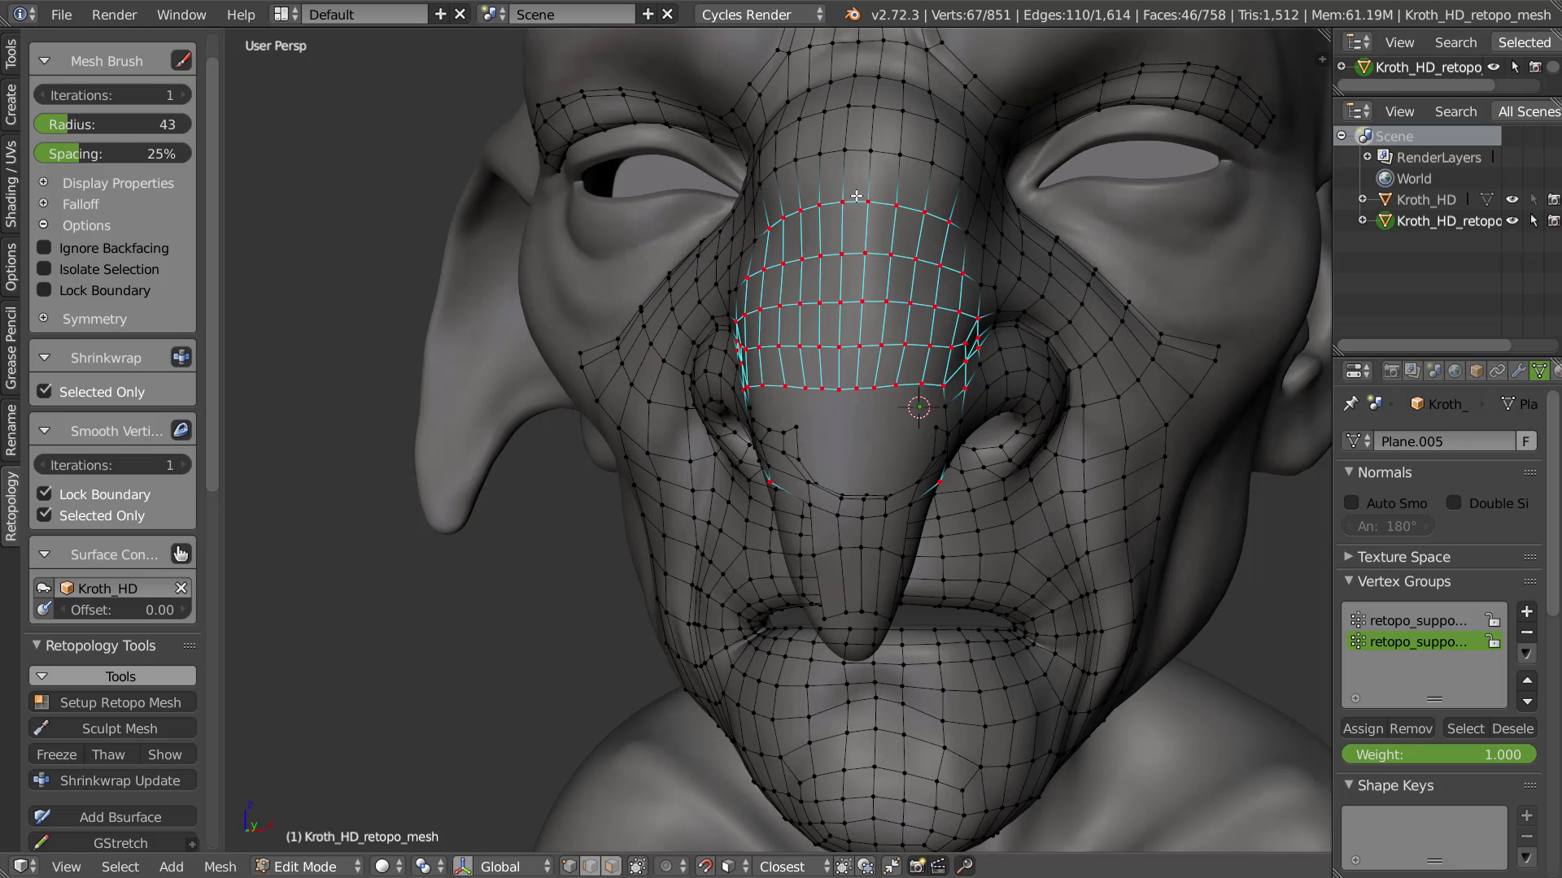
Select the edge loops on the nose and below it one by one and even them out with the retopology tools
{"action": "right_click", "coordinate": [840, 326], "text": "alt"}
{"action": "key", "text": "shift+v"}
{"action": "mouse_move", "coordinate": [845, 521]}
{"action": "middle_mouse_down"}
{"action": "mouse_move", "coordinate": [857, 587]}
{"action": "mouse_move", "coordinate": [869, 543]}
{"action": "mouse_move", "coordinate": [854, 530]}
{"action": "middle_mouse_up"}
{"action": "right_click", "coordinate": [857, 588], "text": "alt"}
{"action": "key", "text": "shift+v"}
{"action": "right_click", "coordinate": [863, 545], "text": "alt"}
{"action": "key", "text": "shift+v"}
Run AutoMirror on the retopo mesh to mirror one half again
{"action": "middle_click_drag", "start_coordinate": [933, 394], "coordinate": [896, 392]}
{"action": "key", "text": "shift+v"}
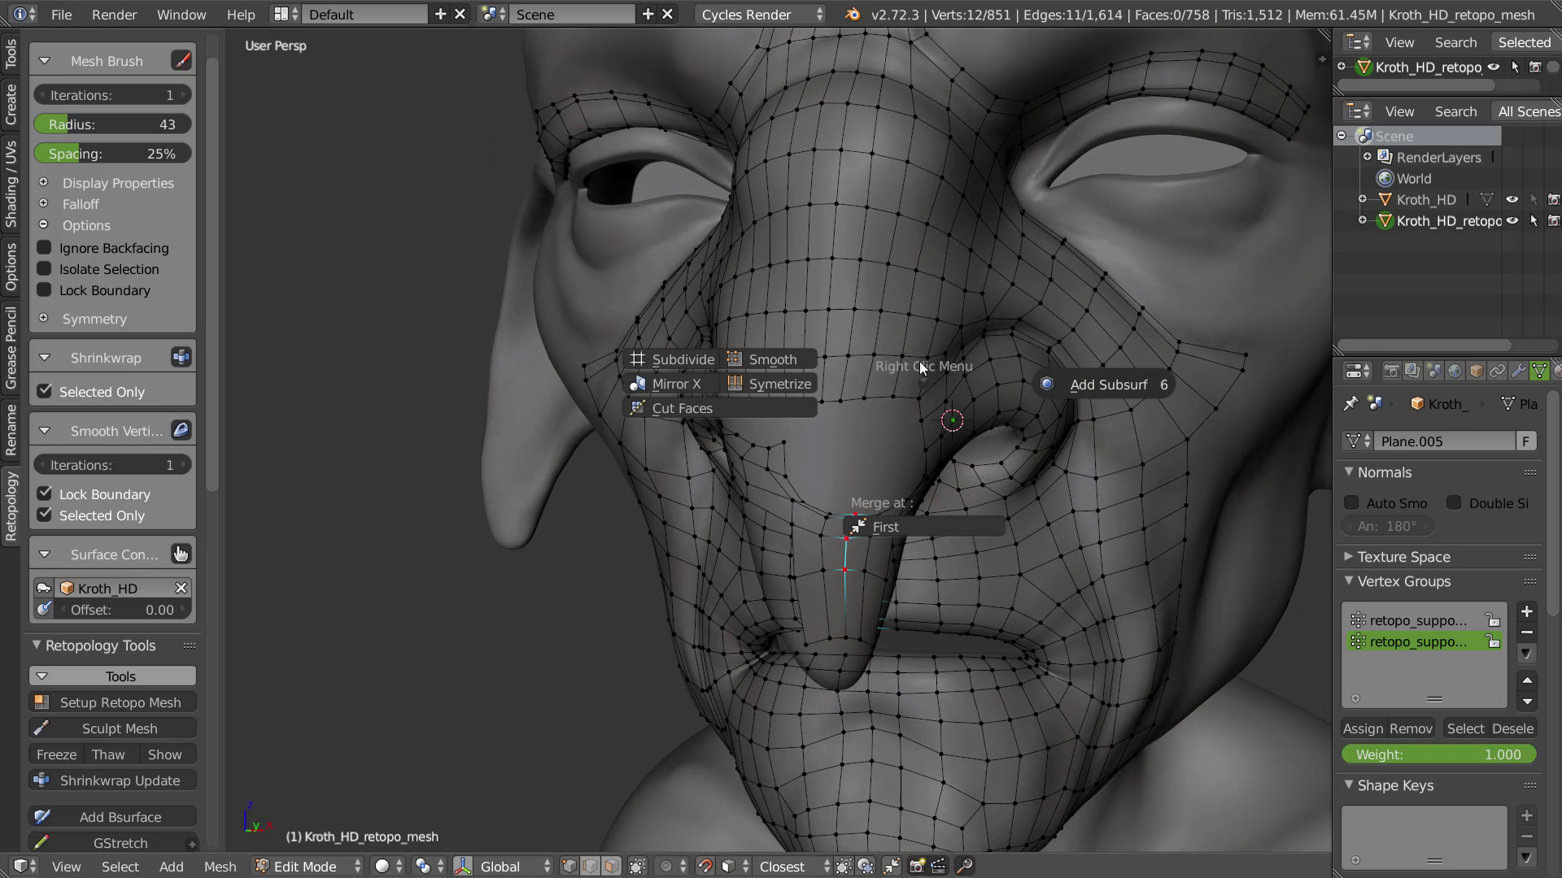
{"action": "right_click", "coordinate": [875, 358]}
{"action": "key", "text": "shift+v"}
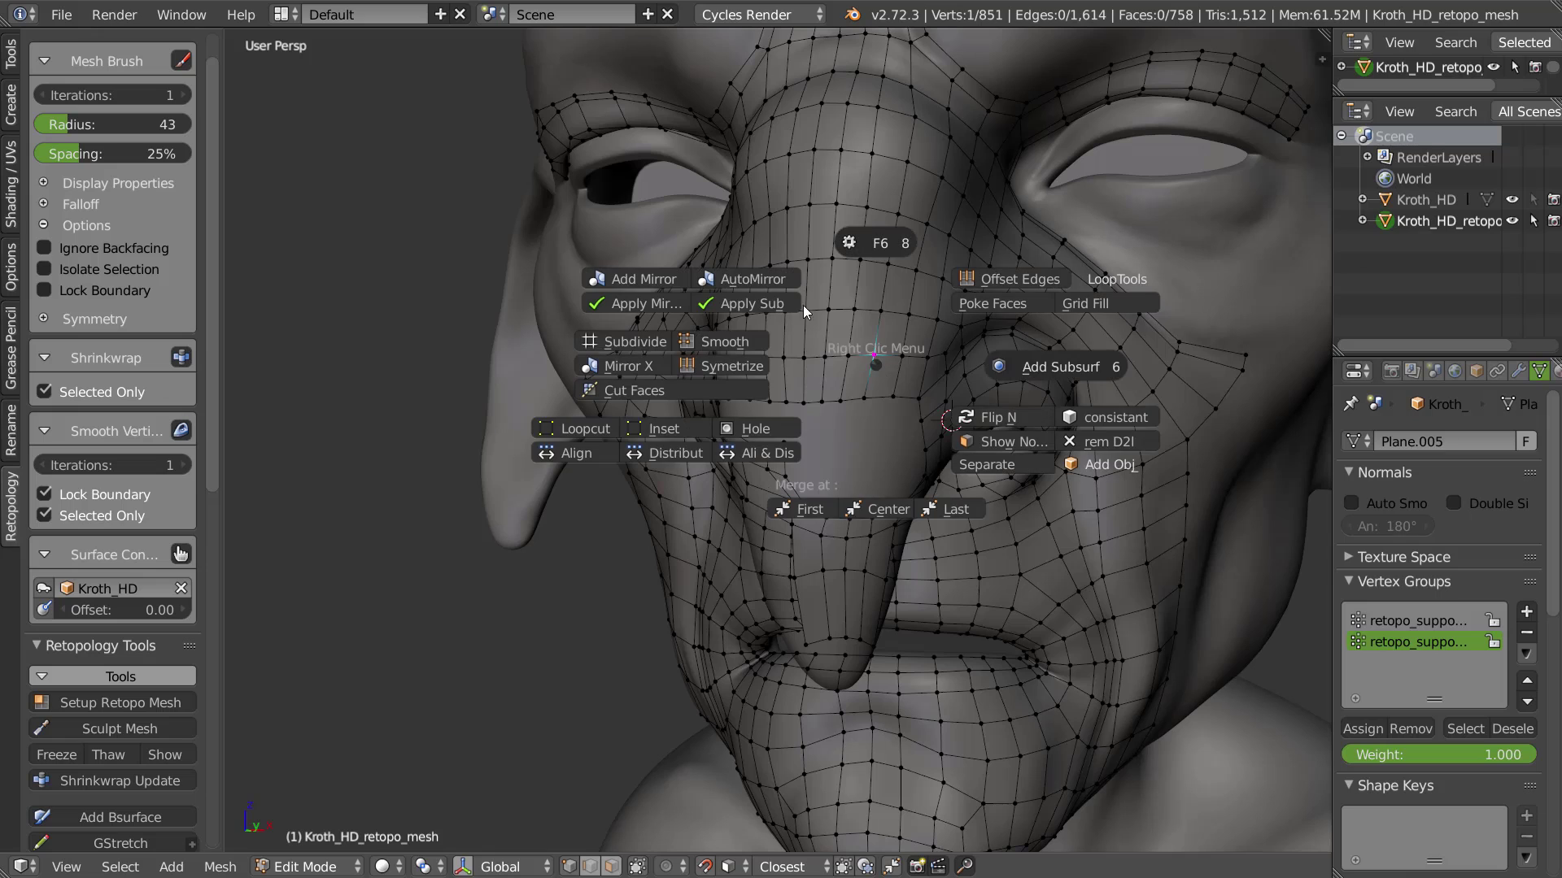
{"action": "left_click", "coordinate": [756, 279]}
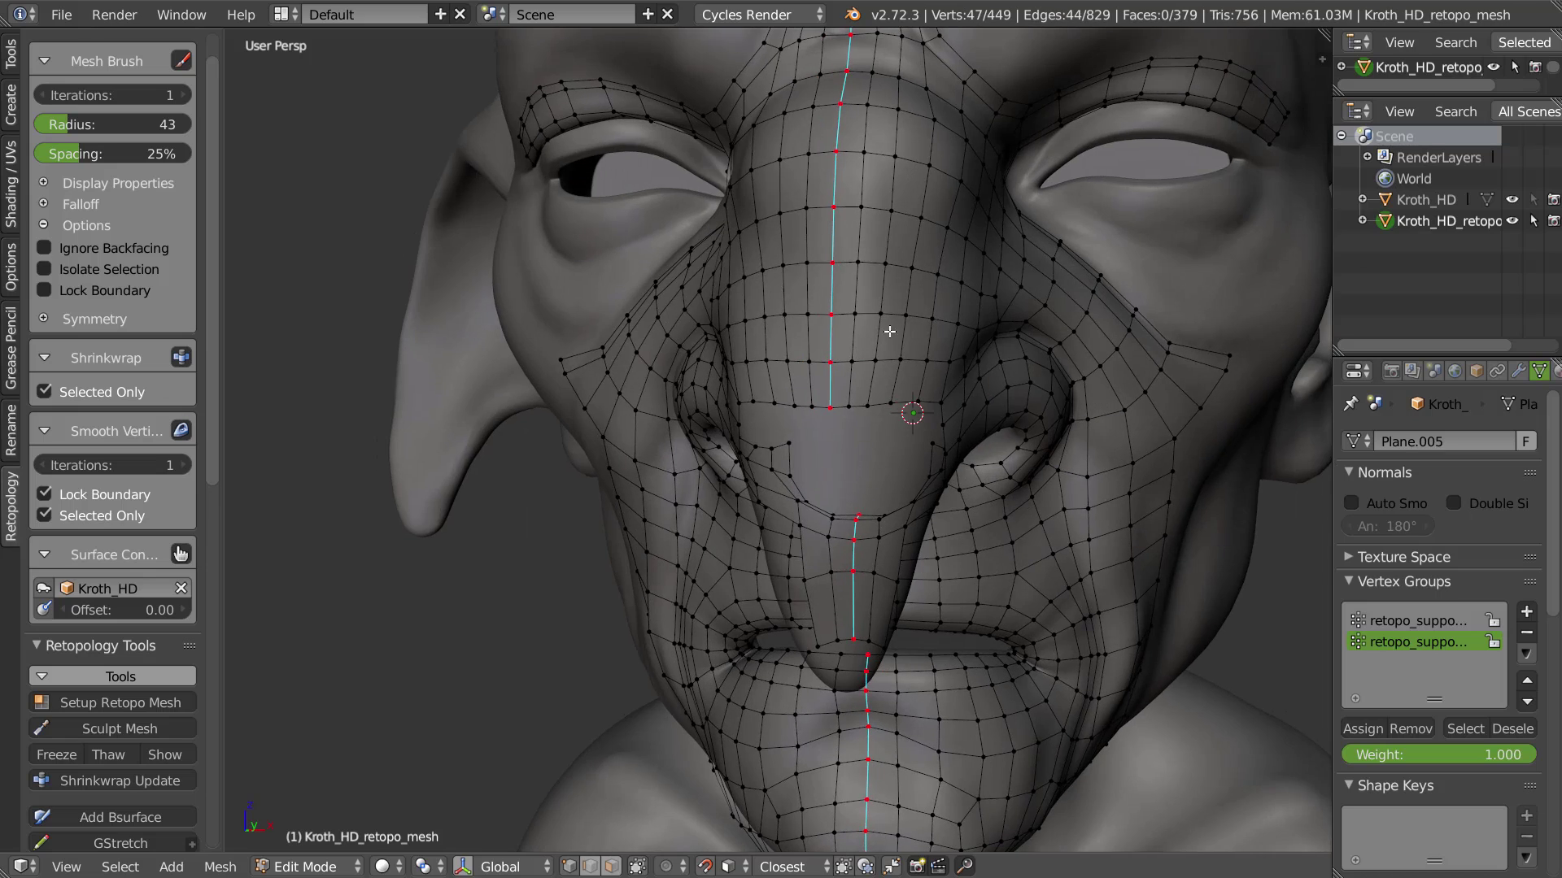
Delete the Mirror modifier from the retopo mesh and add it again
{"action": "scroll", "coordinate": [896, 331], "scroll_direction": "up", "scroll_amount": 2}
{"action": "middle_click_drag", "start_coordinate": [902, 317], "coordinate": [838, 246]}
{"action": "mouse_move", "coordinate": [824, 169]}
{"action": "middle_mouse_down"}
{"action": "mouse_move", "coordinate": [871, 171]}
{"action": "mouse_move", "coordinate": [854, 172]}
{"action": "middle_mouse_up"}
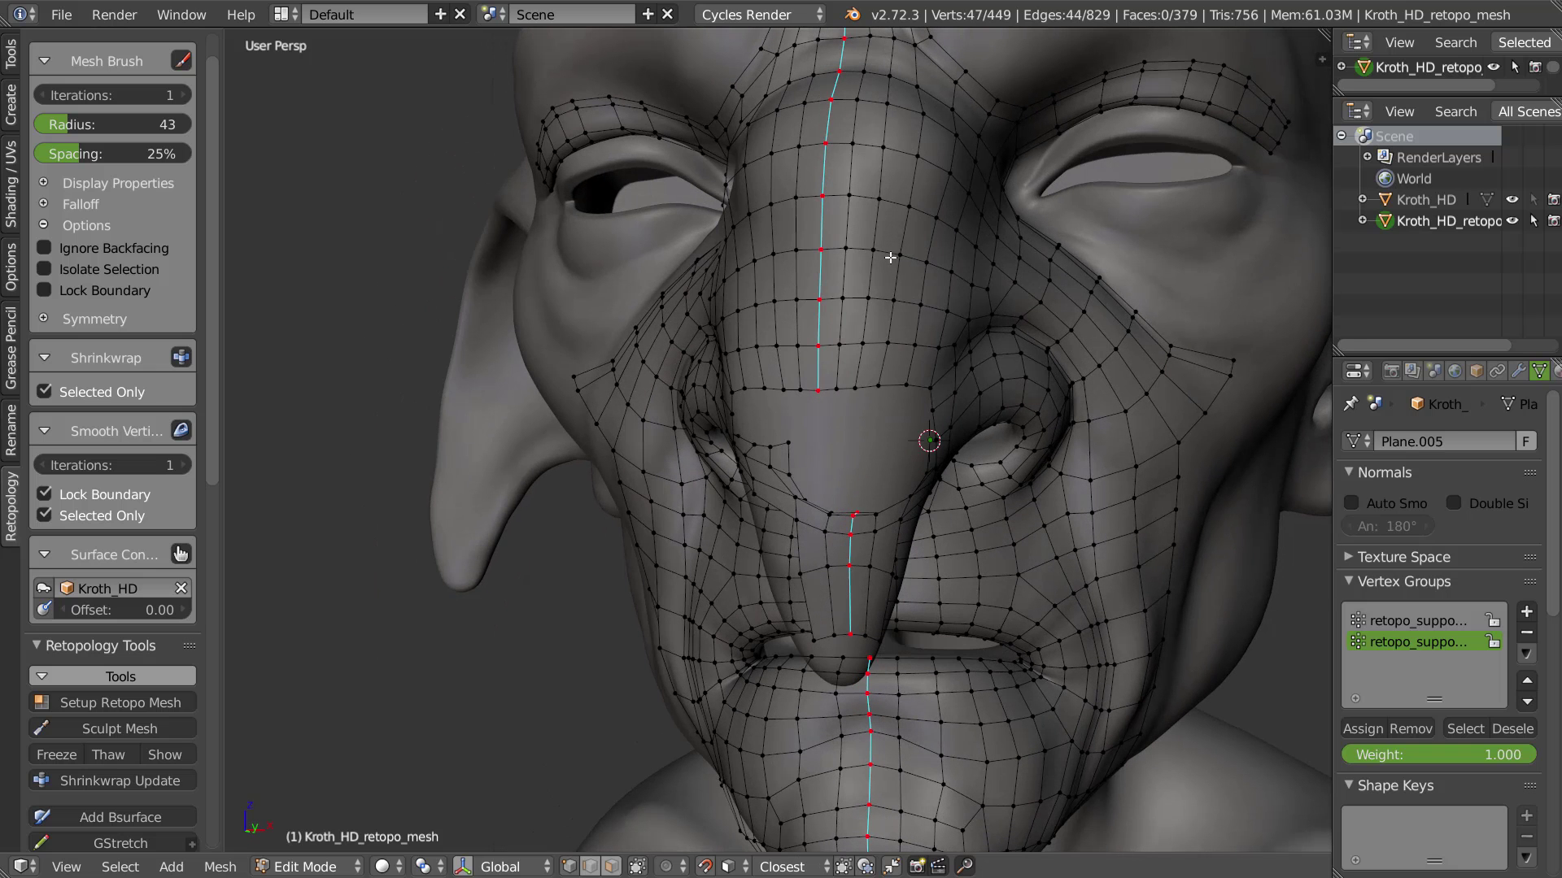
{"action": "right_click", "coordinate": [851, 259]}
{"action": "key", "text": "shift+v"}
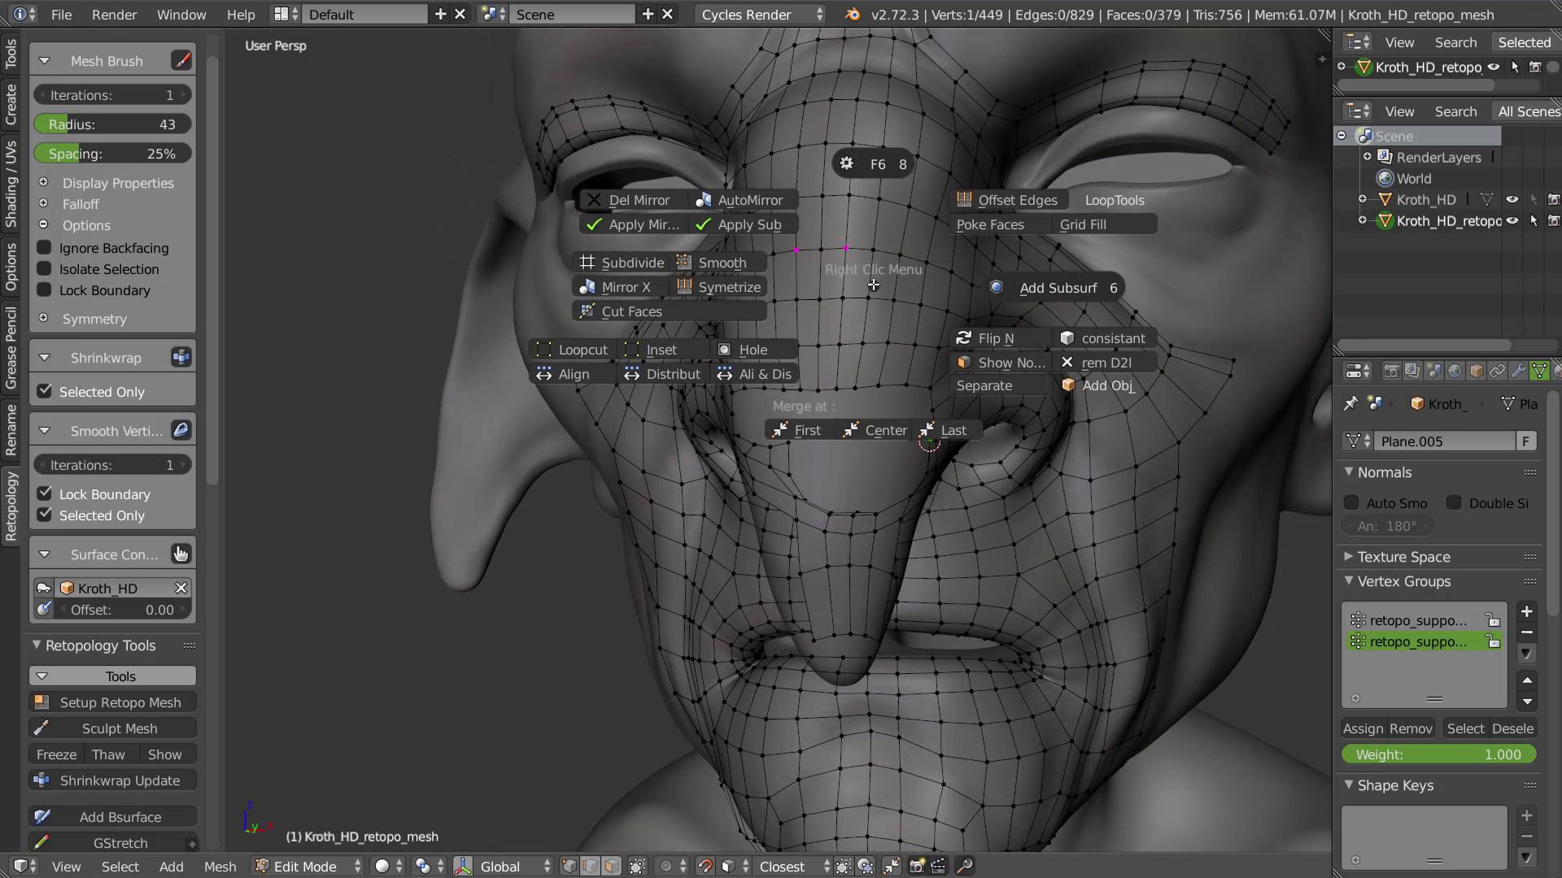
{"action": "left_click", "coordinate": [646, 200]}
{"action": "middle_click_drag", "start_coordinate": [818, 251], "coordinate": [853, 295]}
{"action": "right_click", "coordinate": [853, 296]}
{"action": "right_click", "coordinate": [851, 271]}
{"action": "right_click", "coordinate": [882, 285]}
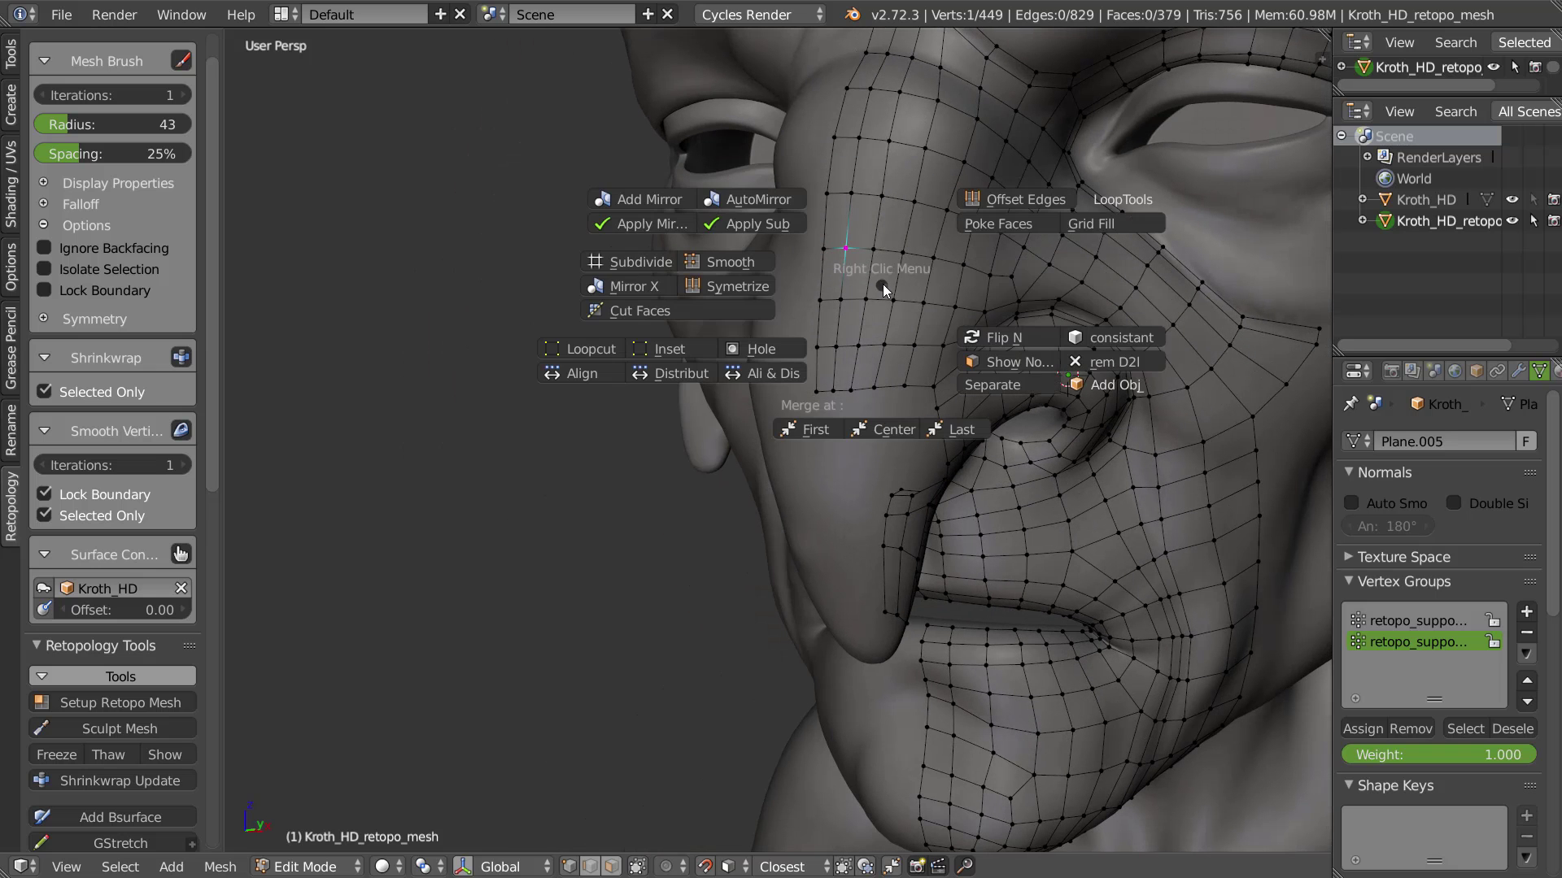
{"action": "left_click", "coordinate": [657, 198]}
{"action": "middle_click_drag", "start_coordinate": [822, 305], "coordinate": [799, 378]}
{"action": "scroll", "coordinate": [793, 351], "scroll_direction": "up", "scroll_amount": 1}
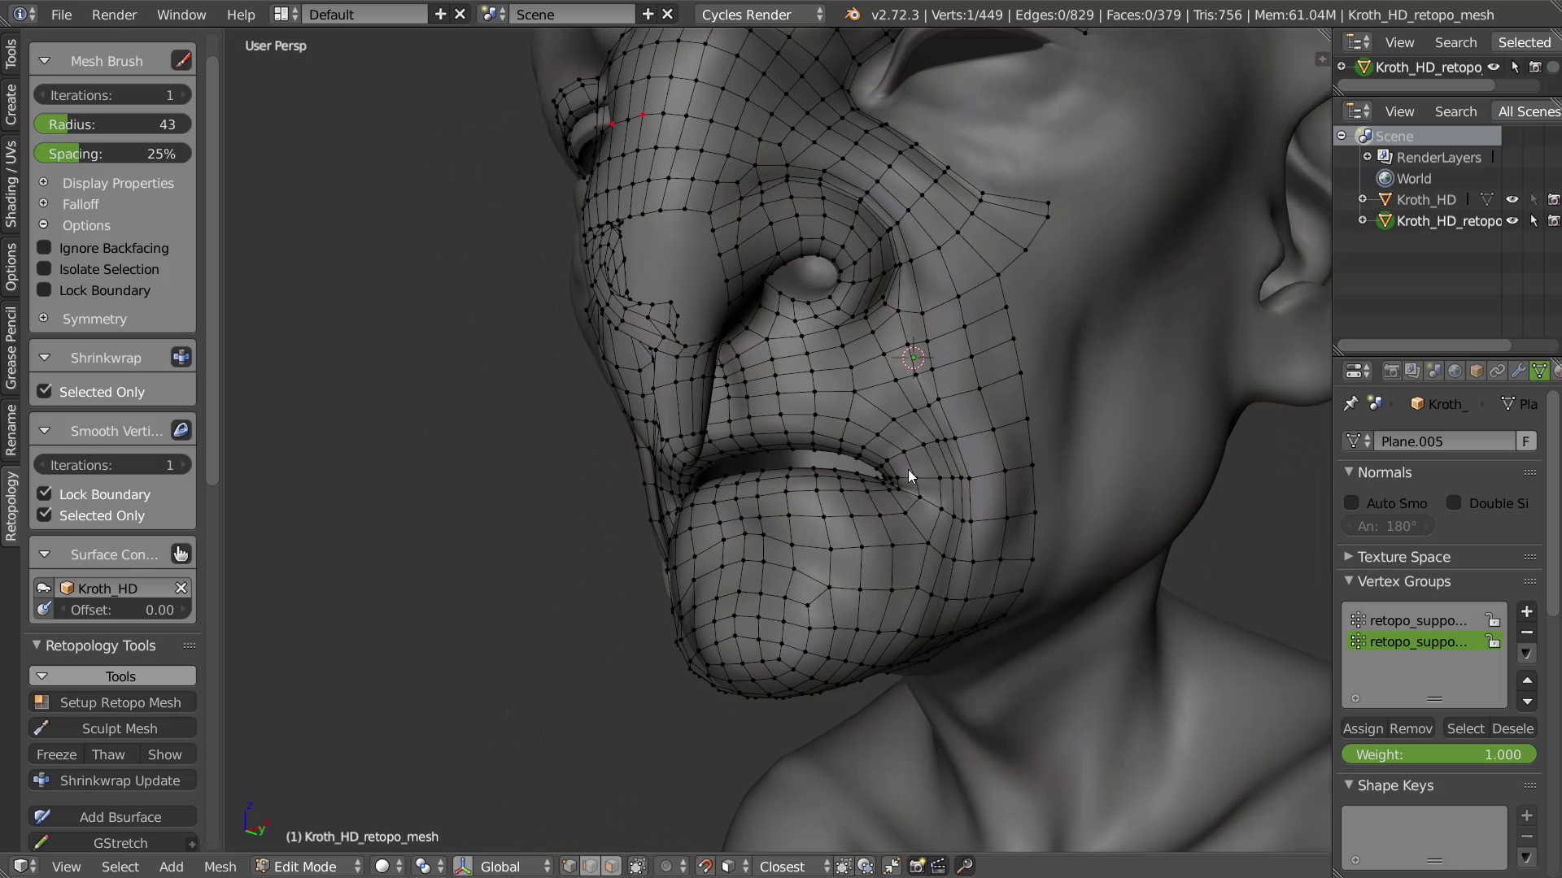
{"action": "middle_click_drag", "start_coordinate": [924, 457], "coordinate": [891, 378]}
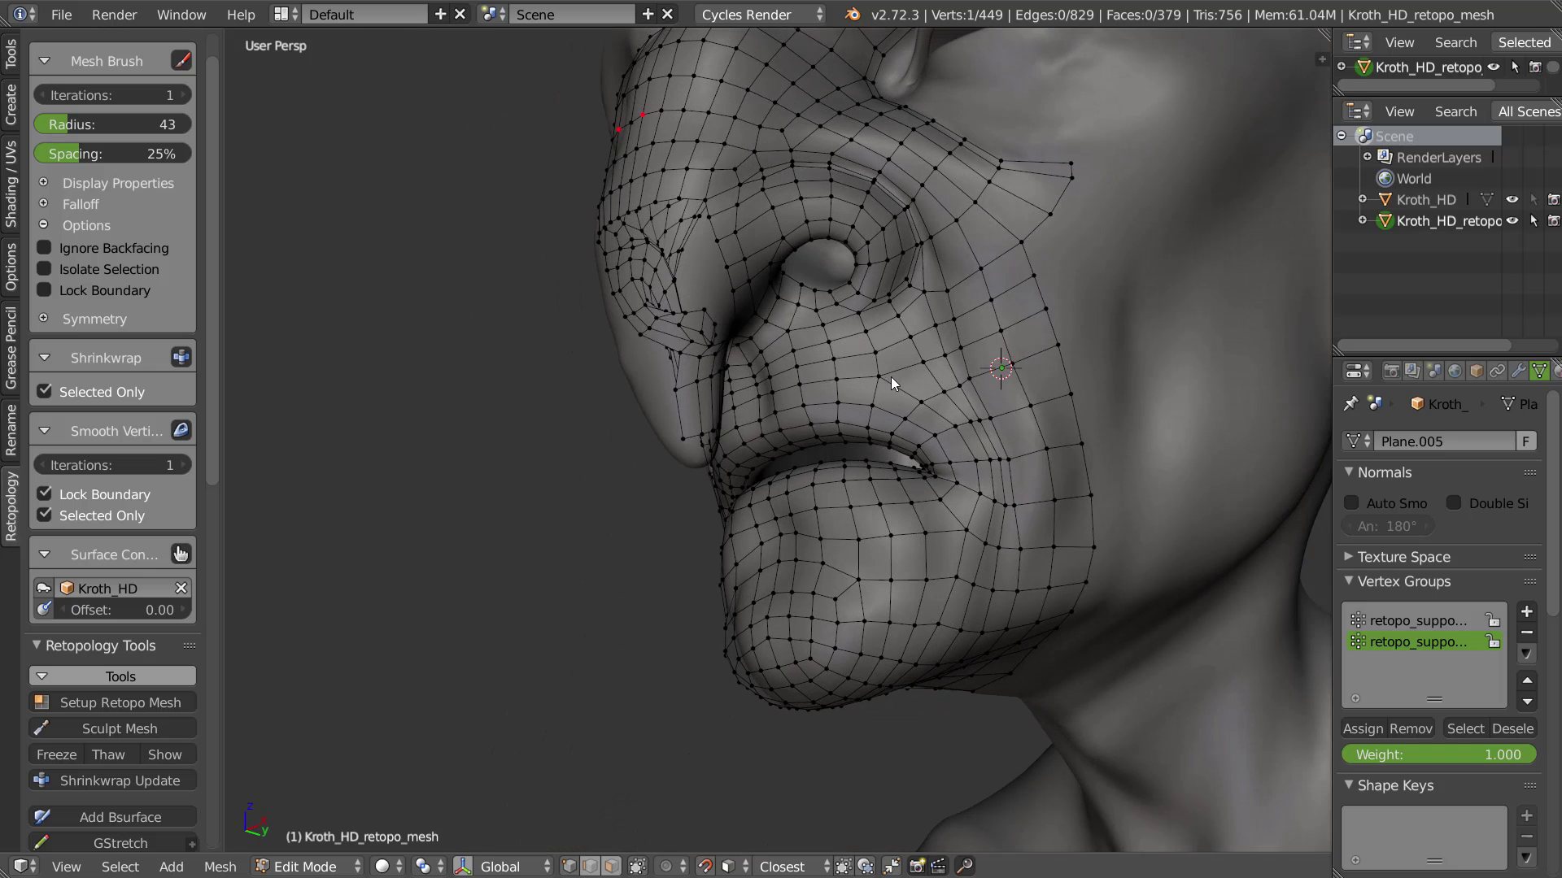
{"action": "key", "text": "shift+v"}
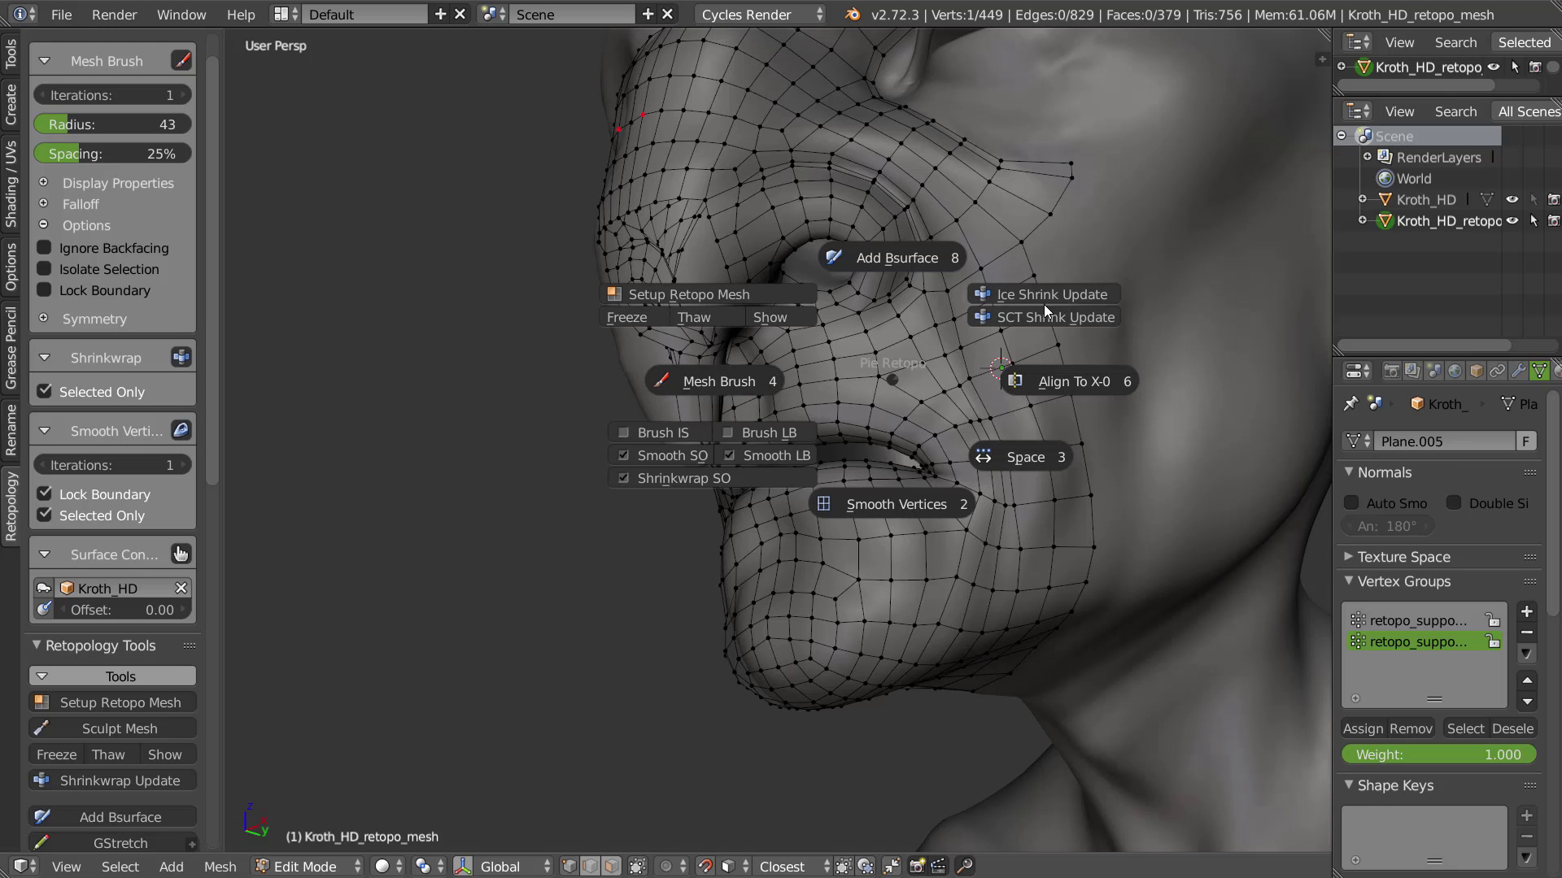
{"action": "key", "text": "Escape"}
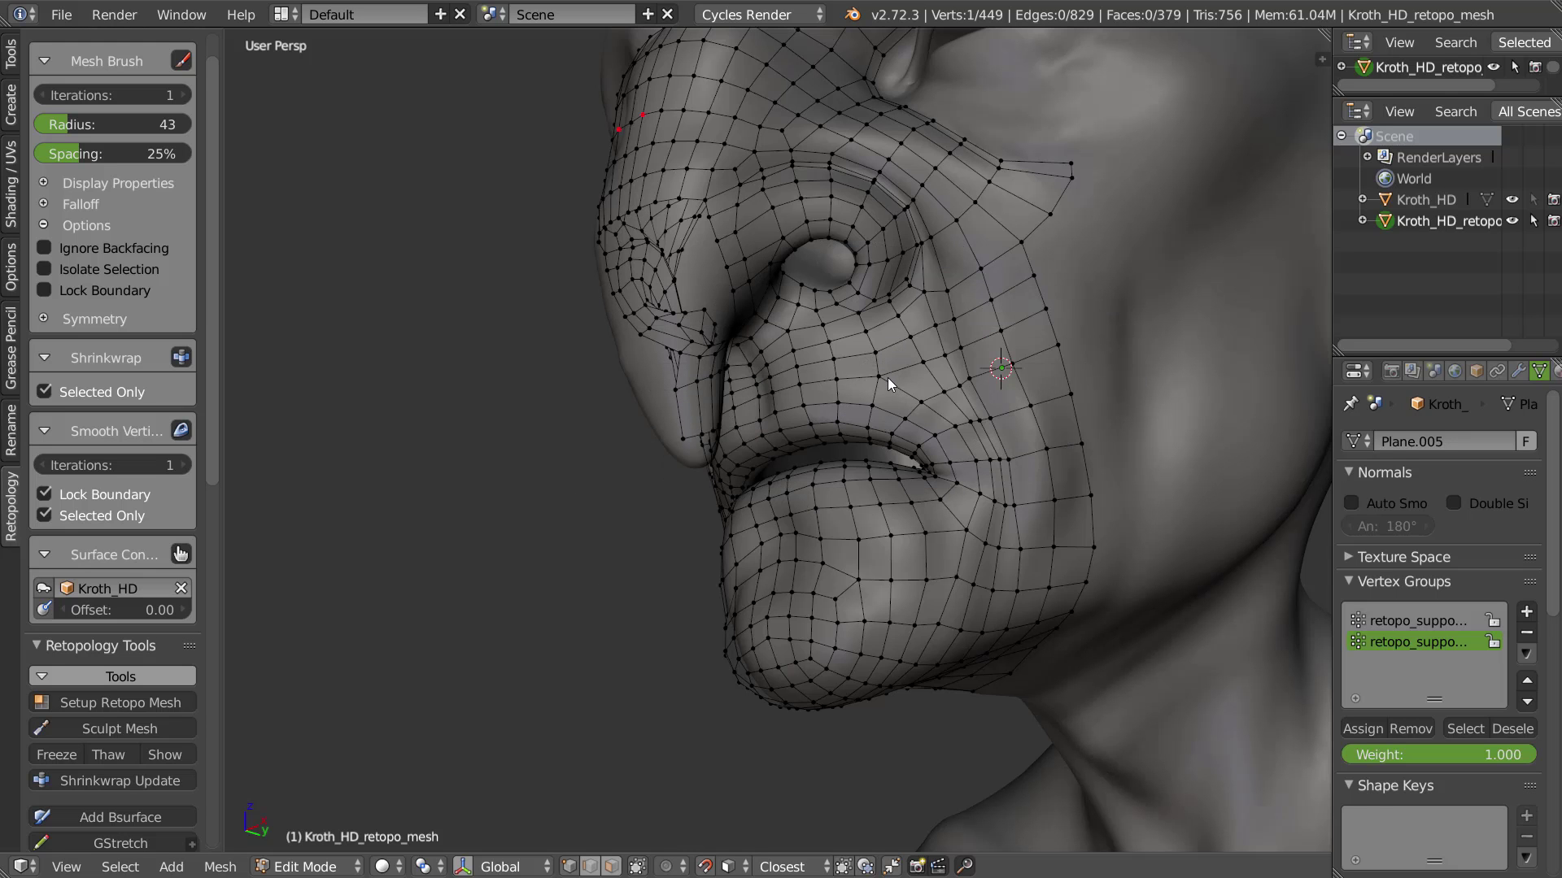
{"action": "key", "text": "shift+v"}
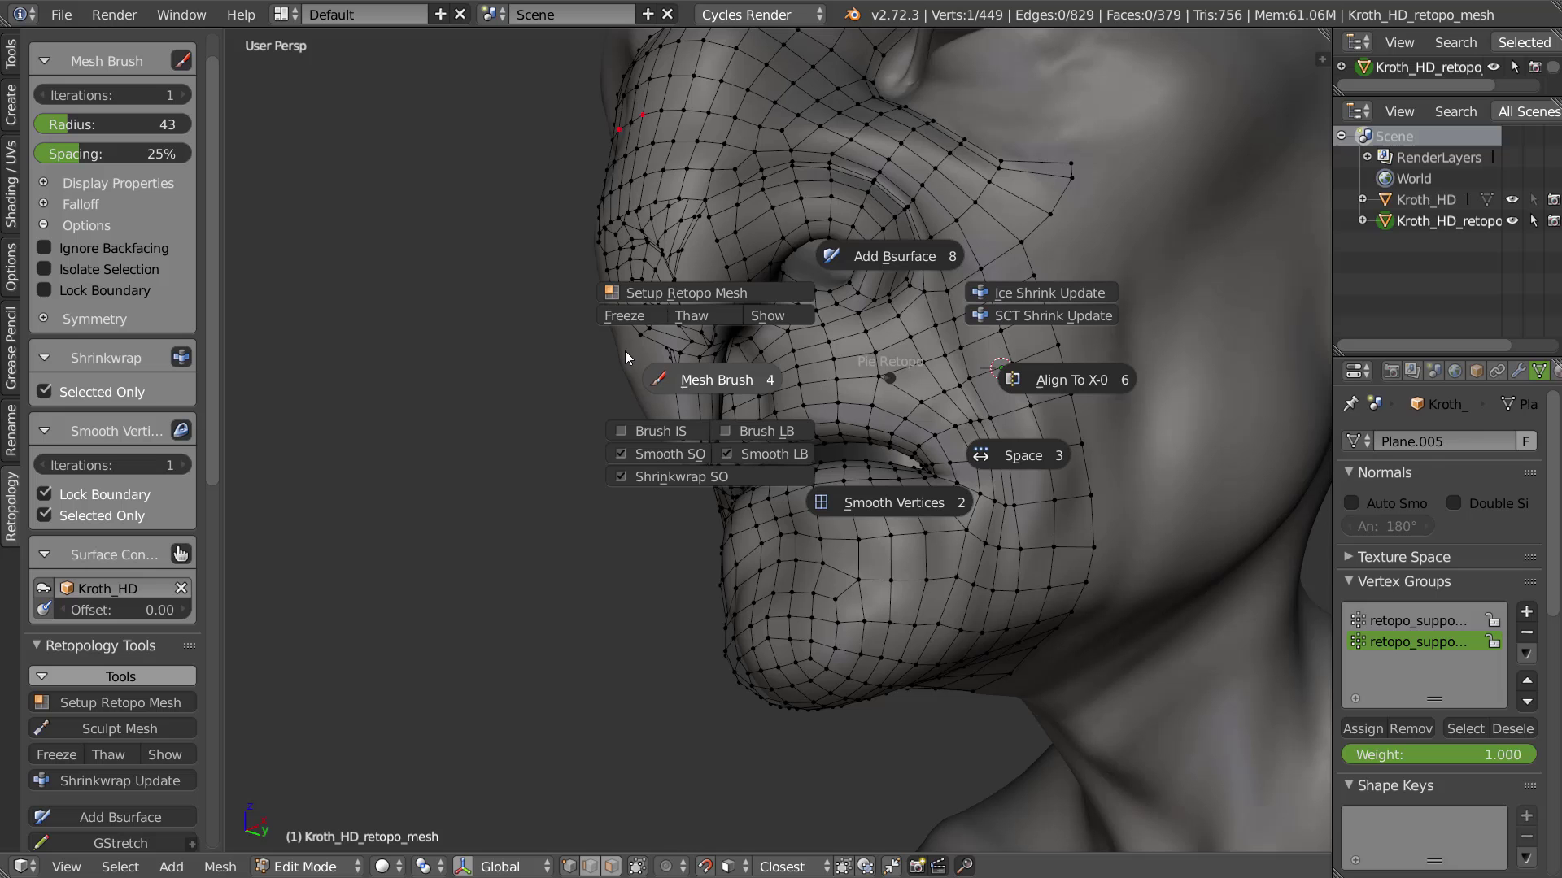
{"action": "left_click", "coordinate": [781, 325]}
Start the Mesh Brush on the retopo mesh and set its radius to 31
{"action": "key", "text": "shift+v"}
{"action": "left_click", "coordinate": [666, 397]}
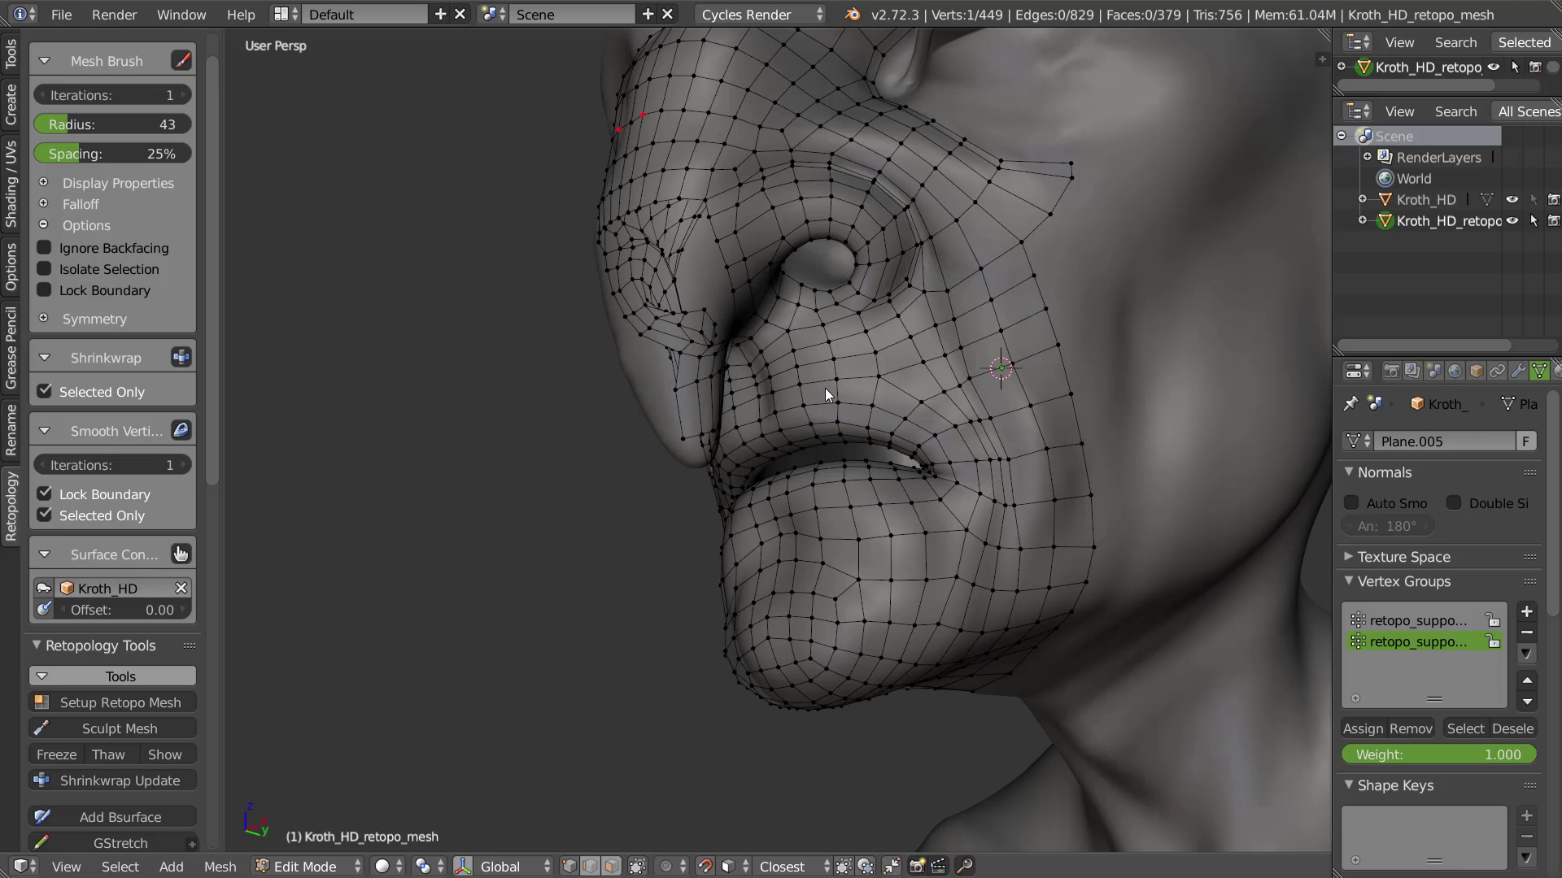
{"action": "scroll", "coordinate": [804, 304], "scroll_direction": "down", "scroll_amount": 1}
{"action": "middle_click_drag", "start_coordinate": [861, 304], "coordinate": [721, 389]}
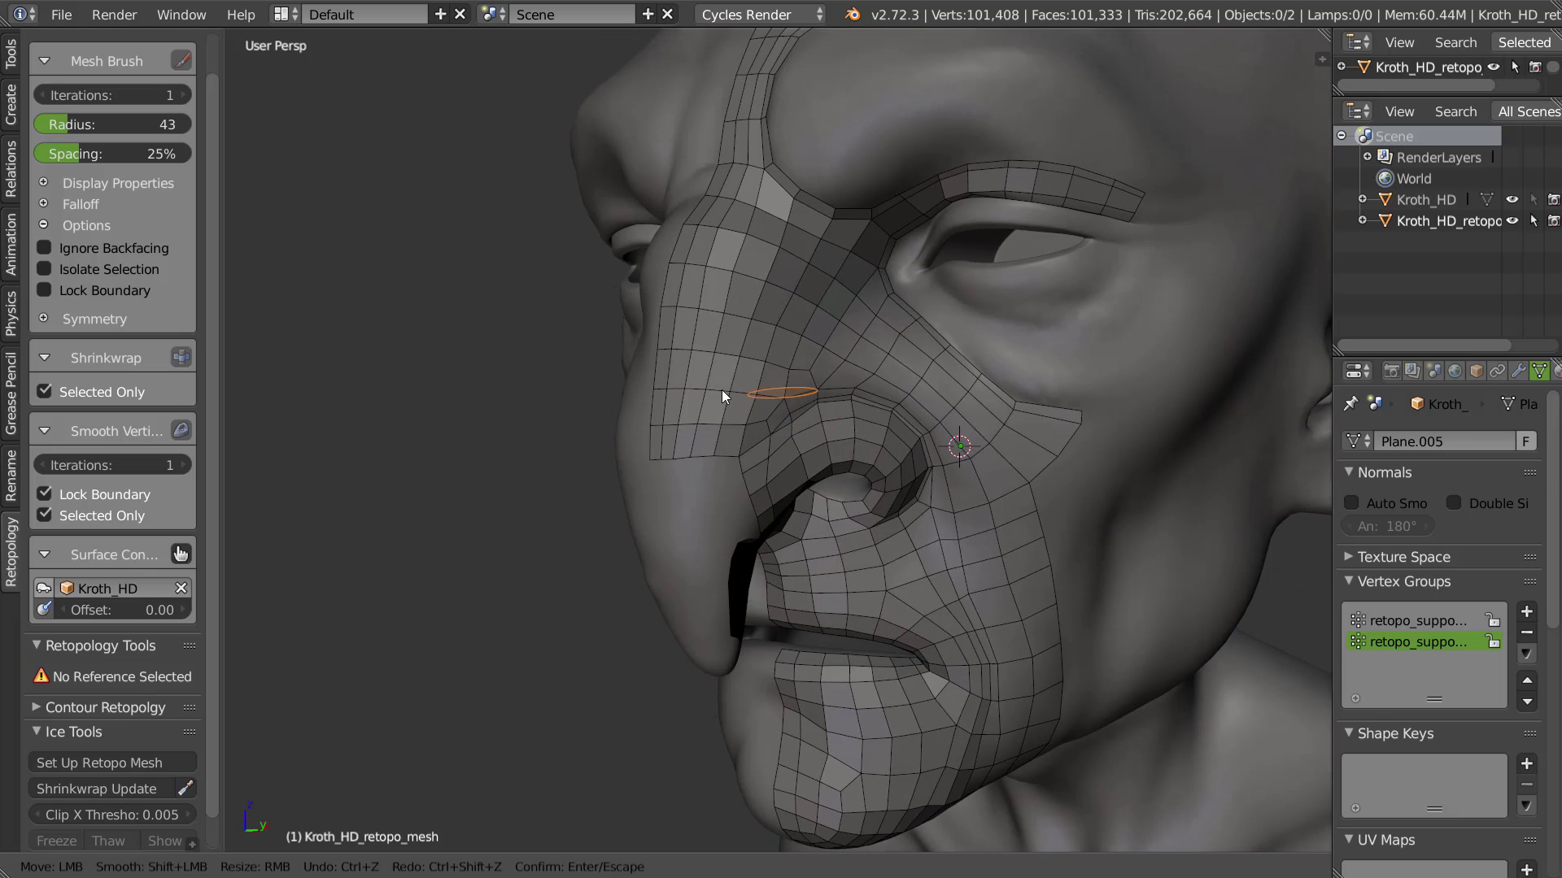
{"action": "scroll", "coordinate": [710, 374], "scroll_direction": "up", "scroll_amount": 2}
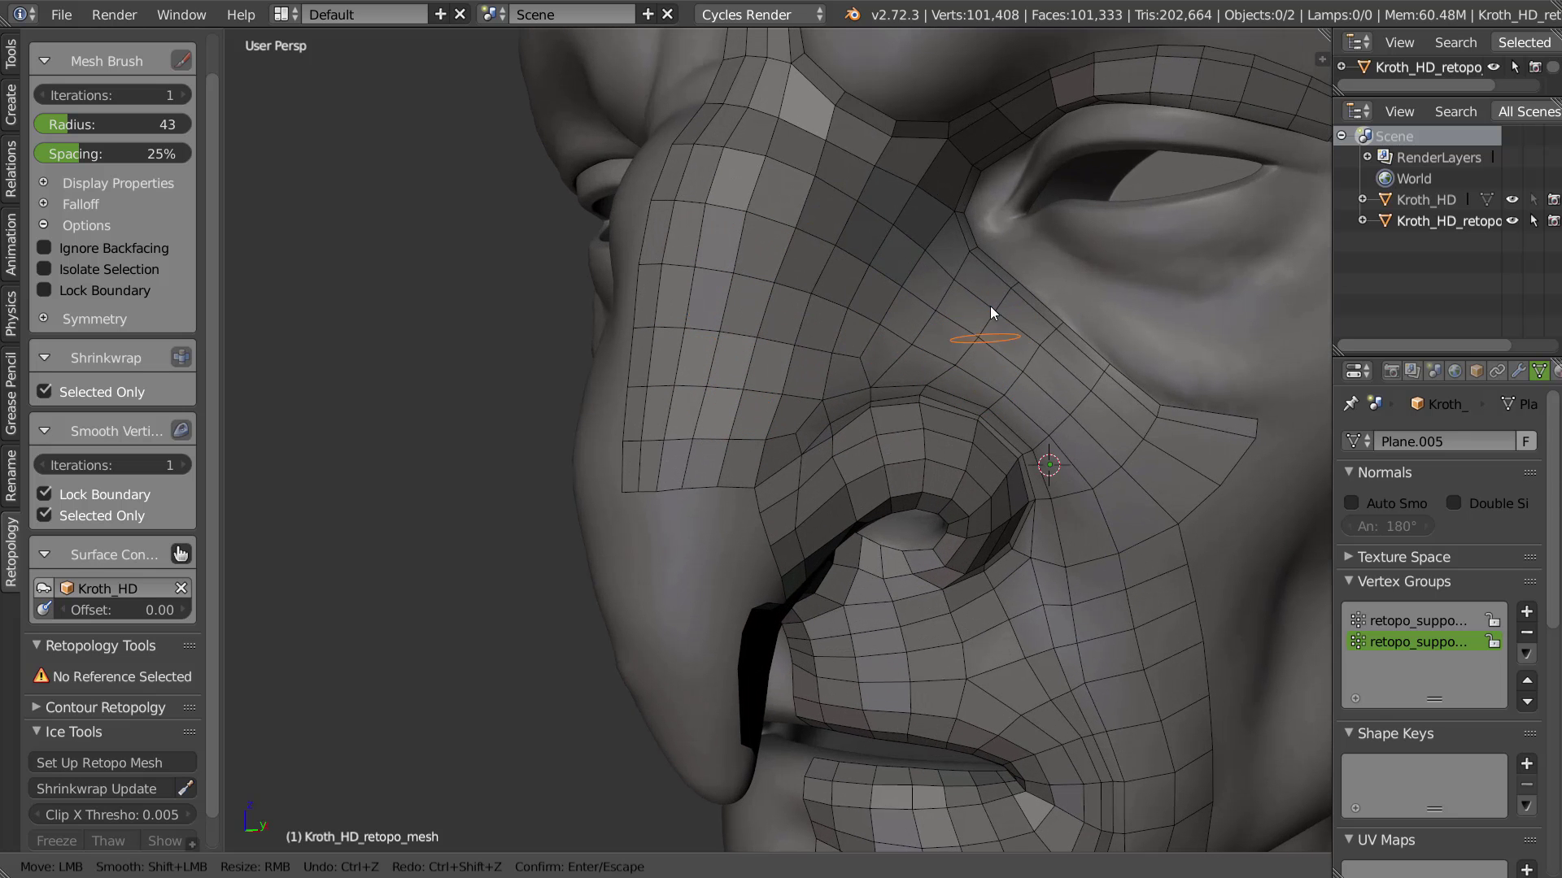
{"action": "middle_click_drag", "start_coordinate": [1116, 648], "coordinate": [980, 417], "text": "shift"}
{"action": "scroll", "coordinate": [980, 417], "scroll_direction": "up", "scroll_amount": 3}
{"action": "middle_click_drag", "start_coordinate": [1091, 421], "coordinate": [1093, 411]}
{"action": "right_click_drag", "start_coordinate": [942, 285], "coordinate": [933, 291]}
Relax the retopo mesh along the nose, upper lip and chin with the Mesh Brush and finish brushing
{"action": "left_click_drag", "start_coordinate": [934, 290], "coordinate": [922, 286]}
{"action": "left_click_drag", "start_coordinate": [915, 124], "coordinate": [900, 122]}
{"action": "middle_click_drag", "start_coordinate": [791, 275], "coordinate": [760, 289]}
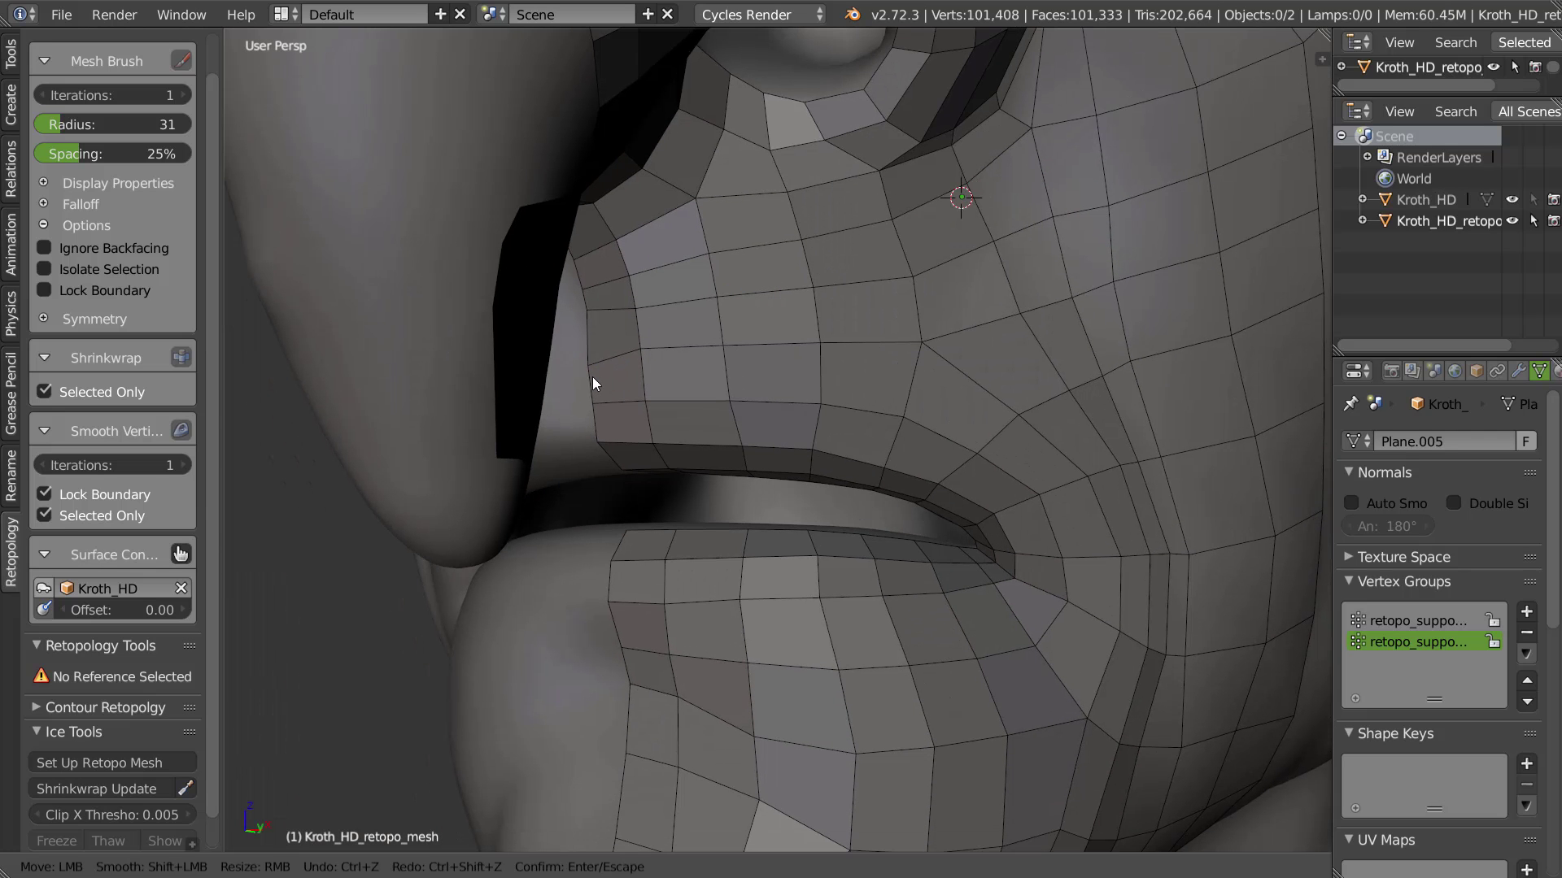
{"action": "mouse_move", "coordinate": [596, 325]}
{"action": "left_mouse_down"}
{"action": "mouse_move", "coordinate": [638, 276]}
{"action": "mouse_move", "coordinate": [757, 240]}
{"action": "left_mouse_up"}
{"action": "mouse_move", "coordinate": [975, 376]}
{"action": "middle_mouse_down"}
{"action": "mouse_move", "coordinate": [920, 388]}
{"action": "mouse_move", "coordinate": [893, 361]}
{"action": "middle_mouse_up"}
{"action": "scroll", "coordinate": [919, 387], "scroll_direction": "down", "scroll_amount": 3}
{"action": "scroll", "coordinate": [893, 361], "scroll_direction": "up", "scroll_amount": 1}
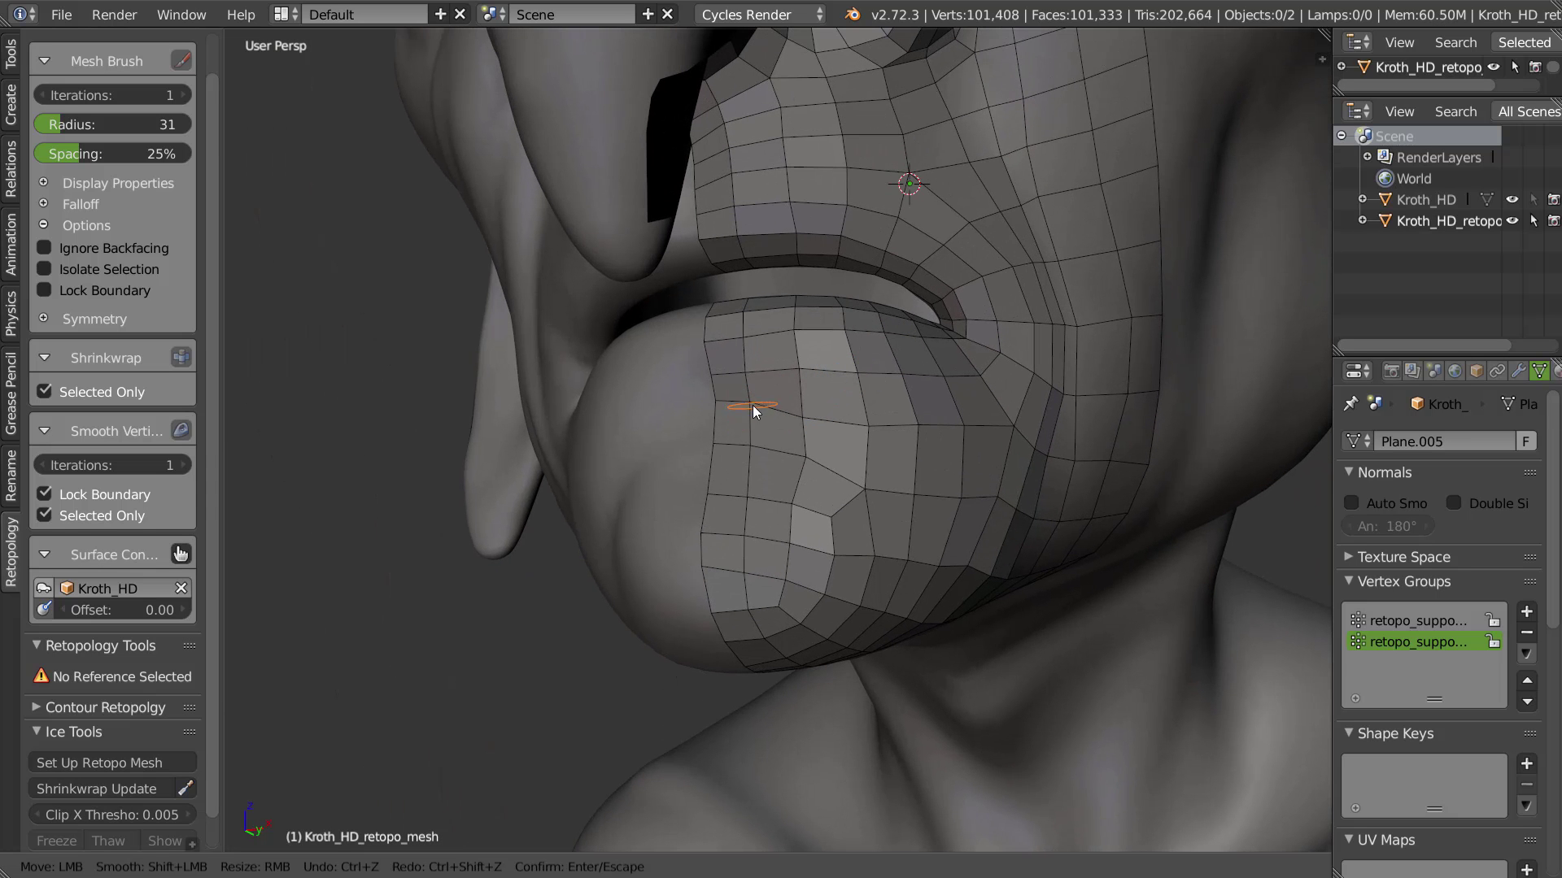
{"action": "middle_click_drag", "start_coordinate": [856, 371], "coordinate": [875, 302]}
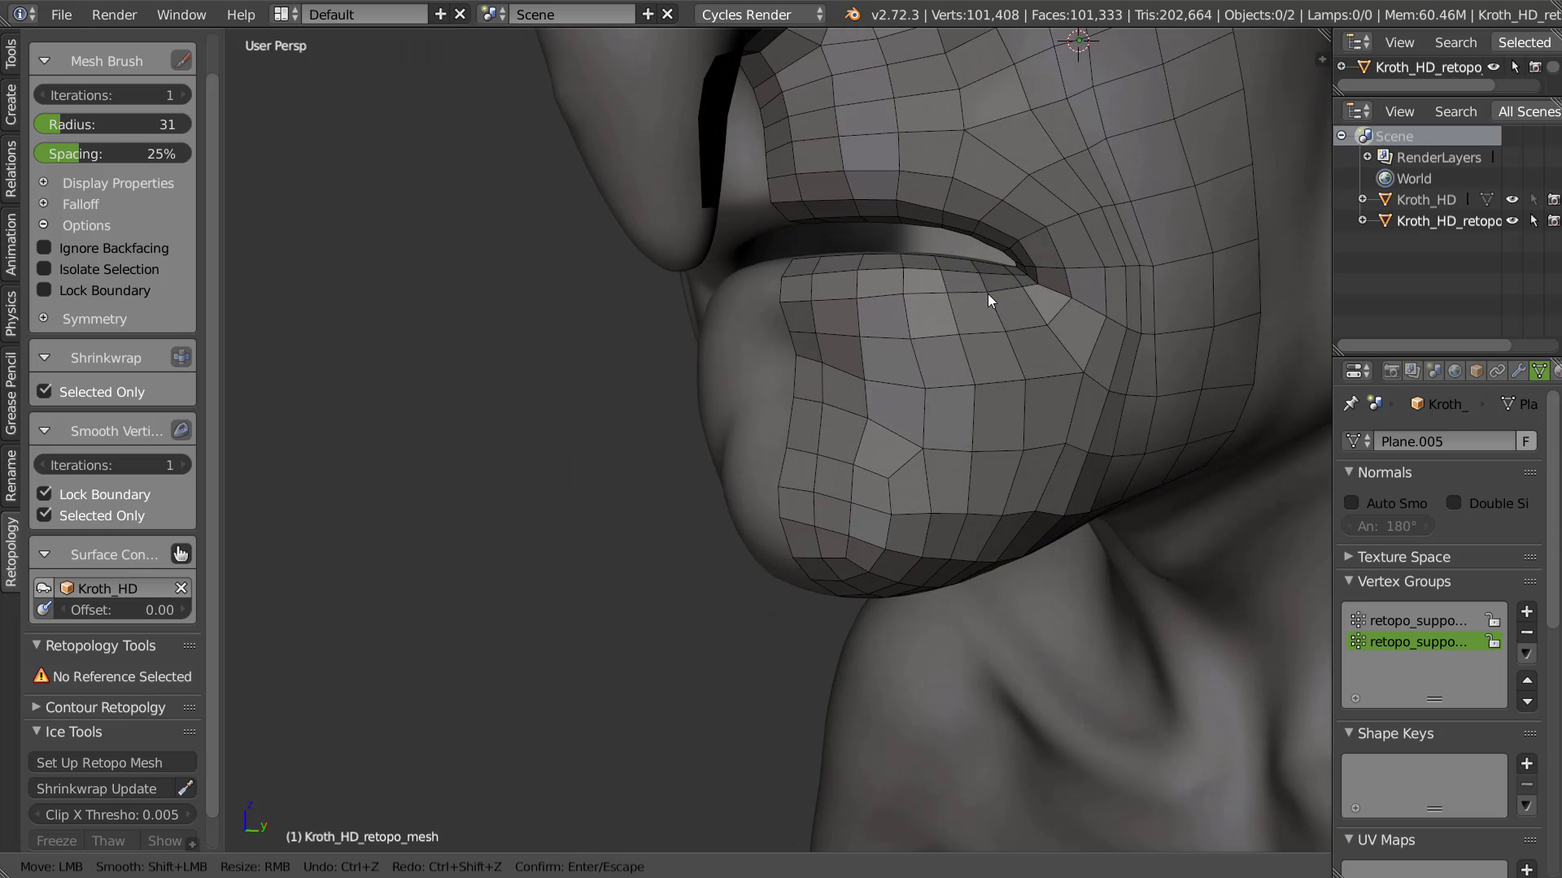
{"action": "mouse_move", "coordinate": [962, 362]}
{"action": "middle_mouse_down"}
{"action": "mouse_move", "coordinate": [924, 447]}
{"action": "mouse_move", "coordinate": [1007, 408]}
{"action": "middle_mouse_up"}
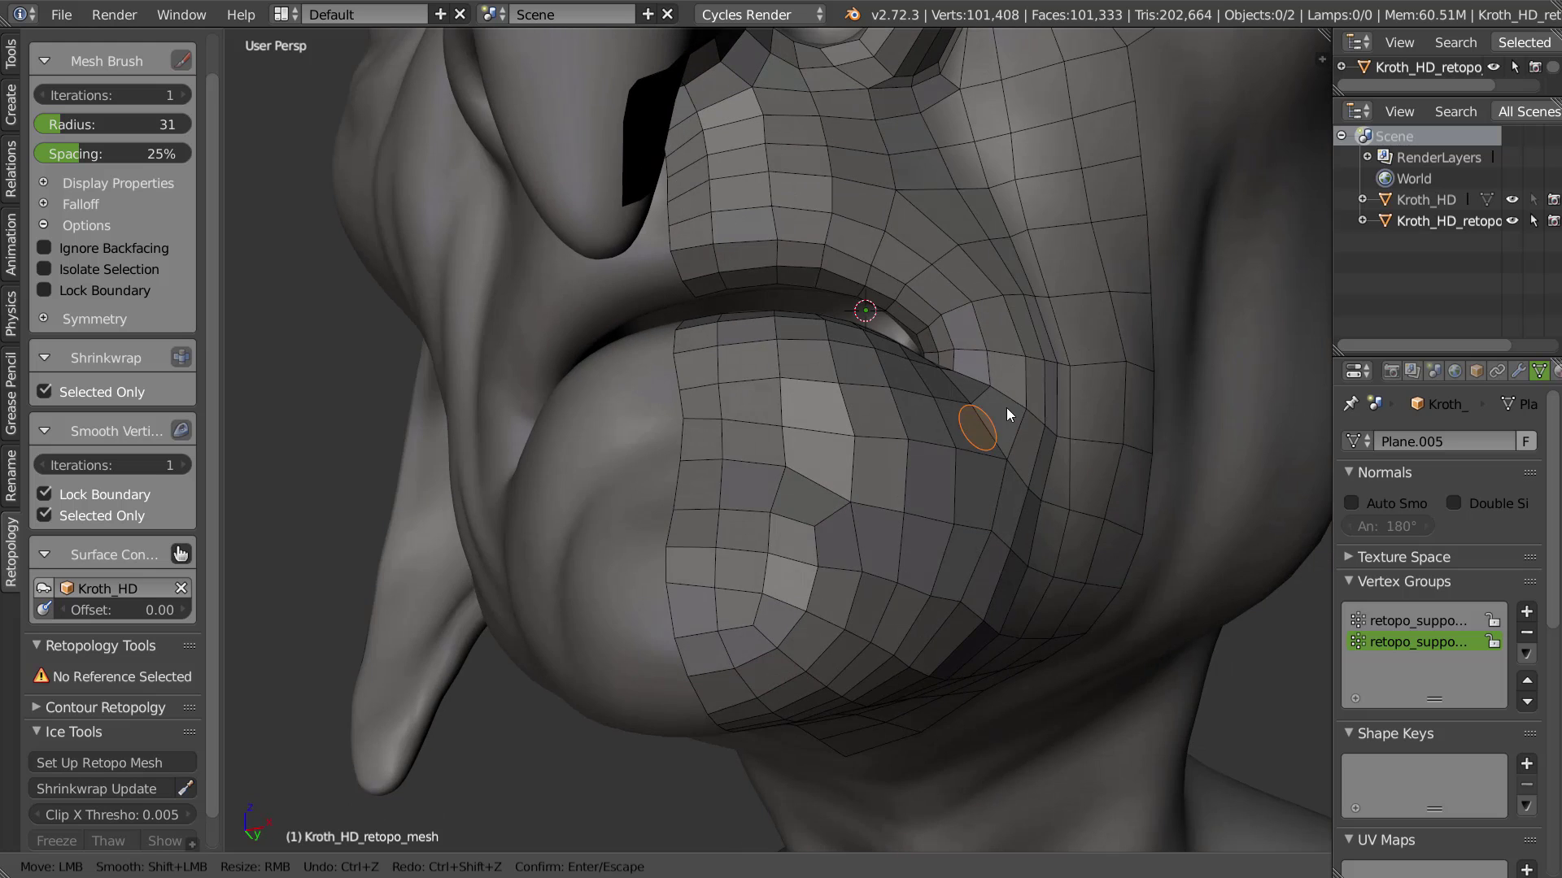
{"action": "scroll", "coordinate": [1006, 413], "scroll_direction": "down", "scroll_amount": 2}
{"action": "key", "text": "Return"}
Switch the retopo mesh to Object Mode and add a Subsurf modifier
{"action": "scroll", "coordinate": [968, 411], "scroll_direction": "down", "scroll_amount": 1}
{"action": "mouse_move", "coordinate": [864, 393]}
{"action": "middle_mouse_down"}
{"action": "mouse_move", "coordinate": [924, 443]}
{"action": "mouse_move", "coordinate": [881, 386]}
{"action": "mouse_move", "coordinate": [888, 444]}
{"action": "mouse_move", "coordinate": [927, 442]}
{"action": "middle_mouse_up"}
{"action": "scroll", "coordinate": [979, 368], "scroll_direction": "down", "scroll_amount": 4}
{"action": "key", "text": "Tab"}
{"action": "middle_click_drag", "start_coordinate": [960, 325], "coordinate": [846, 375]}
{"action": "right_click", "coordinate": [894, 379]}
{"action": "left_click", "coordinate": [989, 378]}
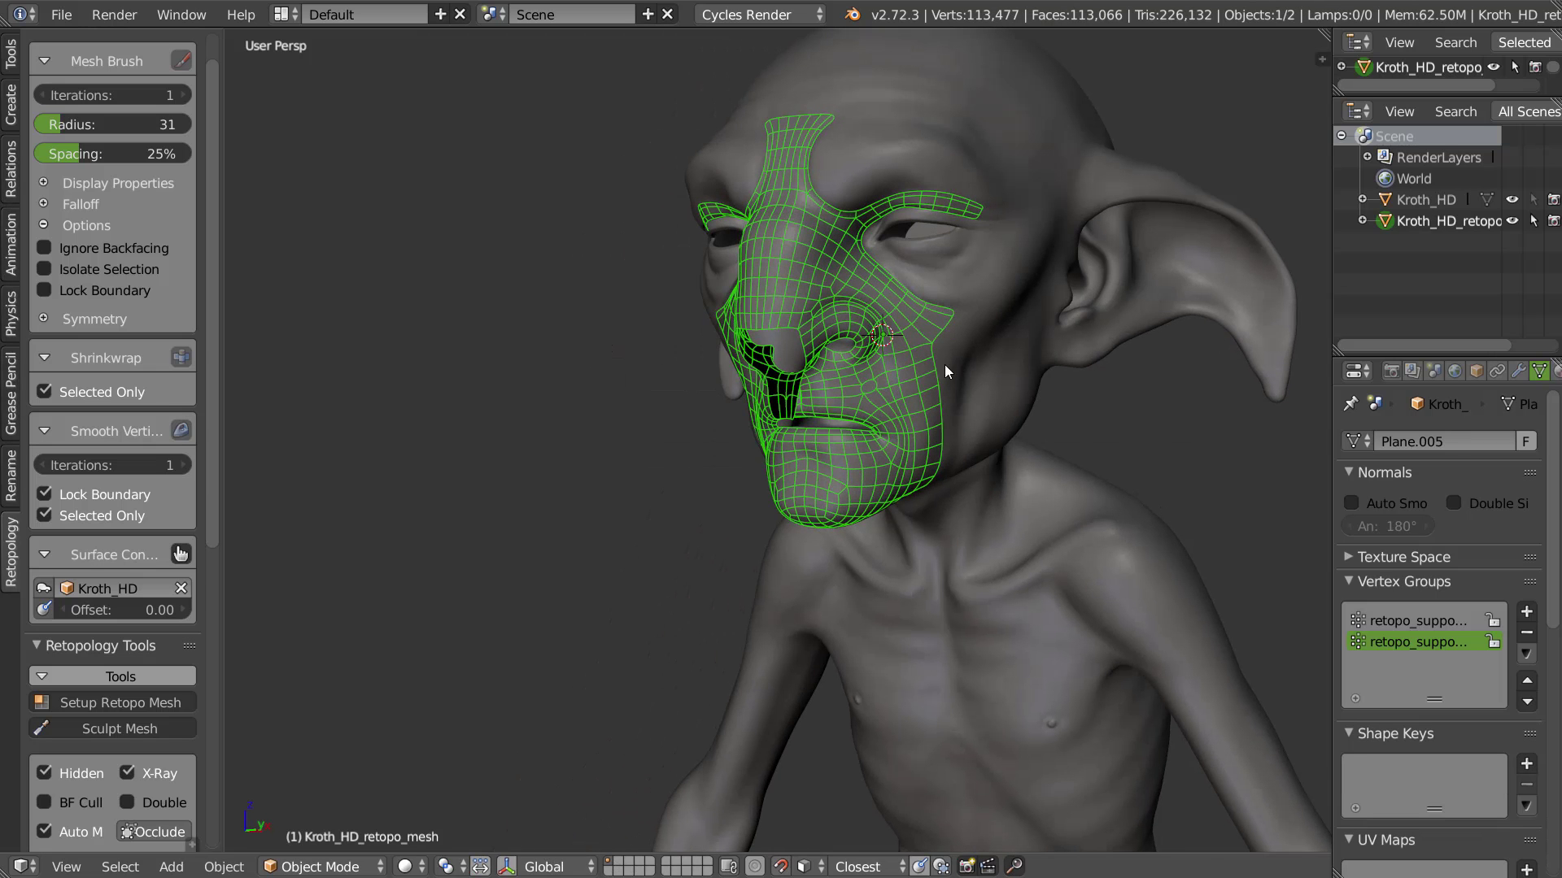
Isolate the retopo mesh in local view and turn off its wireframe overlay
{"action": "key", "text": "KP_Divide"}
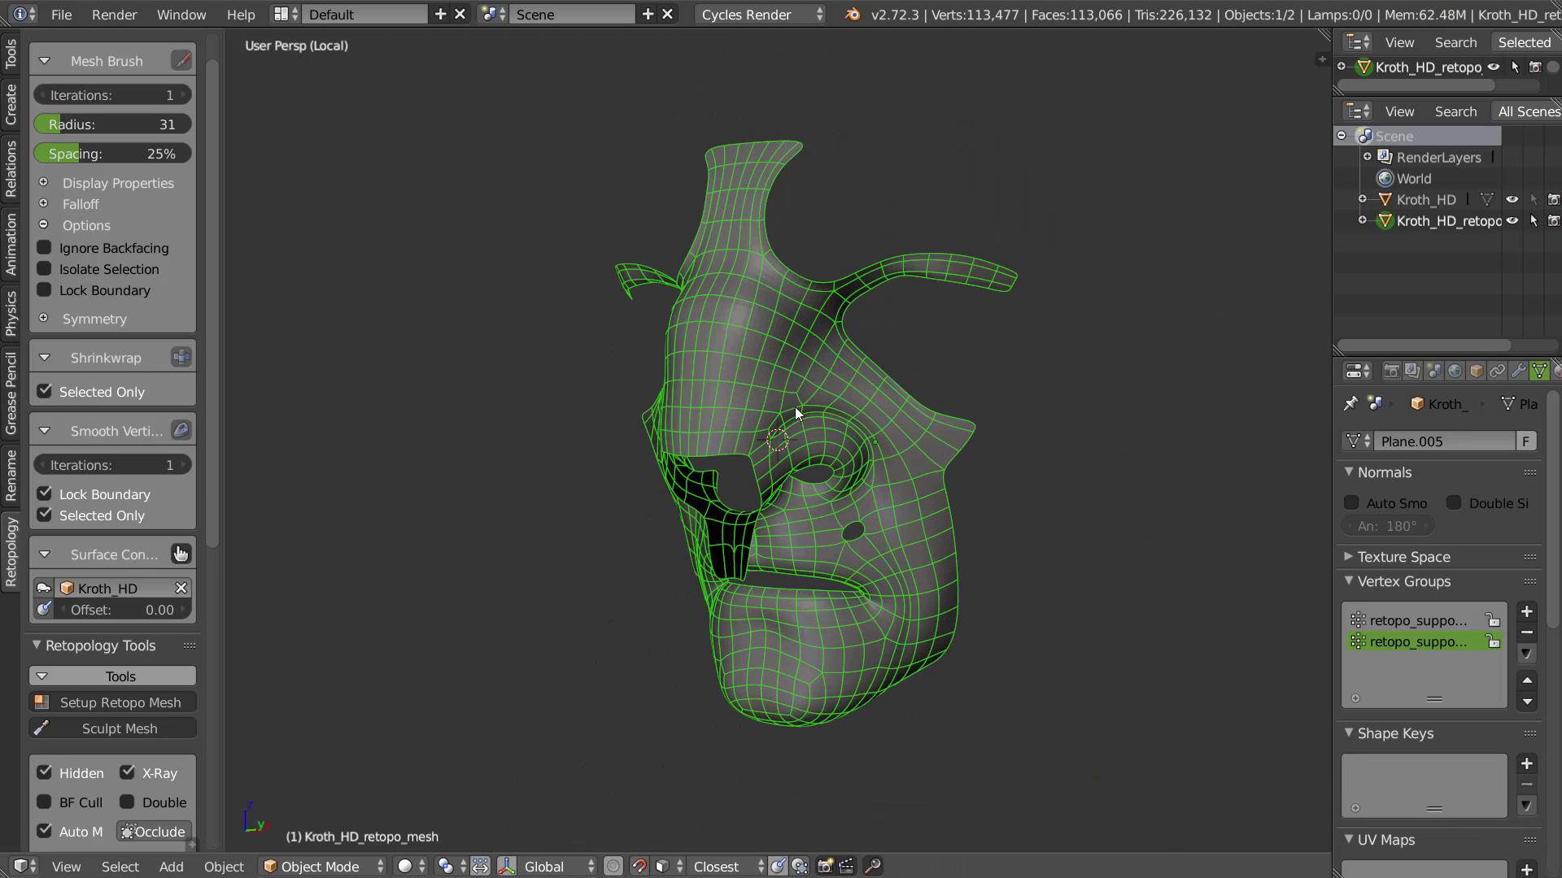
{"action": "key", "text": "z"}
{"action": "middle_click_drag", "start_coordinate": [823, 400], "coordinate": [876, 377]}
{"action": "scroll", "coordinate": [877, 397], "scroll_direction": "up", "scroll_amount": 1}
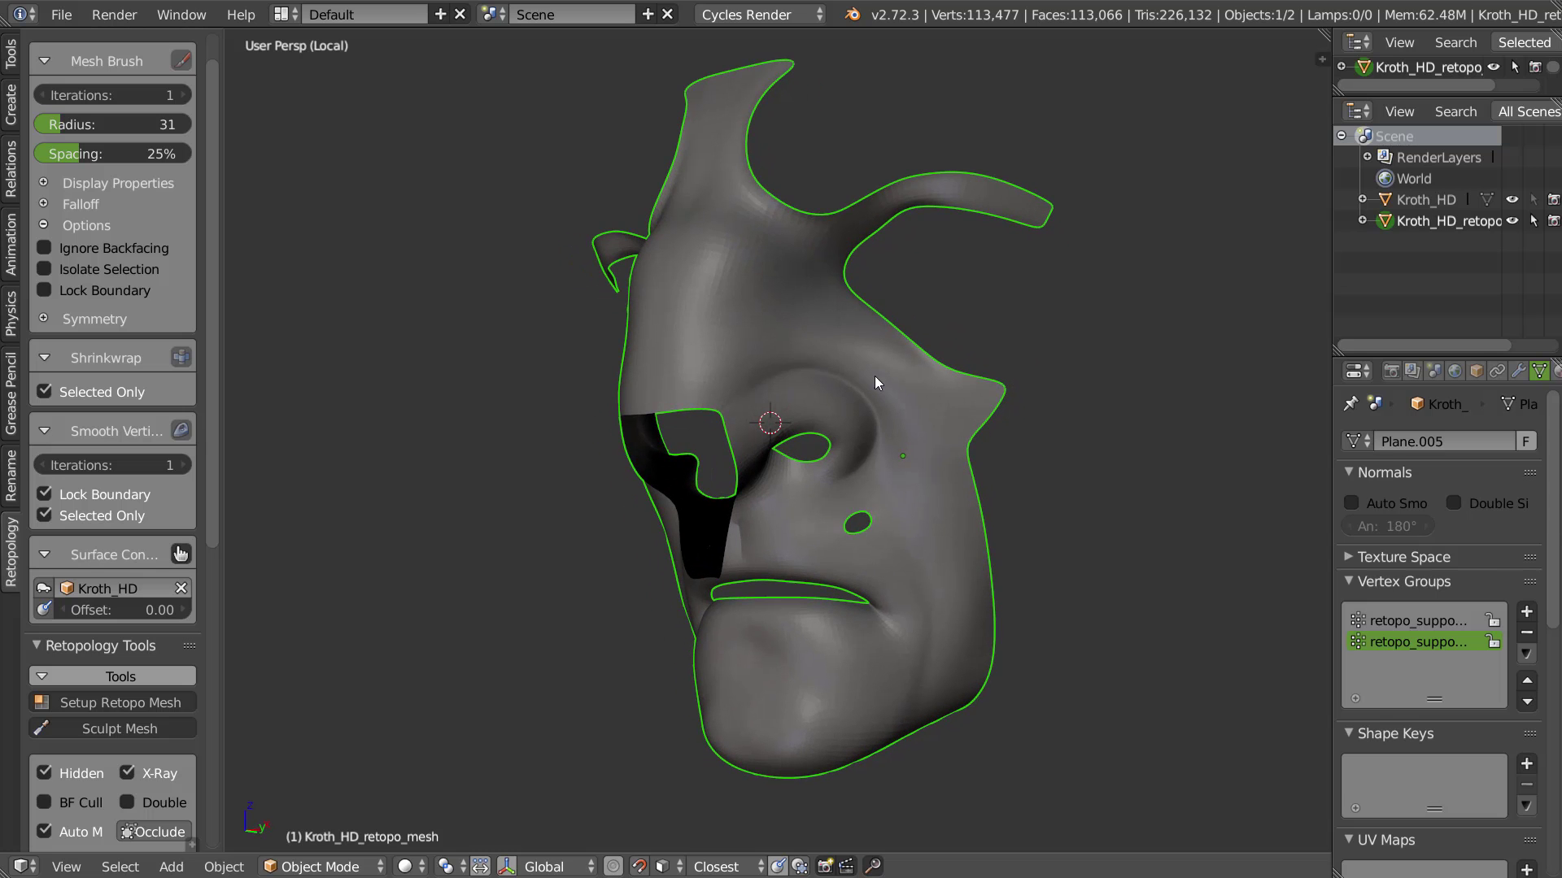
Fill the missing face between the nostril and the mouth corner in Edit Mode and return to Object Mode
{"action": "key", "text": "Tab"}
{"action": "left_click", "coordinate": [929, 499]}
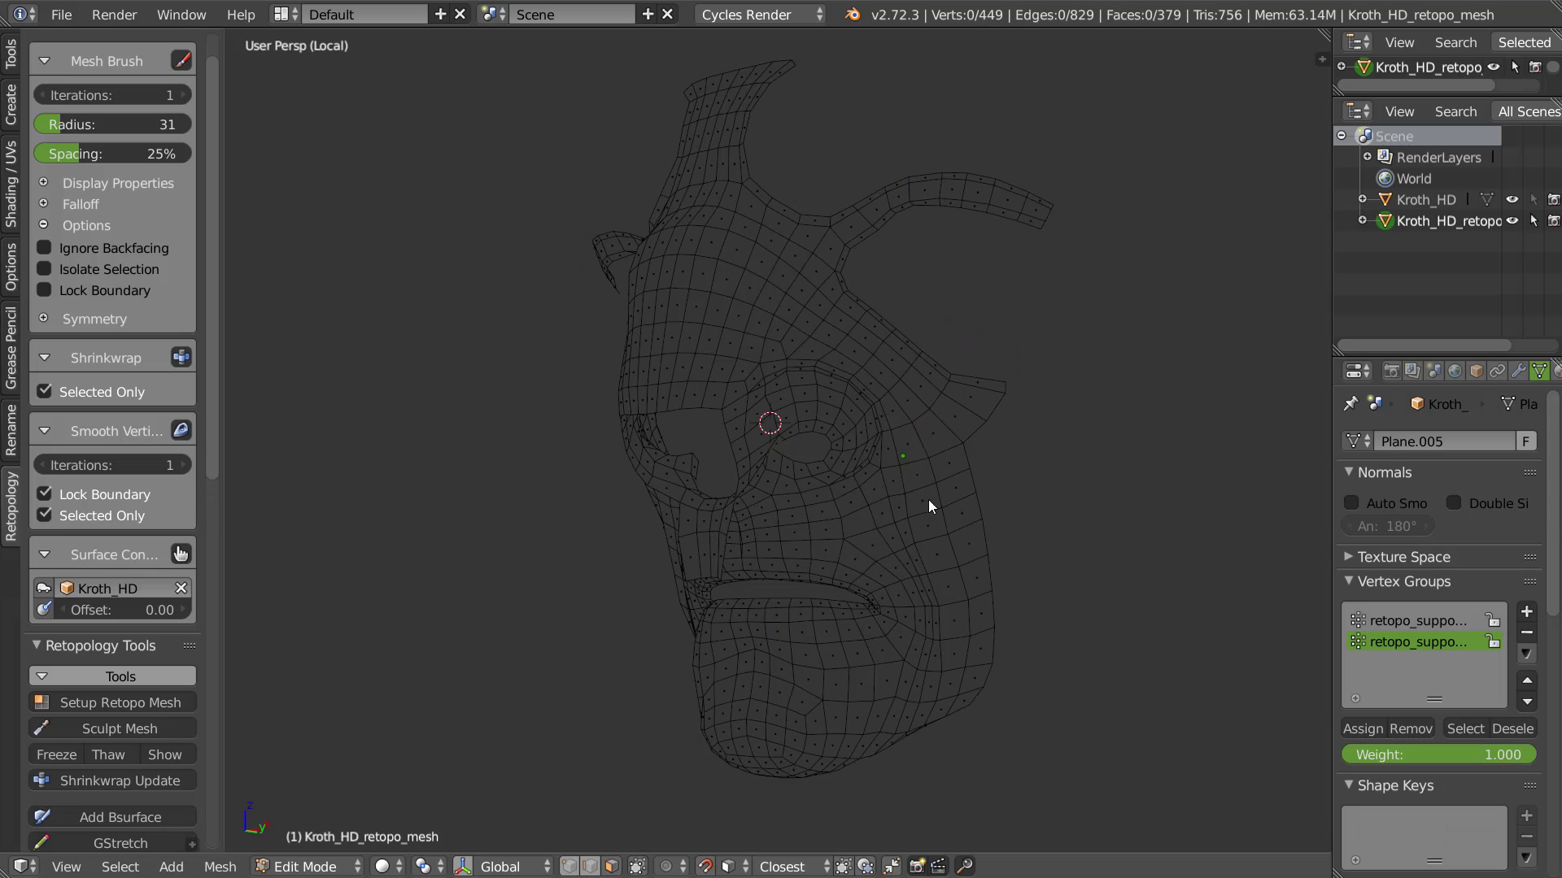
{"action": "key", "text": "2"}
{"action": "key", "text": "Tab"}
{"action": "mouse_move", "coordinate": [875, 402]}
{"action": "middle_mouse_down"}
{"action": "mouse_move", "coordinate": [879, 416]}
{"action": "mouse_move", "coordinate": [994, 418]}
{"action": "mouse_move", "coordinate": [955, 364]}
{"action": "mouse_move", "coordinate": [867, 345]}
{"action": "mouse_move", "coordinate": [807, 368]}
{"action": "mouse_move", "coordinate": [844, 423]}
{"action": "mouse_move", "coordinate": [955, 417]}
{"action": "mouse_move", "coordinate": [737, 427]}
{"action": "mouse_move", "coordinate": [858, 401]}
{"action": "mouse_move", "coordinate": [1042, 414]}
{"action": "mouse_move", "coordinate": [1004, 389]}
{"action": "mouse_move", "coordinate": [807, 405]}
{"action": "middle_mouse_up"}
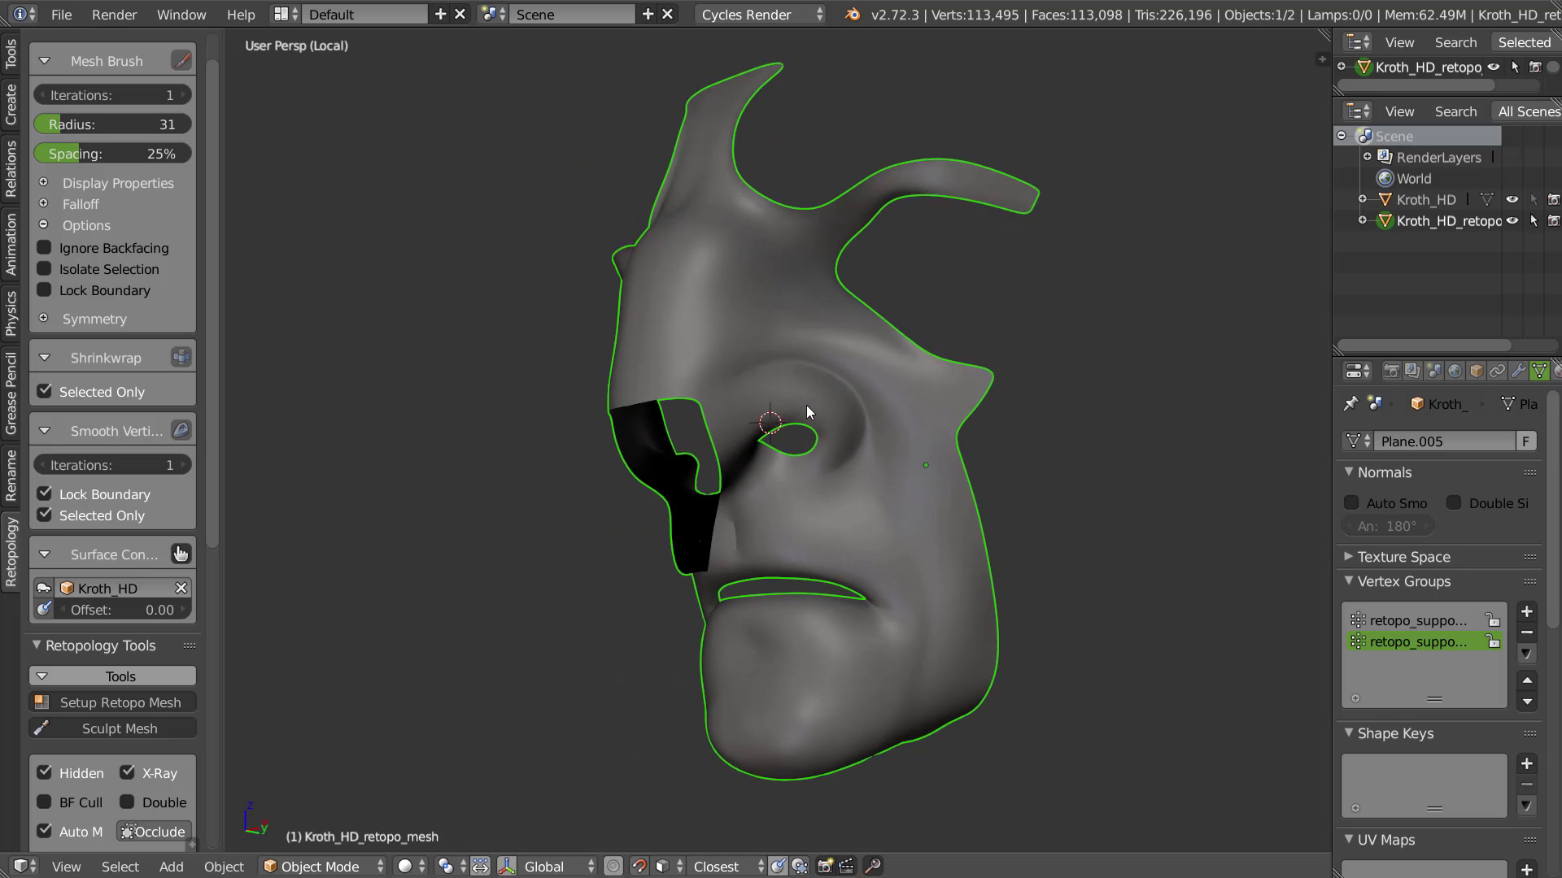
Apply the Mirror modifier on the retopo mesh
{"action": "scroll", "coordinate": [813, 405], "scroll_direction": "up", "scroll_amount": 2}
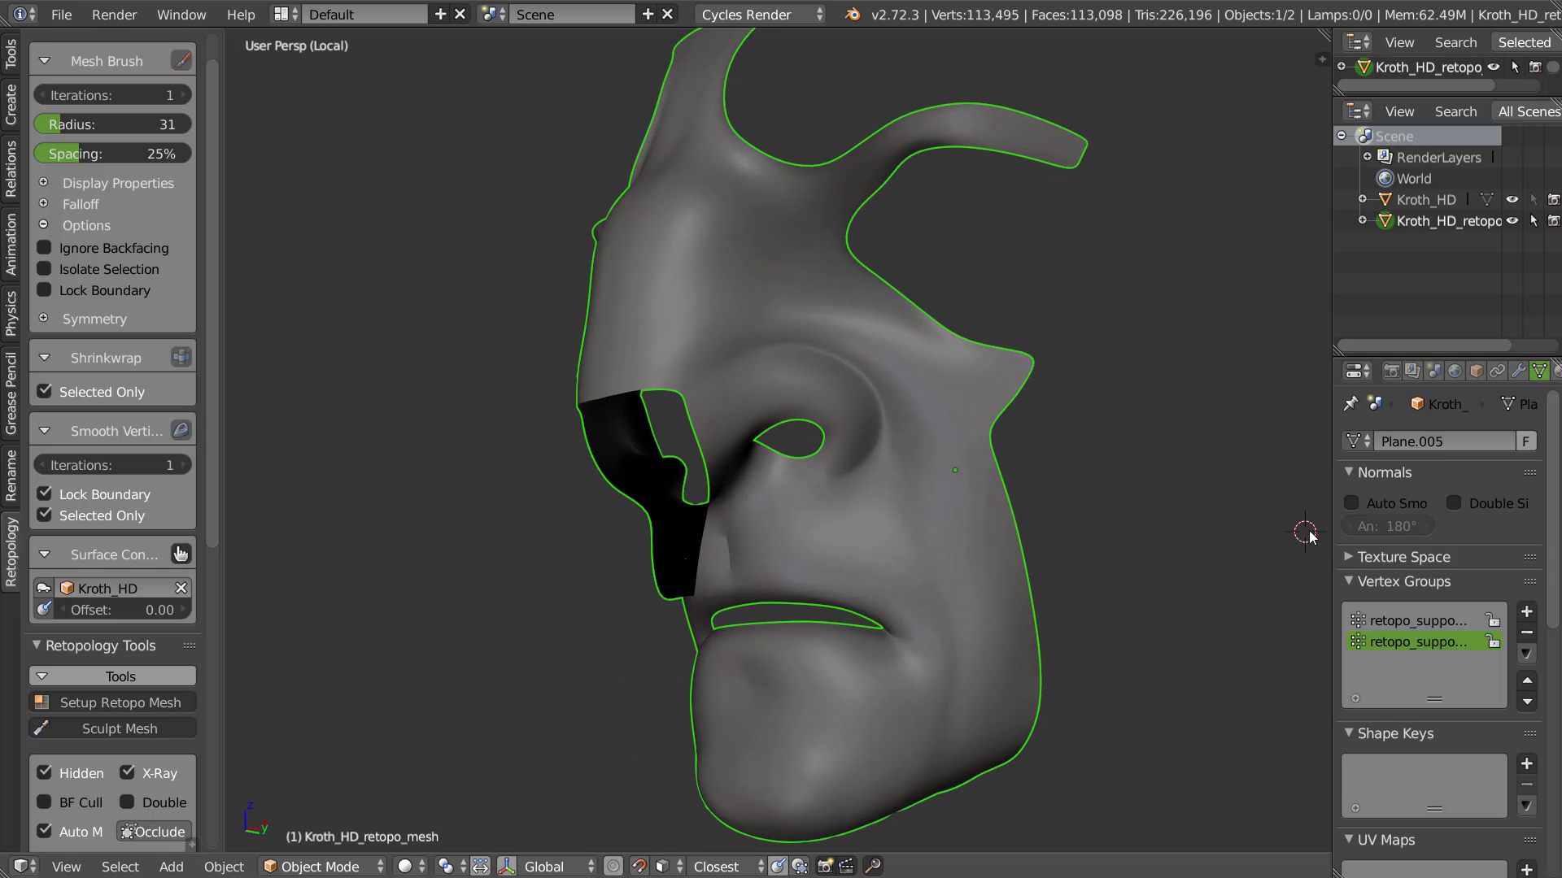
{"action": "middle_click_drag", "start_coordinate": [887, 403], "coordinate": [798, 330]}
{"action": "scroll", "coordinate": [822, 194], "scroll_direction": "up", "scroll_amount": 3}
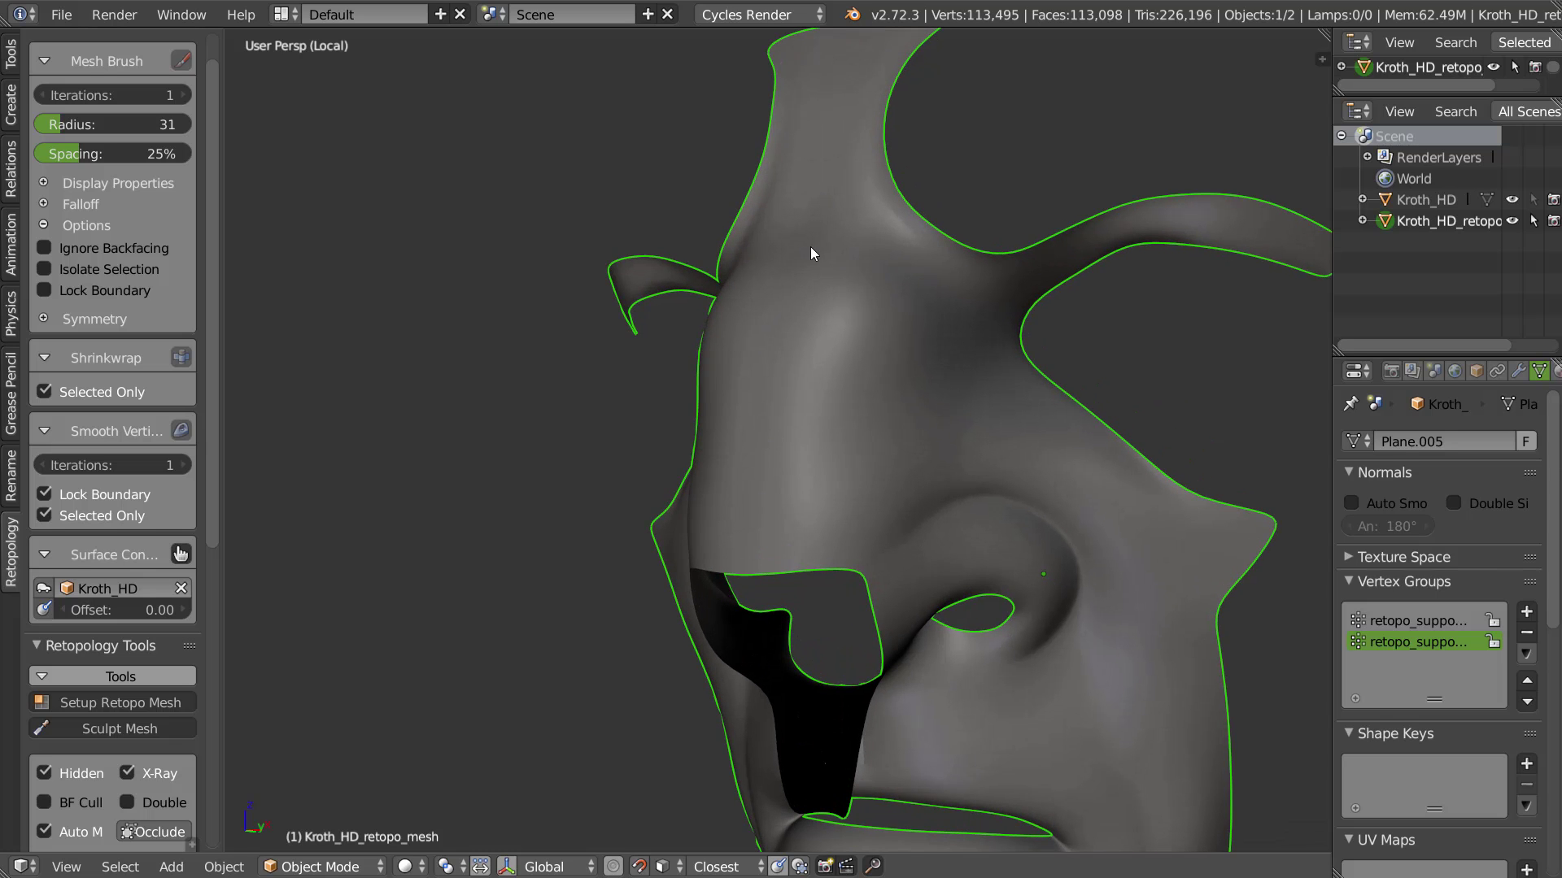
{"action": "right_click", "coordinate": [919, 371]}
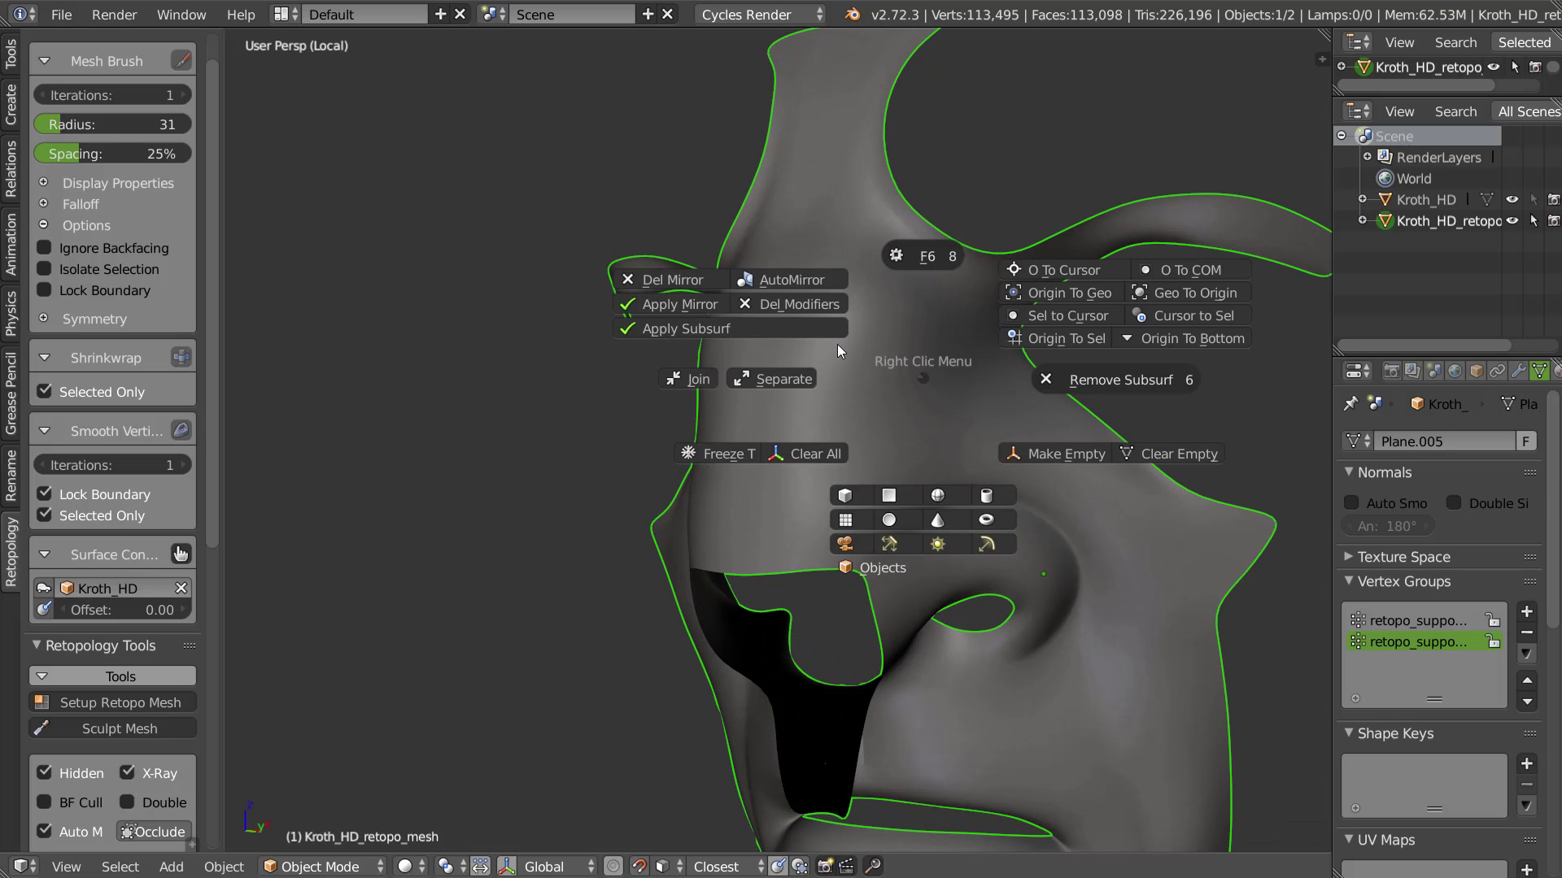
{"action": "left_click", "coordinate": [680, 303]}
{"action": "middle_click_drag", "start_coordinate": [710, 307], "coordinate": [945, 320]}
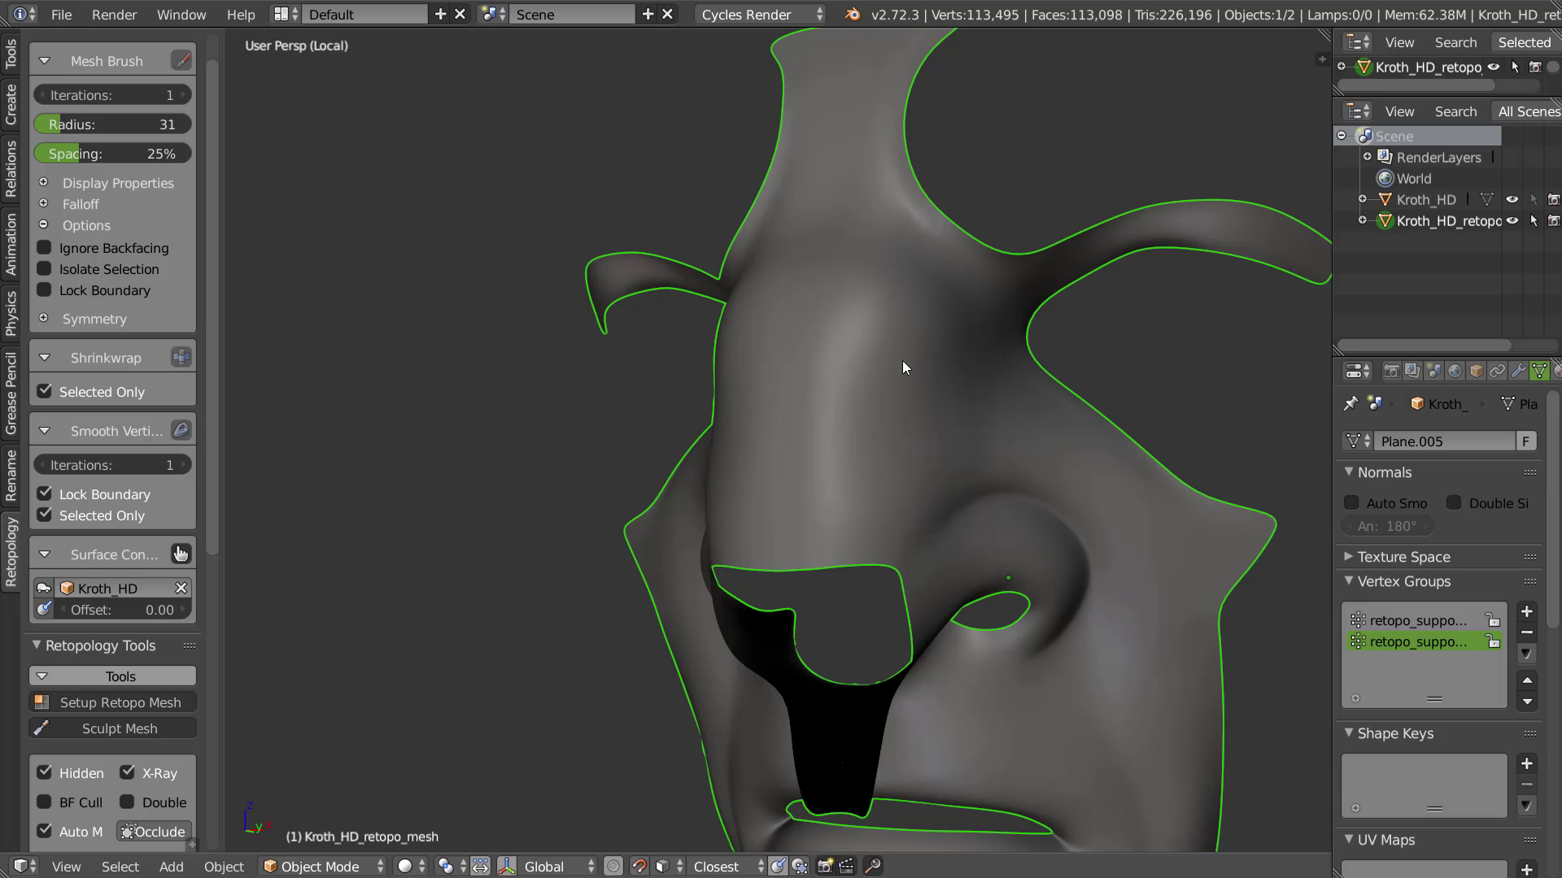
Open the full retopo mesh for editing in vertex mode and leave local view to show the sculpt again
{"action": "key", "text": "Tab"}
{"action": "left_click", "coordinate": [993, 360]}
{"action": "mouse_move", "coordinate": [812, 309]}
{"action": "middle_mouse_down"}
{"action": "mouse_move", "coordinate": [890, 216]}
{"action": "mouse_move", "coordinate": [880, 256]}
{"action": "mouse_move", "coordinate": [886, 202]}
{"action": "mouse_move", "coordinate": [925, 290]}
{"action": "mouse_move", "coordinate": [854, 401]}
{"action": "mouse_move", "coordinate": [872, 374]}
{"action": "mouse_move", "coordinate": [909, 412]}
{"action": "mouse_move", "coordinate": [872, 486]}
{"action": "middle_mouse_up"}
{"action": "key", "text": "Tab"}
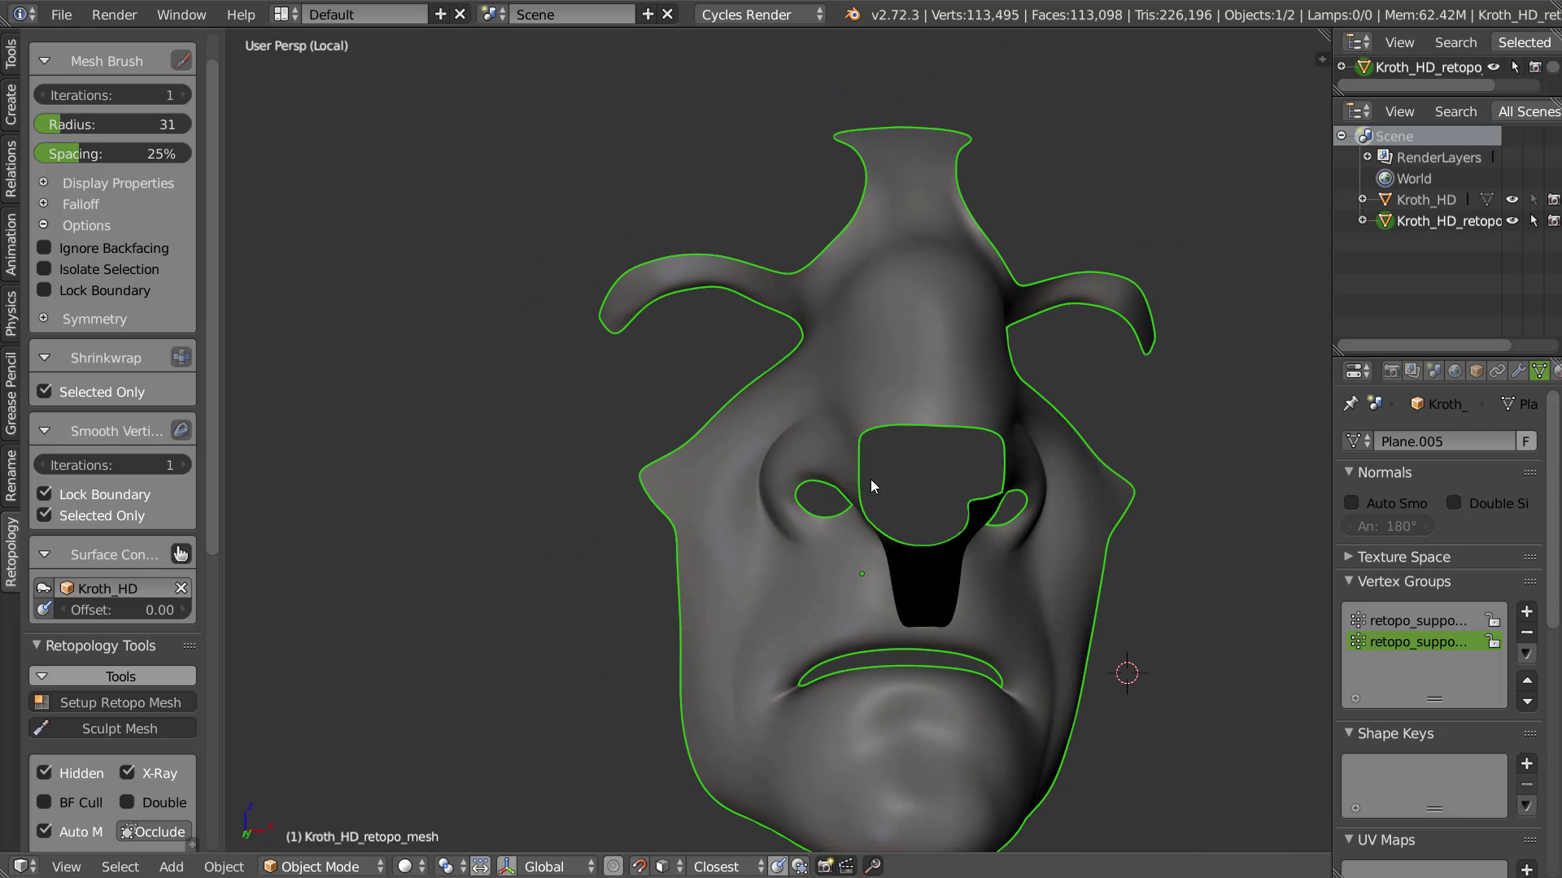
{"action": "key", "text": "Tab"}
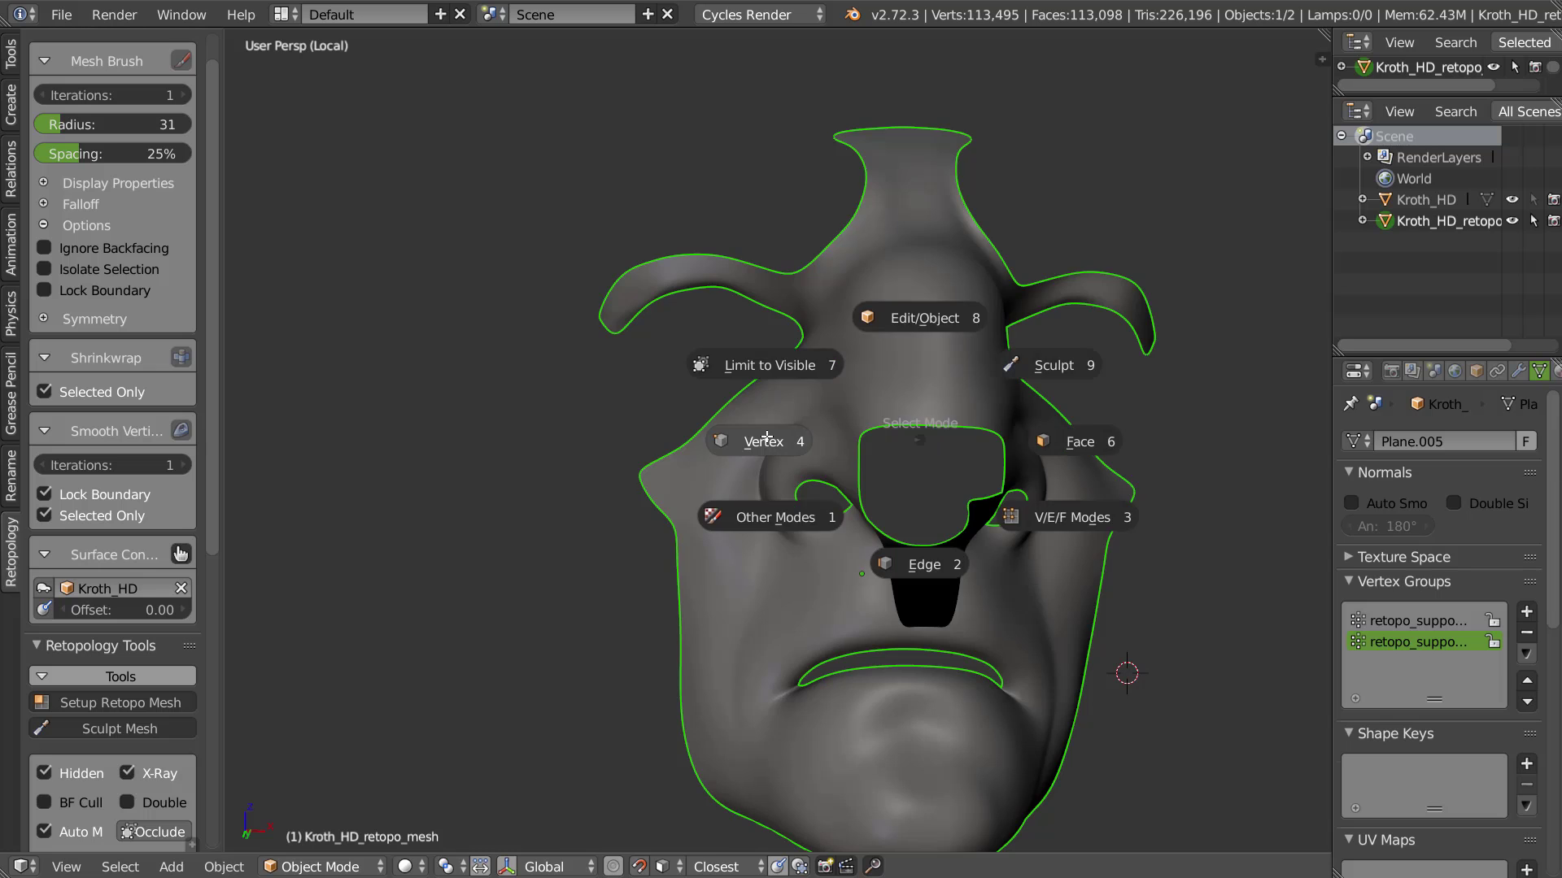
{"action": "left_click", "coordinate": [857, 414]}
{"action": "key", "text": "KP_Divide"}
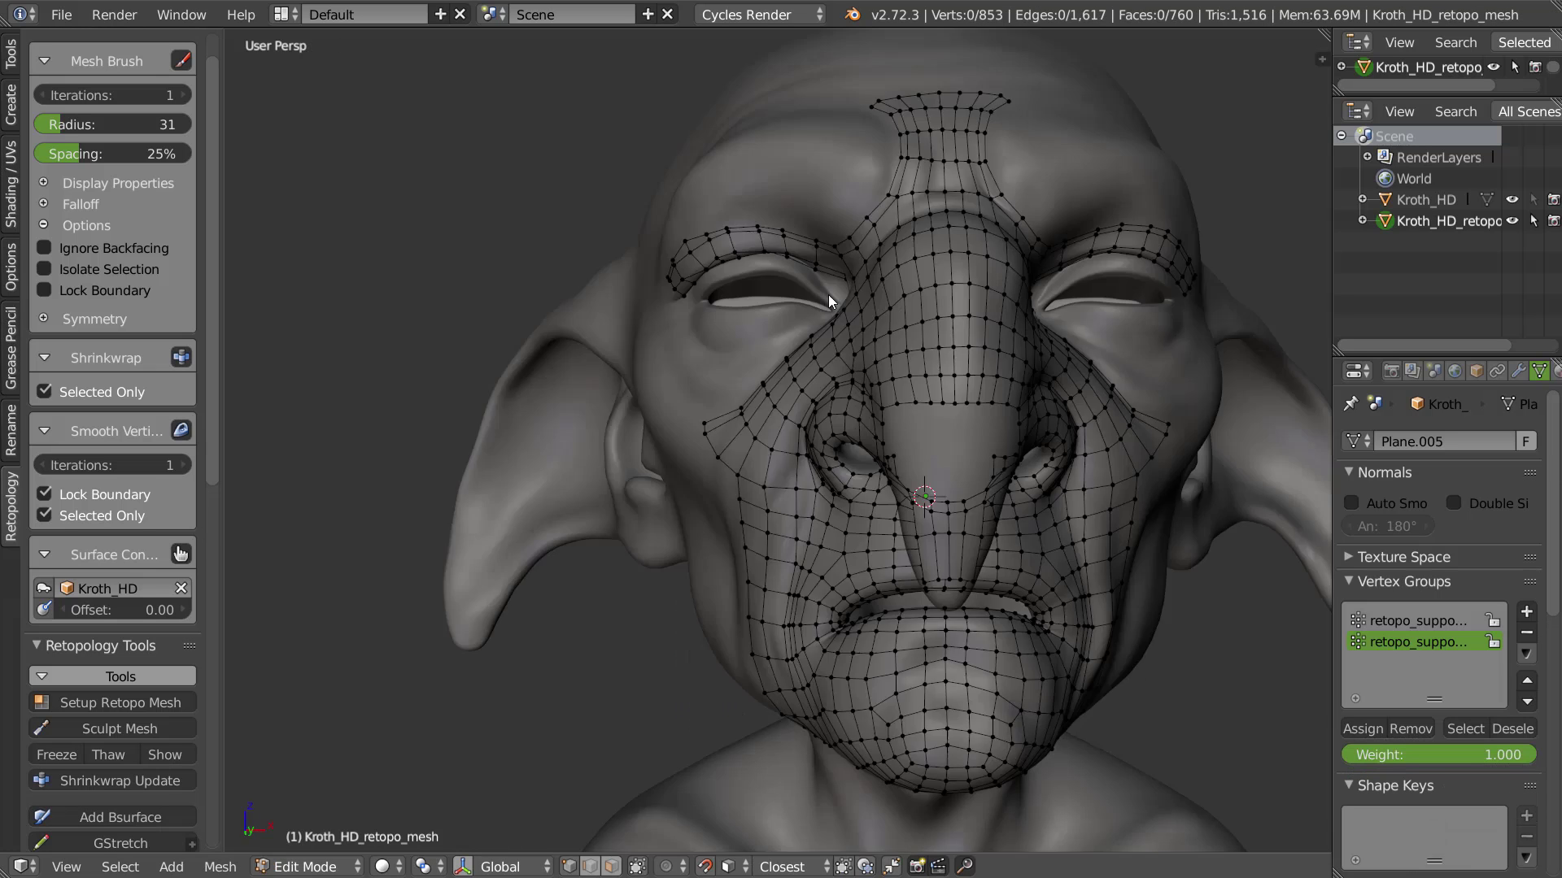
Run AutoMirror on the complete retopo mesh and renew its Subsurf modifier
{"action": "mouse_move", "coordinate": [828, 295]}
{"action": "middle_mouse_down"}
{"action": "mouse_move", "coordinate": [830, 311]}
{"action": "mouse_move", "coordinate": [878, 262]}
{"action": "mouse_move", "coordinate": [808, 167]}
{"action": "middle_mouse_up"}
{"action": "scroll", "coordinate": [878, 262], "scroll_direction": "up", "scroll_amount": 4}
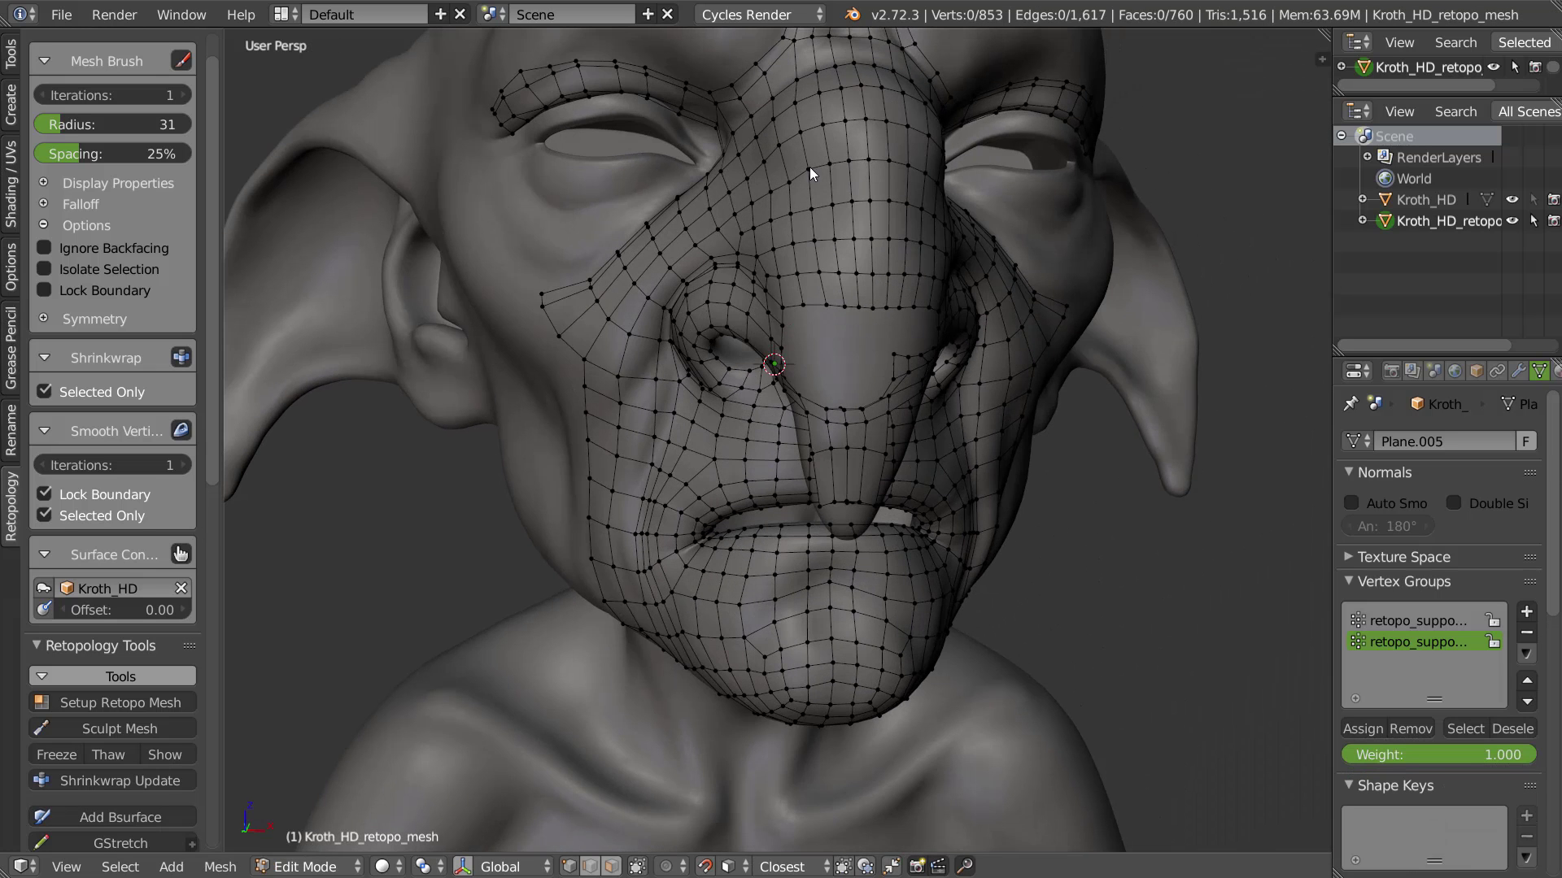
{"action": "middle_click_drag", "start_coordinate": [715, 237], "coordinate": [709, 198]}
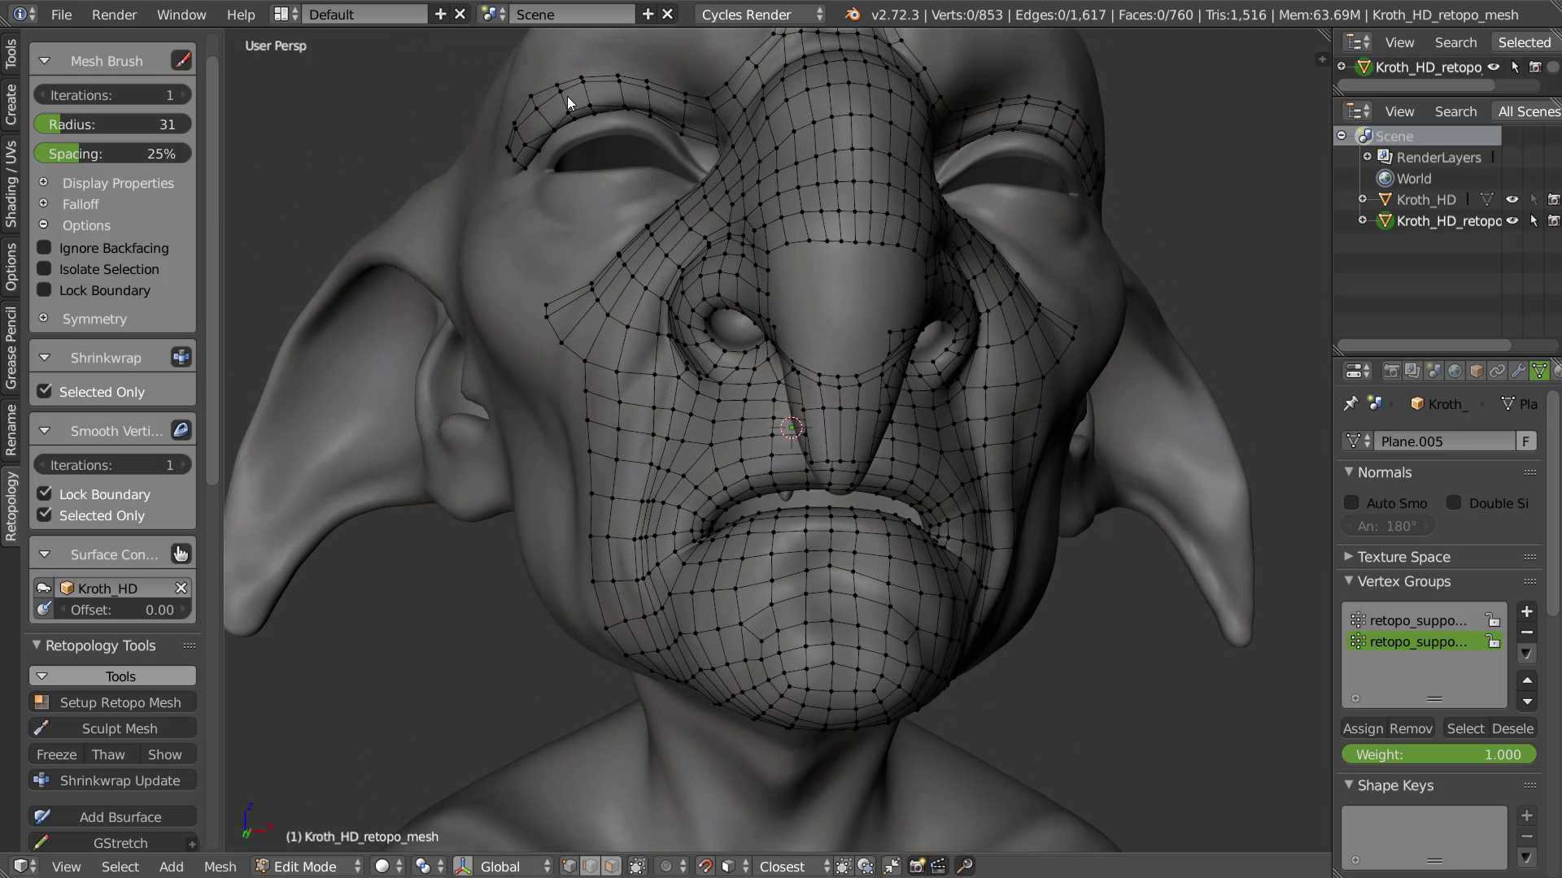
{"action": "middle_click_drag", "start_coordinate": [866, 277], "coordinate": [875, 343]}
{"action": "right_click", "coordinate": [875, 344]}
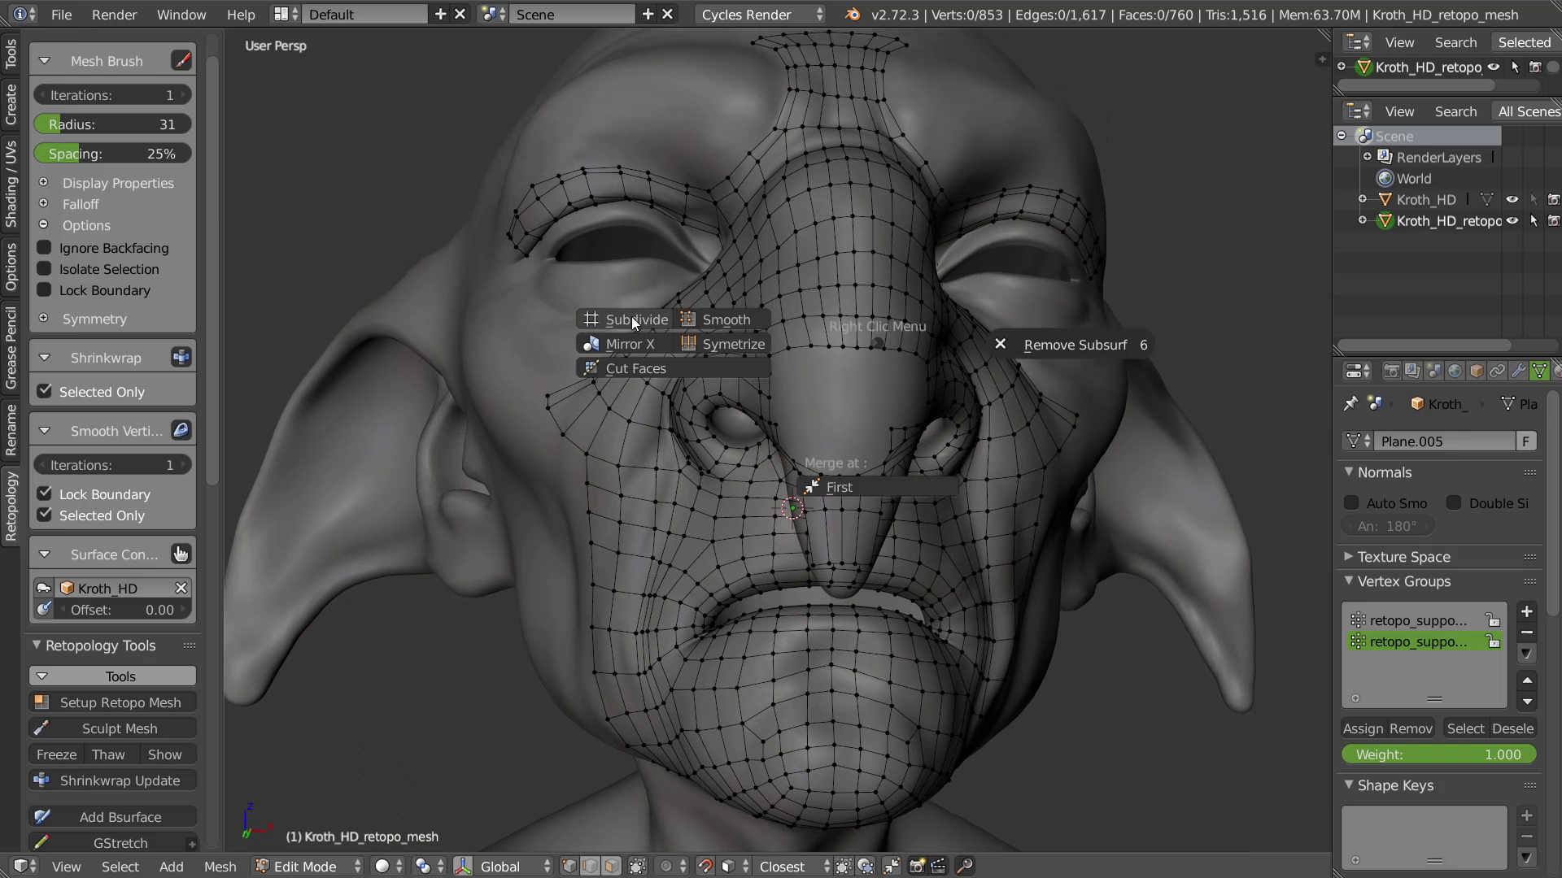
{"action": "key", "text": "Escape"}
{"action": "right_click", "coordinate": [873, 319]}
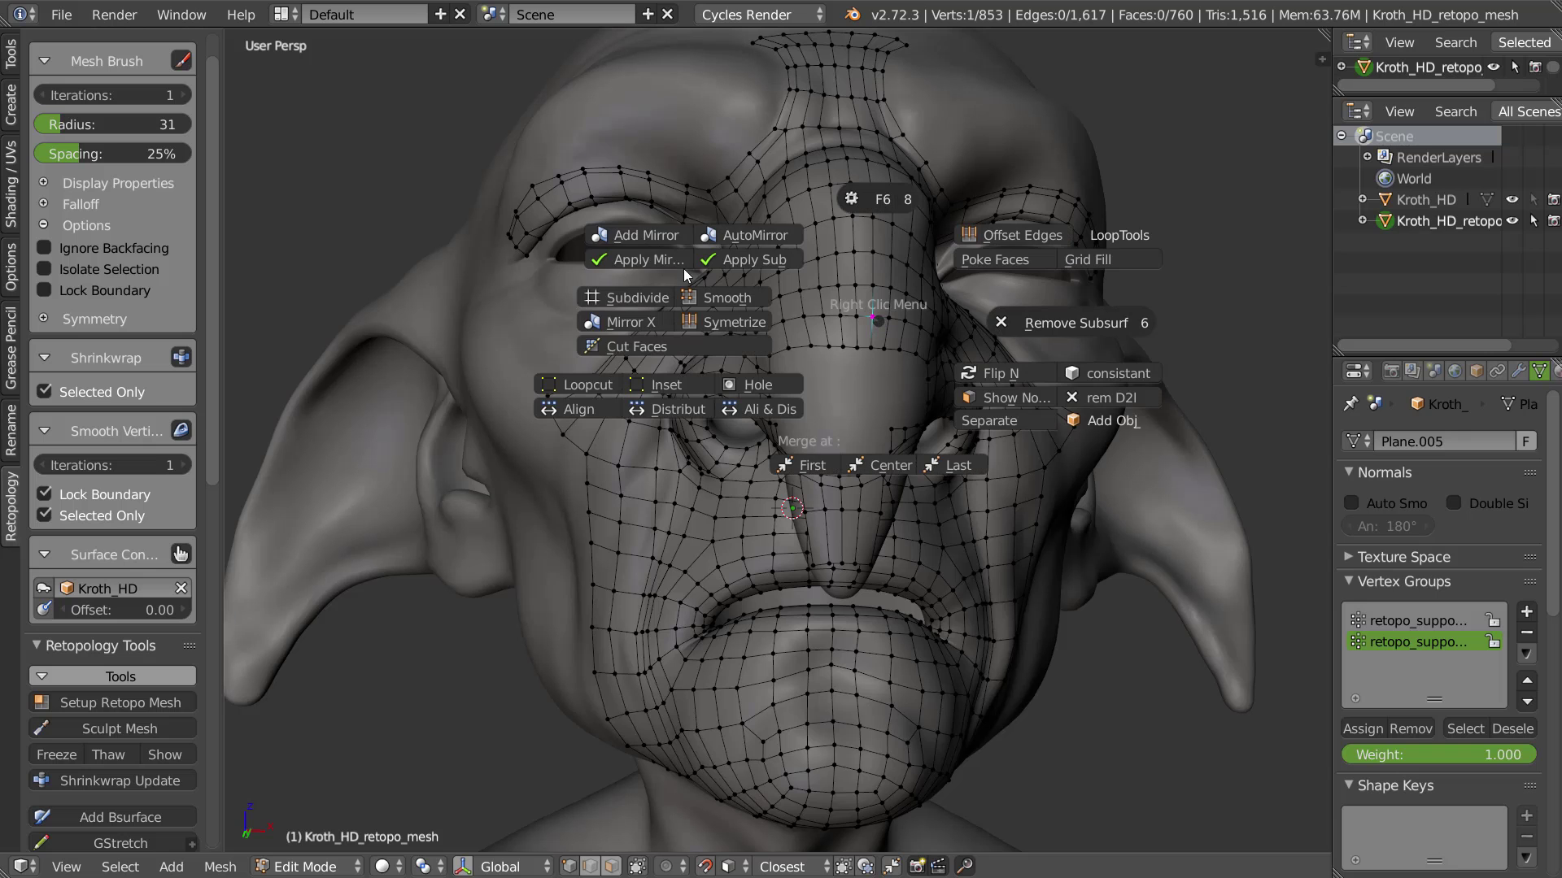
{"action": "left_click", "coordinate": [755, 236]}
{"action": "middle_click_drag", "start_coordinate": [816, 255], "coordinate": [832, 444]}
{"action": "right_click", "coordinate": [818, 380]}
{"action": "left_click", "coordinate": [975, 389]}
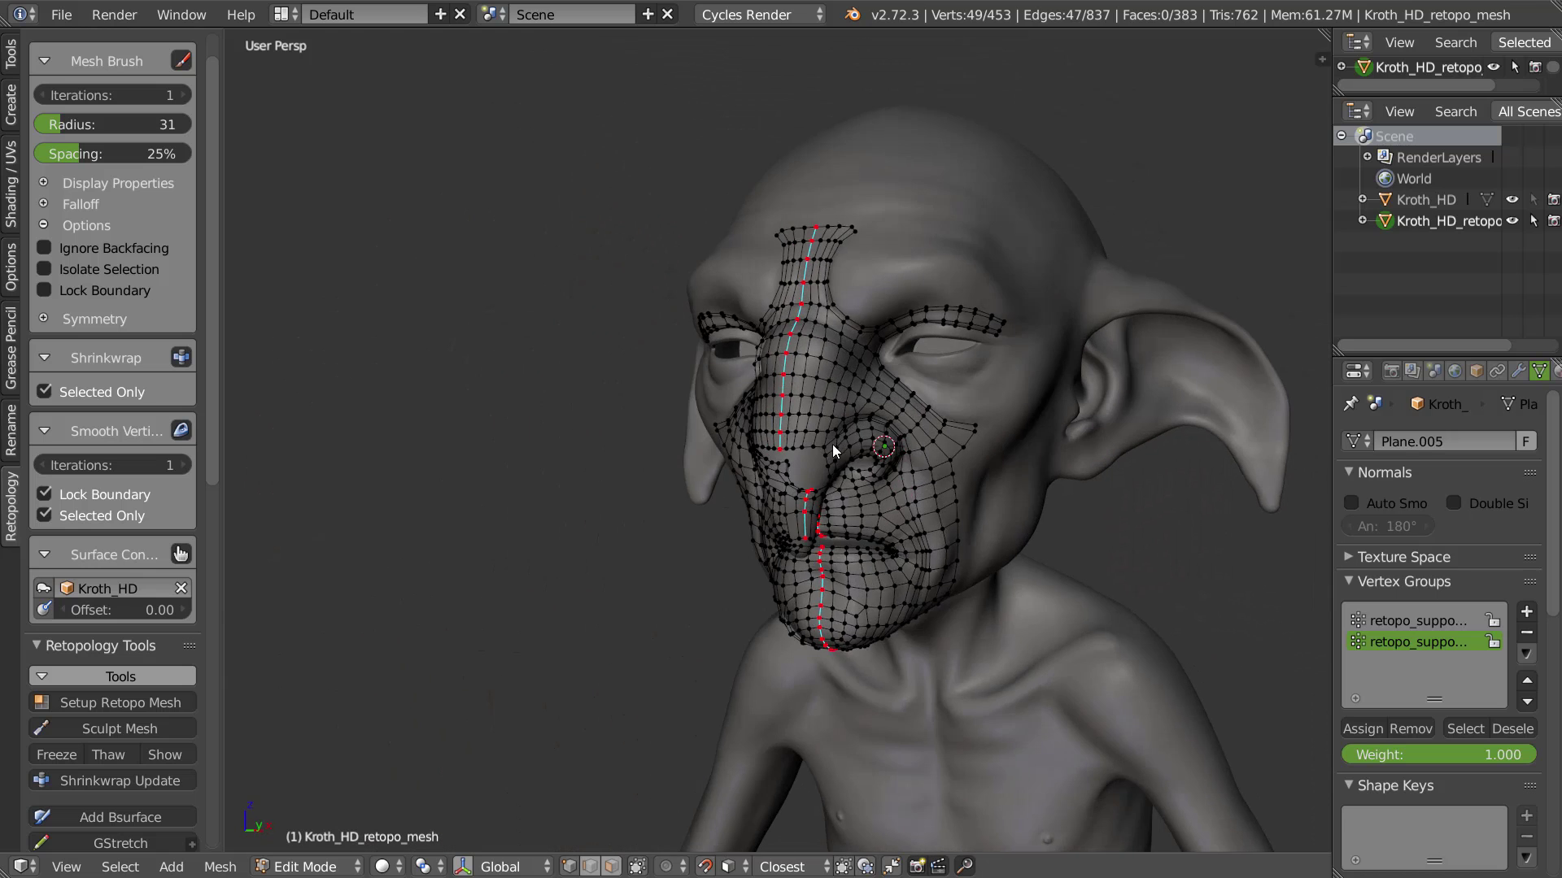
Return to Object Mode, hide the tool shelf and display the 3D view full screen without other interface areas
{"action": "key", "text": "Tab"}
{"action": "middle_click_drag", "start_coordinate": [785, 351], "coordinate": [832, 377]}
{"action": "middle_click_drag", "start_coordinate": [846, 480], "coordinate": [842, 389], "text": "ctrl"}
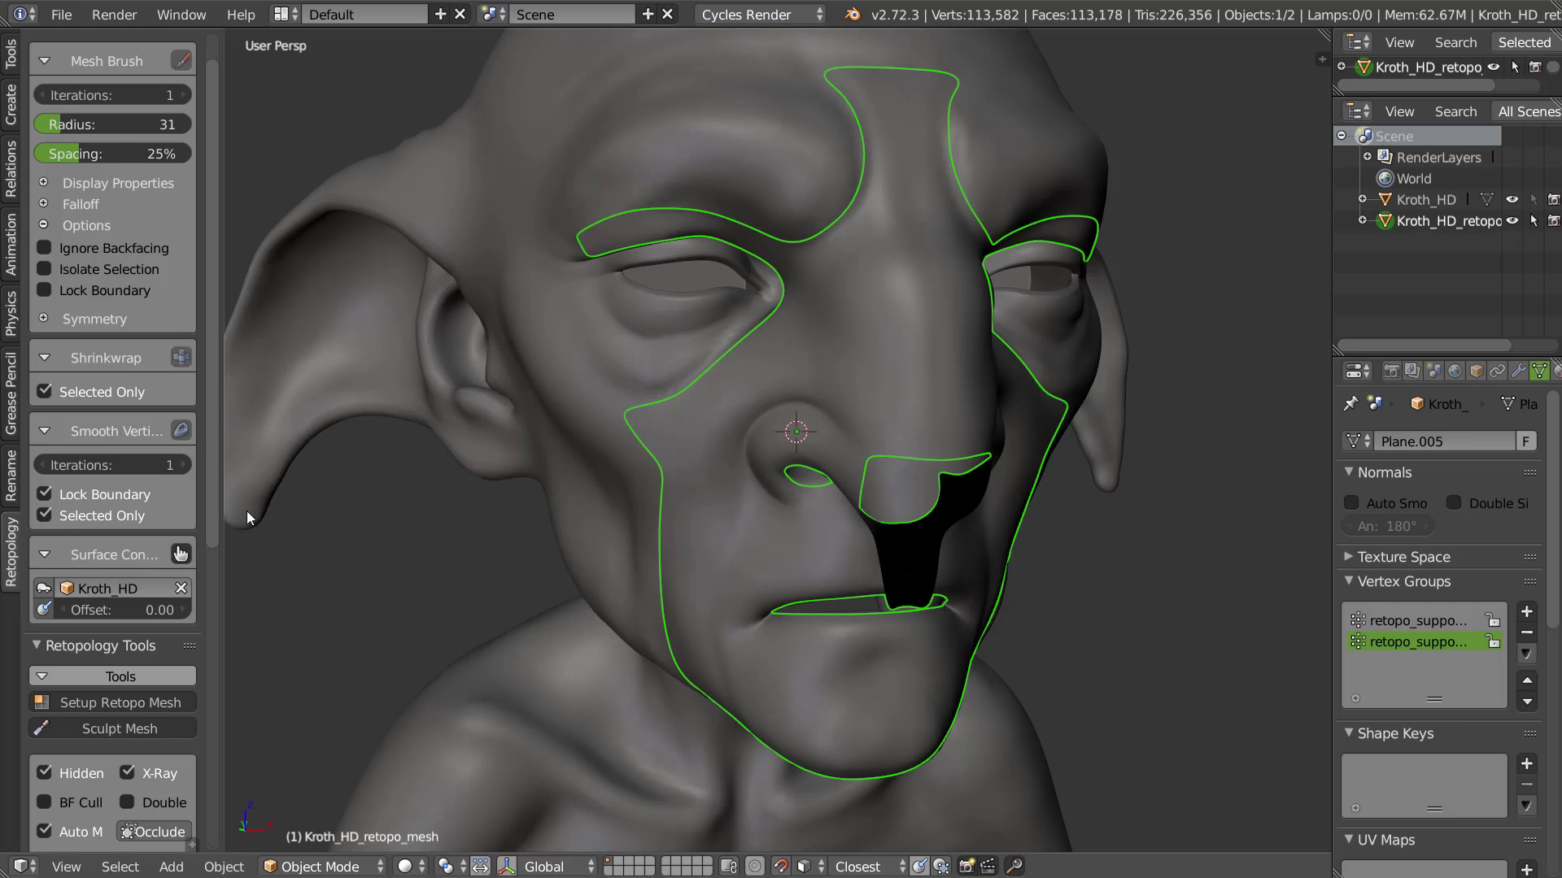
{"action": "scroll", "coordinate": [112, 432], "scroll_direction": "up", "scroll_amount": 2}
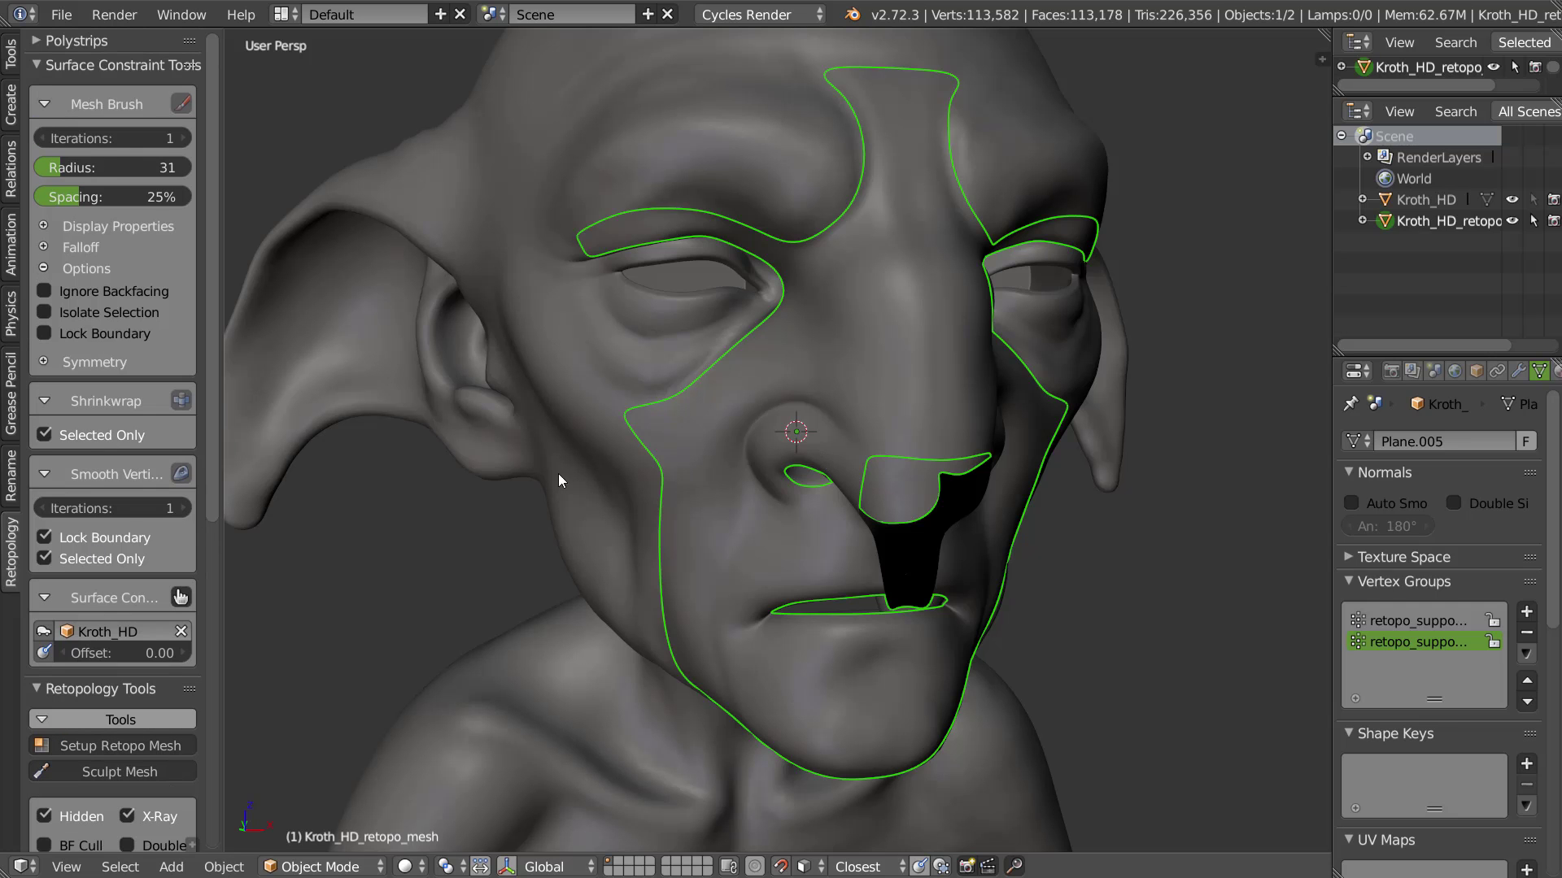
{"action": "middle_click_drag", "start_coordinate": [804, 477], "coordinate": [773, 461]}
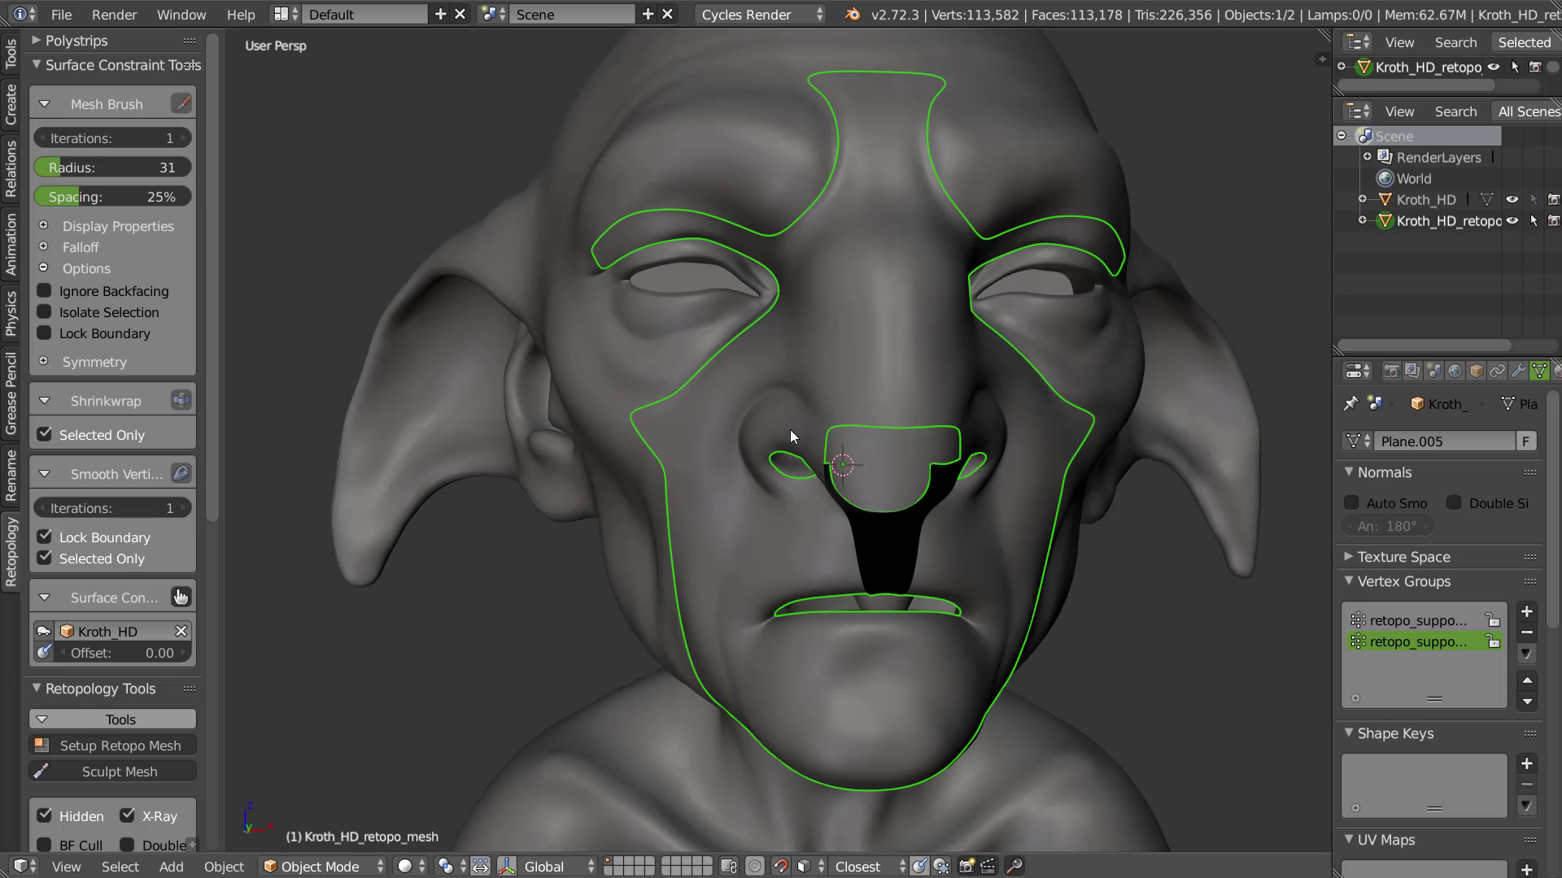
{"action": "key", "text": "t"}
{"action": "scroll", "coordinate": [886, 368], "scroll_direction": "up", "scroll_amount": 2}
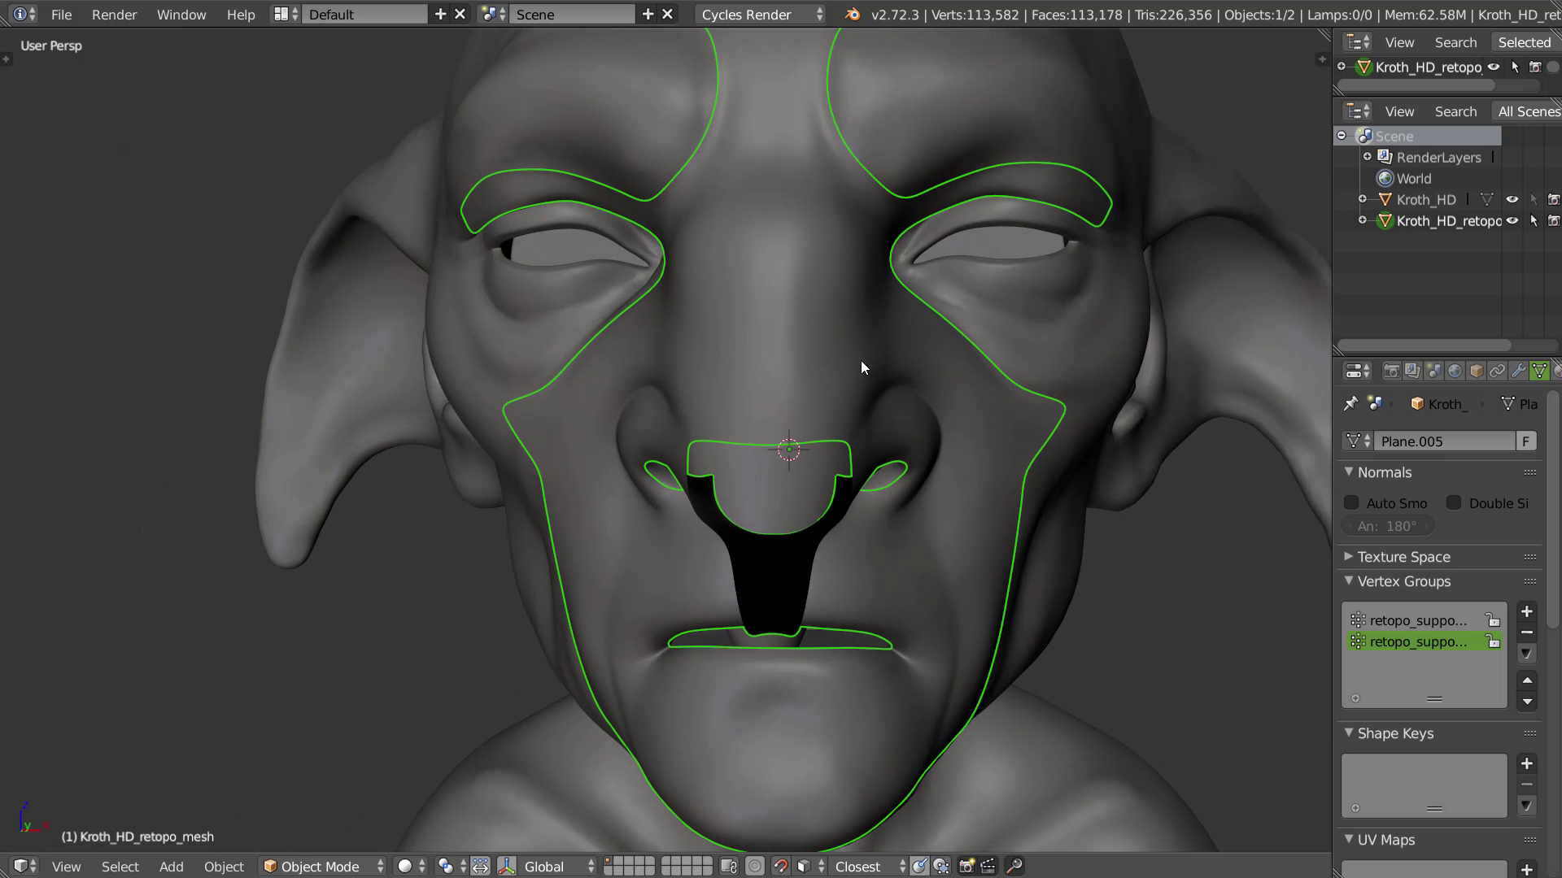
{"action": "key", "text": "alt+F10"}
{"action": "scroll", "coordinate": [979, 396], "scroll_direction": "down", "scroll_amount": 3}
{"action": "middle_click_drag", "start_coordinate": [980, 395], "coordinate": [862, 402]}
{"action": "key", "text": "shift+v"}
{"action": "key", "text": "Escape"}
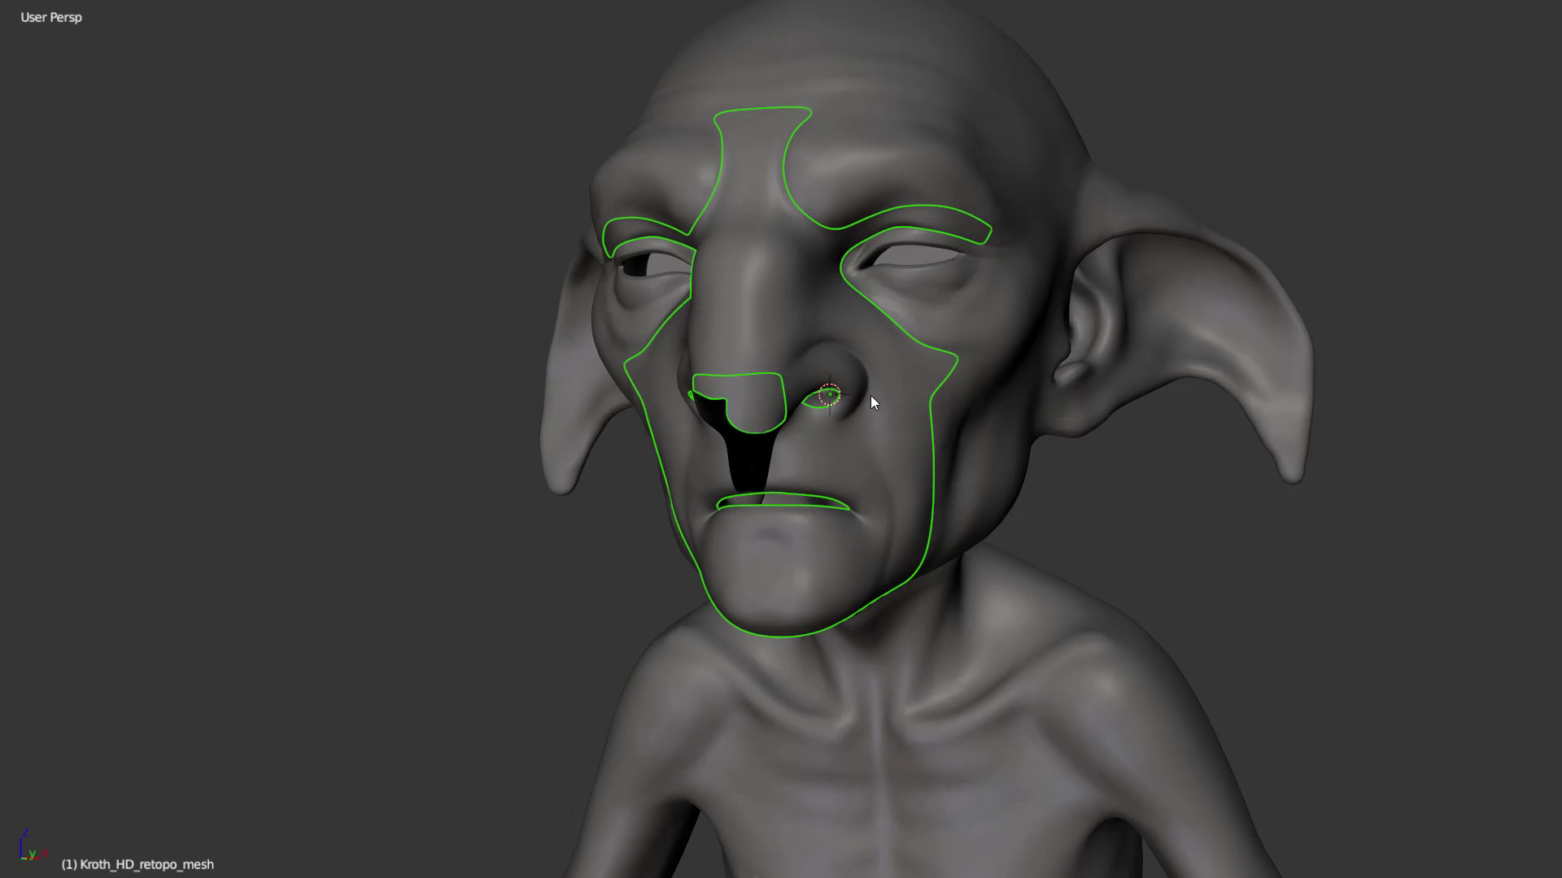
Remove the Subsurf modifier from the retopo mesh and show its topology in Edit Mode
{"action": "right_click", "coordinate": [870, 398]}
{"action": "left_click", "coordinate": [1048, 410]}
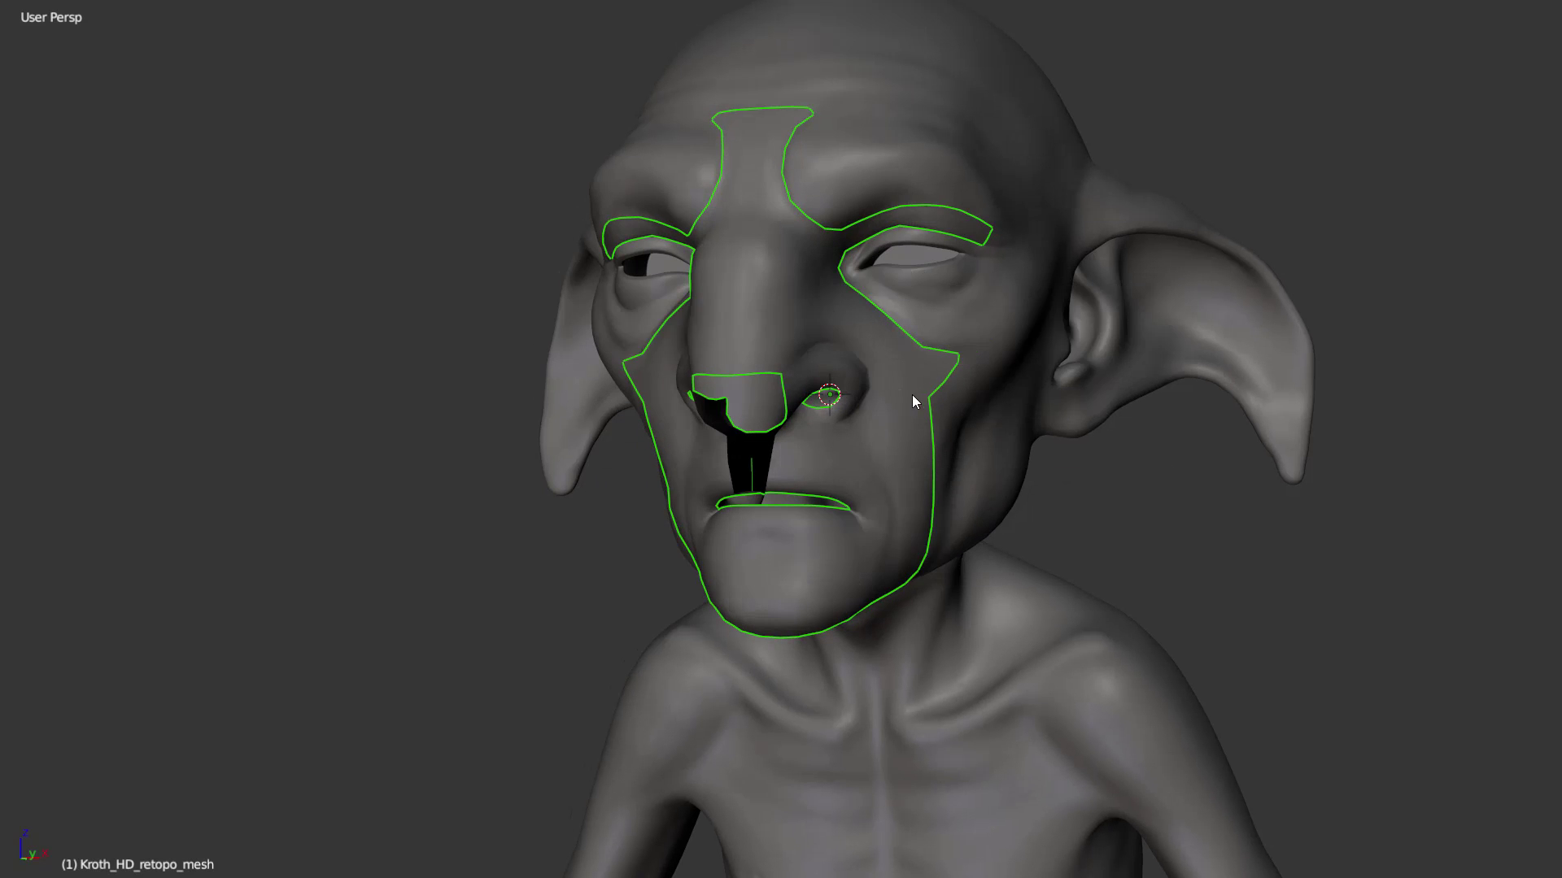
{"action": "key", "text": "Tab"}
{"action": "right_click", "coordinate": [895, 398]}
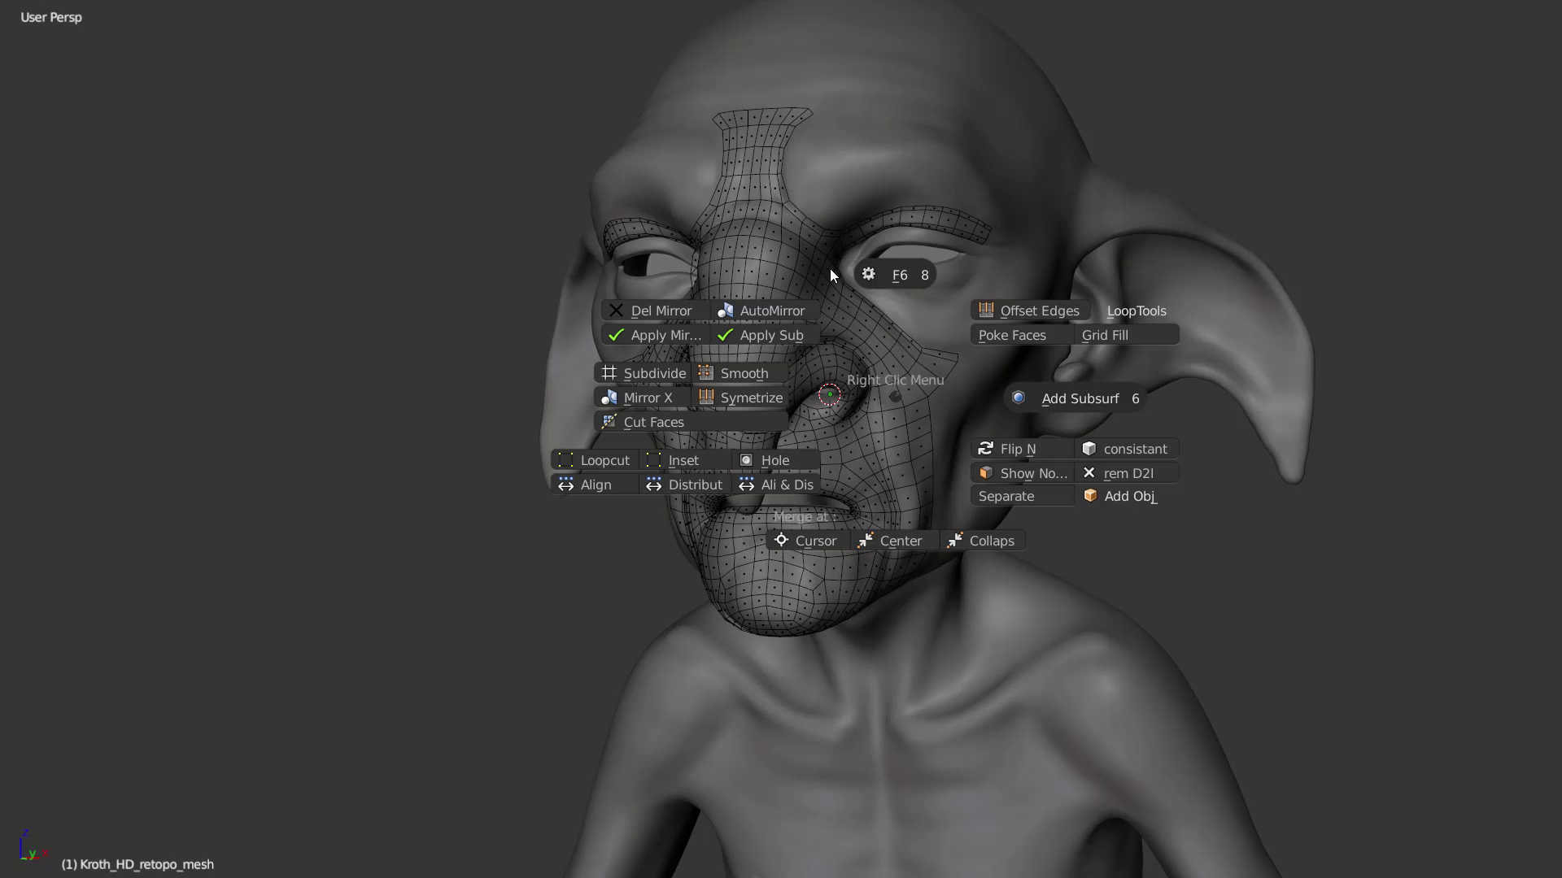
{"action": "middle_click_drag", "start_coordinate": [1014, 477], "coordinate": [764, 447]}
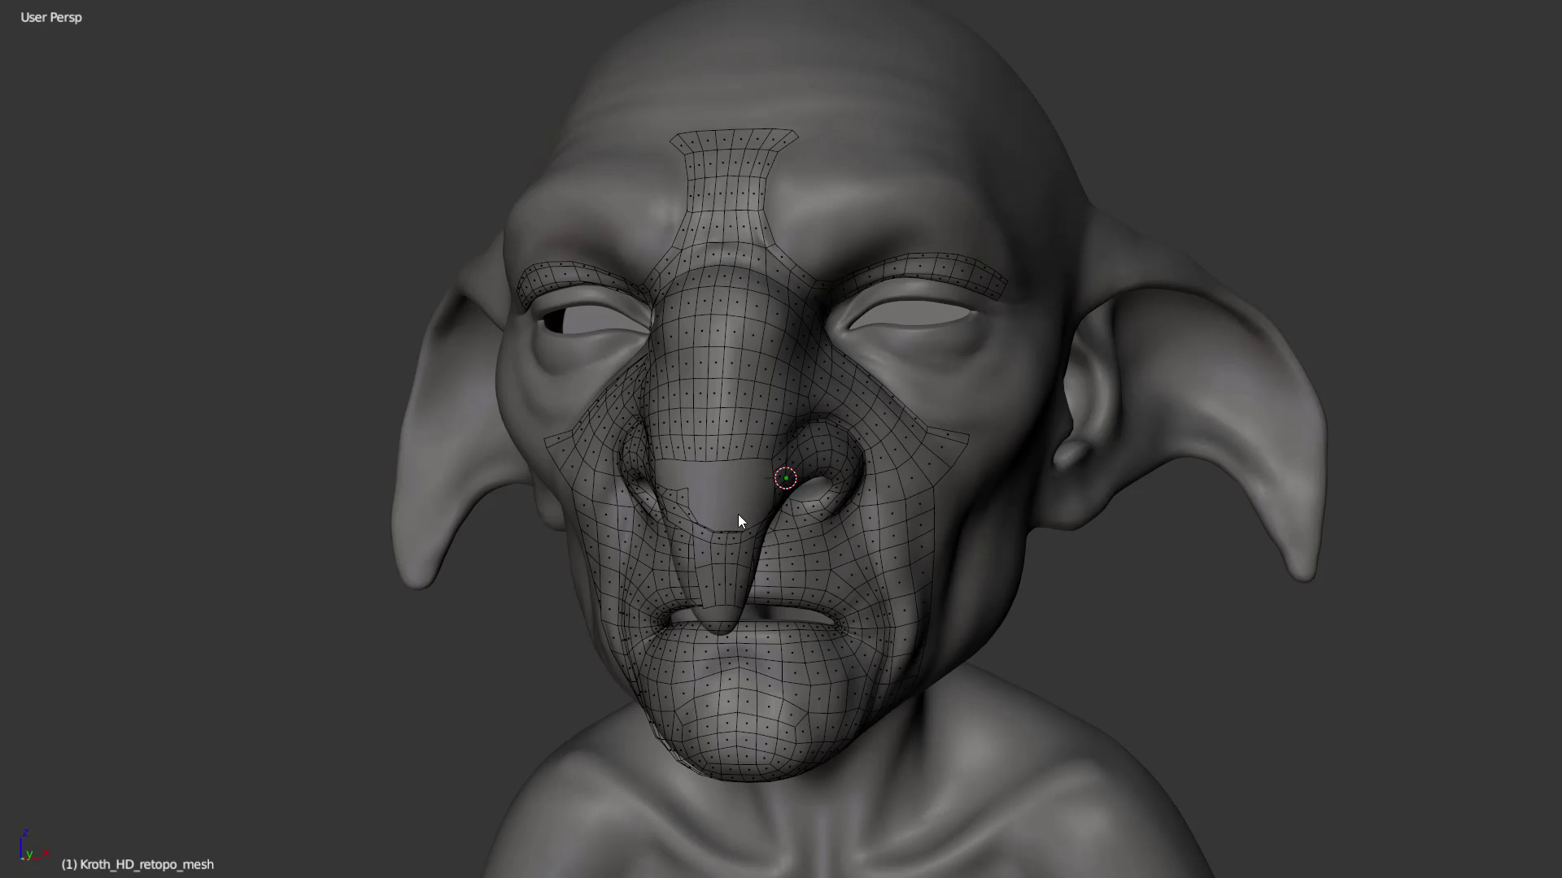
{"action": "middle_click_drag", "start_coordinate": [786, 477], "coordinate": [801, 463]}
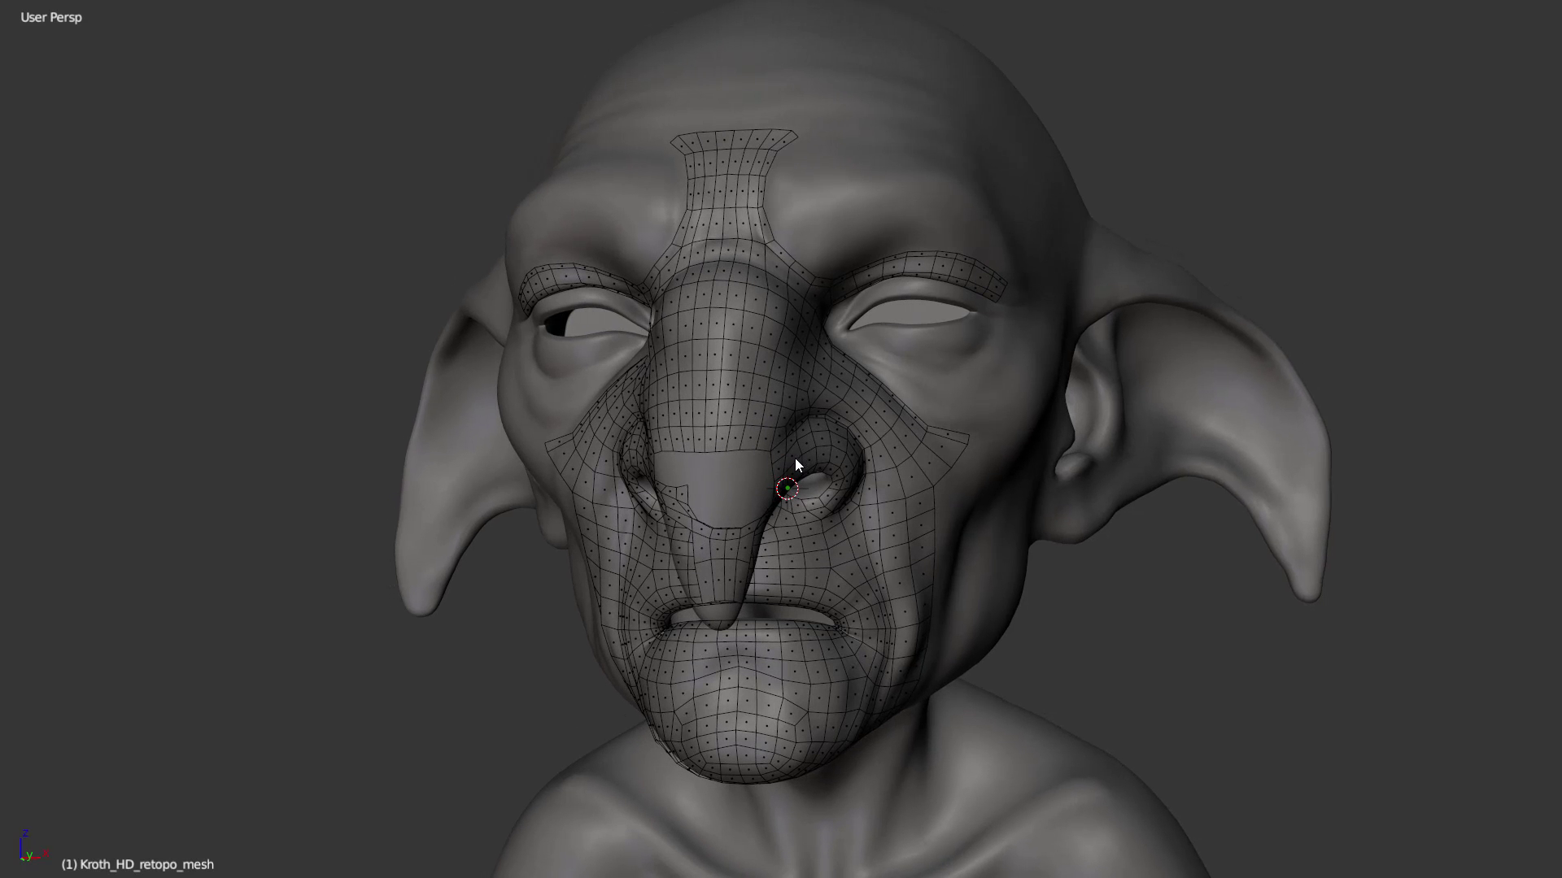